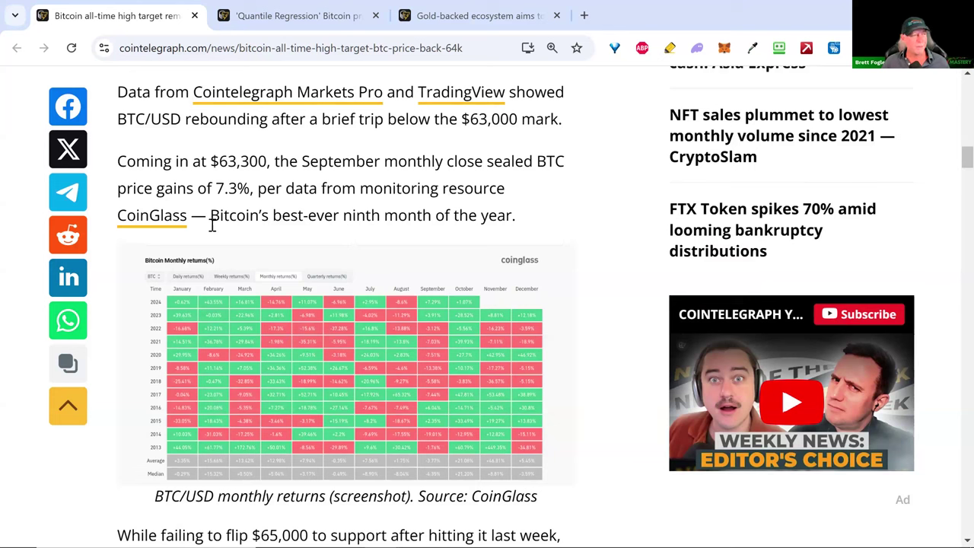
Step: Highlight the phrase "Bitcoin's best-ever ninth month of the year." in the article and read on to the embedded monthly-close post
{"action": "left_click_drag", "start_coordinate": [209, 216], "coordinate": [531, 224]}
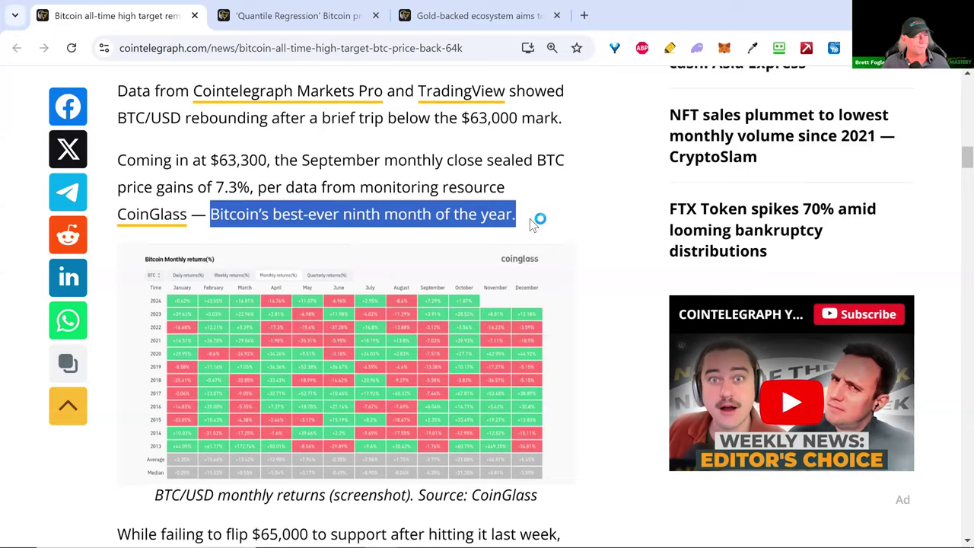
{"action": "scroll", "coordinate": [531, 224], "scroll_direction": "down", "scroll_amount": 3}
{"action": "scroll", "coordinate": [529, 219], "scroll_direction": "down", "scroll_amount": 4}
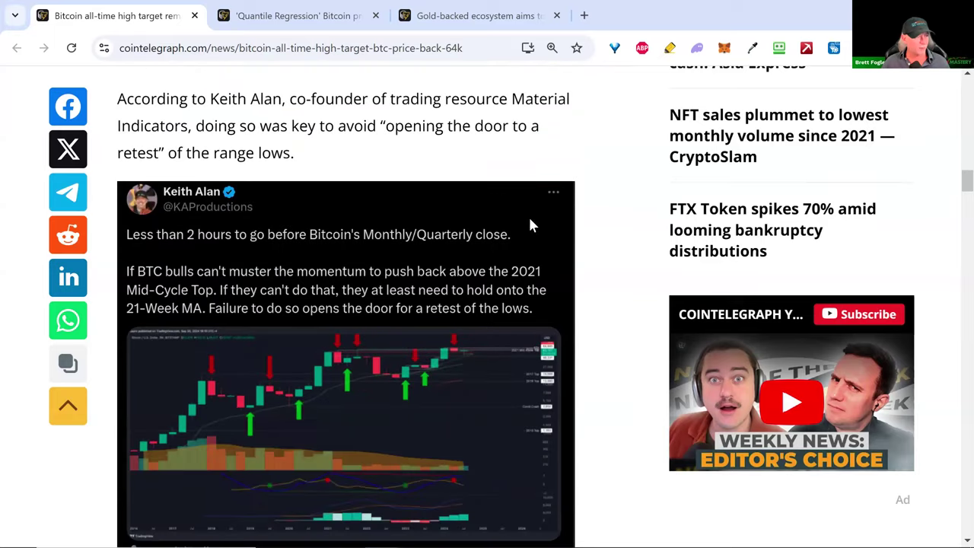
{"action": "scroll", "coordinate": [530, 218], "scroll_direction": "down", "scroll_amount": 1}
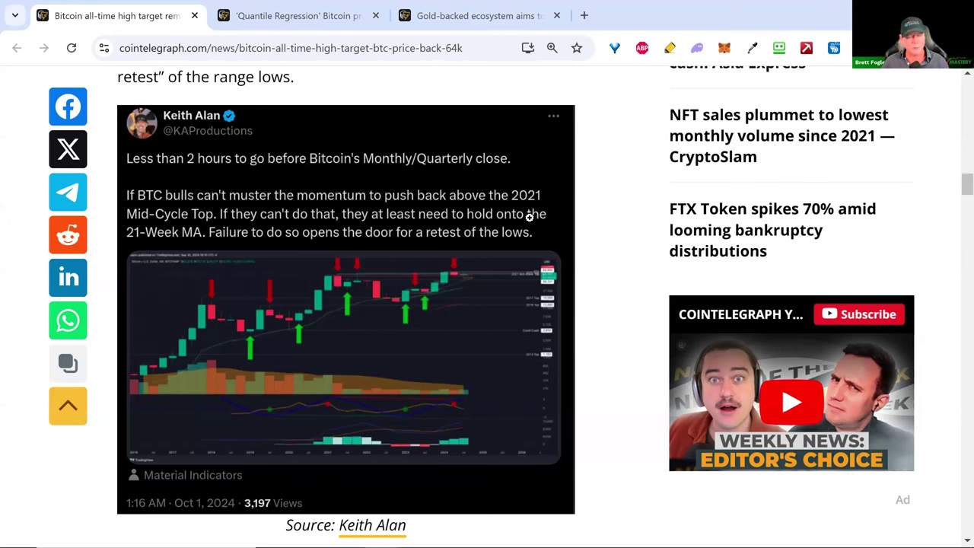
Step: Switch to the TradingView Bitcoin daily chart, dismiss the news pop-up and show the ERI PRO indicator
{"action": "key", "text": "alt+Tab"}
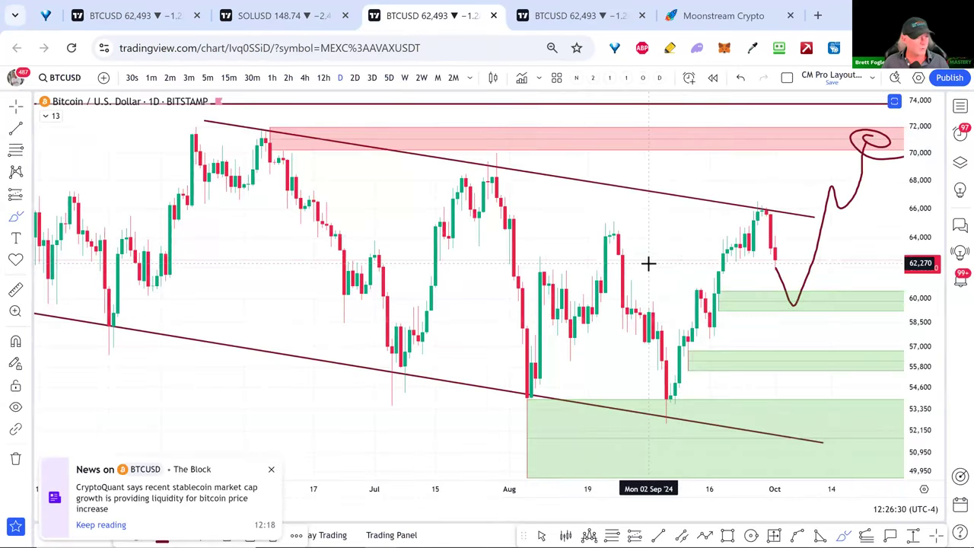
{"action": "left_click", "coordinate": [270, 469]}
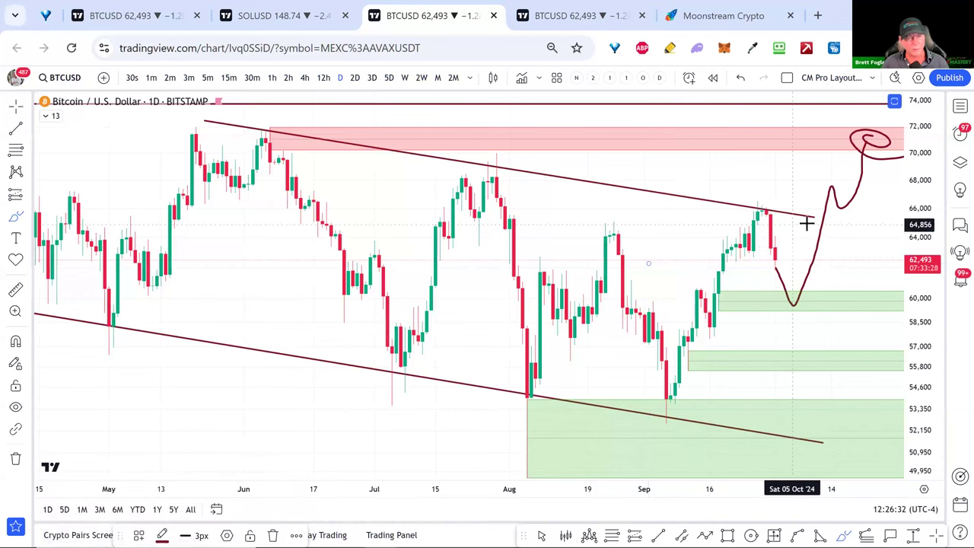
{"action": "left_click", "coordinate": [45, 116]}
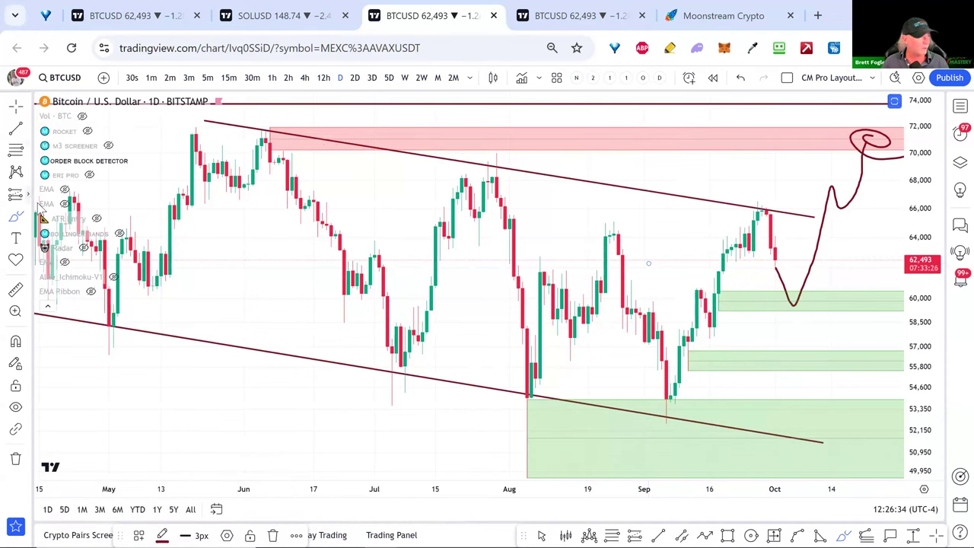
{"action": "left_click", "coordinate": [89, 175]}
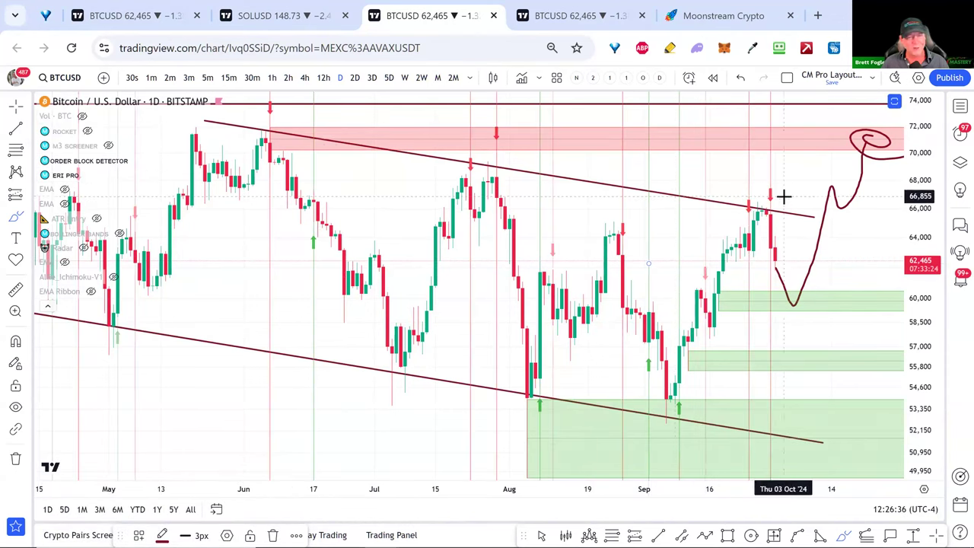
{"action": "left_click", "coordinate": [47, 306]}
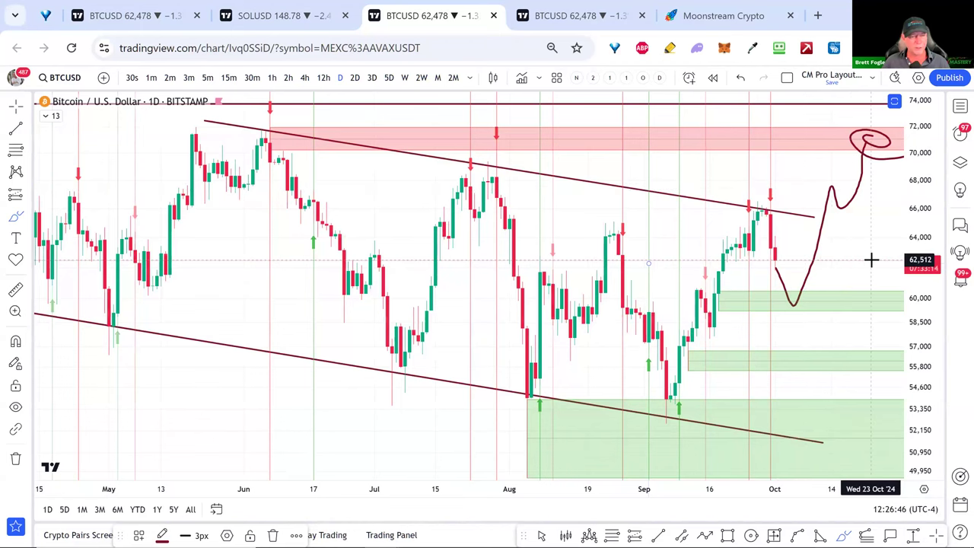
Step: Set the Bitcoin chart to the weekly timeframe and swap the brush for the arrow cursor
{"action": "left_click", "coordinate": [405, 78]}
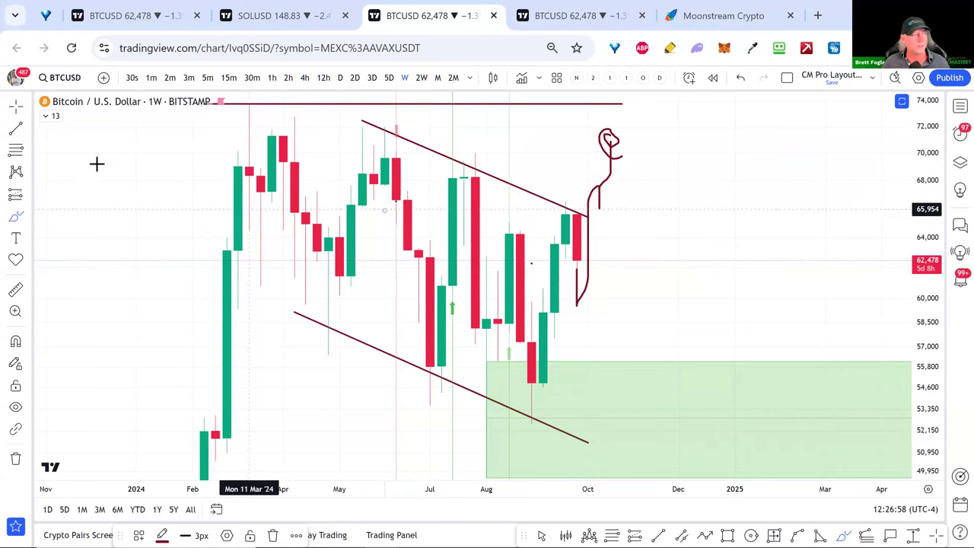
{"action": "left_click", "coordinate": [29, 108]}
{"action": "left_click", "coordinate": [52, 155]}
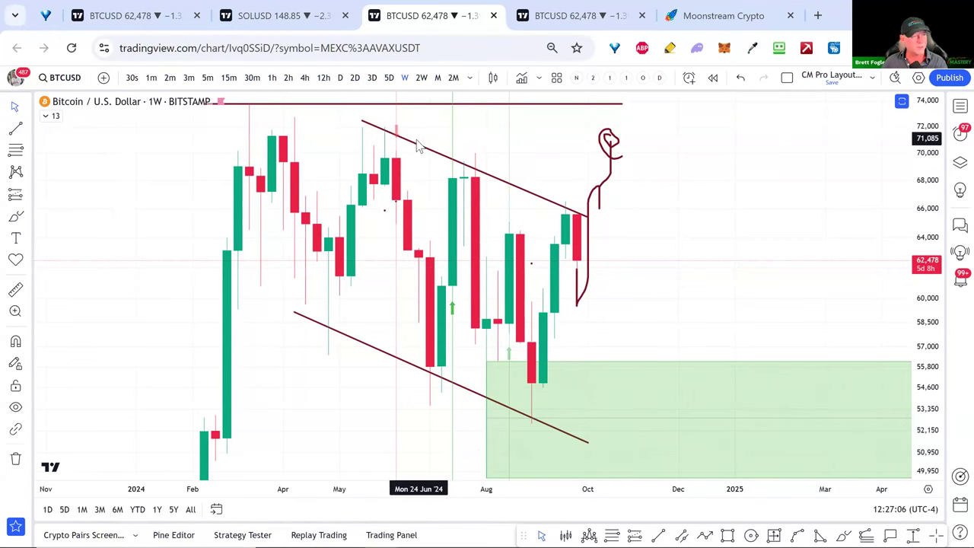
Step: Measure the price decline between 17 June and 15 July 2024 with the date and price range tool
{"action": "left_click", "coordinate": [773, 535]}
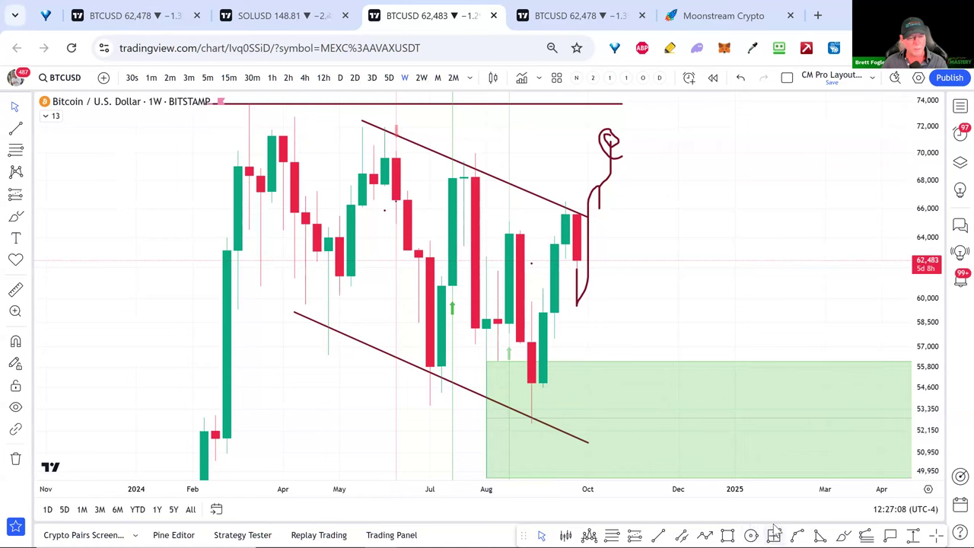
{"action": "left_click", "coordinate": [407, 192]}
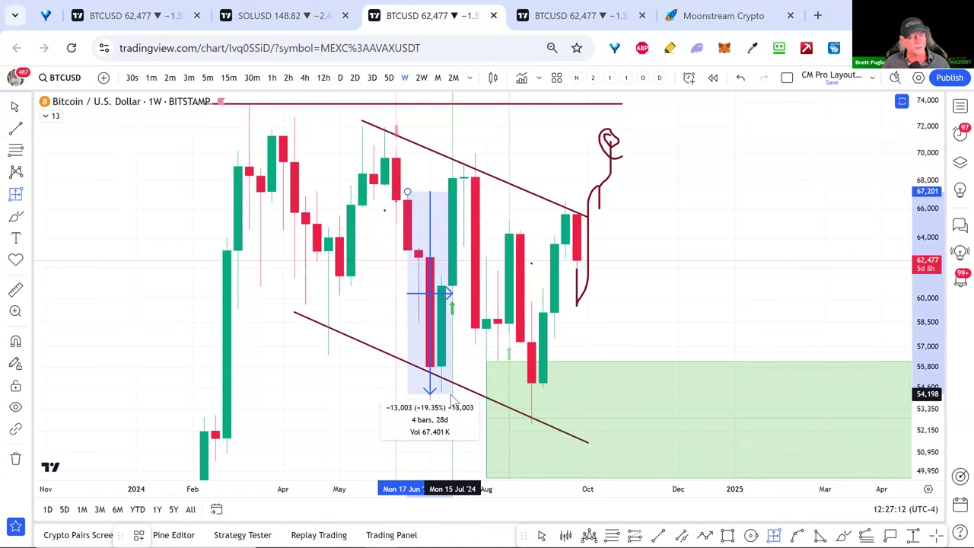
{"action": "left_click", "coordinate": [451, 400]}
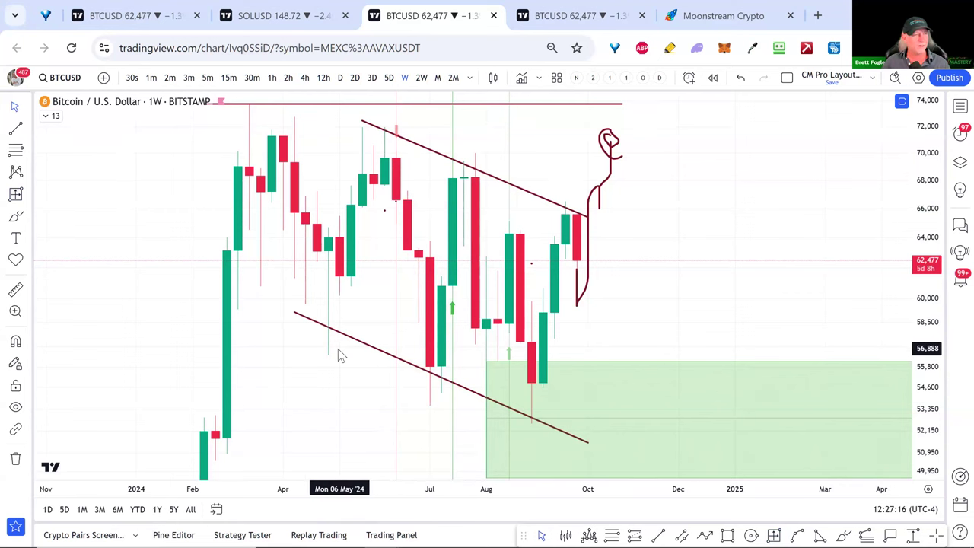
Step: Find the Crypto Mastery trading indicators offer on the Moonstream homepage and open its information page
{"action": "left_click", "coordinate": [753, 17]}
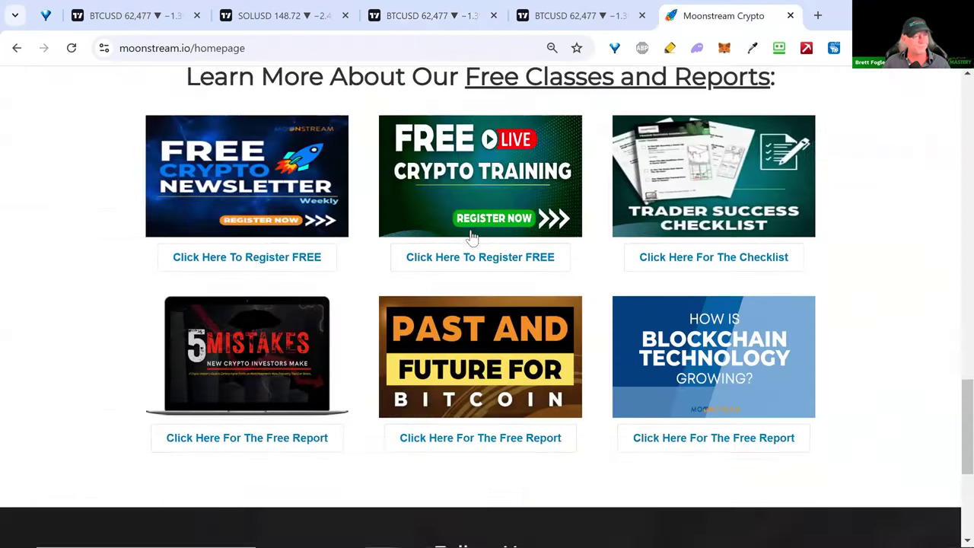
{"action": "scroll", "coordinate": [470, 236], "scroll_direction": "up", "scroll_amount": 6}
{"action": "scroll", "coordinate": [470, 237], "scroll_direction": "up", "scroll_amount": 9}
{"action": "scroll", "coordinate": [472, 237], "scroll_direction": "down", "scroll_amount": 3}
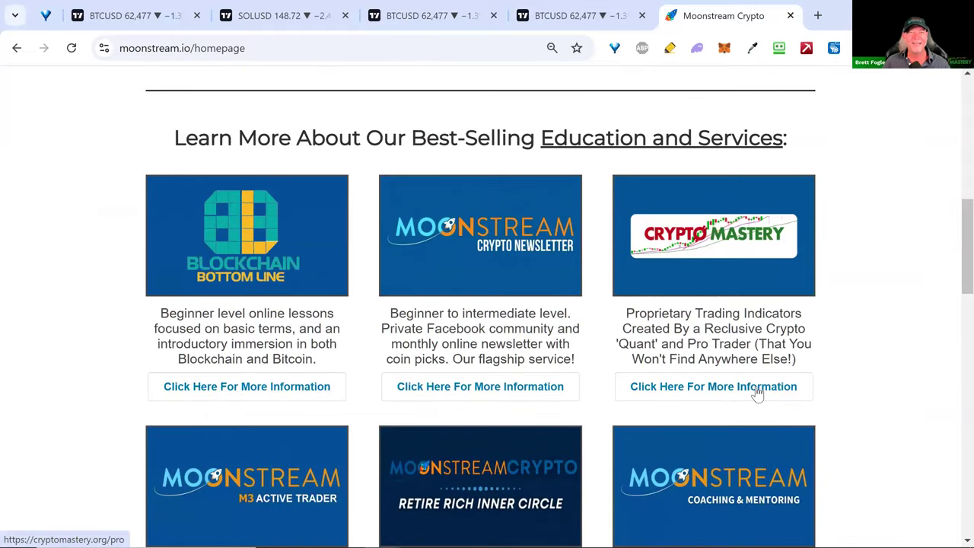
{"action": "left_click", "coordinate": [757, 390]}
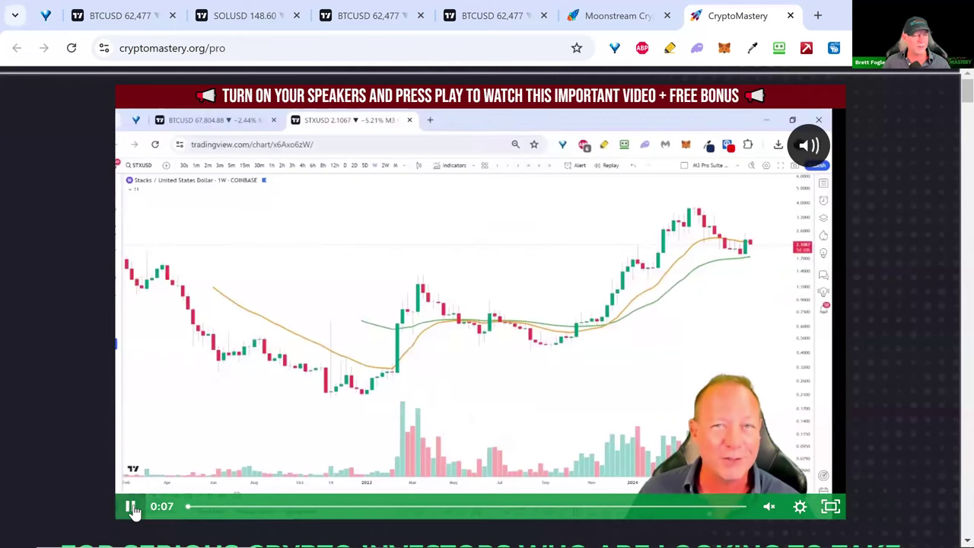
Step: Pause the Crypto Mastery intro video and highlight the /pro part of the page address
{"action": "left_click", "coordinate": [131, 508]}
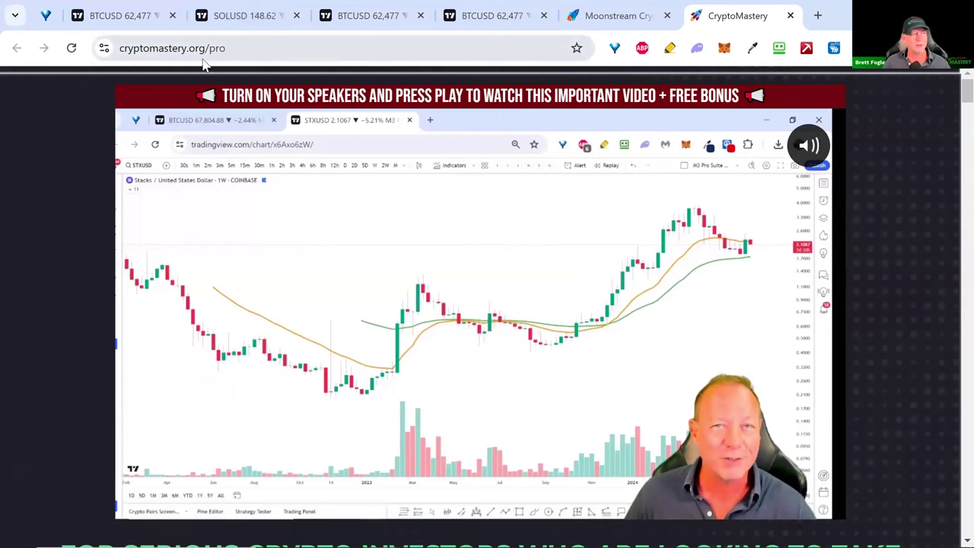
{"action": "left_click_drag", "start_coordinate": [208, 50], "coordinate": [239, 51]}
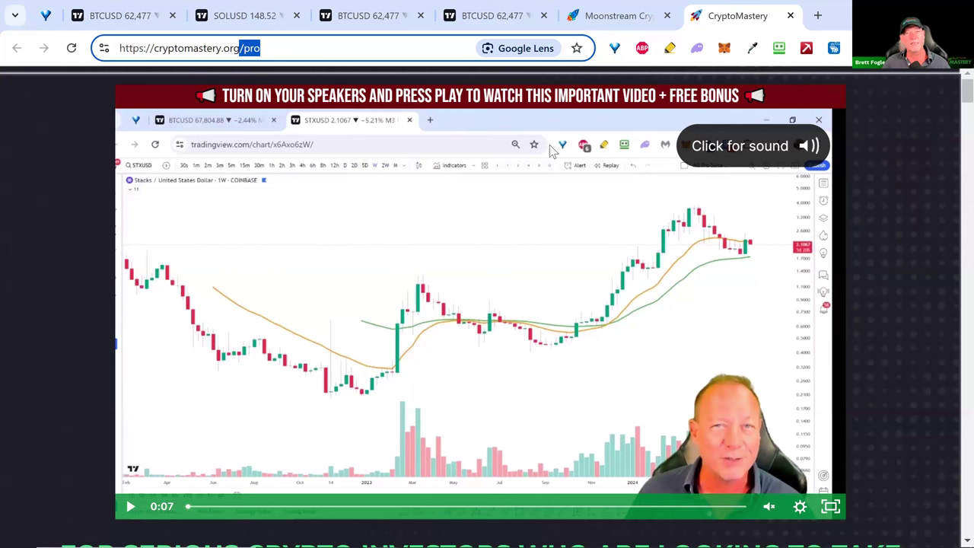
Step: Return to the Bitcoin chart in the CM Pro Layout and set it to the daily timeframe
{"action": "left_click", "coordinate": [226, 22]}
{"action": "left_click", "coordinate": [338, 20]}
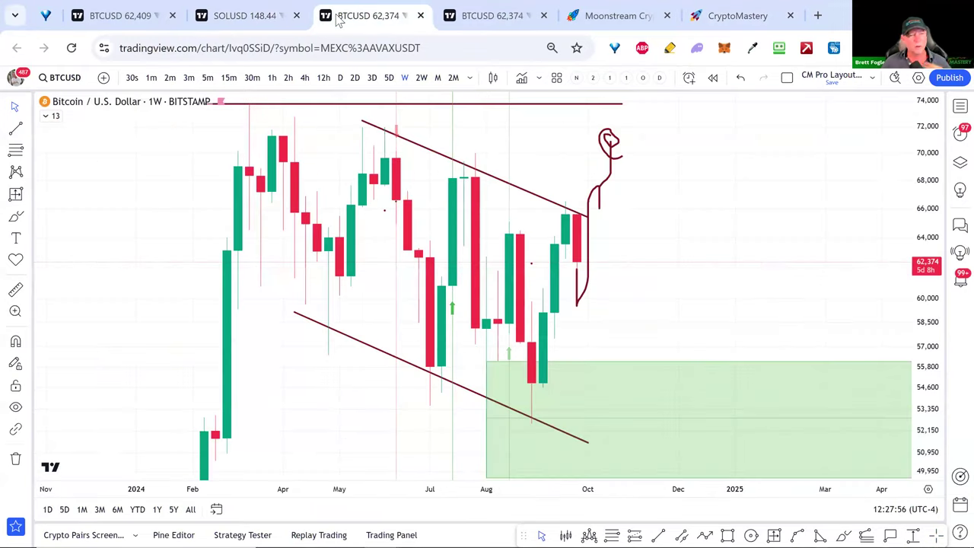
{"action": "left_click", "coordinate": [120, 23]}
{"action": "left_click", "coordinate": [479, 17]}
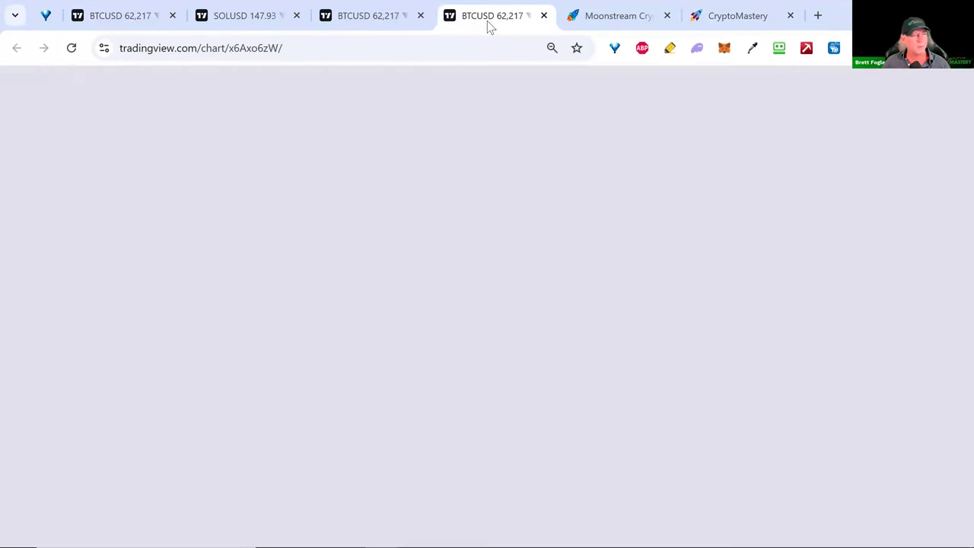
{"action": "left_click", "coordinate": [377, 27]}
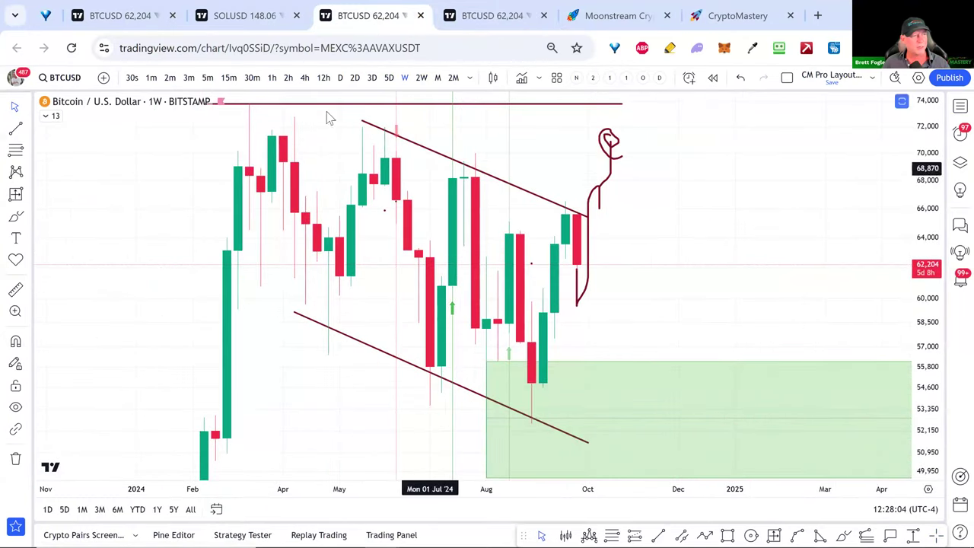
{"action": "left_click", "coordinate": [339, 79]}
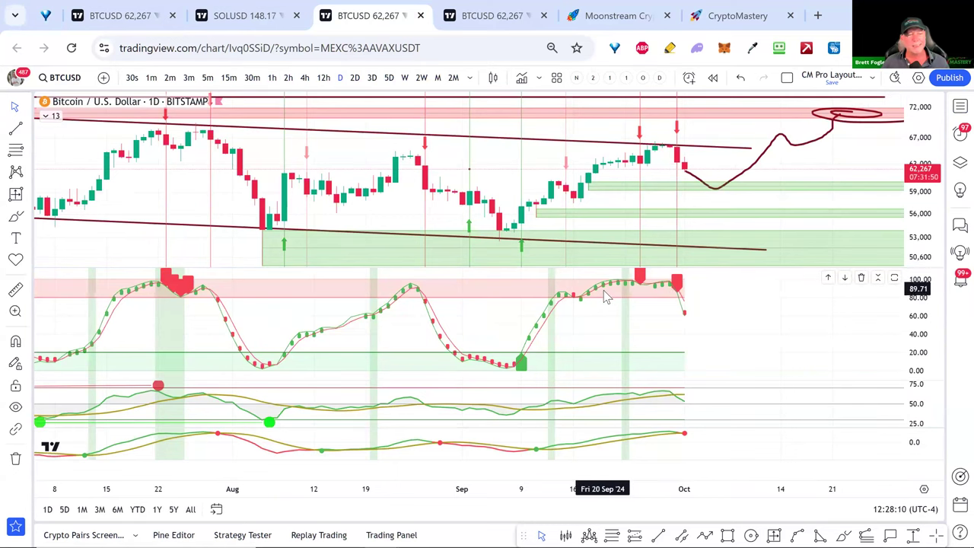
Step: Maximize the oscillator pane to examine its signals back to June, and restore the full chart layout
{"action": "double_click", "coordinate": [695, 299]}
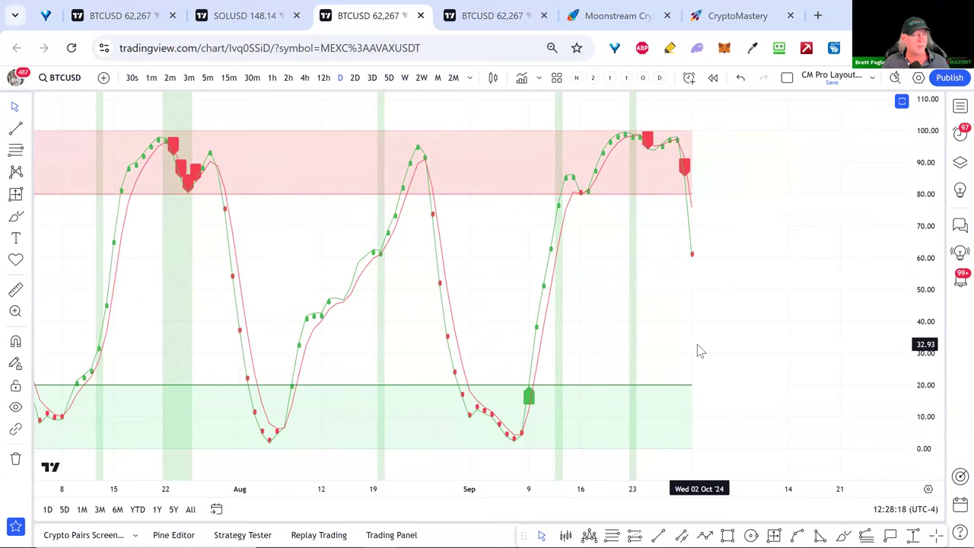
{"action": "scroll", "coordinate": [724, 349], "scroll_direction": "down", "scroll_amount": 2}
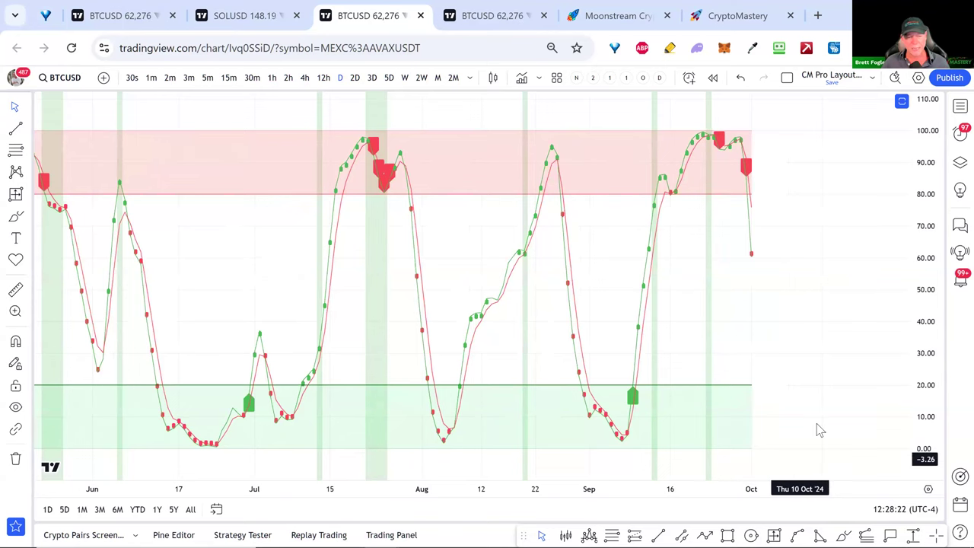
{"action": "double_click", "coordinate": [805, 324]}
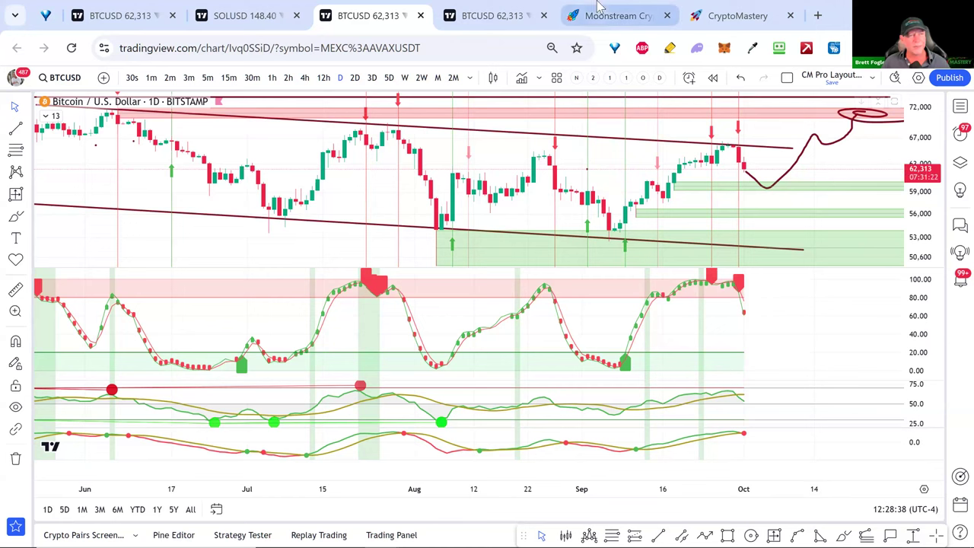
Step: Browse the education and services offers on the Moonstream homepage, reloading it and dismissing the funnel pop-up
{"action": "left_click", "coordinate": [618, 15]}
{"action": "scroll", "coordinate": [665, 361], "scroll_direction": "down", "scroll_amount": 5}
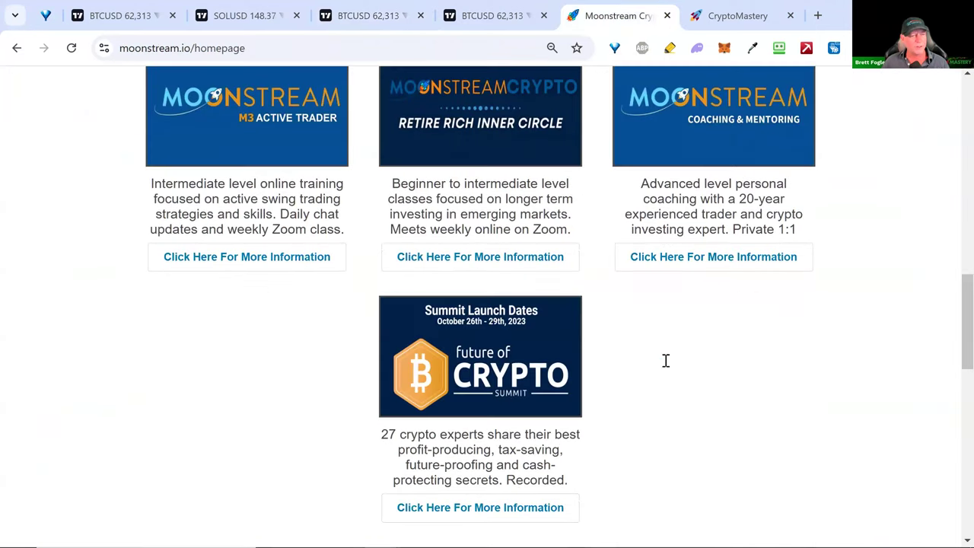
{"action": "left_click", "coordinate": [71, 47]}
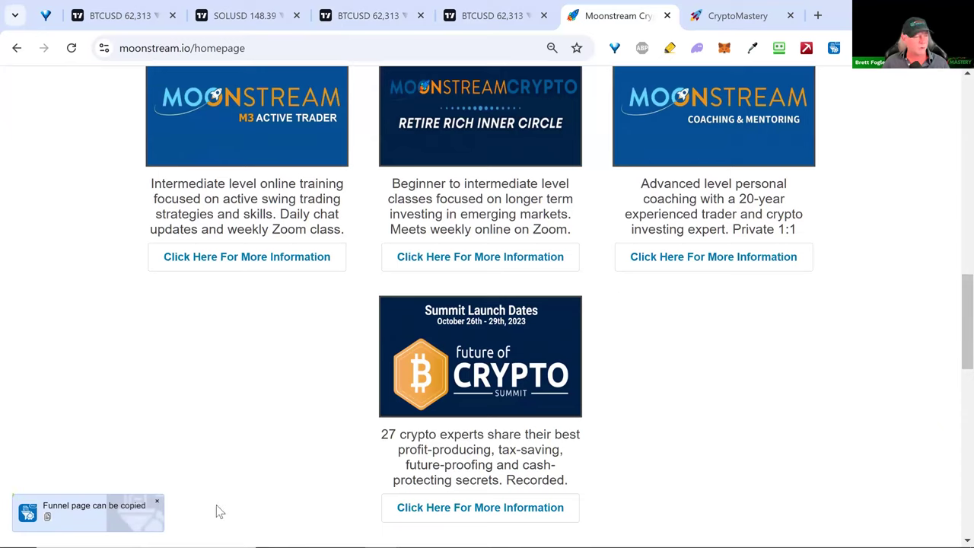
{"action": "left_click", "coordinate": [156, 505]}
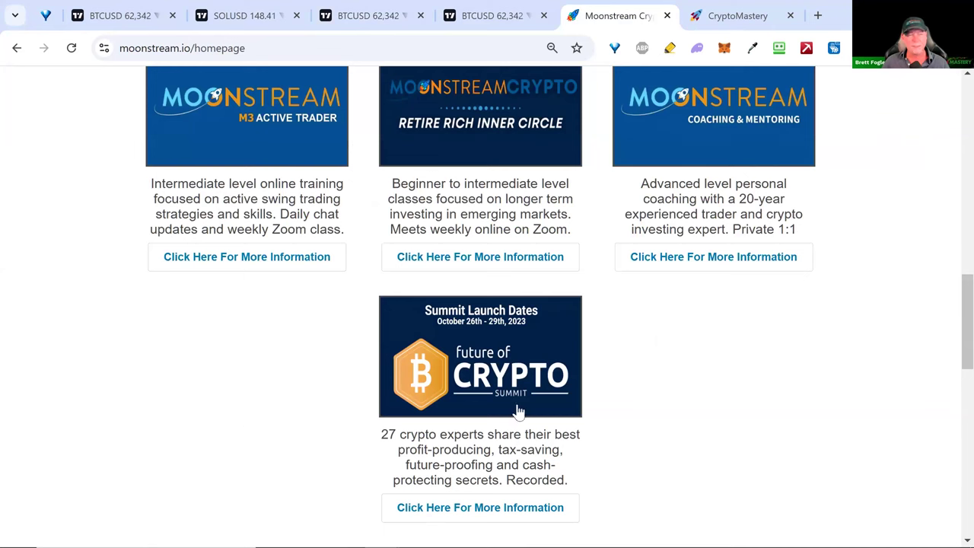
{"action": "scroll", "coordinate": [491, 376], "scroll_direction": "up", "scroll_amount": 5}
{"action": "scroll", "coordinate": [491, 375], "scroll_direction": "up", "scroll_amount": 4}
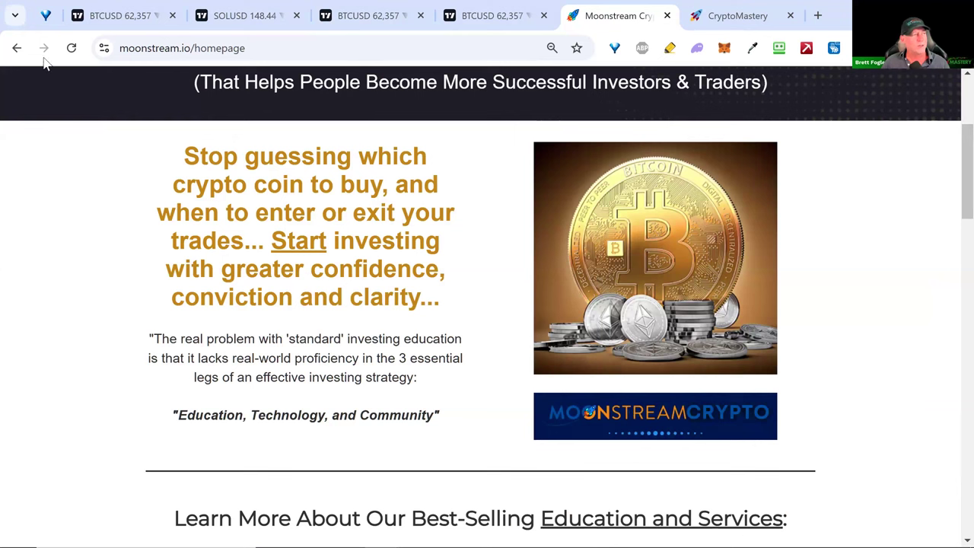
Step: Review the weekly Bitcoin chart in the M3 Pro Suite layout and the daily Solana chart
{"action": "left_click", "coordinate": [474, 18]}
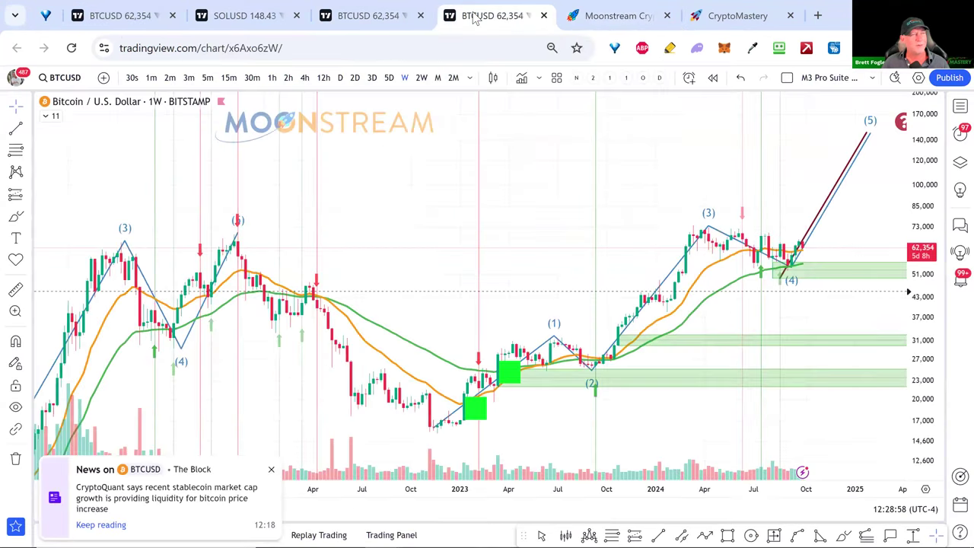
{"action": "left_click", "coordinate": [127, 25]}
{"action": "left_click", "coordinate": [239, 22]}
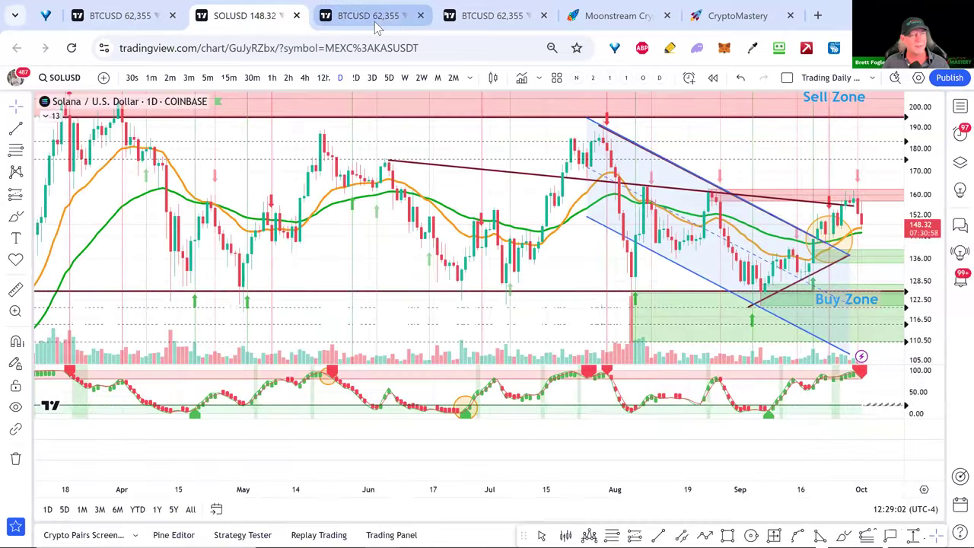
Step: Inspect the lowest indicator pane of the CM Pro Layout Bitcoin chart and set the chart to the weekly timeframe
{"action": "left_click", "coordinate": [384, 23]}
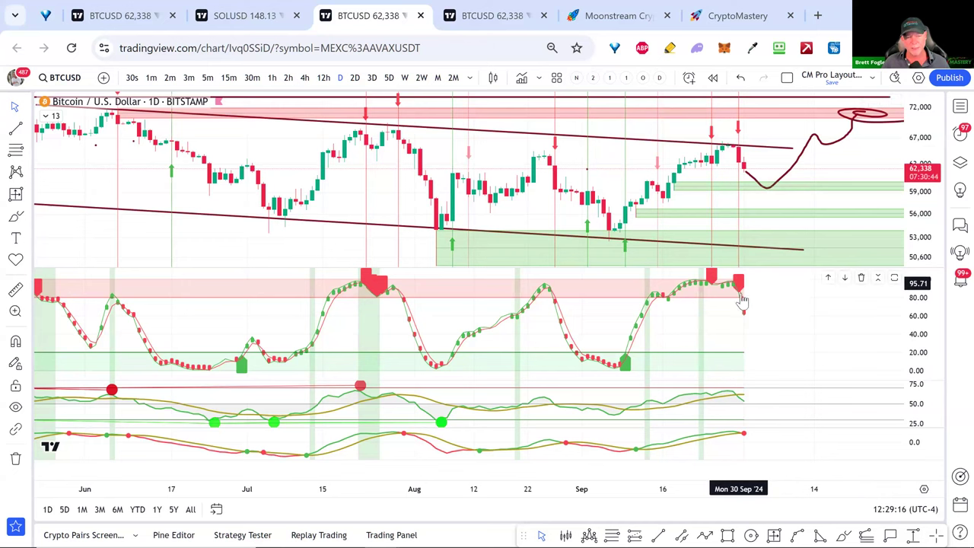
{"action": "double_click", "coordinate": [749, 447]}
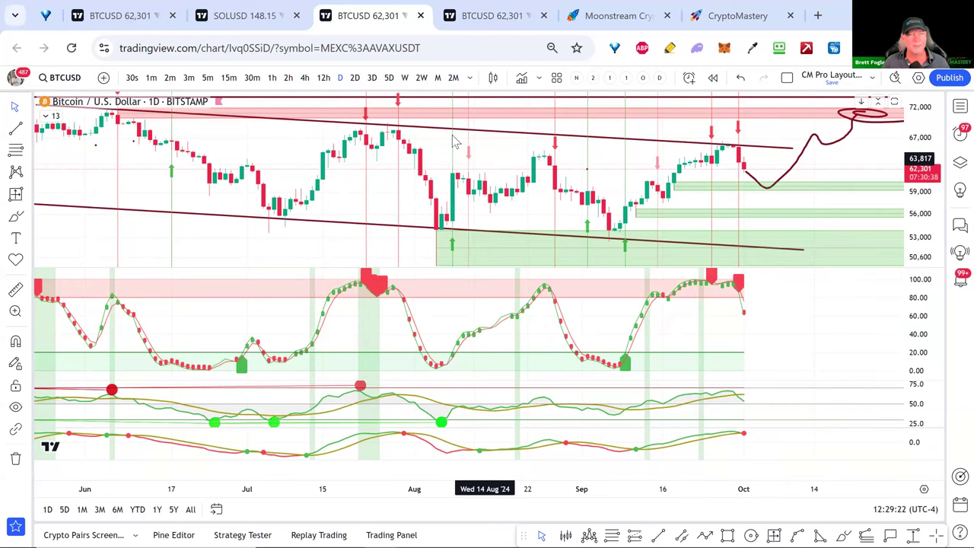
{"action": "left_click", "coordinate": [405, 78]}
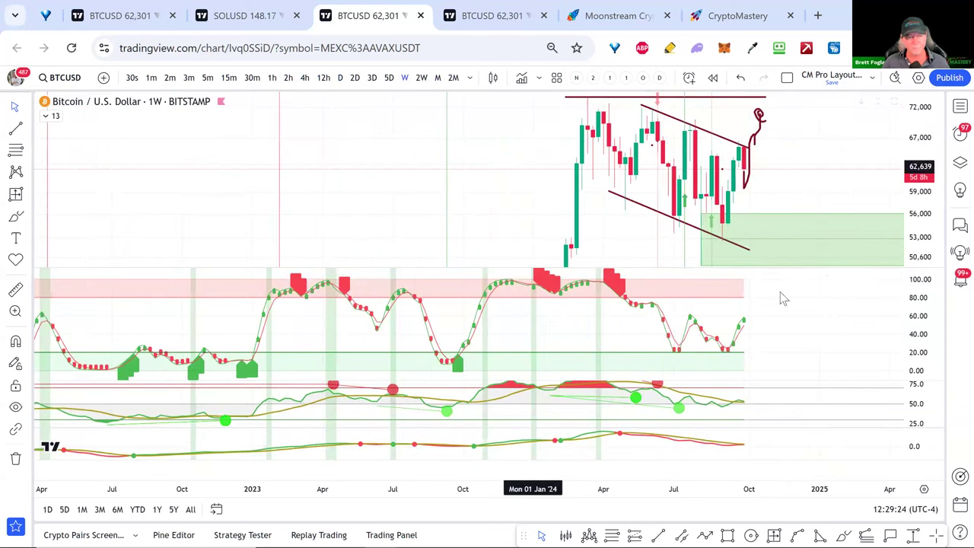
{"action": "scroll", "coordinate": [761, 258], "scroll_direction": "up", "scroll_amount": 1}
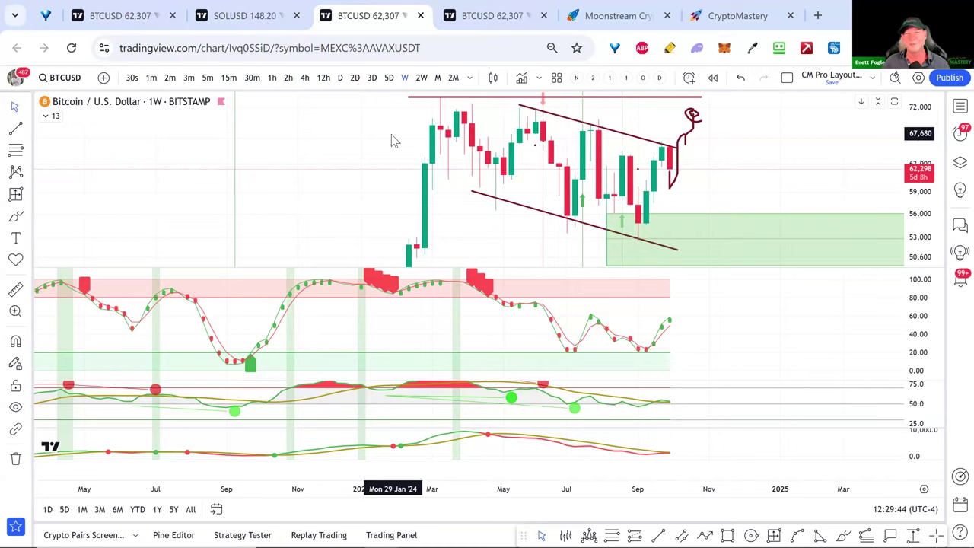
Step: Set the Bitcoin chart to the monthly timeframe and maximize the TSI PRO oscillator pane
{"action": "key", "text": "alt+Tab"}
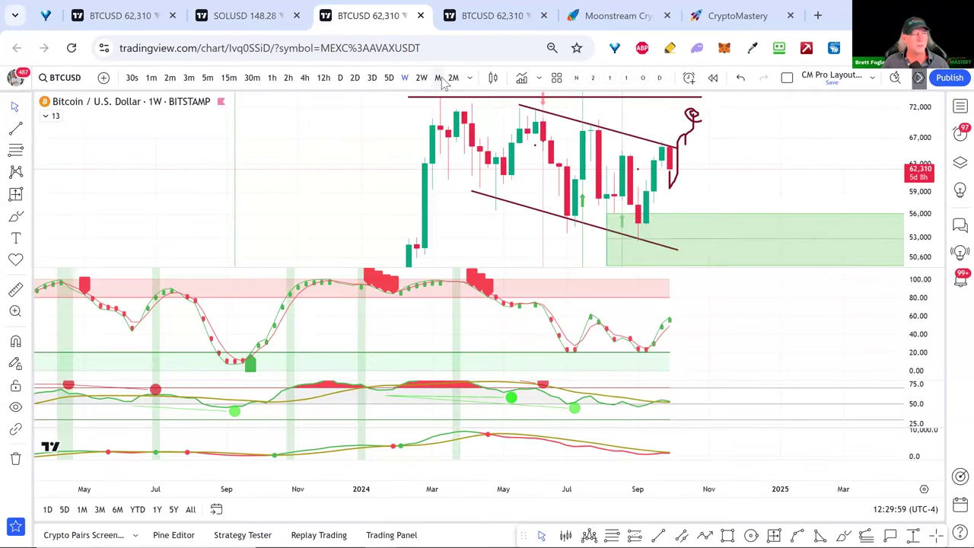
{"action": "left_click", "coordinate": [439, 78]}
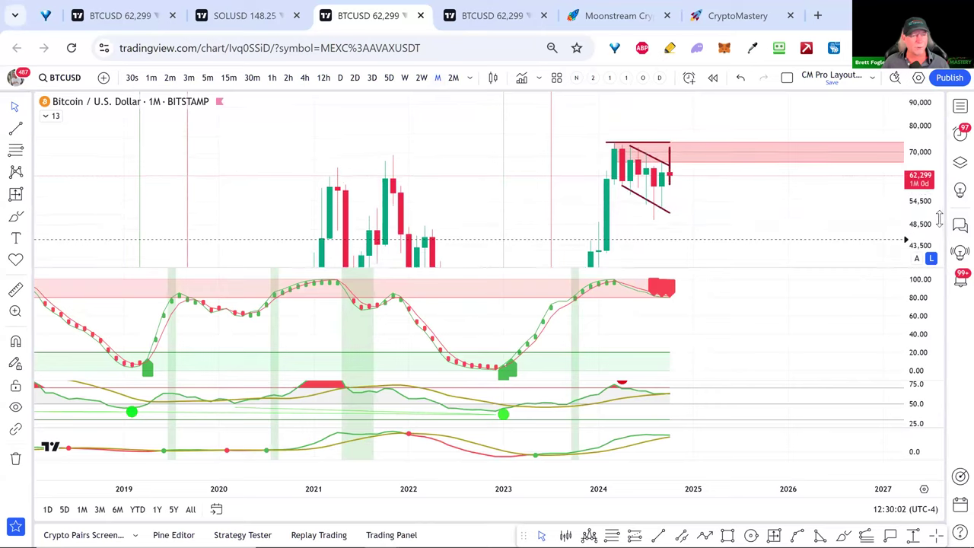
{"action": "scroll", "coordinate": [634, 213], "scroll_direction": "up", "scroll_amount": 3}
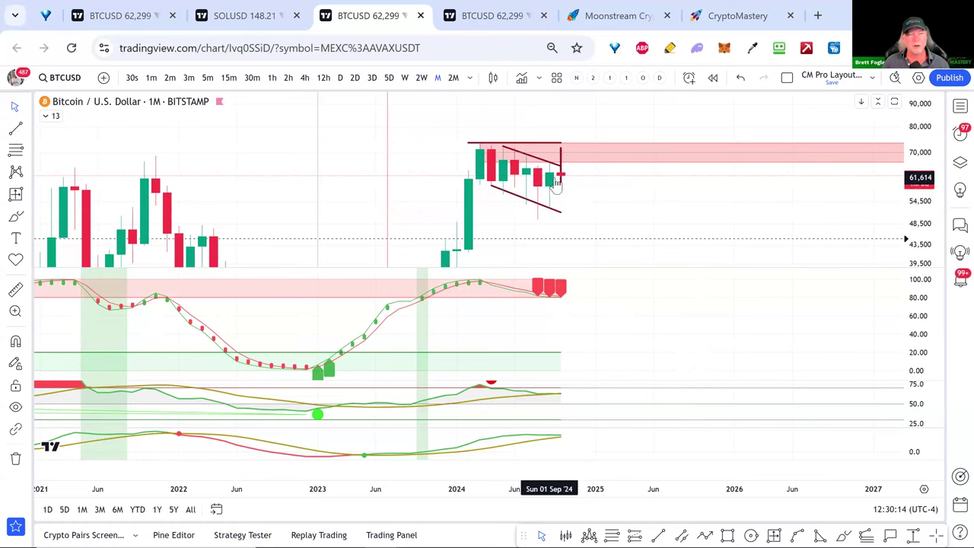
{"action": "double_click", "coordinate": [578, 310]}
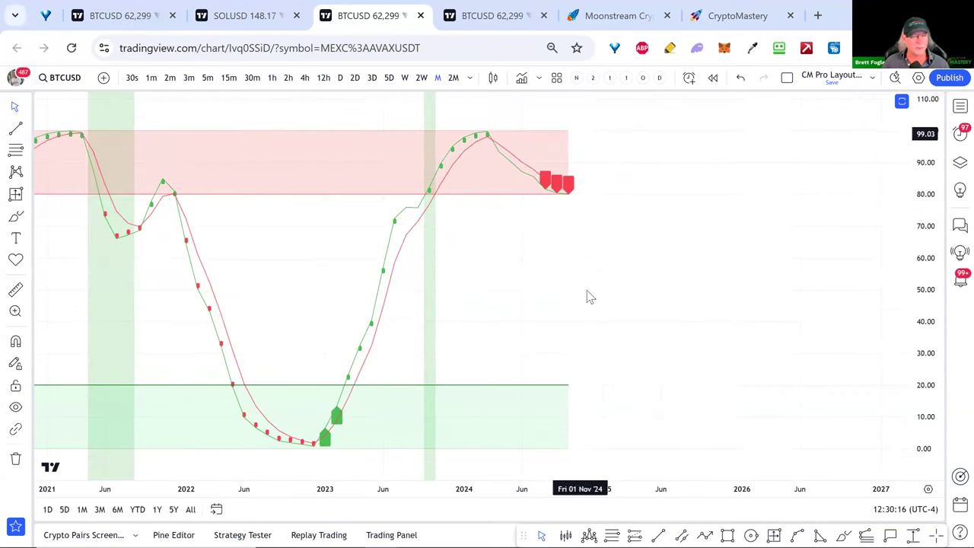
Step: Start a new alert on the TSI PRO indicator with the condition Crossing Down and the value 80
{"action": "right_click", "coordinate": [556, 187]}
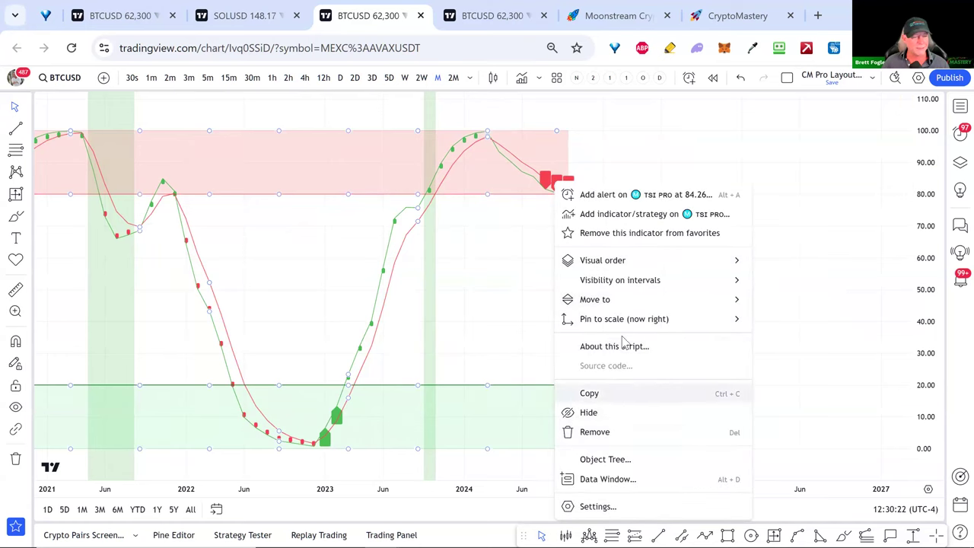
{"action": "left_click", "coordinate": [610, 194]}
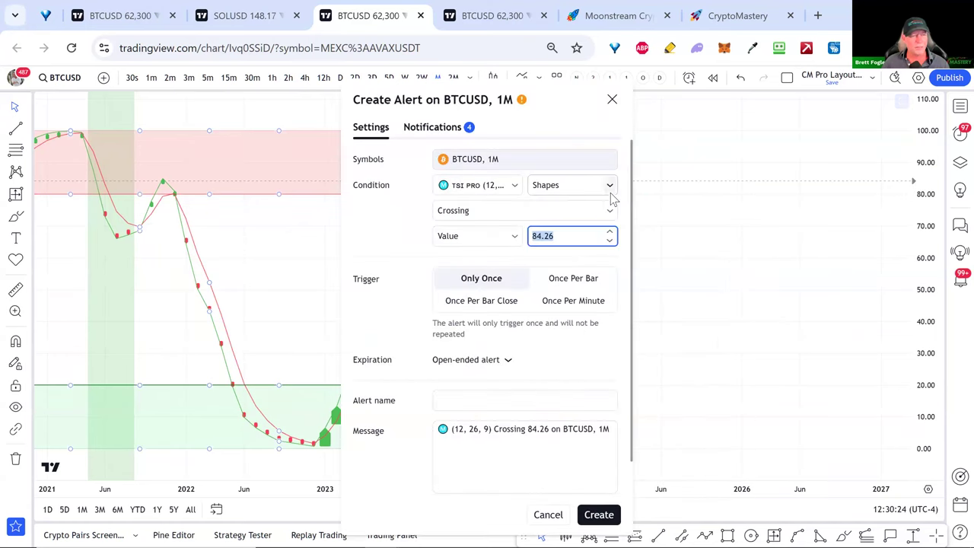
{"action": "left_click", "coordinate": [476, 216]}
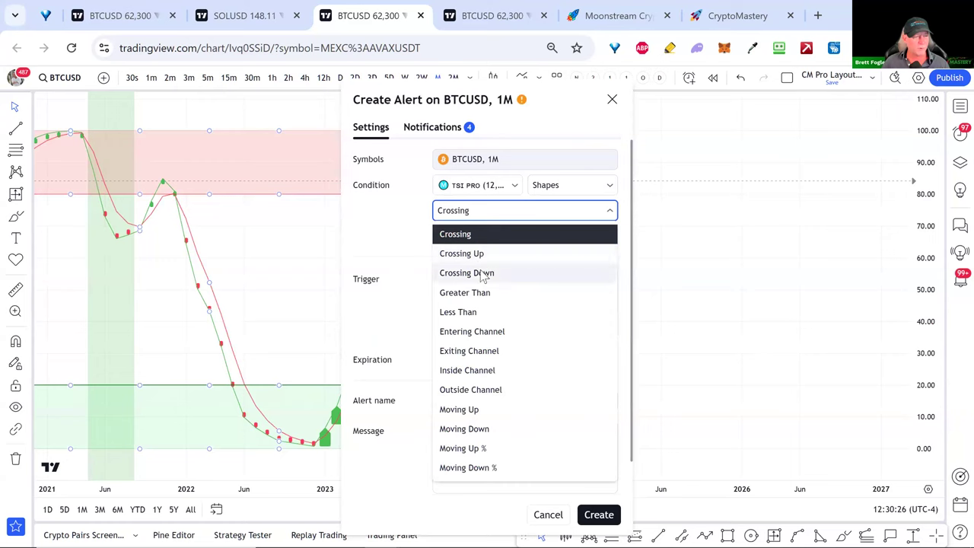
{"action": "left_click", "coordinate": [482, 272]}
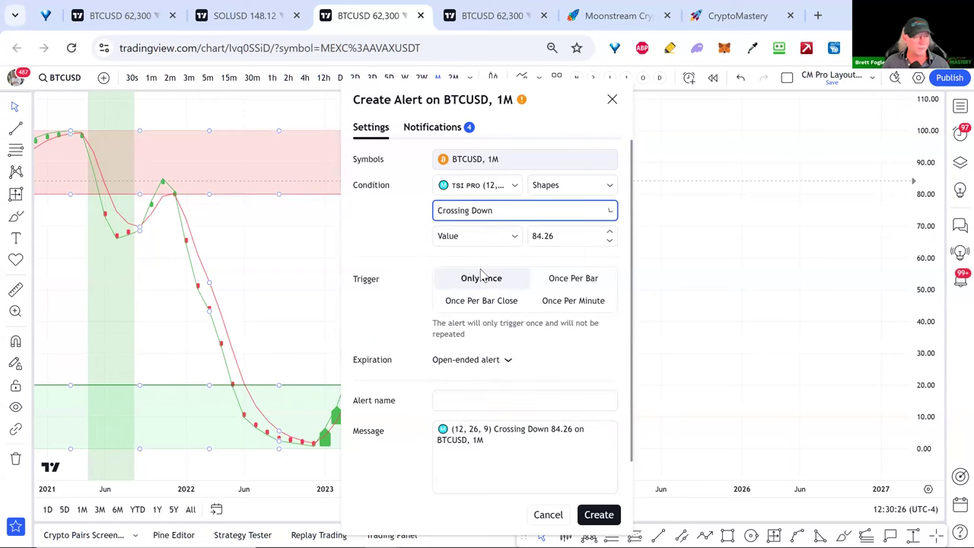
{"action": "double_click", "coordinate": [576, 236]}
{"action": "type", "text": "80"}
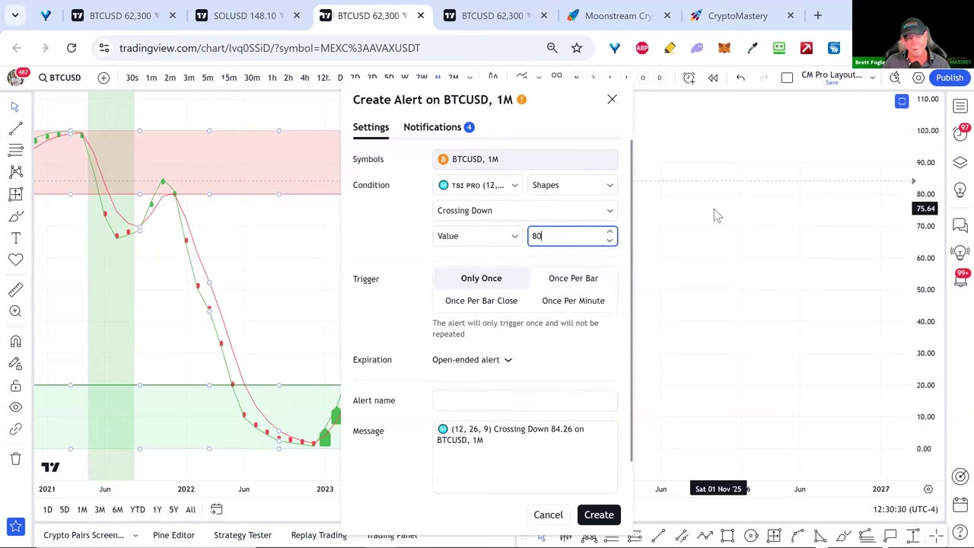
Step: Remove the "(12, 26, 9)" parameters from the alert message and create the alert
{"action": "left_click", "coordinate": [555, 445]}
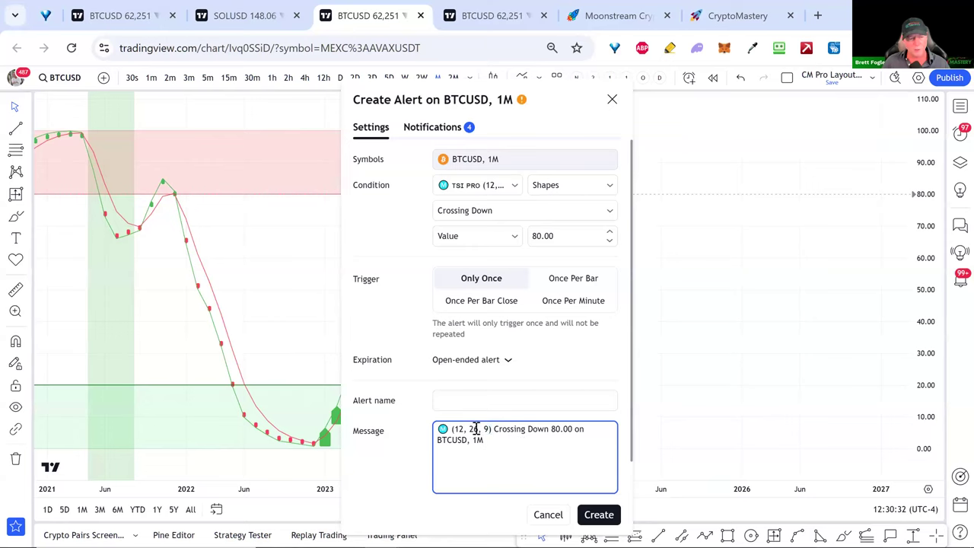
{"action": "left_click_drag", "start_coordinate": [491, 429], "coordinate": [455, 428]}
{"action": "key", "text": "BackSpace"}
{"action": "key", "text": "BackSpace"}
{"action": "key", "text": "Delete"}
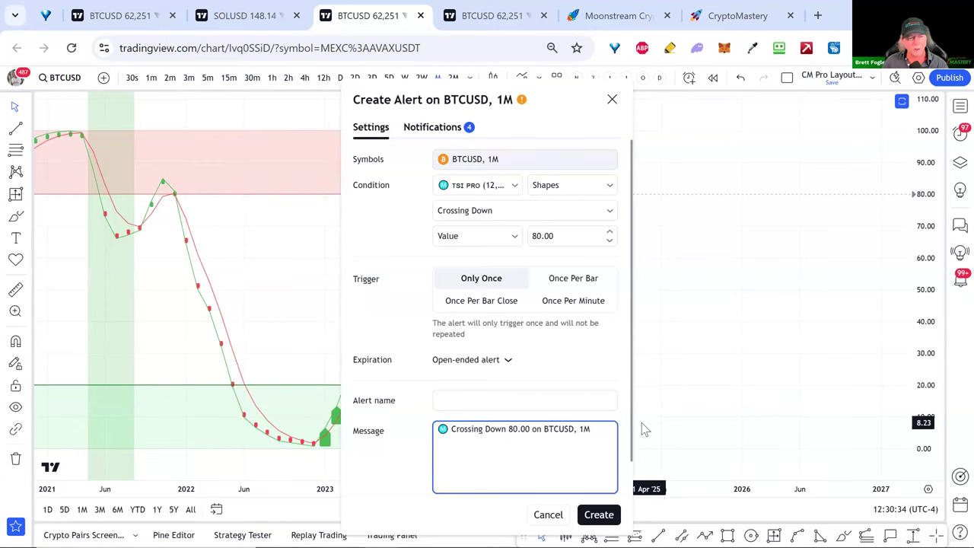
{"action": "left_click", "coordinate": [599, 429]}
{"action": "left_click", "coordinate": [599, 515]}
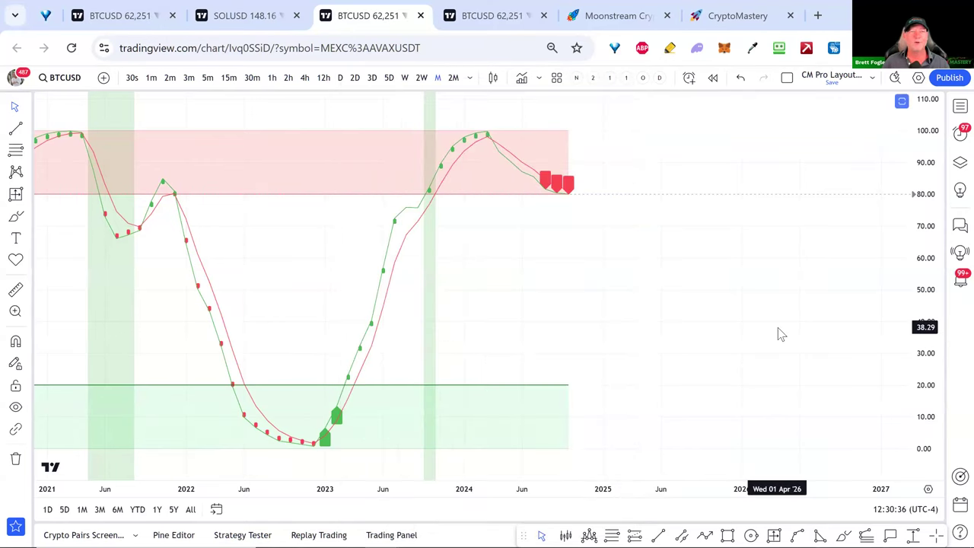
Step: Examine the monthly oscillator's earlier cycles back to 2014 and restore the full chart layout
{"action": "scroll", "coordinate": [743, 296], "scroll_direction": "down", "scroll_amount": 2}
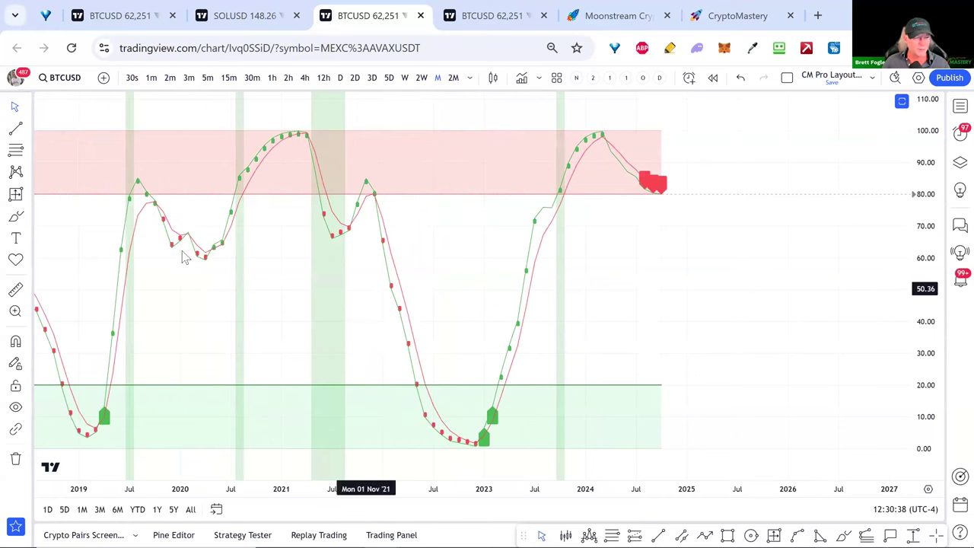
{"action": "scroll", "coordinate": [399, 379], "scroll_direction": "down", "scroll_amount": 2}
{"action": "scroll", "coordinate": [405, 383], "scroll_direction": "down", "scroll_amount": 1}
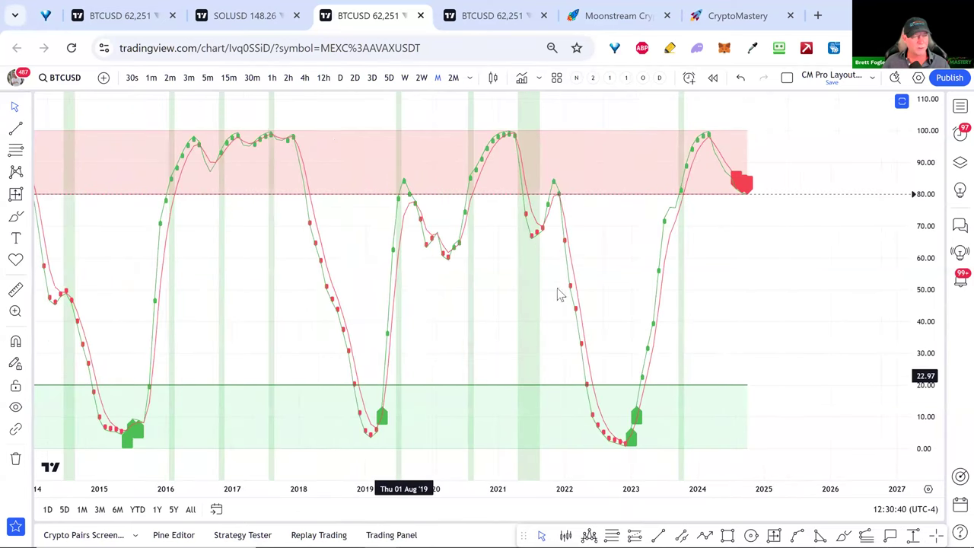
{"action": "double_click", "coordinate": [799, 281]}
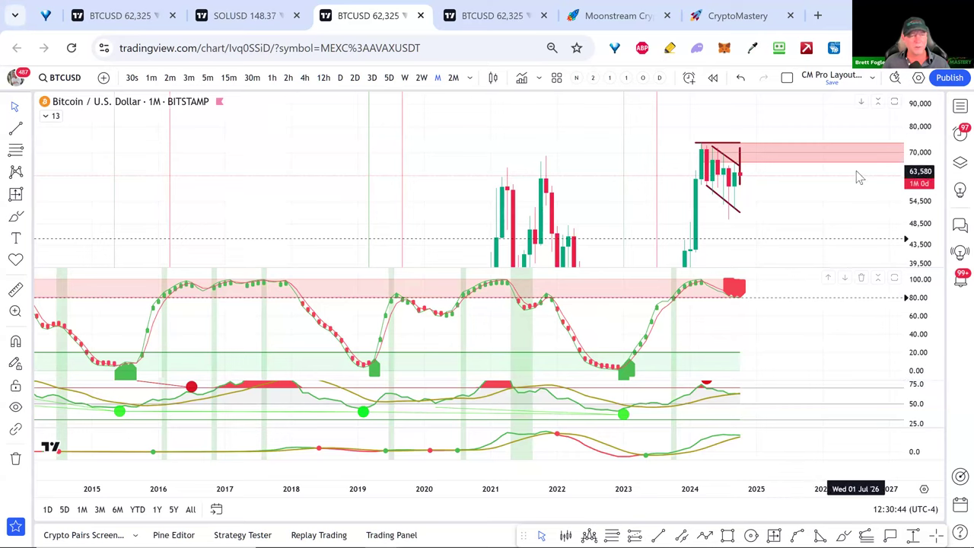
Step: Review Bitcoin's candles and indicators on the 3-month timeframe, then return the chart to the monthly timeframe
{"action": "scroll", "coordinate": [811, 218], "scroll_direction": "up", "scroll_amount": 3}
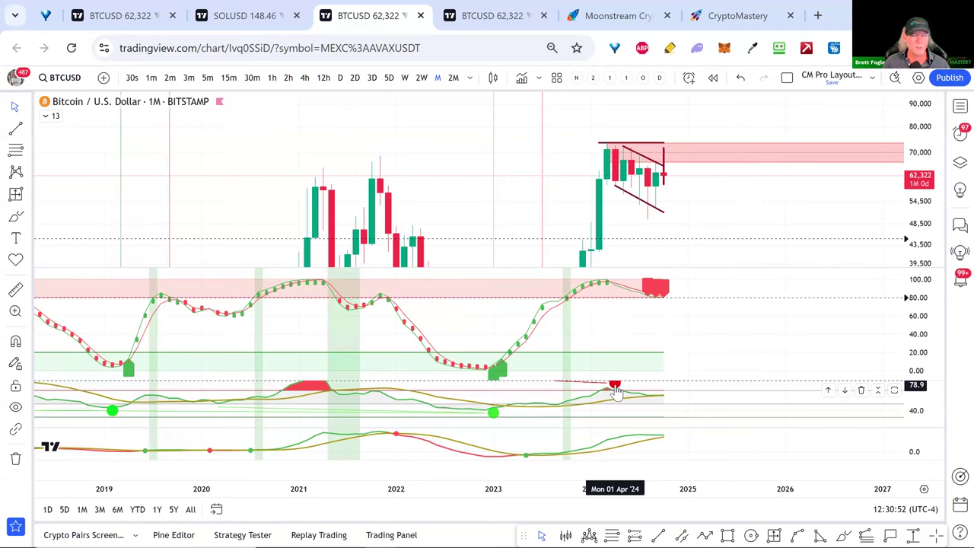
{"action": "left_click", "coordinate": [470, 79]}
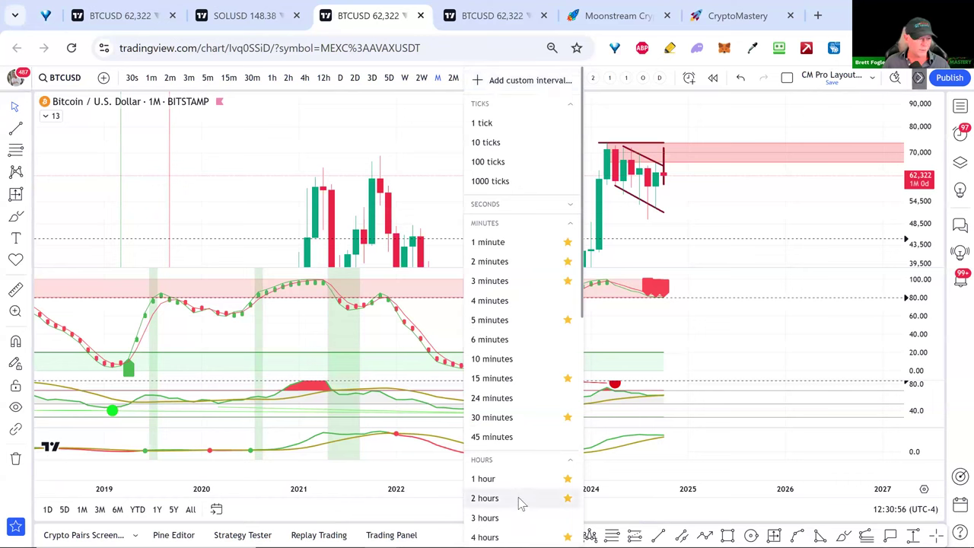
{"action": "scroll", "coordinate": [518, 497], "scroll_direction": "down", "scroll_amount": 6}
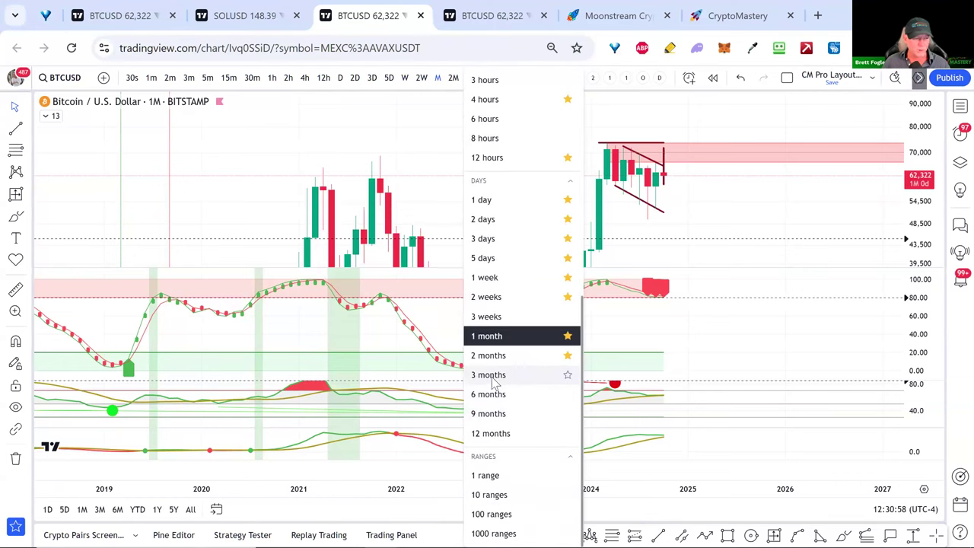
{"action": "left_click", "coordinate": [487, 375]}
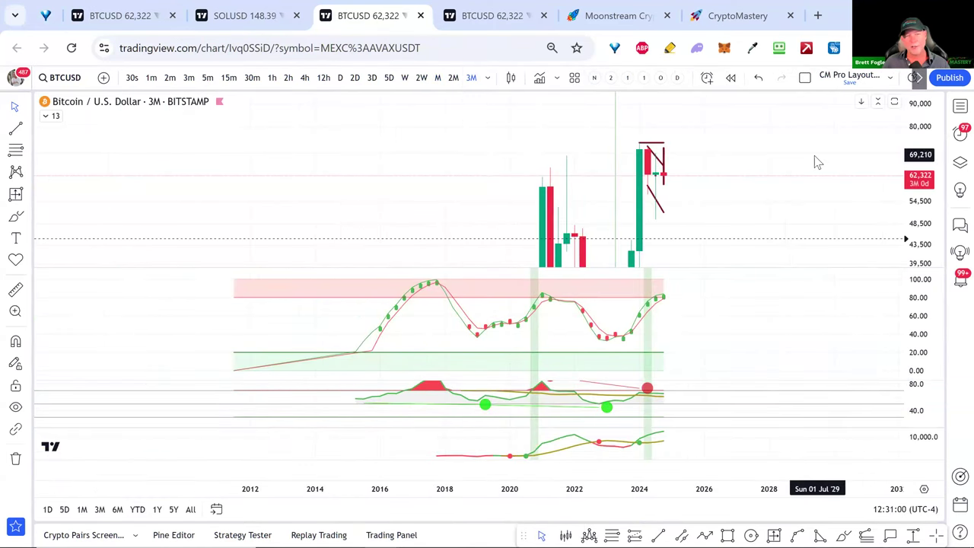
{"action": "scroll", "coordinate": [829, 159], "scroll_direction": "up", "scroll_amount": 2}
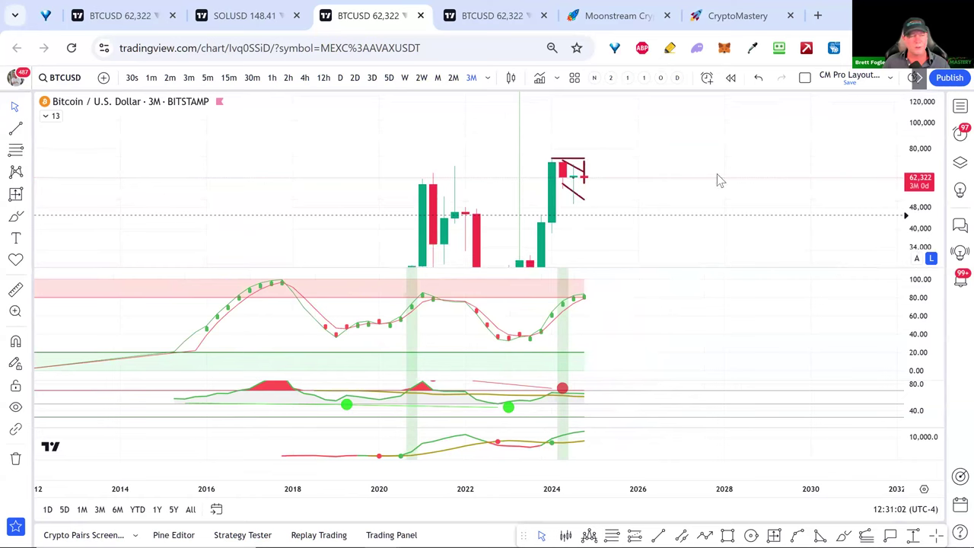
{"action": "left_click_drag", "start_coordinate": [504, 181], "coordinate": [586, 128]}
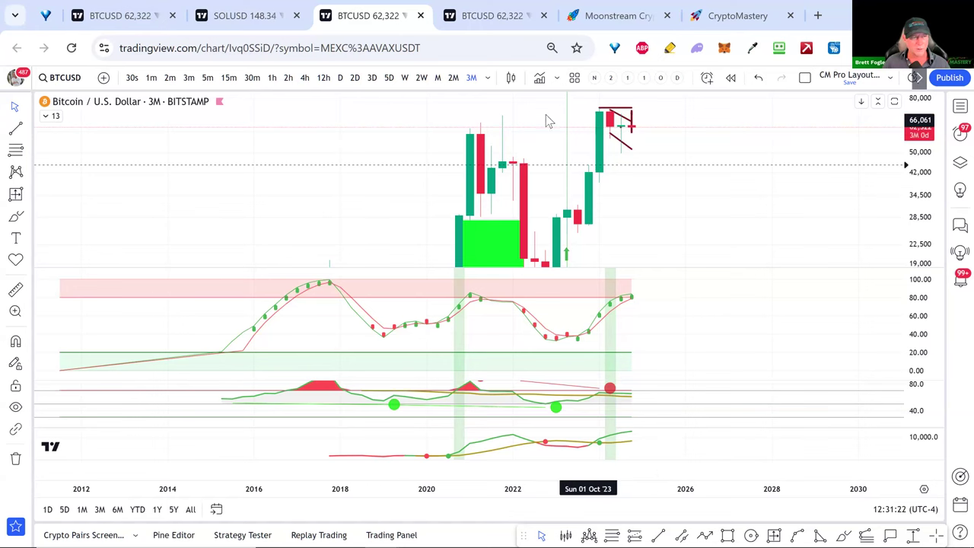
{"action": "left_click", "coordinate": [437, 78]}
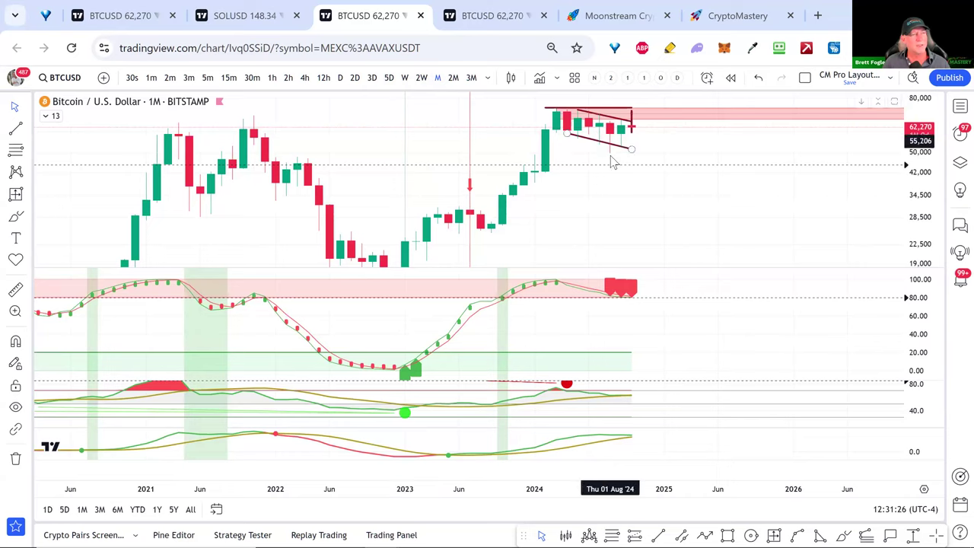
{"action": "scroll", "coordinate": [683, 181], "scroll_direction": "down", "scroll_amount": 3}
Step: Read the Cointelegraph article on Bitcoin's all-time high target through its dip-buying section, and return to its headline
{"action": "key", "text": "alt+Tab"}
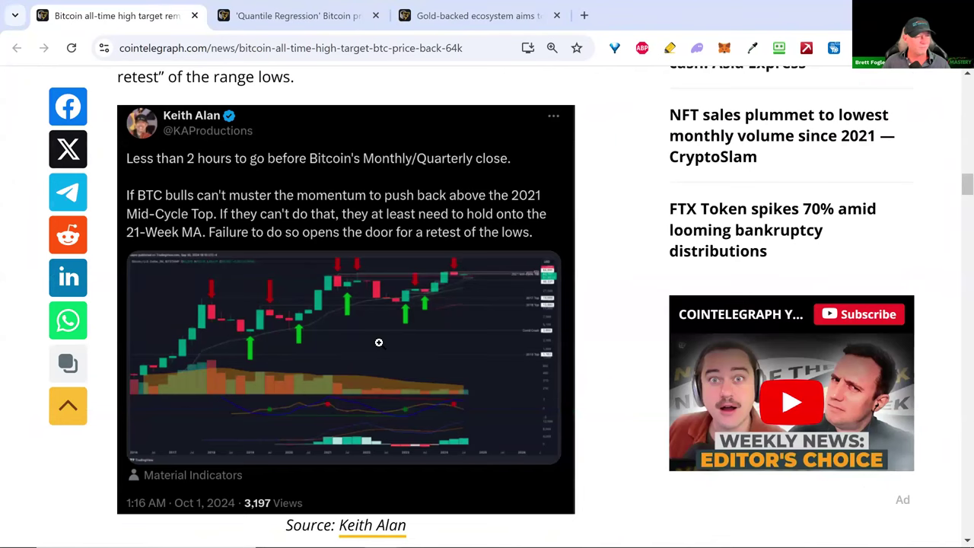
{"action": "scroll", "coordinate": [378, 342], "scroll_direction": "down", "scroll_amount": 10}
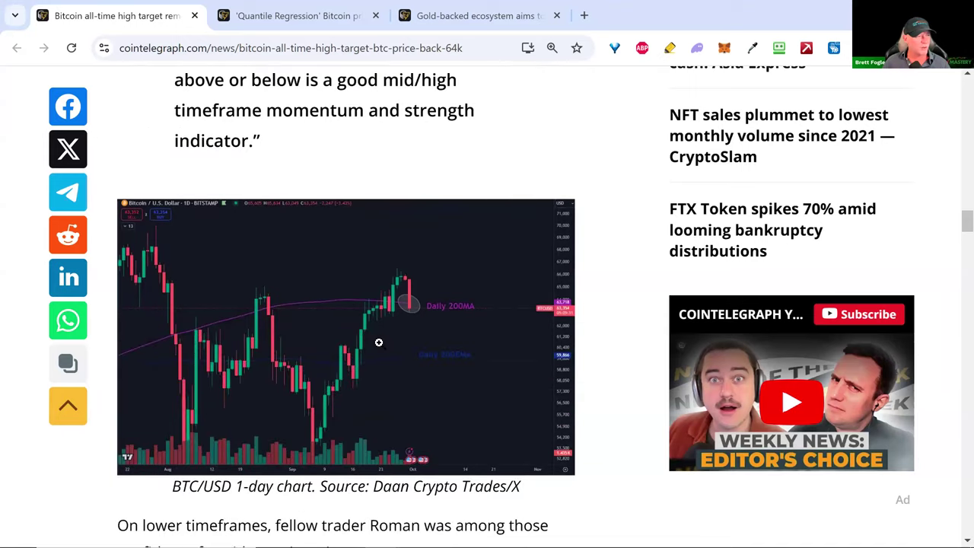
{"action": "scroll", "coordinate": [378, 342], "scroll_direction": "up", "scroll_amount": 1}
{"action": "scroll", "coordinate": [378, 342], "scroll_direction": "down", "scroll_amount": 3}
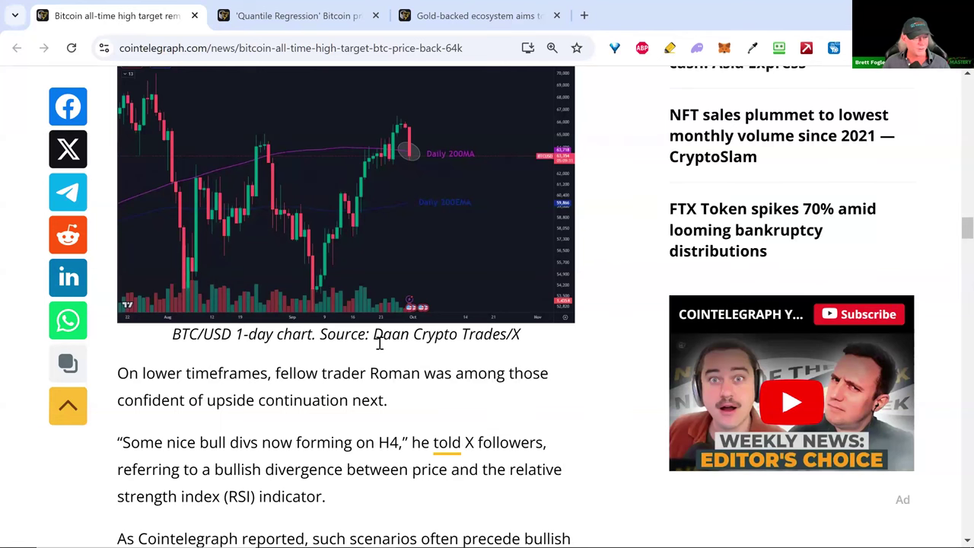
{"action": "scroll", "coordinate": [379, 343], "scroll_direction": "down", "scroll_amount": 3}
{"action": "scroll", "coordinate": [382, 349], "scroll_direction": "down", "scroll_amount": 4}
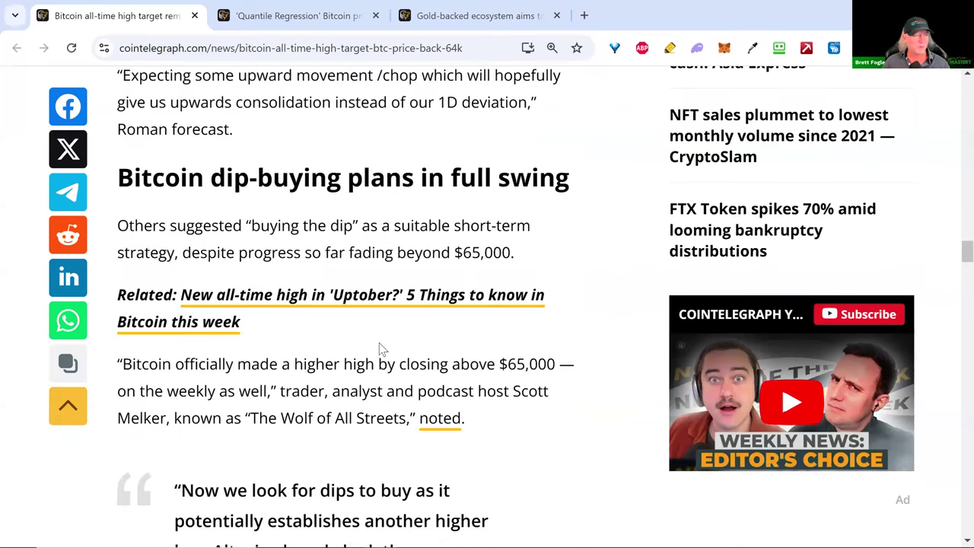
{"action": "scroll", "coordinate": [382, 348], "scroll_direction": "down", "scroll_amount": 2}
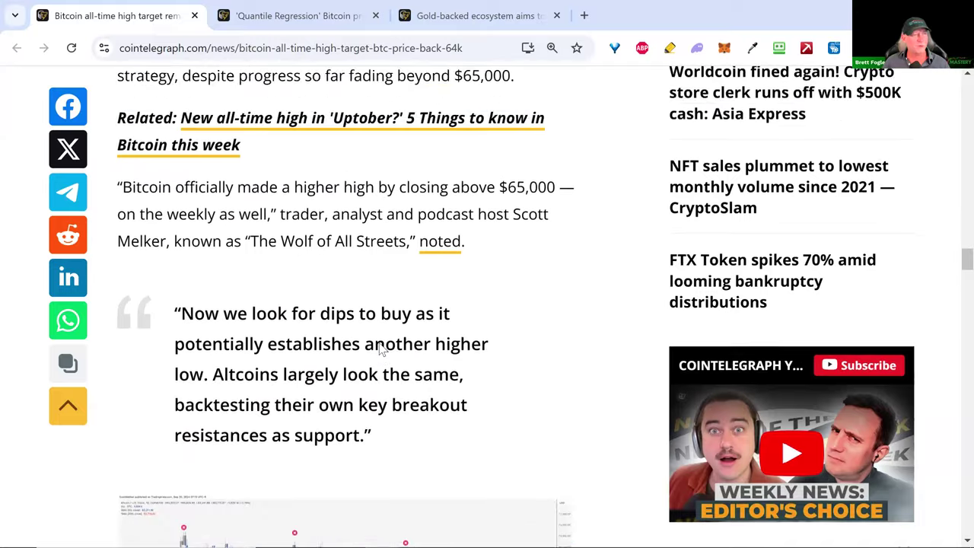
{"action": "scroll", "coordinate": [382, 349], "scroll_direction": "down", "scroll_amount": 10}
{"action": "scroll", "coordinate": [379, 346], "scroll_direction": "up", "scroll_amount": 20}
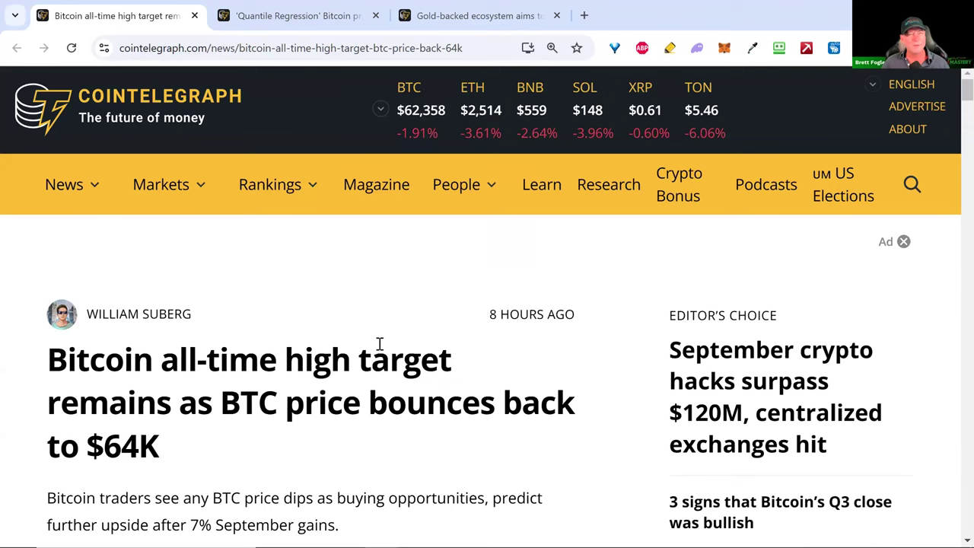
Step: Switch to the Moonstream homepage and look through its education and services offers down to the Future of Crypto summit
{"action": "key", "text": "alt+Tab"}
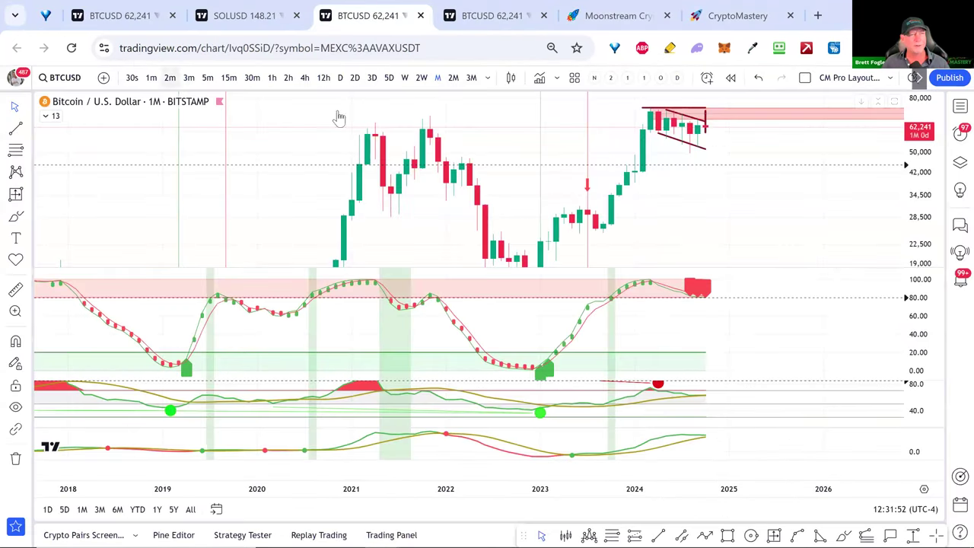
{"action": "left_click", "coordinate": [618, 16]}
{"action": "scroll", "coordinate": [278, 285], "scroll_direction": "down", "scroll_amount": 5}
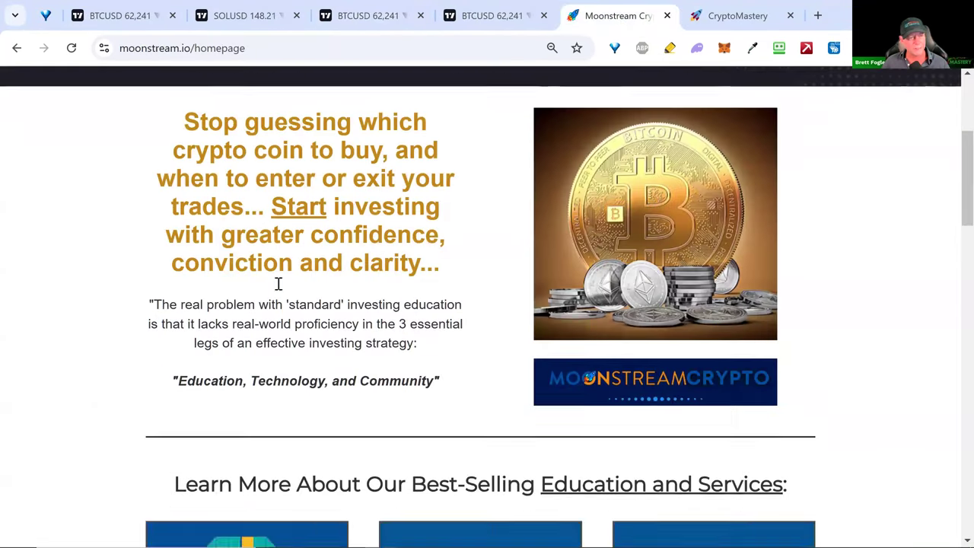
{"action": "scroll", "coordinate": [279, 283], "scroll_direction": "down", "scroll_amount": 1}
{"action": "scroll", "coordinate": [279, 284], "scroll_direction": "down", "scroll_amount": 4}
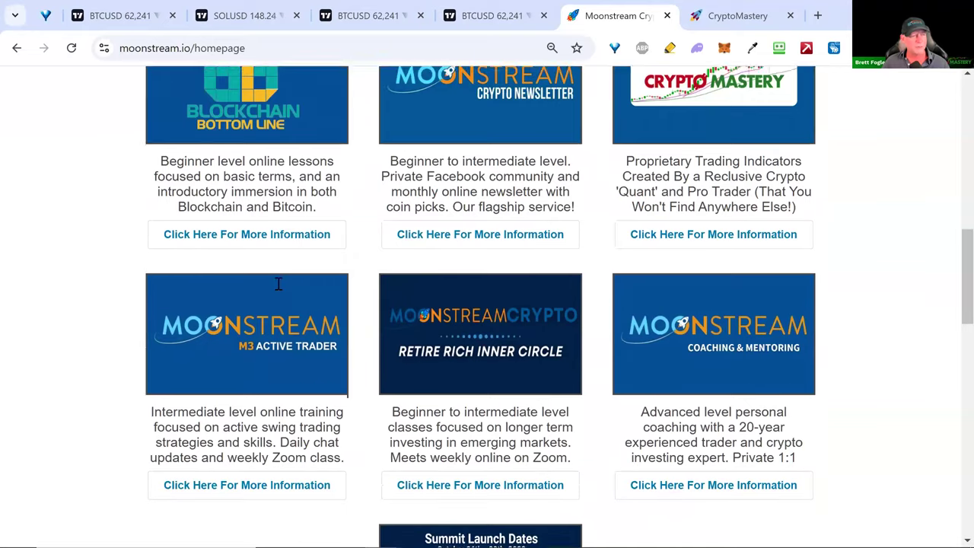
{"action": "scroll", "coordinate": [278, 289], "scroll_direction": "up", "scroll_amount": 1}
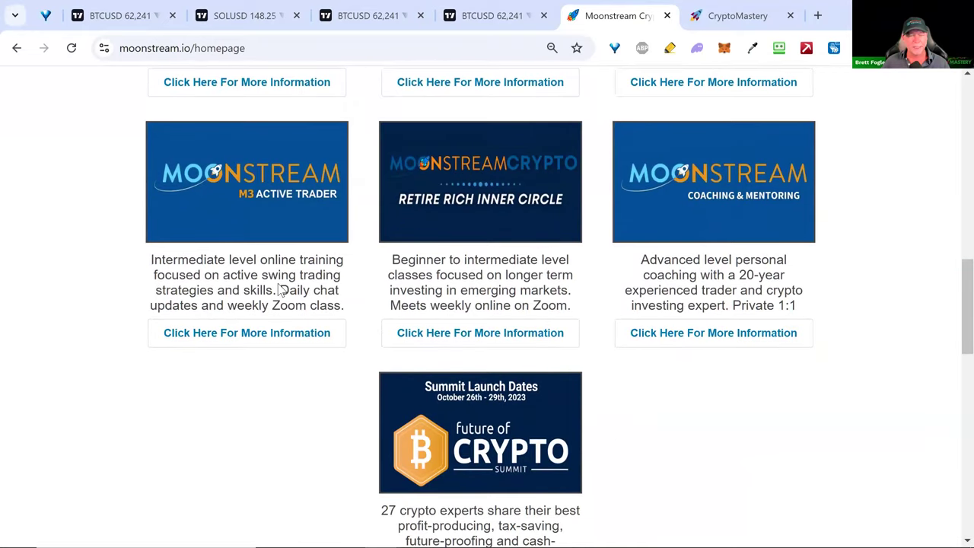
Step: Open the information page of the M3 Active Trader service and review its chatroom and community benefits
{"action": "left_click", "coordinate": [294, 331]}
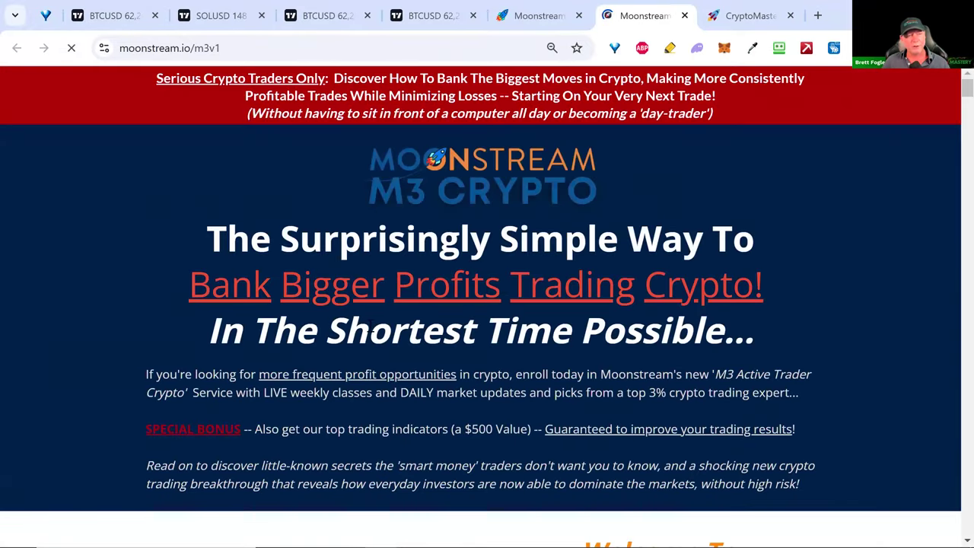
{"action": "scroll", "coordinate": [624, 398], "scroll_direction": "down", "scroll_amount": 8}
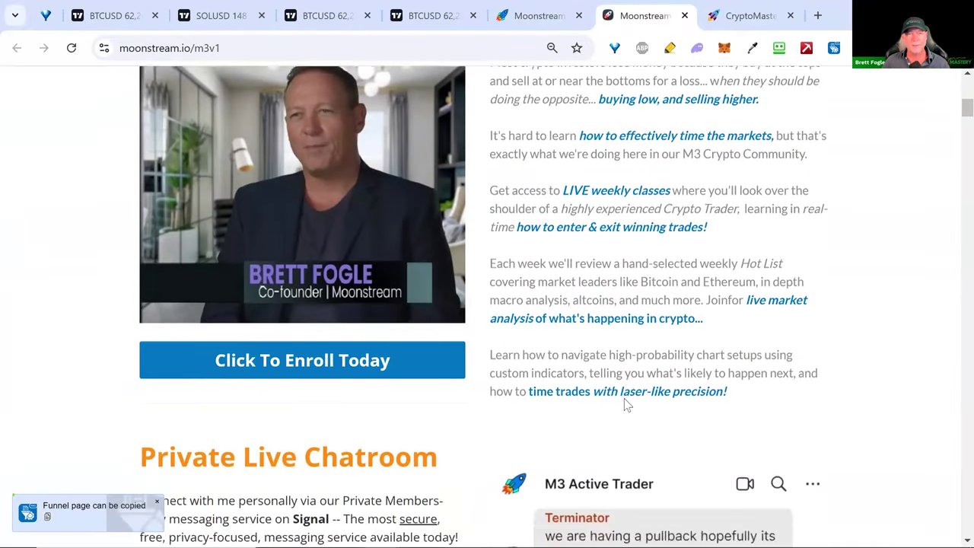
{"action": "scroll", "coordinate": [624, 398], "scroll_direction": "down", "scroll_amount": 9}
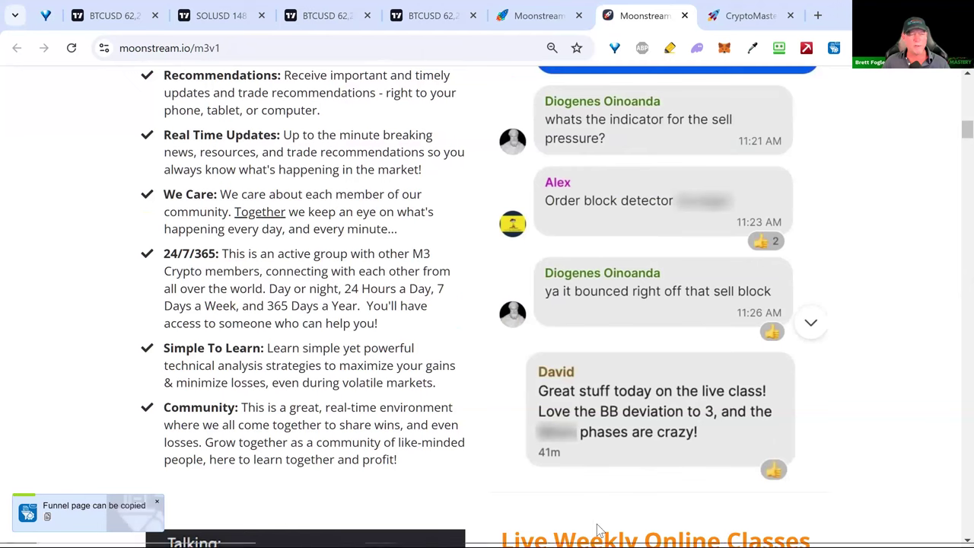
Step: Dismiss the funnel page notice and review the M3 page's live classes, DCA template, joining benefits and extra bonuses
{"action": "mouse_move", "coordinate": [597, 532]}
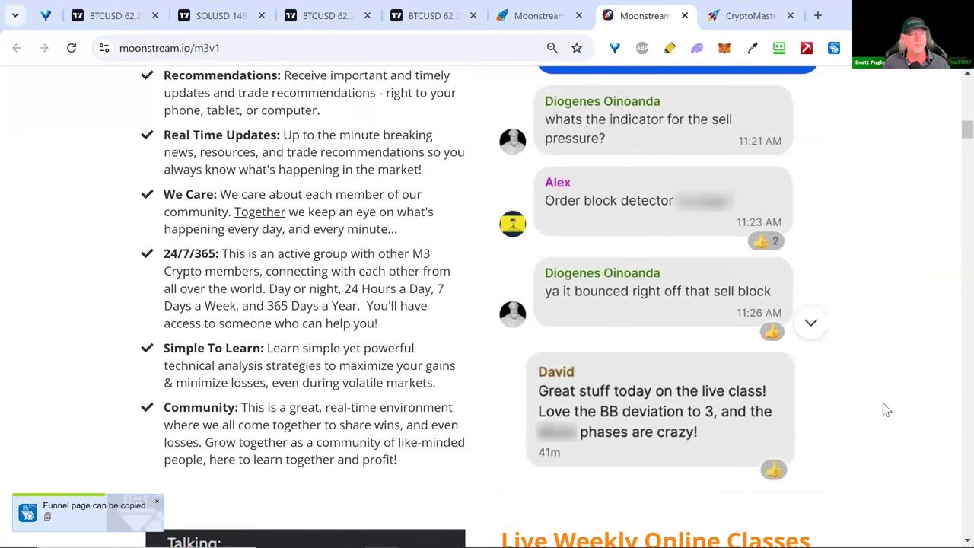
{"action": "left_click", "coordinate": [157, 502]}
{"action": "scroll", "coordinate": [345, 482], "scroll_direction": "down", "scroll_amount": 10}
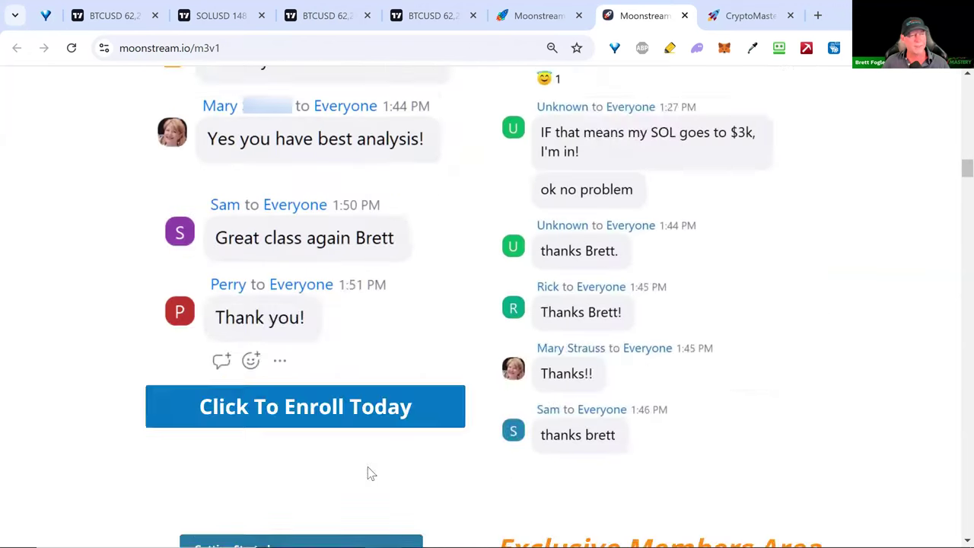
{"action": "scroll", "coordinate": [367, 470], "scroll_direction": "down", "scroll_amount": 14}
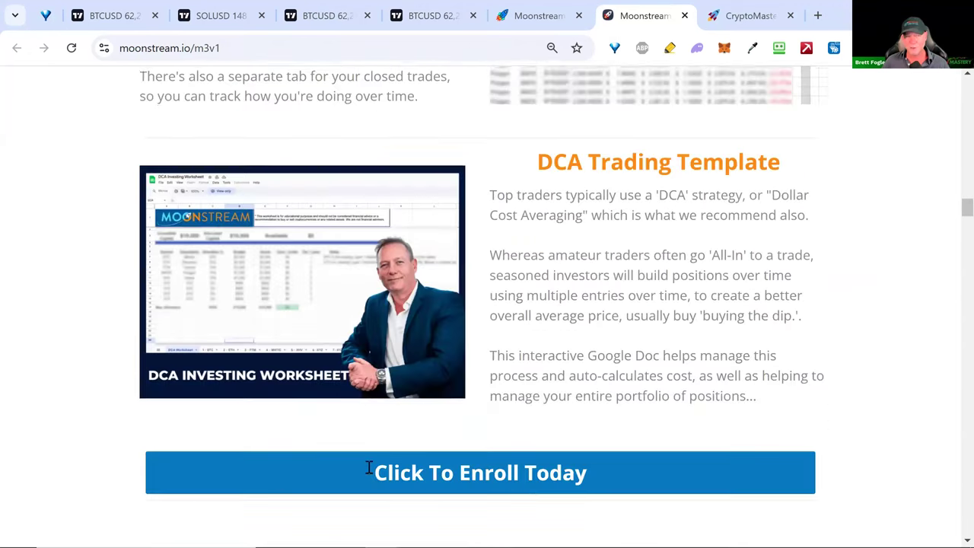
{"action": "scroll", "coordinate": [367, 470], "scroll_direction": "down", "scroll_amount": 10}
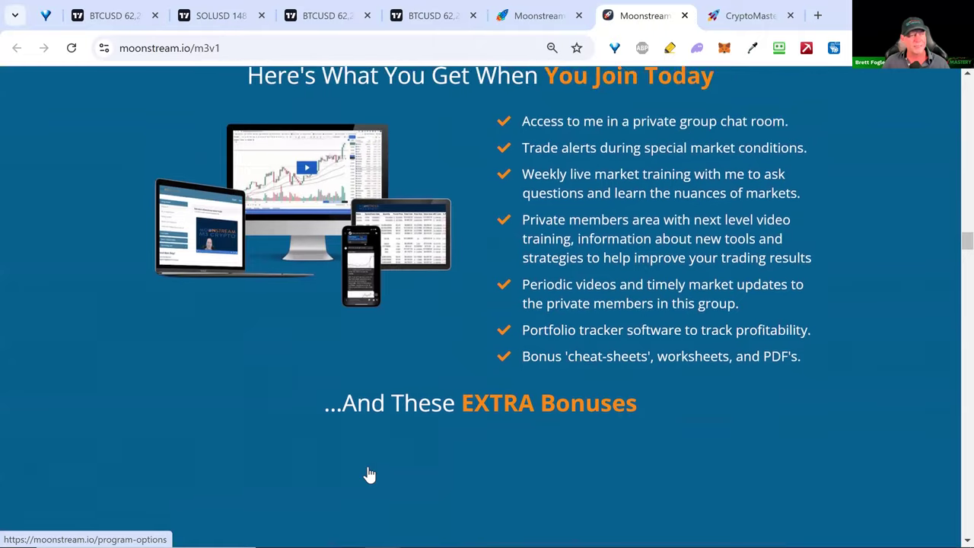
{"action": "scroll", "coordinate": [367, 474], "scroll_direction": "down", "scroll_amount": 9}
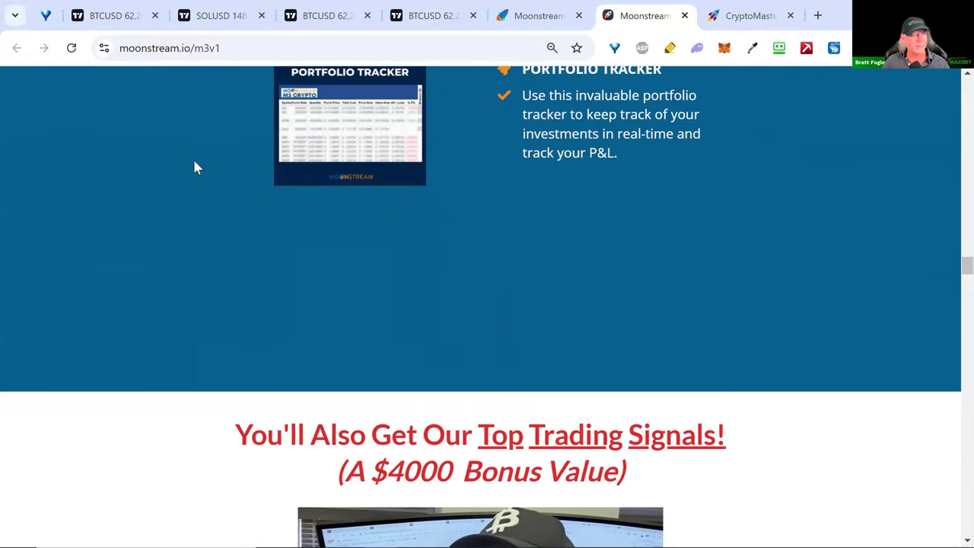
{"action": "left_click", "coordinate": [196, 56]}
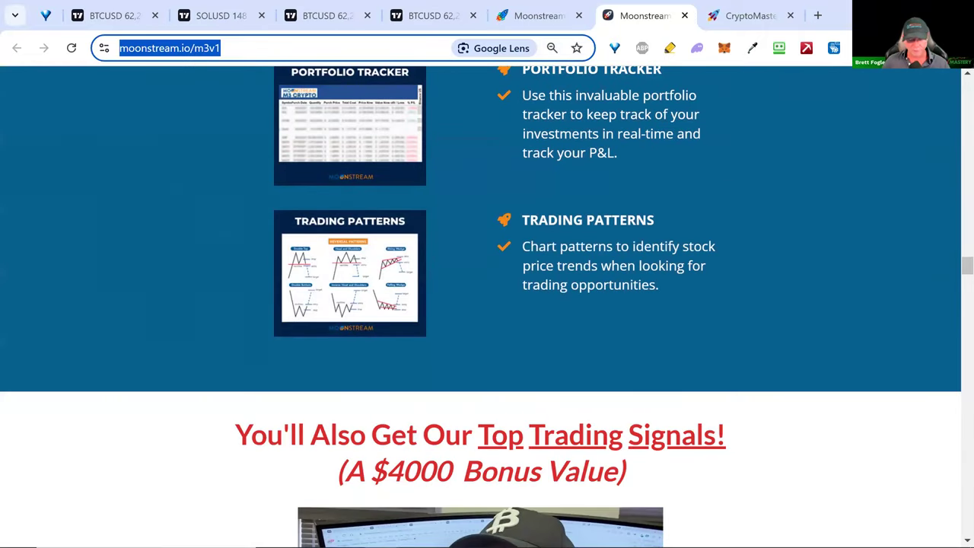
{"action": "key", "text": "Escape"}
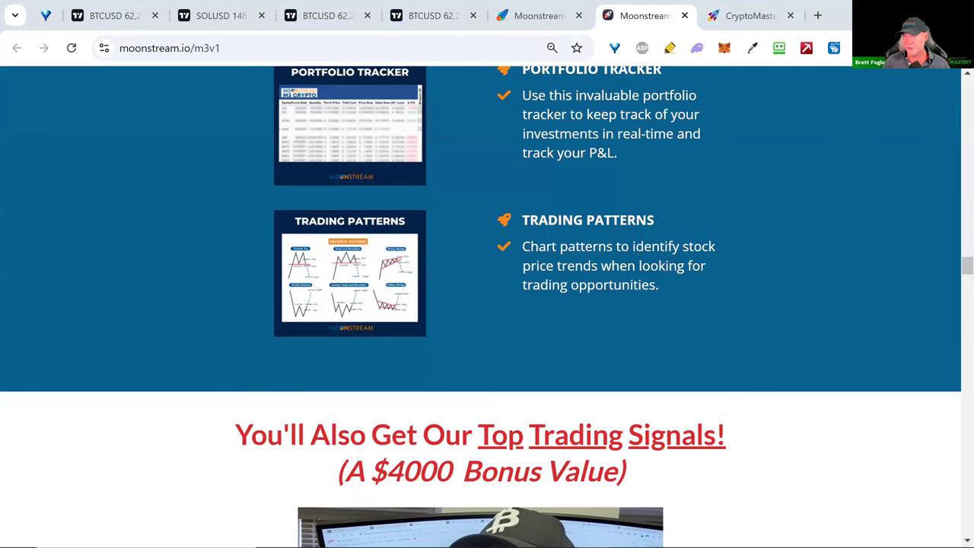
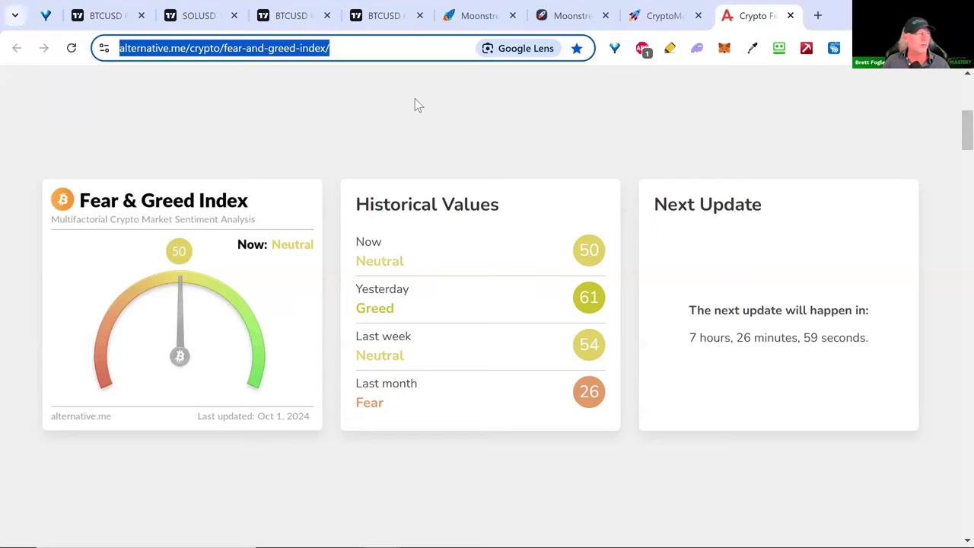
Step: Switch to the Cointelegraph news window and close the extra port strike article, keeping the Yahoo Finance video page
{"action": "key", "text": "alt+Tab"}
{"action": "key", "text": "alt+Tab"}
{"action": "key", "text": "alt+Tab"}
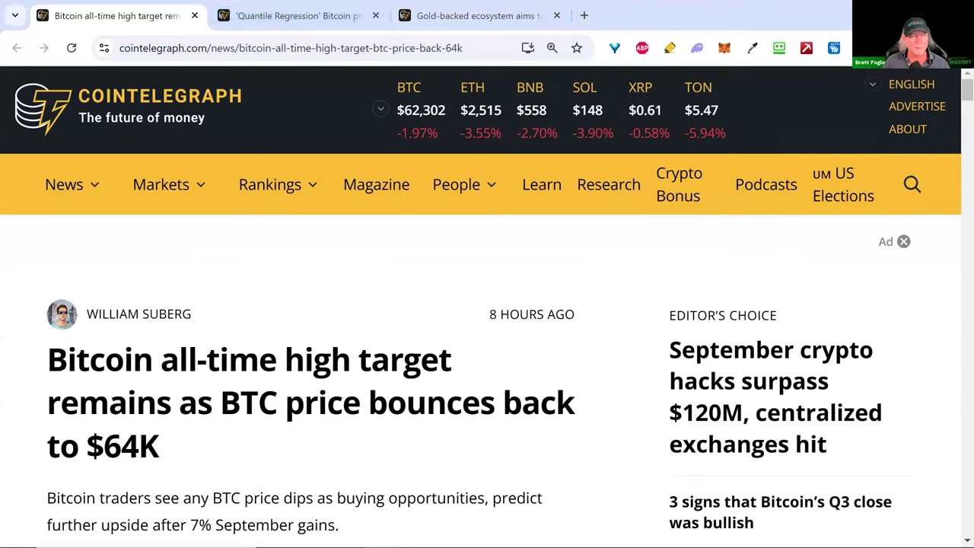
{"action": "key", "text": "alt+Tab"}
{"action": "key", "text": "alt+Tab"}
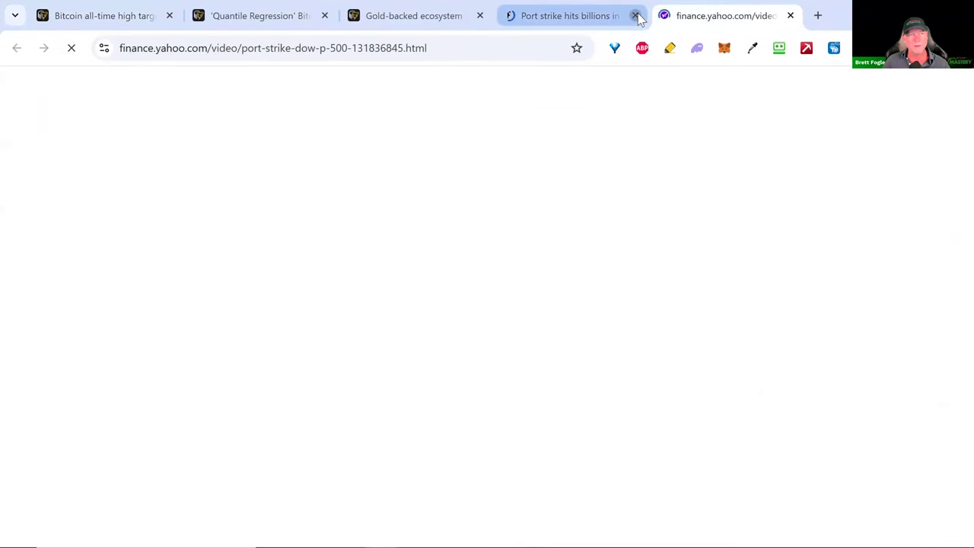
{"action": "left_click", "coordinate": [632, 16]}
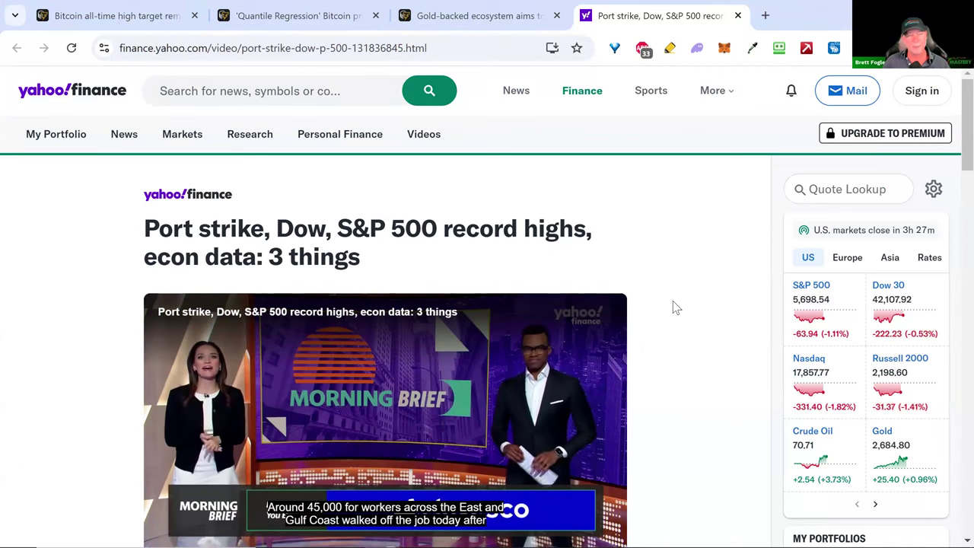
Step: Read the Yahoo Finance article on the port strike, stock record highs and economic data, and return to its headline
{"action": "scroll", "coordinate": [673, 320], "scroll_direction": "down", "scroll_amount": 1}
{"action": "scroll", "coordinate": [673, 320], "scroll_direction": "down", "scroll_amount": 2}
{"action": "left_click", "coordinate": [451, 358]}
{"action": "scroll", "coordinate": [423, 348], "scroll_direction": "down", "scroll_amount": 4}
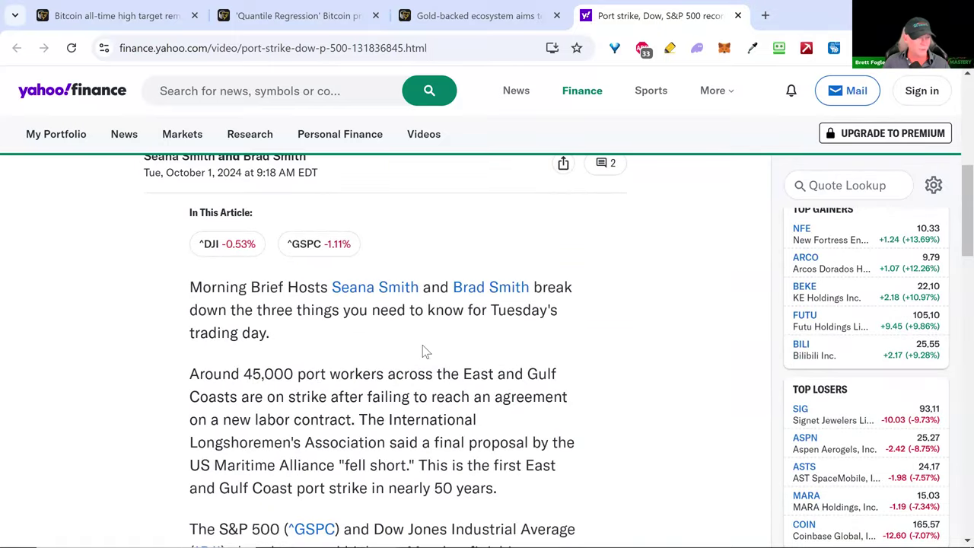
{"action": "scroll", "coordinate": [424, 351], "scroll_direction": "down", "scroll_amount": 2}
{"action": "scroll", "coordinate": [424, 351], "scroll_direction": "down", "scroll_amount": 3}
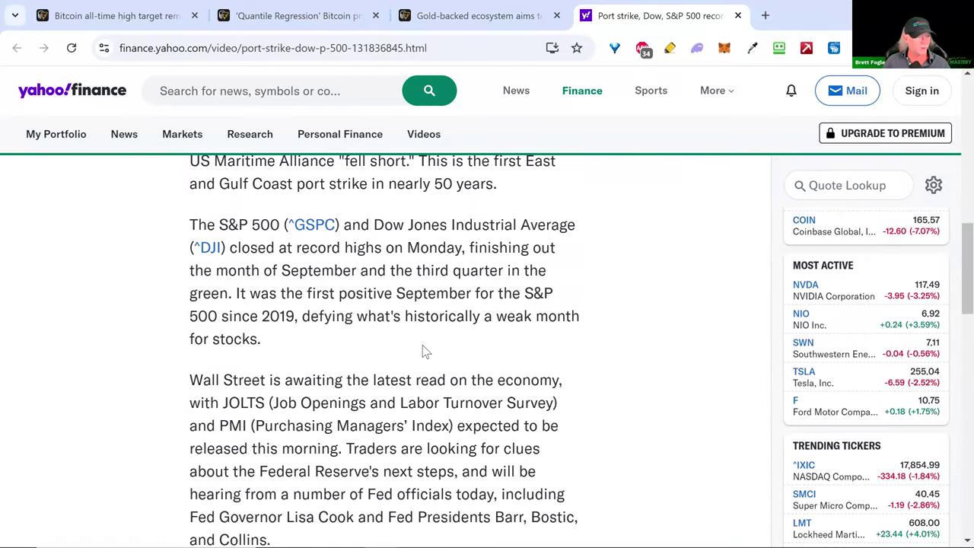
{"action": "scroll", "coordinate": [424, 351], "scroll_direction": "down", "scroll_amount": 10}
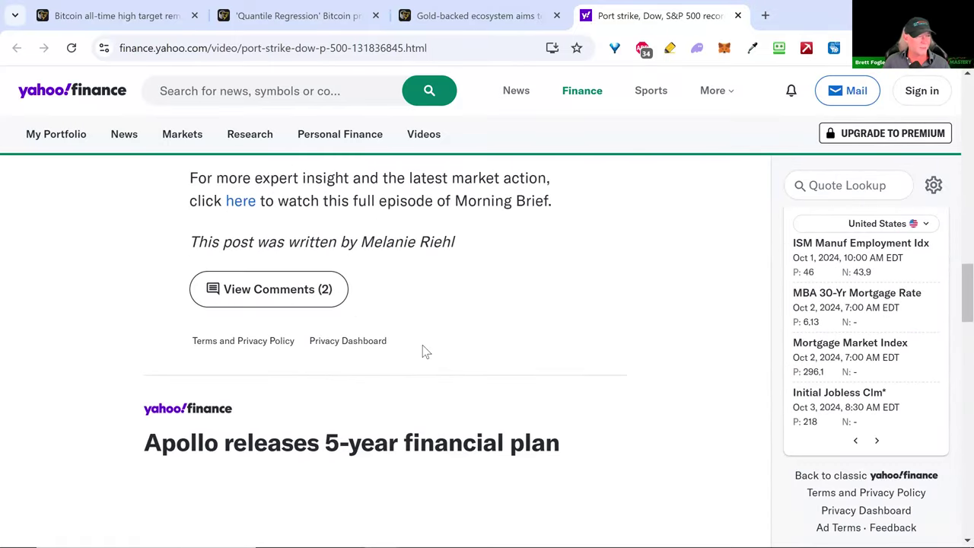
{"action": "scroll", "coordinate": [423, 346], "scroll_direction": "down", "scroll_amount": 4}
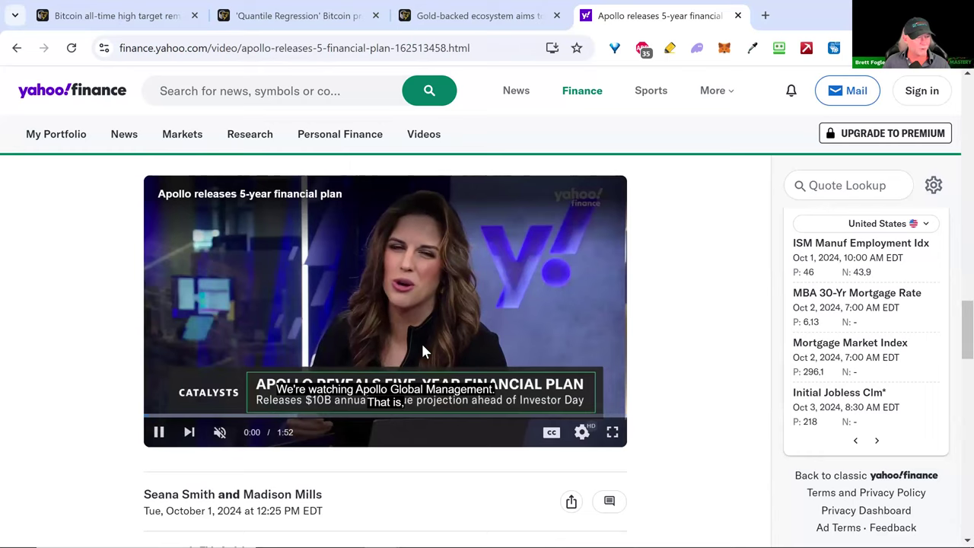
{"action": "scroll", "coordinate": [422, 342], "scroll_direction": "up", "scroll_amount": 7}
{"action": "scroll", "coordinate": [425, 346], "scroll_direction": "up", "scroll_amount": 12}
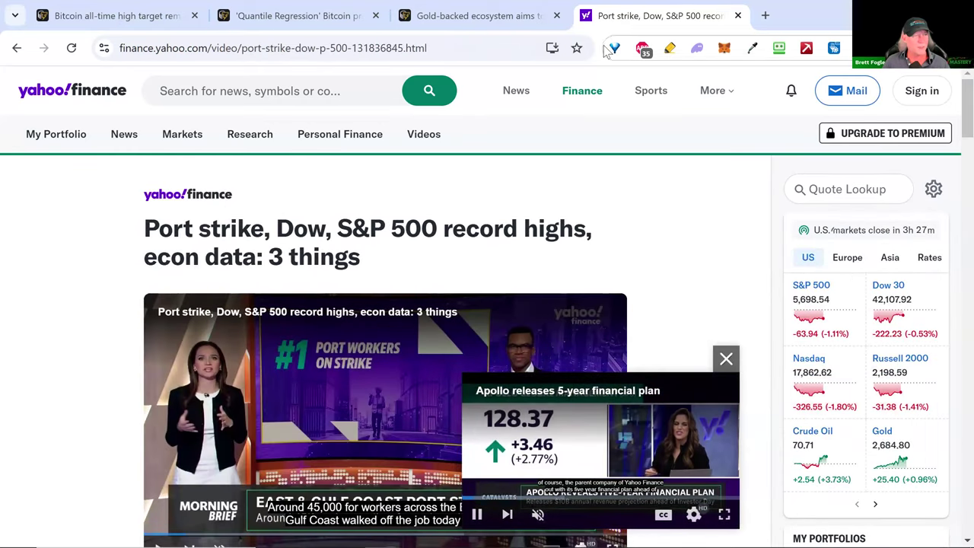
Step: Close the Yahoo Finance port strike page and the Cointelegraph article on Bitcoin's all-time high target
{"action": "left_click", "coordinate": [515, 21]}
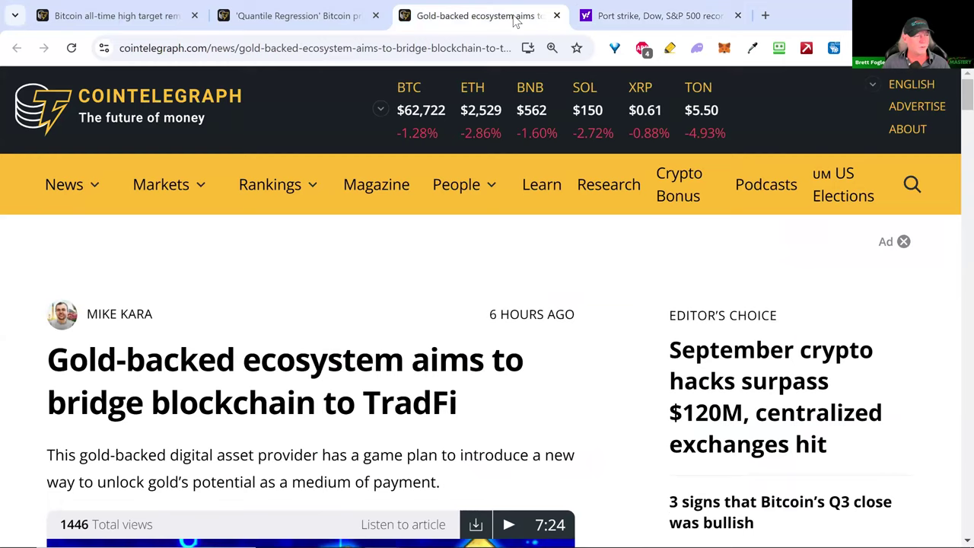
{"action": "left_click", "coordinate": [639, 17]}
{"action": "left_click", "coordinate": [737, 15]}
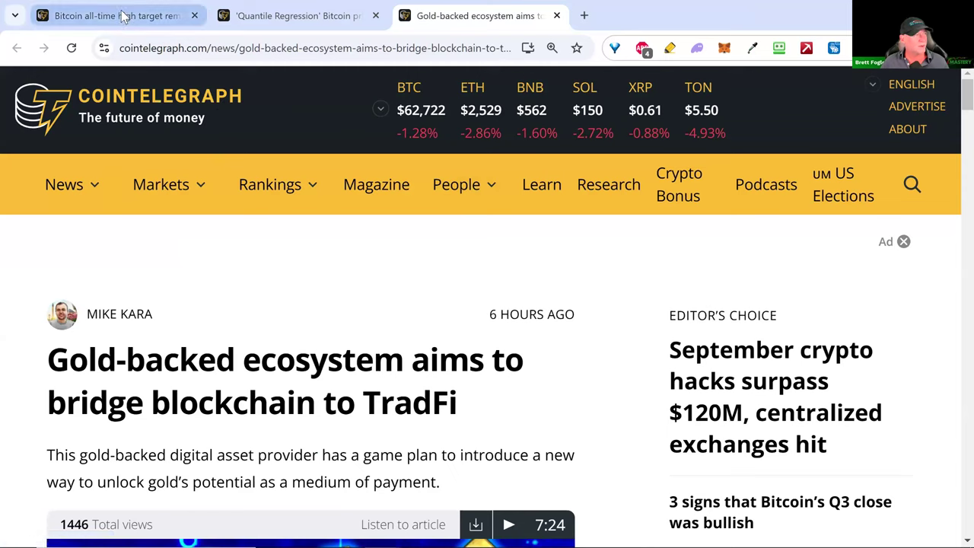
{"action": "left_click", "coordinate": [177, 16]}
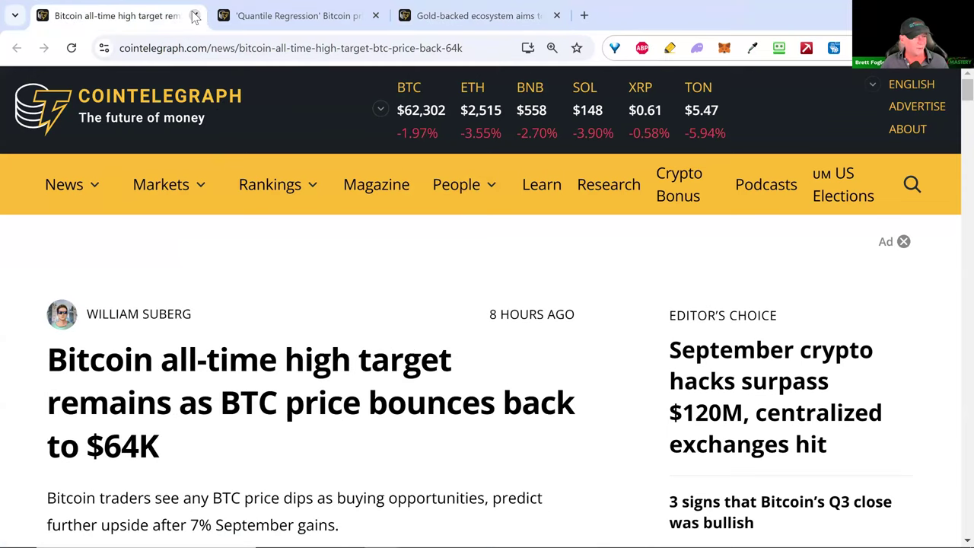
{"action": "left_click", "coordinate": [195, 15]}
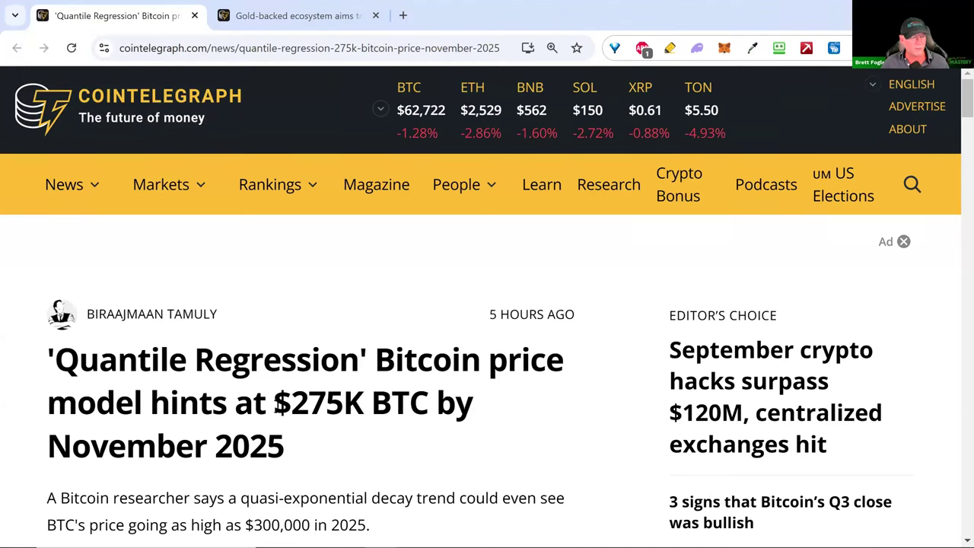
Step: Read the 'Quantile Regression' Bitcoin article's headline and summary, highlighting the quasi-exponential decay trend
{"action": "left_click_drag", "start_coordinate": [276, 403], "coordinate": [283, 445]}
{"action": "left_click", "coordinate": [376, 464]}
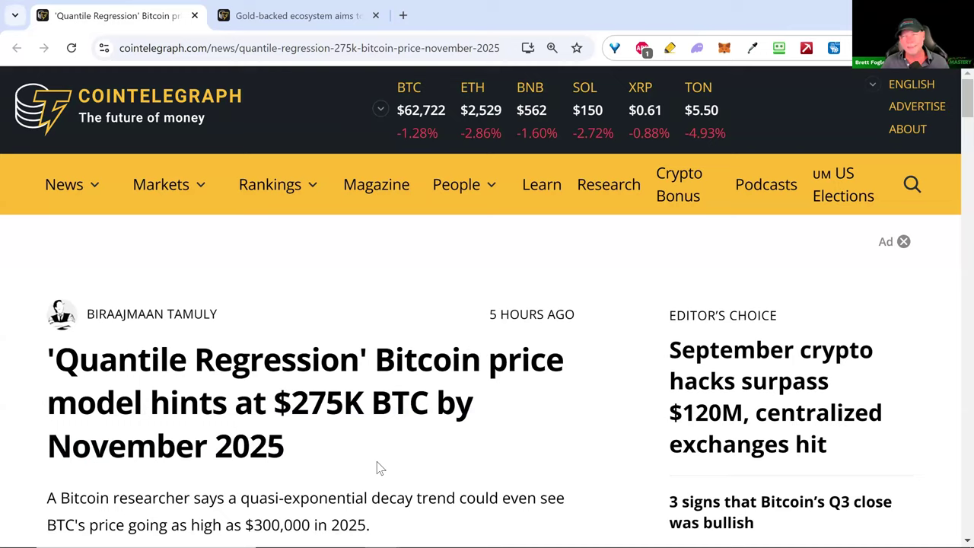
{"action": "scroll", "coordinate": [380, 467], "scroll_direction": "down", "scroll_amount": 3}
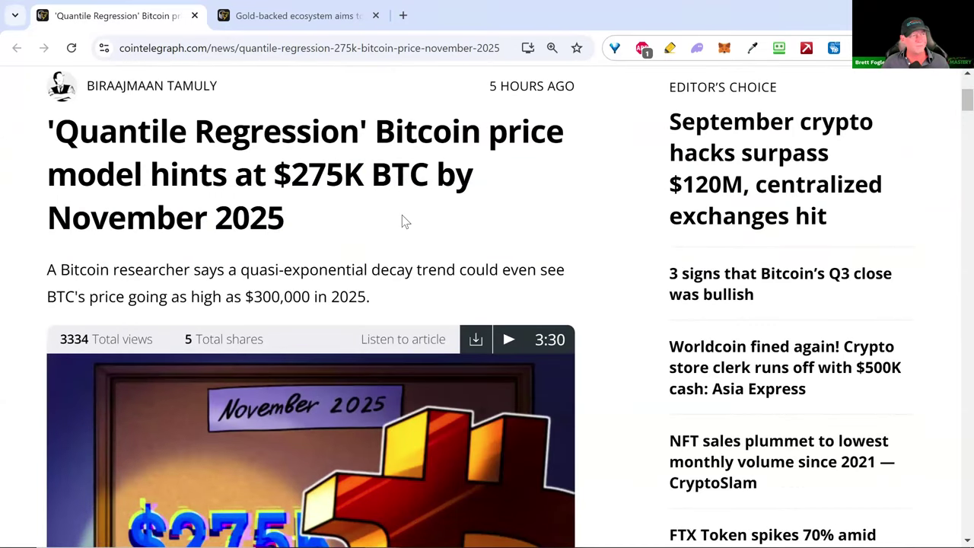
{"action": "triple_click", "coordinate": [104, 86]}
{"action": "left_click", "coordinate": [380, 176]}
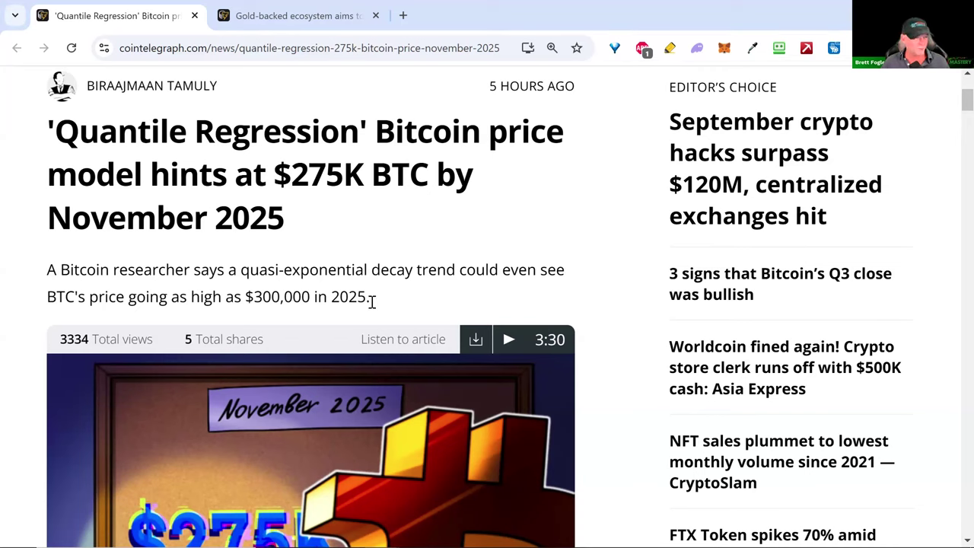
{"action": "left_click_drag", "start_coordinate": [47, 270], "coordinate": [365, 298]}
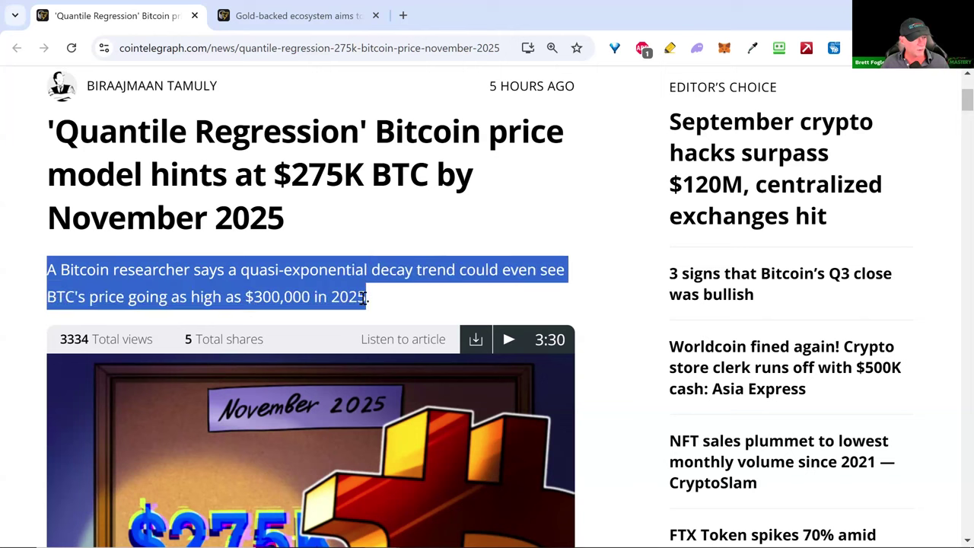
{"action": "left_click", "coordinate": [391, 295]}
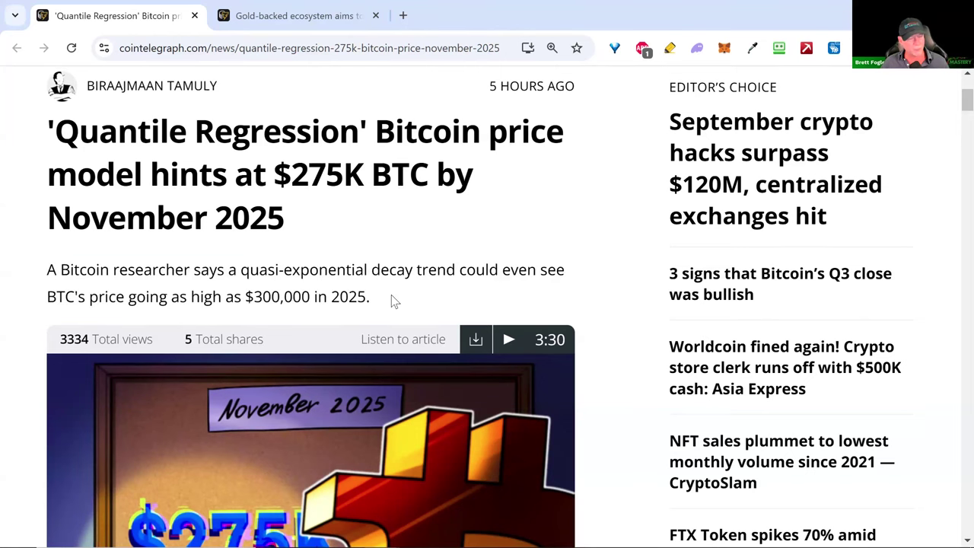
{"action": "left_click_drag", "start_coordinate": [455, 269], "coordinate": [246, 268]}
Step: Read the article's opening on the missed engulfing candle and highlight the sentence on Bitcoin's year-long bull flag
{"action": "scroll", "coordinate": [454, 259], "scroll_direction": "down", "scroll_amount": 2}
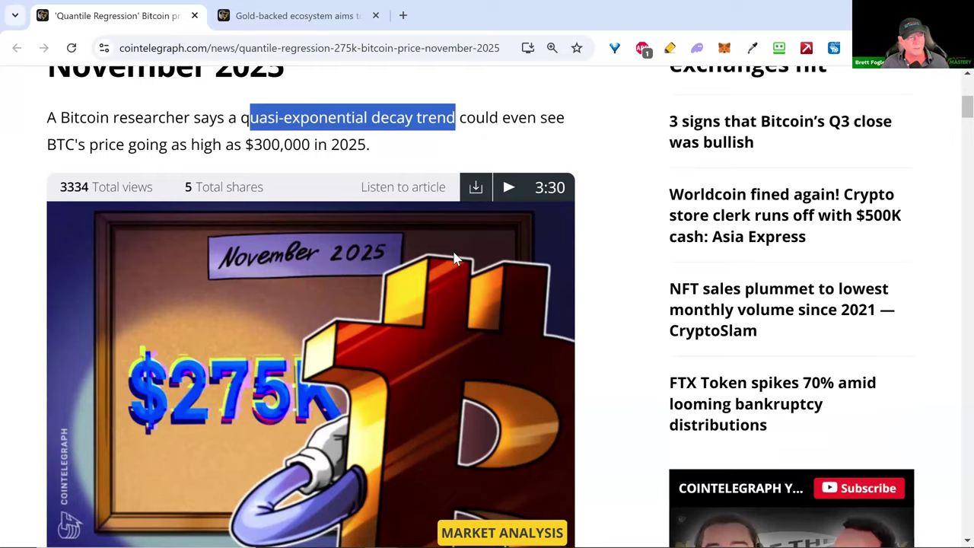
{"action": "scroll", "coordinate": [454, 259], "scroll_direction": "down", "scroll_amount": 8}
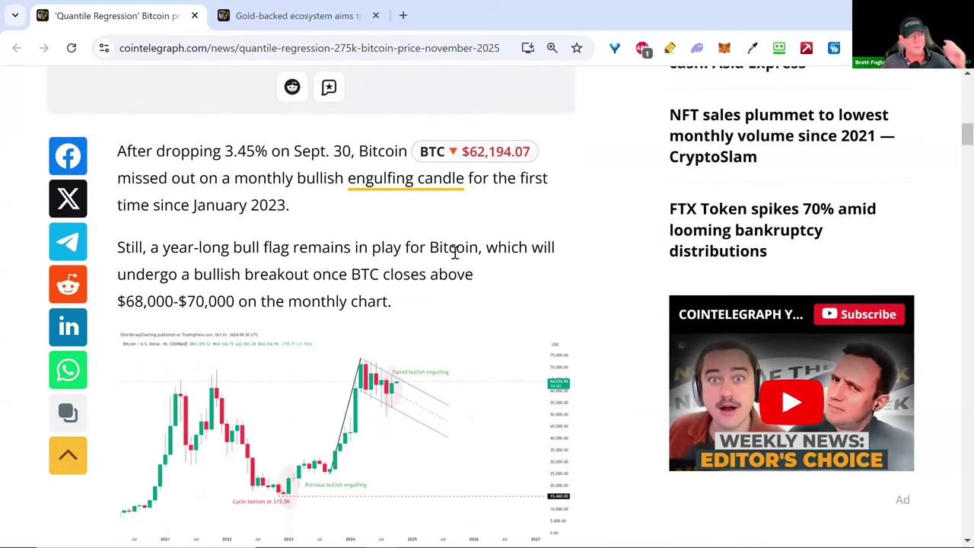
{"action": "scroll", "coordinate": [455, 252], "scroll_direction": "down", "scroll_amount": 2}
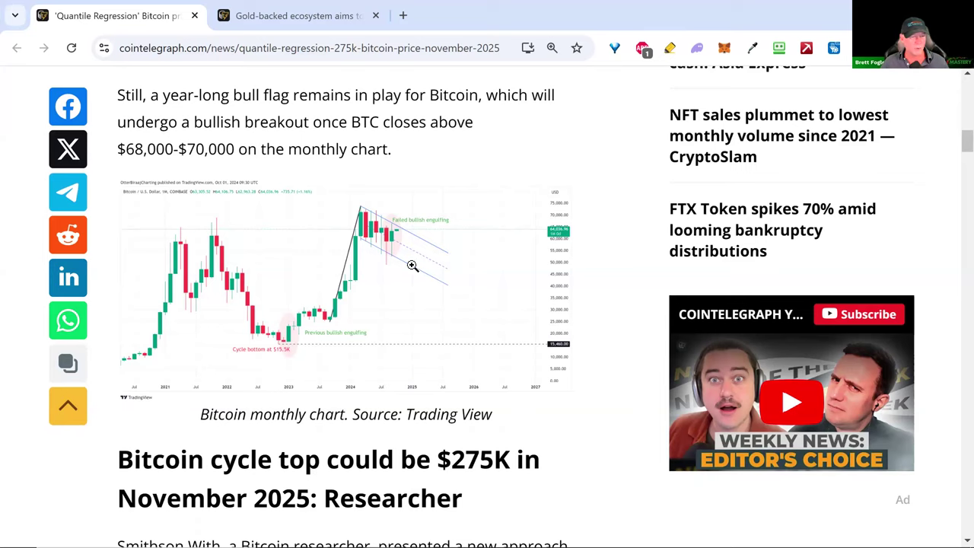
{"action": "scroll", "coordinate": [357, 274], "scroll_direction": "up", "scroll_amount": 2}
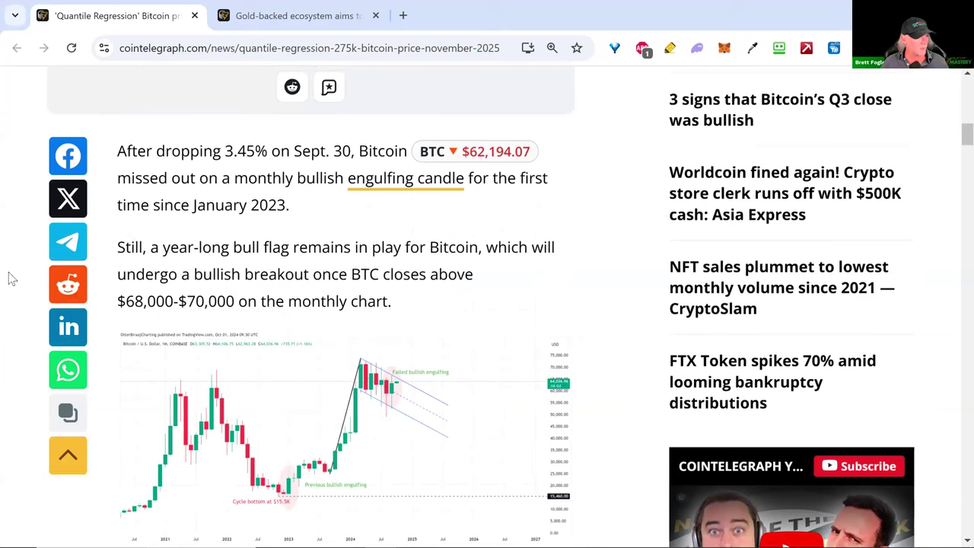
{"action": "left_click_drag", "start_coordinate": [119, 247], "coordinate": [479, 241]}
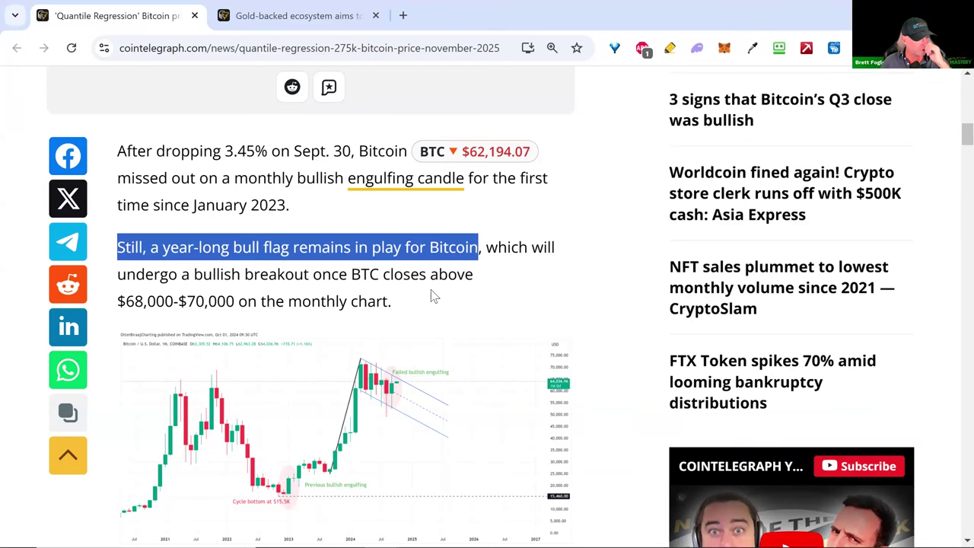
Step: Examine the article's monthly Bitcoin chart and its cycle top section down to the November 2025 quantile regression graph
{"action": "scroll", "coordinate": [430, 297], "scroll_direction": "down", "scroll_amount": 2}
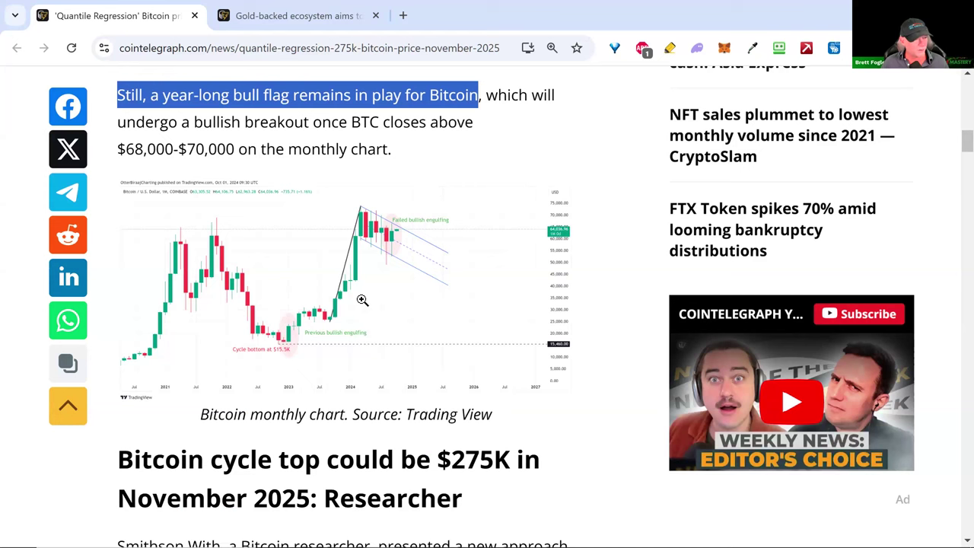
{"action": "scroll", "coordinate": [357, 293], "scroll_direction": "up", "scroll_amount": 10}
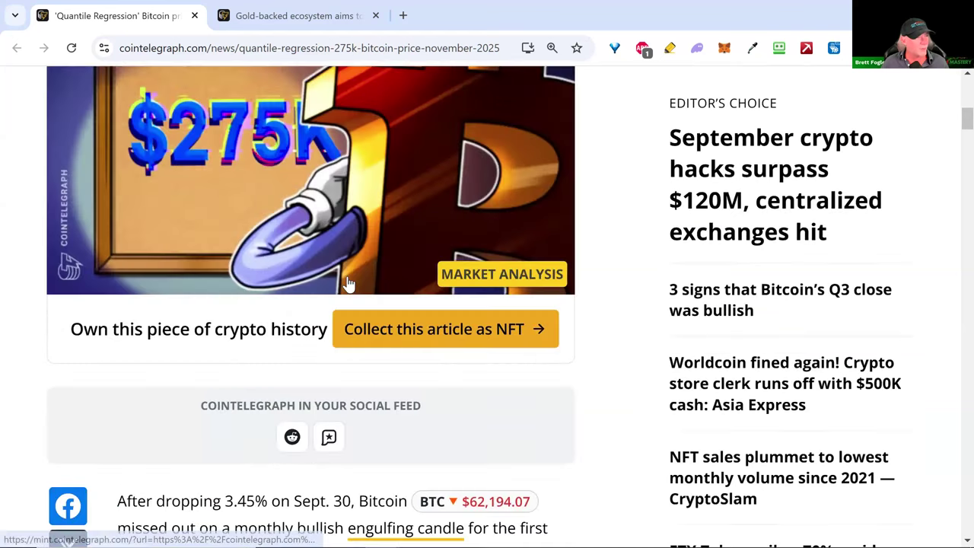
{"action": "scroll", "coordinate": [347, 283], "scroll_direction": "up", "scroll_amount": 4}
{"action": "scroll", "coordinate": [347, 277], "scroll_direction": "down", "scroll_amount": 14}
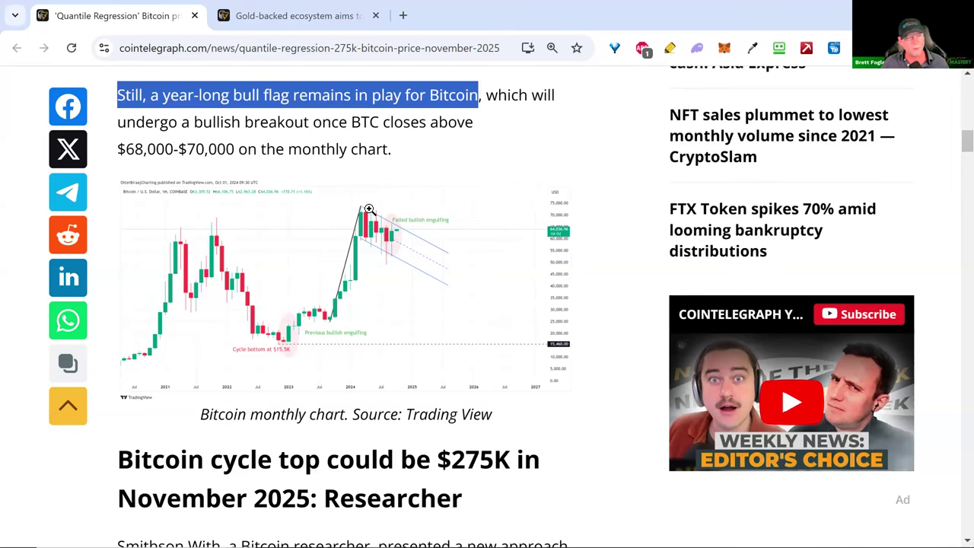
{"action": "scroll", "coordinate": [411, 263], "scroll_direction": "down", "scroll_amount": 3}
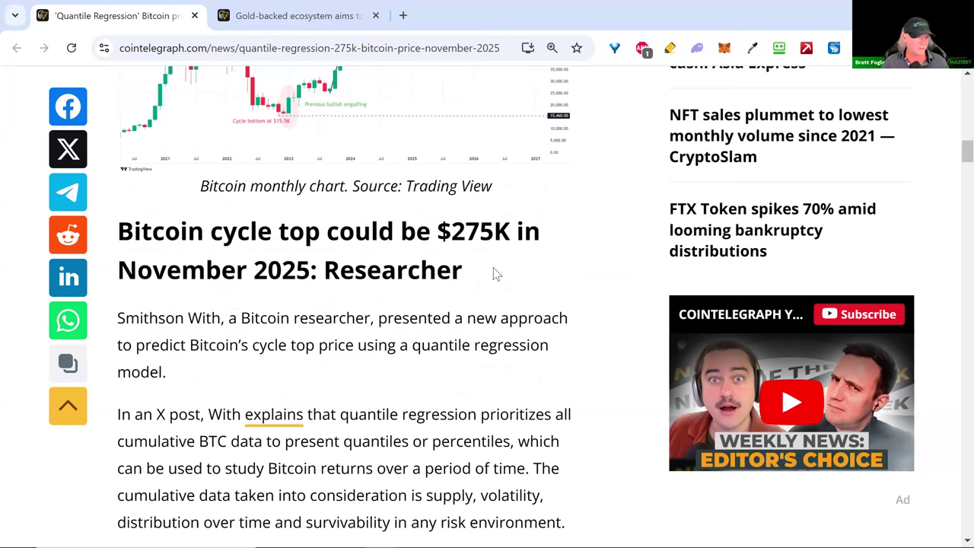
{"action": "scroll", "coordinate": [396, 350], "scroll_direction": "down", "scroll_amount": 5}
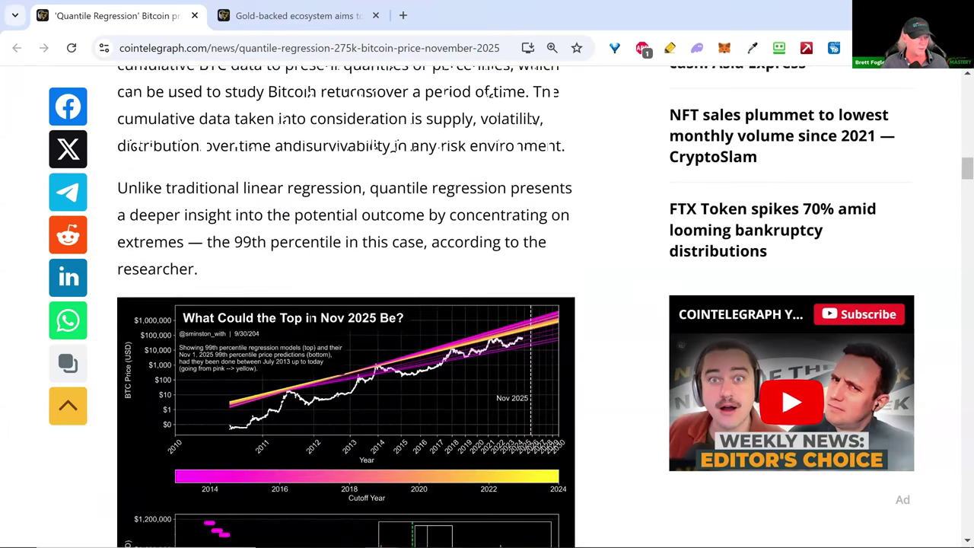
Step: Read the article's explanation of quantile regression versus linear regression and examine the graphs of the November 2025 top
{"action": "scroll", "coordinate": [310, 319], "scroll_direction": "down", "scroll_amount": 2}
{"action": "scroll", "coordinate": [311, 319], "scroll_direction": "up", "scroll_amount": 4}
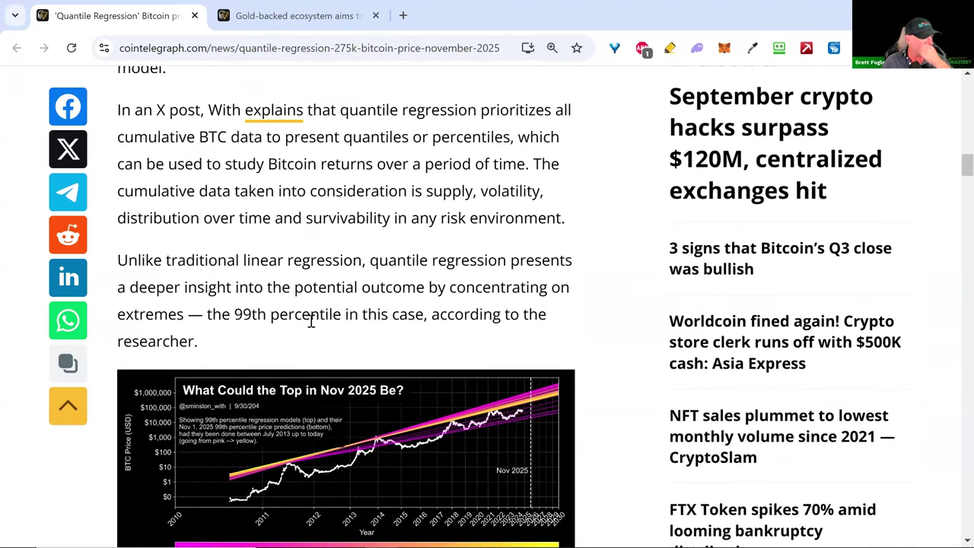
{"action": "left_click_drag", "start_coordinate": [122, 260], "coordinate": [381, 261]}
{"action": "scroll", "coordinate": [394, 370], "scroll_direction": "down", "scroll_amount": 5}
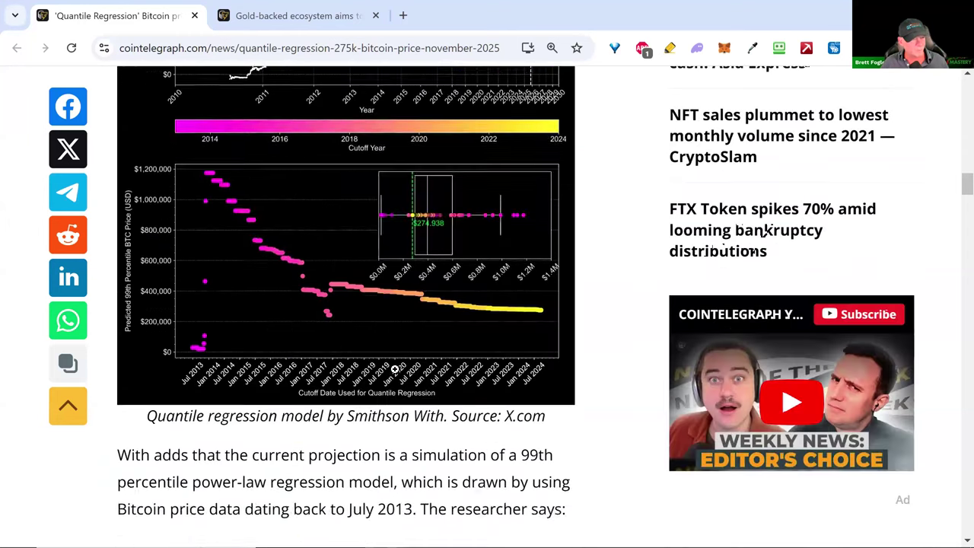
{"action": "scroll", "coordinate": [393, 370], "scroll_direction": "down", "scroll_amount": 15}
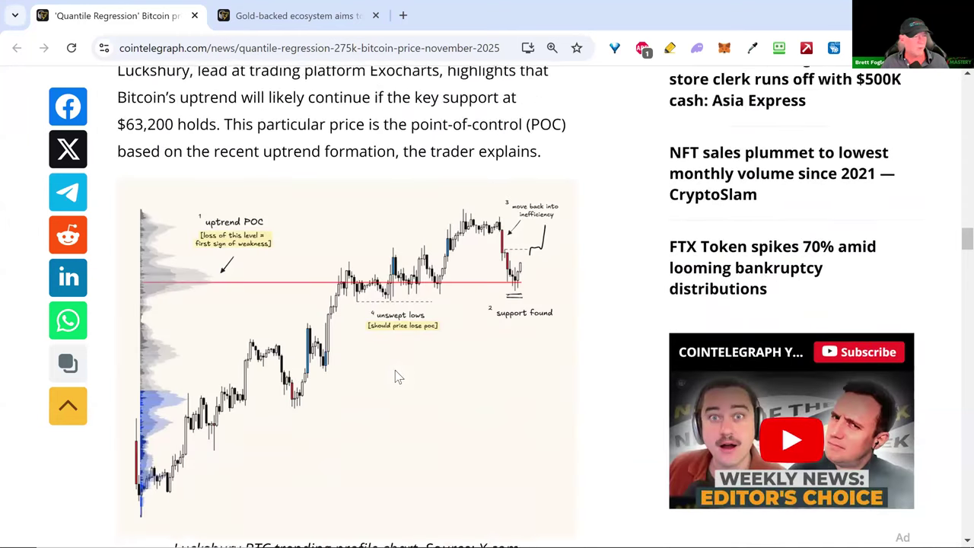
Step: Read the section on key BTC price support with its trending profile chart, and close the 'Quantile Regression' article
{"action": "scroll", "coordinate": [394, 375], "scroll_direction": "up", "scroll_amount": 4}
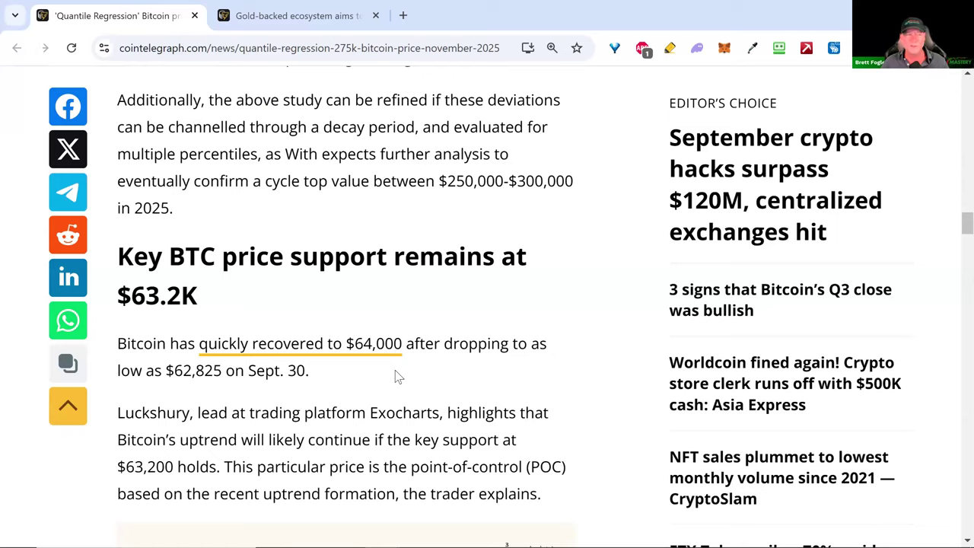
{"action": "scroll", "coordinate": [397, 373], "scroll_direction": "down", "scroll_amount": 5}
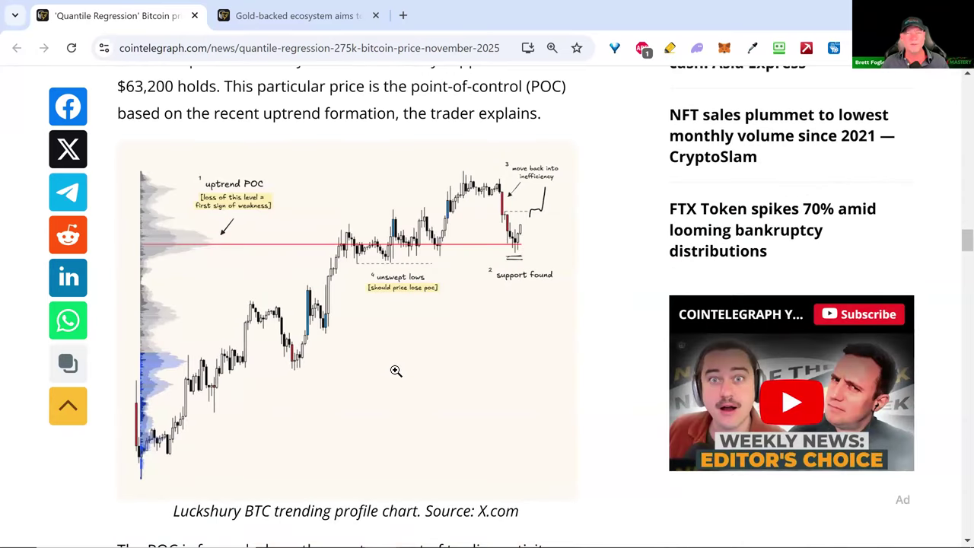
{"action": "scroll", "coordinate": [396, 373], "scroll_direction": "down", "scroll_amount": 6}
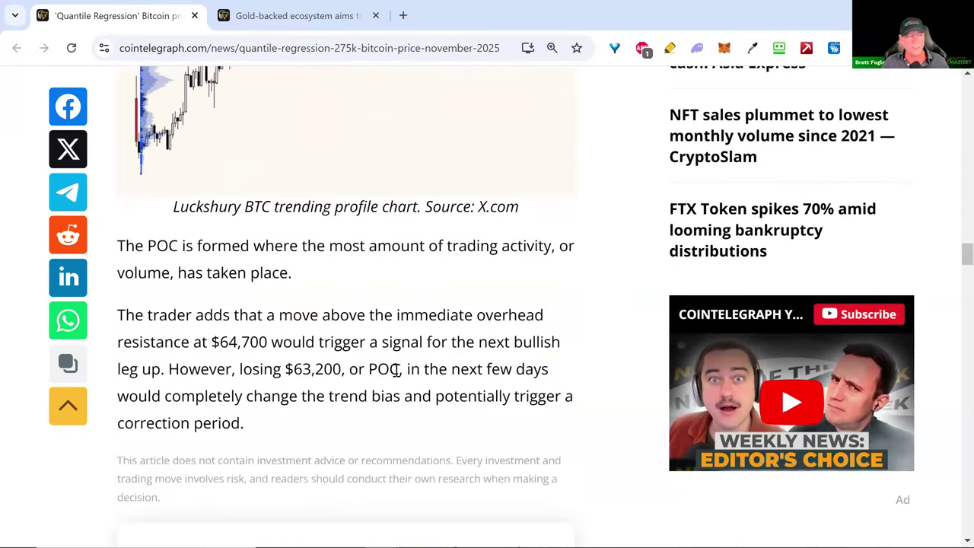
{"action": "scroll", "coordinate": [395, 376], "scroll_direction": "down", "scroll_amount": 9}
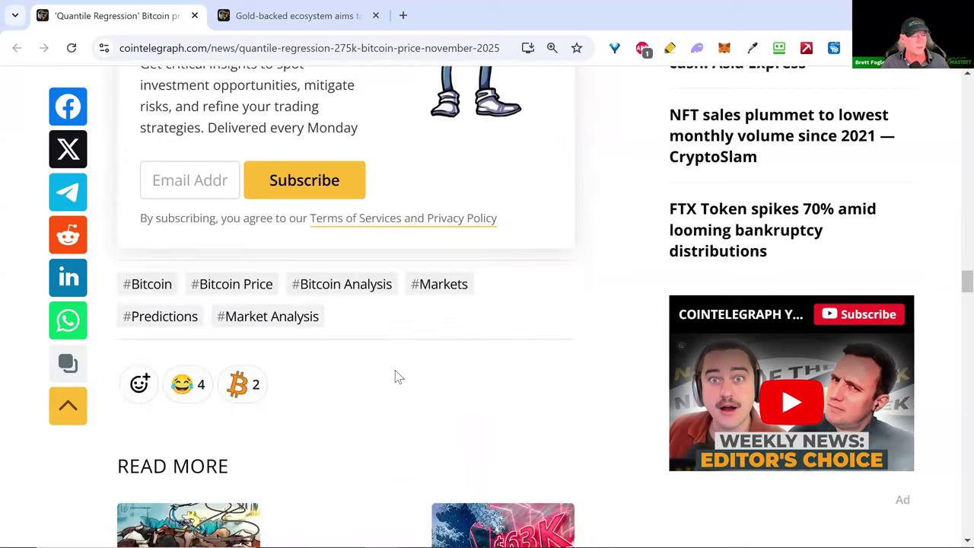
{"action": "scroll", "coordinate": [395, 376], "scroll_direction": "up", "scroll_amount": 20}
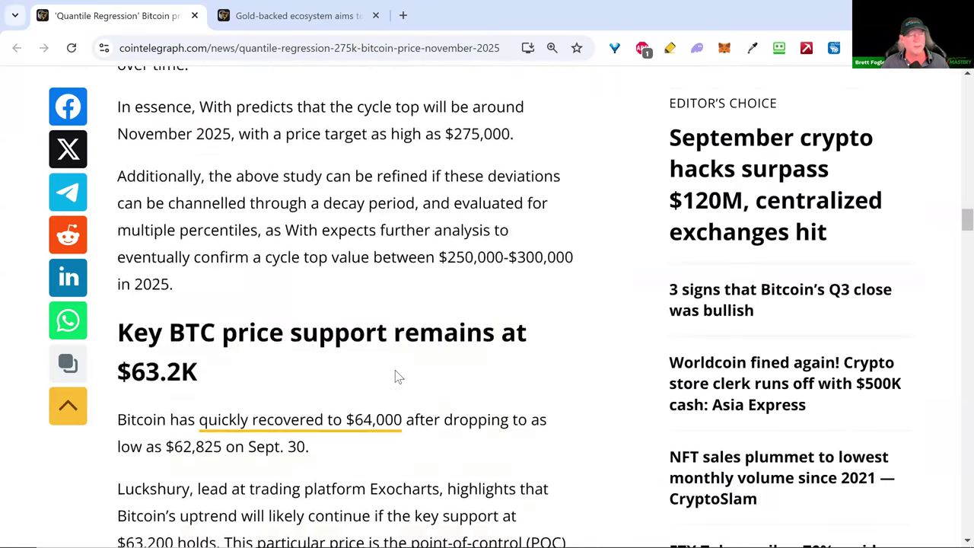
{"action": "left_click", "coordinate": [195, 15]}
{"action": "scroll", "coordinate": [248, 128], "scroll_direction": "down", "scroll_amount": 3}
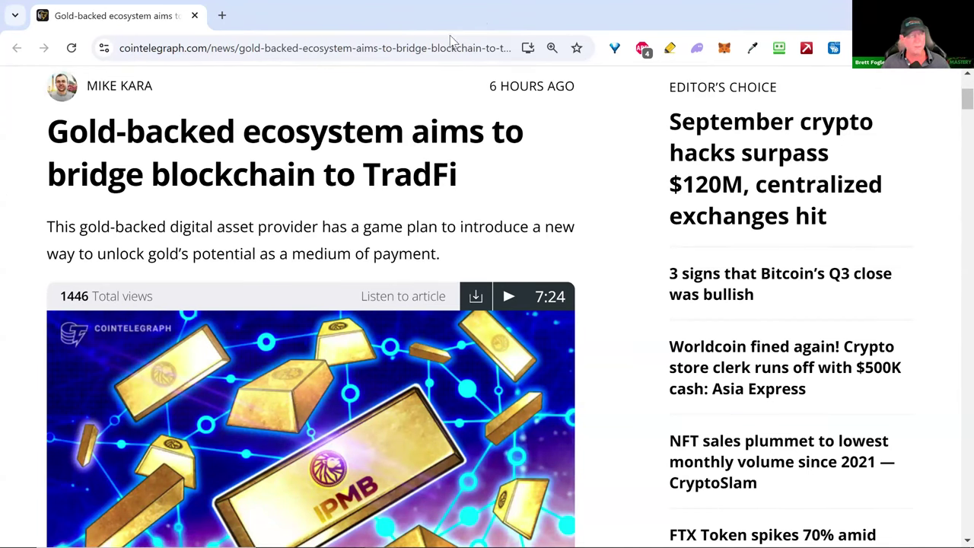
Step: Open cryptopanic.com in a new tab
{"action": "left_click", "coordinate": [221, 15]}
{"action": "type", "text": "c"}
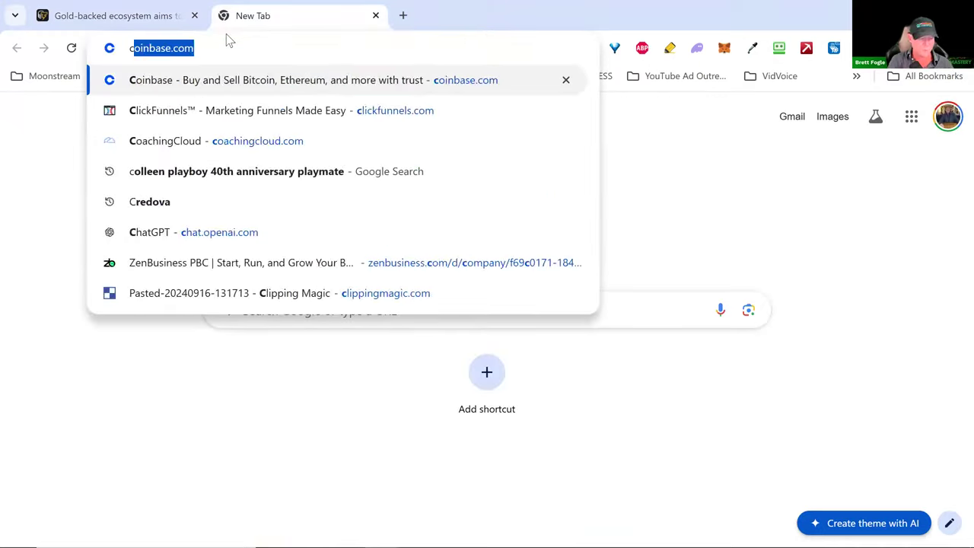
{"action": "type", "text": "ryptom"}
{"action": "key", "text": "BackSpace"}
{"action": "key", "text": "BackSpace"}
{"action": "key", "text": "BackSpace"}
{"action": "type", "text": "o"}
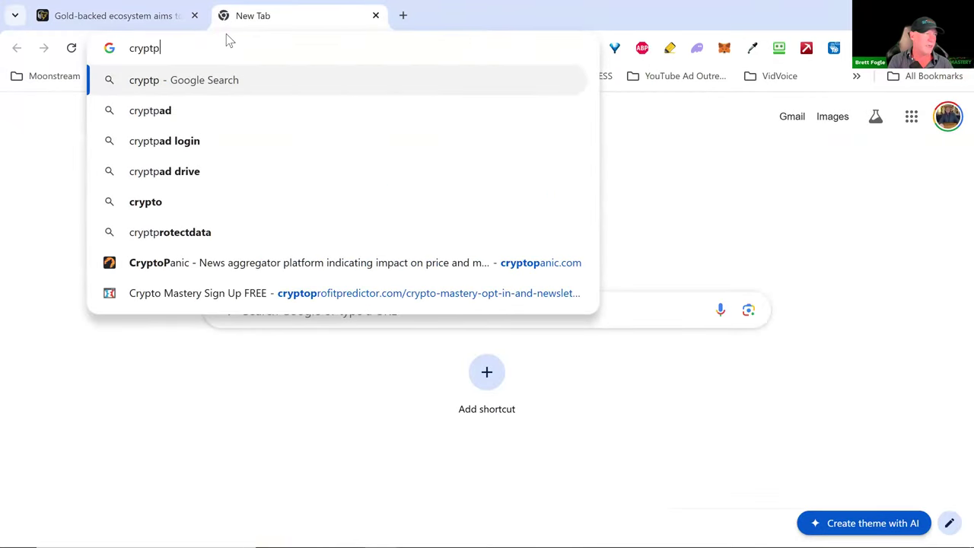
{"action": "type", "text": "panic.com"}
{"action": "key", "text": "Return"}
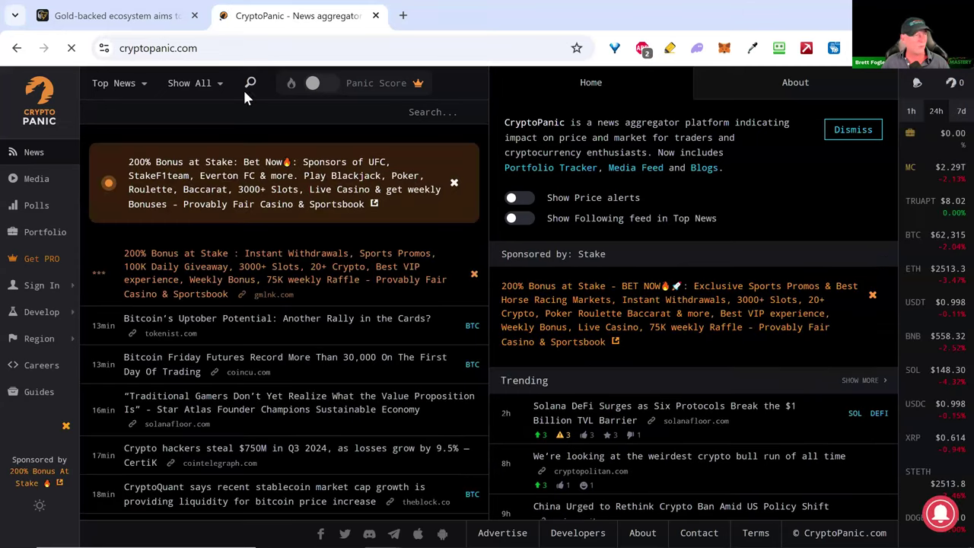
Step: Open the full Tokenist article on Bitcoin's Uptober potential from the news feed and return to CryptoPanic
{"action": "scroll", "coordinate": [353, 297], "scroll_direction": "down", "scroll_amount": 1}
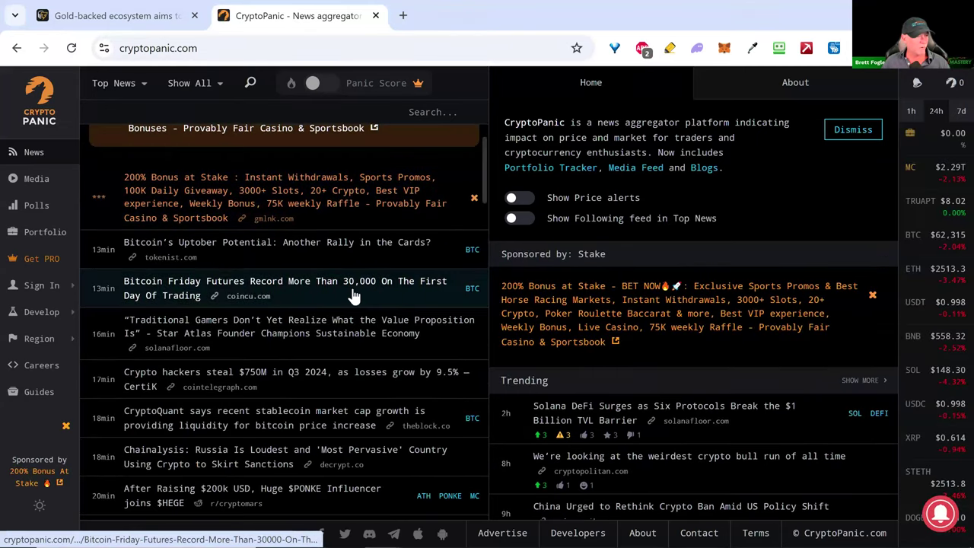
{"action": "left_click", "coordinate": [244, 249]}
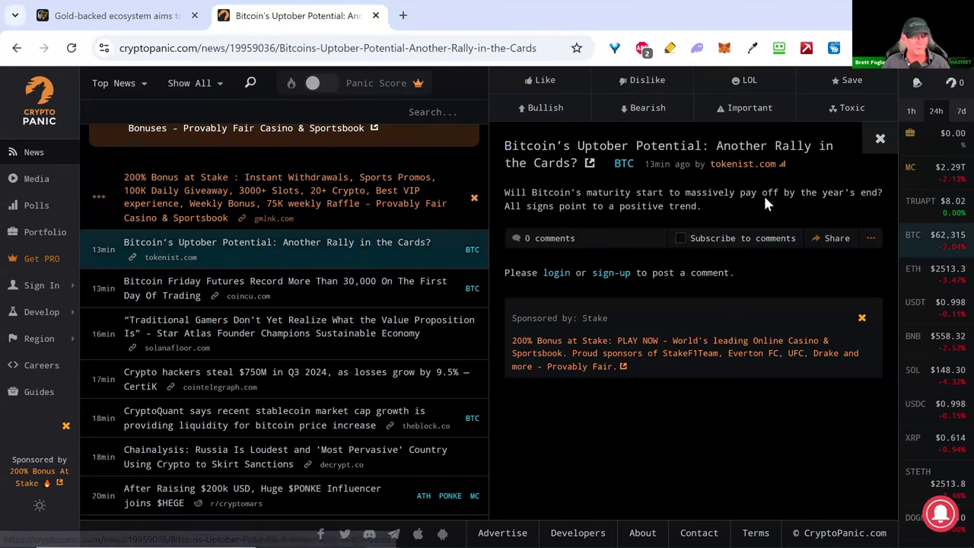
{"action": "left_click", "coordinate": [590, 162]}
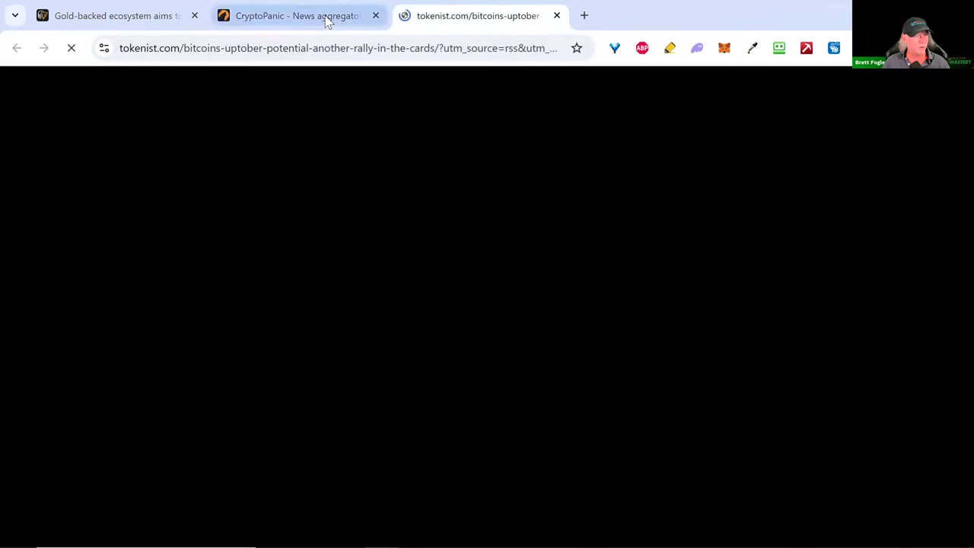
{"action": "left_click", "coordinate": [325, 17]}
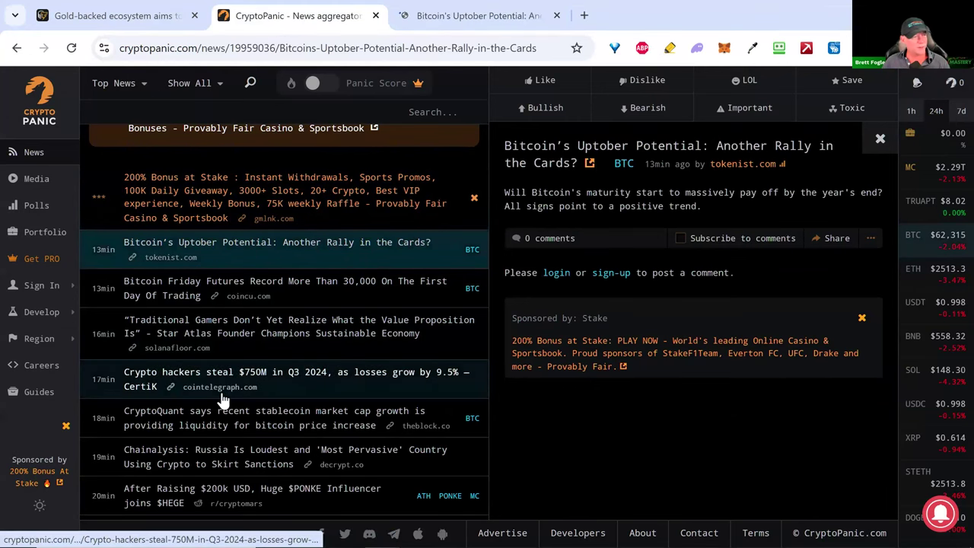
Step: Browse the news feed down to the EigenLayer native token debut story and open its full CryptoSlate article
{"action": "scroll", "coordinate": [221, 430], "scroll_direction": "down", "scroll_amount": 2}
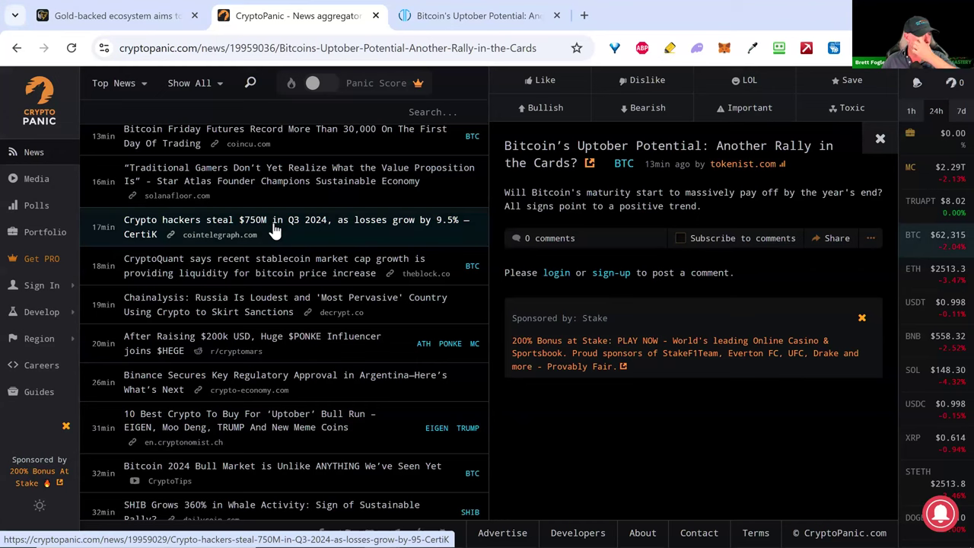
{"action": "scroll", "coordinate": [274, 230], "scroll_direction": "down", "scroll_amount": 1}
{"action": "scroll", "coordinate": [274, 230], "scroll_direction": "down", "scroll_amount": 1}
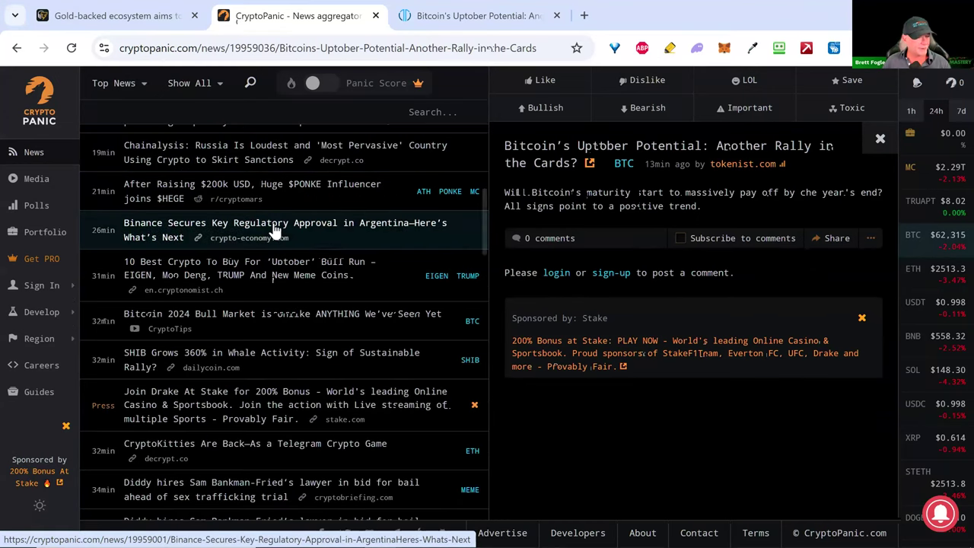
{"action": "scroll", "coordinate": [282, 298], "scroll_direction": "down", "scroll_amount": 1}
{"action": "scroll", "coordinate": [282, 297], "scroll_direction": "down", "scroll_amount": 2}
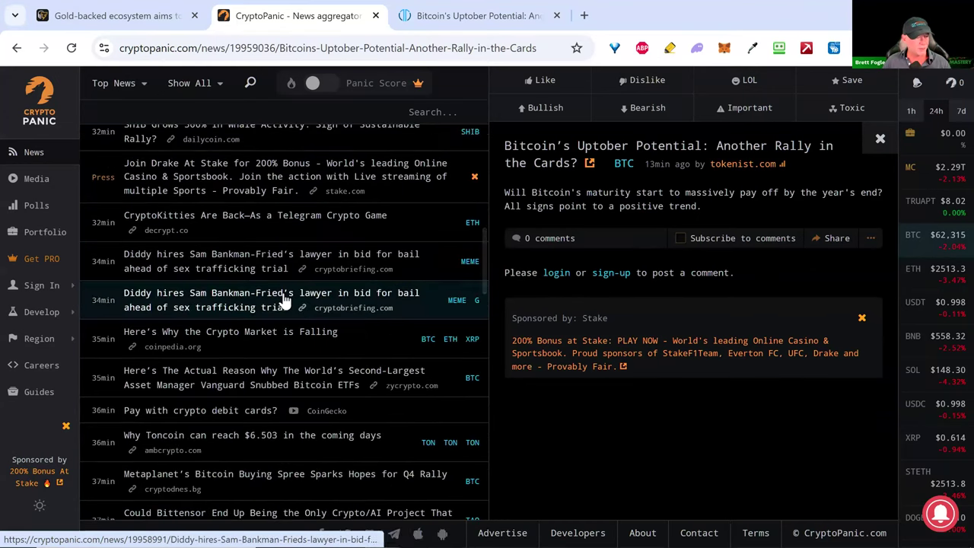
{"action": "scroll", "coordinate": [282, 300], "scroll_direction": "down", "scroll_amount": 1}
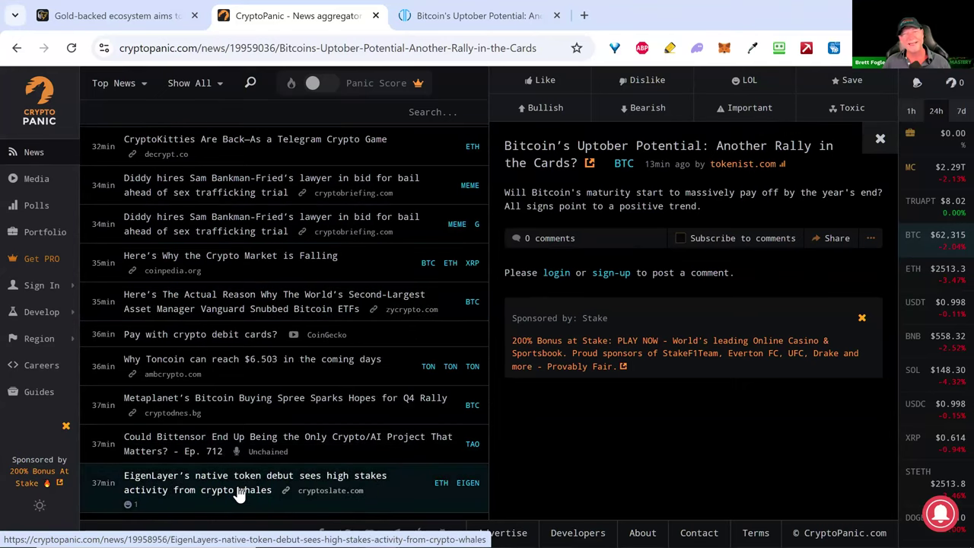
{"action": "left_click", "coordinate": [192, 487]}
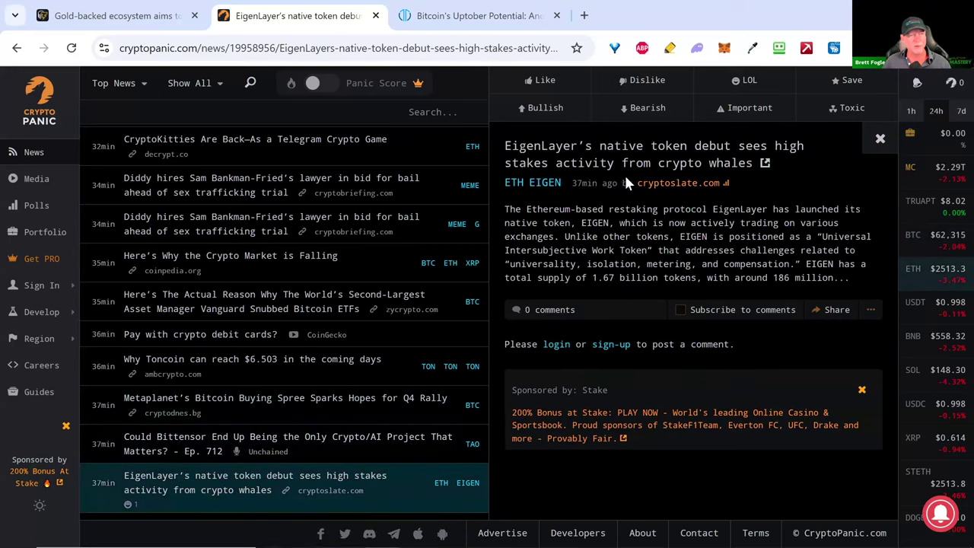
{"action": "left_click", "coordinate": [762, 164]}
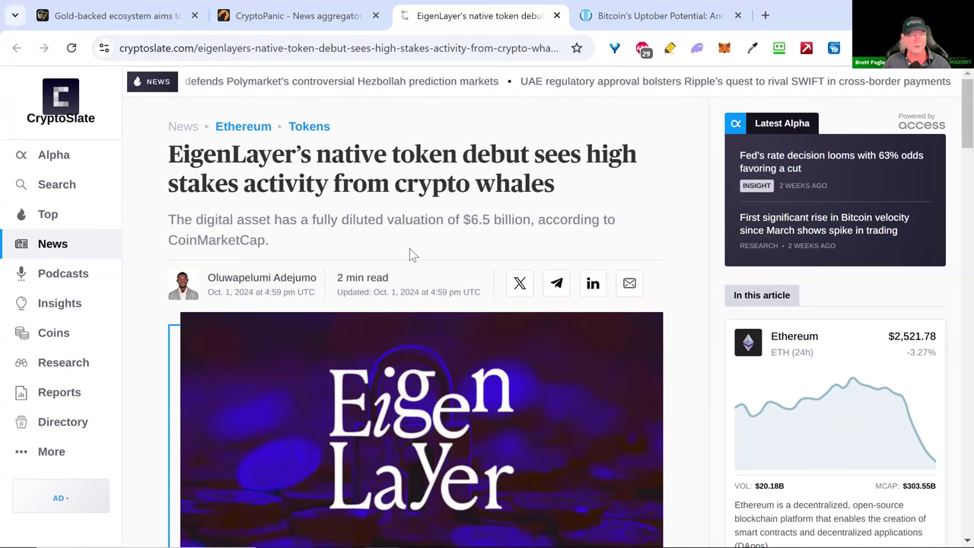
Step: Skim the CryptoSlate article on EigenLayer's token debut and close it
{"action": "scroll", "coordinate": [409, 248], "scroll_direction": "down", "scroll_amount": 8}
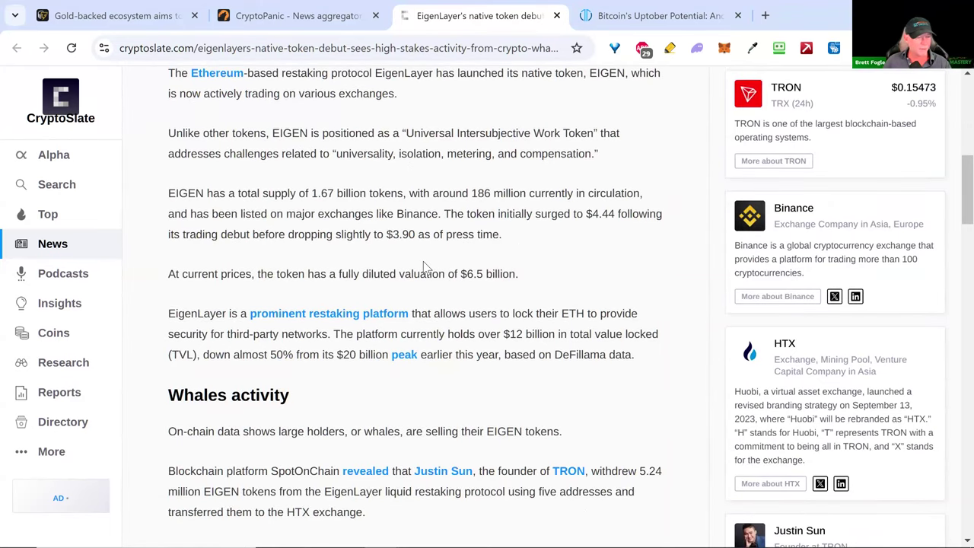
{"action": "scroll", "coordinate": [424, 263], "scroll_direction": "up", "scroll_amount": 8}
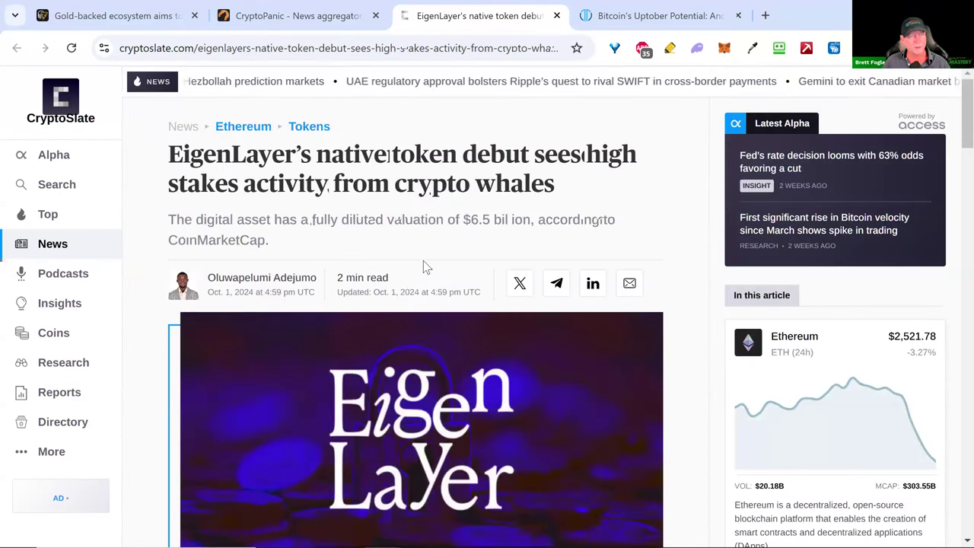
{"action": "left_click", "coordinate": [558, 17]}
{"action": "left_click", "coordinate": [566, 25]}
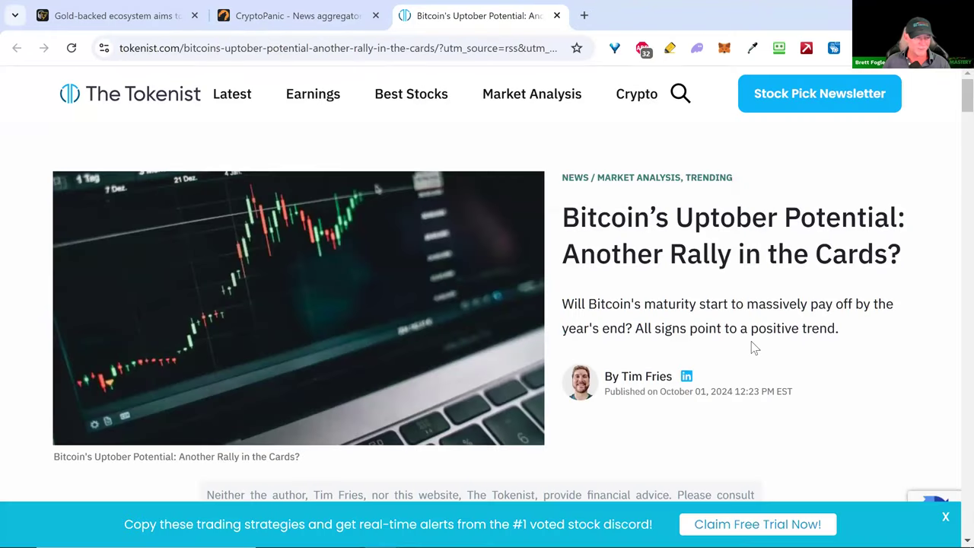
Step: Turn on the yellow text highlighter and highlight the Uptober article's passage comparing Bitcoin's 42% year-to-date rise with MicroStrategy
{"action": "left_click", "coordinate": [670, 49]}
{"action": "left_click", "coordinate": [590, 177]}
{"action": "scroll", "coordinate": [573, 229], "scroll_direction": "down", "scroll_amount": 3}
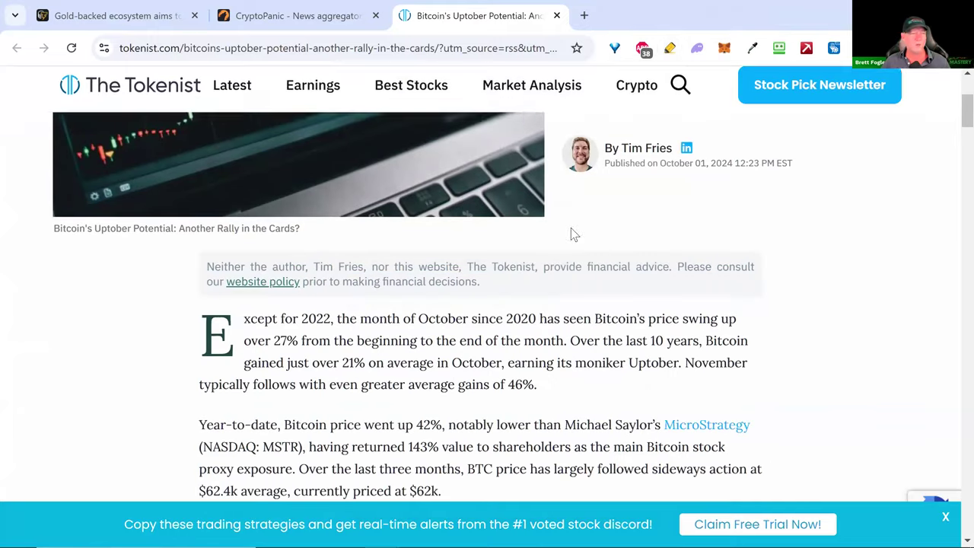
{"action": "scroll", "coordinate": [563, 248], "scroll_direction": "down", "scroll_amount": 1}
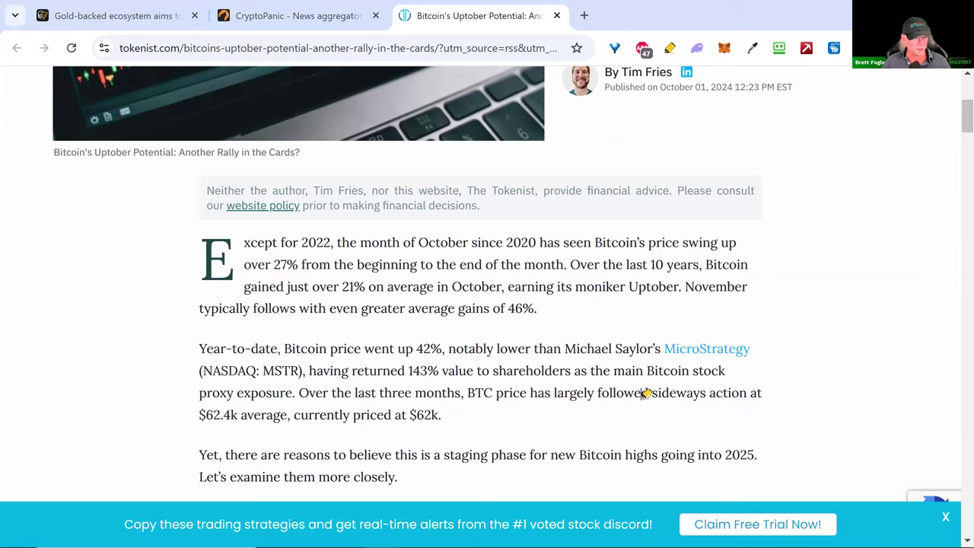
{"action": "scroll", "coordinate": [645, 392], "scroll_direction": "down", "scroll_amount": 2}
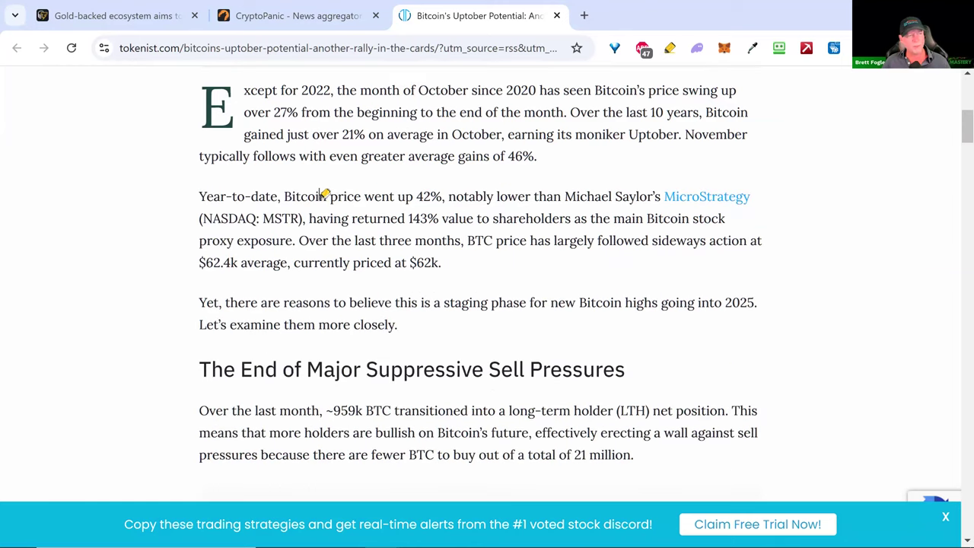
{"action": "left_click_drag", "start_coordinate": [284, 196], "coordinate": [767, 185]}
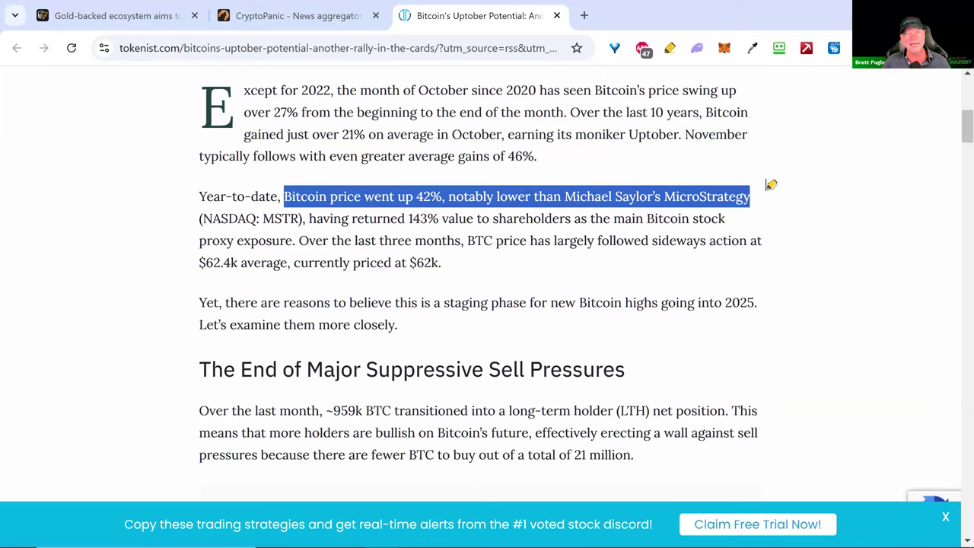
{"action": "left_click_drag", "start_coordinate": [767, 185], "coordinate": [767, 185]}
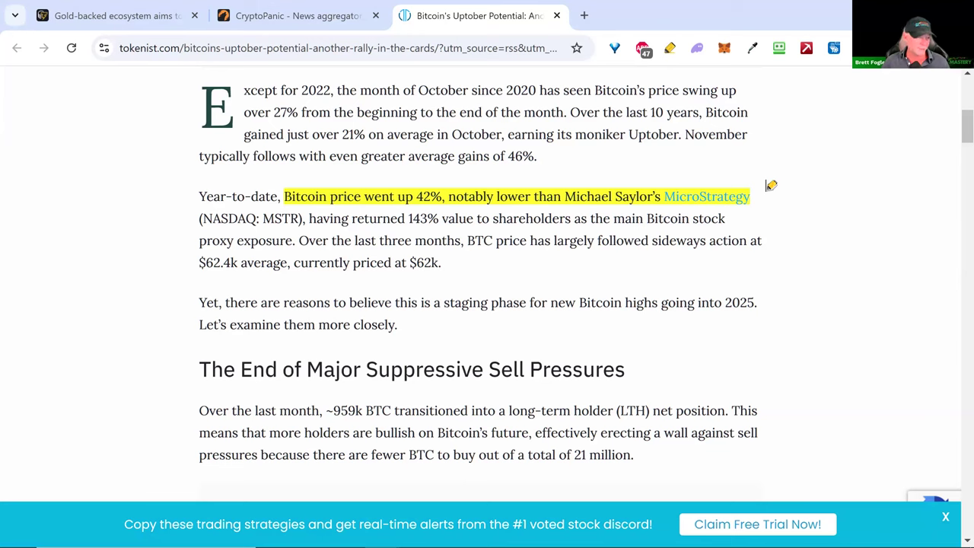
Step: Examine the section on suppressive sell pressures, including the Long-Term Holder Net Position Change chart, down to the Bitcoin inflation rate paragraph
{"action": "scroll", "coordinate": [639, 302], "scroll_direction": "down", "scroll_amount": 2}
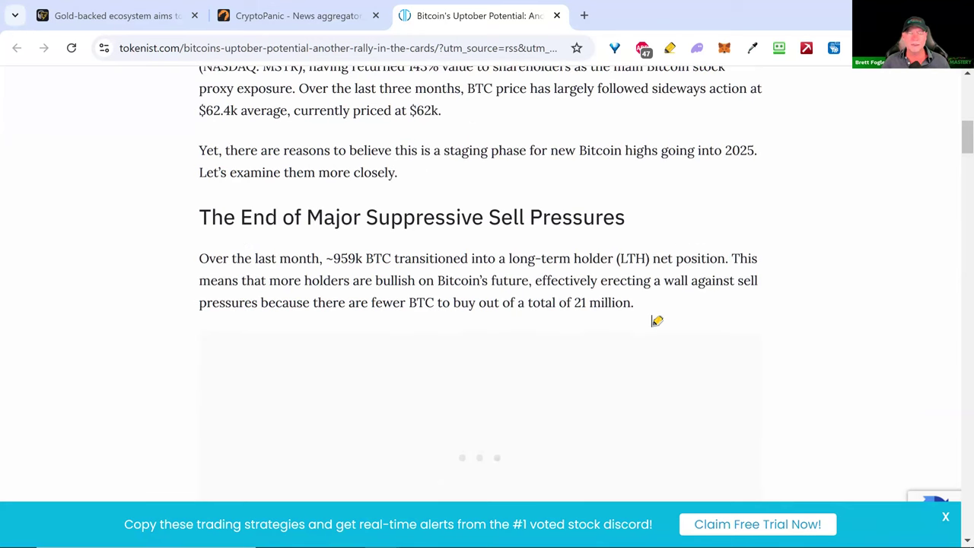
{"action": "scroll", "coordinate": [659, 291], "scroll_direction": "down", "scroll_amount": 2}
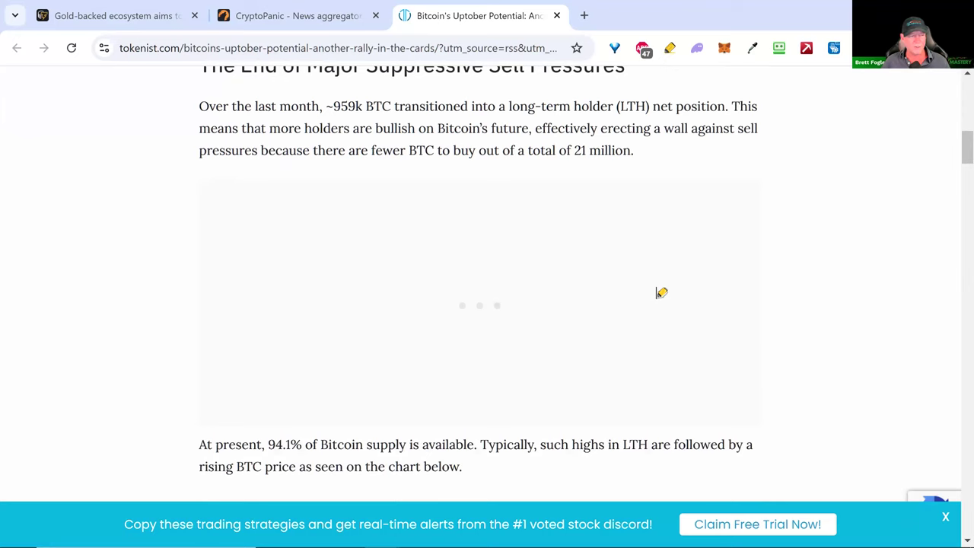
{"action": "scroll", "coordinate": [662, 293], "scroll_direction": "down", "scroll_amount": 2}
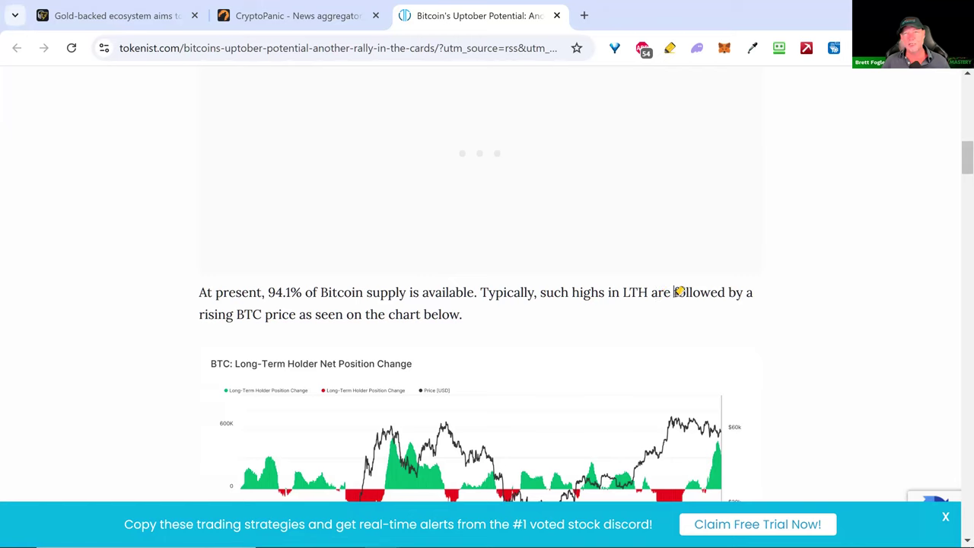
{"action": "mouse_move", "coordinate": [964, 159]}
{"action": "left_mouse_down"}
{"action": "mouse_move", "coordinate": [952, 160]}
{"action": "mouse_move", "coordinate": [954, 175]}
{"action": "left_mouse_up"}
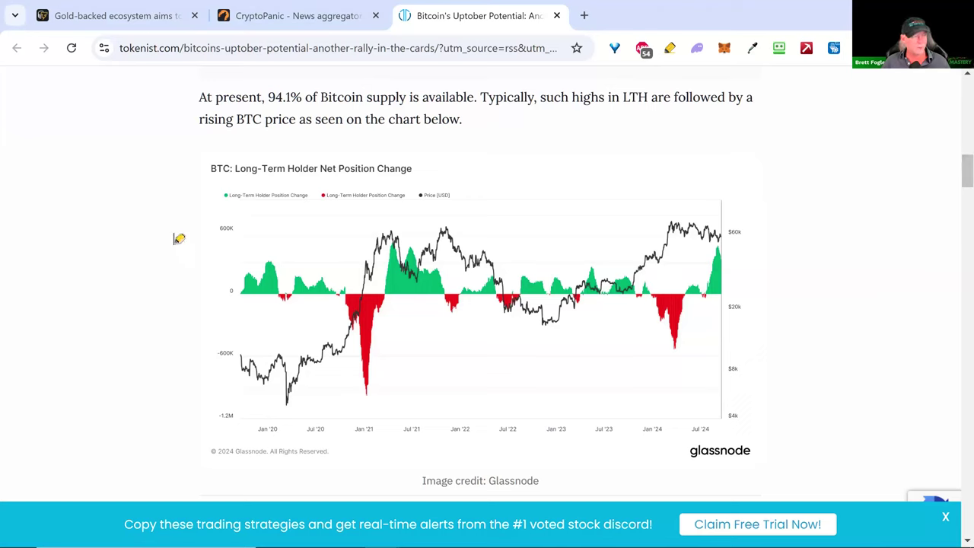
{"action": "scroll", "coordinate": [177, 243], "scroll_direction": "down", "scroll_amount": 9}
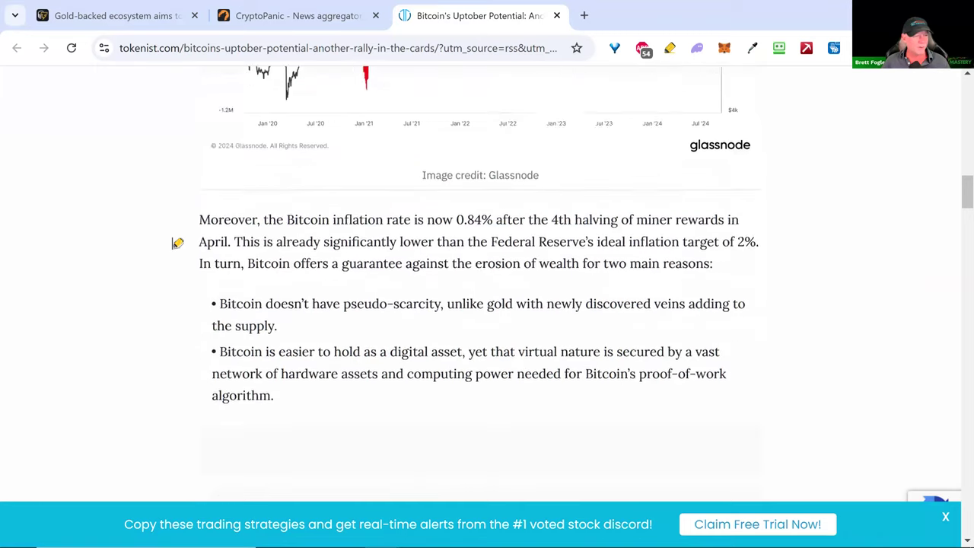
Step: Skim the rest of the Uptober article down to Bitcoin's standing as a financial asset, and close the three open news pages
{"action": "scroll", "coordinate": [178, 243], "scroll_direction": "down", "scroll_amount": 3}
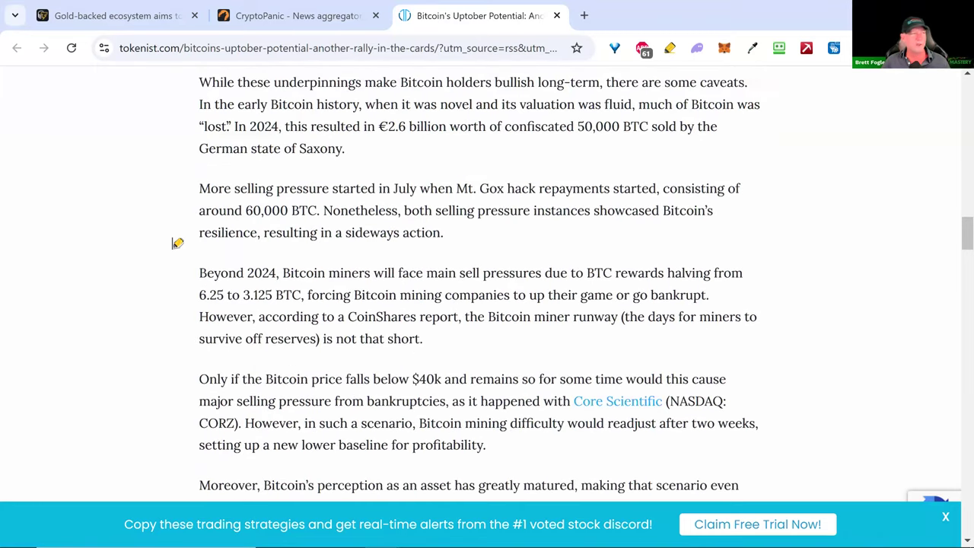
{"action": "scroll", "coordinate": [178, 243], "scroll_direction": "down", "scroll_amount": 4}
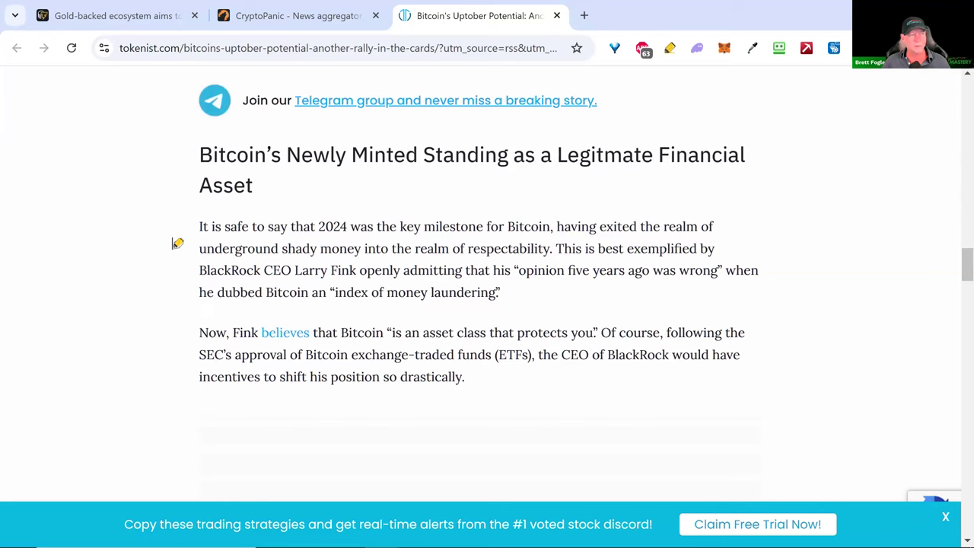
{"action": "left_click", "coordinate": [557, 16]}
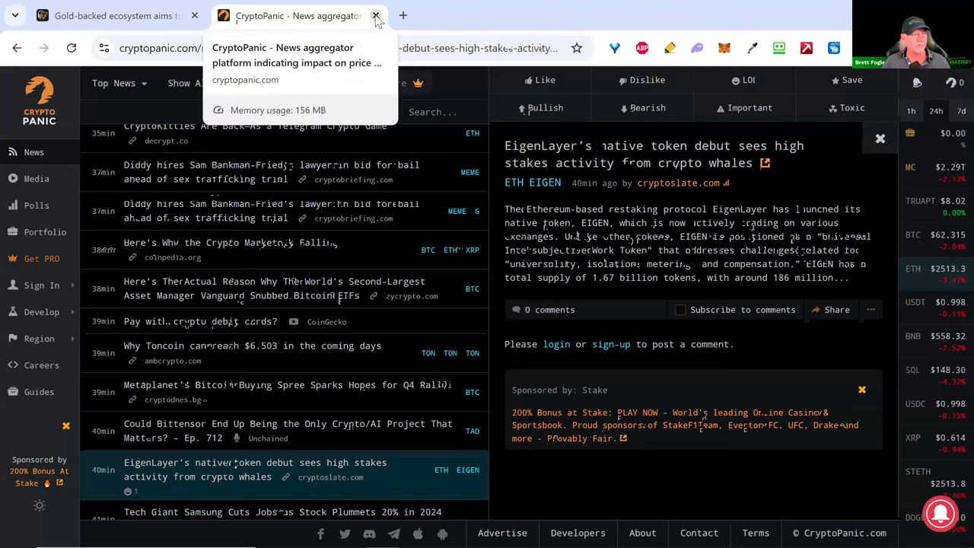
{"action": "left_click", "coordinate": [376, 16]}
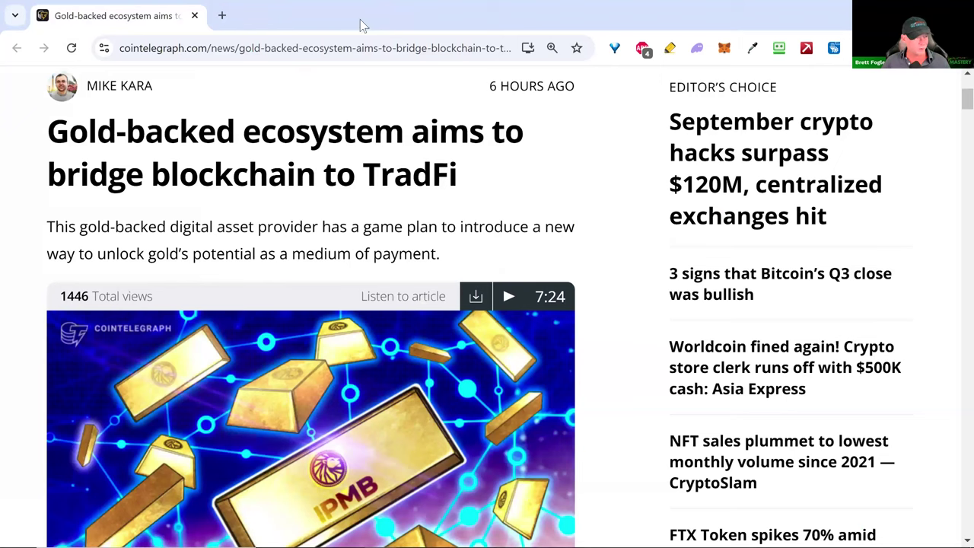
{"action": "left_click", "coordinate": [195, 16]}
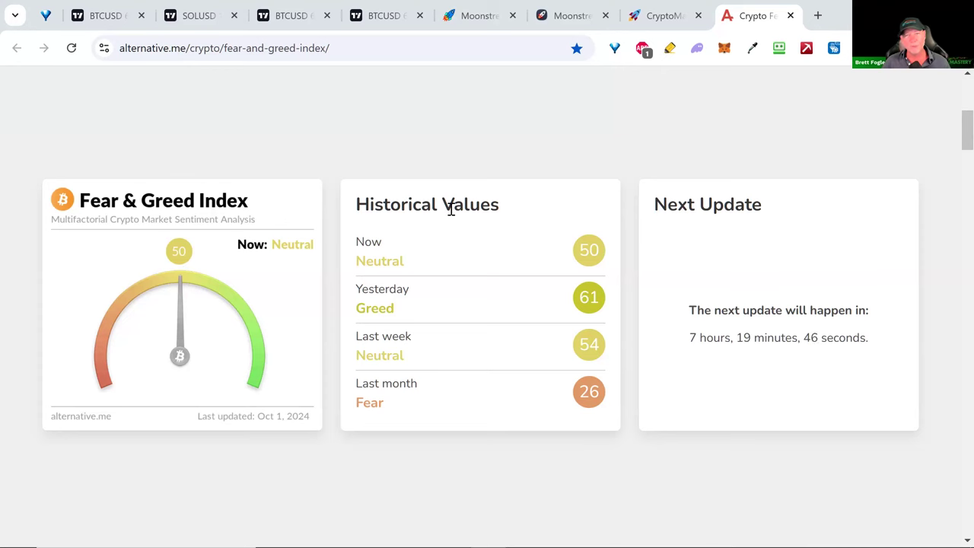
Step: Bring up the BTCUSD chart in the CM Pro layout, set it to the weekly timeframe and maximize its price pane
{"action": "left_click", "coordinate": [381, 17]}
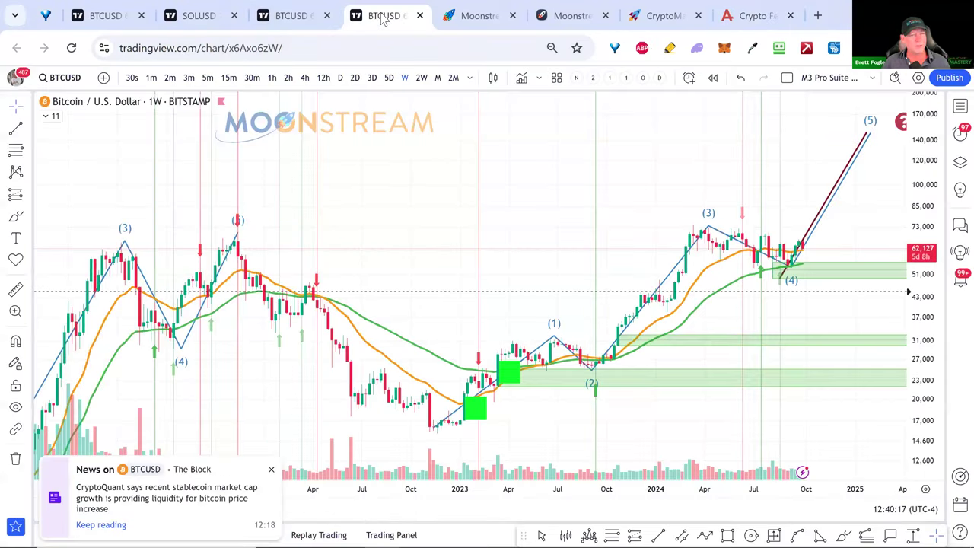
{"action": "left_click", "coordinate": [292, 23]}
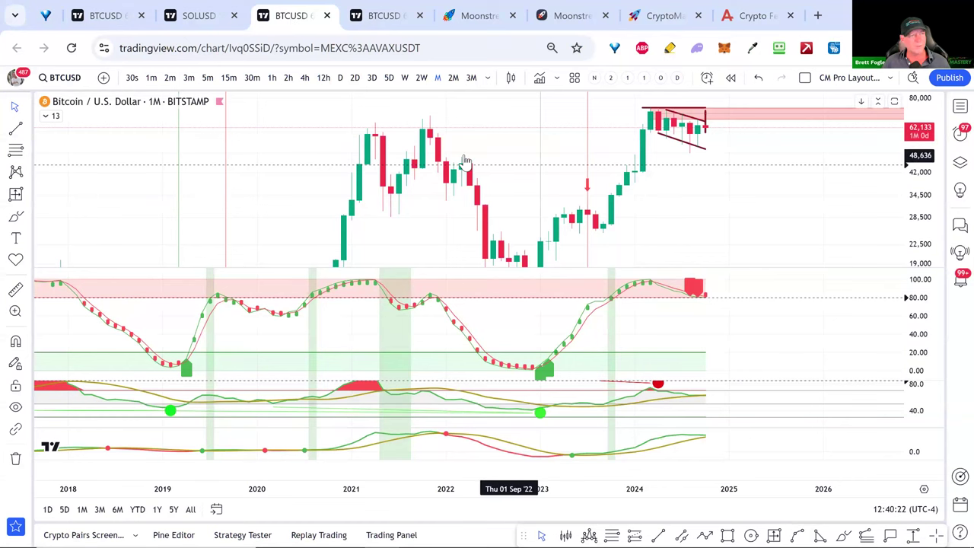
{"action": "left_click", "coordinate": [404, 77]}
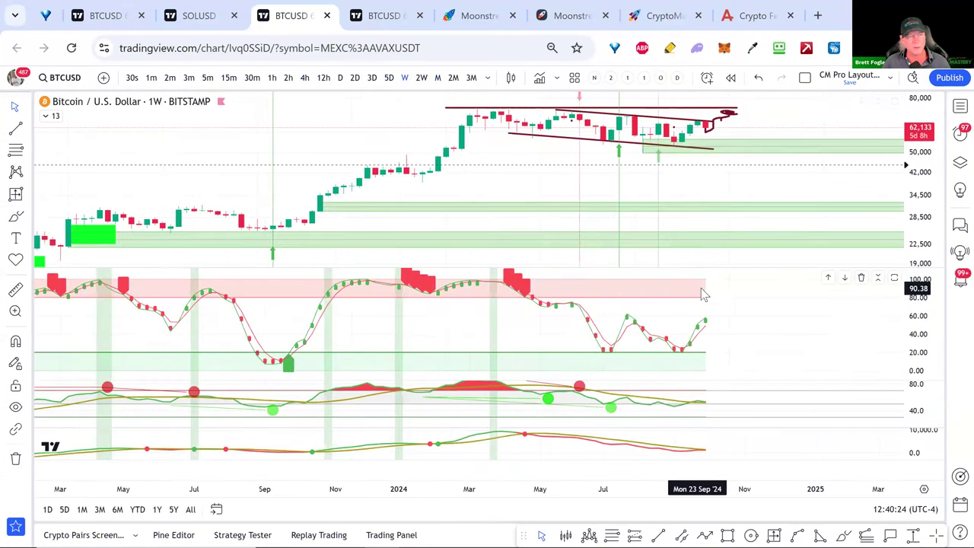
{"action": "scroll", "coordinate": [704, 295], "scroll_direction": "down", "scroll_amount": 3}
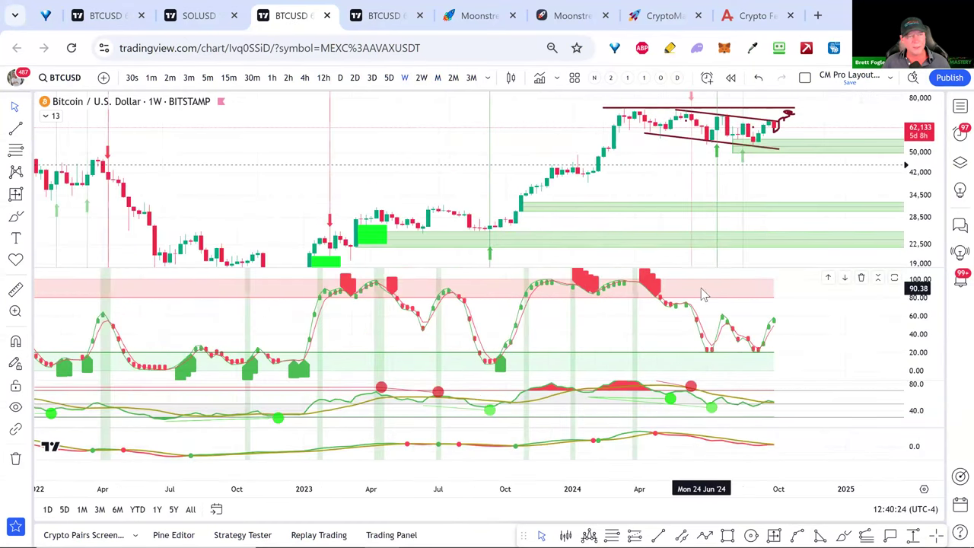
{"action": "double_click", "coordinate": [852, 191]}
{"action": "scroll", "coordinate": [843, 275], "scroll_direction": "up", "scroll_amount": 1}
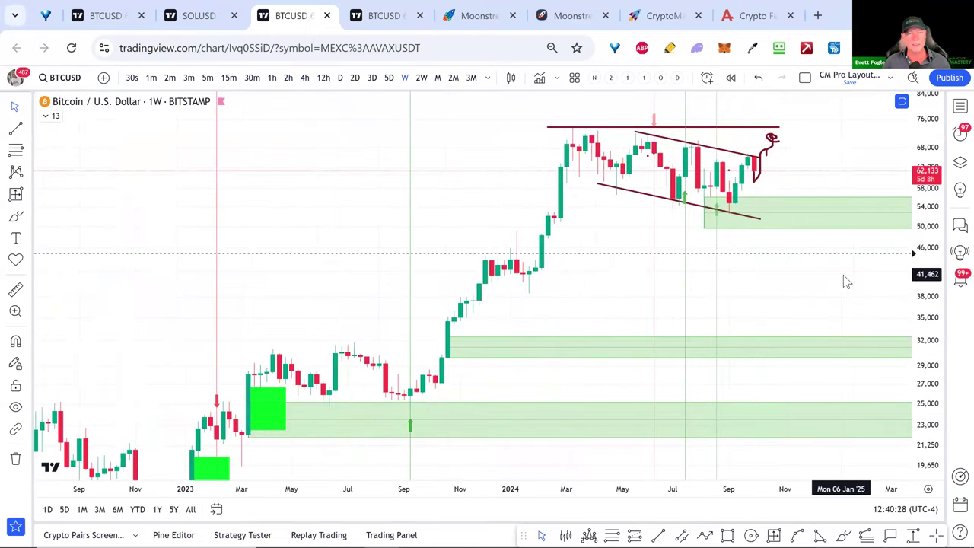
{"action": "left_click_drag", "start_coordinate": [817, 289], "coordinate": [811, 303]}
{"action": "scroll", "coordinate": [812, 302], "scroll_direction": "up", "scroll_amount": 2}
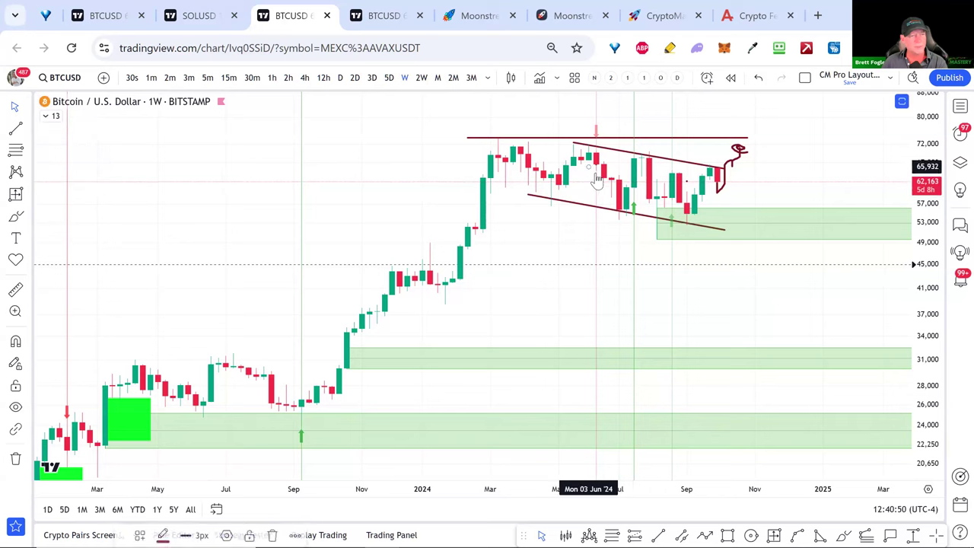
Step: Remove the freehand projected price path beside the latest weekly candle and restore the indicator panes below the price chart
{"action": "left_click", "coordinate": [601, 141]}
{"action": "left_click", "coordinate": [602, 134]}
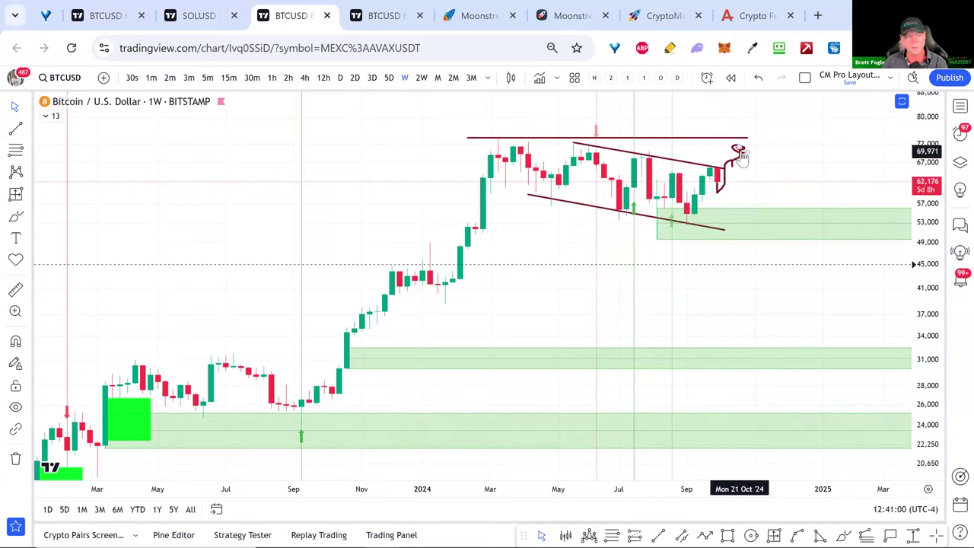
{"action": "double_click", "coordinate": [732, 272]}
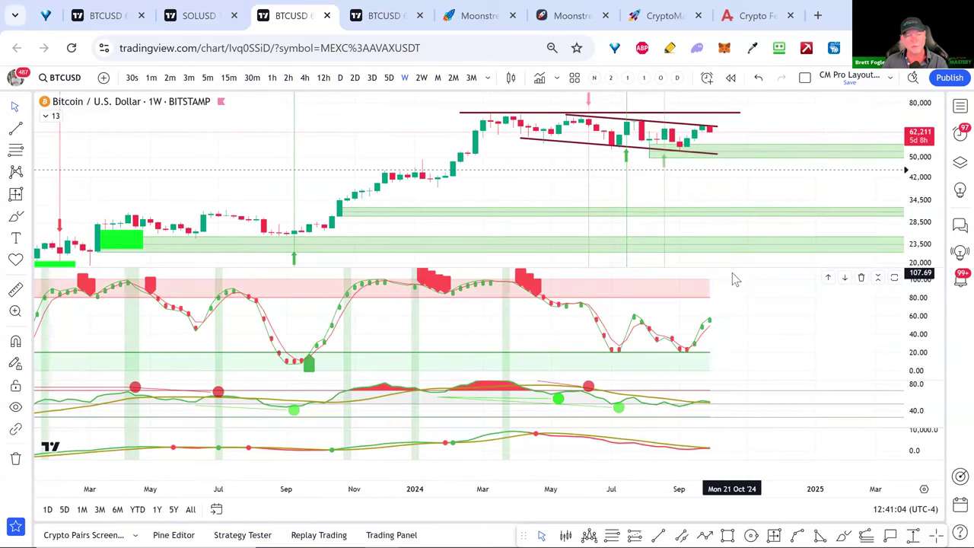
Step: Examine the three weekly indicator panes one at a time at full size, restoring the combined view after each
{"action": "double_click", "coordinate": [722, 337]}
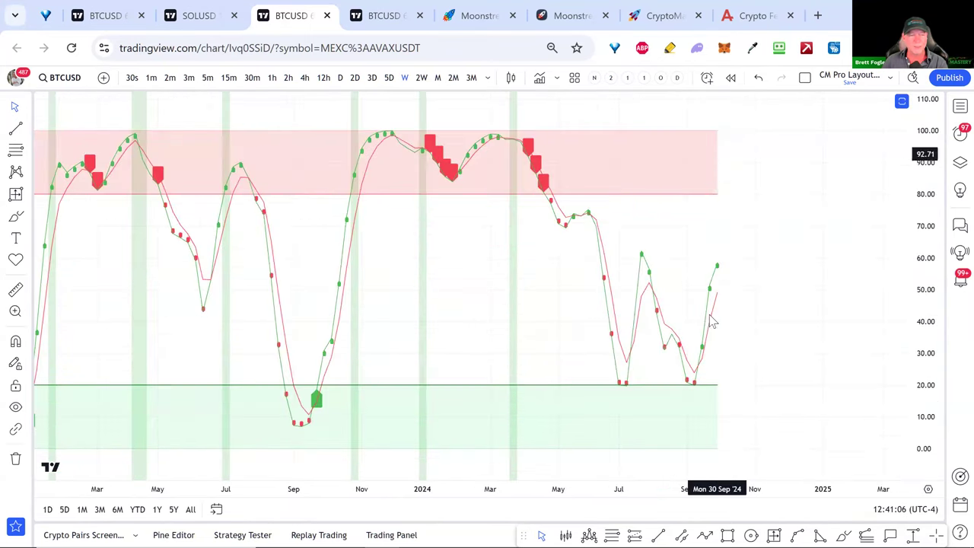
{"action": "double_click", "coordinate": [747, 336]}
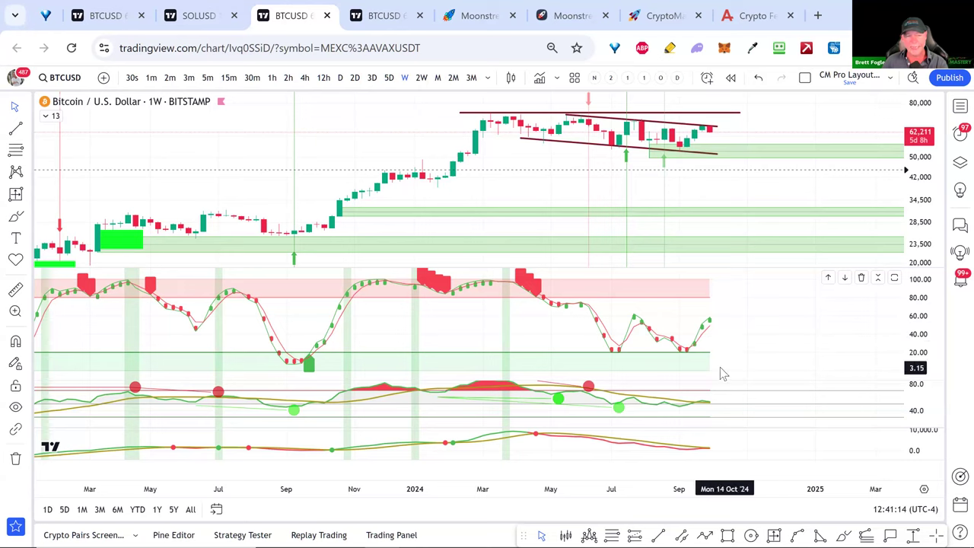
{"action": "double_click", "coordinate": [724, 406]}
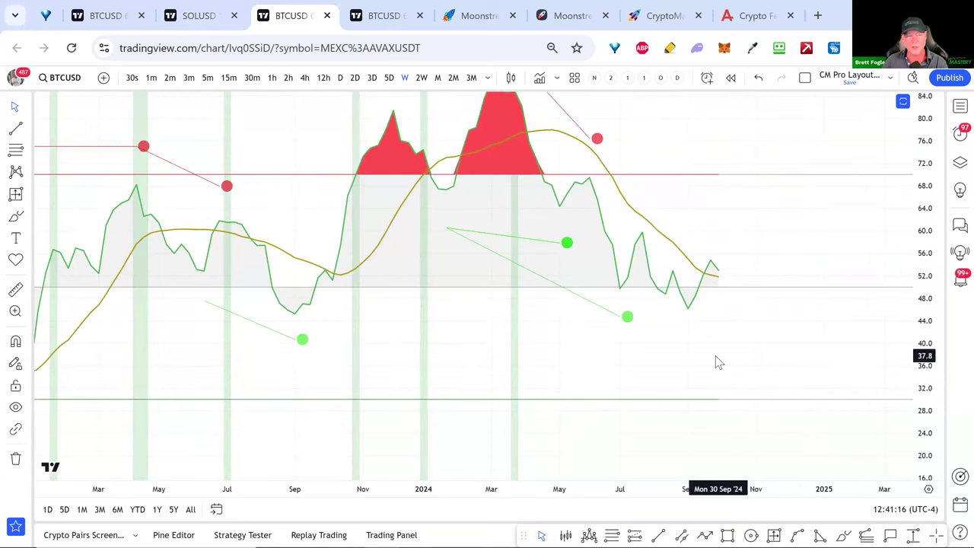
{"action": "double_click", "coordinate": [715, 355]}
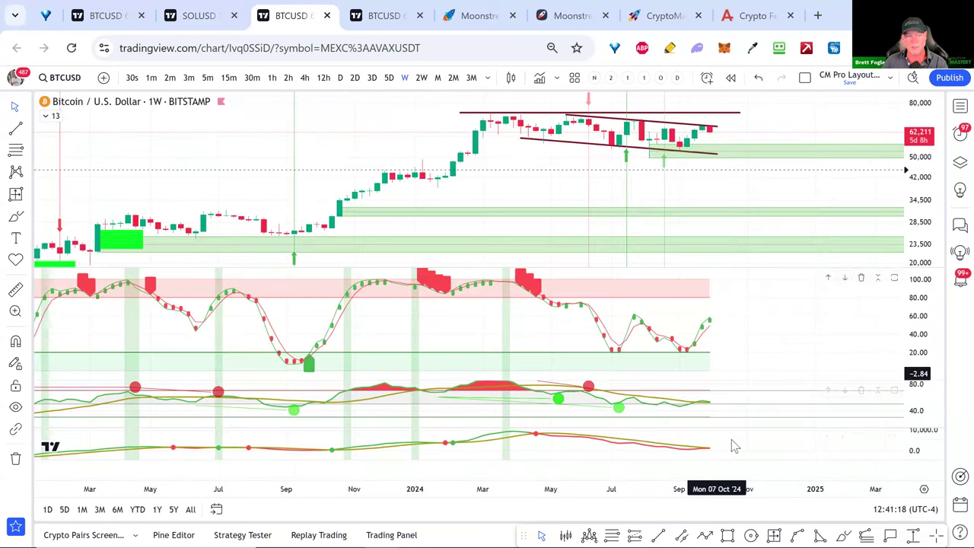
{"action": "double_click", "coordinate": [734, 447]}
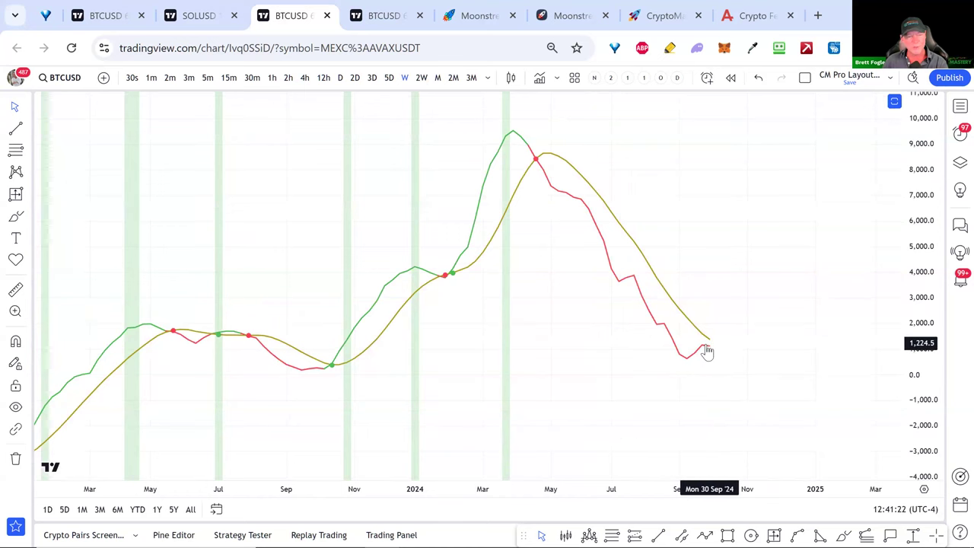
{"action": "double_click", "coordinate": [716, 381]}
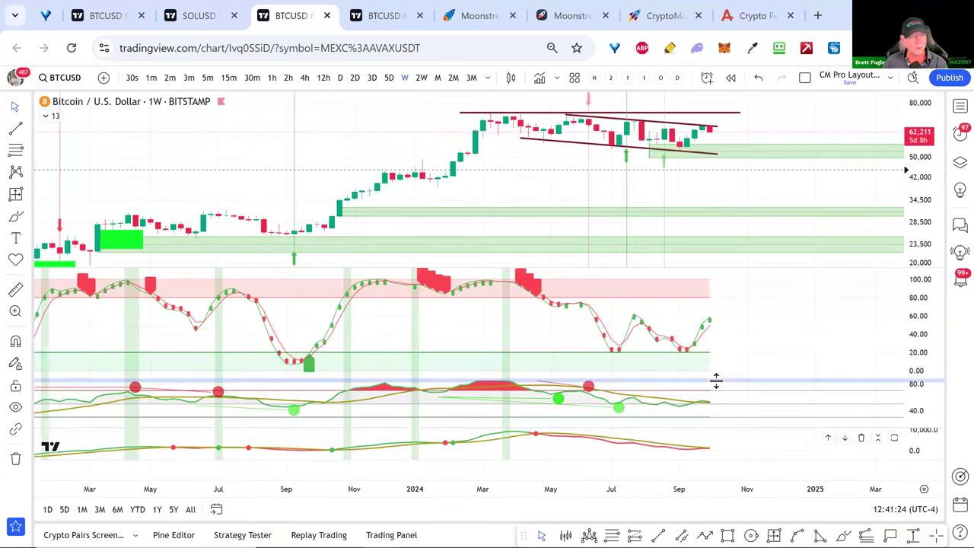
Step: Maximize the price pane and draw a date and price range from about 64,535 near the channel's upper line down to about 52,973
{"action": "double_click", "coordinate": [731, 199]}
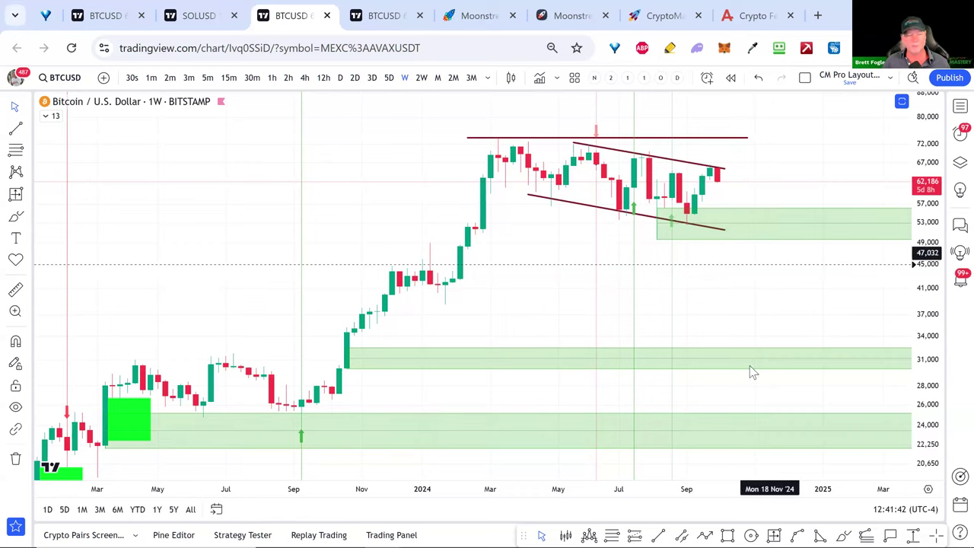
{"action": "left_click", "coordinate": [773, 534]}
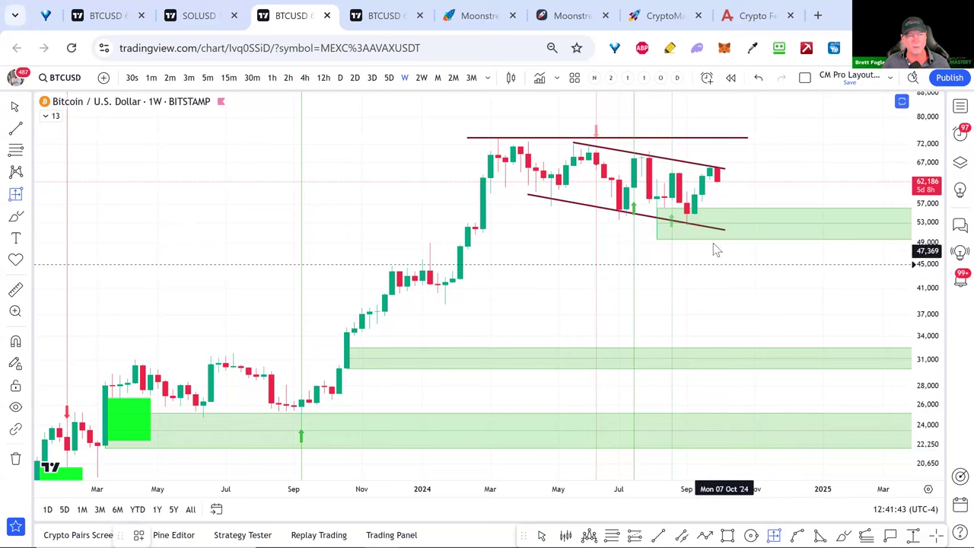
{"action": "left_click", "coordinate": [724, 172]}
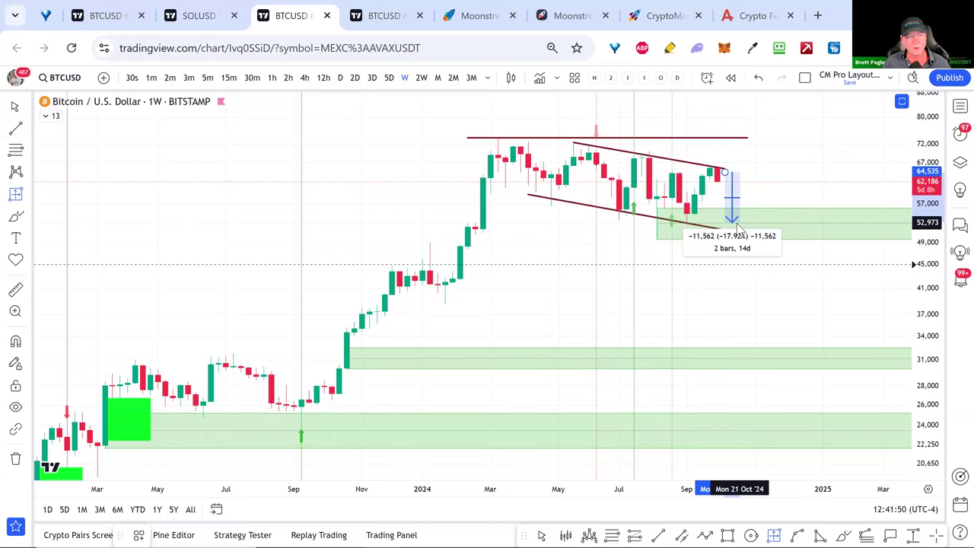
{"action": "left_click", "coordinate": [737, 226]}
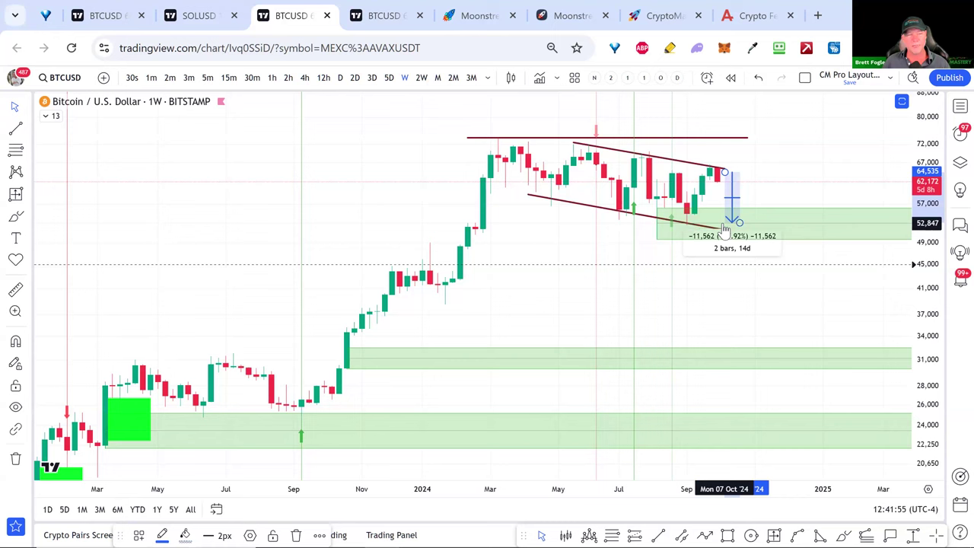
{"action": "left_click", "coordinate": [728, 305]}
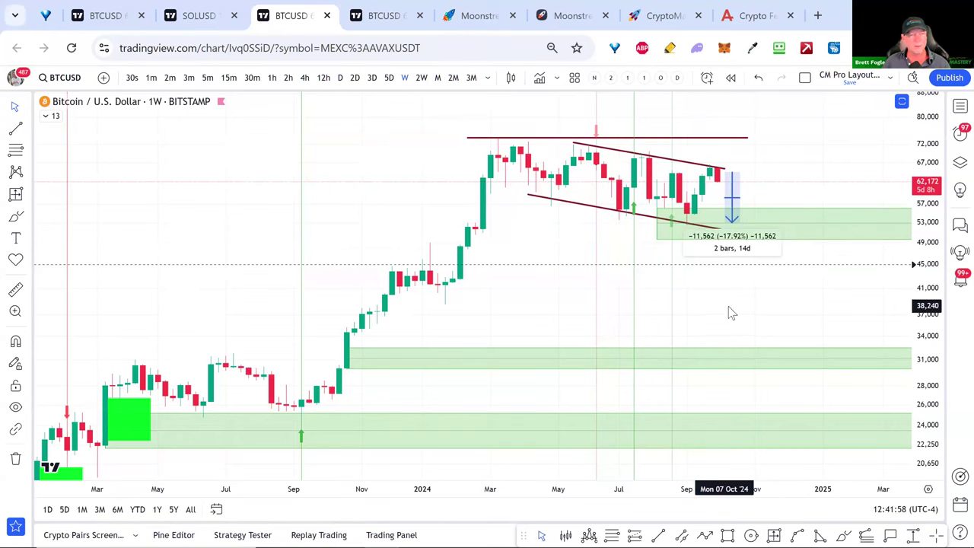
{"action": "double_click", "coordinate": [729, 305]}
{"action": "double_click", "coordinate": [641, 200]}
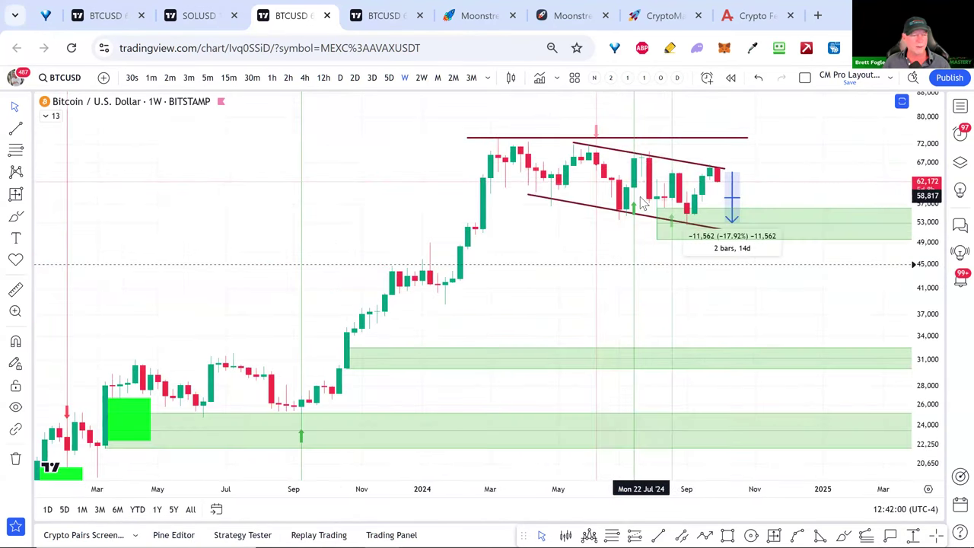
{"action": "scroll", "coordinate": [641, 200], "scroll_direction": "down", "scroll_amount": 2}
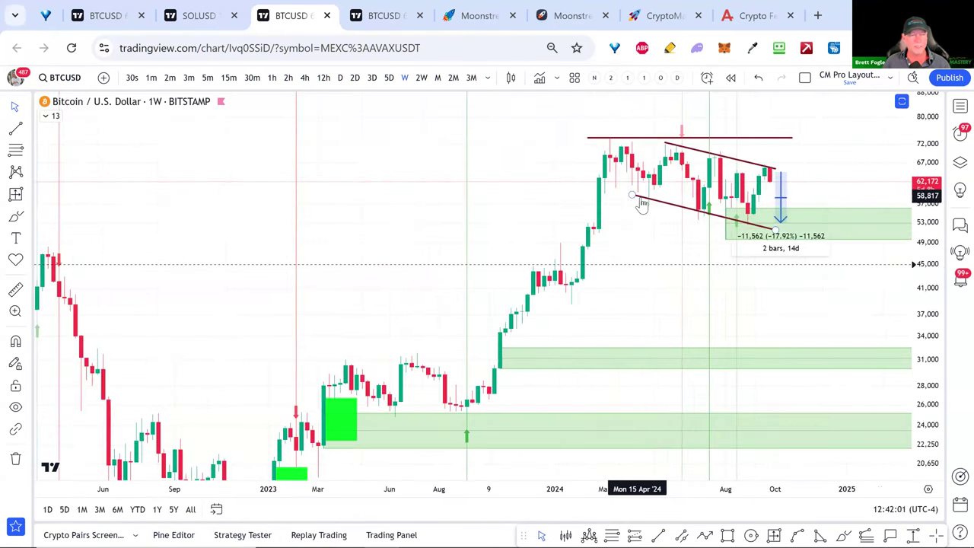
{"action": "left_click", "coordinate": [776, 172]}
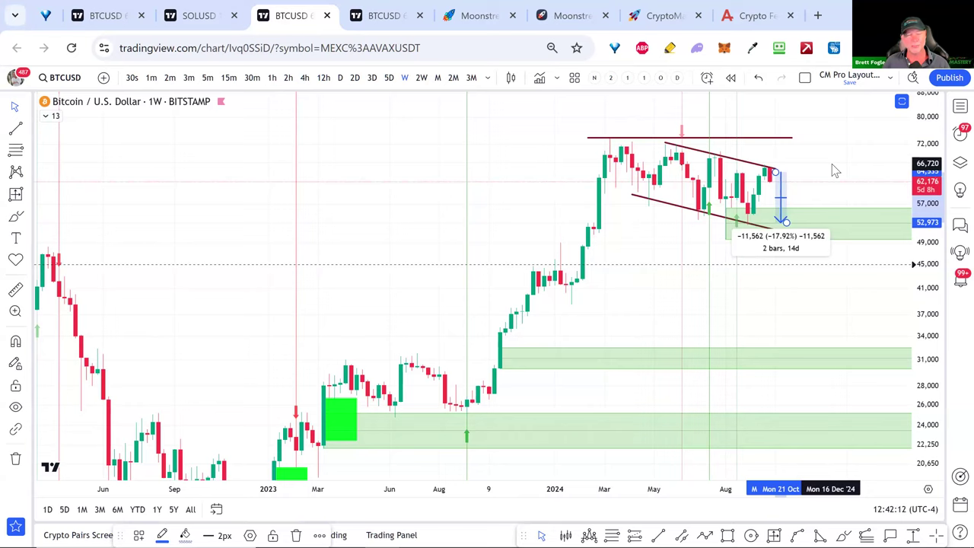
{"action": "scroll", "coordinate": [806, 315], "scroll_direction": "up", "scroll_amount": 3}
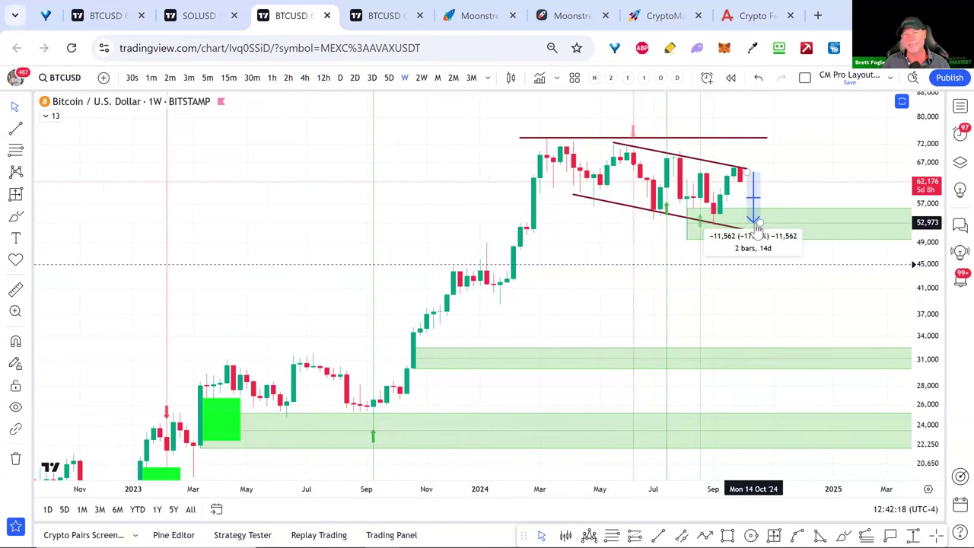
Step: Open the list of saved chart layouts, browse it and search it for "dxy"
{"action": "left_click", "coordinate": [887, 78]}
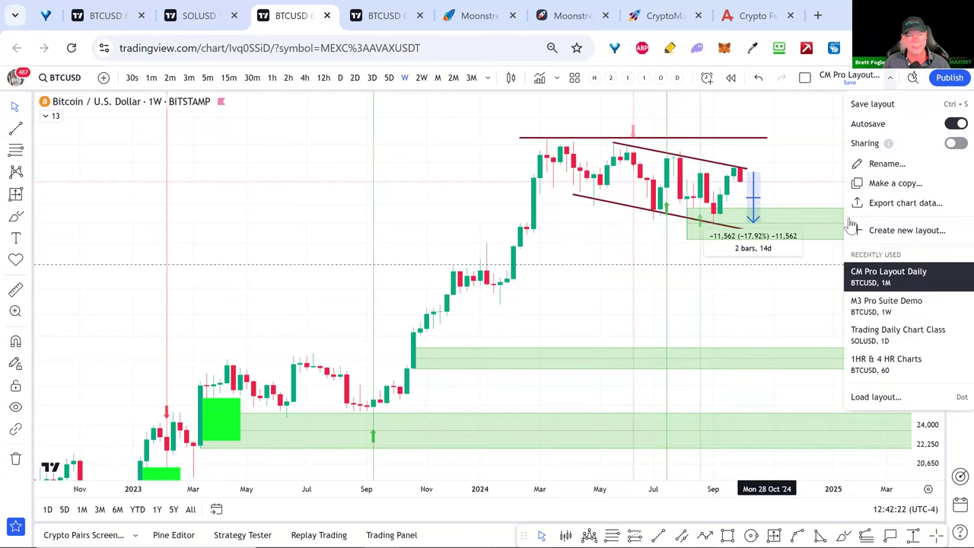
{"action": "left_click", "coordinate": [612, 317]}
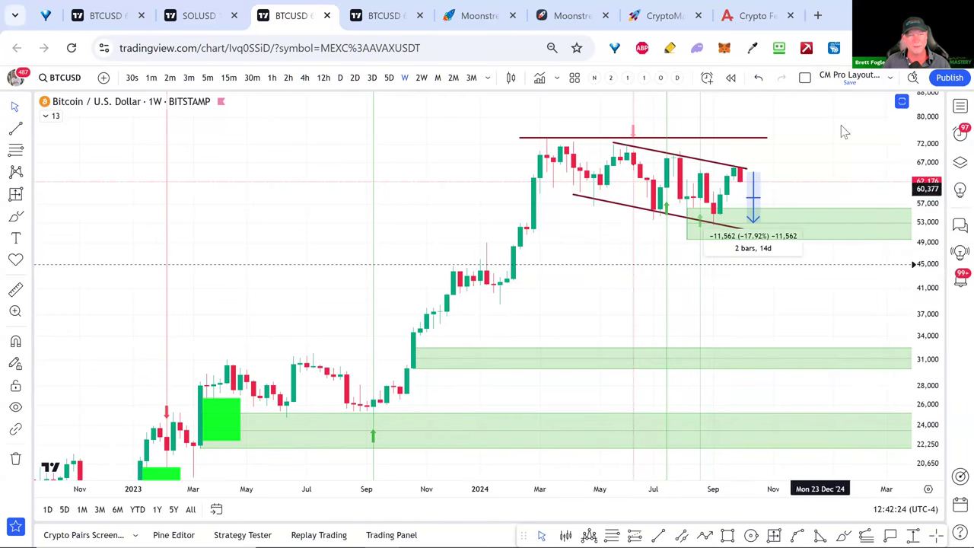
{"action": "left_click", "coordinate": [889, 79]}
{"action": "left_click", "coordinate": [874, 396]}
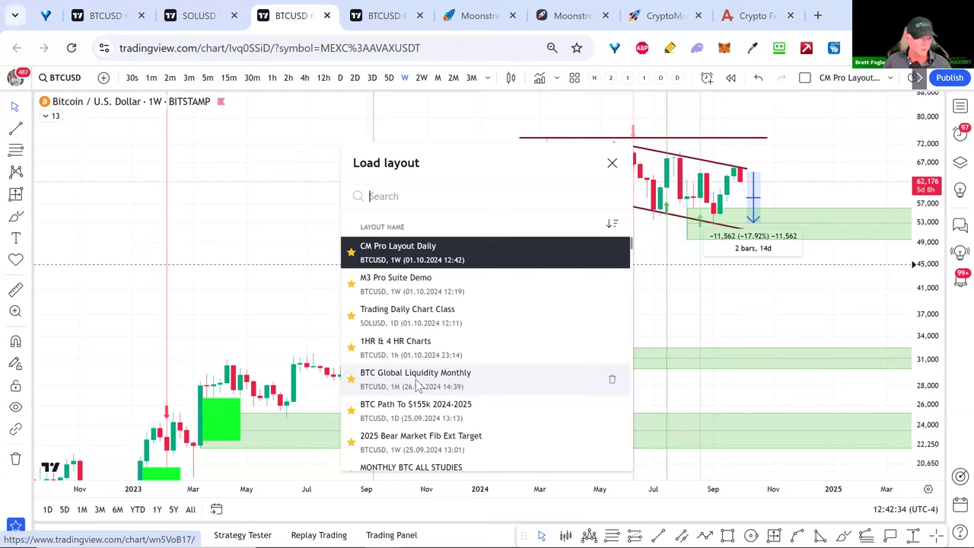
{"action": "scroll", "coordinate": [417, 386], "scroll_direction": "down", "scroll_amount": 2}
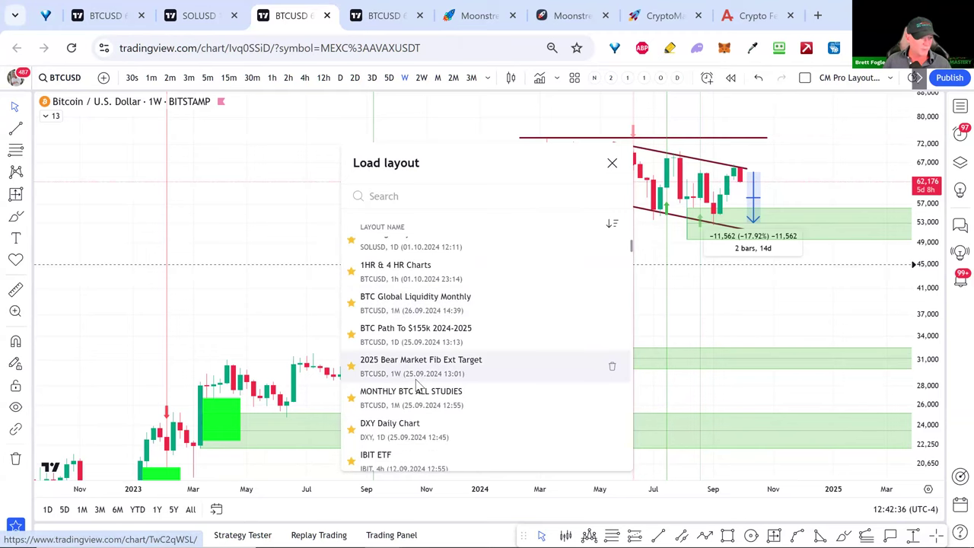
{"action": "scroll", "coordinate": [416, 386], "scroll_direction": "down", "scroll_amount": 3}
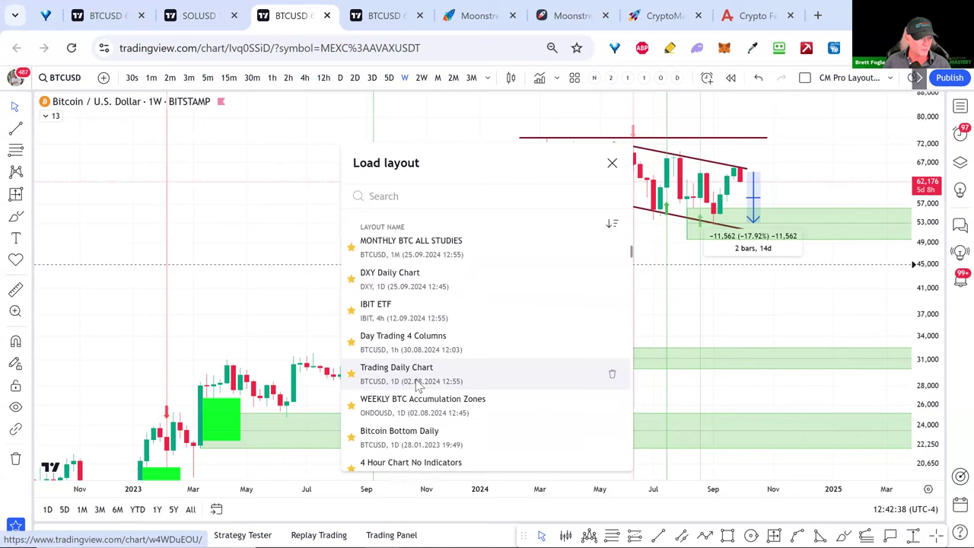
{"action": "scroll", "coordinate": [417, 365], "scroll_direction": "up", "scroll_amount": 5}
{"action": "type", "text": "s"}
{"action": "key", "text": "BackSpace"}
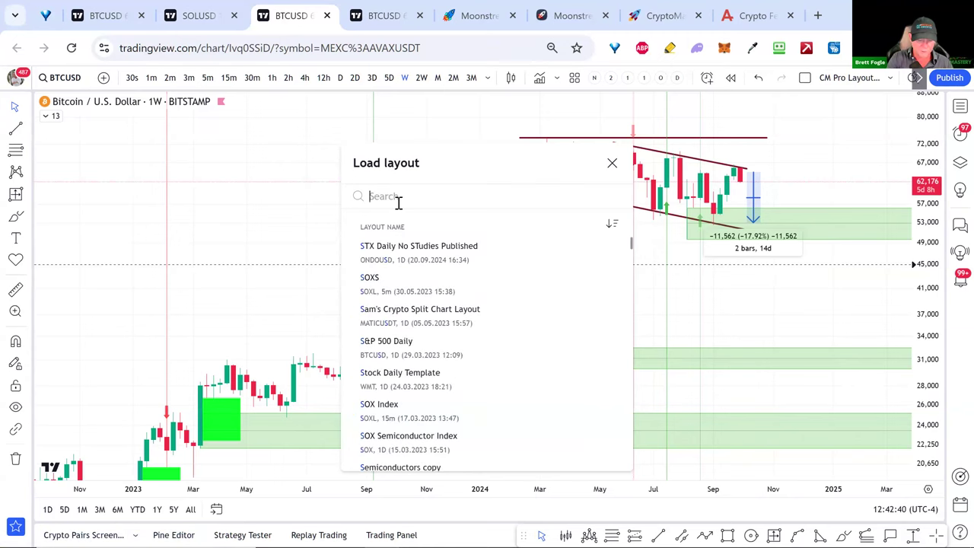
{"action": "type", "text": "dxy"}
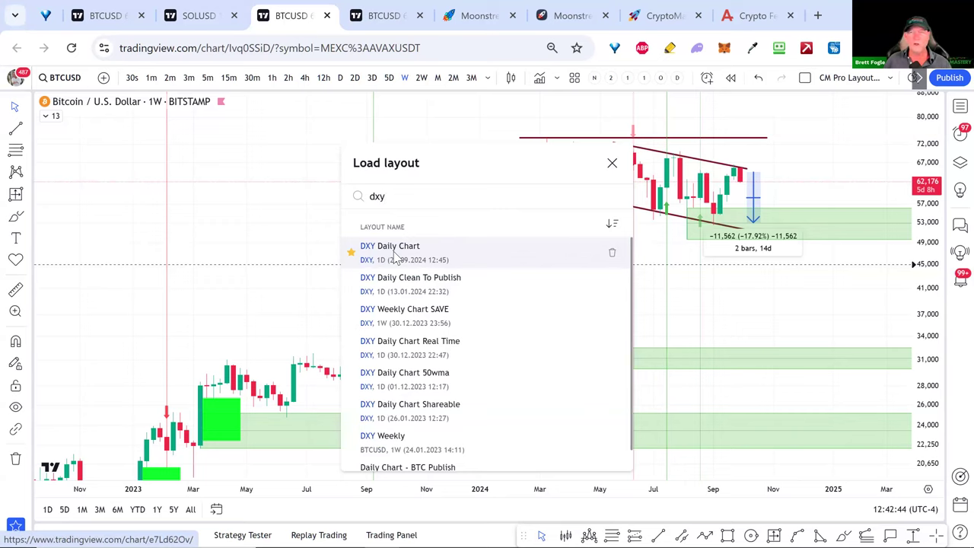
Step: Search the saved layouts for "ibit" and load the IBIT ETF 4Hr Published layout
{"action": "key", "text": "BackSpace"}
{"action": "key", "text": "BackSpace"}
{"action": "key", "text": "BackSpace"}
{"action": "type", "text": "ibit"}
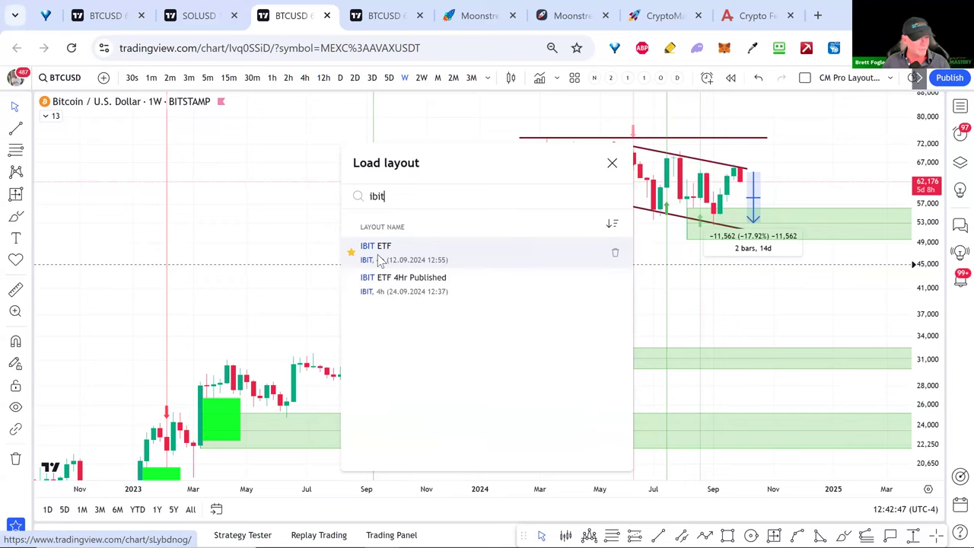
{"action": "left_click", "coordinate": [408, 287]}
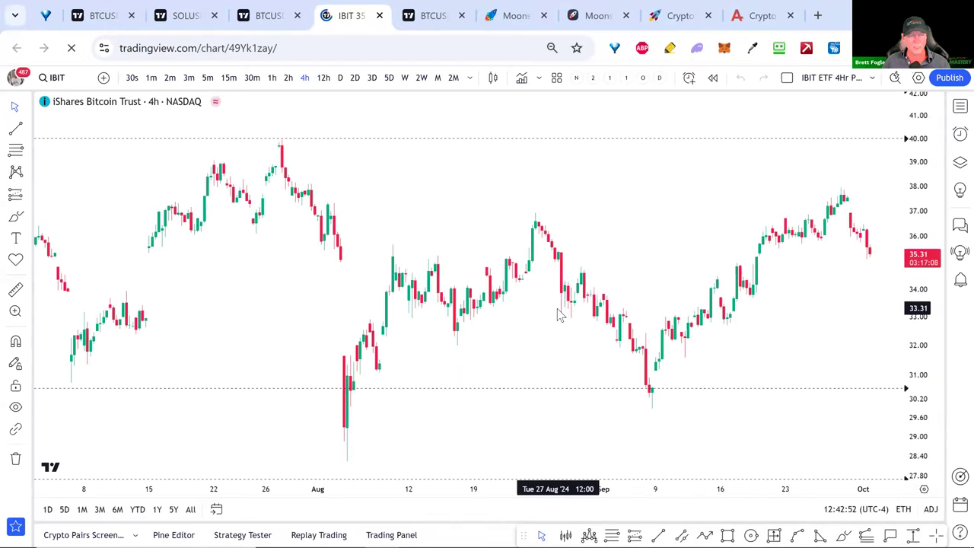
Step: Show the IBIT 4-hour chart in full screen and hide the ERI PRO indicator
{"action": "left_click", "coordinate": [892, 78]}
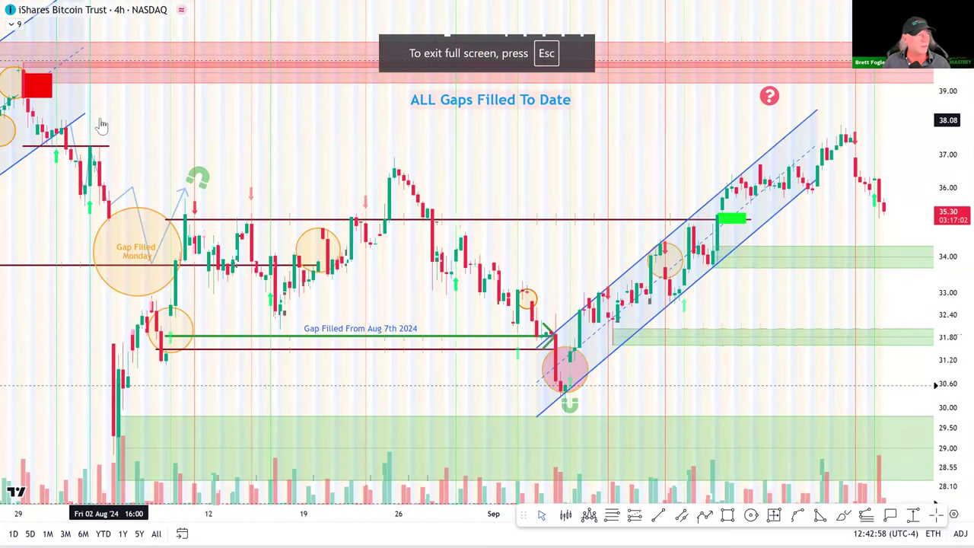
{"action": "left_click_drag", "start_coordinate": [164, 133], "coordinate": [326, 133]}
{"action": "left_click", "coordinate": [12, 23]}
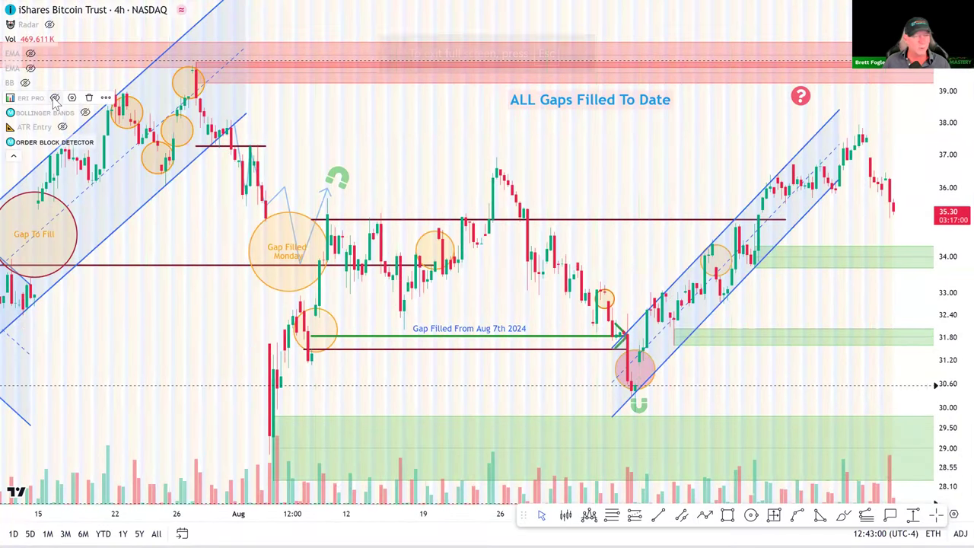
{"action": "left_click", "coordinate": [15, 159]}
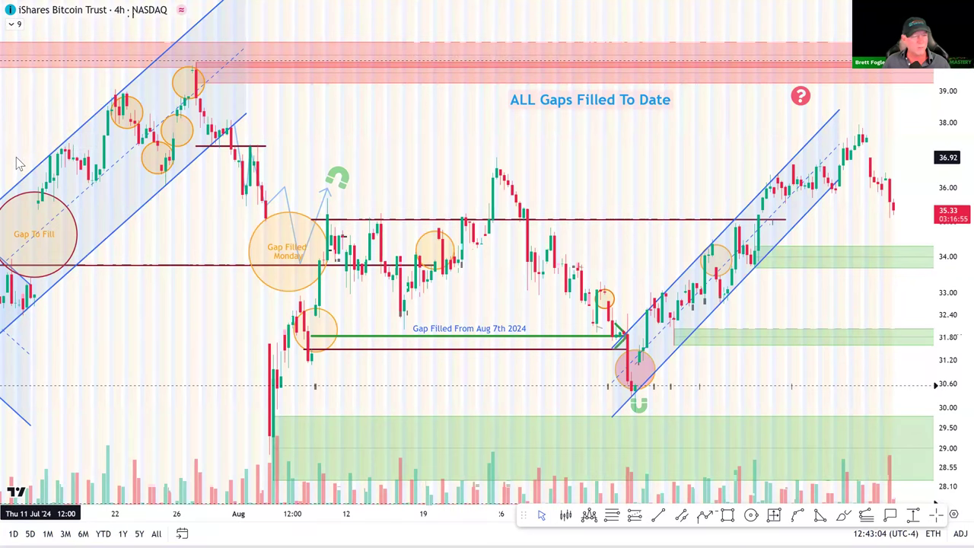
Step: Move the "ALL Gaps Filled To Date" label to just above the red resistance zone
{"action": "scroll", "coordinate": [464, 161], "scroll_direction": "up", "scroll_amount": 2}
{"action": "left_click_drag", "start_coordinate": [591, 107], "coordinate": [658, 29]}
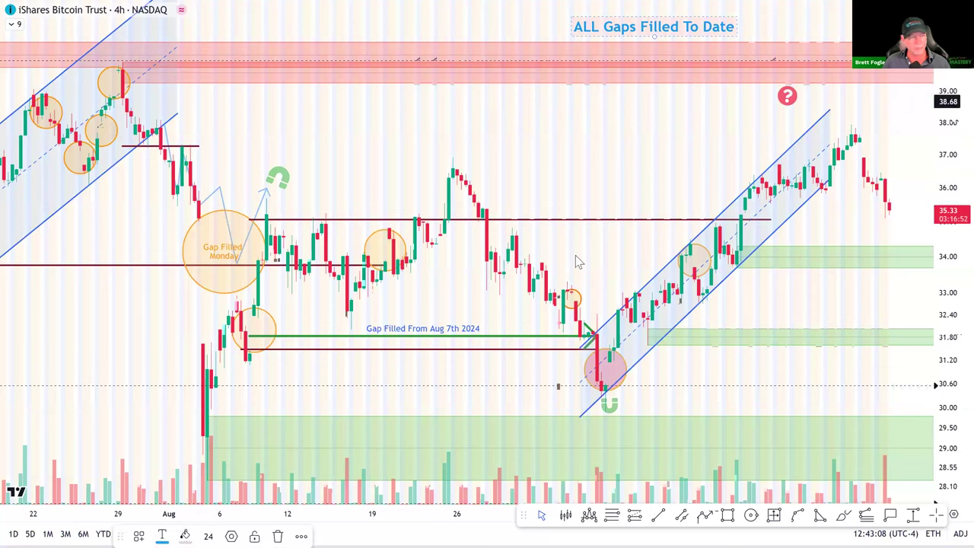
{"action": "scroll", "coordinate": [425, 287], "scroll_direction": "down", "scroll_amount": 1}
{"action": "scroll", "coordinate": [425, 288], "scroll_direction": "down", "scroll_amount": 3}
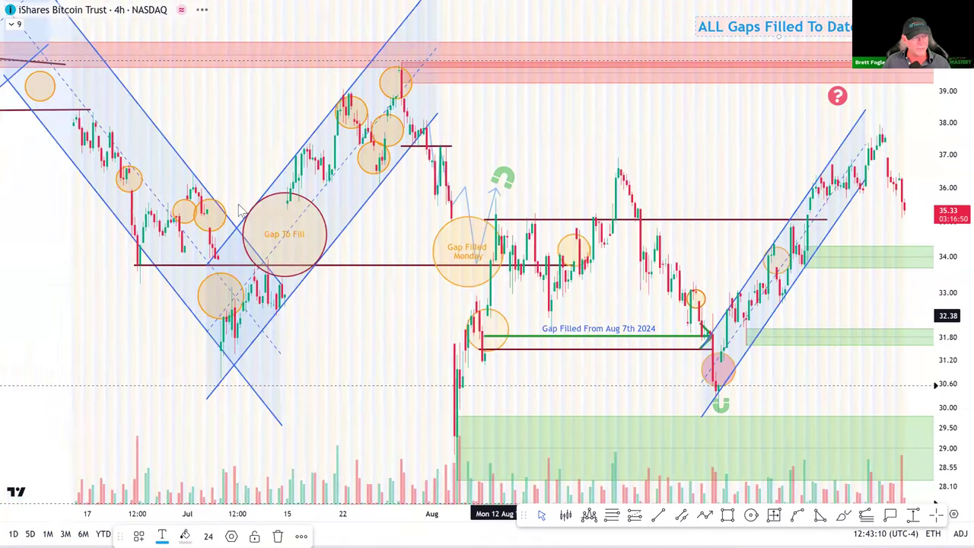
{"action": "scroll", "coordinate": [514, 296], "scroll_direction": "up", "scroll_amount": 5}
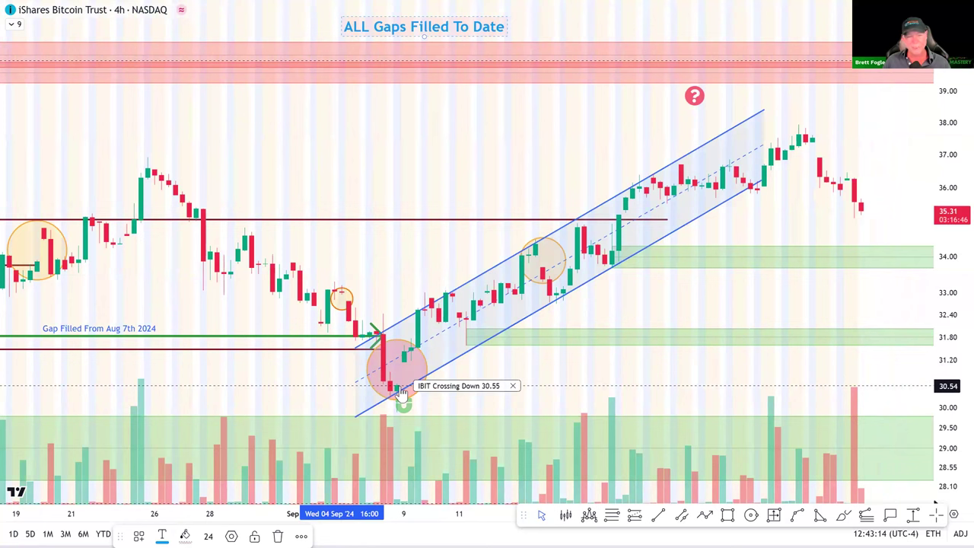
{"action": "left_click", "coordinate": [402, 397]}
{"action": "left_click", "coordinate": [445, 394]}
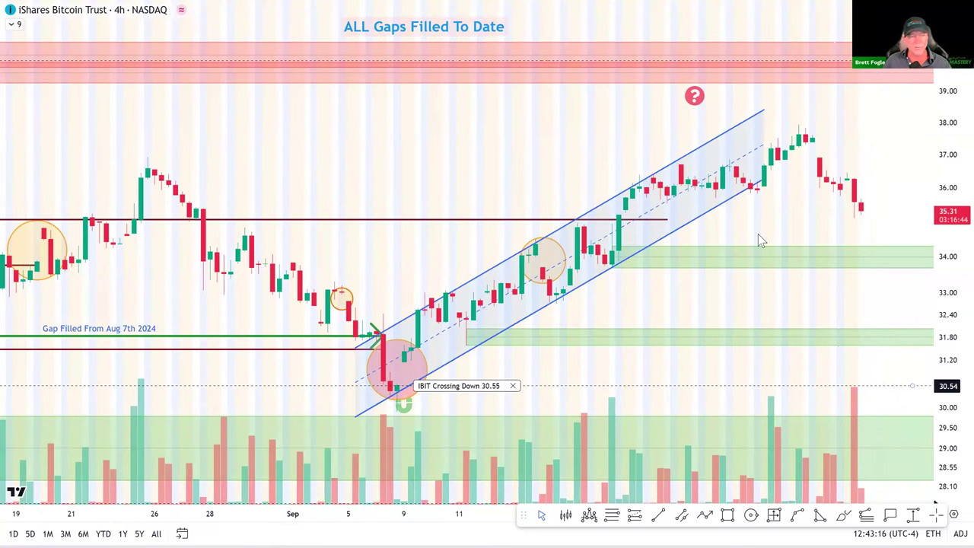
Step: Draw a circle centred at about 37.20 around the price gap just after the latest high
{"action": "left_click", "coordinate": [751, 517]}
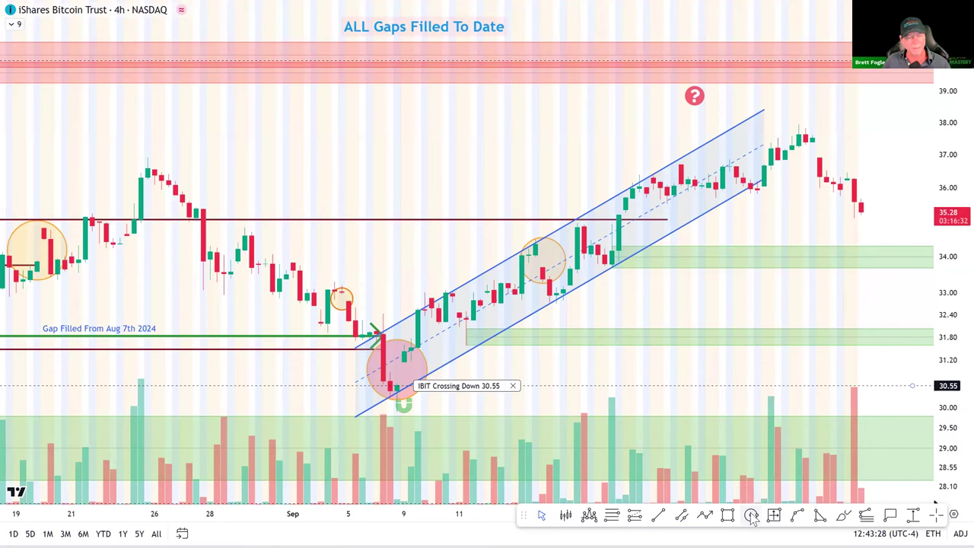
{"action": "left_click", "coordinate": [811, 147]}
{"action": "left_click", "coordinate": [833, 158]}
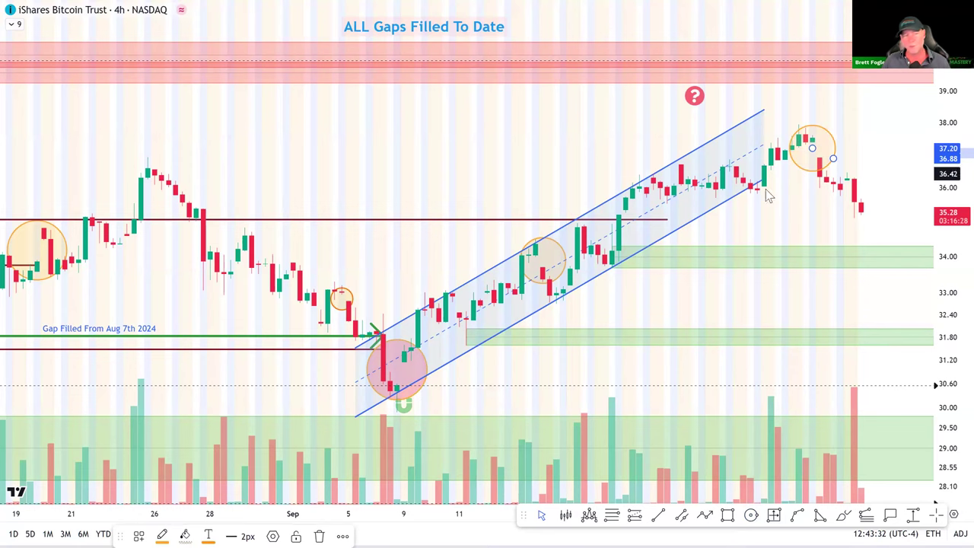
{"action": "left_click", "coordinate": [82, 112]}
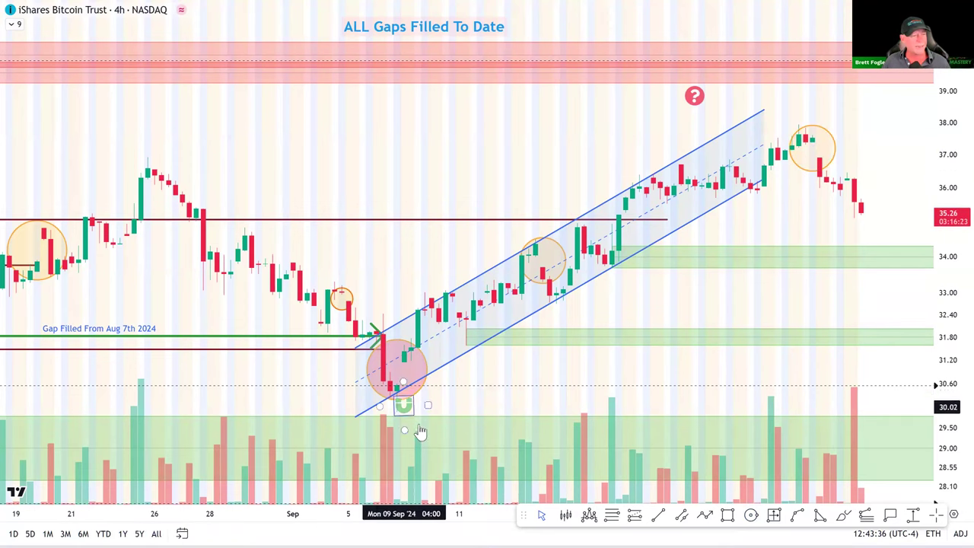
Step: Place a copy of the tilted green magnet marker from the August gap beside the new gap circle
{"action": "scroll", "coordinate": [213, 352], "scroll_direction": "down", "scroll_amount": 1}
{"action": "scroll", "coordinate": [213, 351], "scroll_direction": "down", "scroll_amount": 1}
{"action": "left_click", "coordinate": [70, 178]}
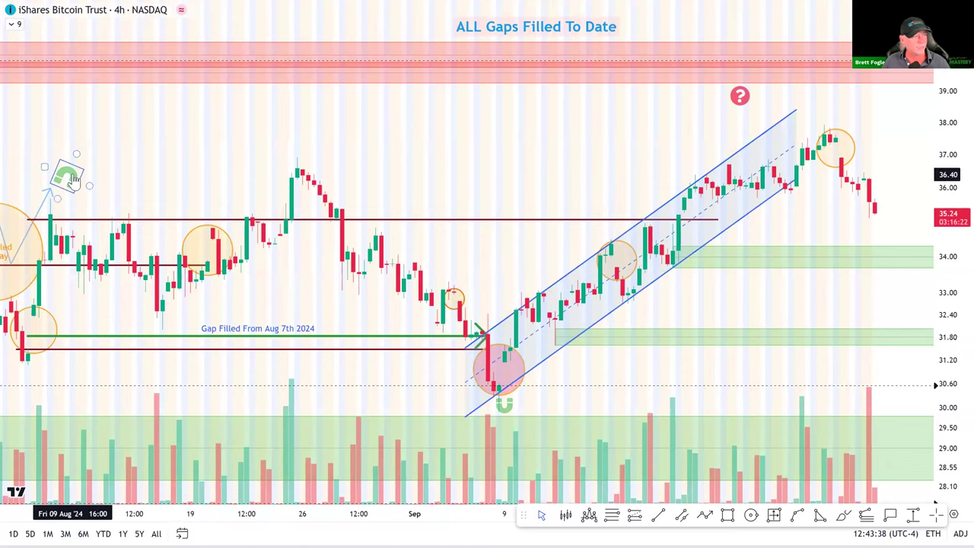
{"action": "mouse_move", "coordinate": [74, 178]}
{"action": "left_mouse_down"}
{"action": "mouse_move", "coordinate": [796, 96]}
{"action": "mouse_move", "coordinate": [857, 126]}
{"action": "left_mouse_up"}
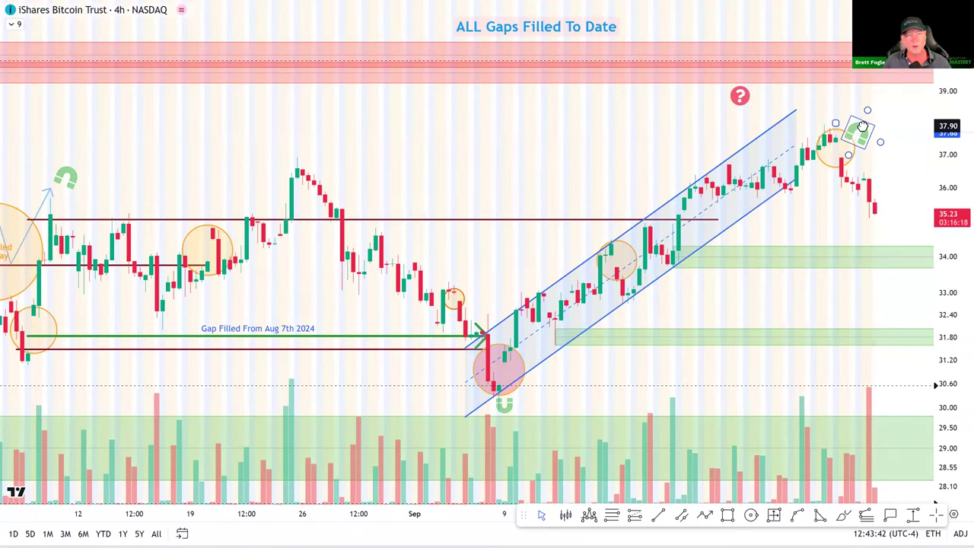
{"action": "scroll", "coordinate": [850, 257], "scroll_direction": "down", "scroll_amount": 1}
{"action": "scroll", "coordinate": [851, 257], "scroll_direction": "up", "scroll_amount": 1}
{"action": "left_click", "coordinate": [828, 236]}
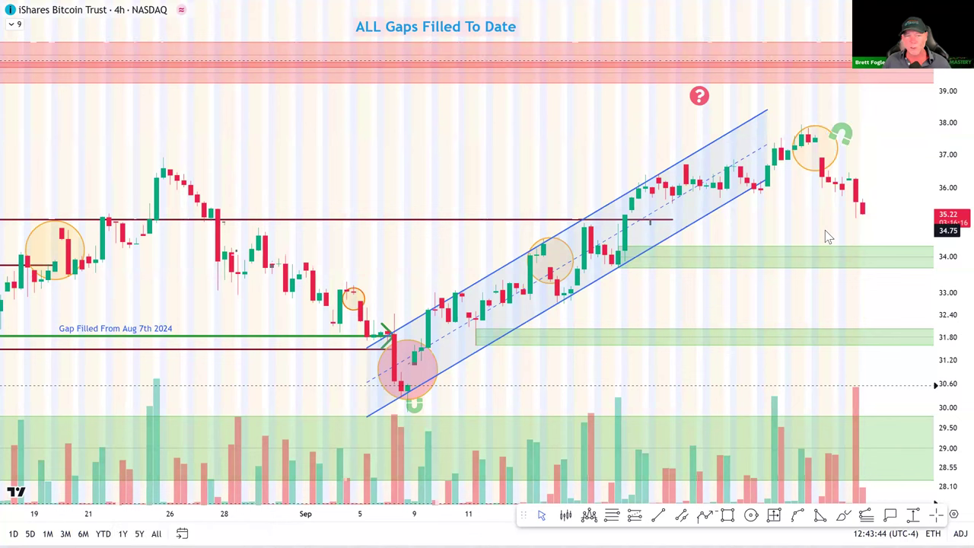
Step: Extend the ascending parallel channel to the new gap, ending its upper line at about 39.20 and its lower line at about 37.01
{"action": "left_click", "coordinate": [844, 142]}
{"action": "mouse_move", "coordinate": [777, 173]}
{"action": "left_mouse_down"}
{"action": "mouse_move", "coordinate": [833, 141]}
{"action": "mouse_move", "coordinate": [821, 155]}
{"action": "left_mouse_up"}
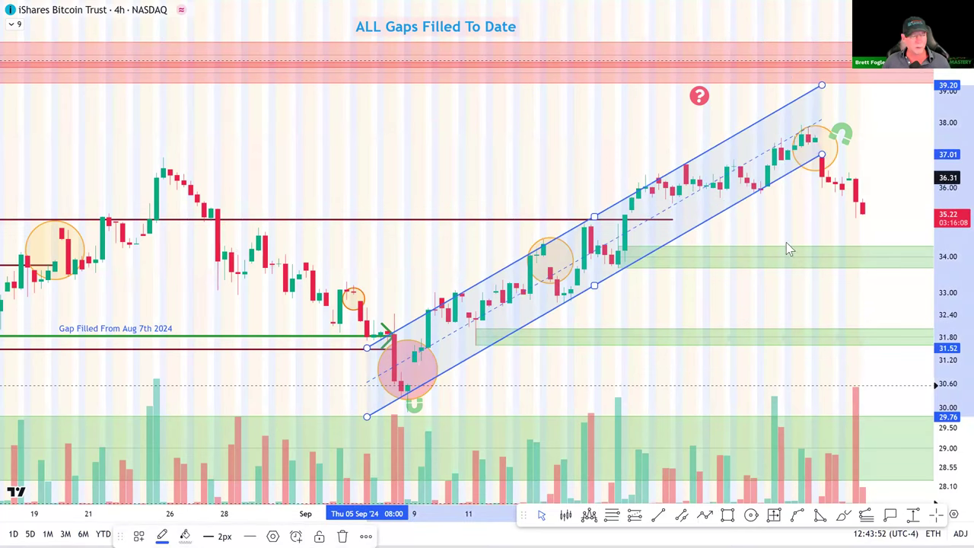
{"action": "scroll", "coordinate": [780, 245], "scroll_direction": "up", "scroll_amount": 2}
{"action": "scroll", "coordinate": [780, 246], "scroll_direction": "down", "scroll_amount": 3}
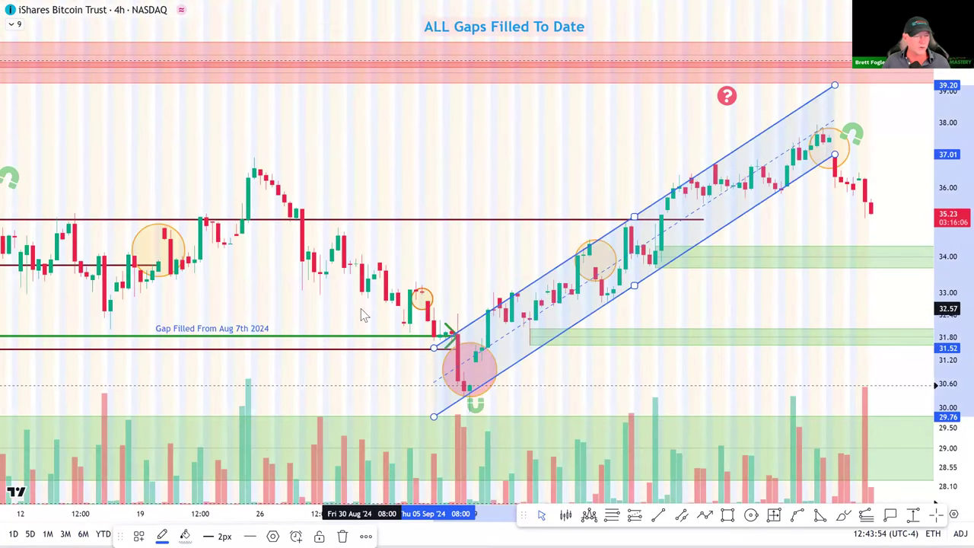
Step: Draw a descending parallel channel over the late-August decline, upper line from about 36.96 to 31.06 and lower line ending at about 29.21
{"action": "left_click", "coordinate": [682, 515]}
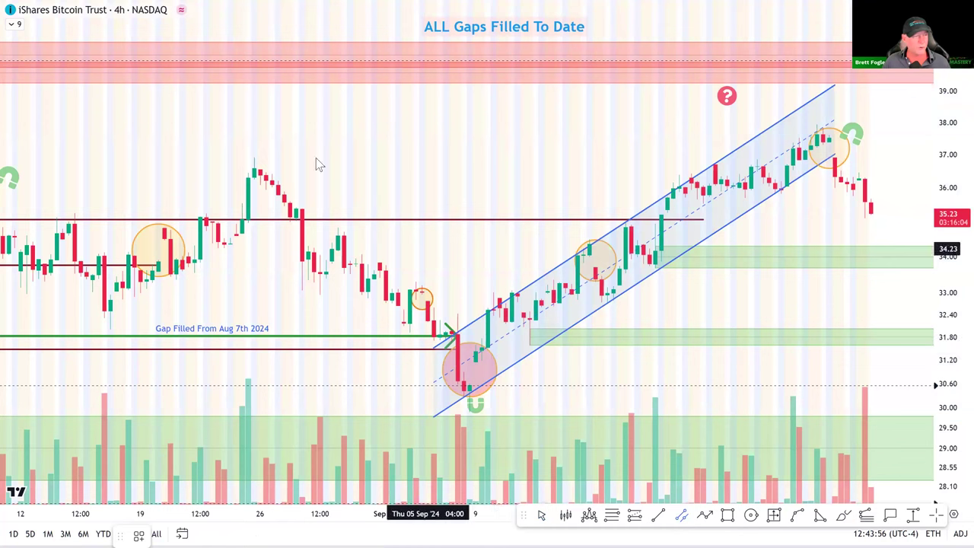
{"action": "left_click", "coordinate": [267, 156]}
{"action": "left_click", "coordinate": [499, 365]}
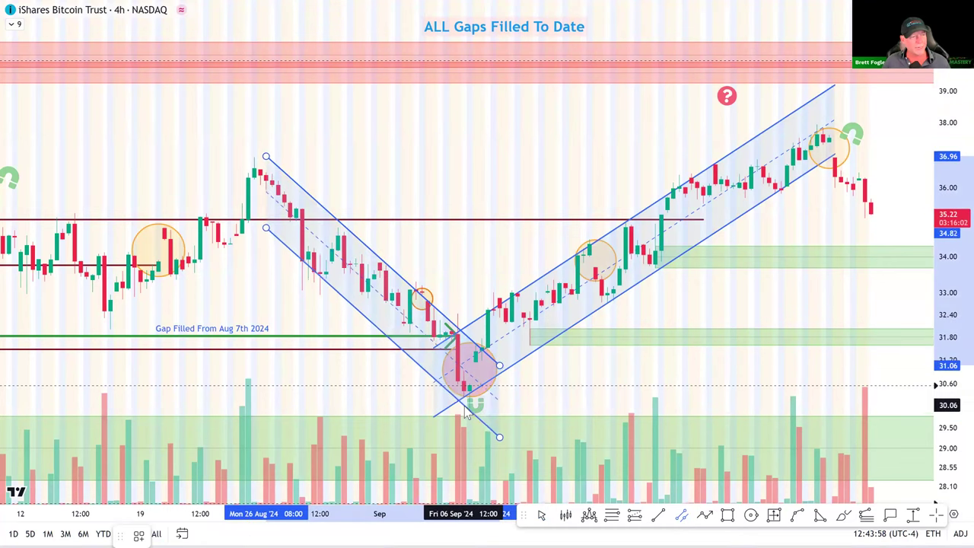
{"action": "left_click", "coordinate": [499, 439]}
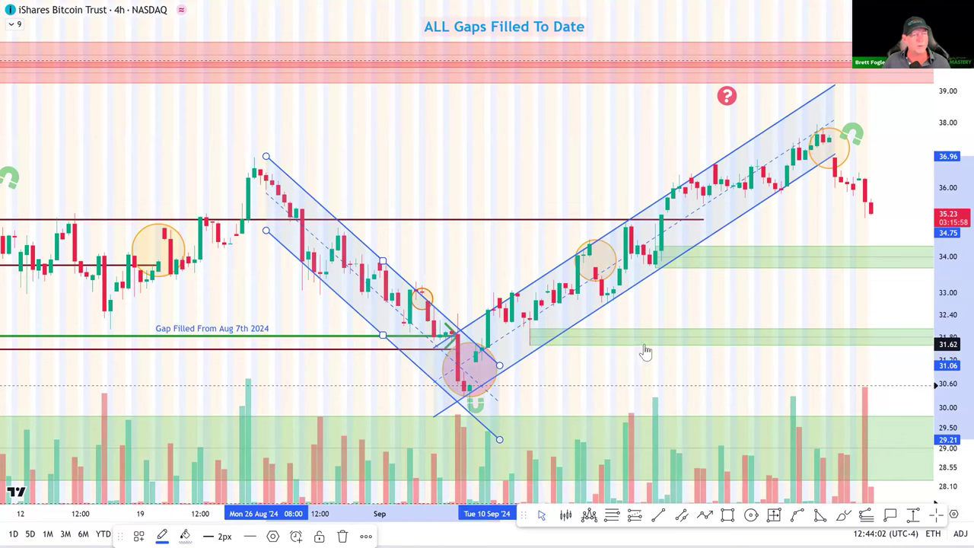
Step: Draw a projected descending channel from the latest high, upper line about 38.99 to 33.76, lower ending about 31.93, and raise the magnet to about 37.89
{"action": "scroll", "coordinate": [649, 306], "scroll_direction": "right", "scroll_amount": 6}
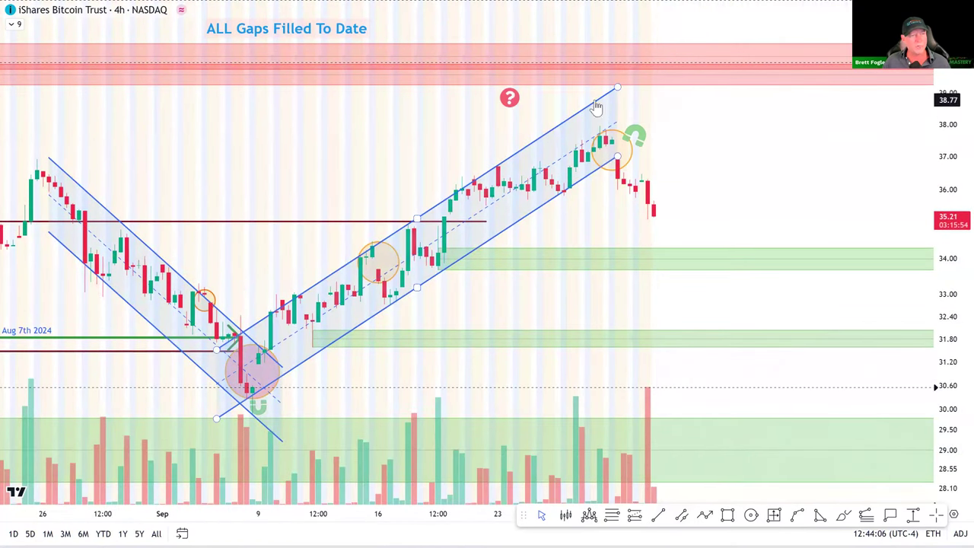
{"action": "left_click", "coordinate": [681, 515]}
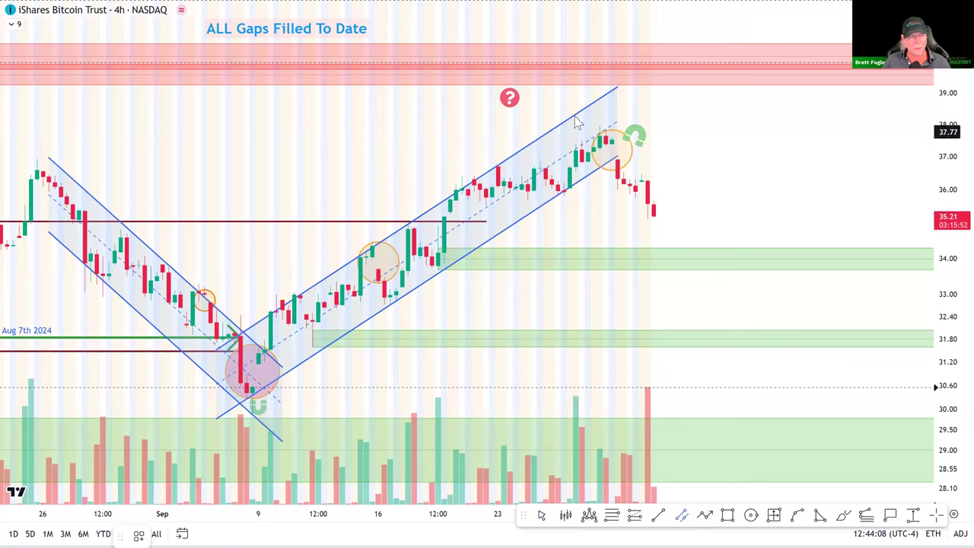
{"action": "mouse_move", "coordinate": [575, 93]}
{"action": "left_mouse_down"}
{"action": "mouse_move", "coordinate": [731, 223]}
{"action": "mouse_move", "coordinate": [758, 267]}
{"action": "left_mouse_up"}
{"action": "left_click", "coordinate": [719, 303]}
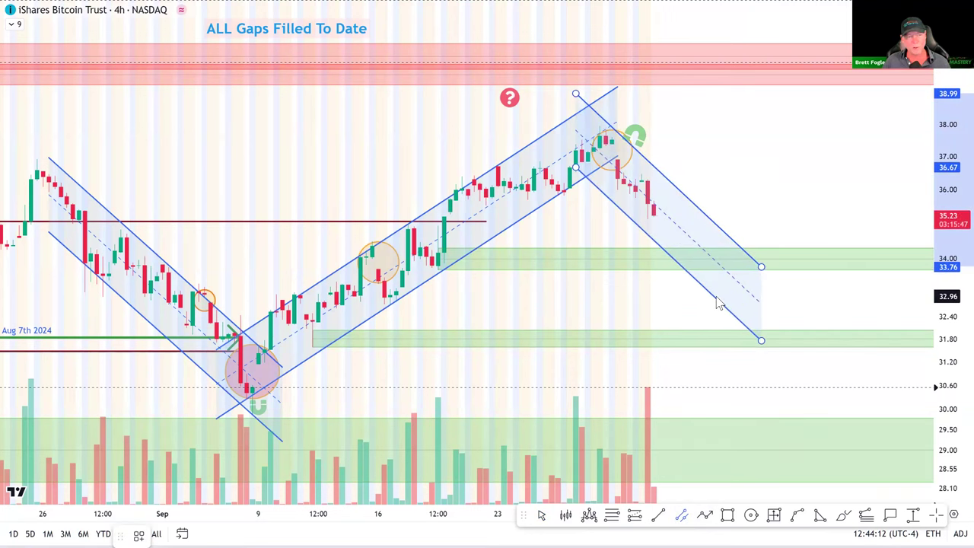
{"action": "left_click", "coordinate": [718, 296]}
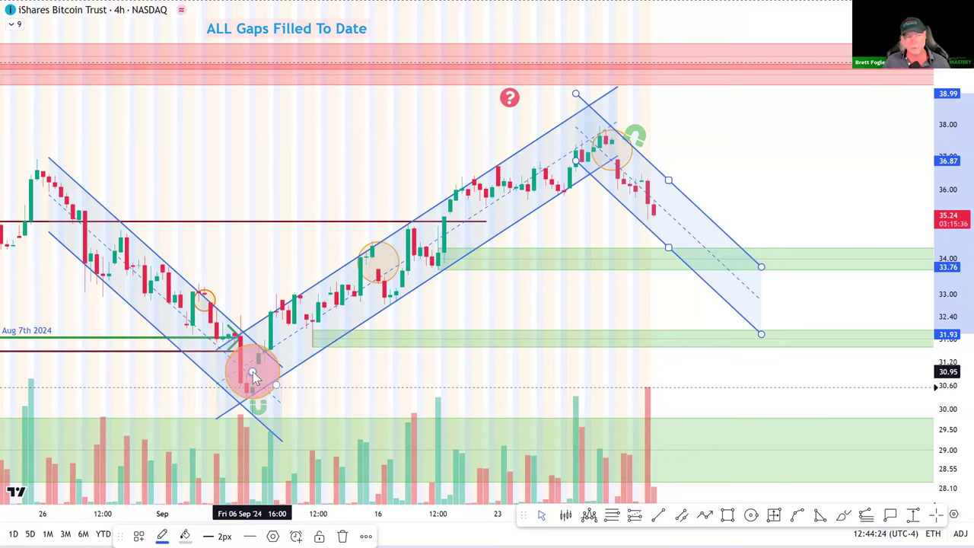
{"action": "left_click_drag", "start_coordinate": [636, 137], "coordinate": [637, 119]}
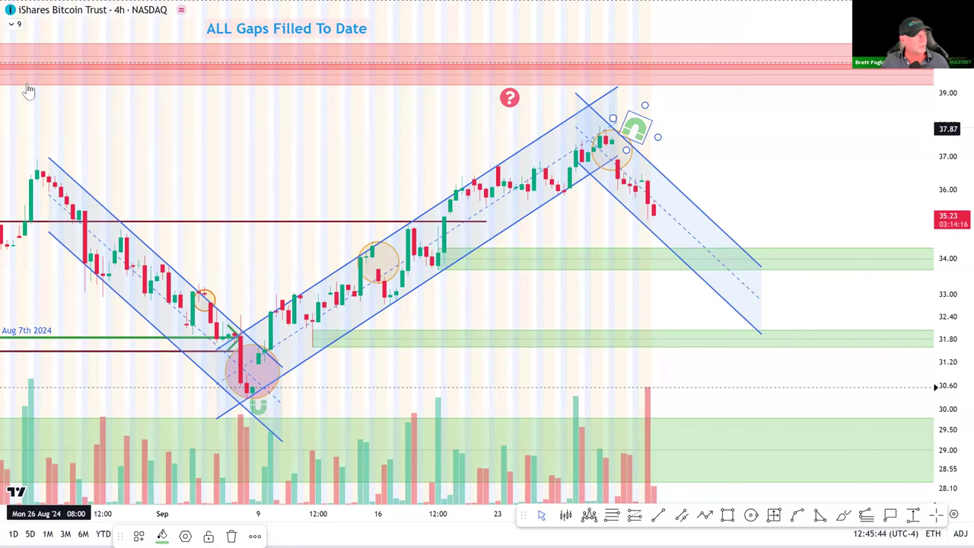
Step: Expand the chart's list of indicators and open the settings of the Radar indicator
{"action": "left_click", "coordinate": [15, 24]}
{"action": "left_click", "coordinate": [49, 24]}
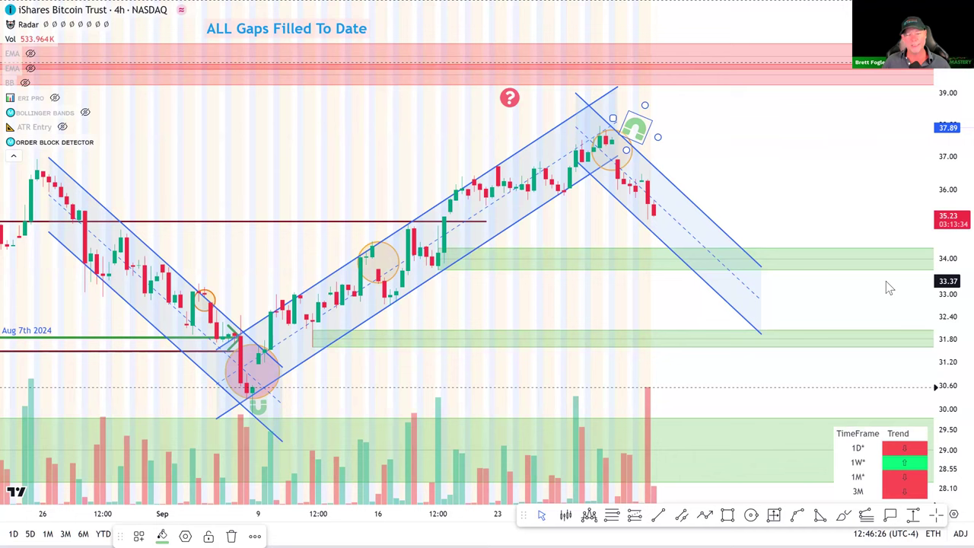
{"action": "right_click", "coordinate": [861, 462]}
{"action": "left_click", "coordinate": [842, 530]}
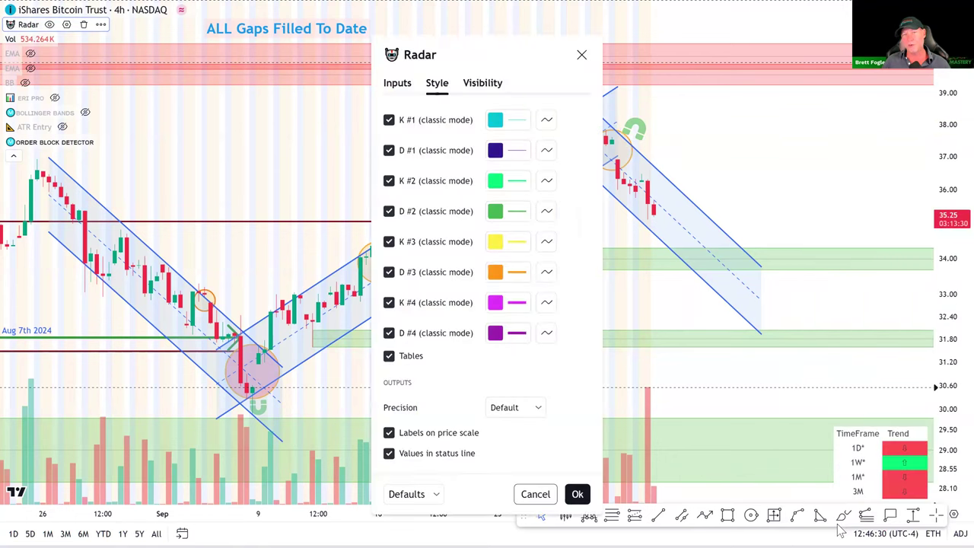
Step: Review the Radar indicator's timeframe, Stoch RSI and style options, and close its settings without changing anything
{"action": "left_click", "coordinate": [398, 82]}
{"action": "scroll", "coordinate": [431, 243], "scroll_direction": "down", "scroll_amount": 5}
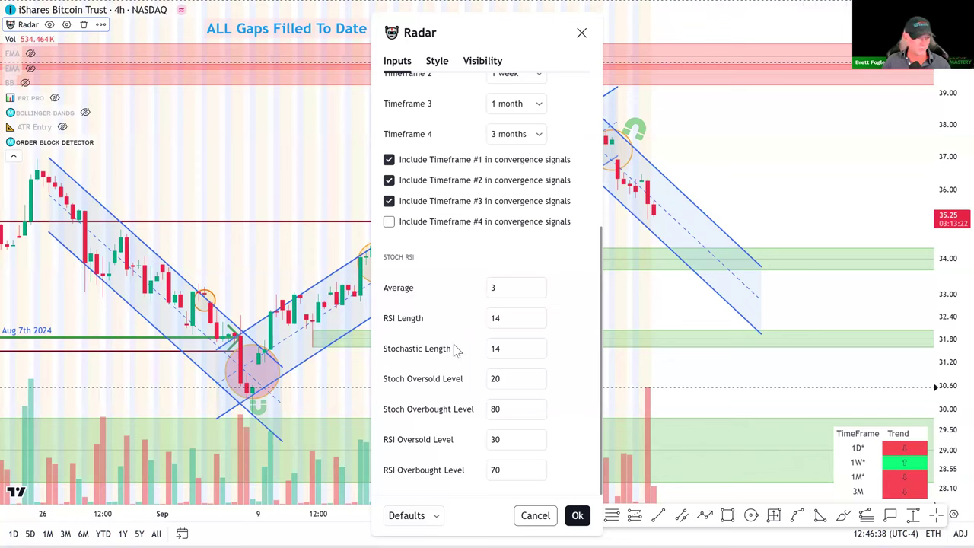
{"action": "scroll", "coordinate": [454, 348], "scroll_direction": "up", "scroll_amount": 3}
{"action": "scroll", "coordinate": [479, 432], "scroll_direction": "down", "scroll_amount": 3}
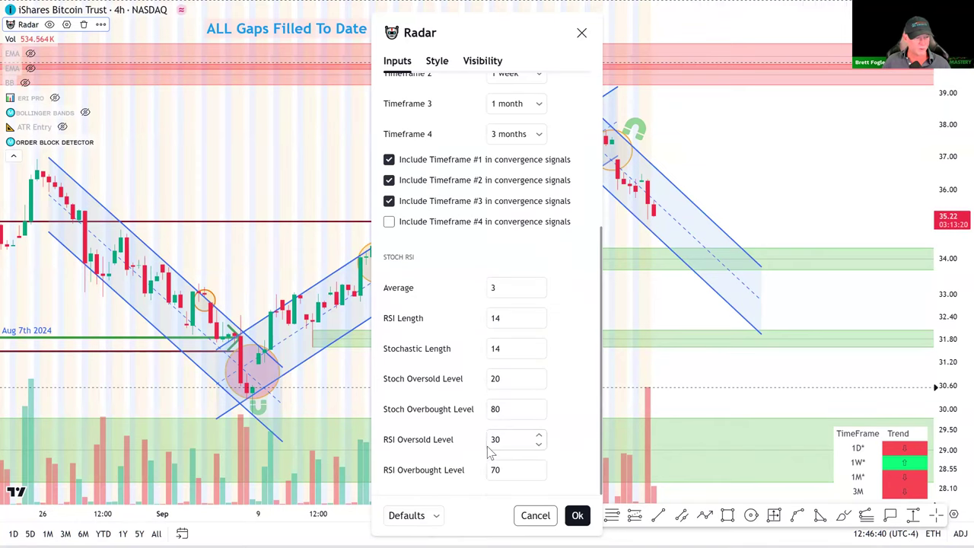
{"action": "scroll", "coordinate": [486, 445], "scroll_direction": "up", "scroll_amount": 3}
{"action": "scroll", "coordinate": [490, 452], "scroll_direction": "down", "scroll_amount": 3}
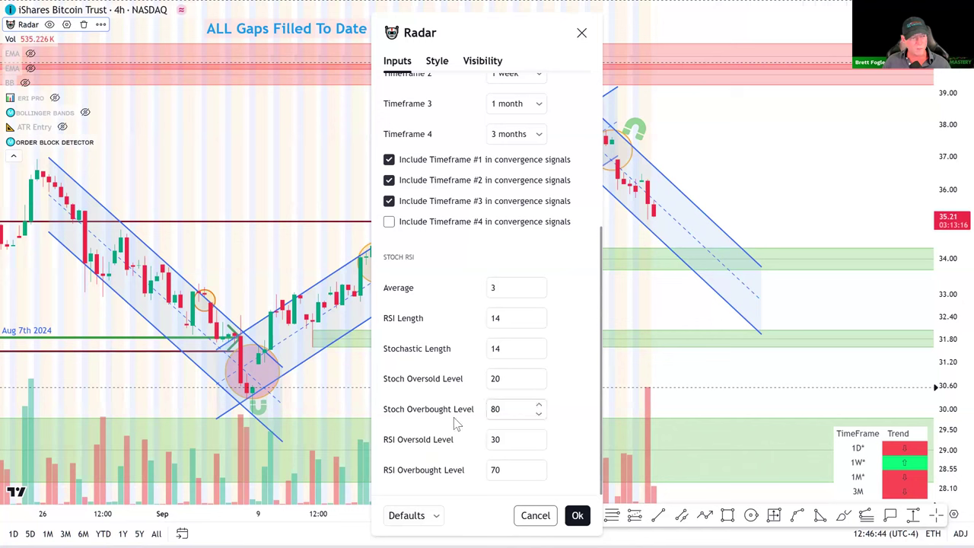
{"action": "left_click", "coordinate": [441, 65]}
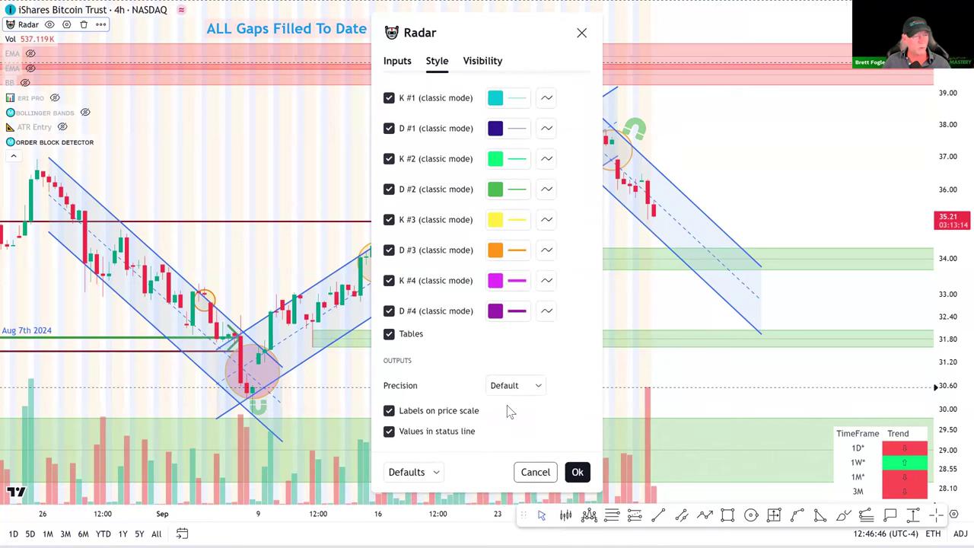
{"action": "left_click", "coordinate": [415, 63]}
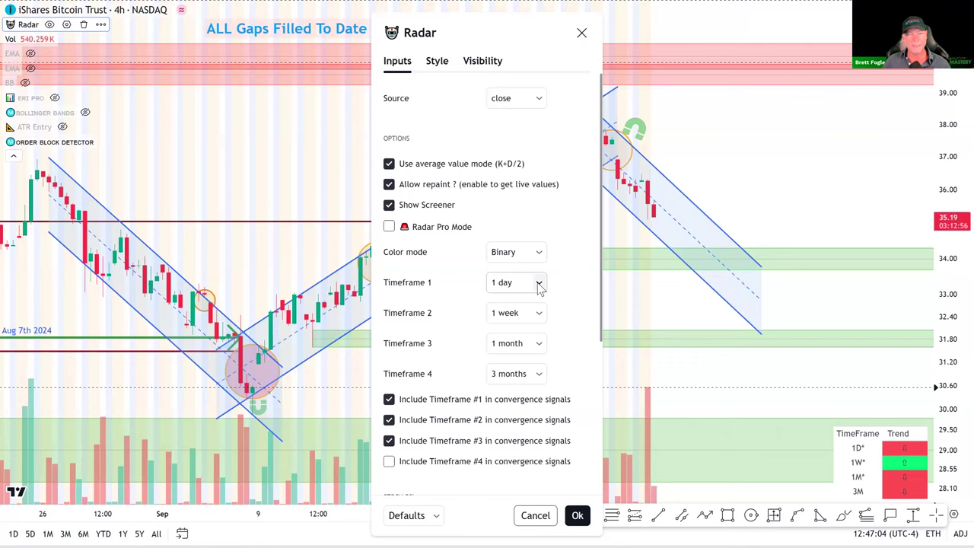
{"action": "left_click", "coordinate": [581, 34]}
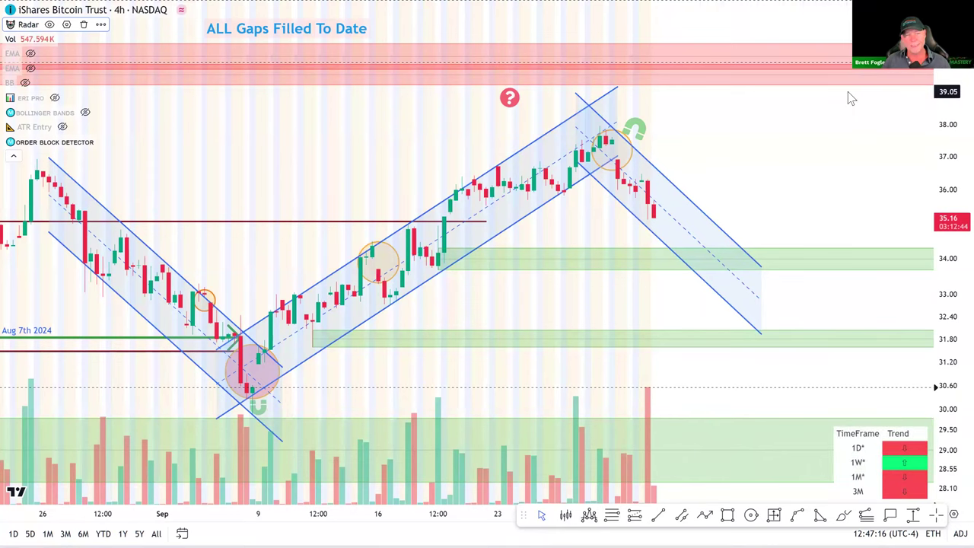
Step: Move the red question-mark marker to the ascending channel's upper end above the latest high, at about 39.18
{"action": "scroll", "coordinate": [848, 95], "scroll_direction": "down", "scroll_amount": 1}
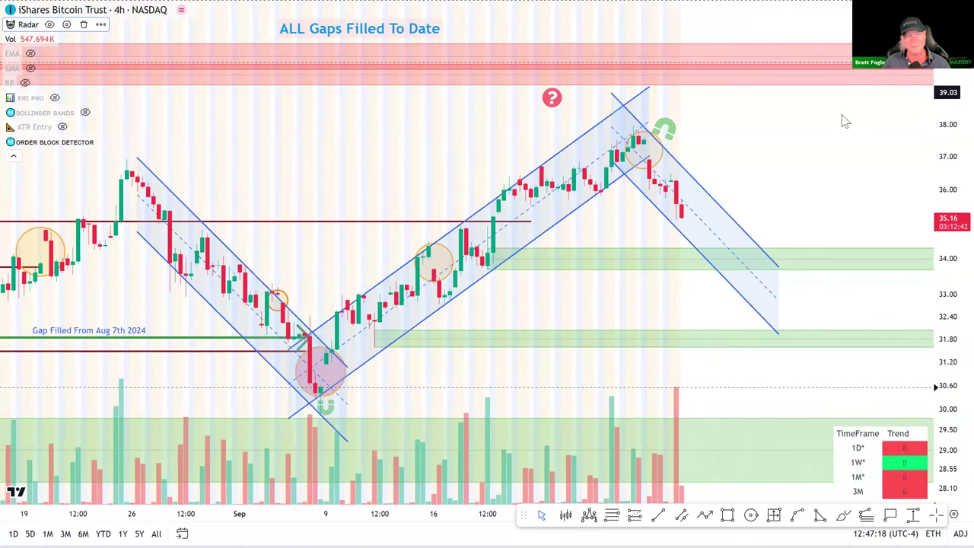
{"action": "left_click_drag", "start_coordinate": [556, 104], "coordinate": [630, 94]}
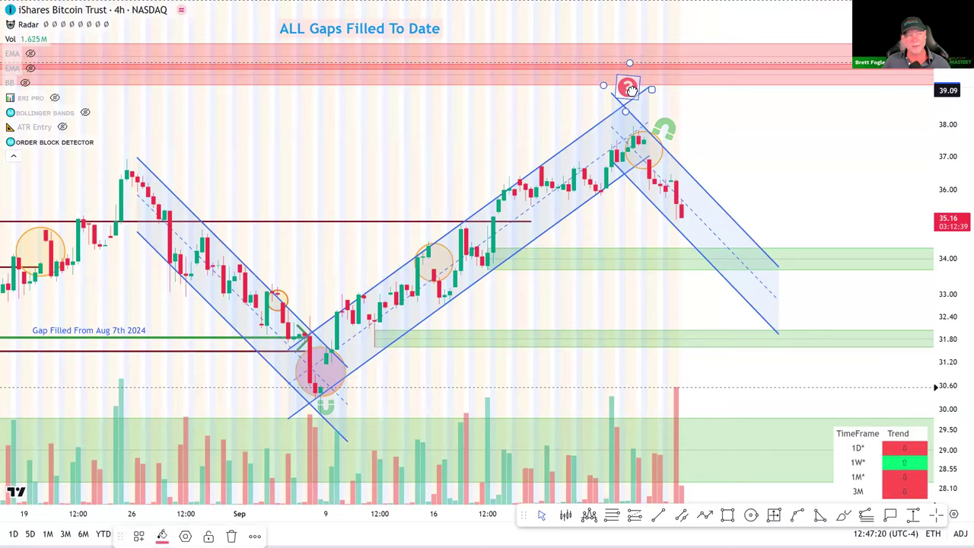
{"action": "scroll", "coordinate": [733, 165], "scroll_direction": "up", "scroll_amount": 1}
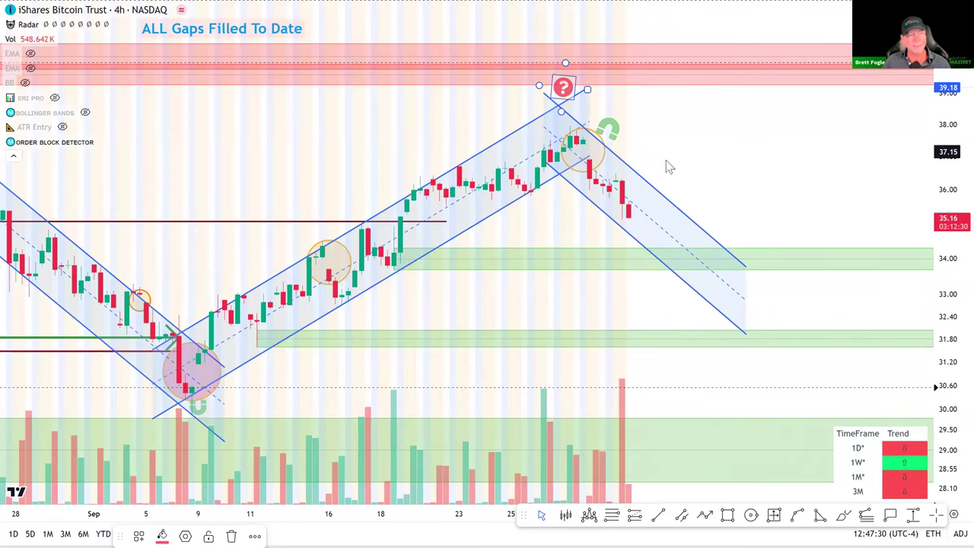
Step: Measure the projected price drop from about 35.48 to about 34.04 inside the descending channel, discard the measurement and collapse the indicator list
{"action": "scroll", "coordinate": [658, 173], "scroll_direction": "down", "scroll_amount": 3}
{"action": "left_click_drag", "start_coordinate": [758, 109], "coordinate": [890, 167]}
{"action": "scroll", "coordinate": [890, 167], "scroll_direction": "up", "scroll_amount": 2}
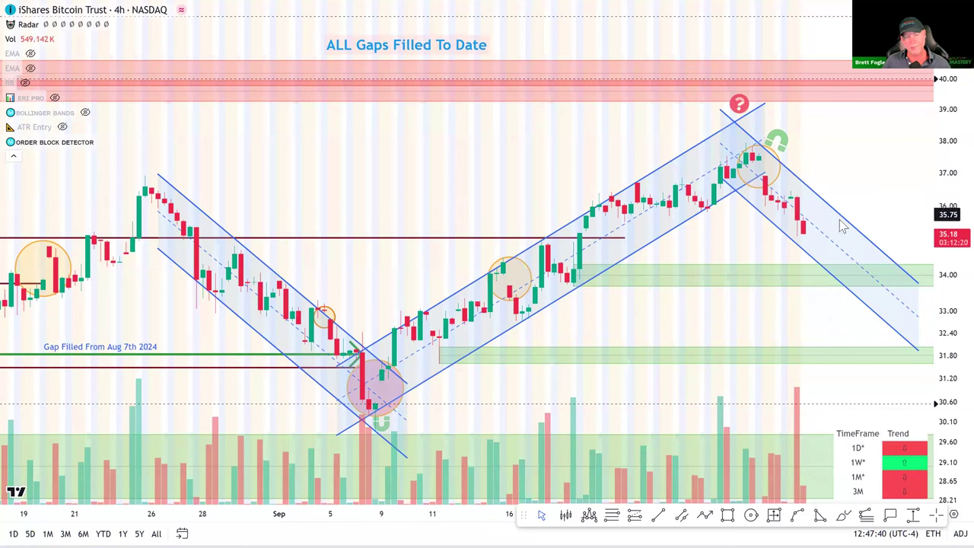
{"action": "left_click", "coordinate": [815, 224]}
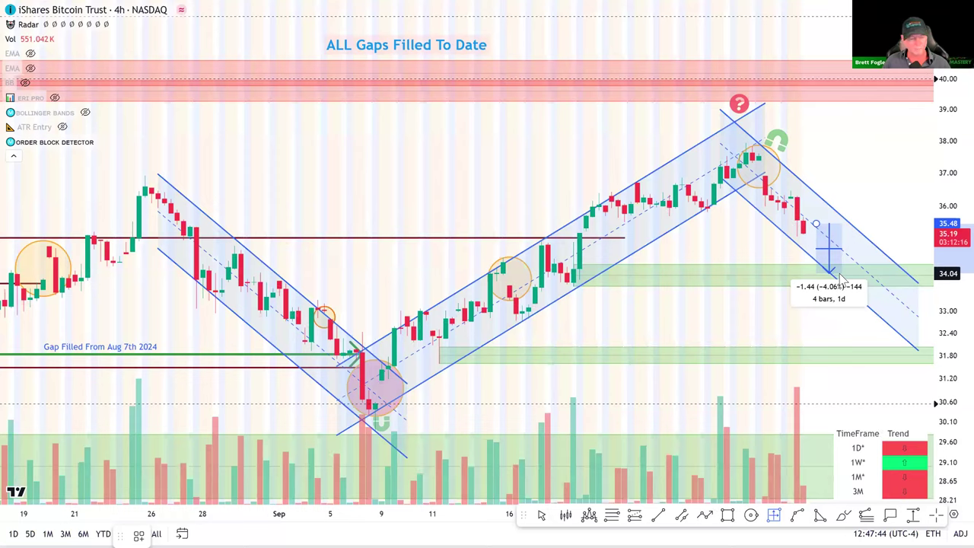
{"action": "key", "text": "Escape"}
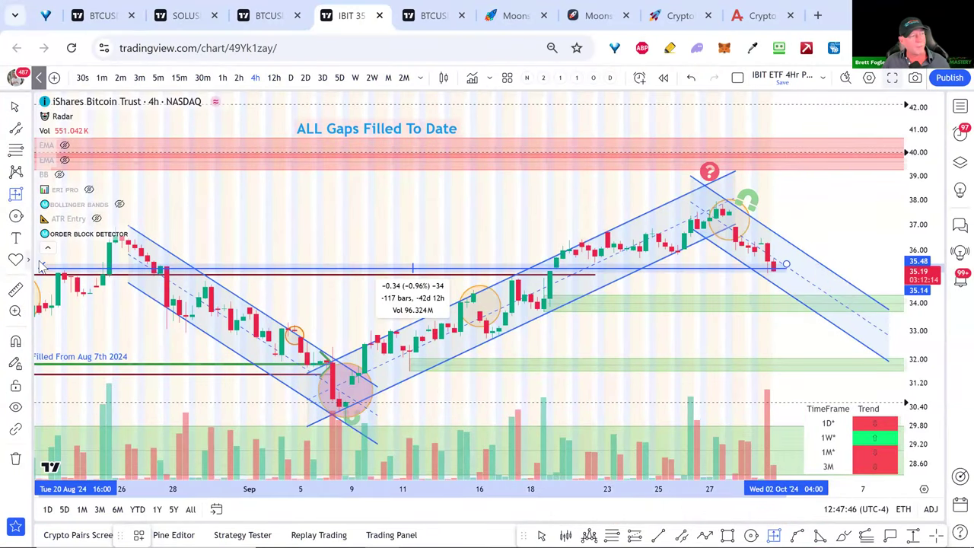
{"action": "key", "text": "Escape"}
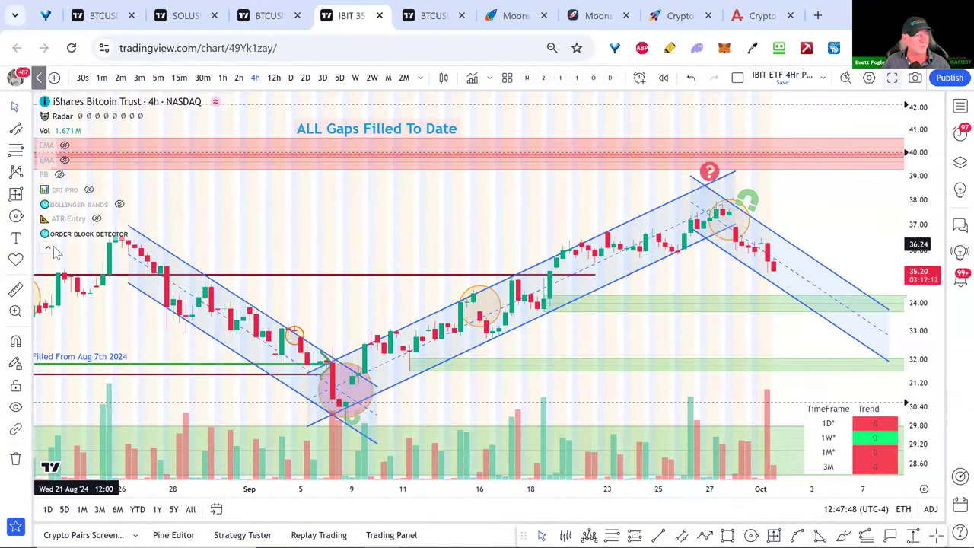
{"action": "scroll", "coordinate": [761, 228], "scroll_direction": "down", "scroll_amount": 2}
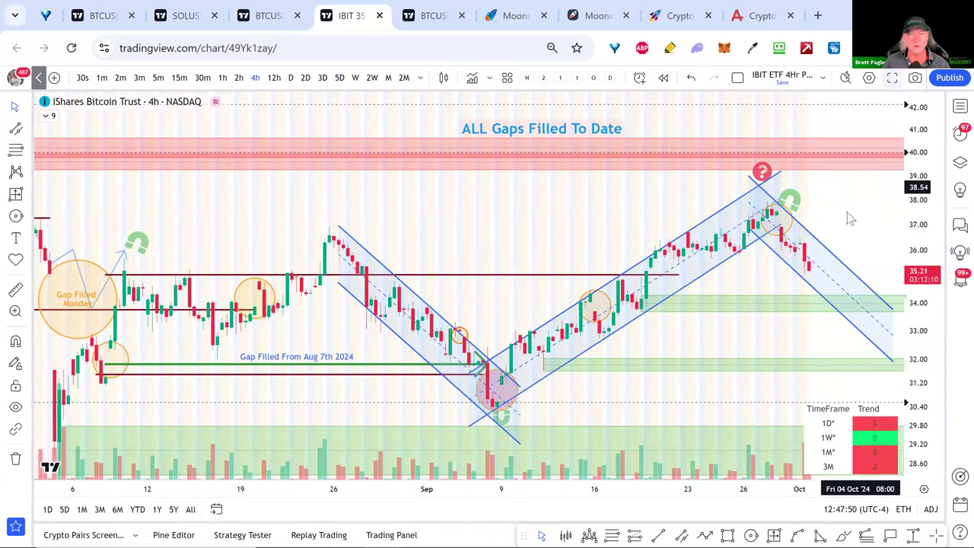
{"action": "left_click_drag", "start_coordinate": [851, 219], "coordinate": [837, 161]}
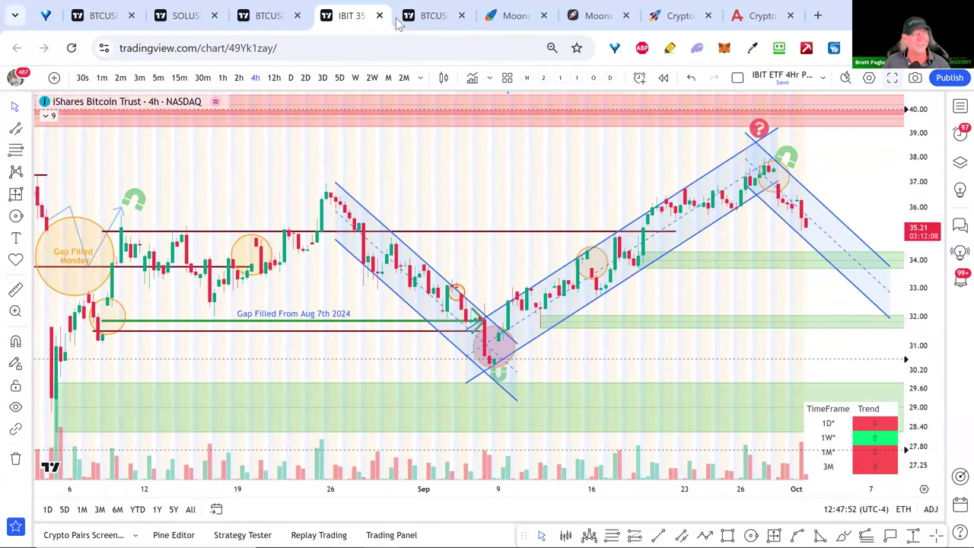
Step: View the weekly BTCUSD chart with the Elliott wave projection and the weekly BTCUSD chart with the measured decline
{"action": "left_click", "coordinate": [425, 20]}
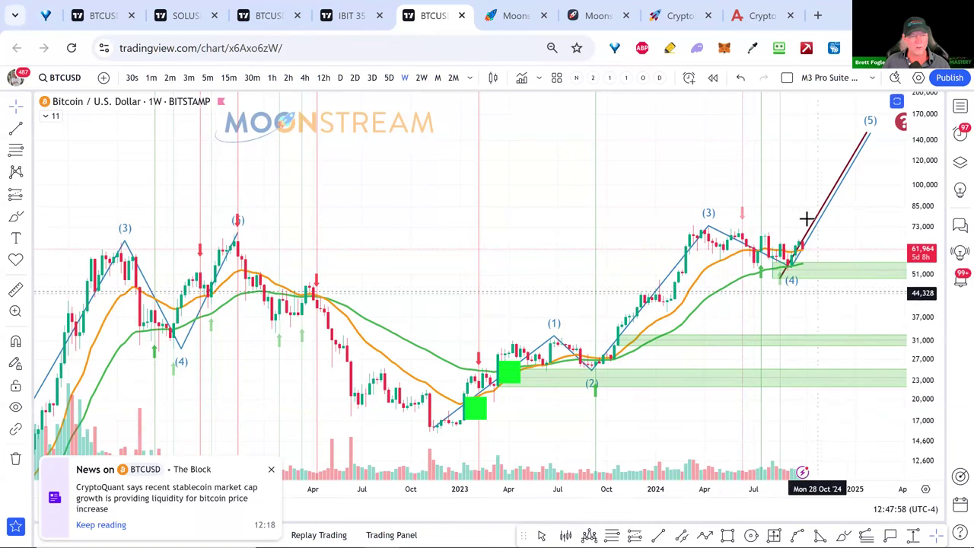
{"action": "scroll", "coordinate": [761, 251], "scroll_direction": "down", "scroll_amount": 2}
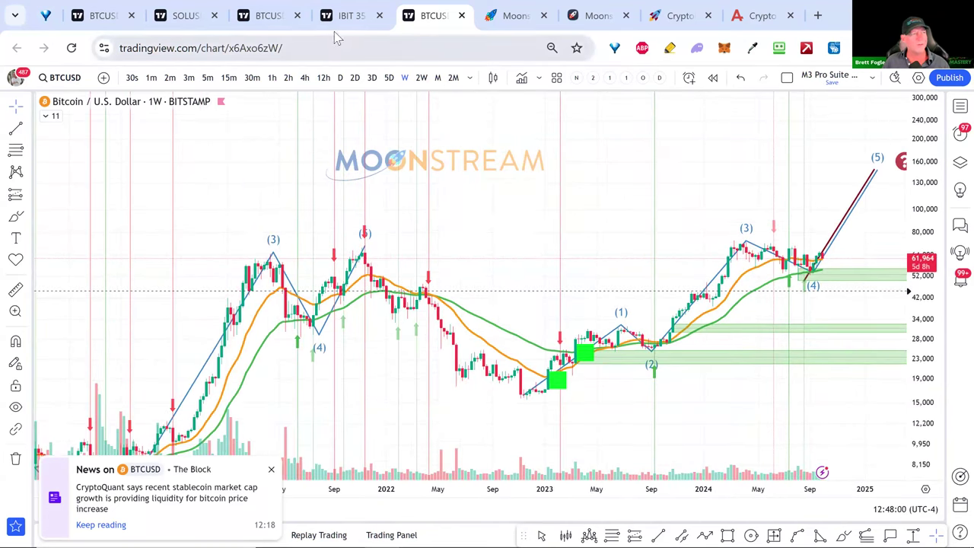
{"action": "left_click", "coordinate": [274, 21]}
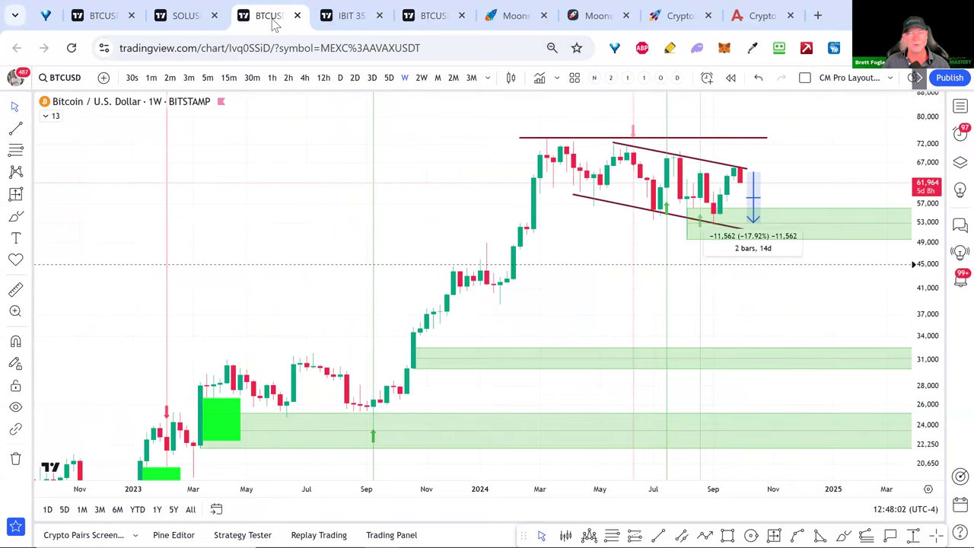
Step: Find the trader's TradingView profile through a web search in a new tab and open the "BTC & Crypto Market Forecast" idea
{"action": "left_click", "coordinate": [817, 15]}
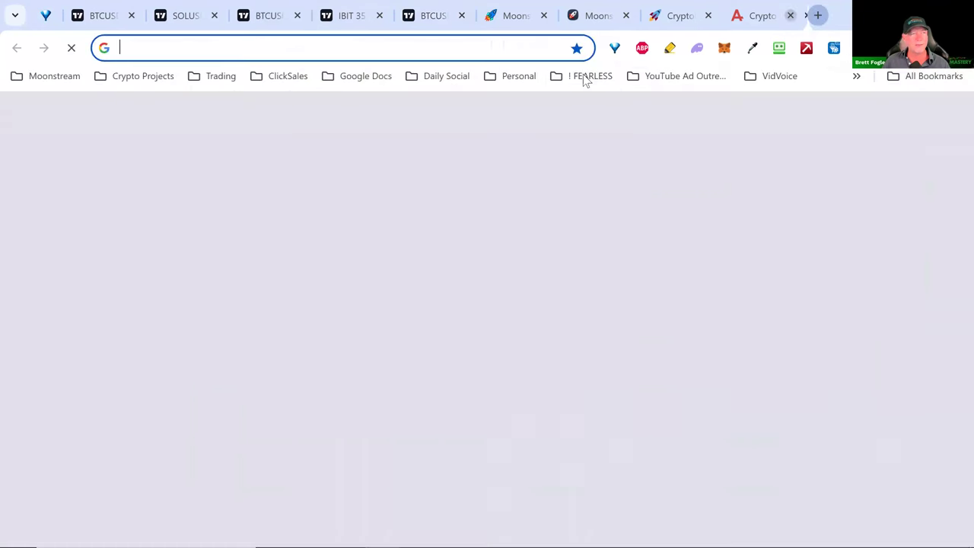
{"action": "left_click", "coordinate": [548, 45]}
{"action": "type", "text": "brett fogle"}
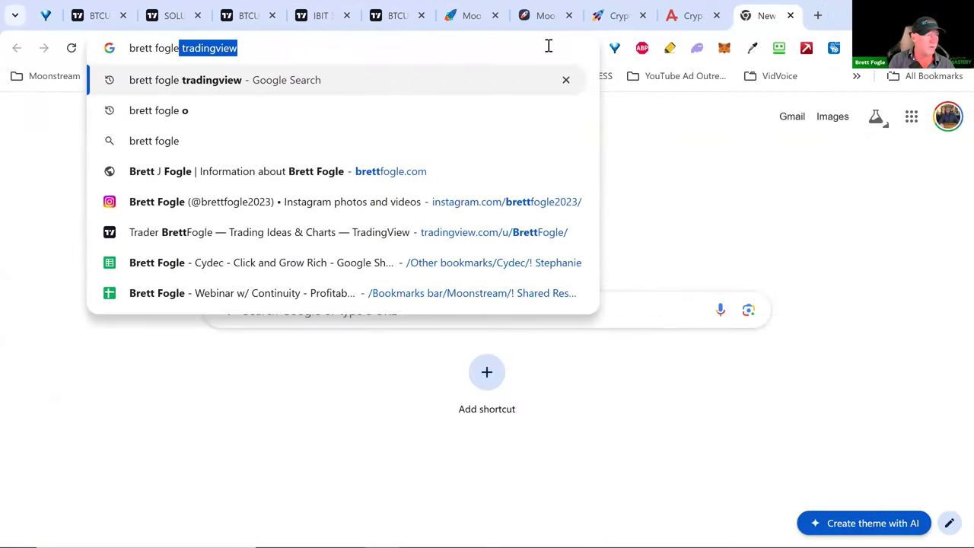
{"action": "key", "text": "Return"}
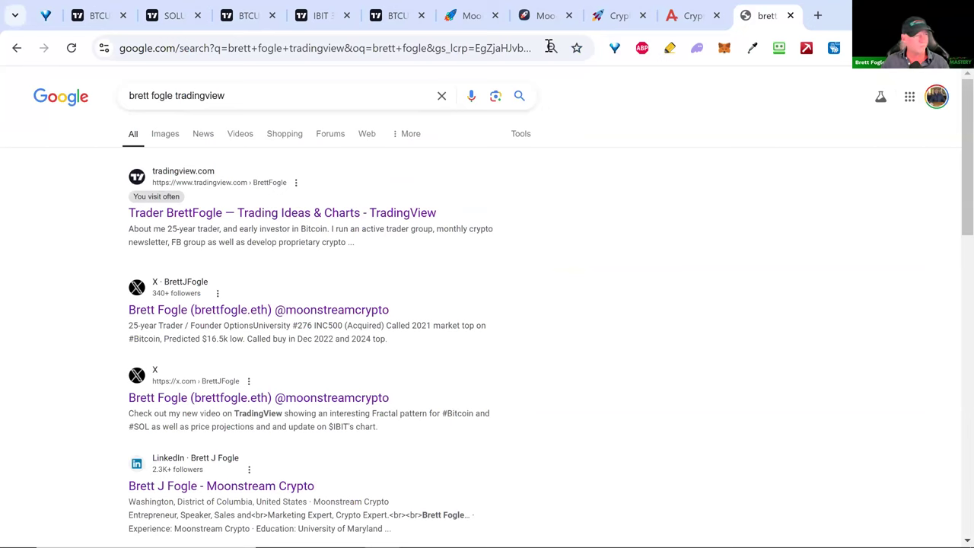
{"action": "left_click", "coordinate": [273, 217]}
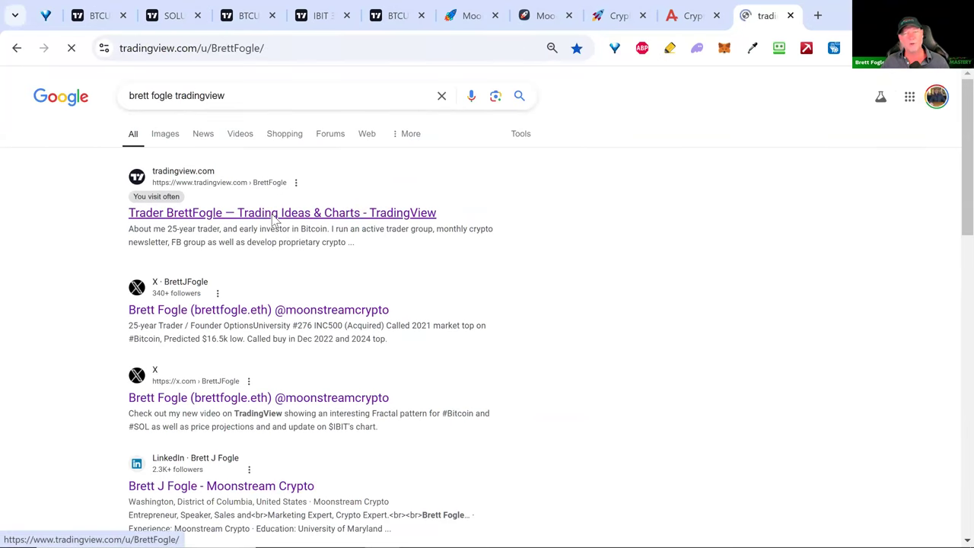
{"action": "scroll", "coordinate": [260, 287], "scroll_direction": "down", "scroll_amount": 4}
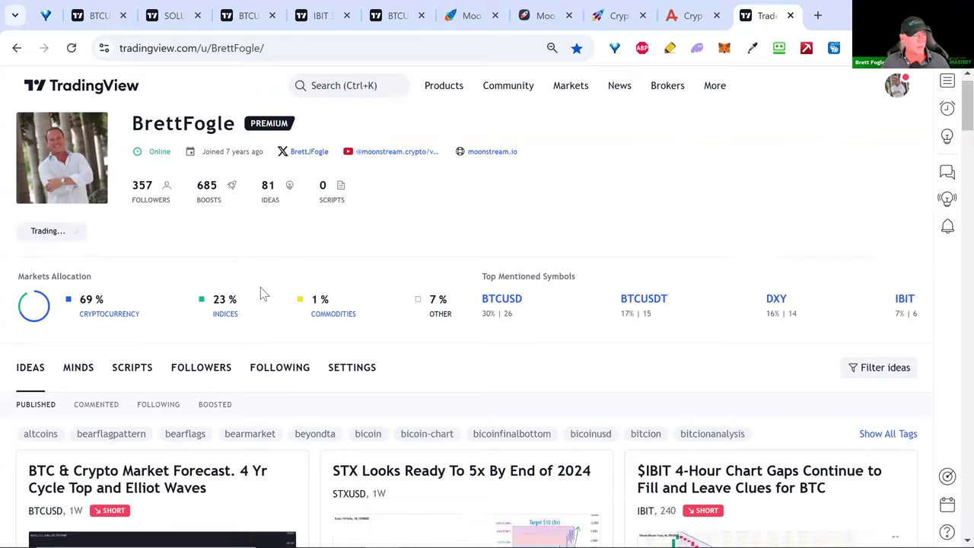
{"action": "left_click", "coordinate": [166, 284]}
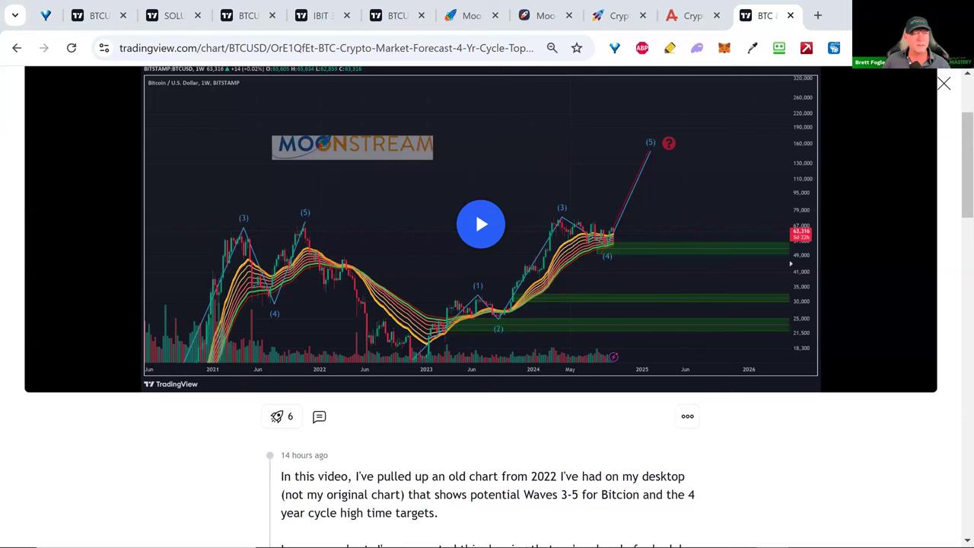
Step: Switch to the Cycle Calendar.png image, view it in a maximized window, and minimize it to return to the forecast idea
{"action": "key", "text": "alt+Tab"}
{"action": "left_click", "coordinate": [830, 71]}
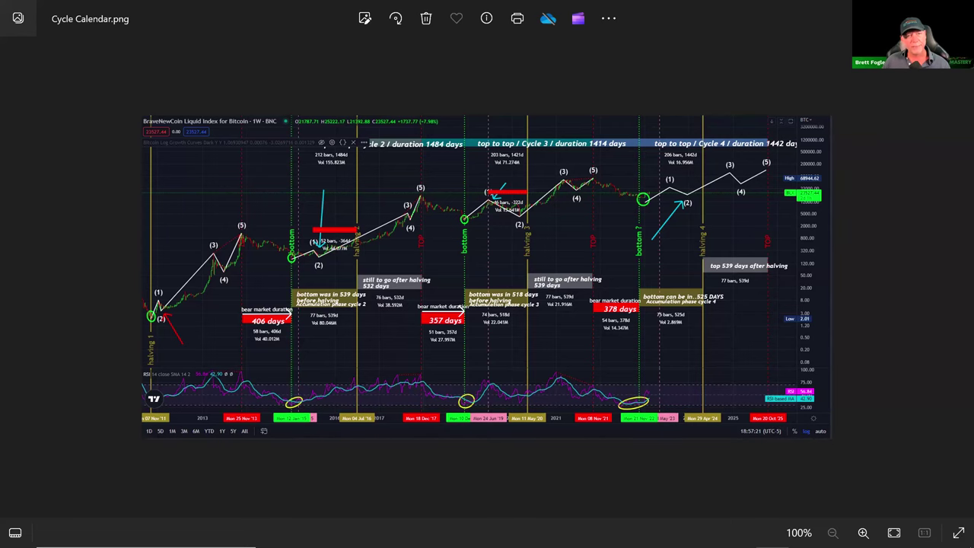
{"action": "left_click", "coordinate": [922, 18]}
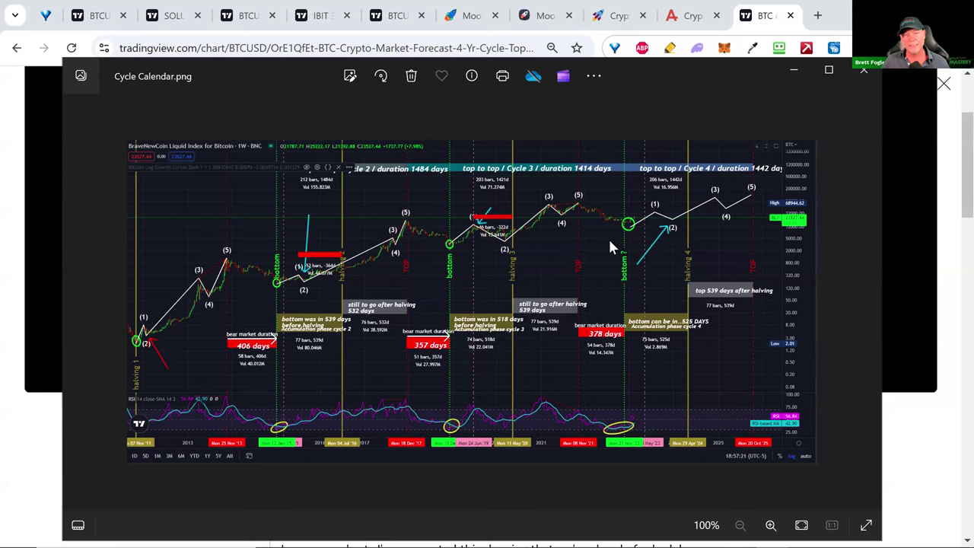
{"action": "left_click", "coordinate": [795, 68]}
Step: Play the video of the published BTC forecast idea and look over the page around it
{"action": "scroll", "coordinate": [591, 224], "scroll_direction": "up", "scroll_amount": 2}
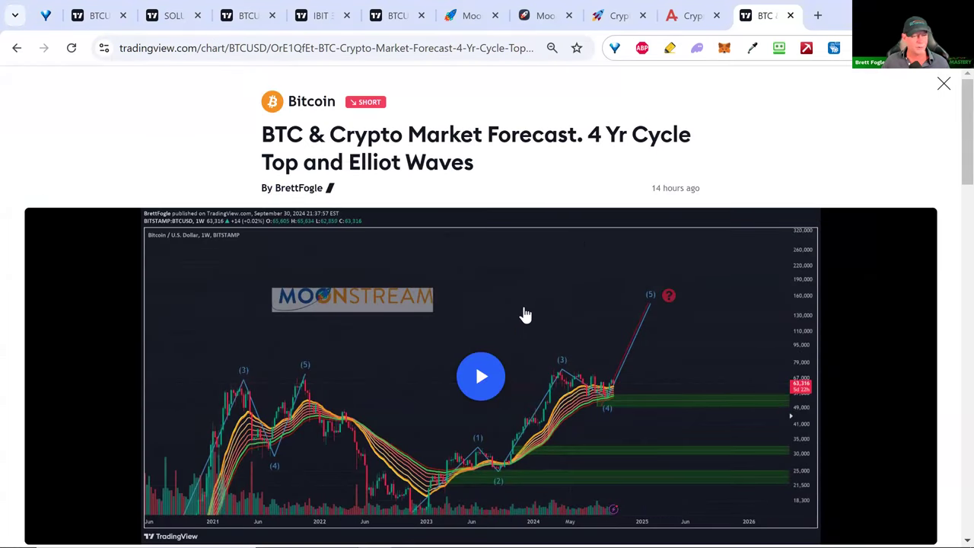
{"action": "left_click", "coordinate": [479, 374]}
{"action": "scroll", "coordinate": [645, 238], "scroll_direction": "down", "scroll_amount": 2}
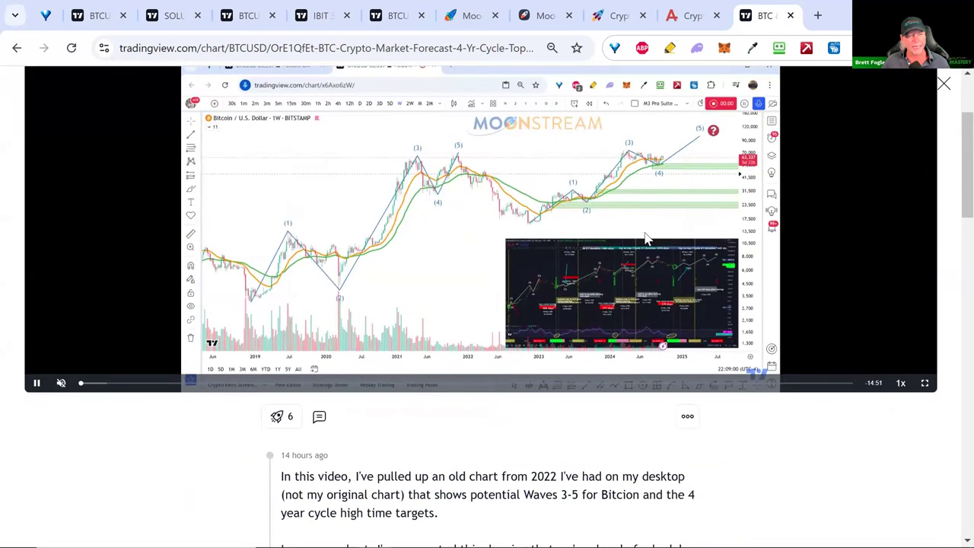
{"action": "scroll", "coordinate": [754, 351], "scroll_direction": "up", "scroll_amount": 2}
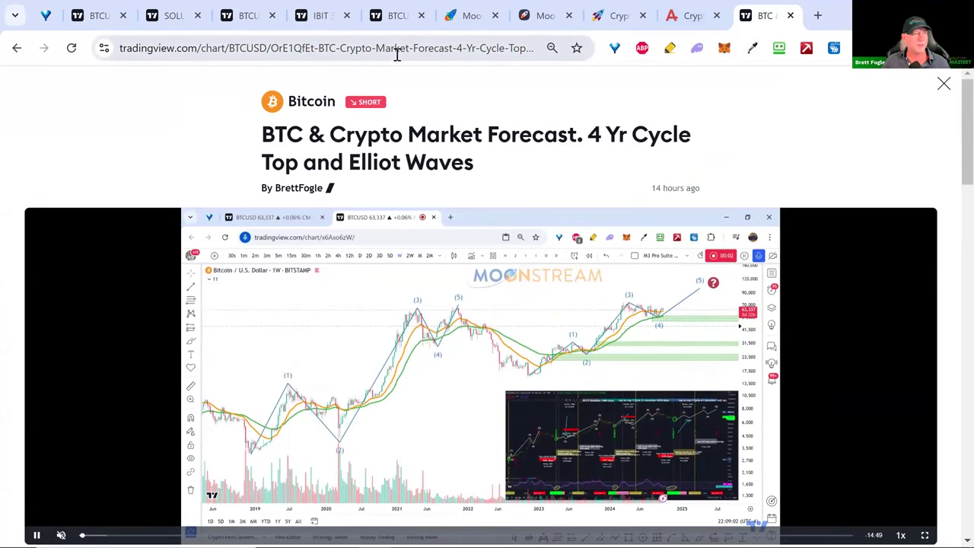
Step: Close the browser tab holding the iShares Bitcoin Trust 4-hour chart and return to the weekly BTCUSD wave chart
{"action": "left_click", "coordinate": [179, 27]}
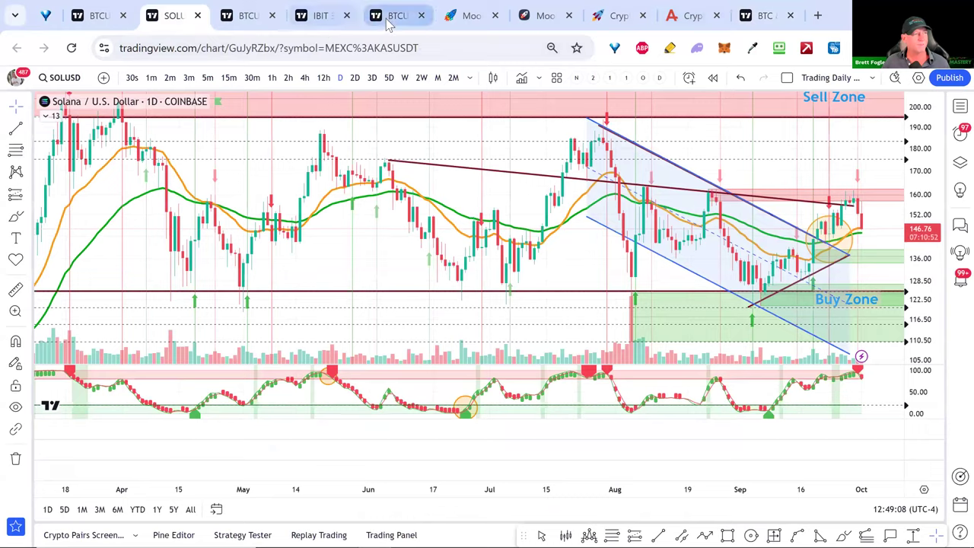
{"action": "left_click", "coordinate": [388, 22]}
{"action": "left_click", "coordinate": [350, 18]}
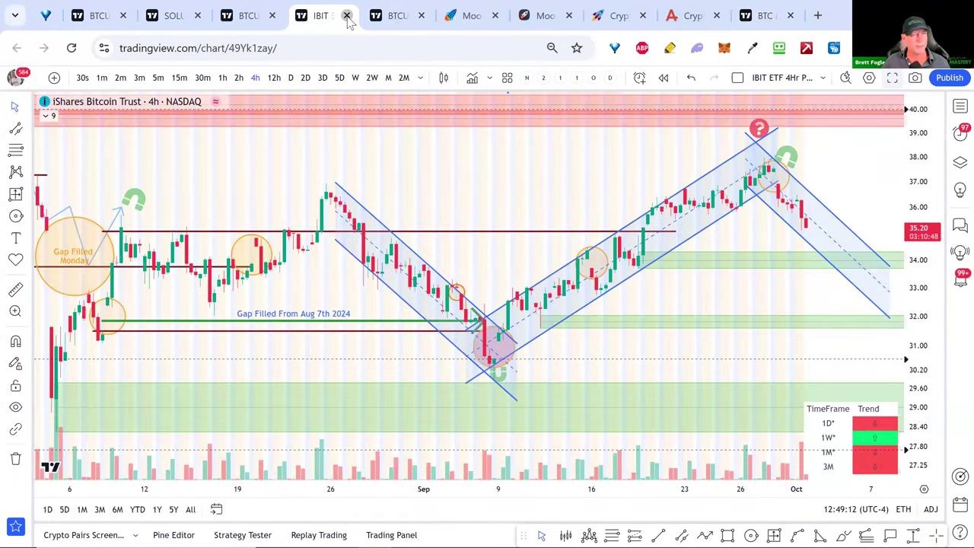
{"action": "left_click", "coordinate": [346, 16]}
{"action": "left_click", "coordinate": [871, 79]}
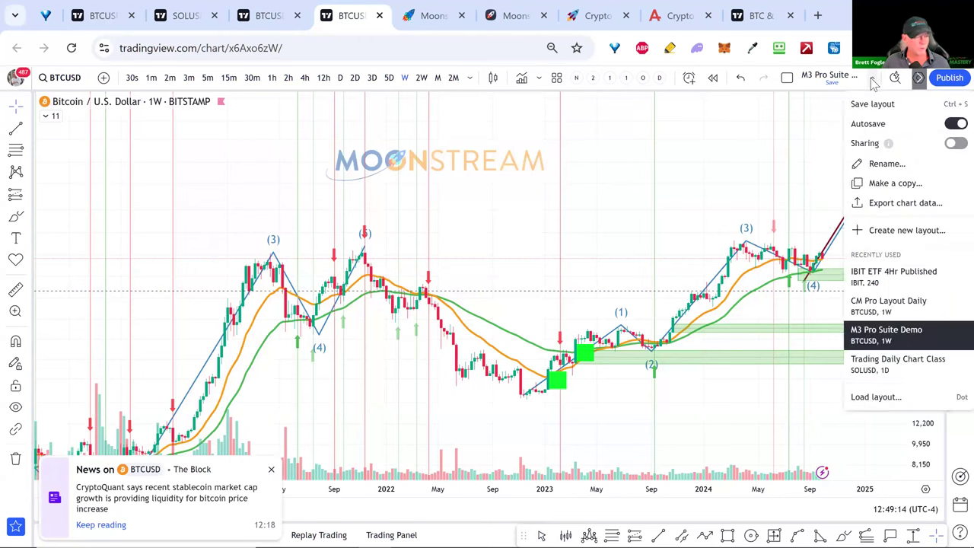
{"action": "left_click", "coordinate": [785, 315]}
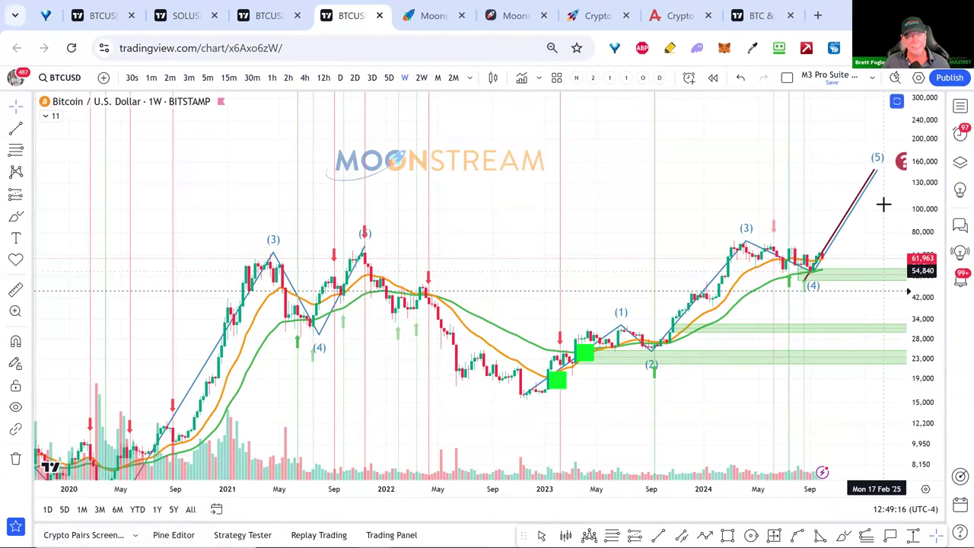
Step: Search the saved chart layouts for "dxy" and open the DXY Daily Chart layout
{"action": "left_click", "coordinate": [872, 78]}
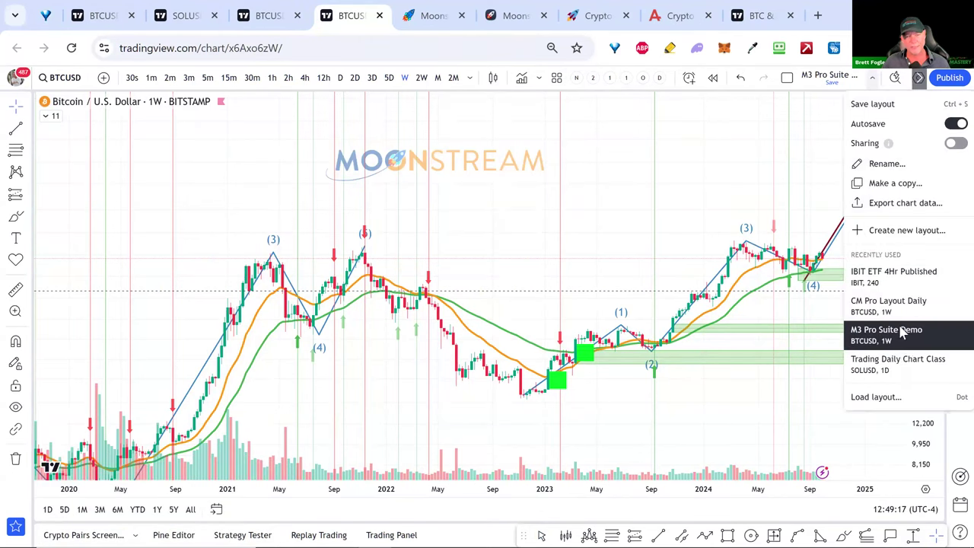
{"action": "left_click", "coordinate": [875, 396]}
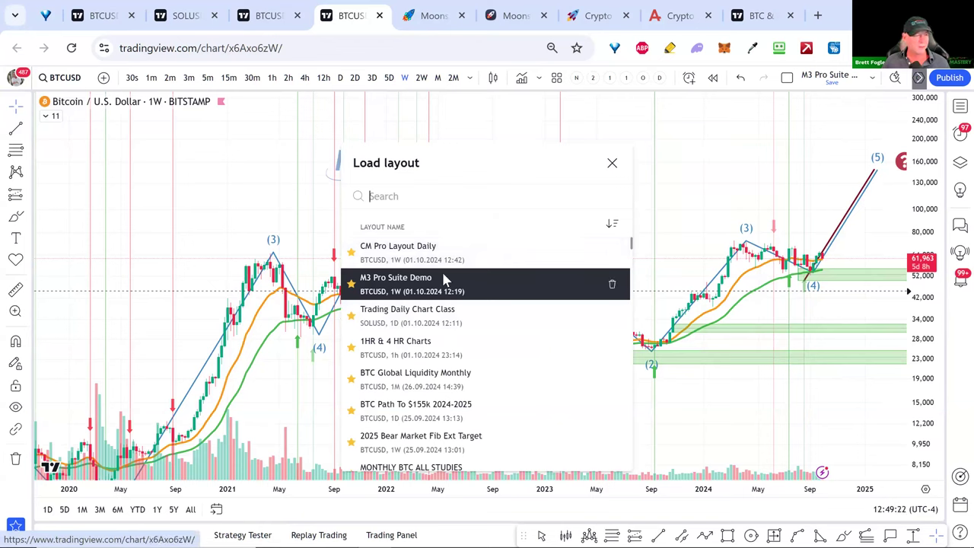
{"action": "type", "text": "dx"}
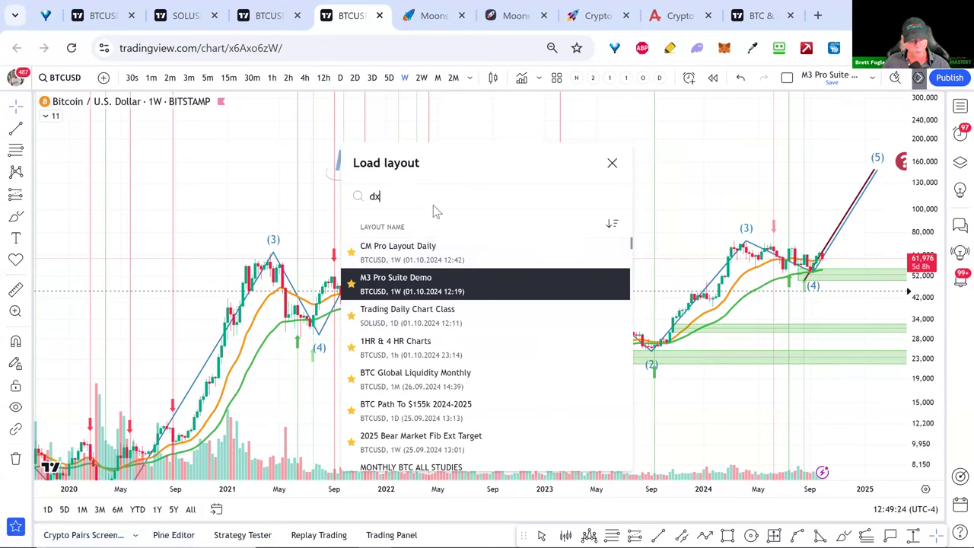
{"action": "type", "text": "y"}
{"action": "left_click", "coordinate": [403, 249]}
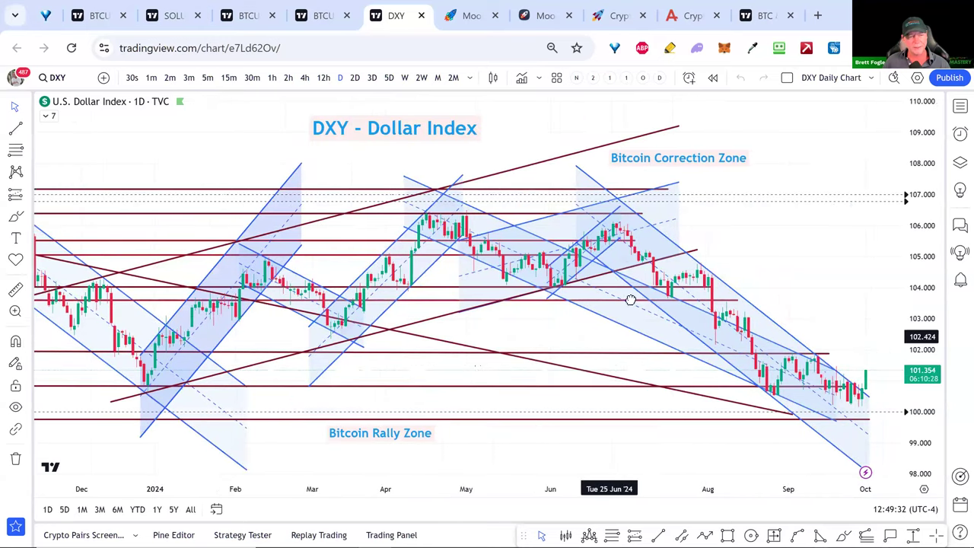
Step: Extend the two descending channels starting in April and June 2024 to early October 2024, and raise the April channel's upper line
{"action": "scroll", "coordinate": [628, 300], "scroll_direction": "down", "scroll_amount": 3}
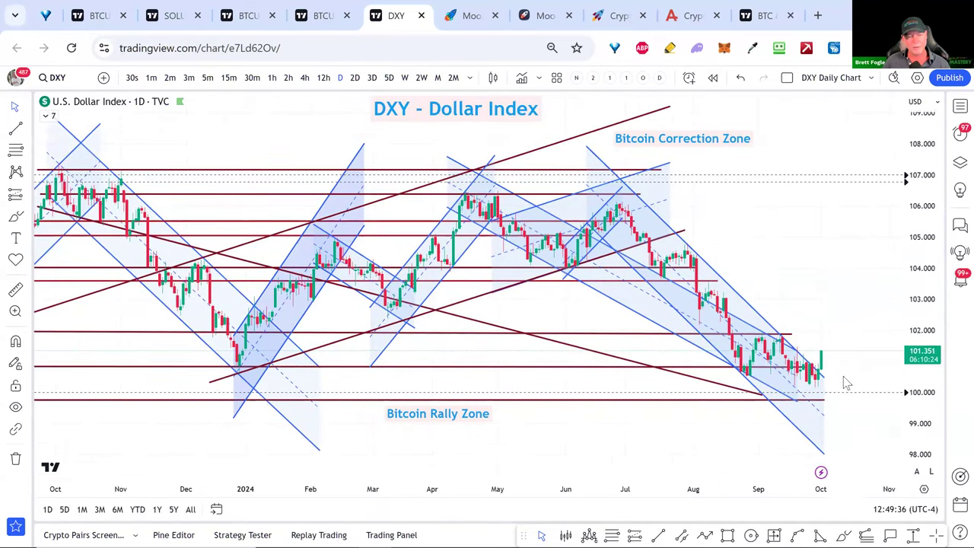
{"action": "left_click_drag", "start_coordinate": [828, 388], "coordinate": [833, 387]}
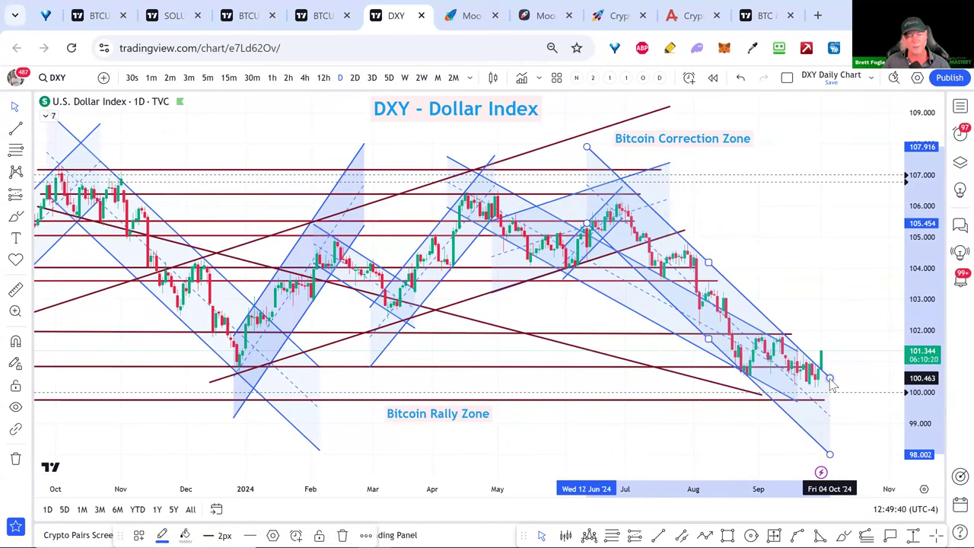
{"action": "mouse_move", "coordinate": [800, 361]}
{"action": "left_mouse_down"}
{"action": "mouse_move", "coordinate": [832, 370]}
{"action": "mouse_move", "coordinate": [825, 366]}
{"action": "left_mouse_up"}
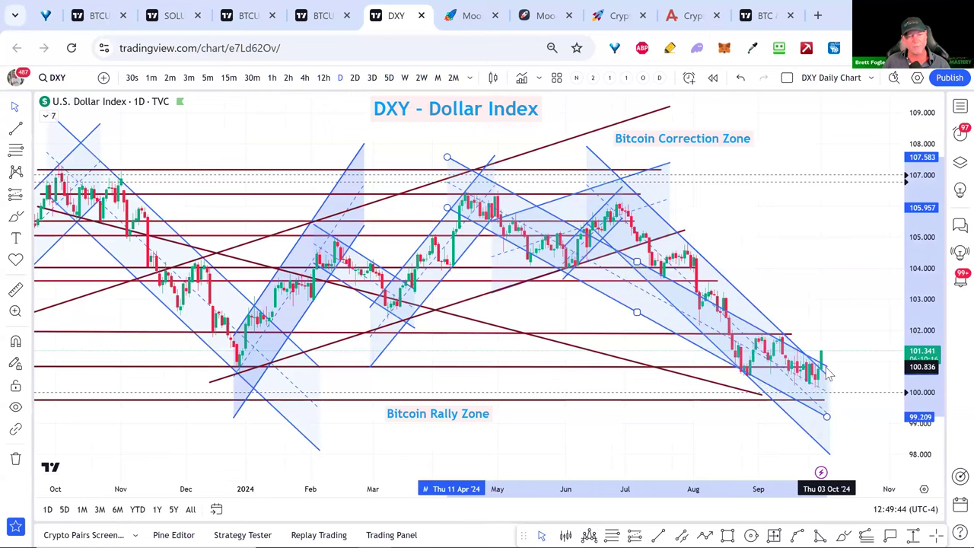
{"action": "left_click_drag", "start_coordinate": [641, 254], "coordinate": [641, 258]}
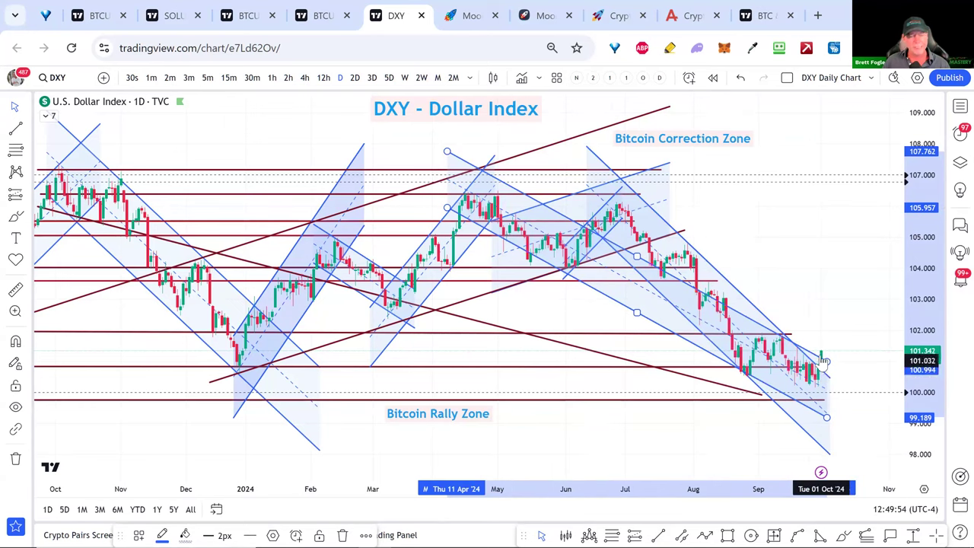
Step: Extend the horizontal line near 102 to early October 2024 and inspect the support line from the July 2023 low
{"action": "scroll", "coordinate": [813, 312], "scroll_direction": "up", "scroll_amount": 2}
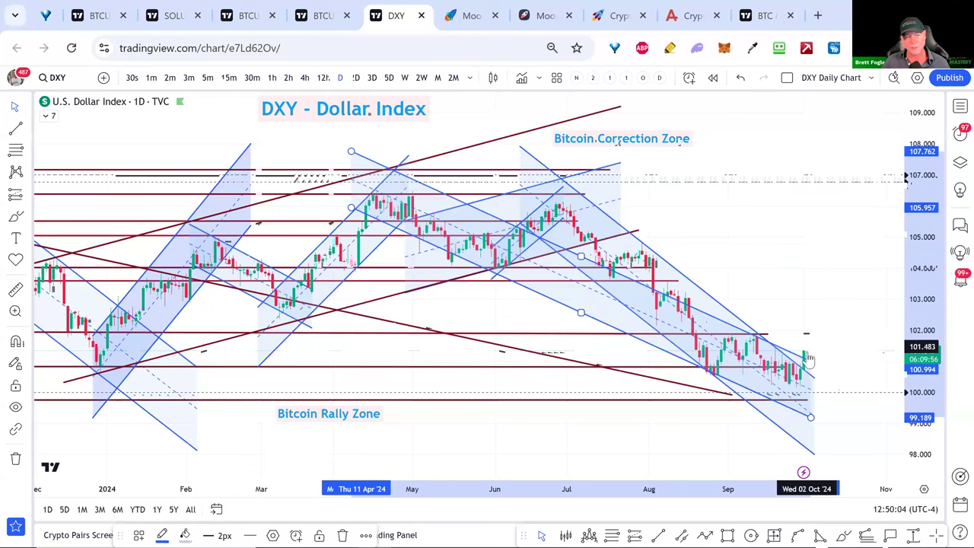
{"action": "left_click_drag", "start_coordinate": [806, 333], "coordinate": [814, 330]}
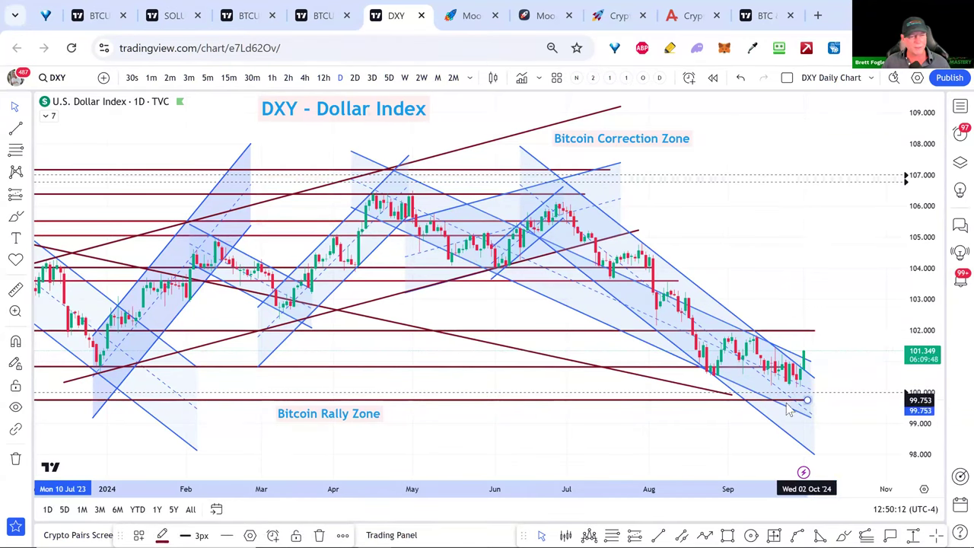
{"action": "scroll", "coordinate": [776, 406], "scroll_direction": "down", "scroll_amount": 3}
{"action": "scroll", "coordinate": [565, 448], "scroll_direction": "down", "scroll_amount": 3}
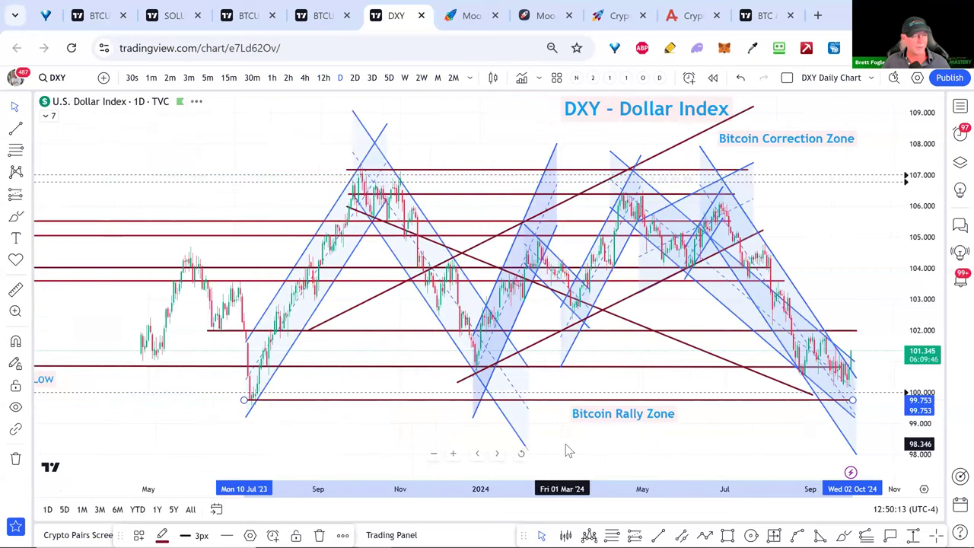
{"action": "scroll", "coordinate": [268, 405], "scroll_direction": "down", "scroll_amount": 3}
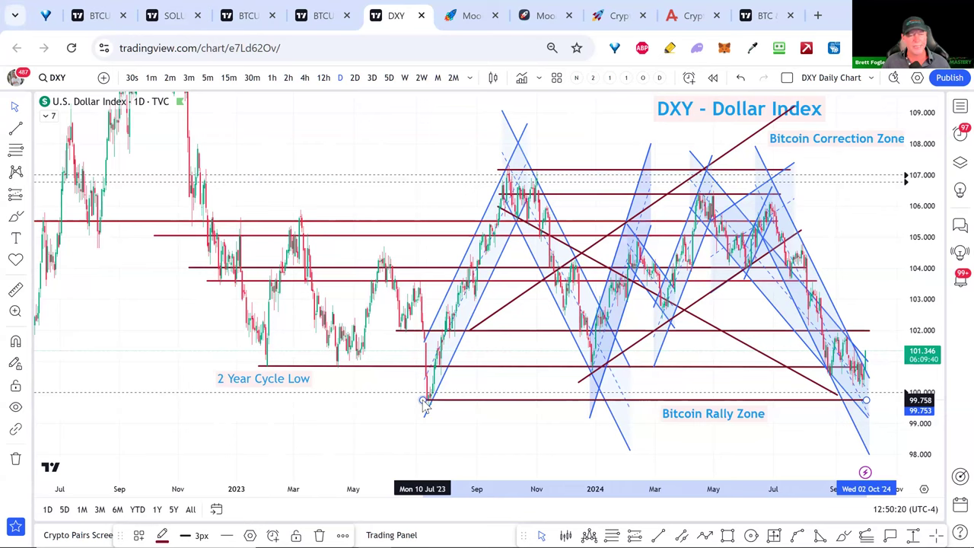
{"action": "scroll", "coordinate": [672, 423], "scroll_direction": "right", "scroll_amount": 10}
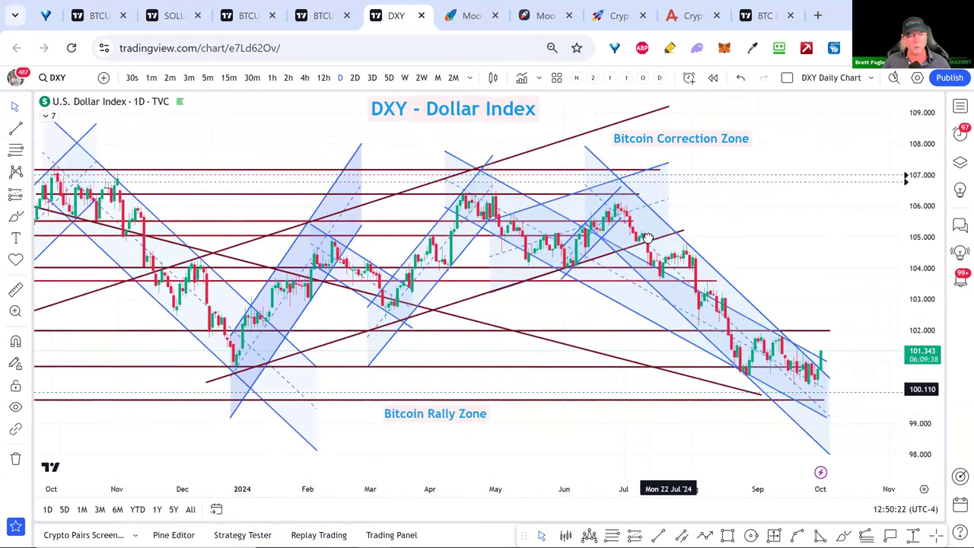
Step: Move the "Bitcoin Rally Zone" label to late July 2024 near 99 and the "Super Bitcoin Rally Zone" label to early September near 96.8
{"action": "scroll", "coordinate": [646, 239], "scroll_direction": "down", "scroll_amount": 5}
{"action": "left_click_drag", "start_coordinate": [421, 265], "coordinate": [716, 283]}
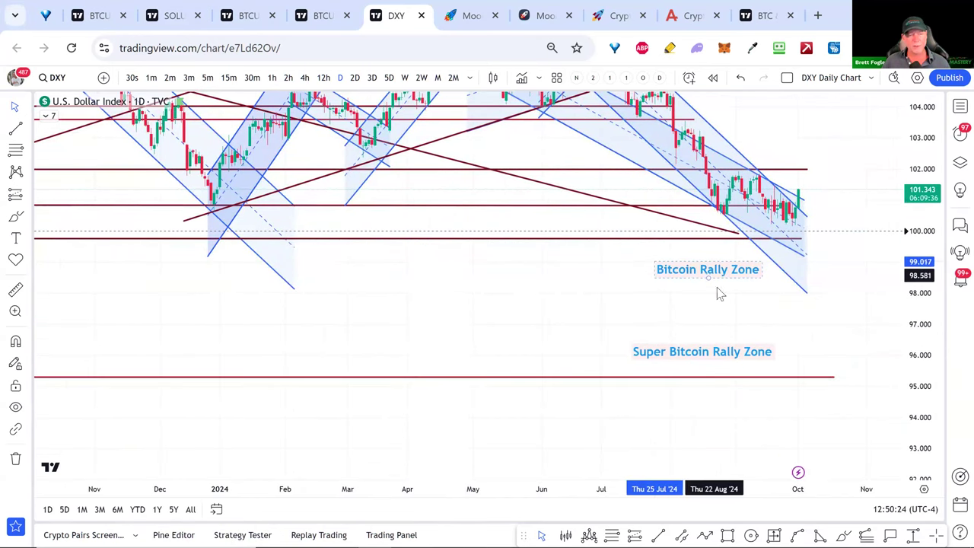
{"action": "left_click_drag", "start_coordinate": [760, 353], "coordinate": [811, 345]}
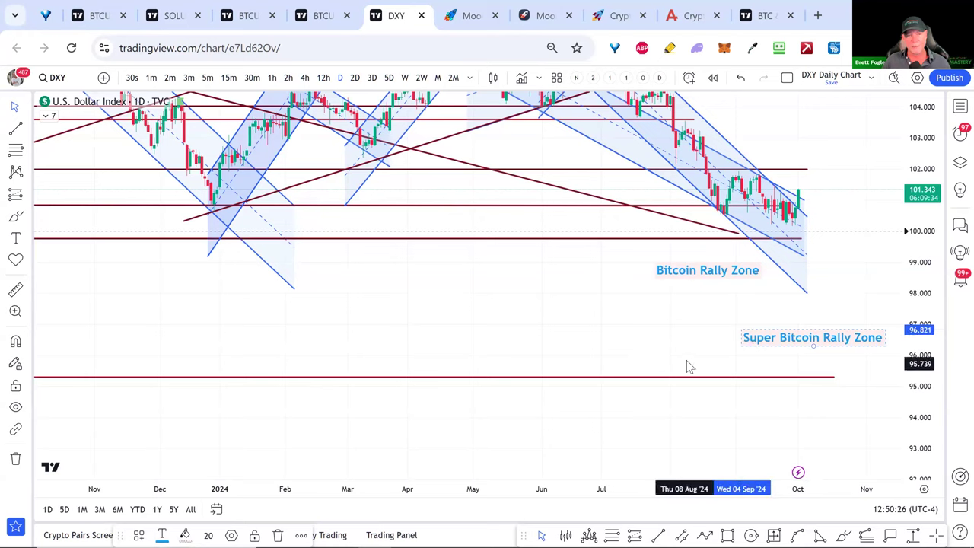
Step: Examine the latest DXY candles against the descending channels, the 102 line and the Bitcoin correction and rally zones
{"action": "scroll", "coordinate": [578, 444], "scroll_direction": "right", "scroll_amount": 5}
{"action": "scroll", "coordinate": [578, 443], "scroll_direction": "up", "scroll_amount": 5}
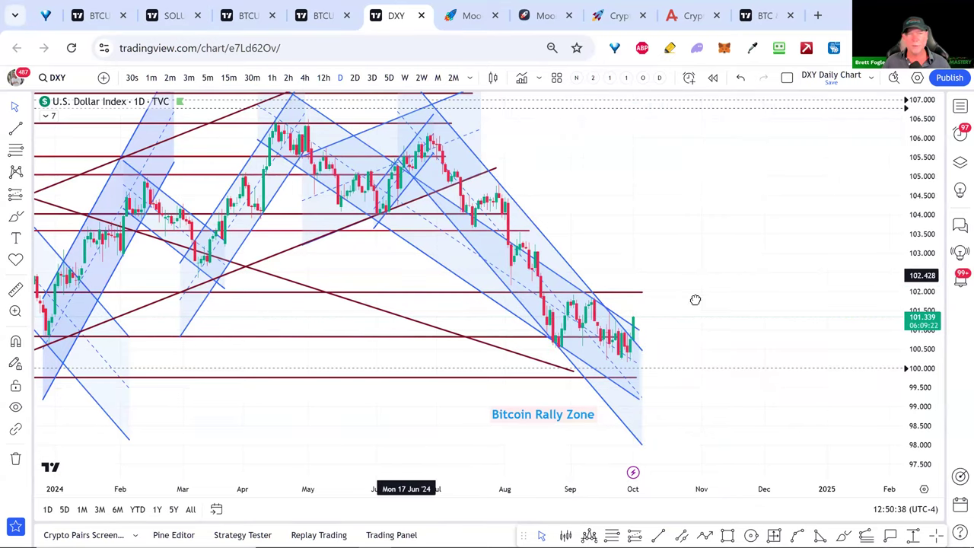
{"action": "scroll", "coordinate": [694, 304], "scroll_direction": "left", "scroll_amount": 5}
{"action": "scroll", "coordinate": [664, 342], "scroll_direction": "right", "scroll_amount": 5}
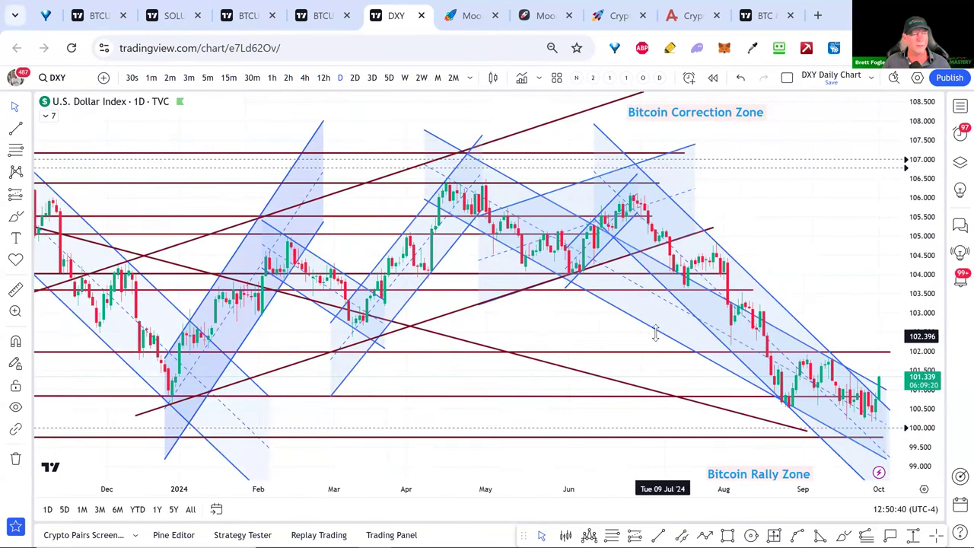
{"action": "scroll", "coordinate": [567, 327], "scroll_direction": "right", "scroll_amount": 3}
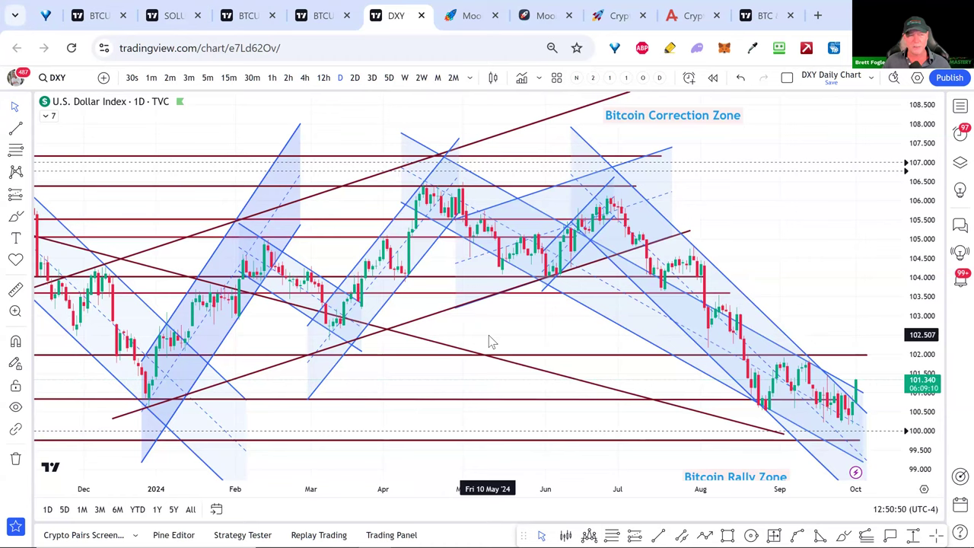
{"action": "scroll", "coordinate": [608, 285], "scroll_direction": "left", "scroll_amount": 2}
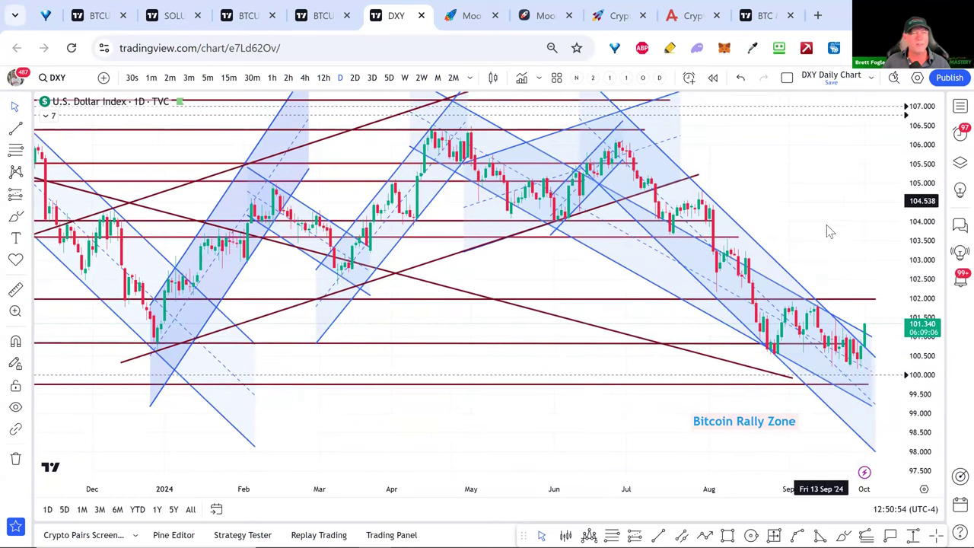
{"action": "scroll", "coordinate": [756, 274], "scroll_direction": "left", "scroll_amount": 2}
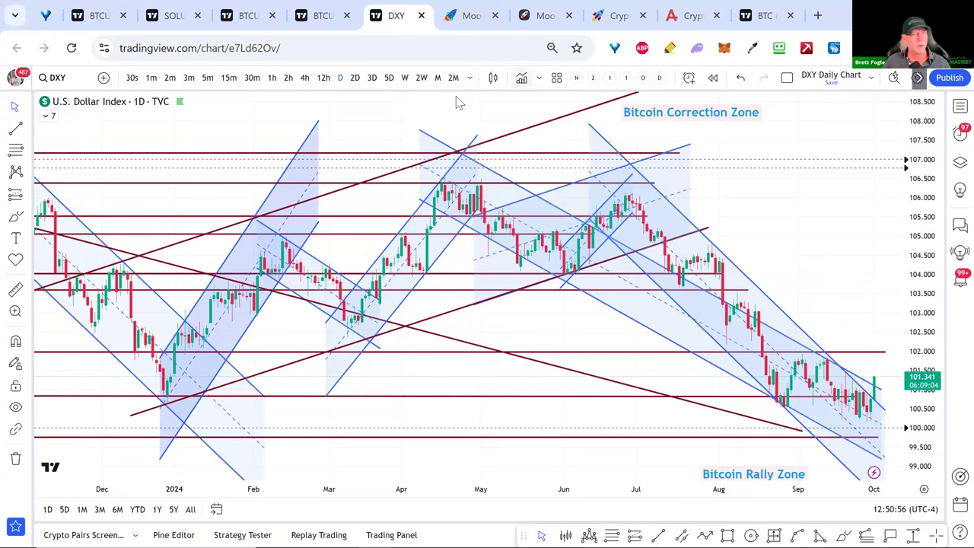
Step: Return to the weekly BTCUSD wave chart and examine the embedded halving-cycle image at large size, shifting it to show its timeline
{"action": "left_click", "coordinate": [320, 26]}
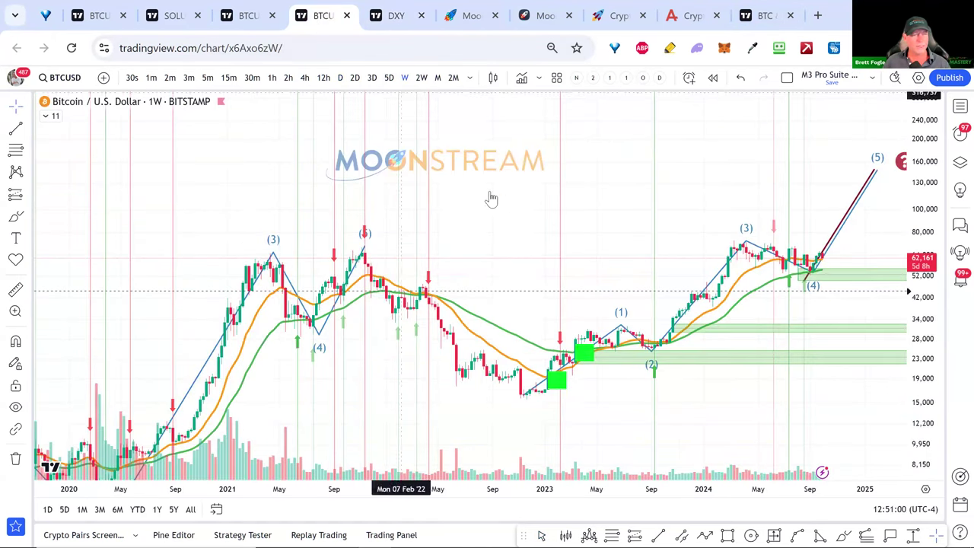
{"action": "scroll", "coordinate": [678, 278], "scroll_direction": "down", "scroll_amount": 2}
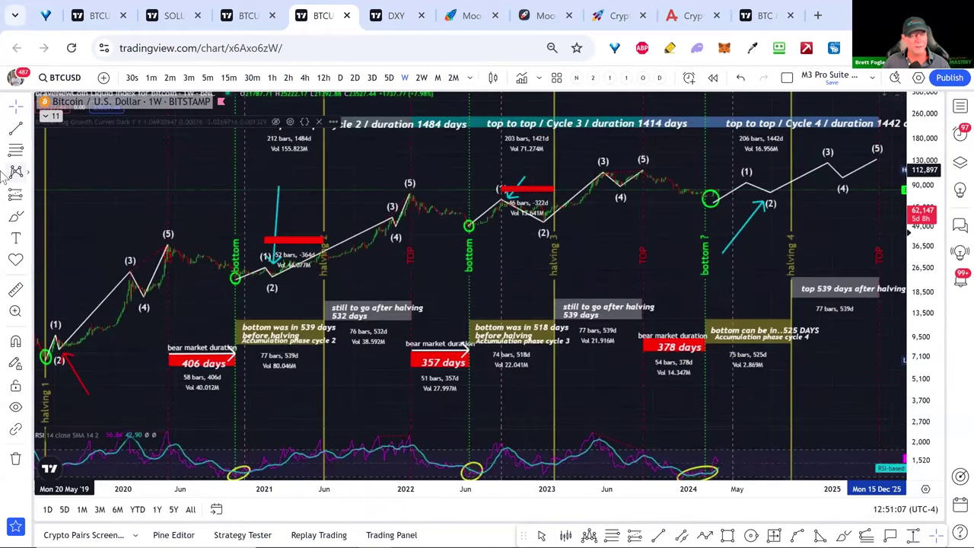
{"action": "left_click", "coordinate": [744, 173]}
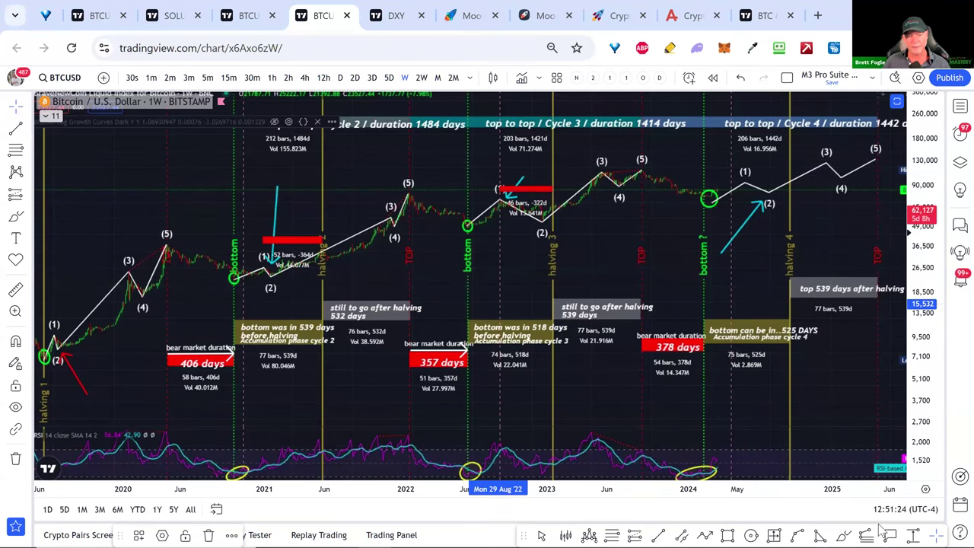
{"action": "scroll", "coordinate": [903, 449], "scroll_direction": "down", "scroll_amount": 2}
{"action": "left_click_drag", "start_coordinate": [903, 449], "coordinate": [828, 464]}
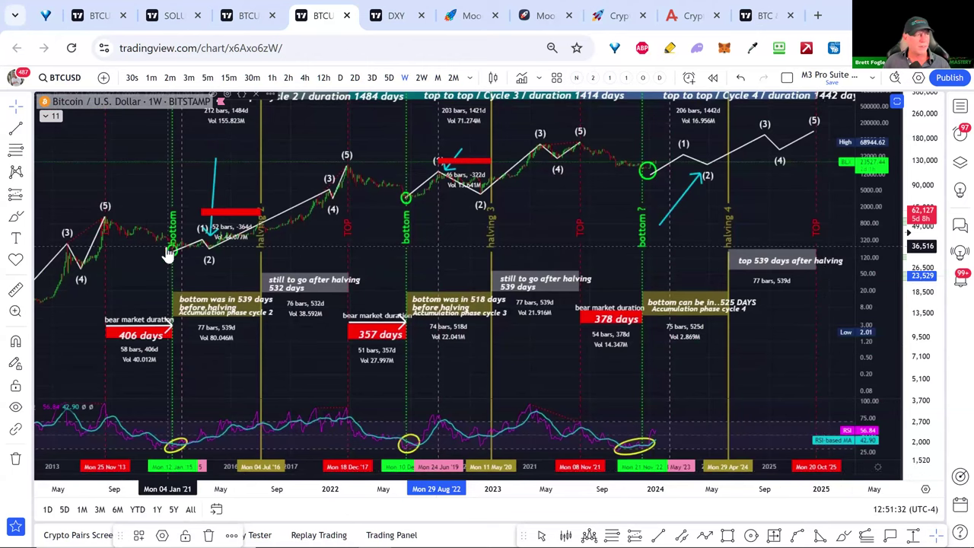
{"action": "scroll", "coordinate": [276, 456], "scroll_direction": "right", "scroll_amount": 2}
Step: Shrink the halving-cycle image, place it below the price candles, and bring the wave (5) projection back into view
{"action": "scroll", "coordinate": [630, 420], "scroll_direction": "left", "scroll_amount": 5}
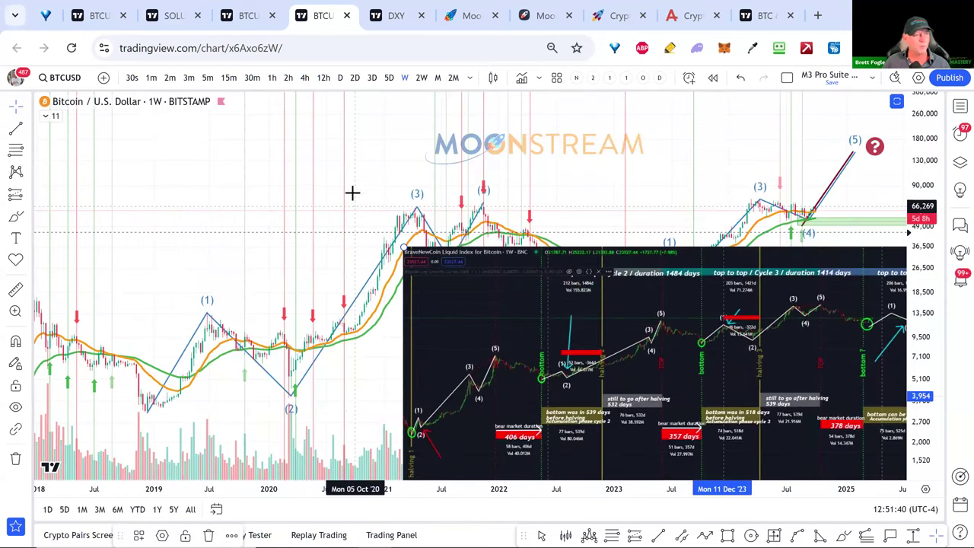
{"action": "mouse_move", "coordinate": [458, 234]}
{"action": "left_mouse_down"}
{"action": "mouse_move", "coordinate": [261, 215]}
{"action": "mouse_move", "coordinate": [274, 217]}
{"action": "left_mouse_up"}
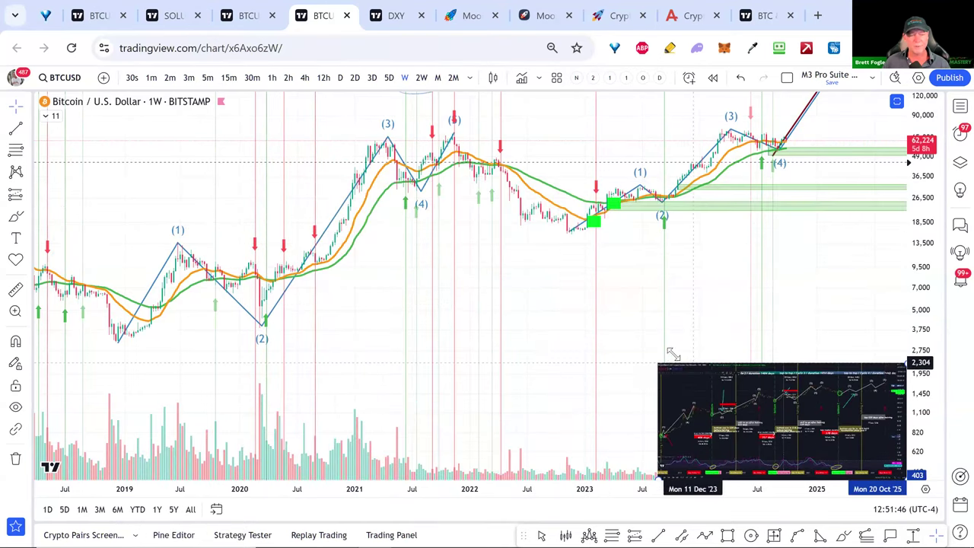
{"action": "scroll", "coordinate": [829, 270], "scroll_direction": "up", "scroll_amount": 3}
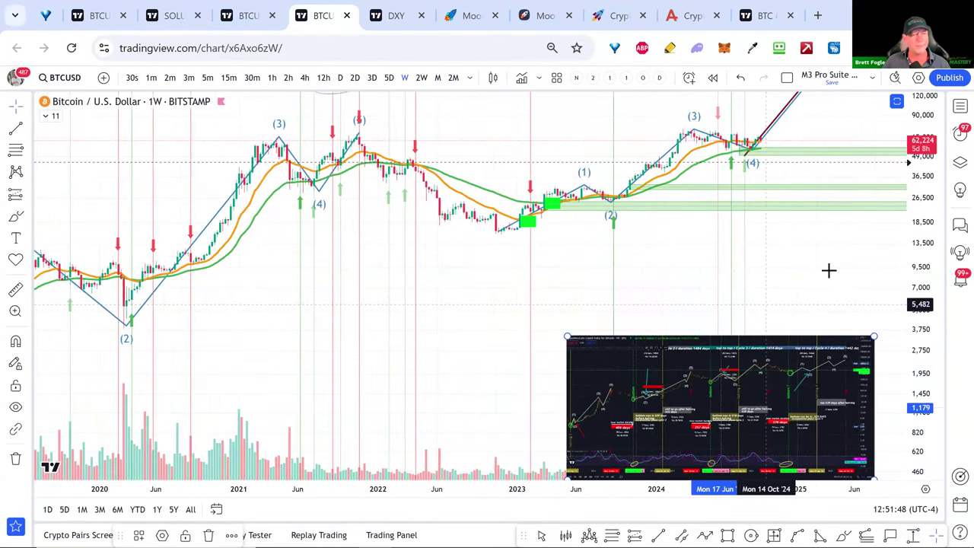
{"action": "mouse_move", "coordinate": [916, 312]}
{"action": "left_mouse_down"}
{"action": "mouse_move", "coordinate": [913, 342]}
{"action": "mouse_move", "coordinate": [913, 304]}
{"action": "left_mouse_up"}
{"action": "left_click_drag", "start_coordinate": [700, 305], "coordinate": [732, 338]}
{"action": "scroll", "coordinate": [732, 338], "scroll_direction": "up", "scroll_amount": 4}
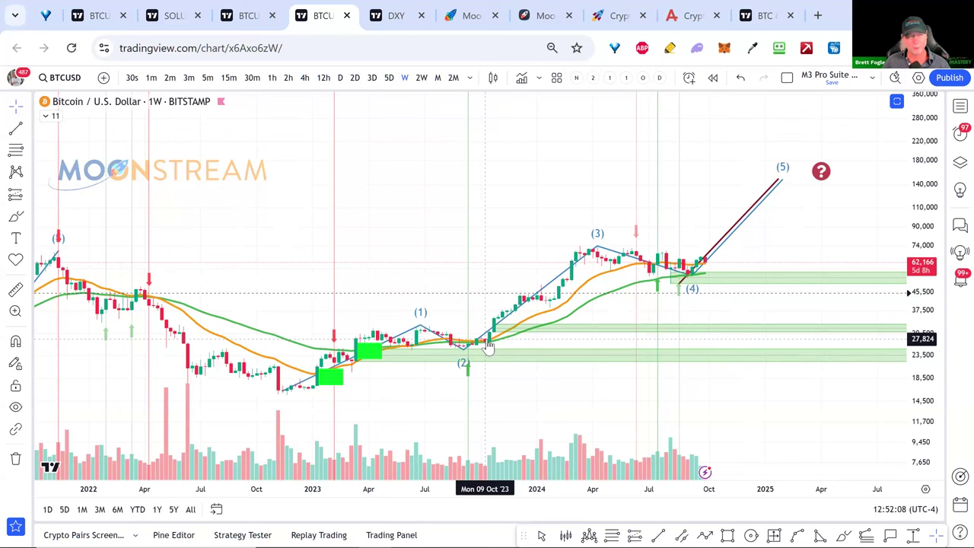
Step: Switch to the Moonstream homepage, look over the service cards, and open the Retire Rich Inner Circle information in a new tab
{"action": "left_click", "coordinate": [465, 22]}
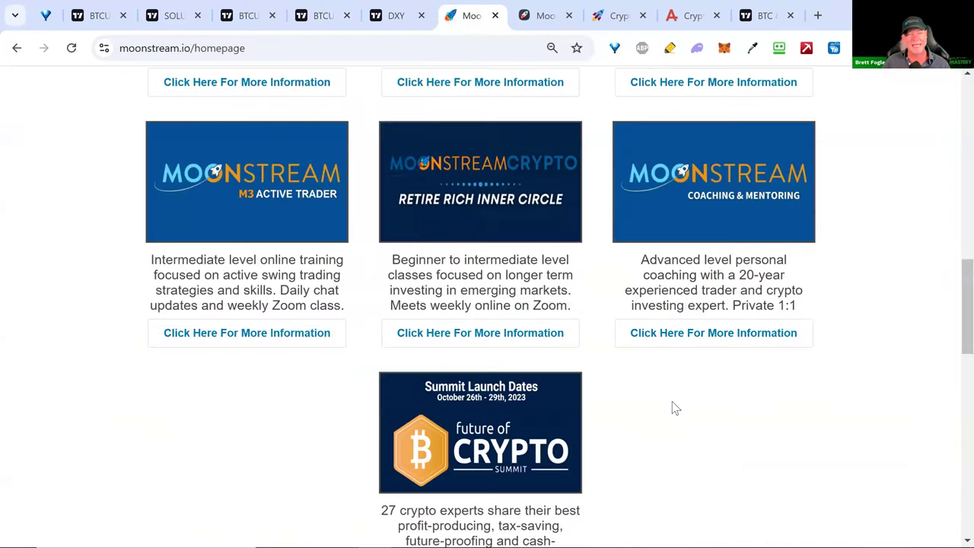
{"action": "scroll", "coordinate": [671, 407], "scroll_direction": "up", "scroll_amount": 3}
{"action": "scroll", "coordinate": [671, 407], "scroll_direction": "down", "scroll_amount": 1}
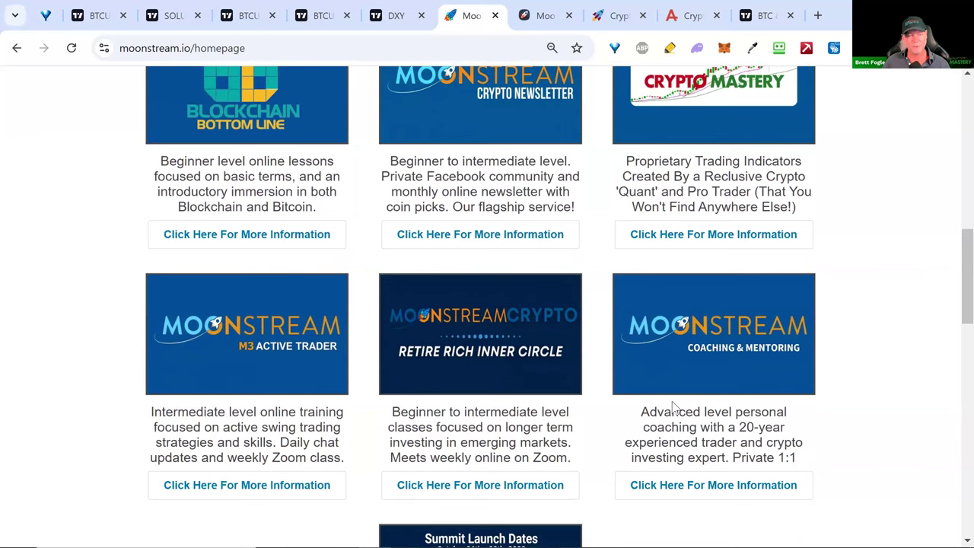
{"action": "scroll", "coordinate": [952, 274], "scroll_direction": "up", "scroll_amount": 1}
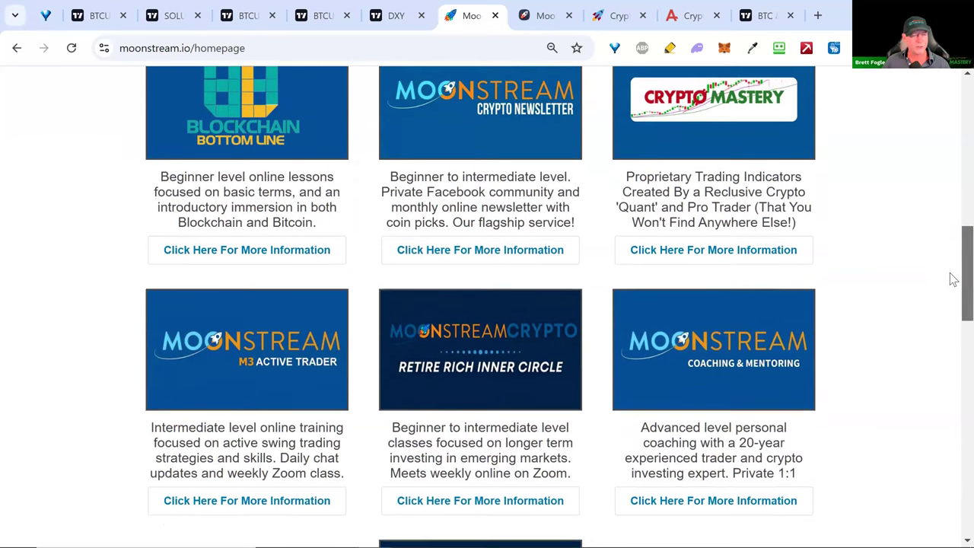
{"action": "scroll", "coordinate": [502, 361], "scroll_direction": "down", "scroll_amount": 1}
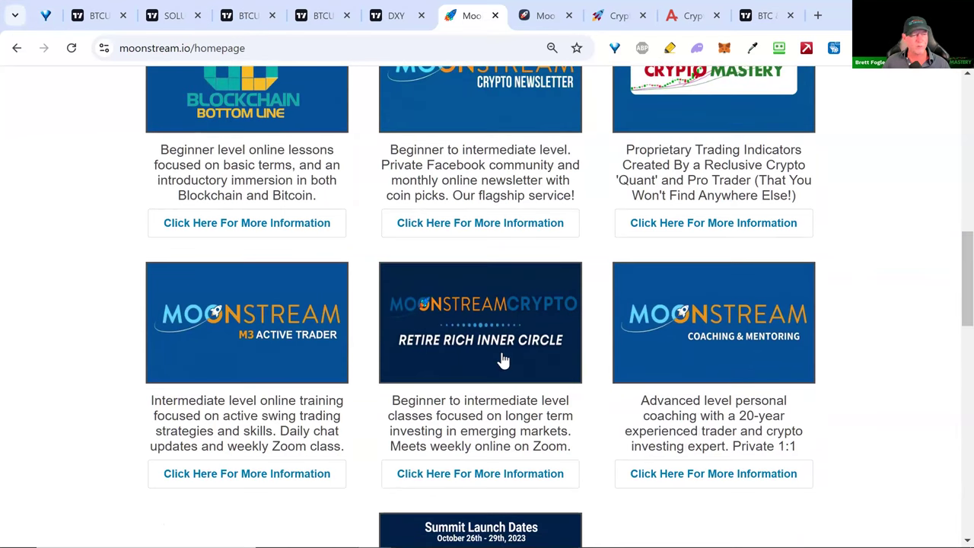
{"action": "right_click", "coordinate": [501, 476]}
{"action": "key", "text": "t"}
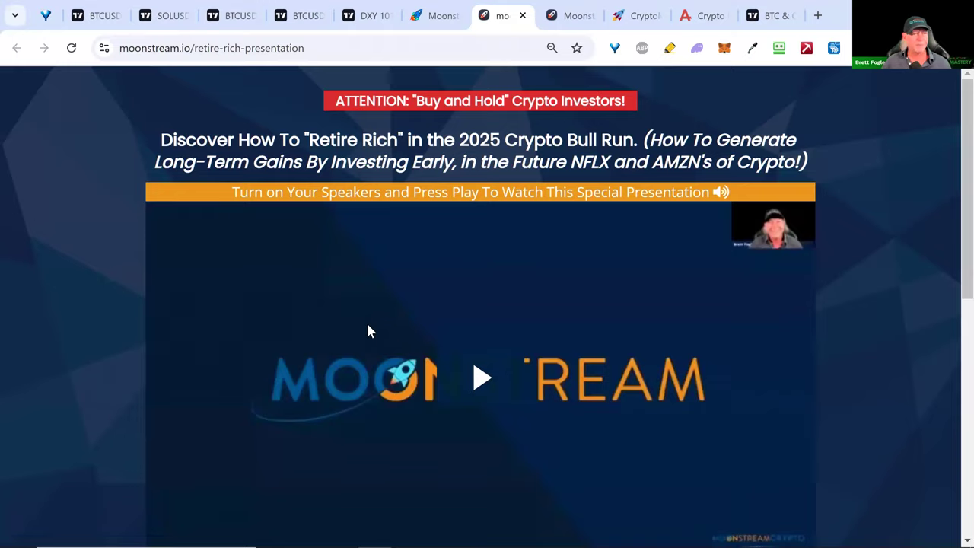
Step: Look over the Retire Rich presentation page down to its enrolment, highlight reel and winning trades links
{"action": "scroll", "coordinate": [368, 330], "scroll_direction": "down", "scroll_amount": 3}
{"action": "scroll", "coordinate": [367, 330], "scroll_direction": "up", "scroll_amount": 2}
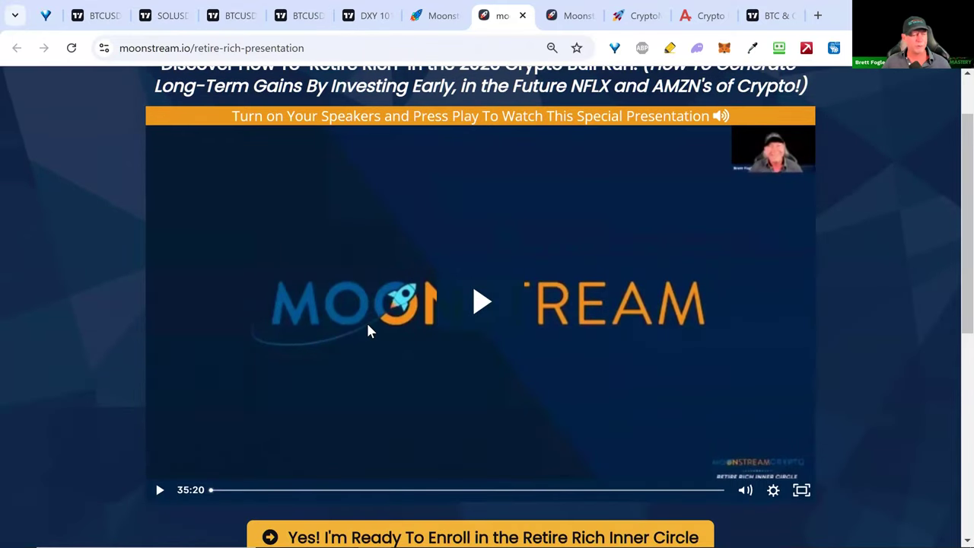
{"action": "scroll", "coordinate": [367, 330], "scroll_direction": "down", "scroll_amount": 3}
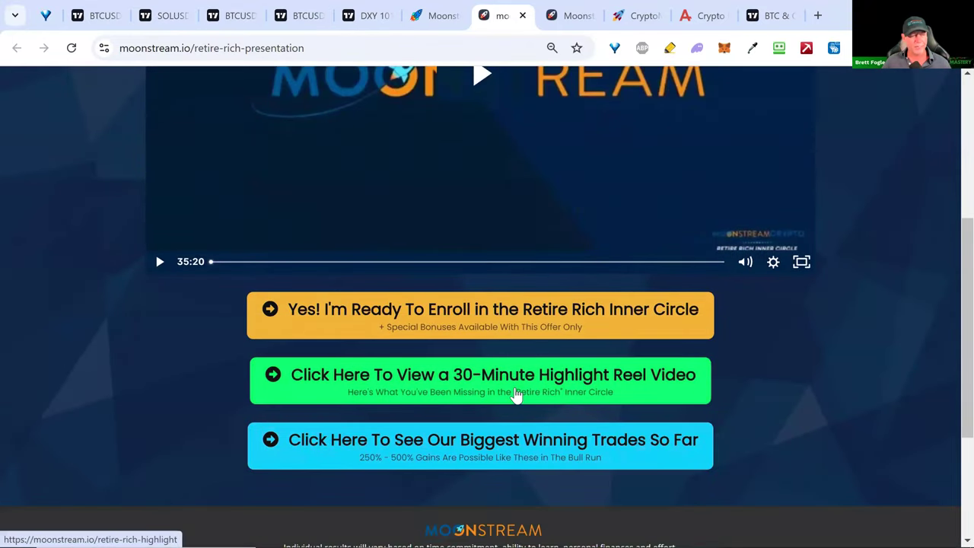
Step: Open the biggest winning trades page and review the FIL, RNDR and INJ examples, highlighting the INJ "$5,000 into $28,400 in 159 Days!" claim
{"action": "left_click", "coordinate": [436, 447]}
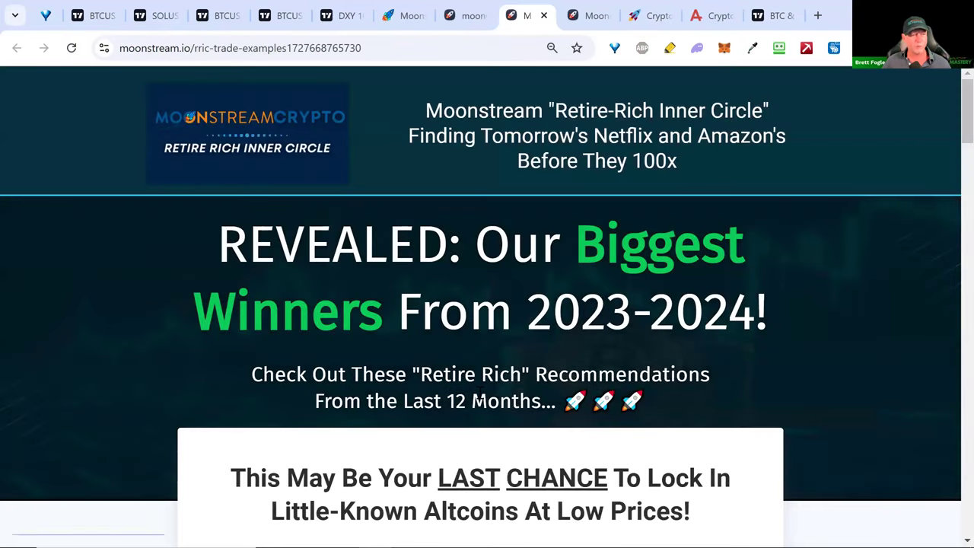
{"action": "scroll", "coordinate": [455, 351], "scroll_direction": "down", "scroll_amount": 7}
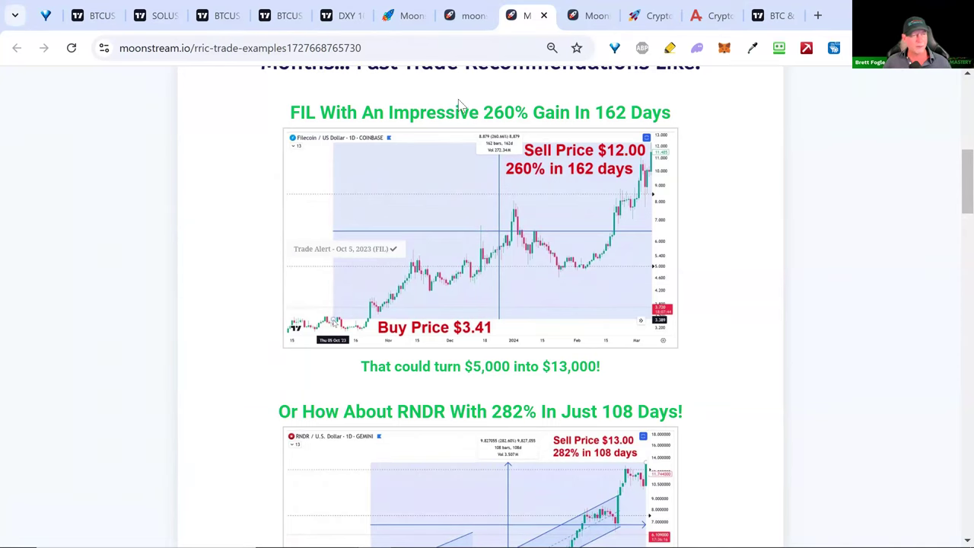
{"action": "scroll", "coordinate": [697, 204], "scroll_direction": "down", "scroll_amount": 2}
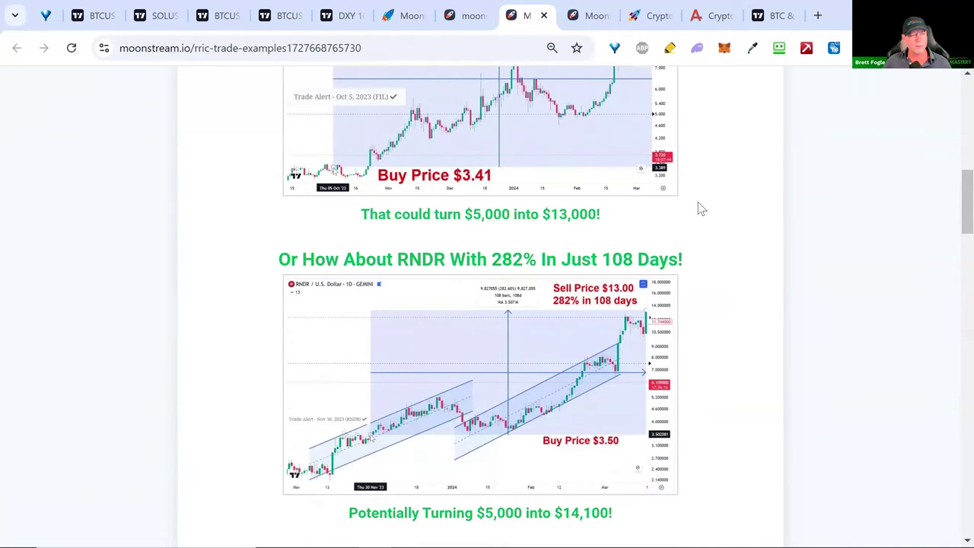
{"action": "scroll", "coordinate": [697, 206], "scroll_direction": "down", "scroll_amount": 2}
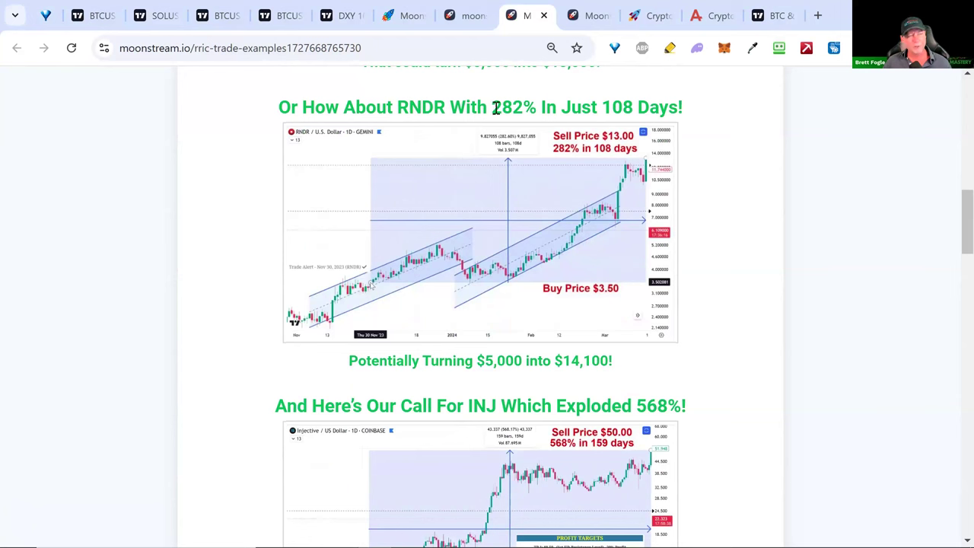
{"action": "scroll", "coordinate": [533, 274], "scroll_direction": "down", "scroll_amount": 3}
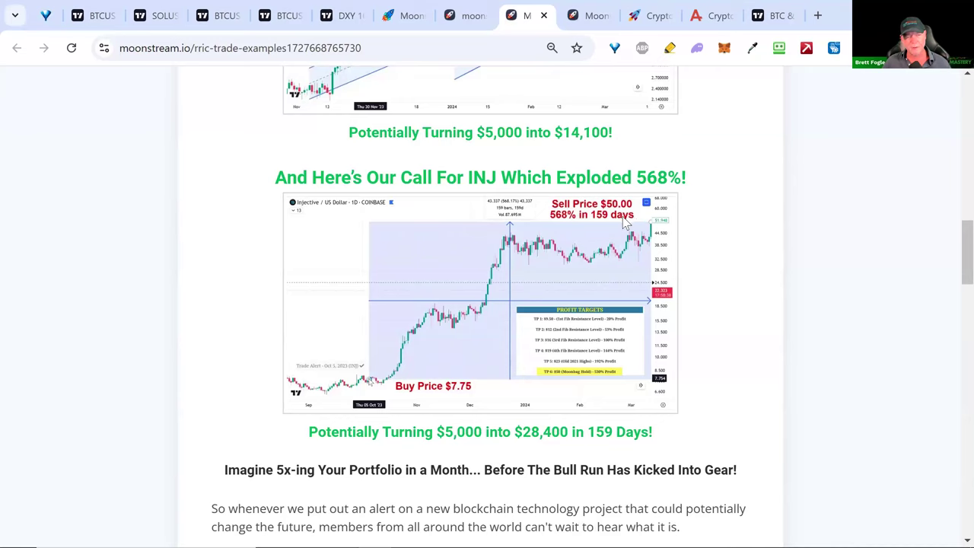
{"action": "left_click_drag", "start_coordinate": [438, 431], "coordinate": [674, 435]}
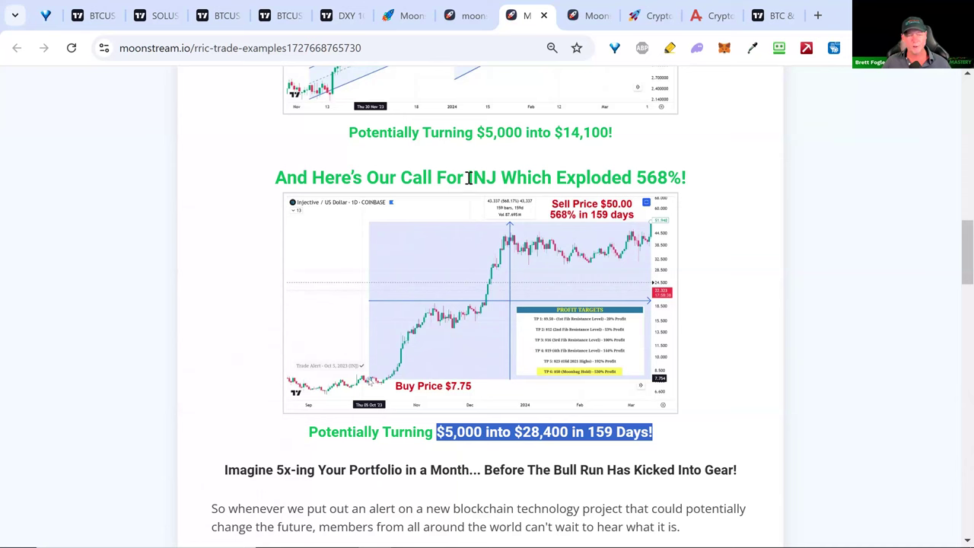
Step: Read on to the next big bull run section, highlight "Have 4x More Potential!", and return to the page's beginning
{"action": "scroll", "coordinate": [457, 327], "scroll_direction": "down", "scroll_amount": 7}
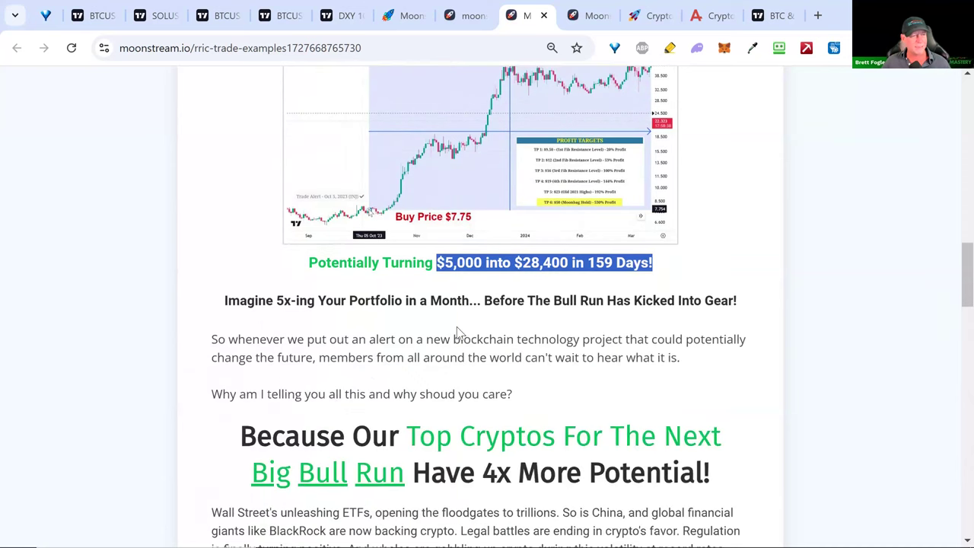
{"action": "scroll", "coordinate": [457, 327], "scroll_direction": "up", "scroll_amount": 1}
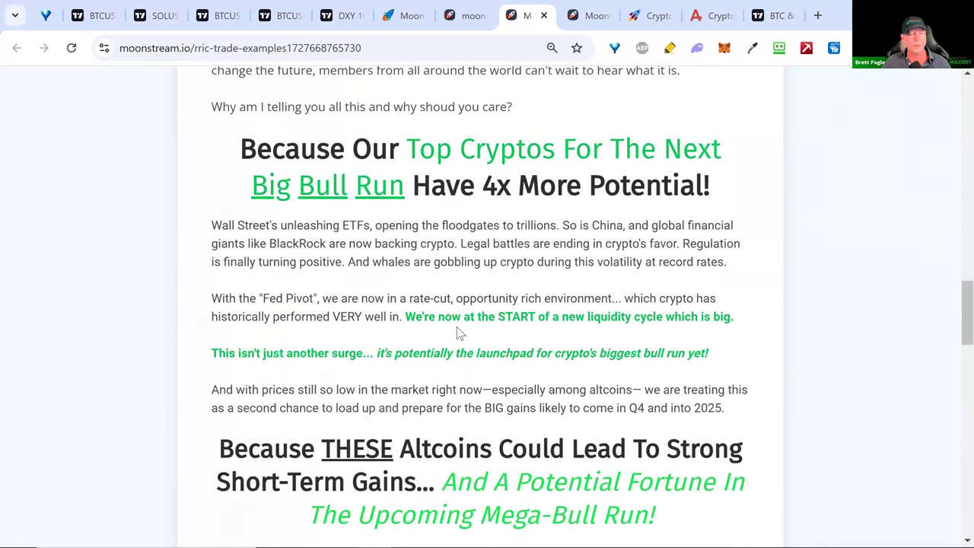
{"action": "left_click_drag", "start_coordinate": [411, 187], "coordinate": [713, 196]}
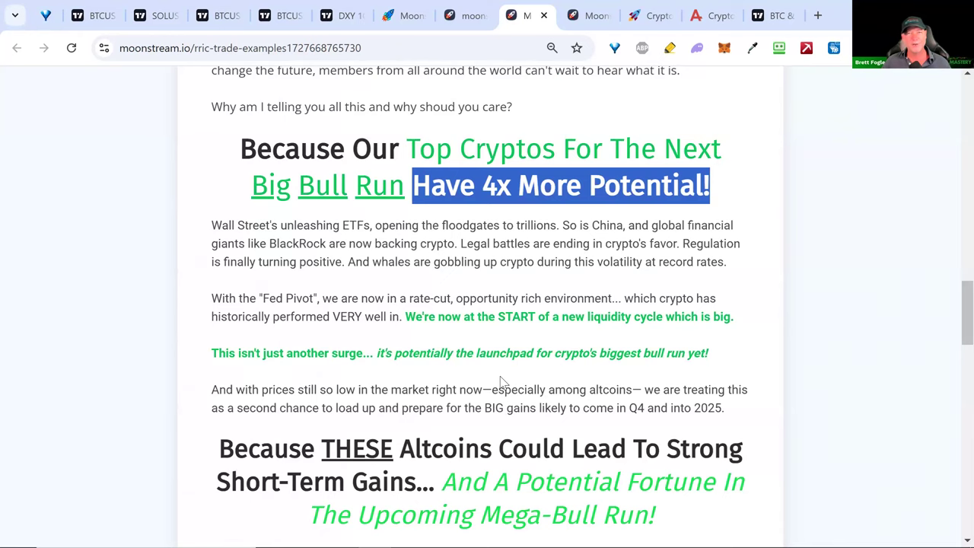
{"action": "scroll", "coordinate": [500, 380], "scroll_direction": "up", "scroll_amount": 20}
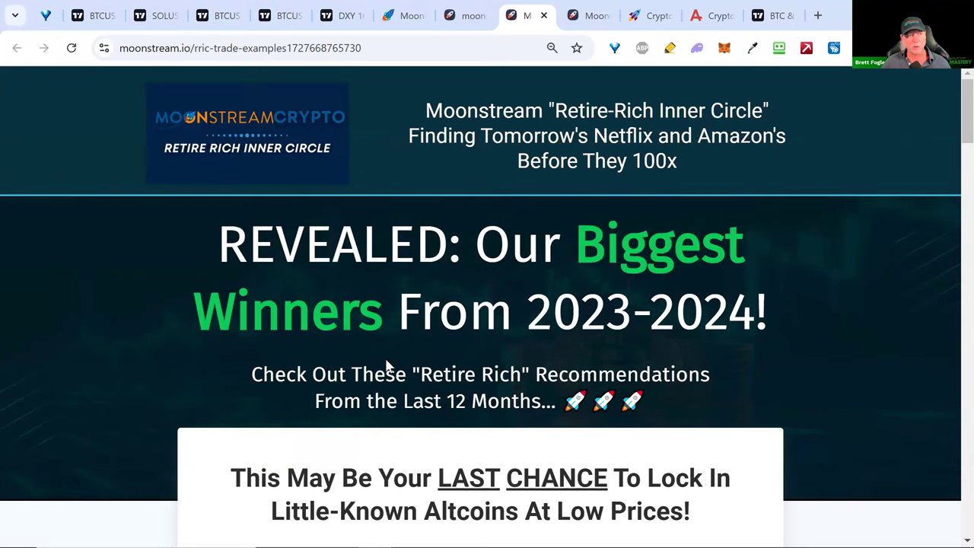
Step: Go back to the Retire Rich presentation page and show its headline and video
{"action": "left_click", "coordinate": [474, 21]}
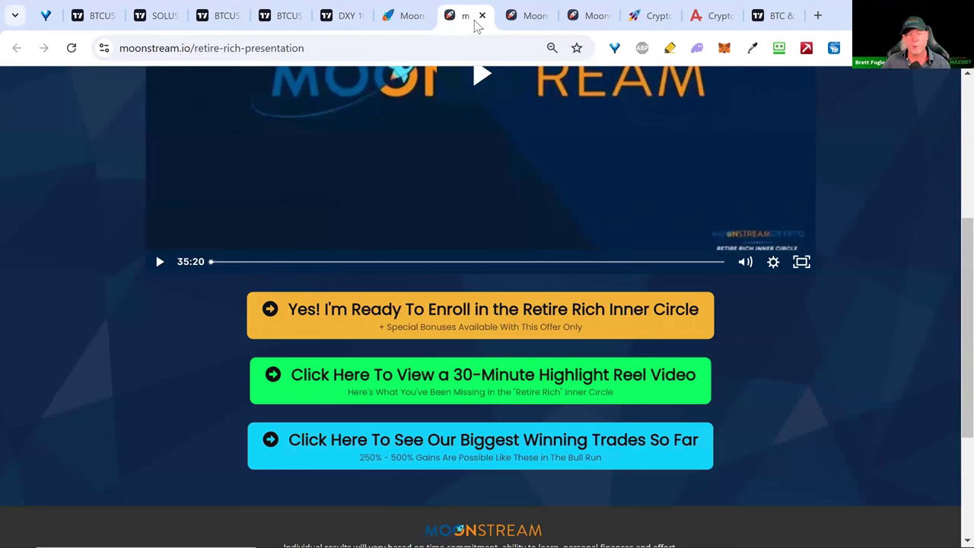
{"action": "scroll", "coordinate": [816, 317], "scroll_direction": "up", "scroll_amount": 3}
{"action": "scroll", "coordinate": [816, 318], "scroll_direction": "up", "scroll_amount": 2}
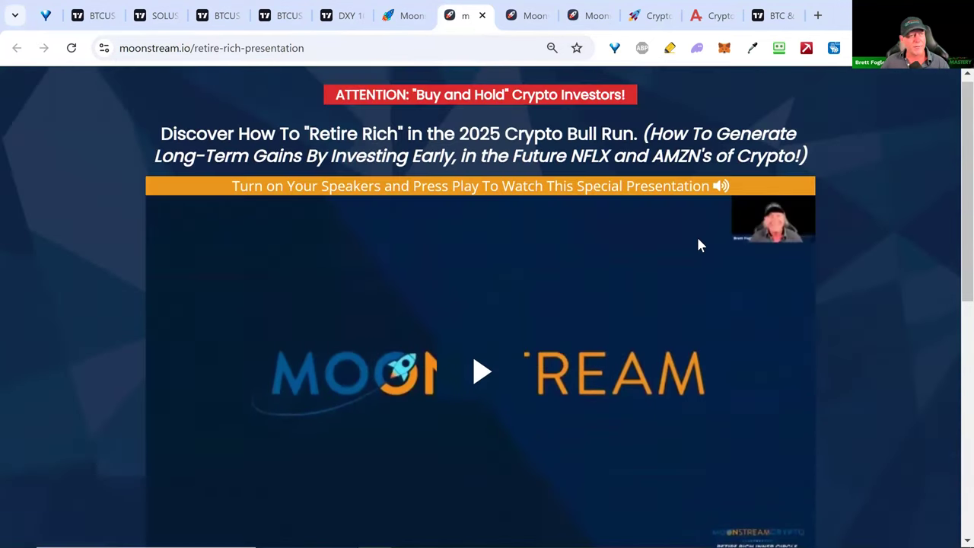
Step: Return to the Moonstream homepage, open the Coaching & Mentoring information, and look over its introductory video page
{"action": "left_click", "coordinate": [406, 18]}
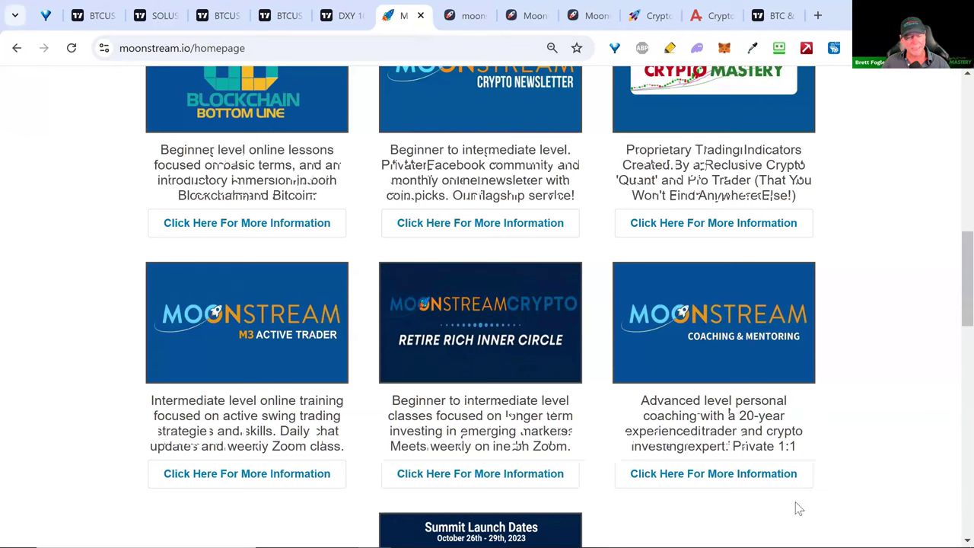
{"action": "left_click", "coordinate": [730, 475]}
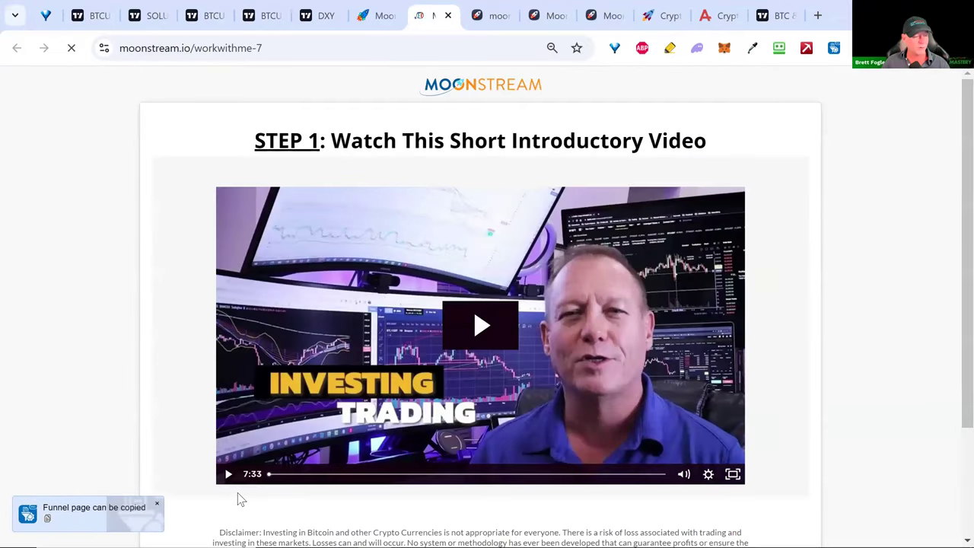
{"action": "scroll", "coordinate": [163, 488], "scroll_direction": "down", "scroll_amount": 2}
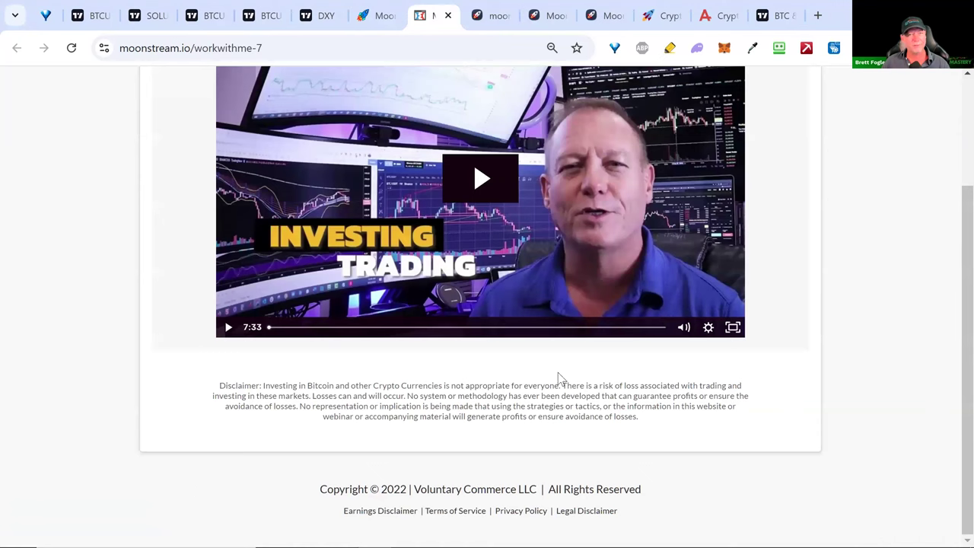
{"action": "scroll", "coordinate": [953, 226], "scroll_direction": "up", "scroll_amount": 2}
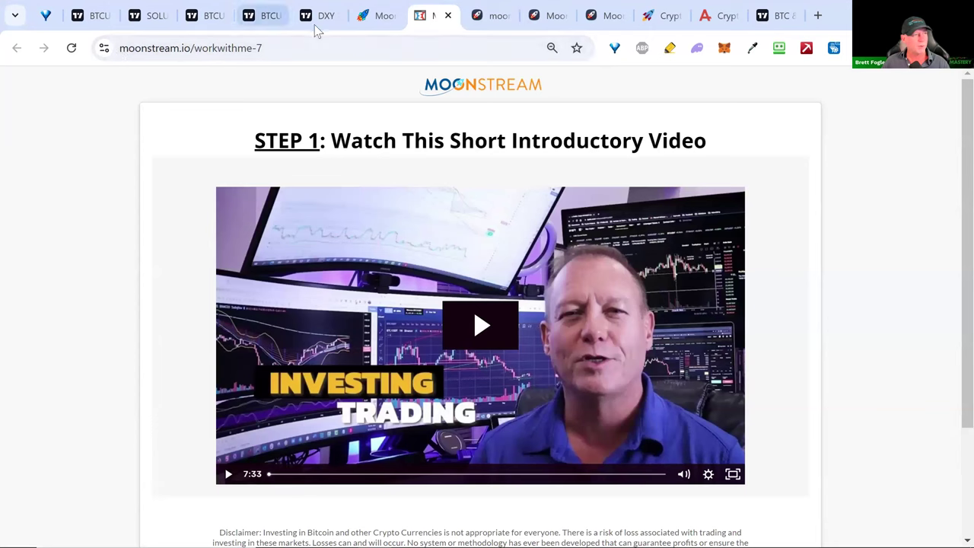
Step: Switch to the SOLUSD daily chart, view the price pane maximized, and restore the pane layout
{"action": "left_click", "coordinate": [150, 21]}
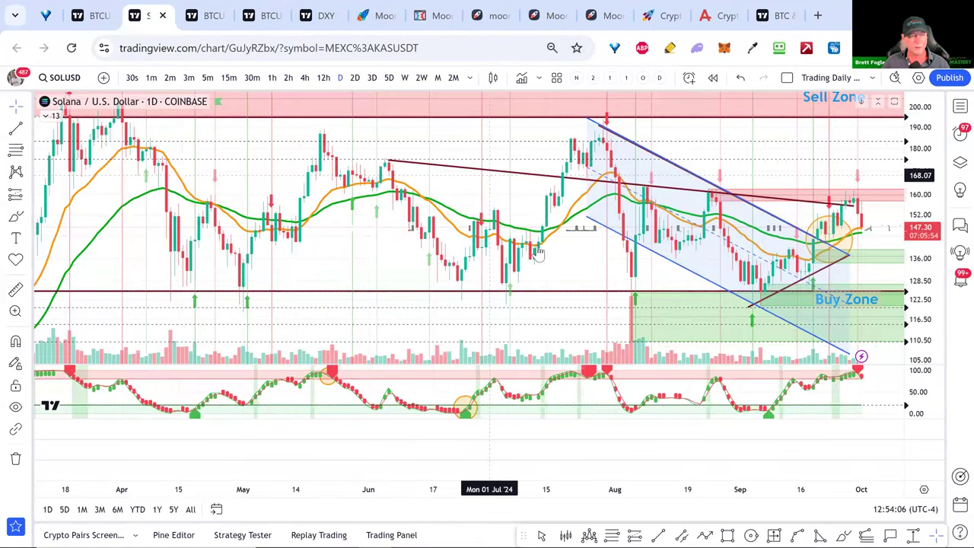
{"action": "double_click", "coordinate": [572, 280]}
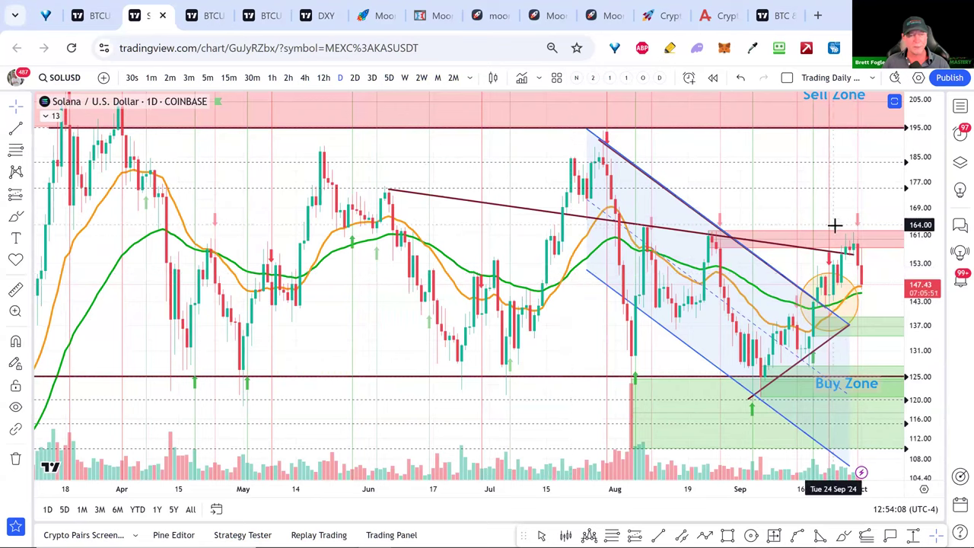
{"action": "double_click", "coordinate": [883, 214]}
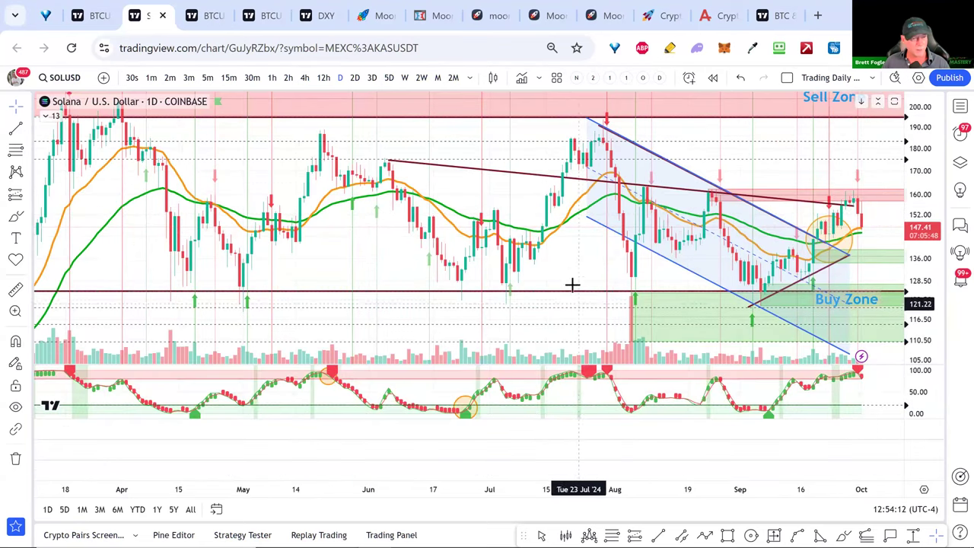
Step: Move the end of the long descending resistance line to 157.73 on 30 Sep 2024 and show the Solana chart in full screen
{"action": "left_click_drag", "start_coordinate": [528, 284], "coordinate": [483, 287]}
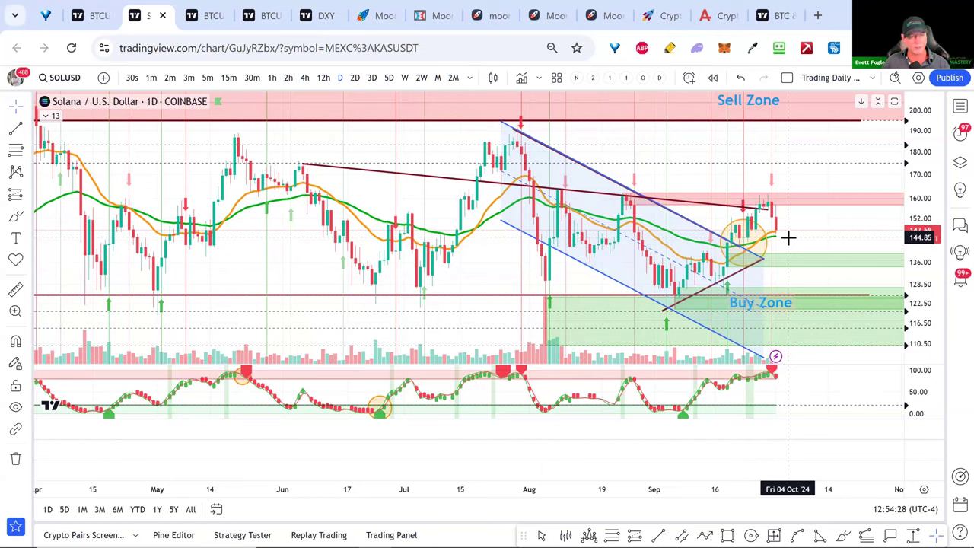
{"action": "left_click_drag", "start_coordinate": [767, 210], "coordinate": [770, 204]}
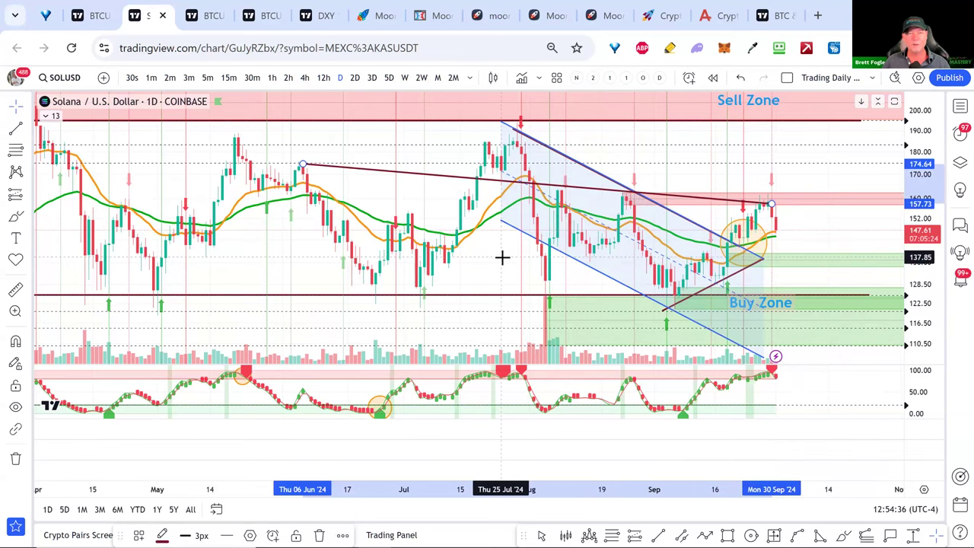
{"action": "left_click", "coordinate": [898, 79]}
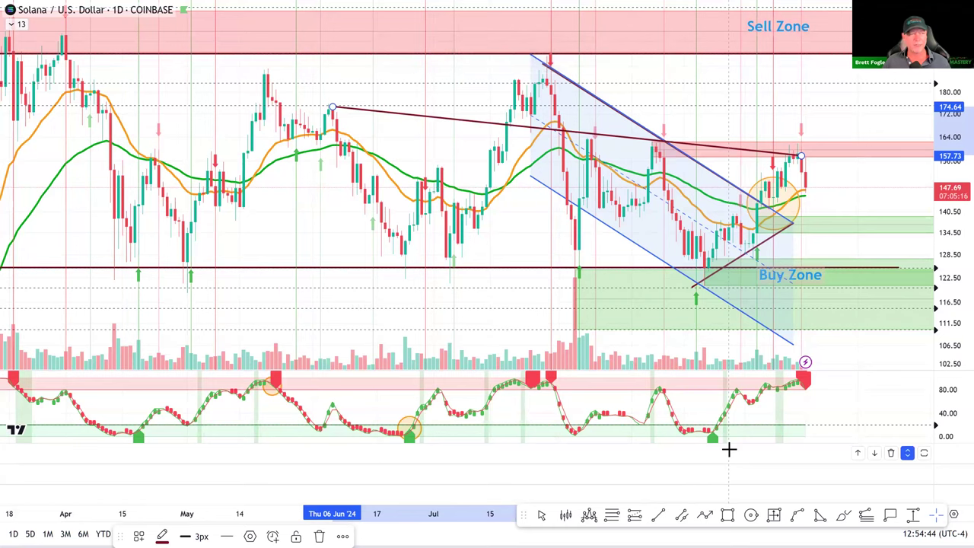
Step: Select the descending blue channel and show the TimeFrame trend table on the Solana chart
{"action": "scroll", "coordinate": [426, 274], "scroll_direction": "up", "scroll_amount": 3}
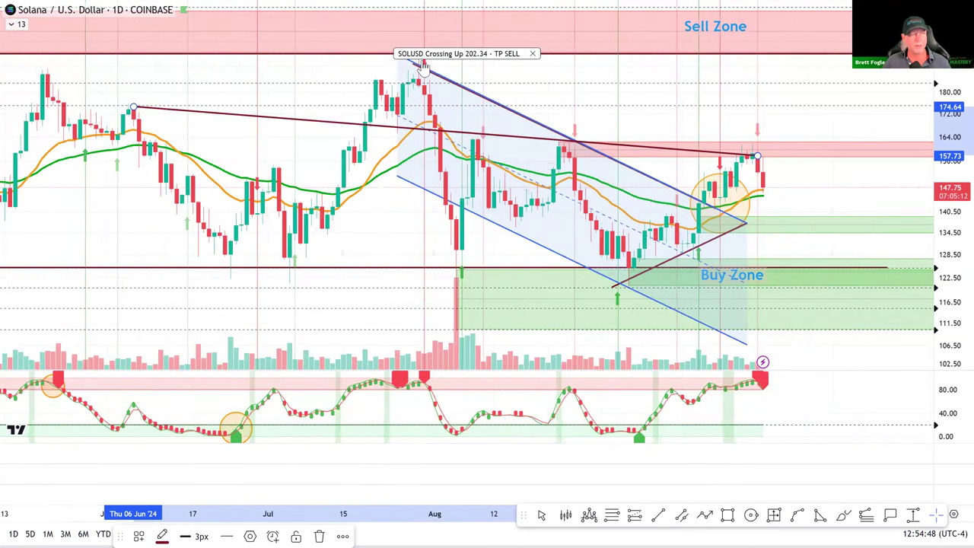
{"action": "left_click", "coordinate": [397, 57]}
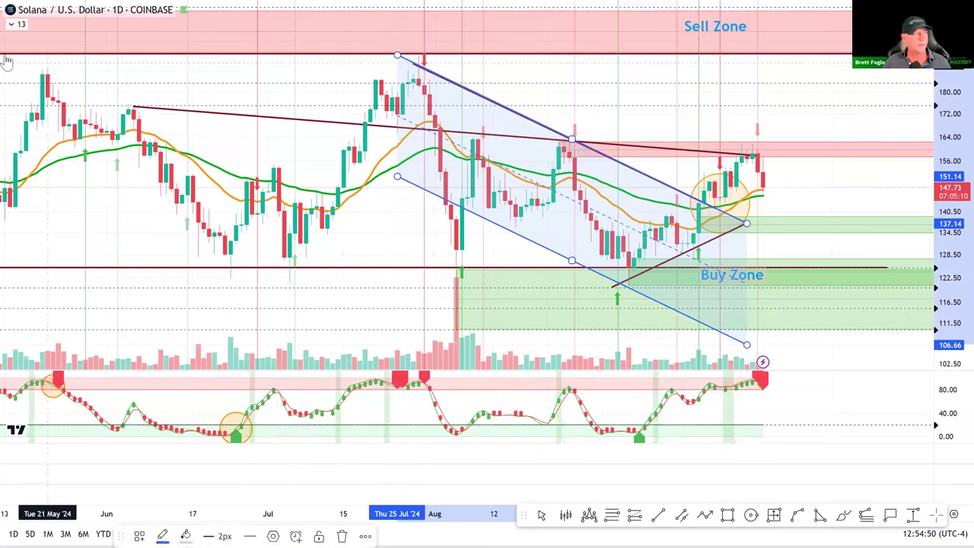
{"action": "left_click", "coordinate": [11, 24]}
{"action": "left_click", "coordinate": [49, 24]}
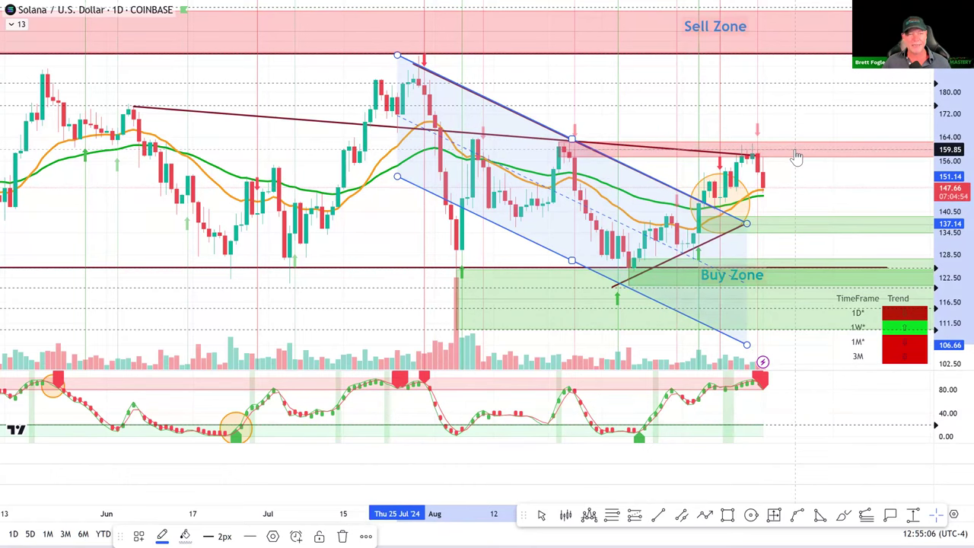
Step: Examine Solana's price action between the buy and sell zones back to February 2024 and up to the current candles
{"action": "scroll", "coordinate": [795, 156], "scroll_direction": "down", "scroll_amount": 4}
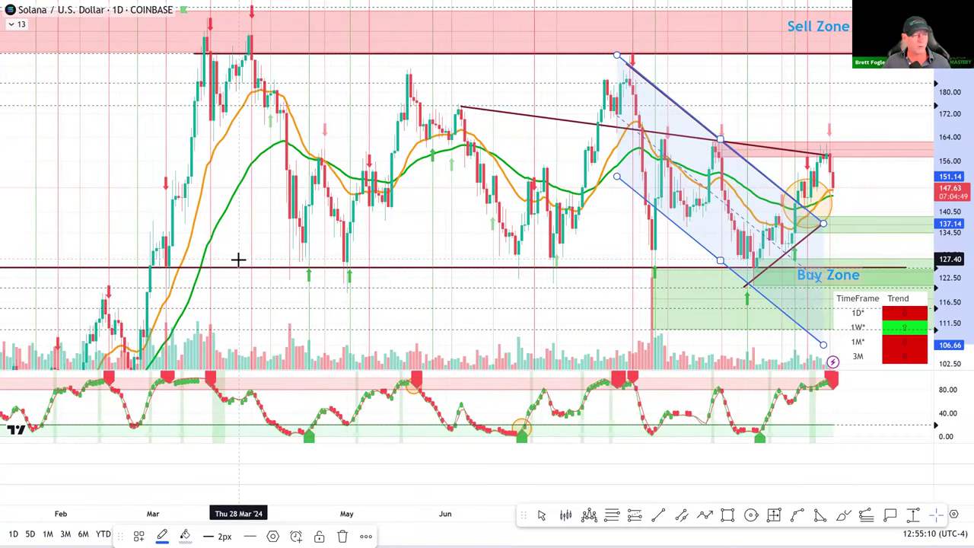
{"action": "scroll", "coordinate": [239, 260], "scroll_direction": "right", "scroll_amount": 5}
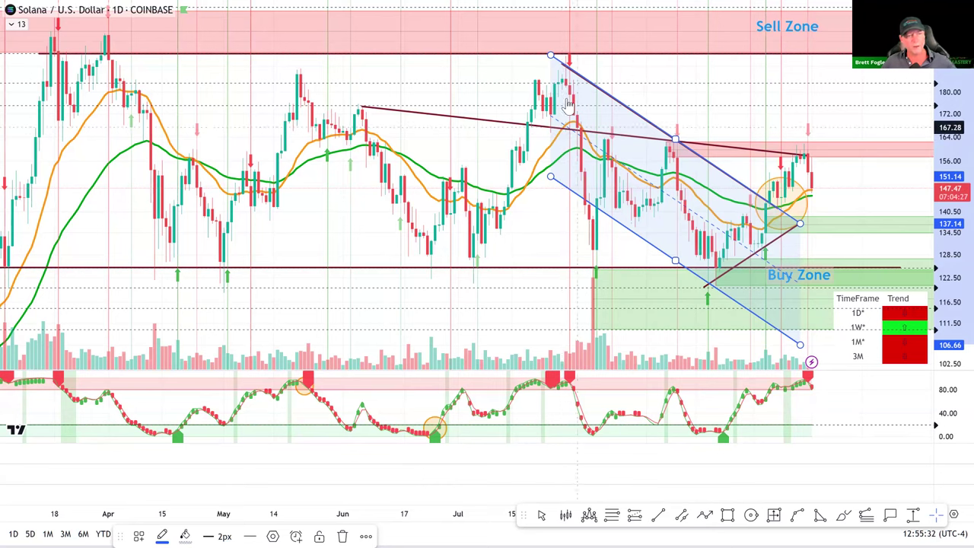
{"action": "mouse_move", "coordinate": [545, 275]}
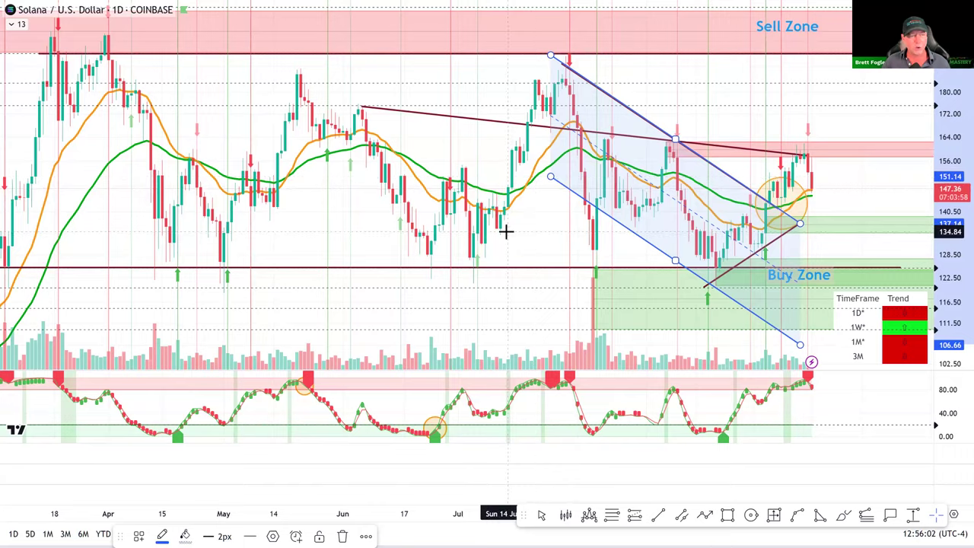
Step: Restore the two collapsed indicator panes beneath the Solana oscillator
{"action": "scroll", "coordinate": [472, 235], "scroll_direction": "up", "scroll_amount": 3}
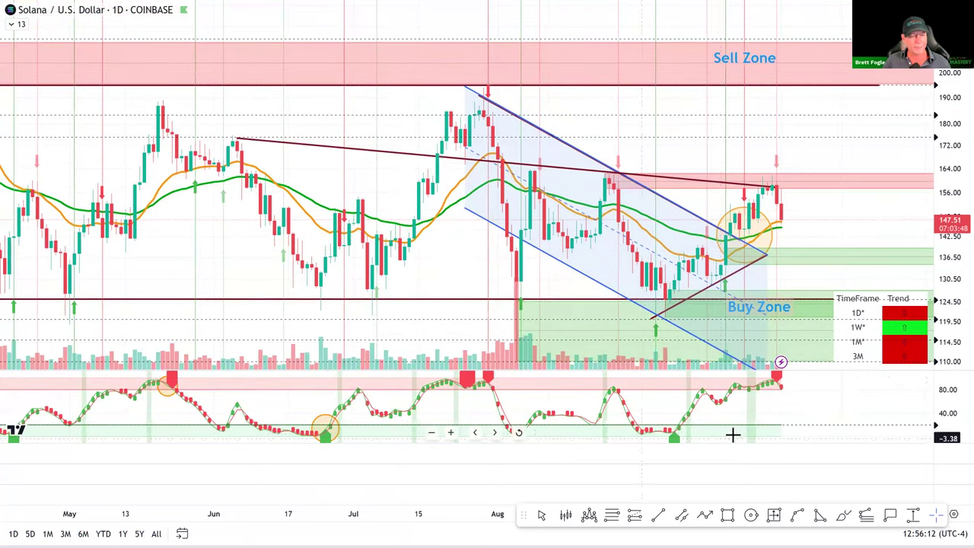
{"action": "left_click", "coordinate": [907, 453]}
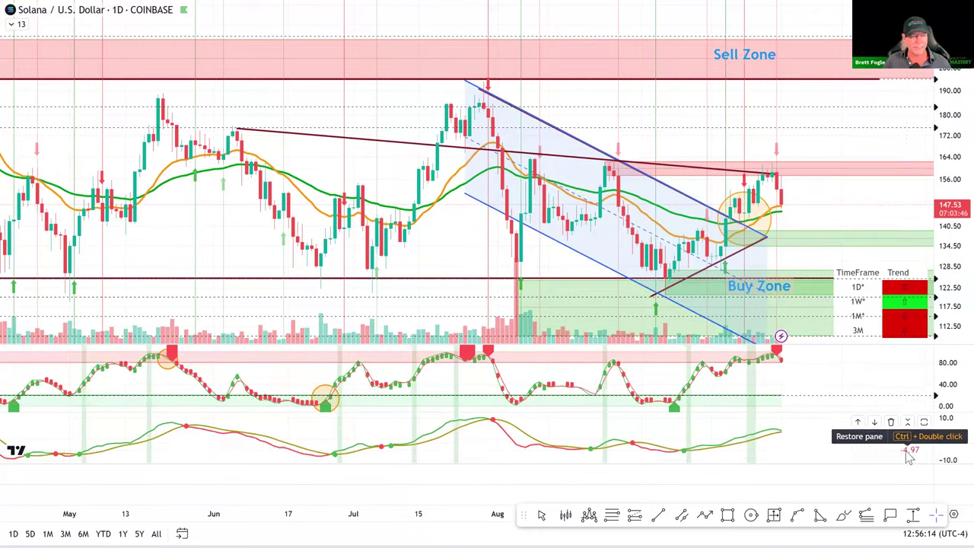
{"action": "left_click", "coordinate": [907, 475]}
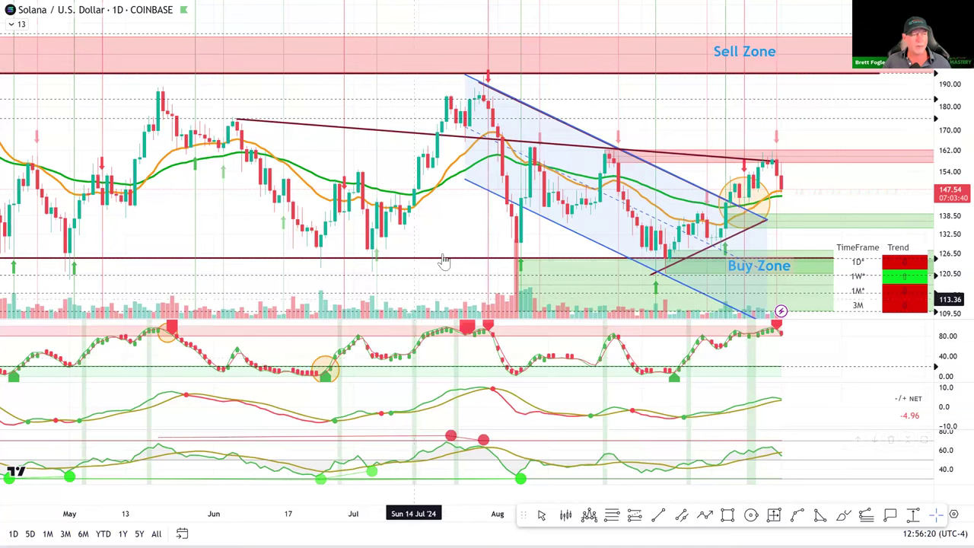
Step: Stretch the Solana price scale, bring the recent candles closer, and leave full-screen view
{"action": "left_click_drag", "start_coordinate": [452, 220], "coordinate": [449, 220]}
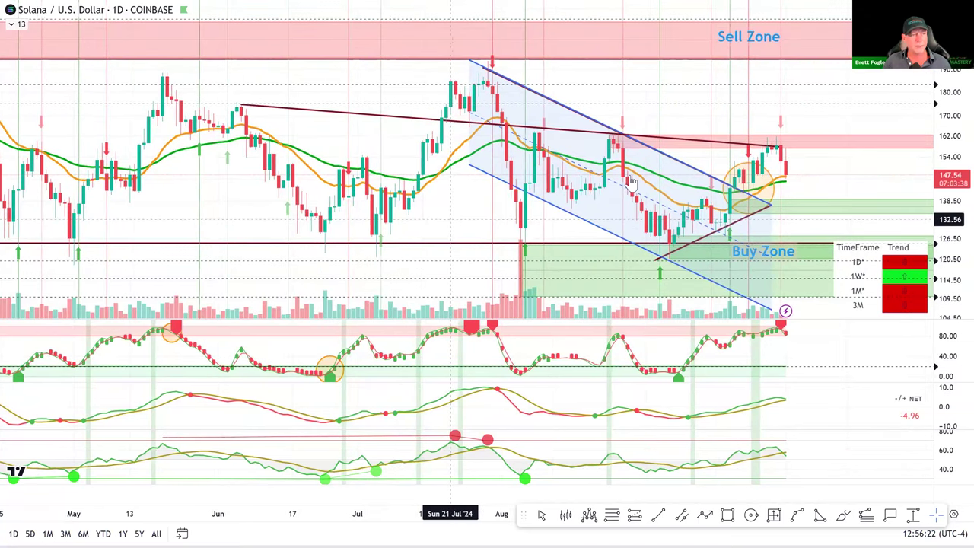
{"action": "left_click_drag", "start_coordinate": [952, 251], "coordinate": [953, 233]}
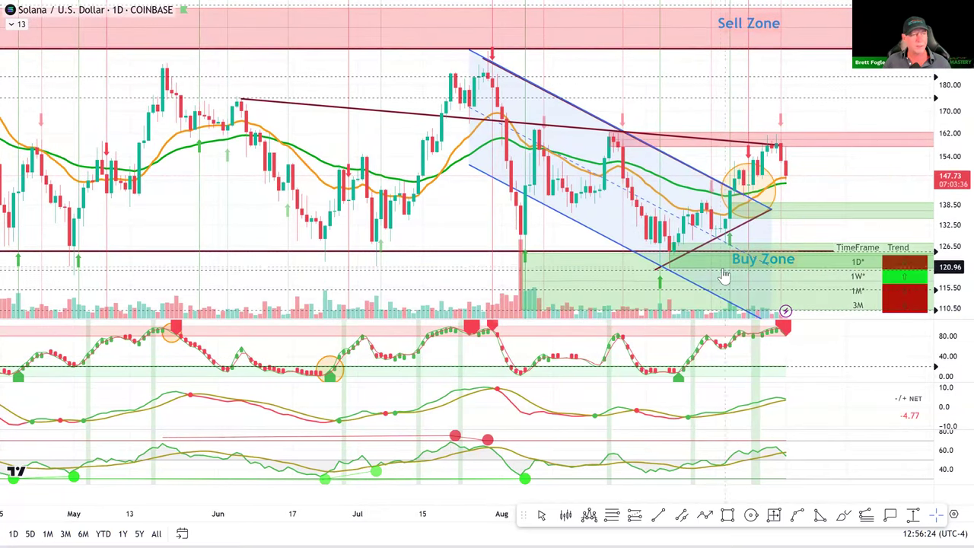
{"action": "scroll", "coordinate": [394, 223], "scroll_direction": "up", "scroll_amount": 1}
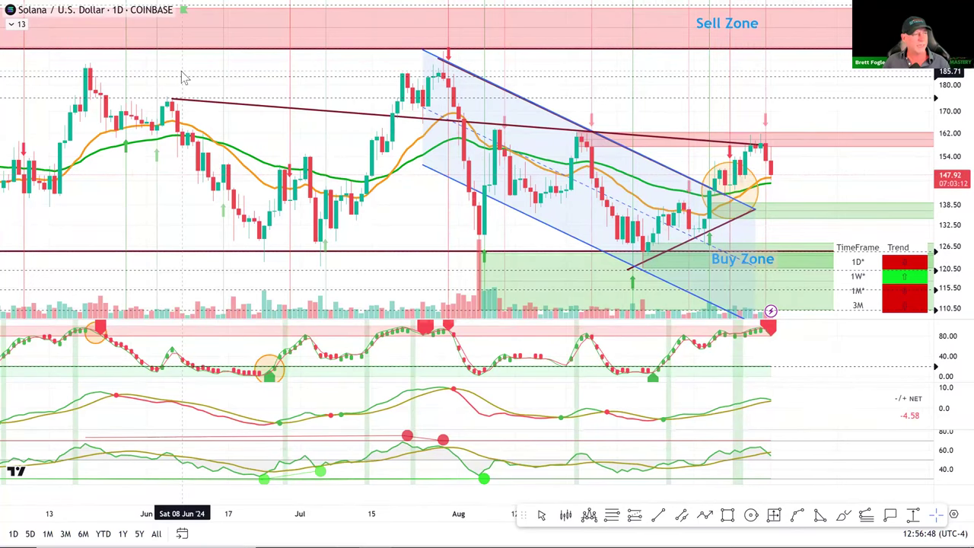
{"action": "key", "text": "Escape"}
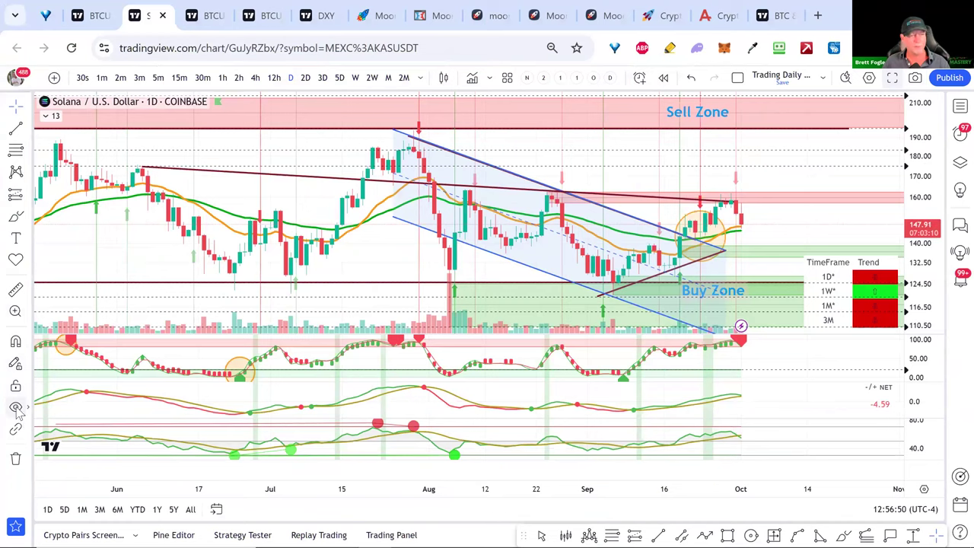
Step: Hide all drawings and indicators on the Solana chart and show them again
{"action": "left_click", "coordinate": [16, 407]}
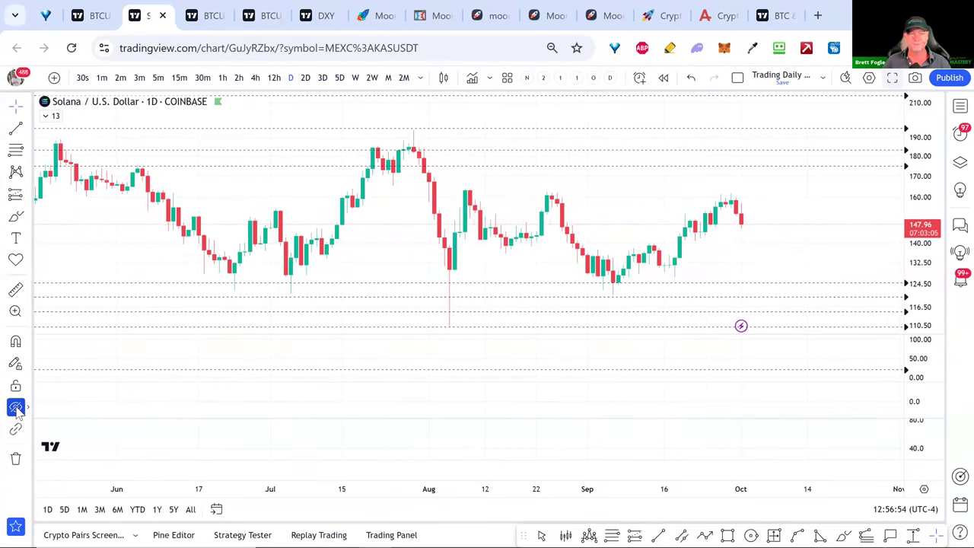
{"action": "left_click", "coordinate": [16, 408]}
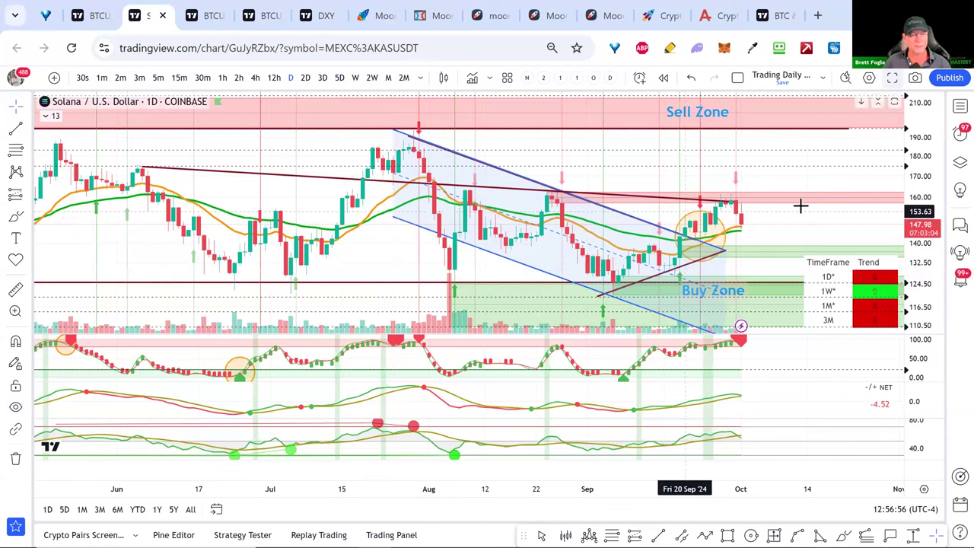
Step: Maximize the Solana price pane and bring the September candles closer
{"action": "double_click", "coordinate": [790, 235]}
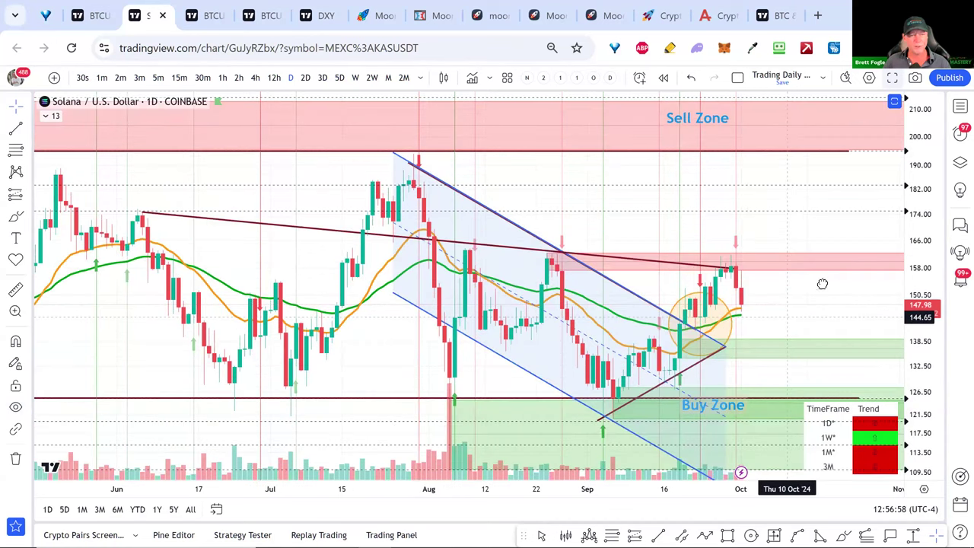
{"action": "scroll", "coordinate": [822, 282], "scroll_direction": "up", "scroll_amount": 4}
{"action": "scroll", "coordinate": [898, 272], "scroll_direction": "up", "scroll_amount": 5}
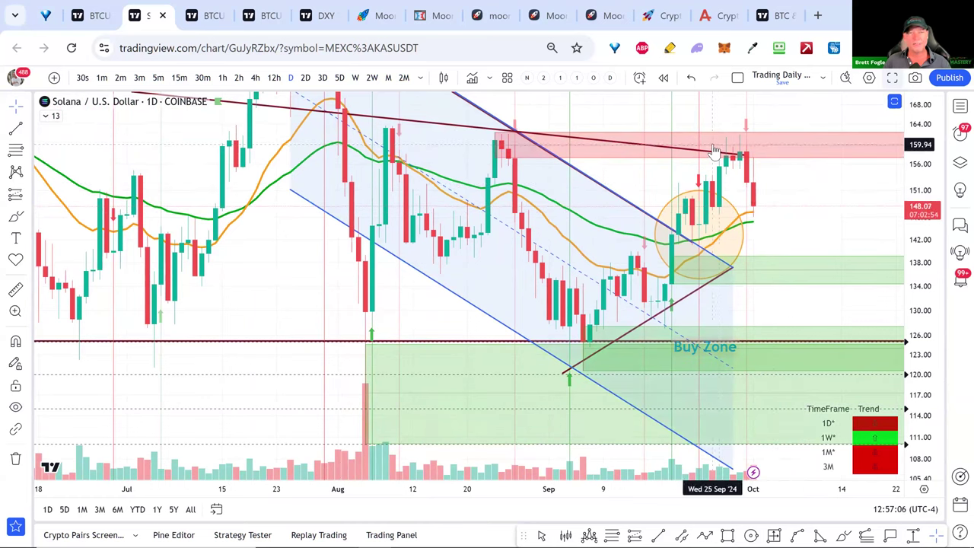
Step: Compare the Solana chart with the Order Block Detector and Bollinger Bands indicators each shown and hidden
{"action": "left_click", "coordinate": [47, 116]}
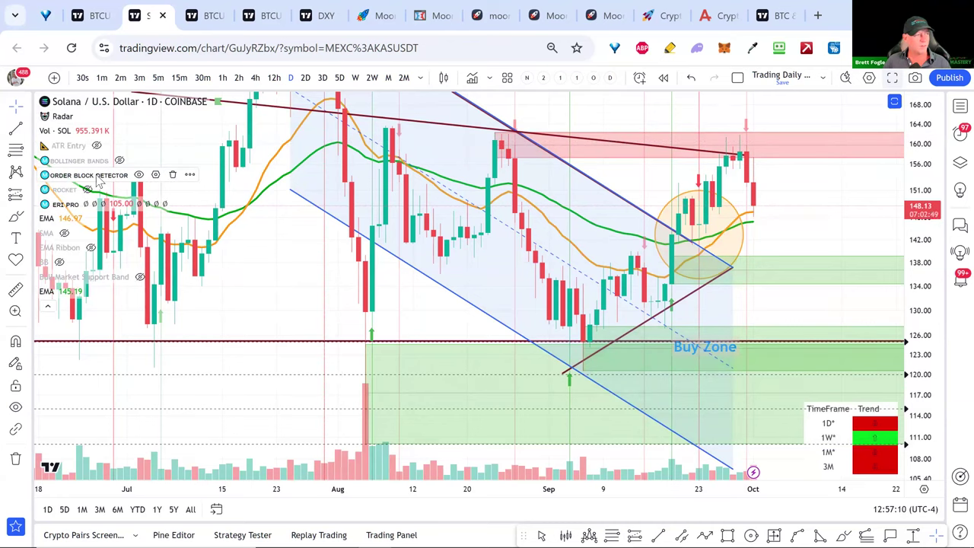
{"action": "left_click", "coordinate": [140, 175]}
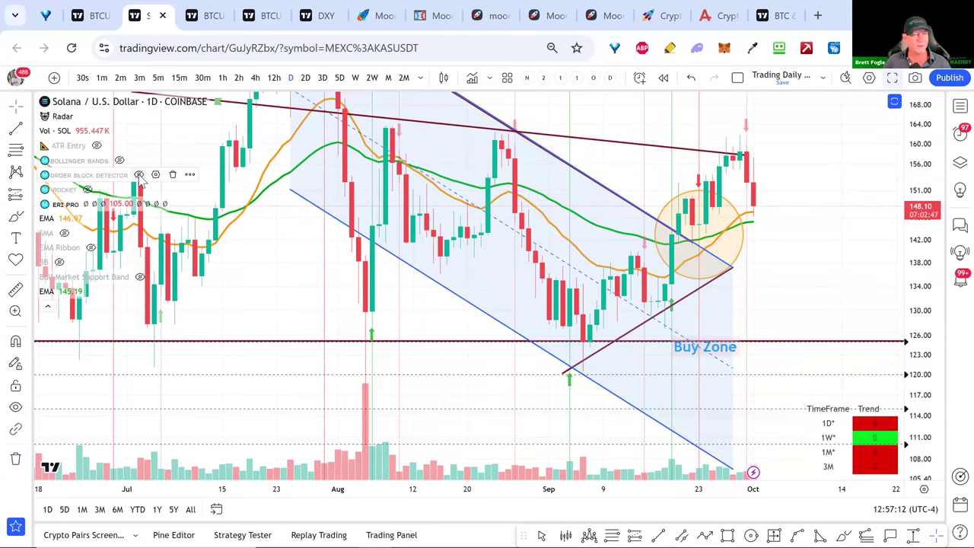
{"action": "left_click", "coordinate": [139, 175]}
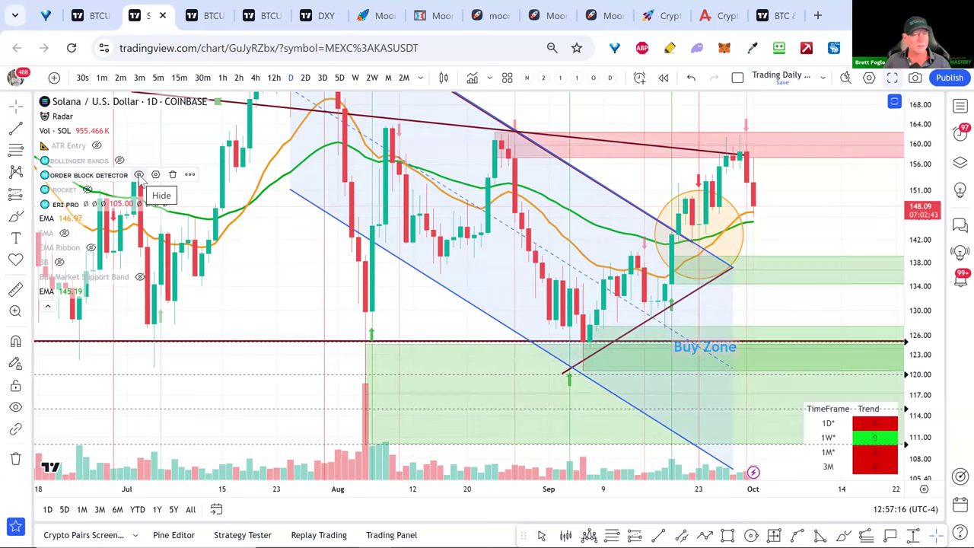
{"action": "left_click", "coordinate": [119, 161]}
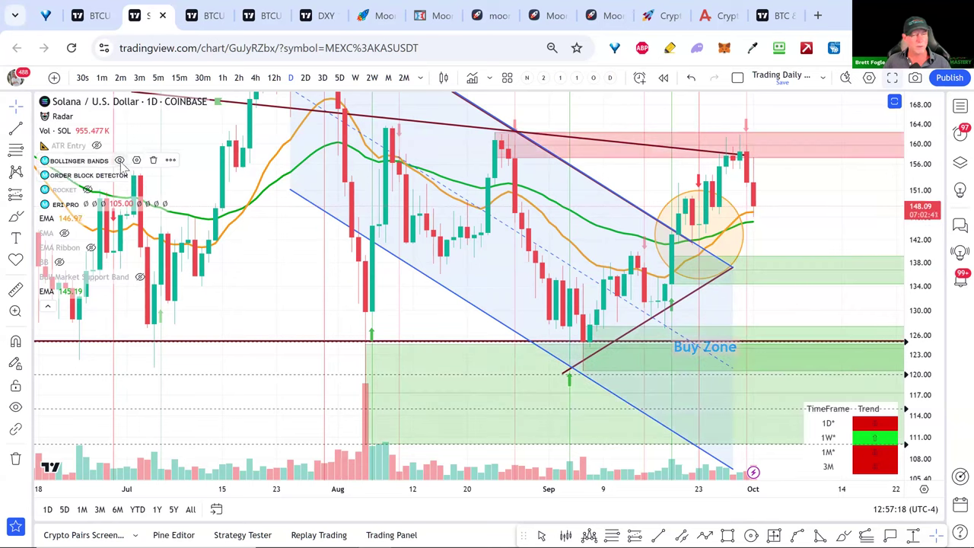
{"action": "left_click", "coordinate": [120, 161]}
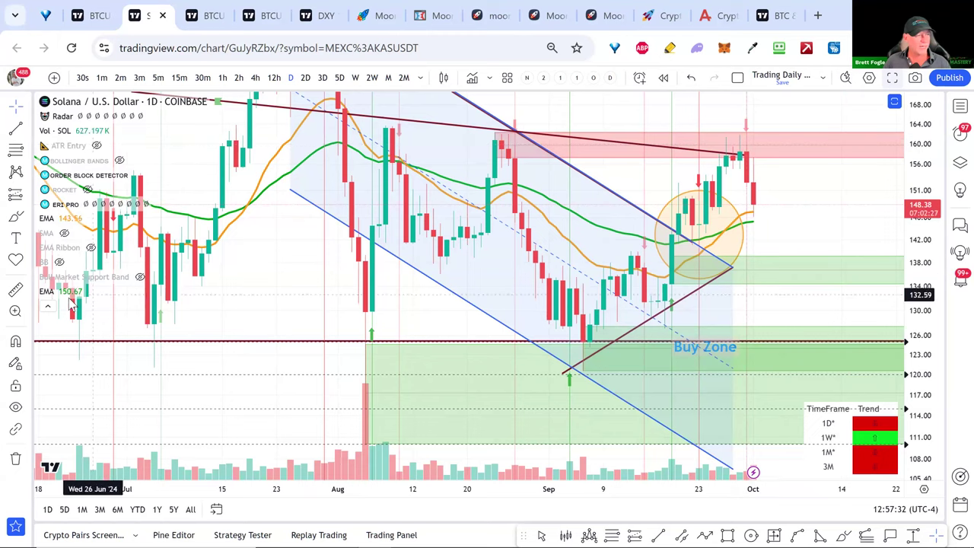
{"action": "left_click", "coordinate": [47, 306]}
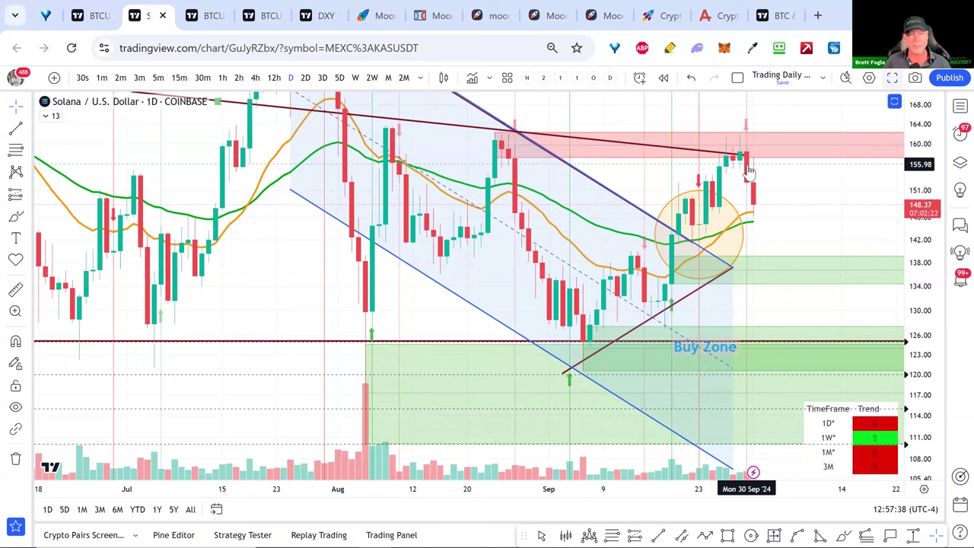
Step: Maximize Solana's TSI PRO oscillator pane and open a new alert on that indicator
{"action": "double_click", "coordinate": [759, 231]}
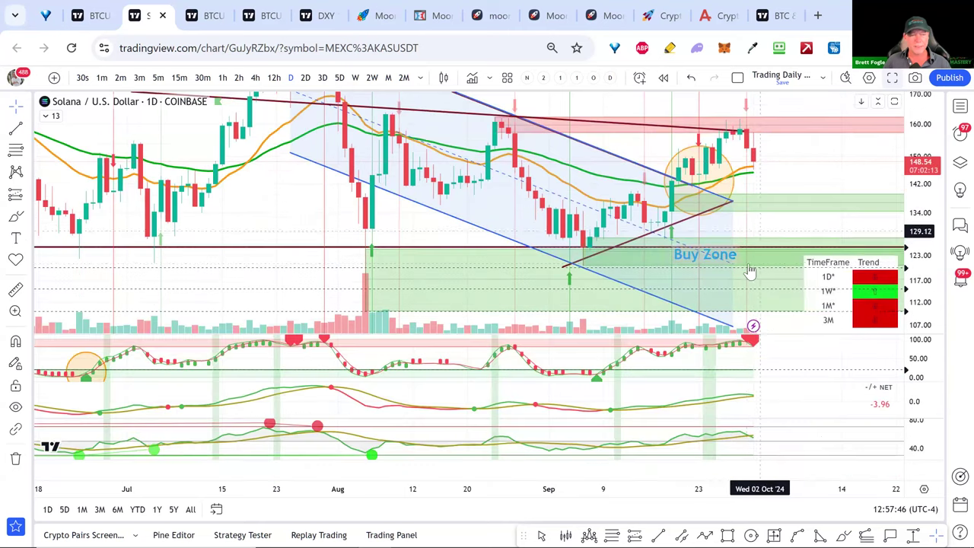
{"action": "double_click", "coordinate": [766, 354]}
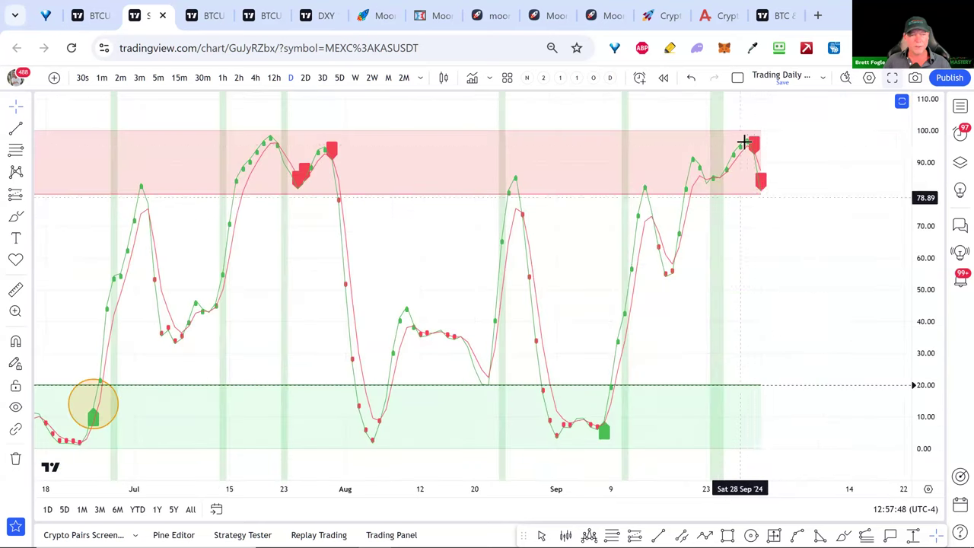
{"action": "right_click", "coordinate": [762, 178]}
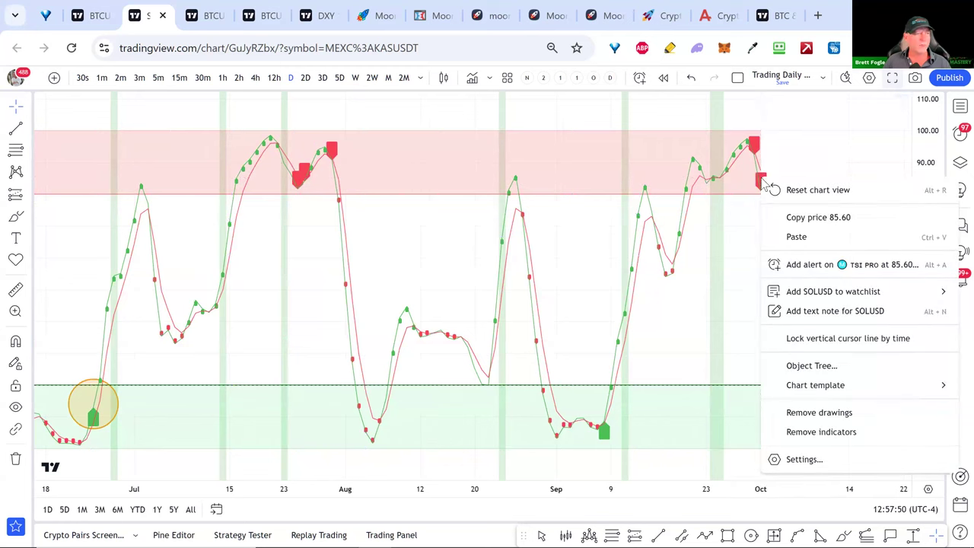
{"action": "left_click", "coordinate": [759, 182]}
{"action": "right_click", "coordinate": [760, 186]}
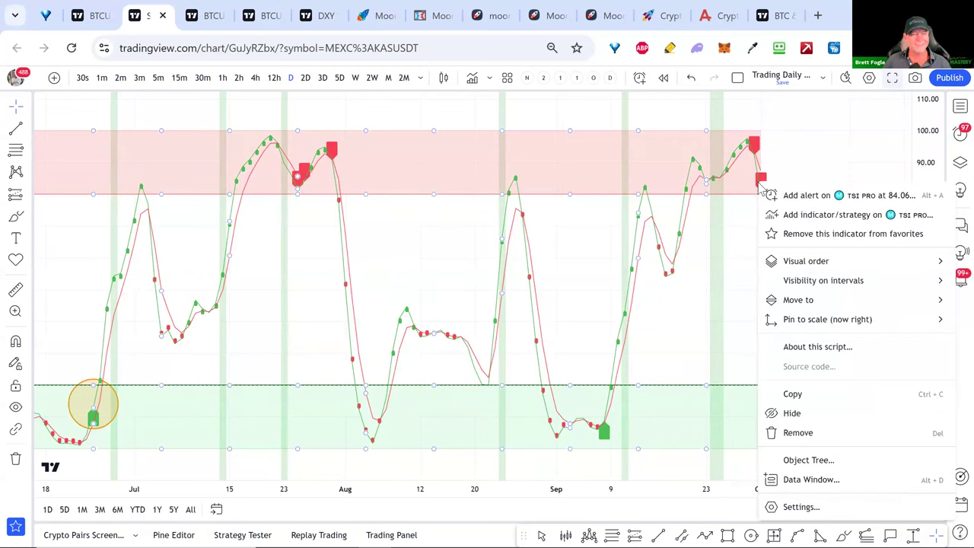
{"action": "left_click", "coordinate": [803, 196]}
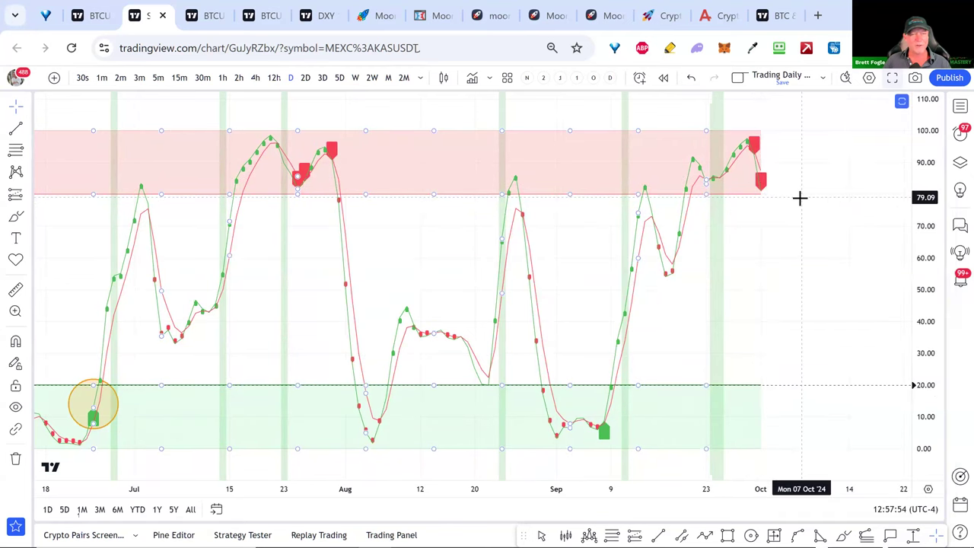
Step: Set the SOLUSD alert condition to TSI PRO Crossing Down the value 80
{"action": "left_click", "coordinate": [476, 211]}
{"action": "left_click", "coordinate": [491, 272]}
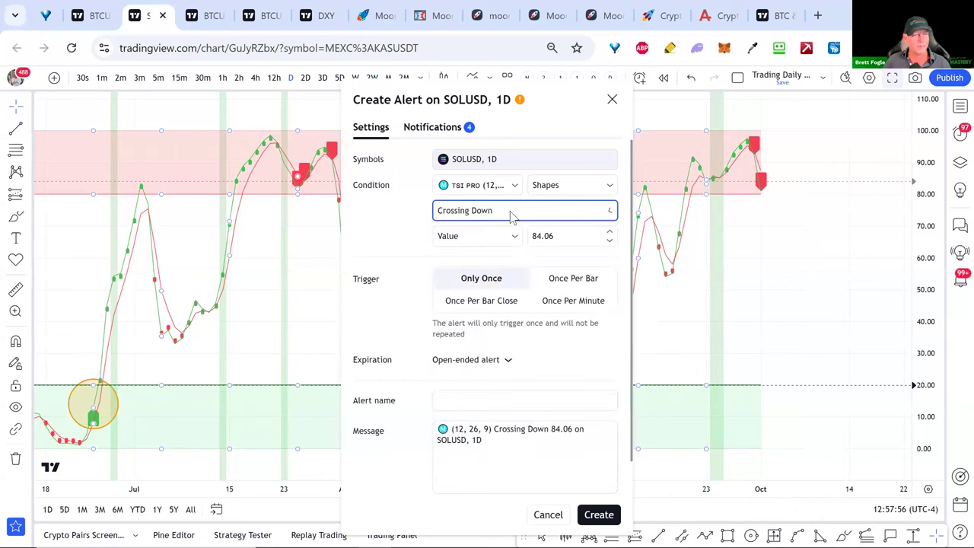
{"action": "double_click", "coordinate": [553, 233]}
{"action": "type", "text": "80"}
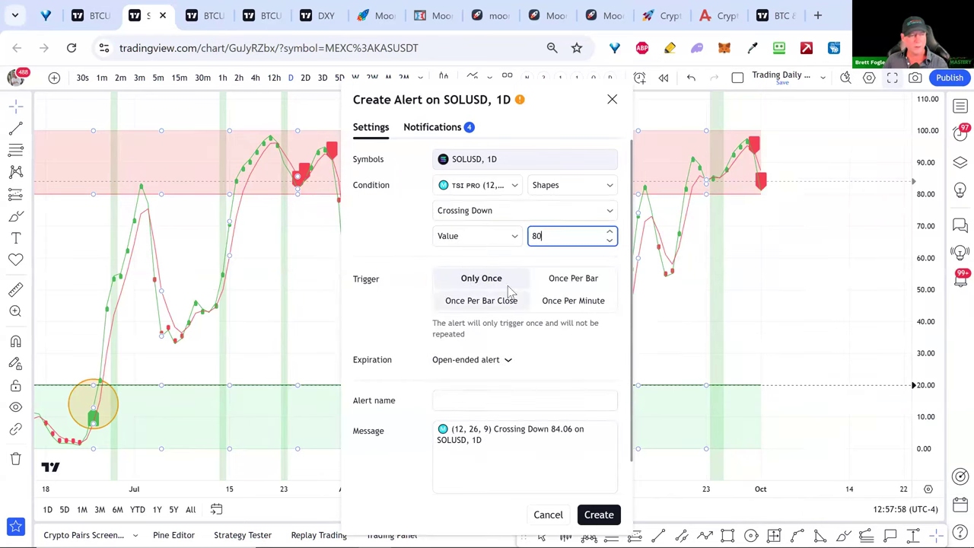
Step: Remove the parameters (12, 26, 9) from the alert message, append SELL, and create the alert
{"action": "left_click", "coordinate": [497, 430]}
{"action": "left_click_drag", "start_coordinate": [462, 428], "coordinate": [452, 428]}
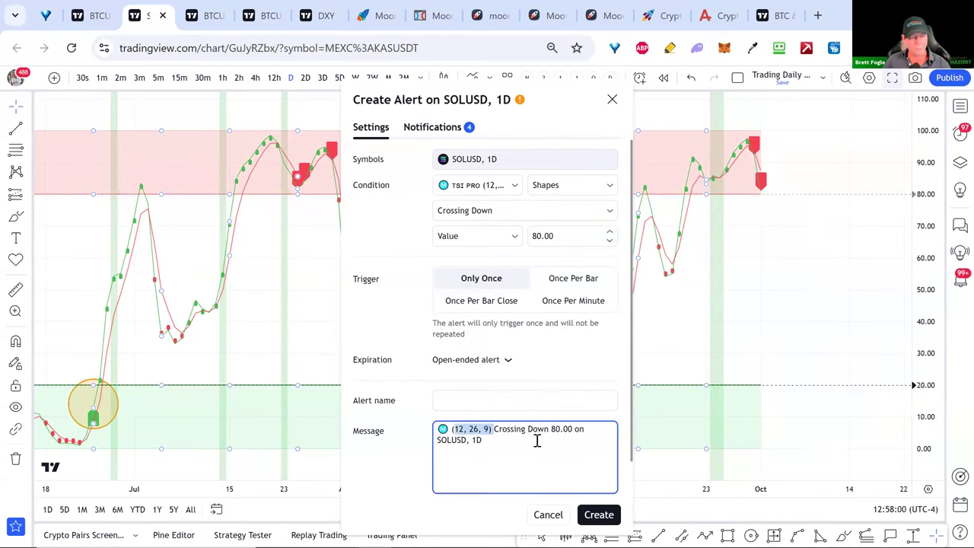
{"action": "key", "text": "BackSpace"}
{"action": "left_click", "coordinate": [600, 429]}
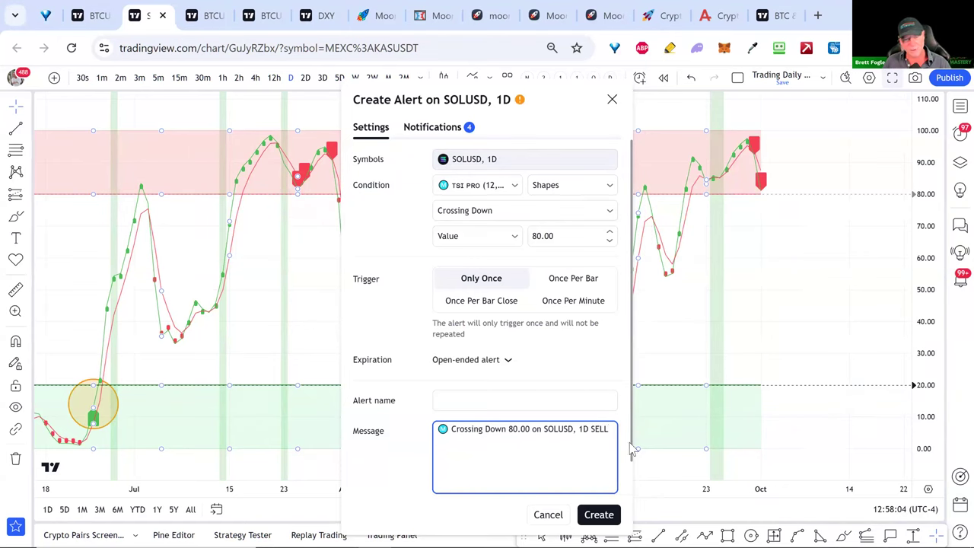
{"action": "left_click", "coordinate": [599, 515]}
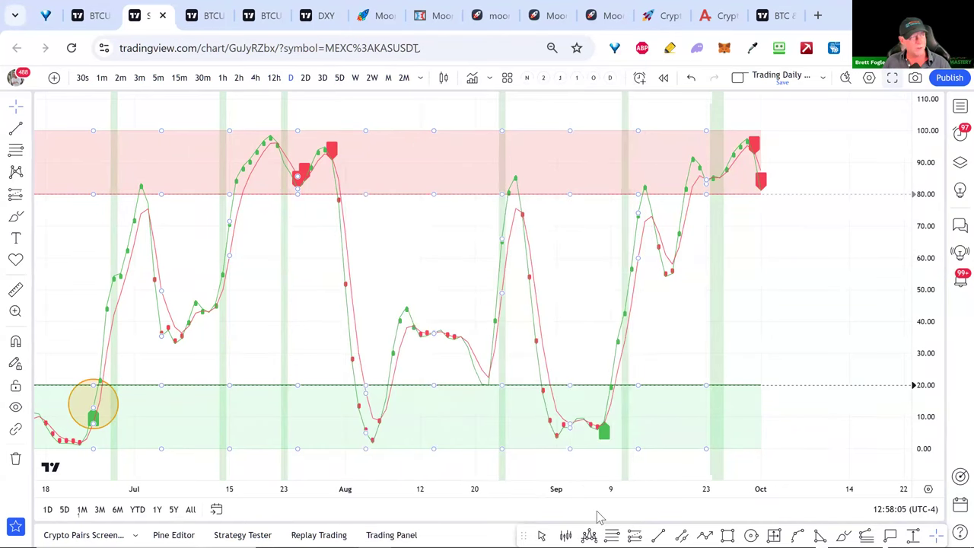
Step: Extend the rising maroon trendline under Solana's September lows to about 145.5 in early October, with all panes showing
{"action": "left_click", "coordinate": [807, 284]}
{"action": "double_click", "coordinate": [809, 289]}
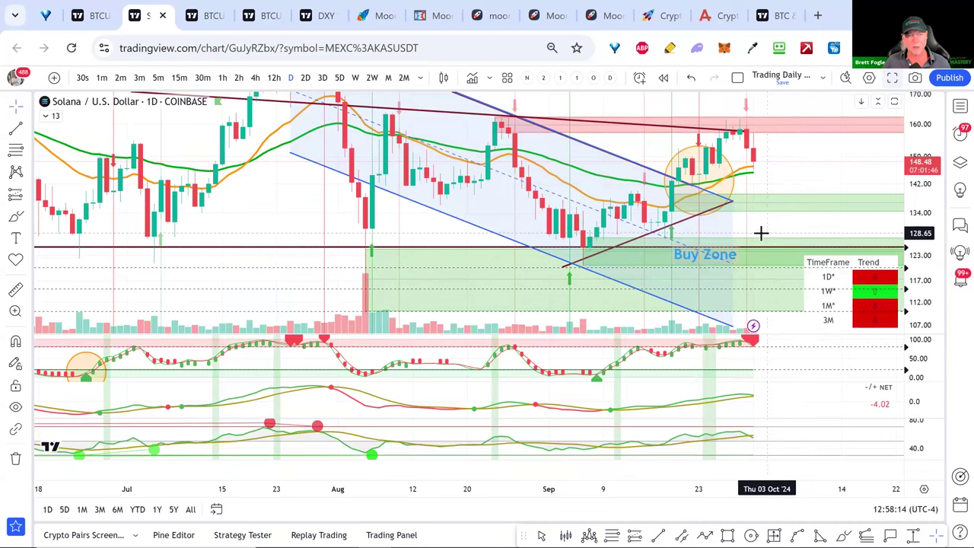
{"action": "left_click_drag", "start_coordinate": [731, 202], "coordinate": [812, 167]}
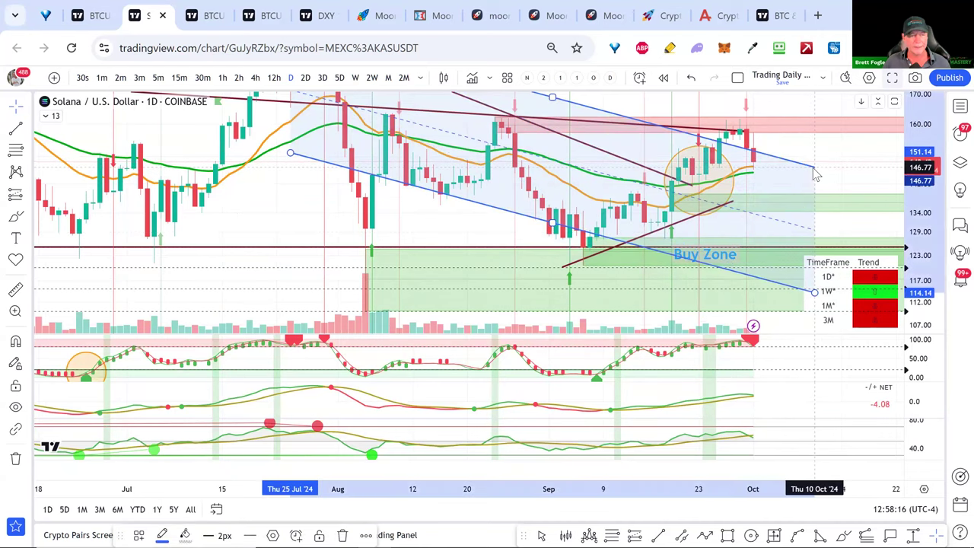
{"action": "key", "text": "ctrl+z"}
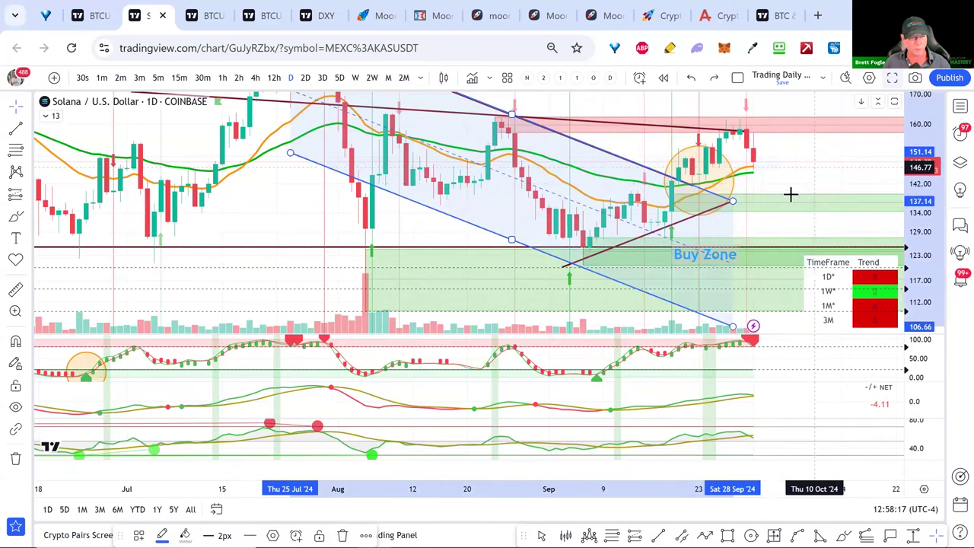
{"action": "left_click", "coordinate": [716, 209]}
{"action": "left_click_drag", "start_coordinate": [732, 202], "coordinate": [787, 173]}
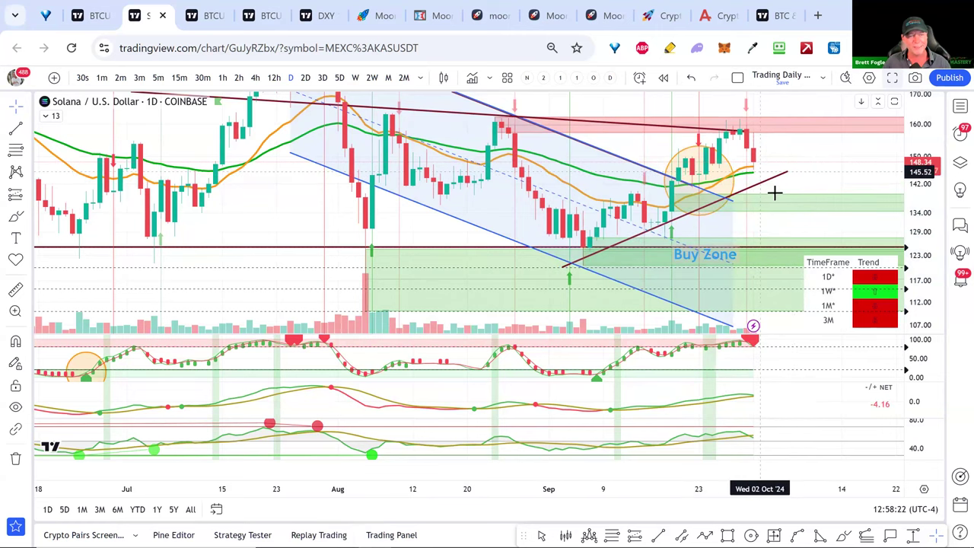
{"action": "left_click", "coordinate": [791, 144]}
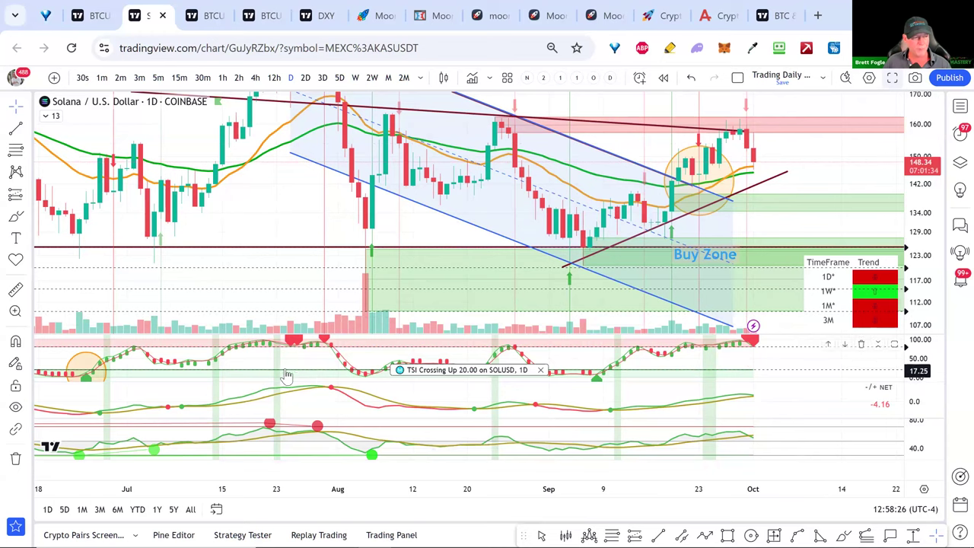
Step: Examine the TSI PRO oscillator's crossings of the 80 and 20 levels since May in a maximized pane
{"action": "double_click", "coordinate": [774, 355]}
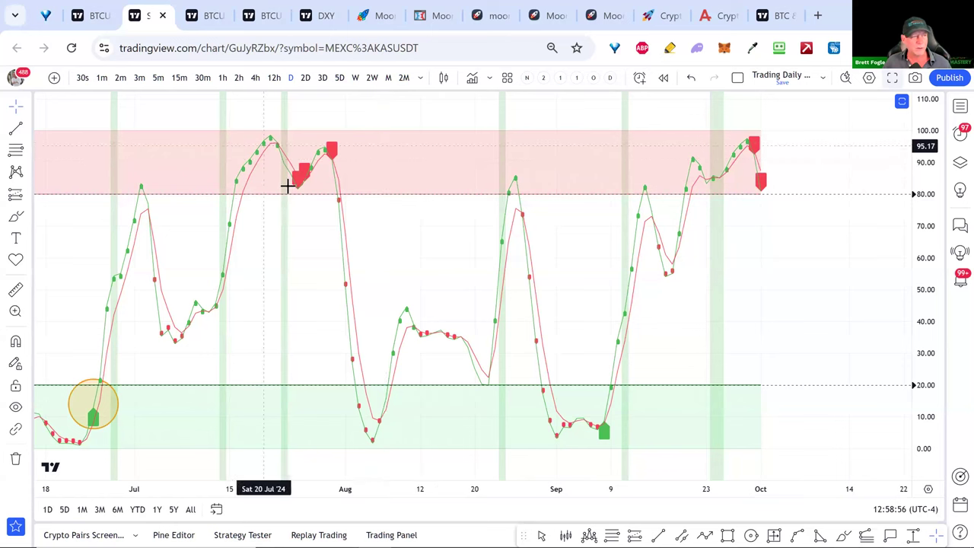
{"action": "scroll", "coordinate": [302, 187], "scroll_direction": "down", "scroll_amount": 2}
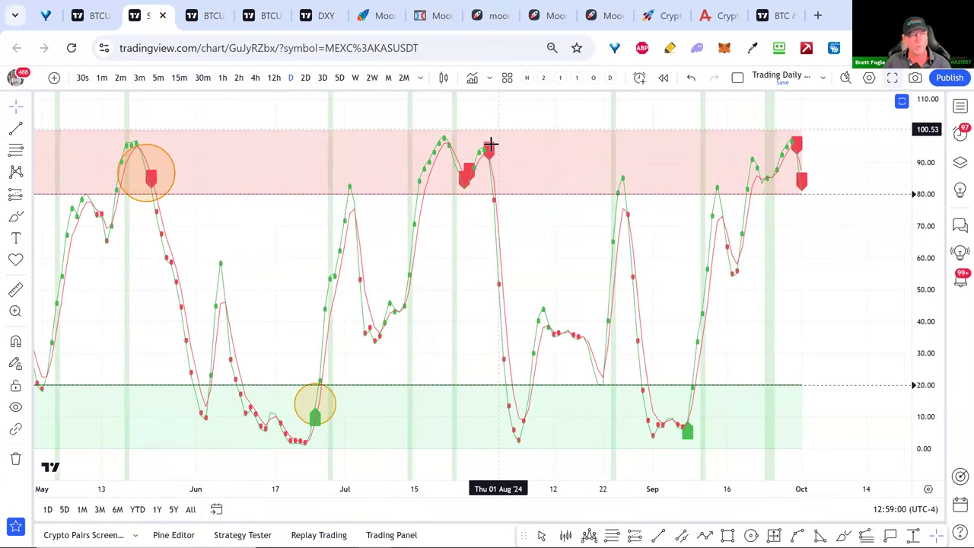
{"action": "scroll", "coordinate": [335, 222], "scroll_direction": "up", "scroll_amount": 2}
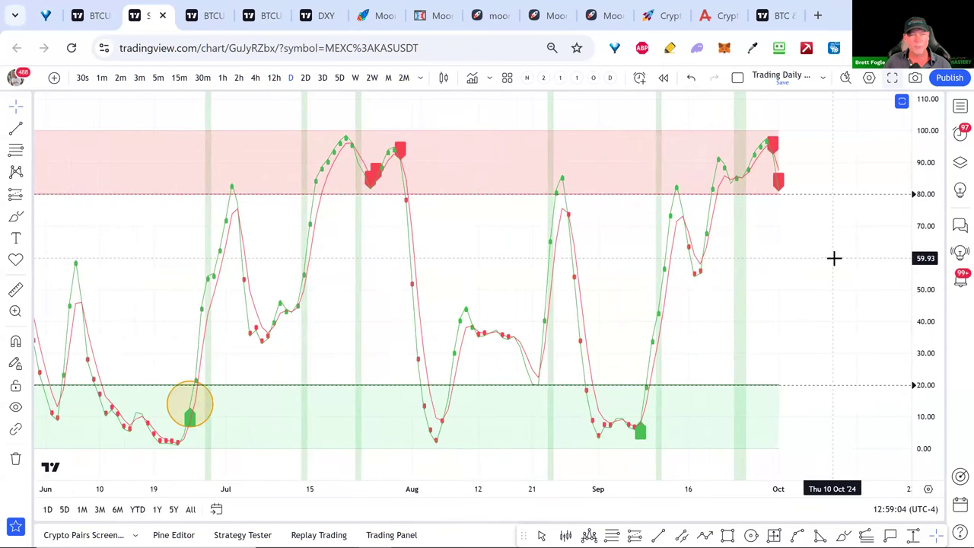
{"action": "double_click", "coordinate": [835, 264]}
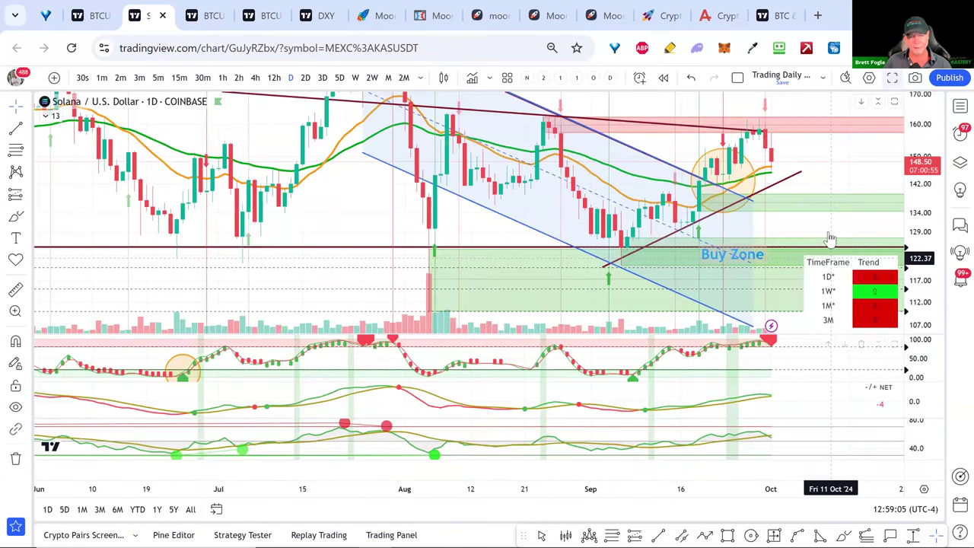
Step: Maximize the Solana price pane and examine price action between the sell and buy zones from February to October
{"action": "double_click", "coordinate": [857, 181]}
{"action": "scroll", "coordinate": [913, 107], "scroll_direction": "down", "scroll_amount": 2}
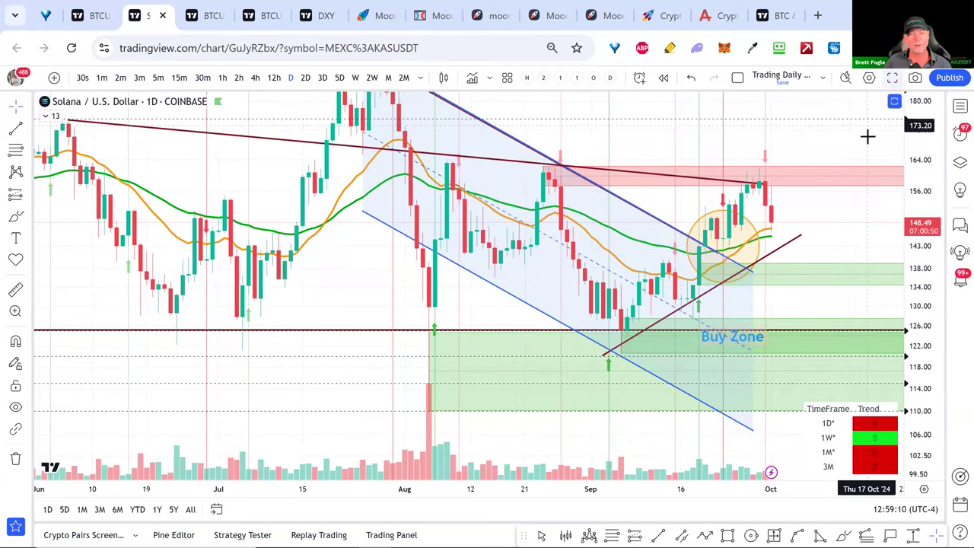
{"action": "left_click_drag", "start_coordinate": [870, 200], "coordinate": [863, 252]}
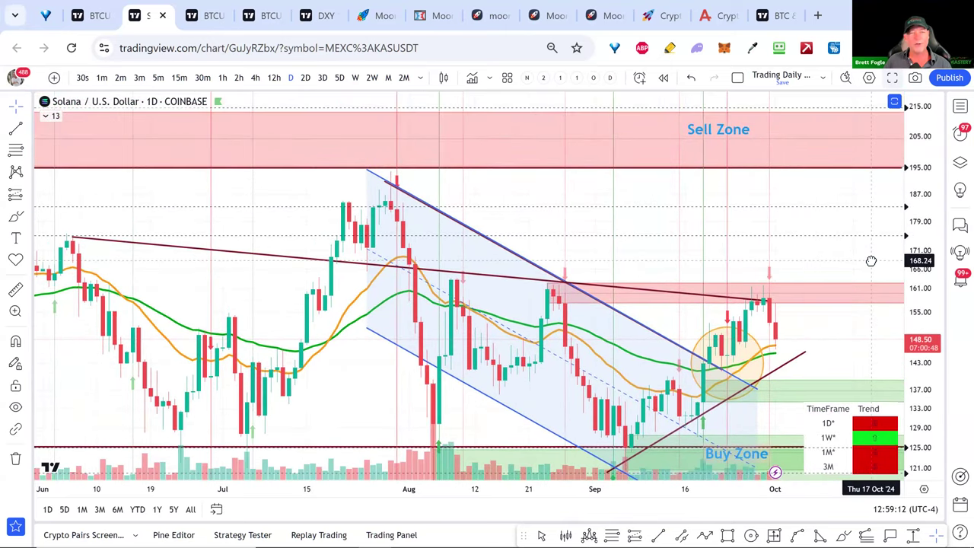
{"action": "scroll", "coordinate": [639, 183], "scroll_direction": "down", "scroll_amount": 2}
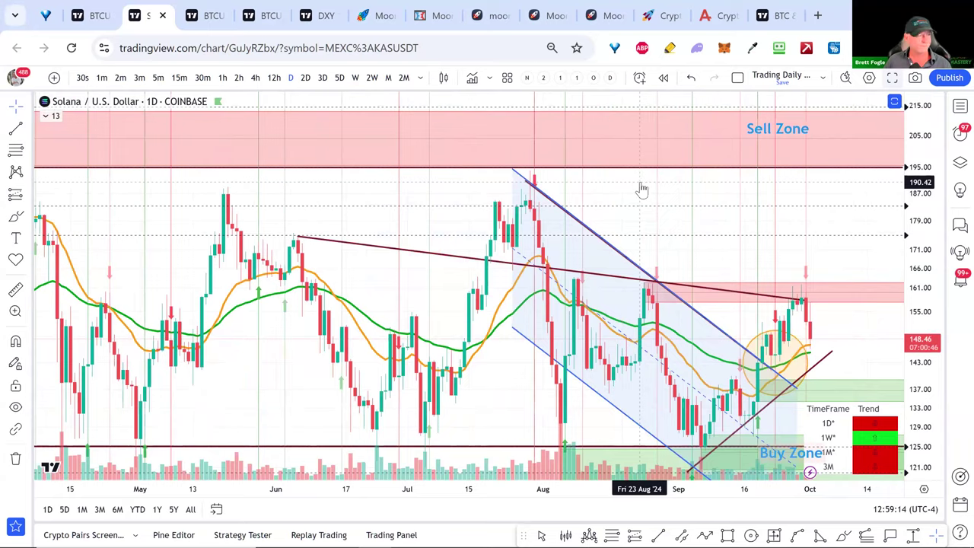
{"action": "scroll", "coordinate": [641, 188], "scroll_direction": "down", "scroll_amount": 2}
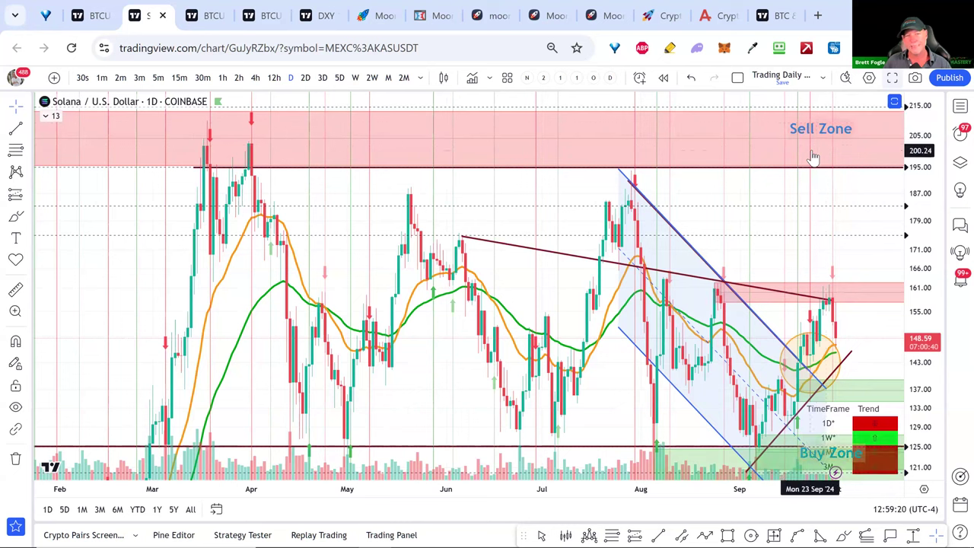
{"action": "scroll", "coordinate": [818, 152], "scroll_direction": "up", "scroll_amount": 5}
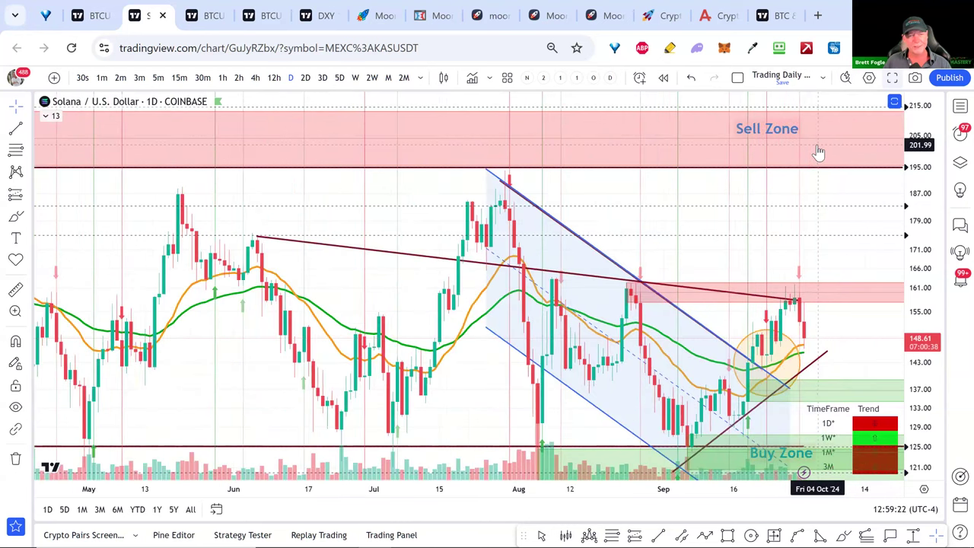
{"action": "left_click_drag", "start_coordinate": [801, 186], "coordinate": [800, 185]}
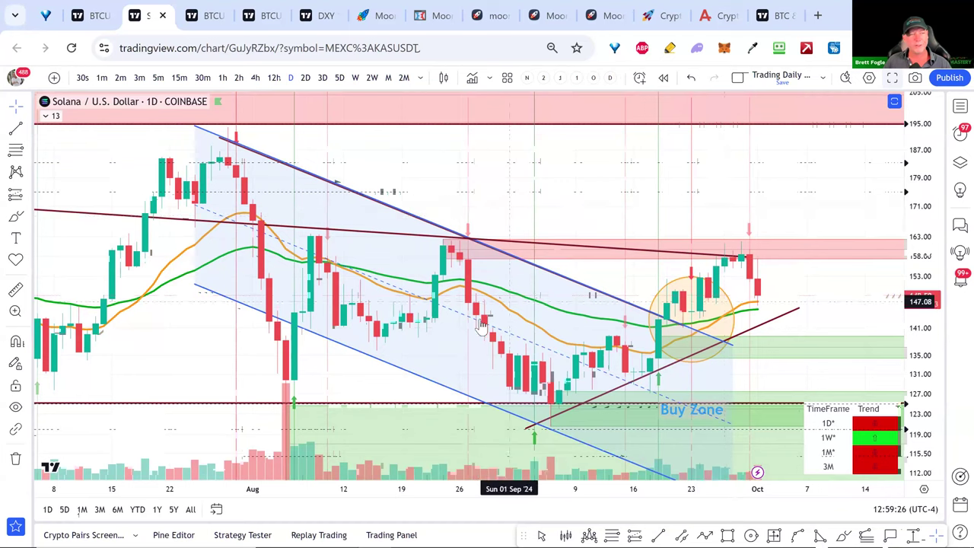
Step: Examine Solana's daily price action against the falling and rising maroon trendlines from April to October, and restore all panes
{"action": "scroll", "coordinate": [843, 231], "scroll_direction": "down", "scroll_amount": 4}
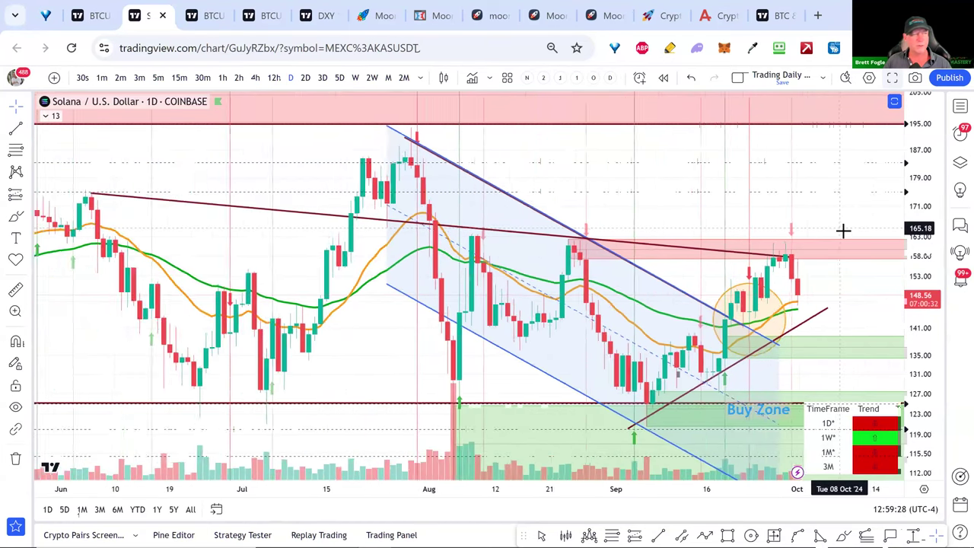
{"action": "scroll", "coordinate": [328, 359], "scroll_direction": "down", "scroll_amount": 3}
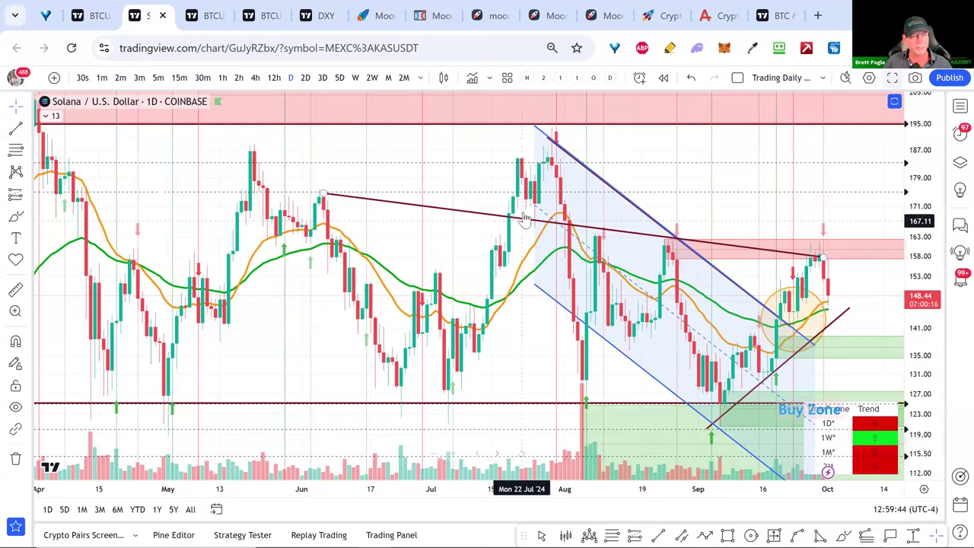
{"action": "scroll", "coordinate": [395, 221], "scroll_direction": "up", "scroll_amount": 5}
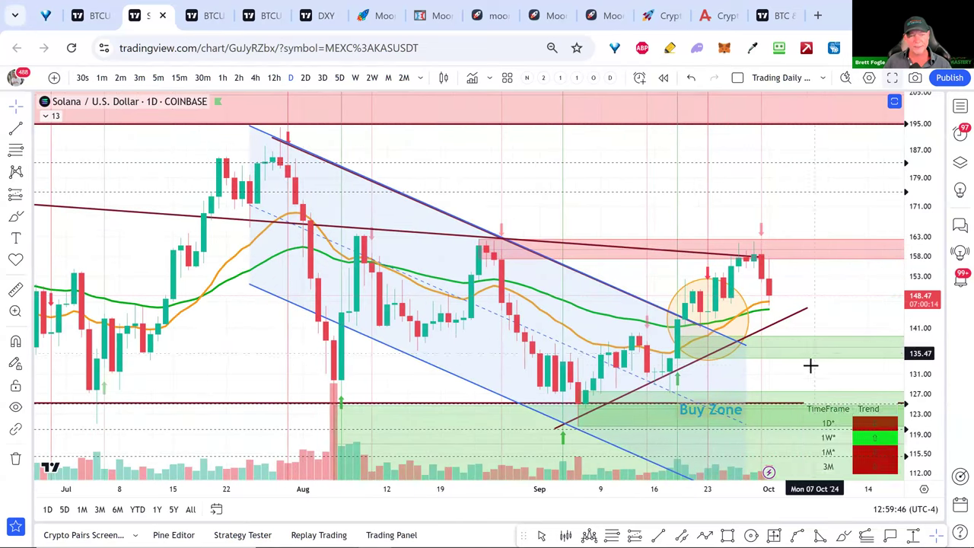
{"action": "left_click_drag", "start_coordinate": [798, 370], "coordinate": [801, 313]}
{"action": "double_click", "coordinate": [801, 313]}
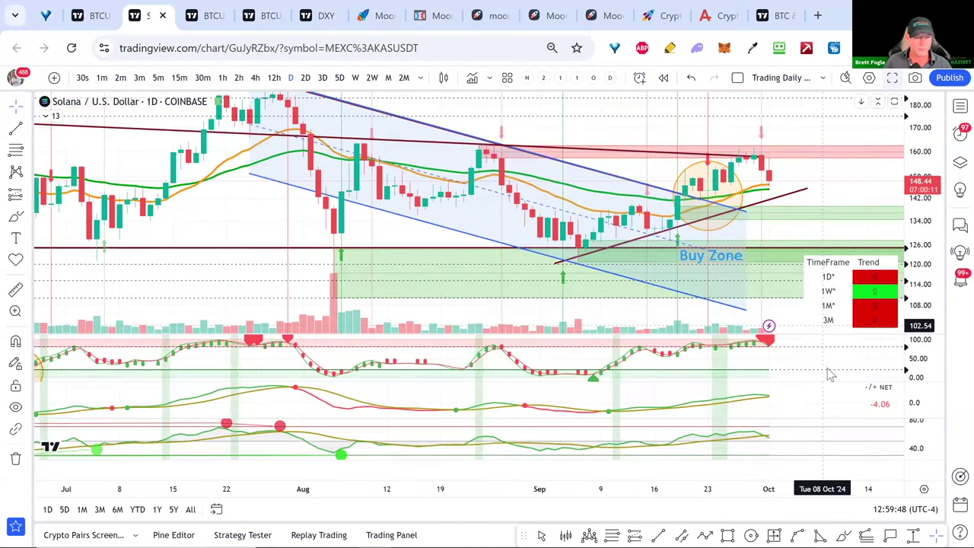
Step: Examine the line crossovers of Solana's -/+ NET oscillator since May in a maximized pane, and return to the maximized price pane
{"action": "scroll", "coordinate": [830, 384], "scroll_direction": "down", "scroll_amount": 2}
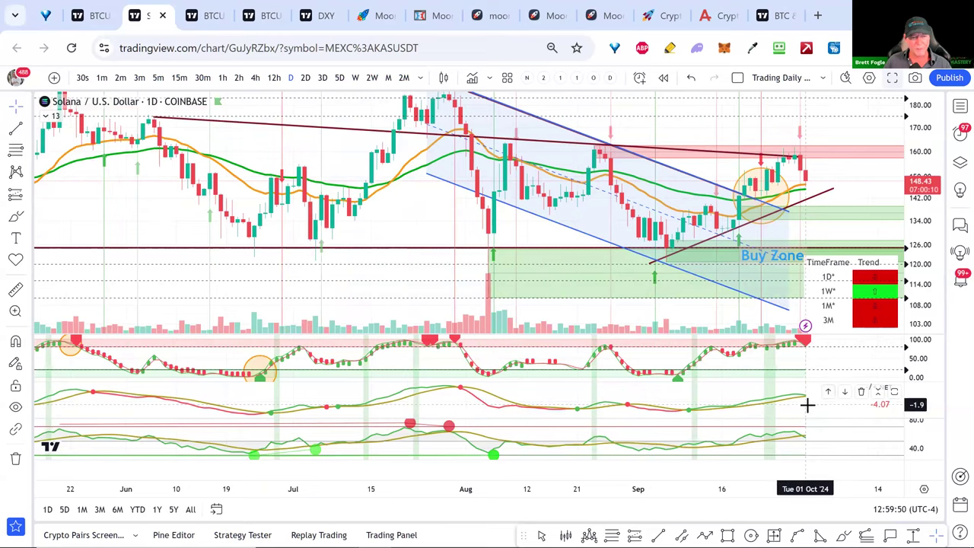
{"action": "double_click", "coordinate": [807, 404]}
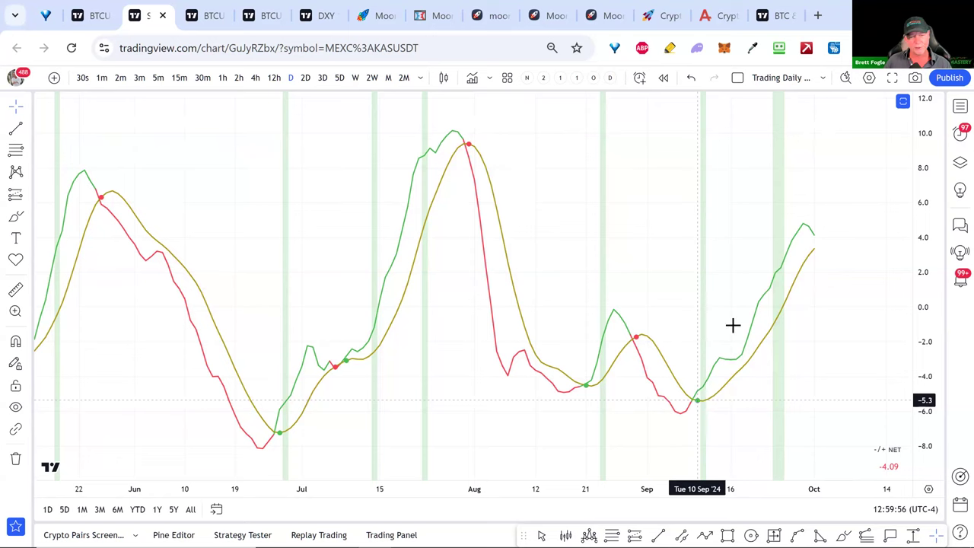
{"action": "double_click", "coordinate": [829, 251]}
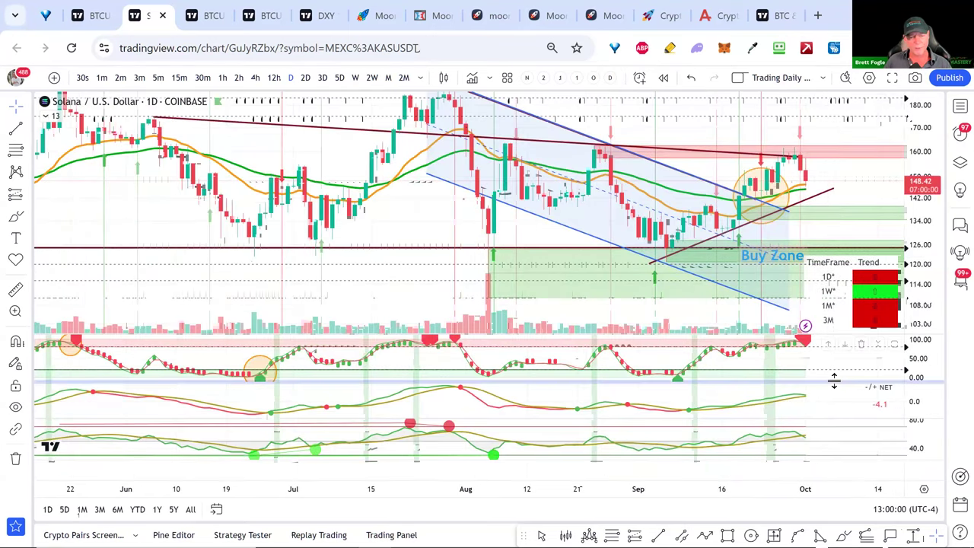
{"action": "scroll", "coordinate": [887, 166], "scroll_direction": "down", "scroll_amount": 3}
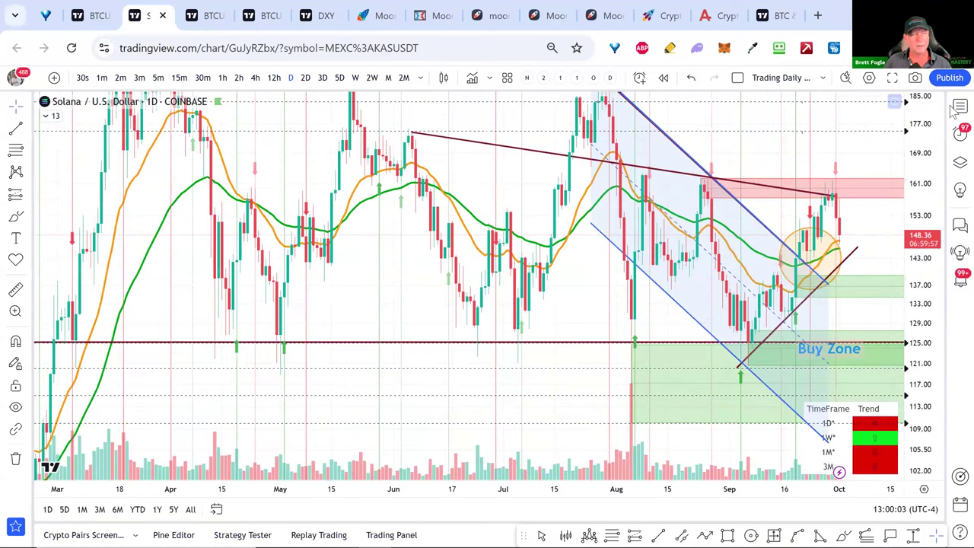
Step: Load ETHUSD from the watchlist and compress its price scale so the TP 1 zone and both lower DCA zones fit in view
{"action": "left_click", "coordinate": [960, 106]}
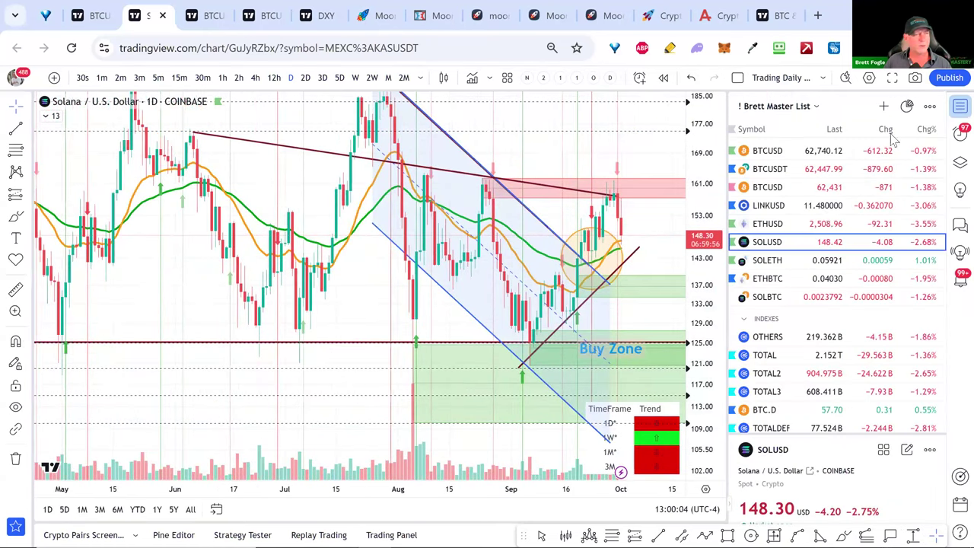
{"action": "left_click", "coordinate": [762, 228]}
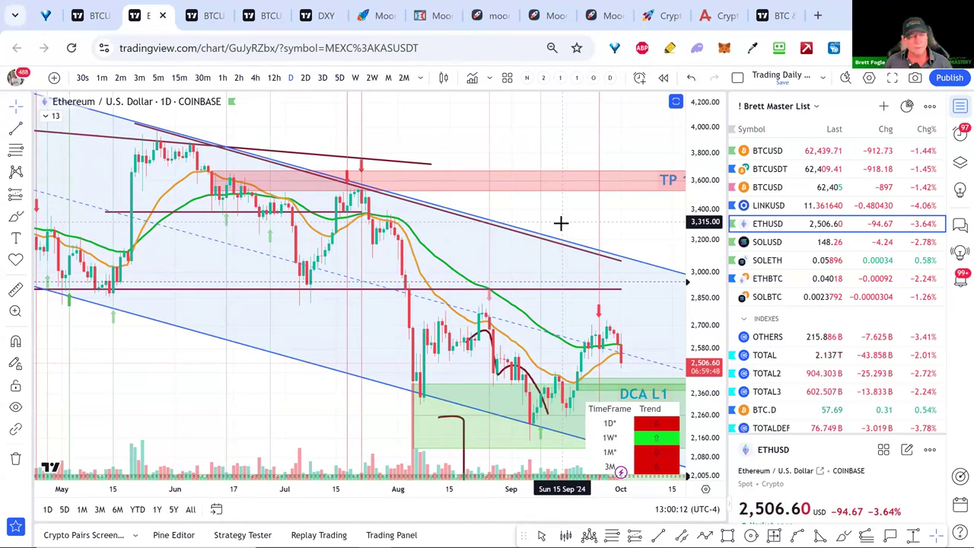
{"action": "scroll", "coordinate": [576, 257], "scroll_direction": "down", "scroll_amount": 3}
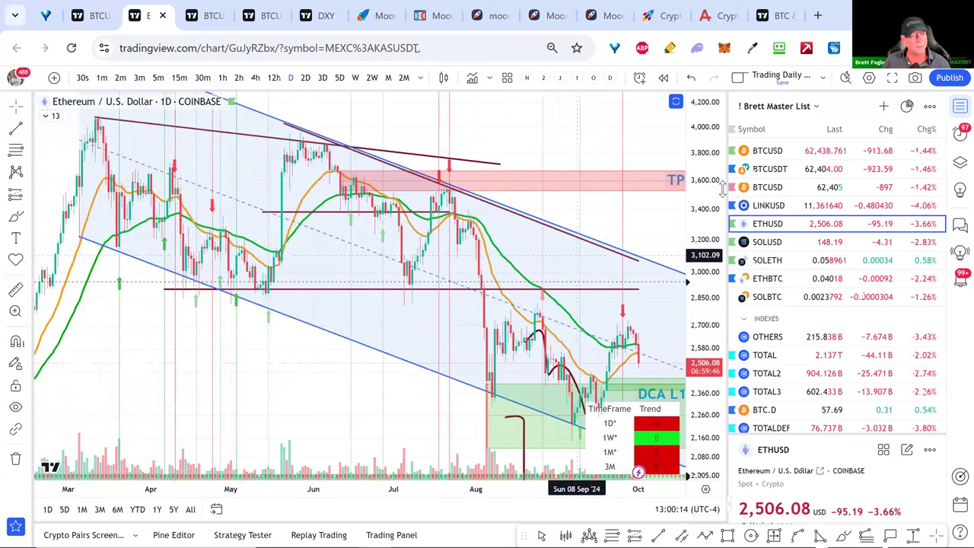
{"action": "mouse_move", "coordinate": [703, 256]}
{"action": "left_mouse_down"}
{"action": "mouse_move", "coordinate": [703, 265]}
{"action": "mouse_move", "coordinate": [685, 250]}
{"action": "left_mouse_up"}
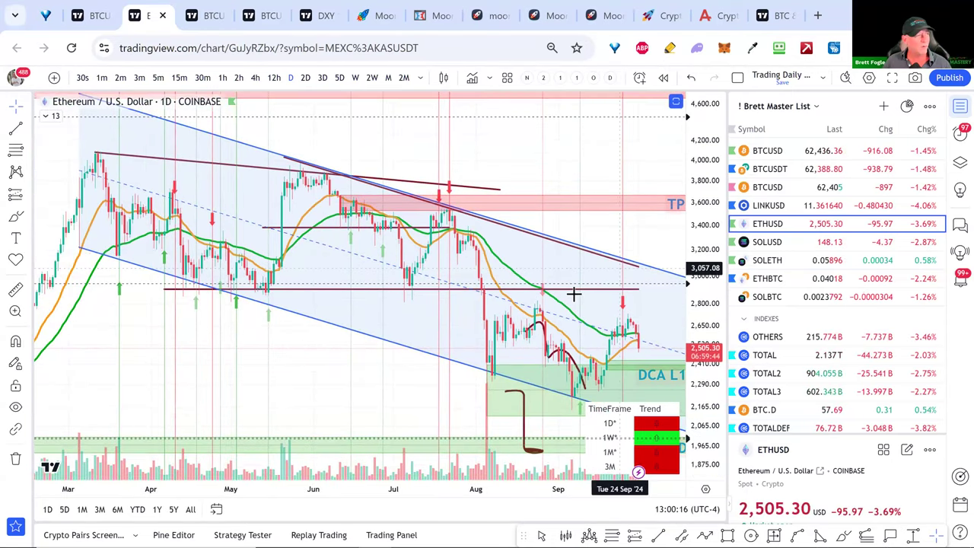
{"action": "scroll", "coordinate": [574, 258], "scroll_direction": "down", "scroll_amount": 2}
{"action": "scroll", "coordinate": [575, 259], "scroll_direction": "up", "scroll_amount": 5}
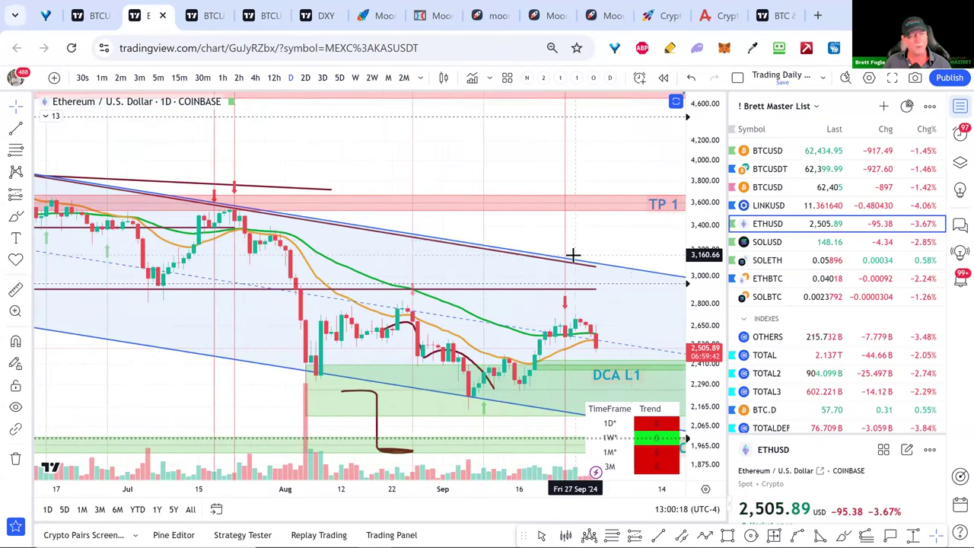
{"action": "left_click_drag", "start_coordinate": [620, 205], "coordinate": [624, 141]}
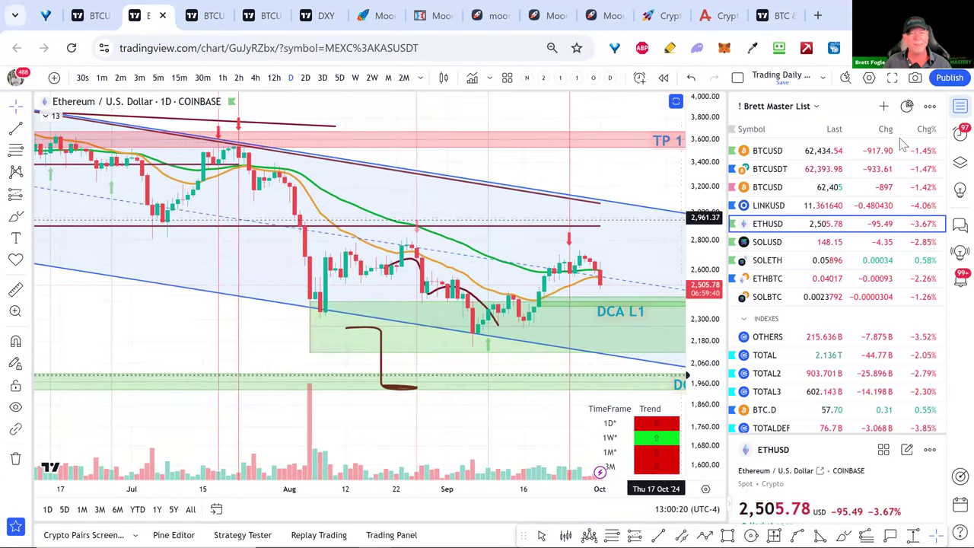
Step: Hide the watchlist and reposition the DCA L1 label on the Ethereum chart to about 2,441 at 27 September
{"action": "left_click", "coordinate": [955, 109]}
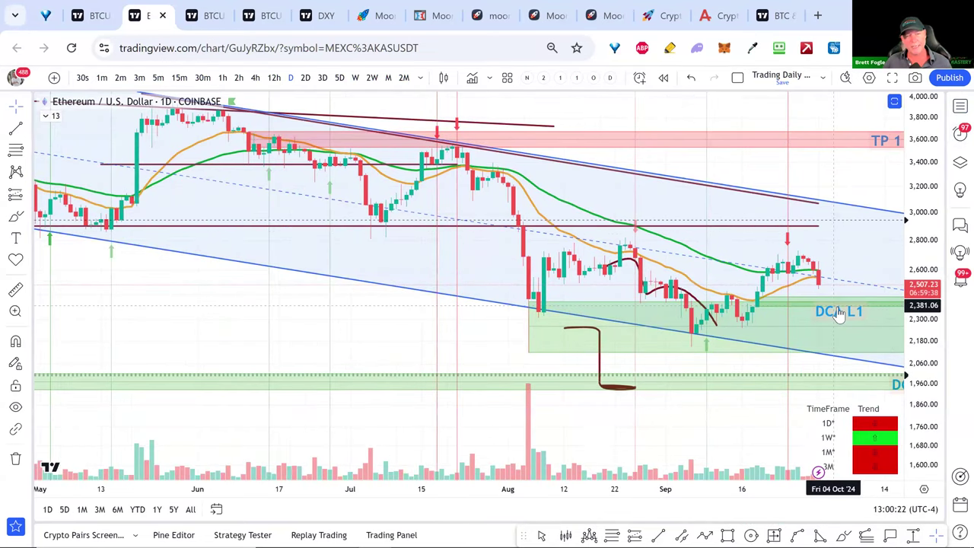
{"action": "left_click_drag", "start_coordinate": [649, 366], "coordinate": [467, 369]}
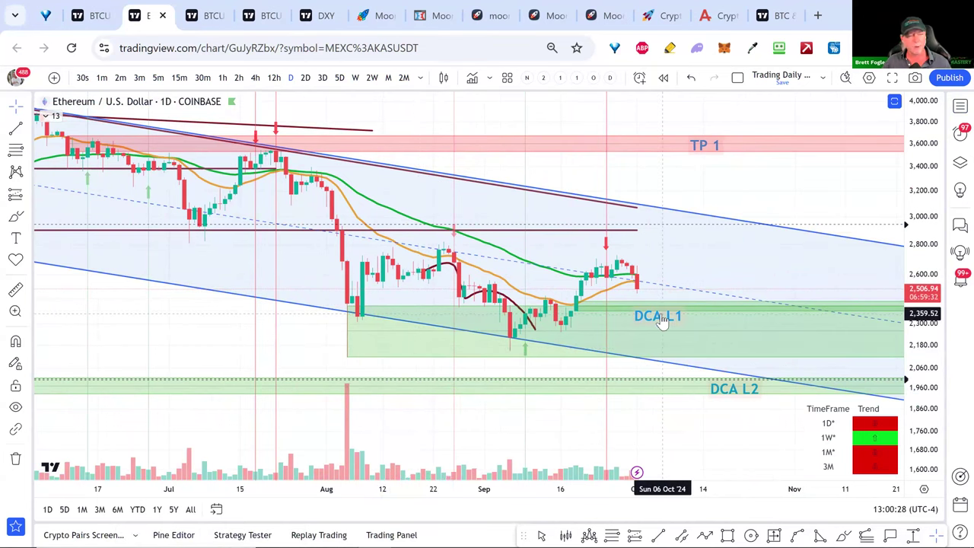
{"action": "left_click_drag", "start_coordinate": [662, 320], "coordinate": [648, 312]}
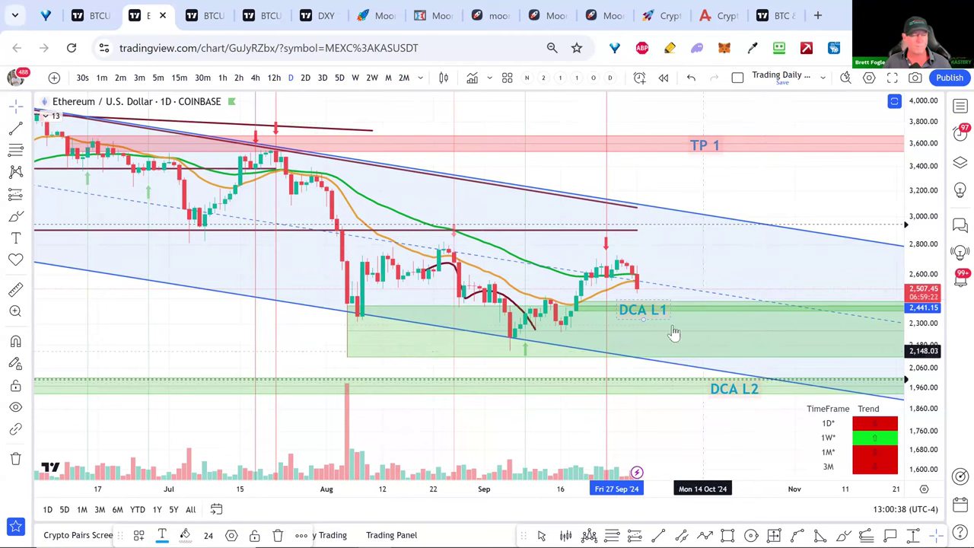
Step: Extend the maroon horizontal line at about 2,901 on the Ethereum chart back to 4 February 2024
{"action": "scroll", "coordinate": [645, 314], "scroll_direction": "down", "scroll_amount": 3}
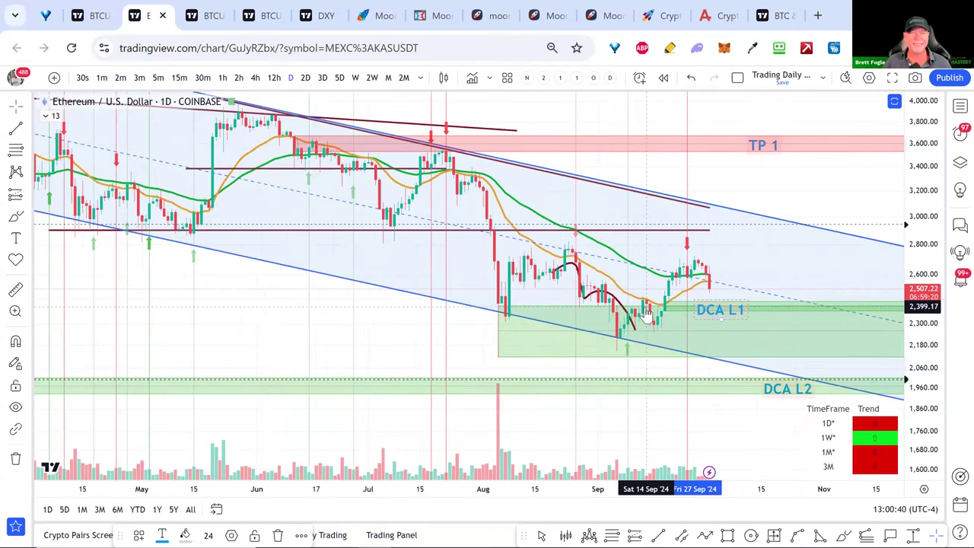
{"action": "scroll", "coordinate": [645, 314], "scroll_direction": "up", "scroll_amount": 2}
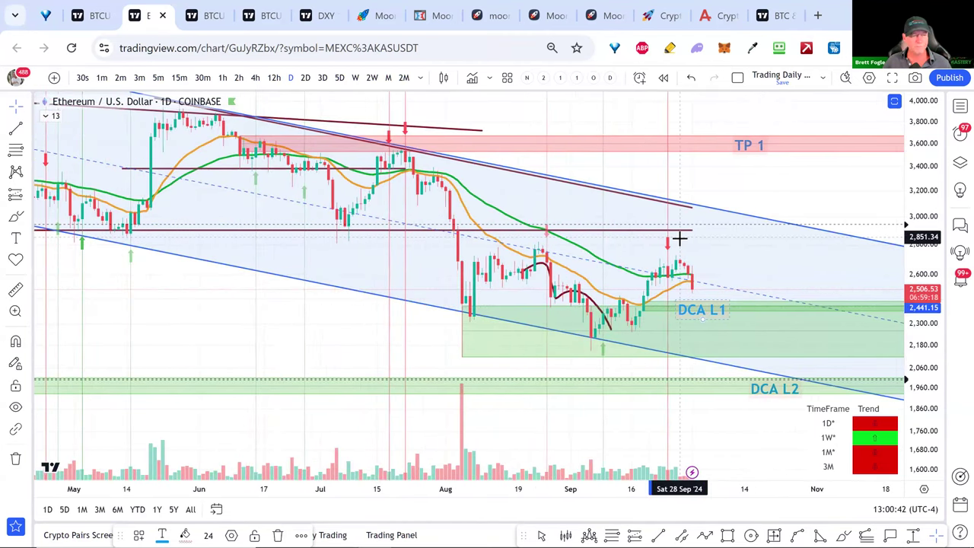
{"action": "scroll", "coordinate": [681, 238], "scroll_direction": "down", "scroll_amount": 1}
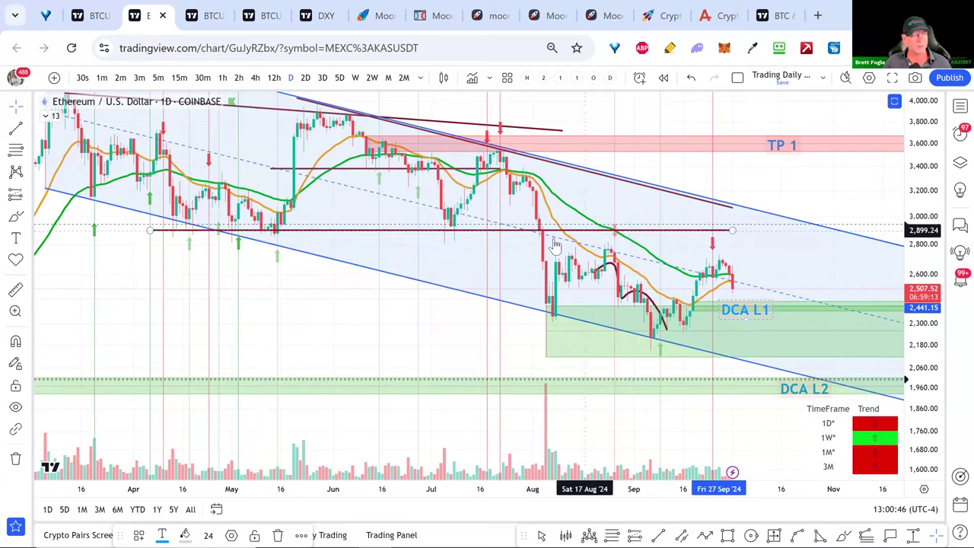
{"action": "scroll", "coordinate": [493, 266], "scroll_direction": "down", "scroll_amount": 1}
{"action": "scroll", "coordinate": [493, 266], "scroll_direction": "down", "scroll_amount": 2}
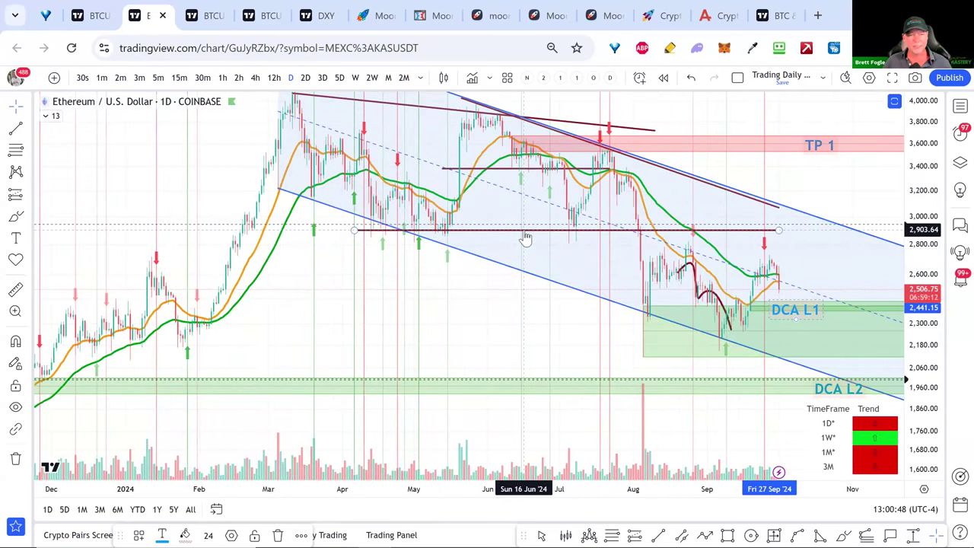
{"action": "left_click_drag", "start_coordinate": [352, 231], "coordinate": [206, 229]}
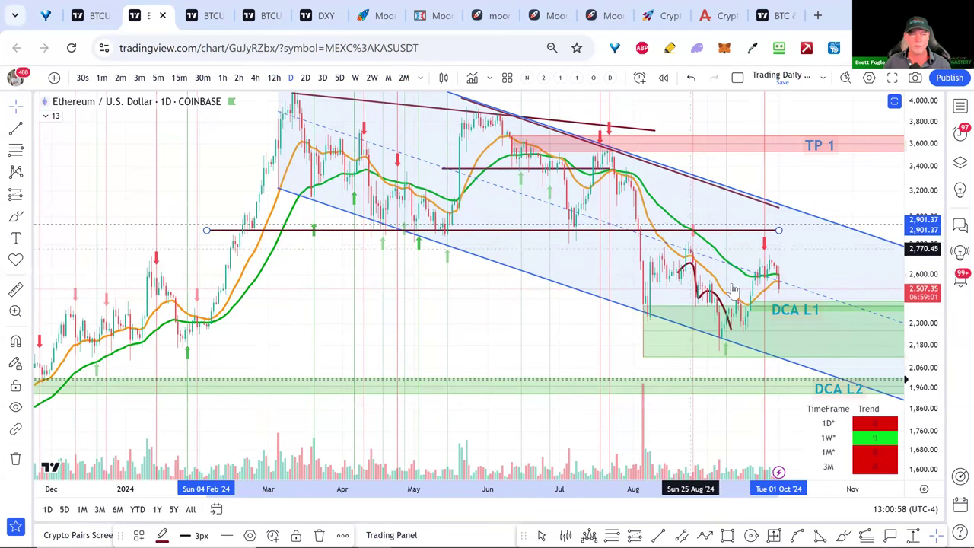
Step: Examine Ethereum's oscillator swings between the 80 and 20 levels since April in a maximized pane, and restore all panes
{"action": "scroll", "coordinate": [770, 294], "scroll_direction": "up", "scroll_amount": 2}
{"action": "scroll", "coordinate": [769, 293], "scroll_direction": "up", "scroll_amount": 2}
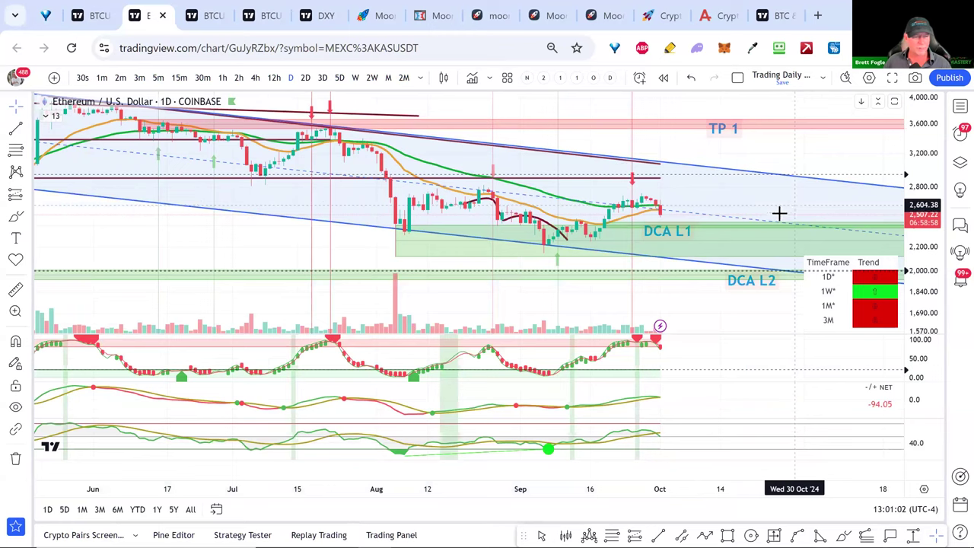
{"action": "double_click", "coordinate": [702, 352]}
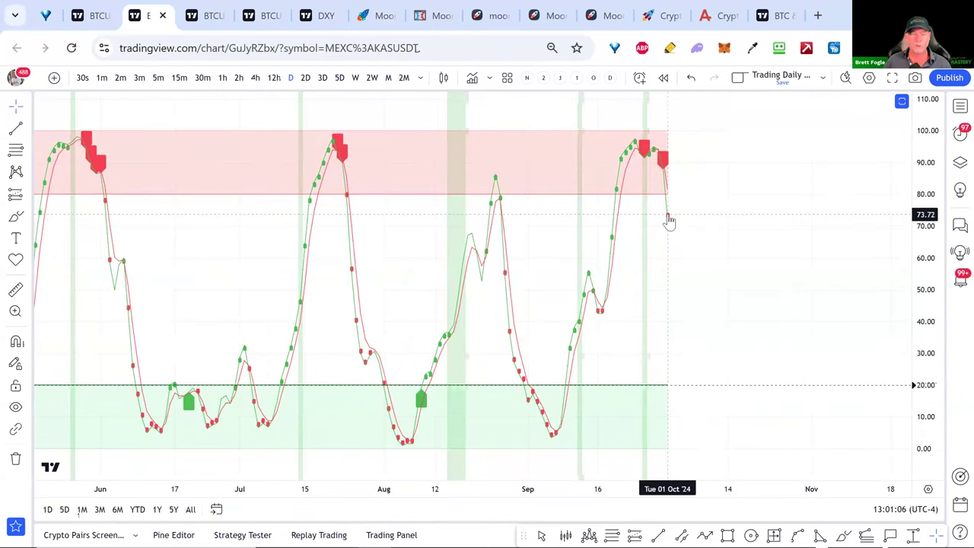
{"action": "left_click_drag", "start_coordinate": [546, 257], "coordinate": [795, 257]}
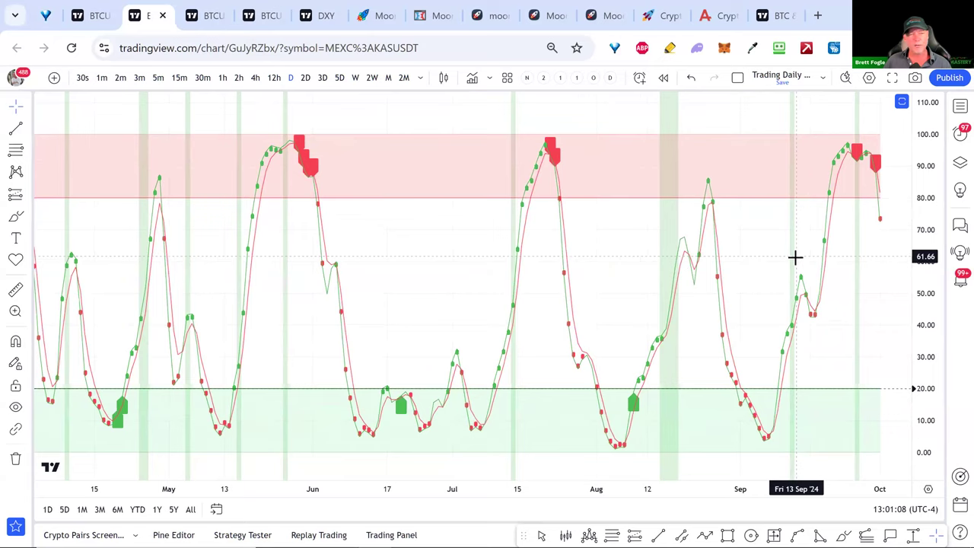
{"action": "scroll", "coordinate": [795, 257], "scroll_direction": "up", "scroll_amount": 1}
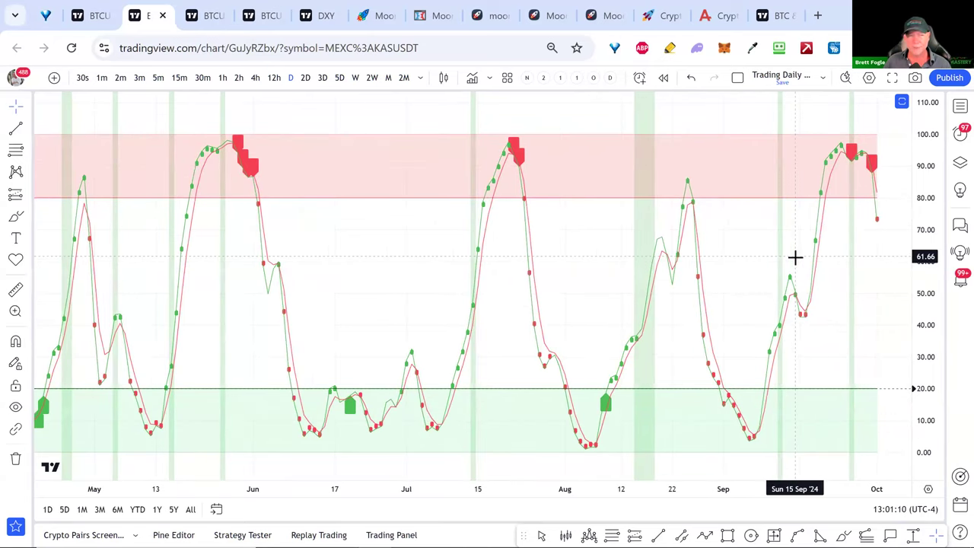
{"action": "double_click", "coordinate": [770, 232]}
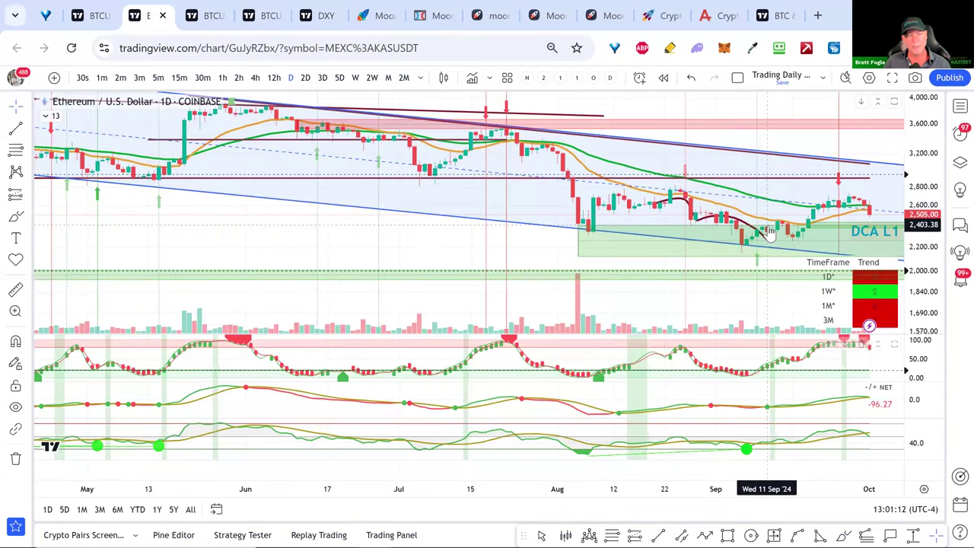
Step: Maximize the Ethereum price pane, shift the DCA L1 label to about 2,452 at 29 September, and show all panes again
{"action": "double_click", "coordinate": [556, 239]}
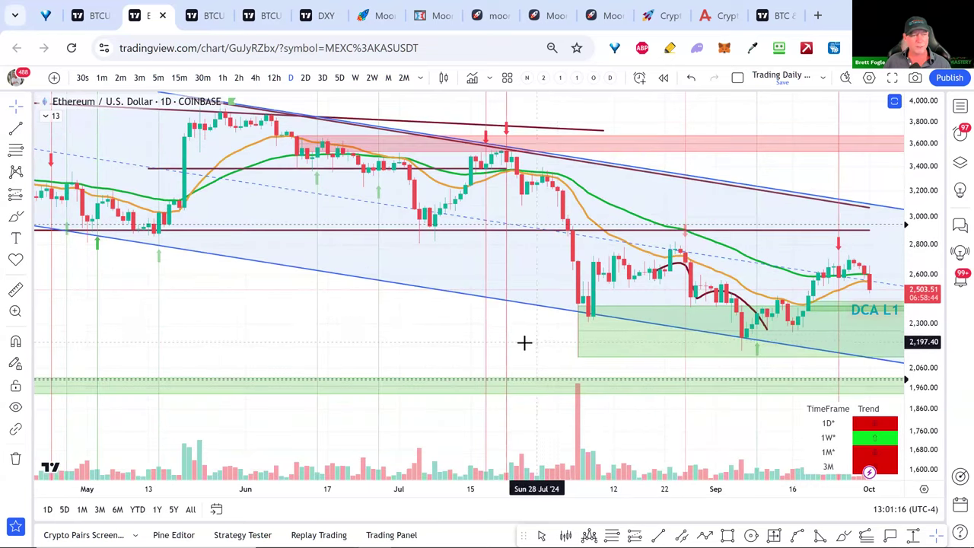
{"action": "scroll", "coordinate": [754, 320], "scroll_direction": "right", "scroll_amount": 5}
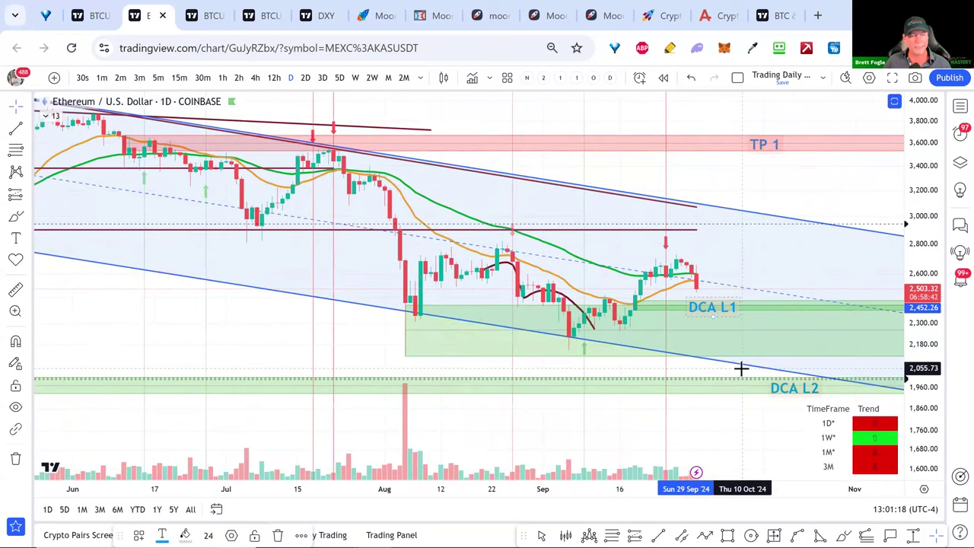
{"action": "double_click", "coordinate": [735, 392]}
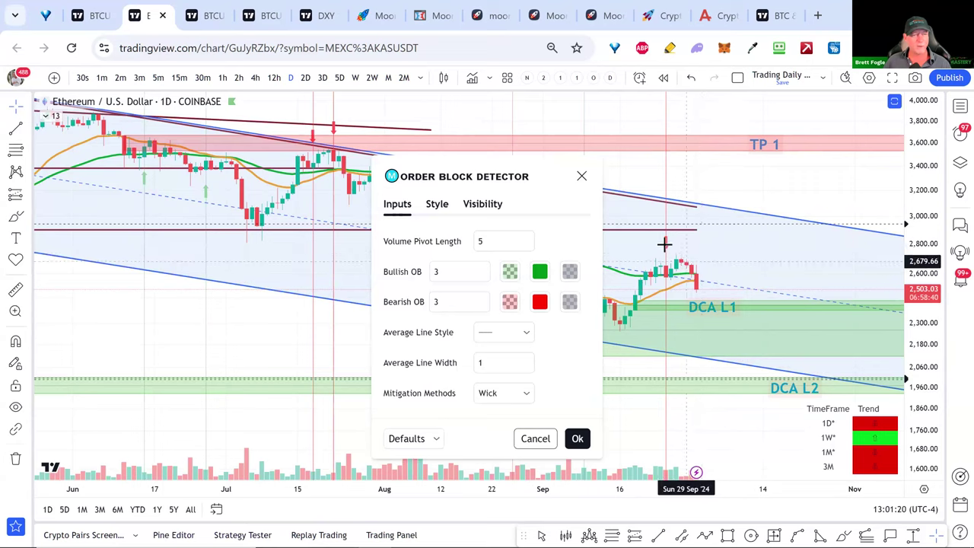
{"action": "double_click", "coordinate": [729, 189]}
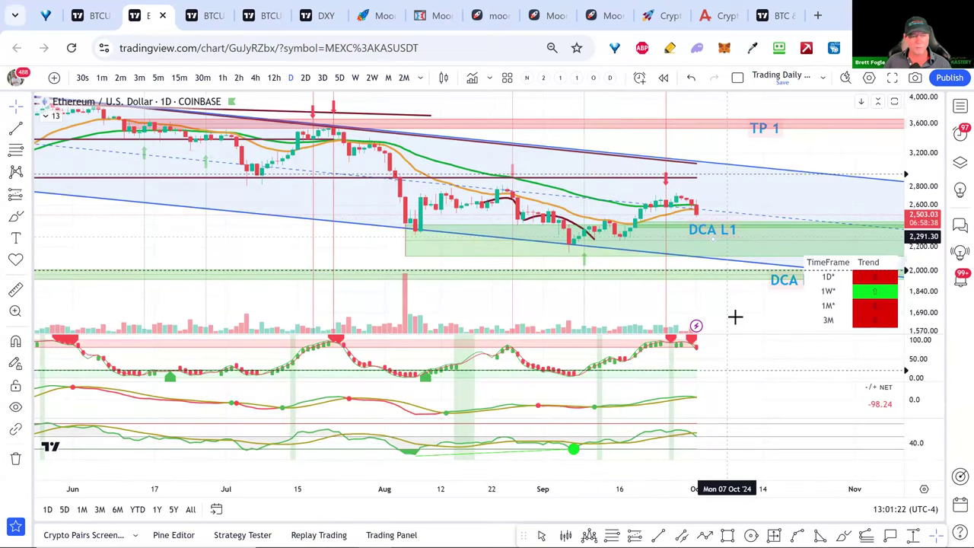
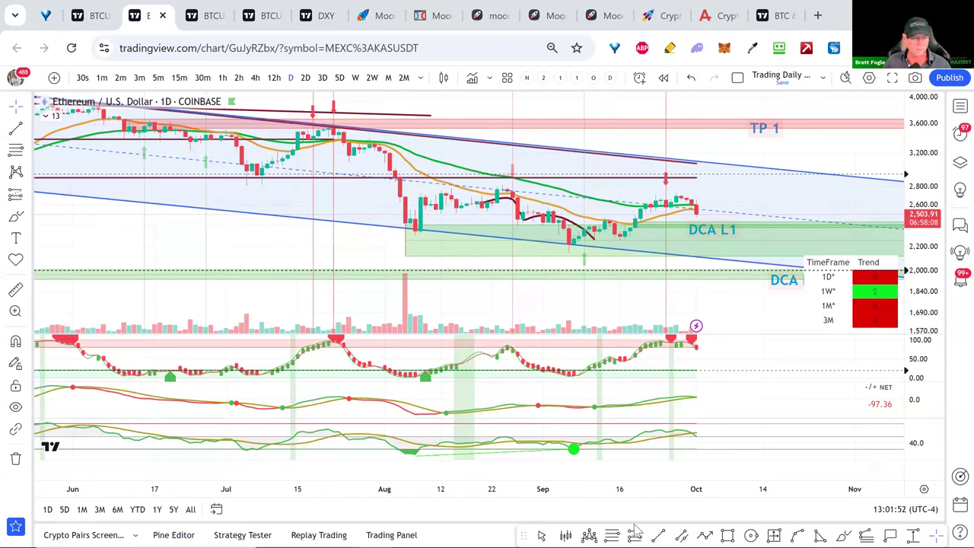
Step: Switch to the M3 Active Trader group chat and read today's unread messages
{"action": "mouse_move", "coordinate": [639, 542]}
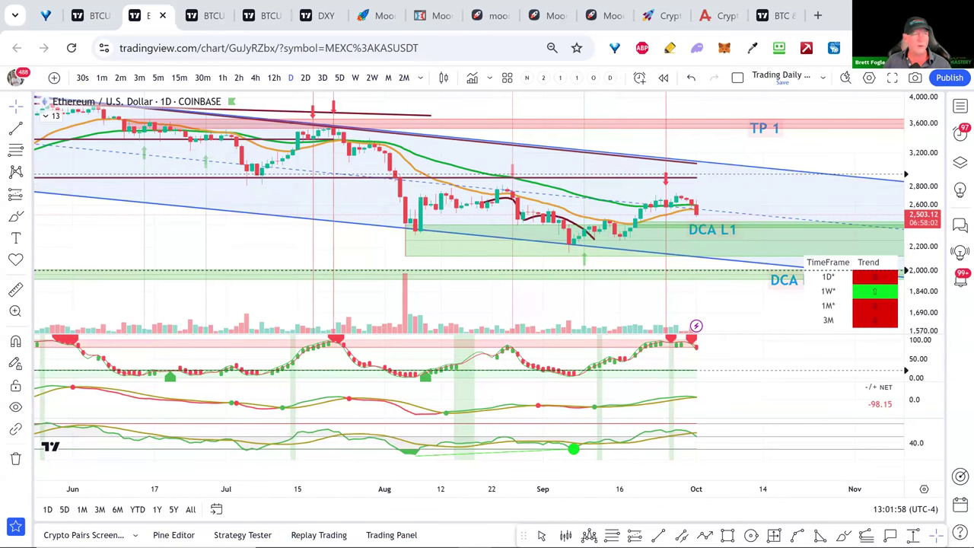
{"action": "key", "text": "alt+Tab"}
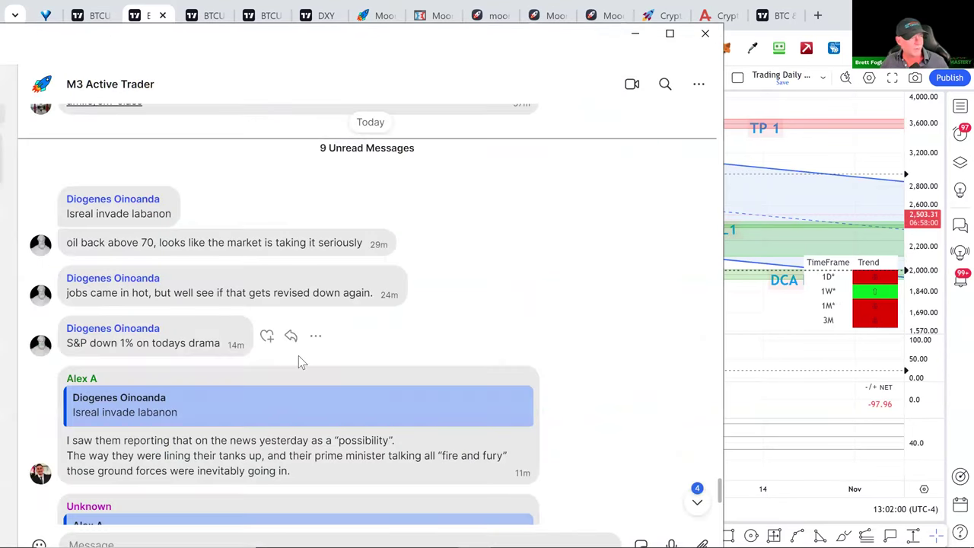
{"action": "scroll", "coordinate": [298, 355], "scroll_direction": "down", "scroll_amount": 4}
{"action": "scroll", "coordinate": [277, 458], "scroll_direction": "up", "scroll_amount": 10}
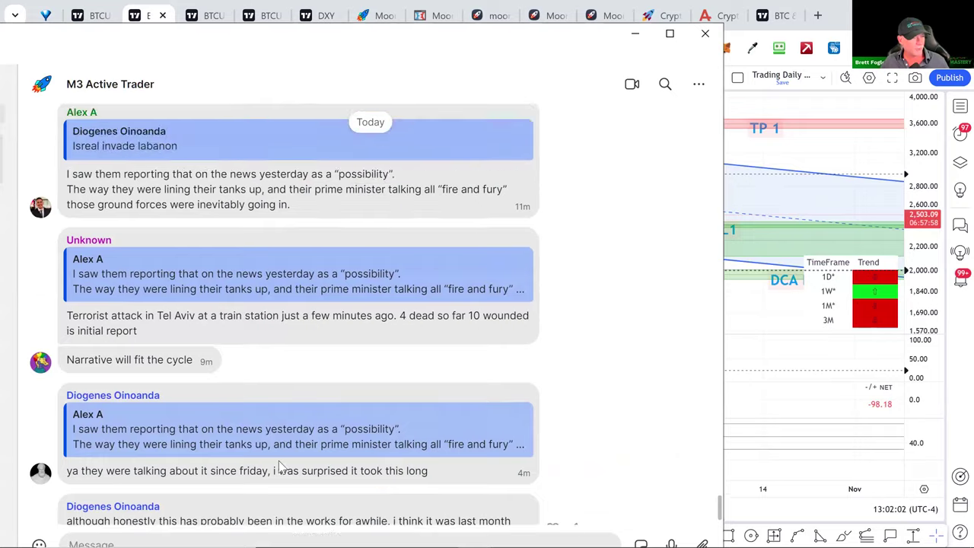
Step: Look back through the M3 Active Trader chat to the 29 September posts about the East and Gulf Coast longshoremen's strike
{"action": "scroll", "coordinate": [278, 460], "scroll_direction": "up", "scroll_amount": 15}
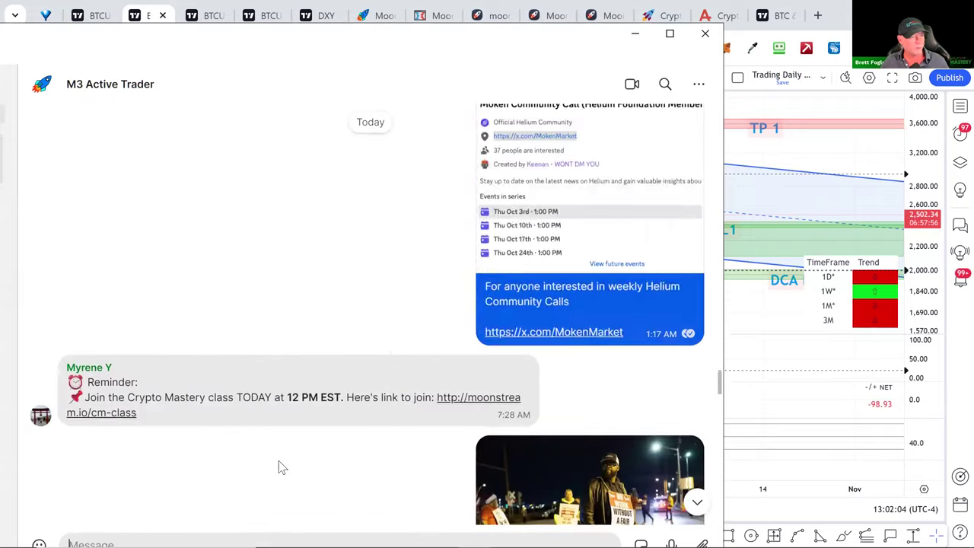
{"action": "scroll", "coordinate": [278, 460], "scroll_direction": "up", "scroll_amount": 15}
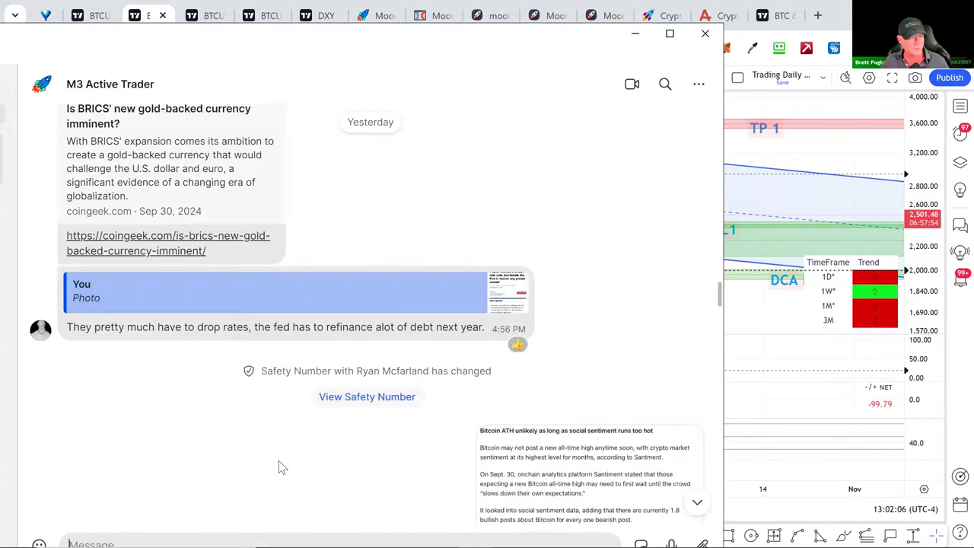
{"action": "scroll", "coordinate": [367, 464], "scroll_direction": "up", "scroll_amount": 12}
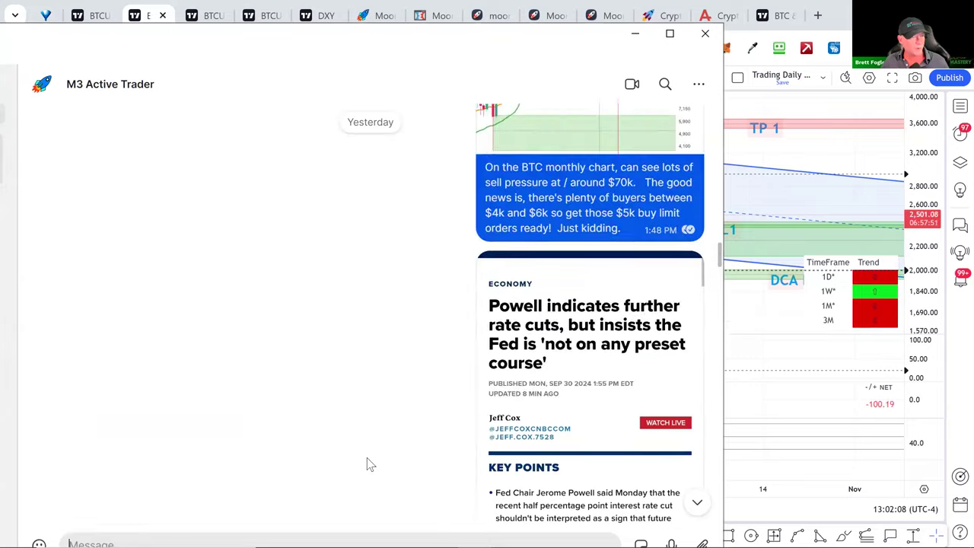
{"action": "scroll", "coordinate": [367, 464], "scroll_direction": "up", "scroll_amount": 15}
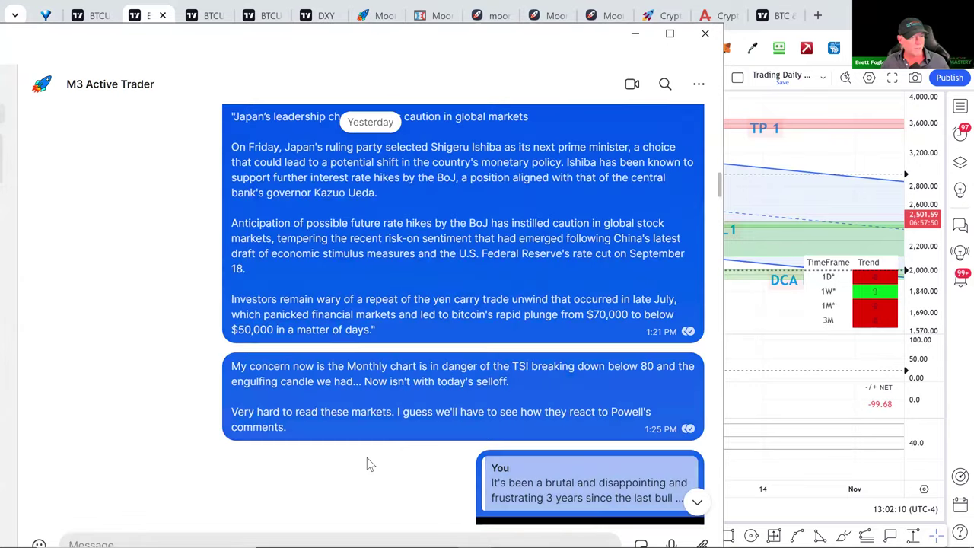
{"action": "scroll", "coordinate": [366, 462], "scroll_direction": "up", "scroll_amount": 15}
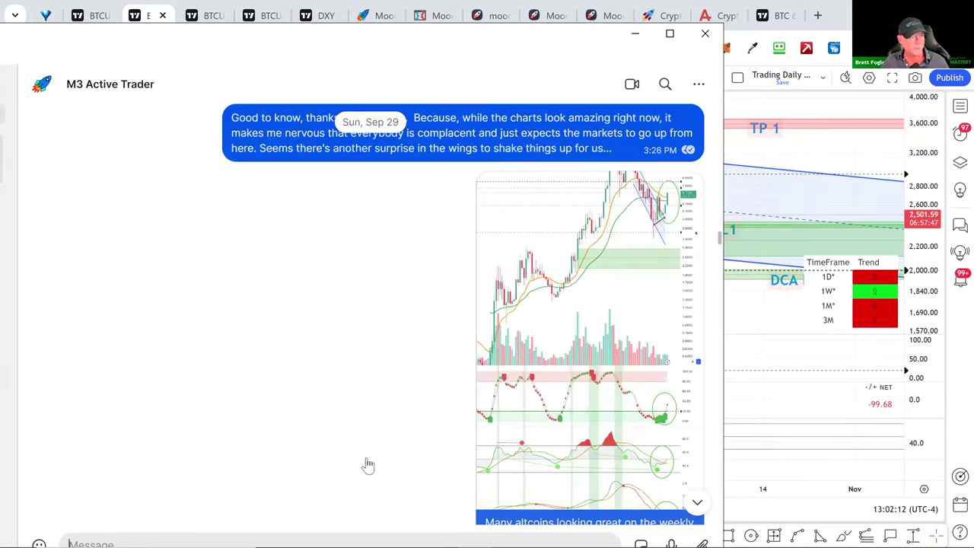
{"action": "scroll", "coordinate": [180, 421], "scroll_direction": "down", "scroll_amount": 2}
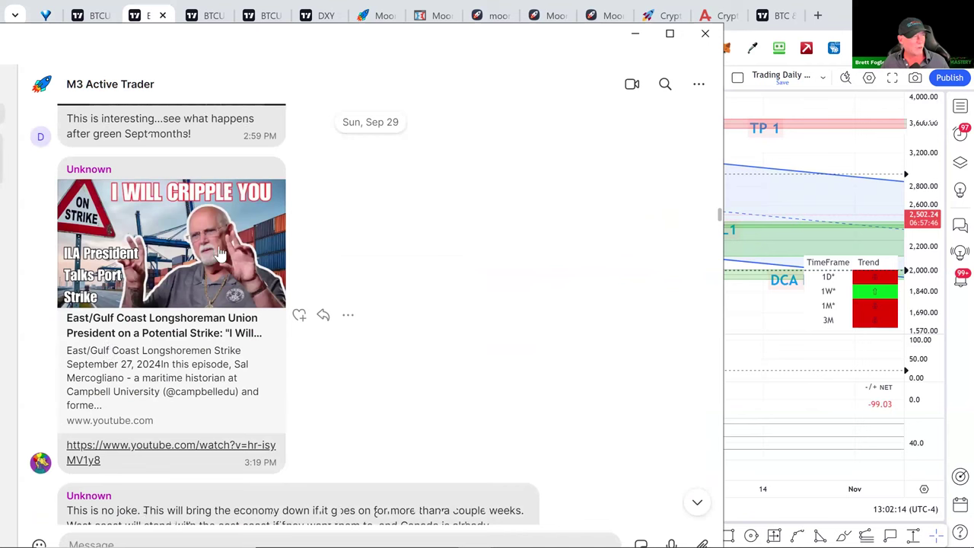
{"action": "scroll", "coordinate": [207, 226], "scroll_direction": "up", "scroll_amount": 3}
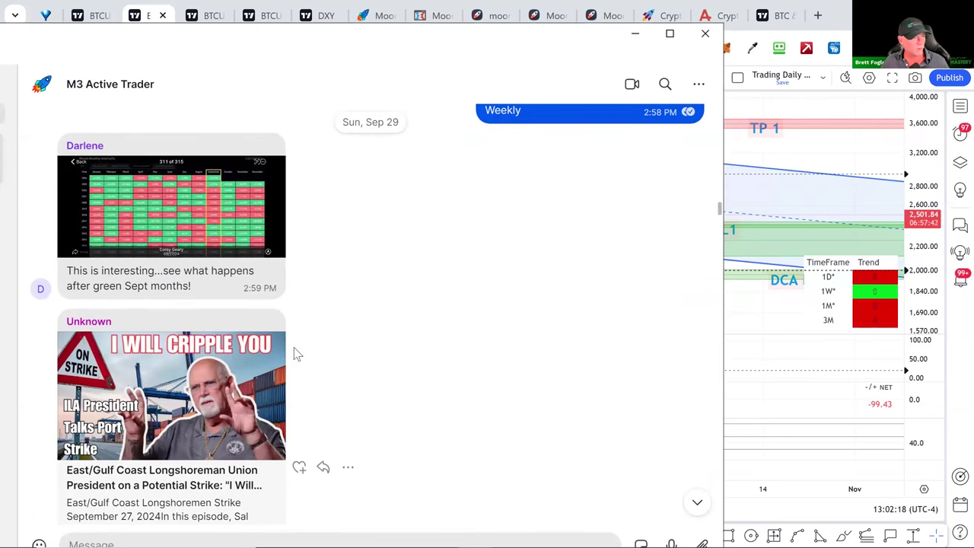
{"action": "scroll", "coordinate": [457, 352], "scroll_direction": "down", "scroll_amount": 6}
{"action": "scroll", "coordinate": [533, 418], "scroll_direction": "down", "scroll_amount": 8}
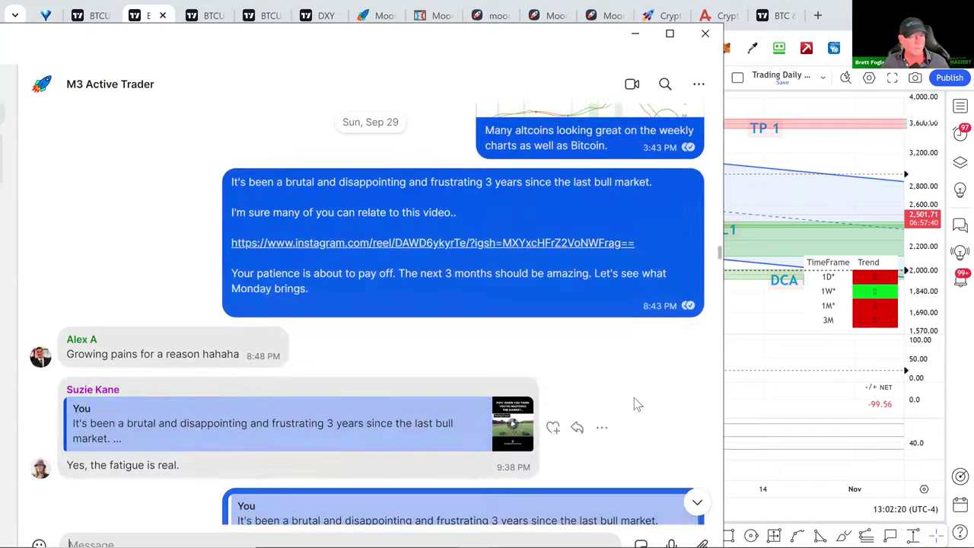
Step: Return to the unread messages and highlight the remarks about the market taking it seriously and the jobs numbers coming in hot
{"action": "left_click_drag", "start_coordinate": [720, 357], "coordinate": [727, 527]}
{"action": "scroll", "coordinate": [216, 343], "scroll_direction": "up", "scroll_amount": 5}
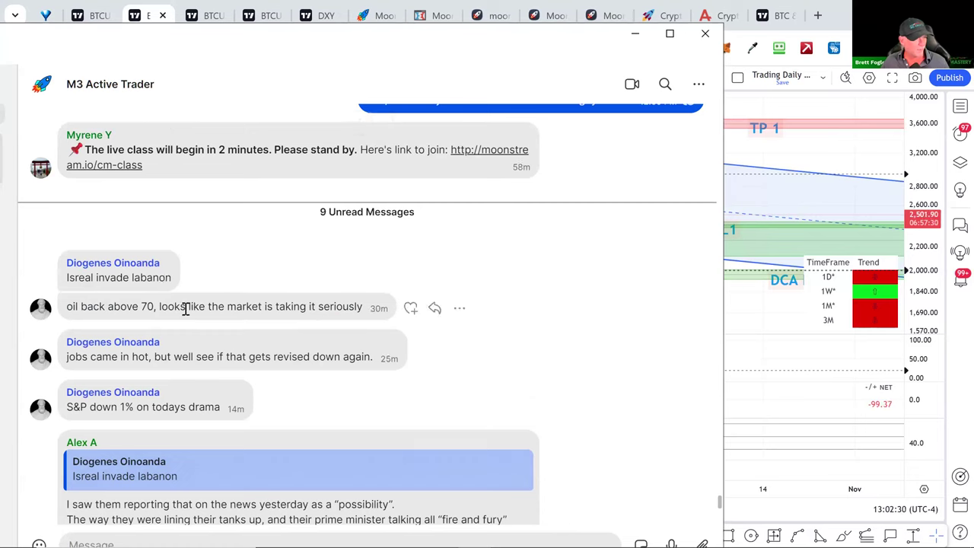
{"action": "left_click_drag", "start_coordinate": [158, 307], "coordinate": [388, 310]}
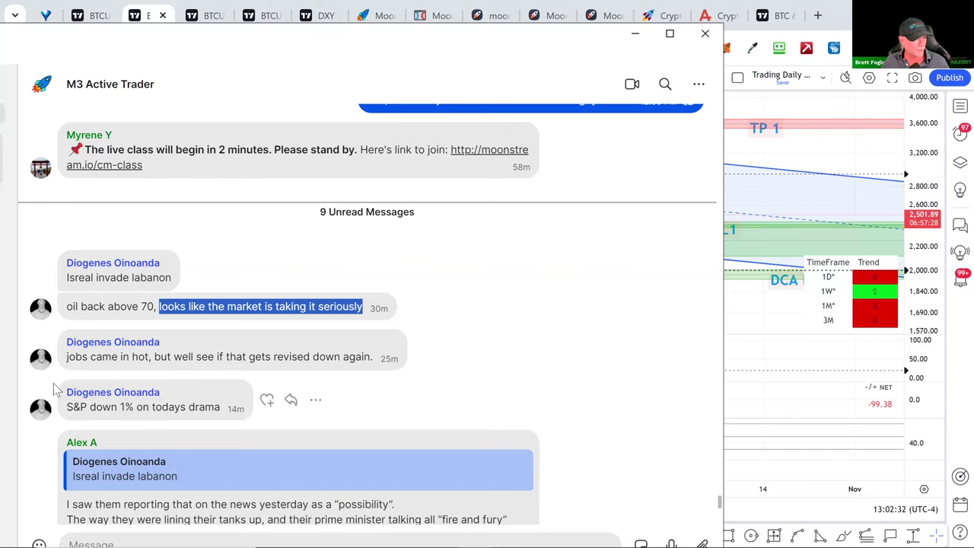
{"action": "left_click_drag", "start_coordinate": [66, 356], "coordinate": [394, 365]}
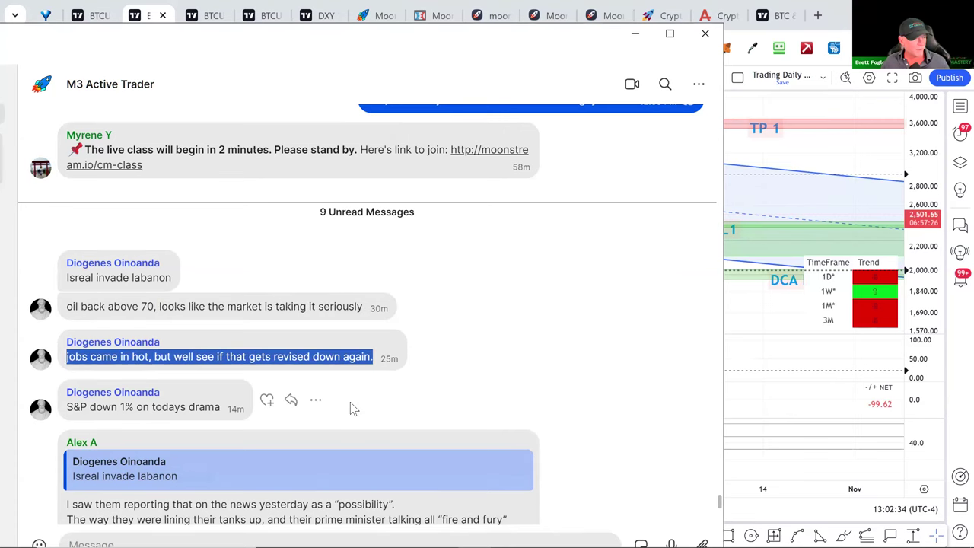
Step: Read the remaining unread messages in a slightly narrower chat window, and minimize the chat to return to the Ethereum chart
{"action": "scroll", "coordinate": [353, 409], "scroll_direction": "down", "scroll_amount": 3}
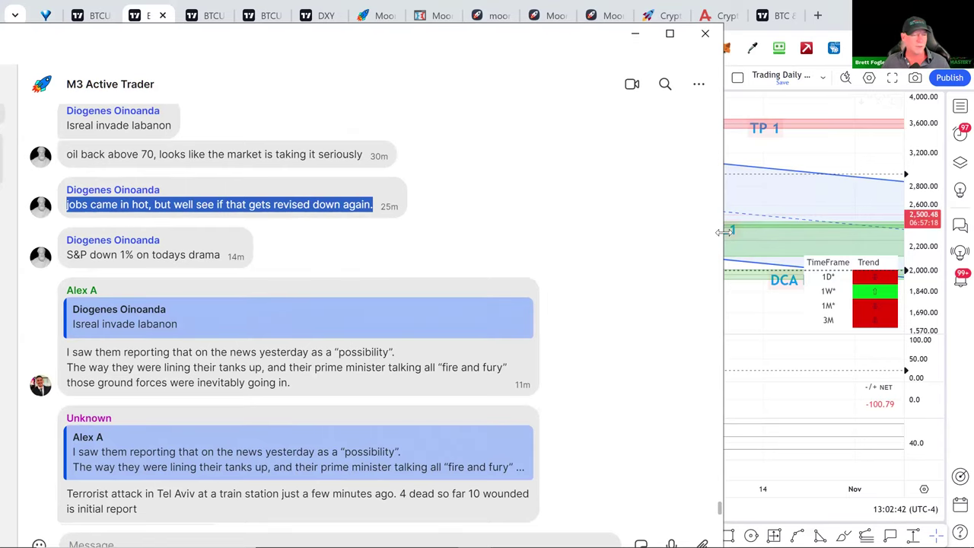
{"action": "left_click_drag", "start_coordinate": [723, 258], "coordinate": [701, 259]}
{"action": "scroll", "coordinate": [252, 282], "scroll_direction": "down", "scroll_amount": 3}
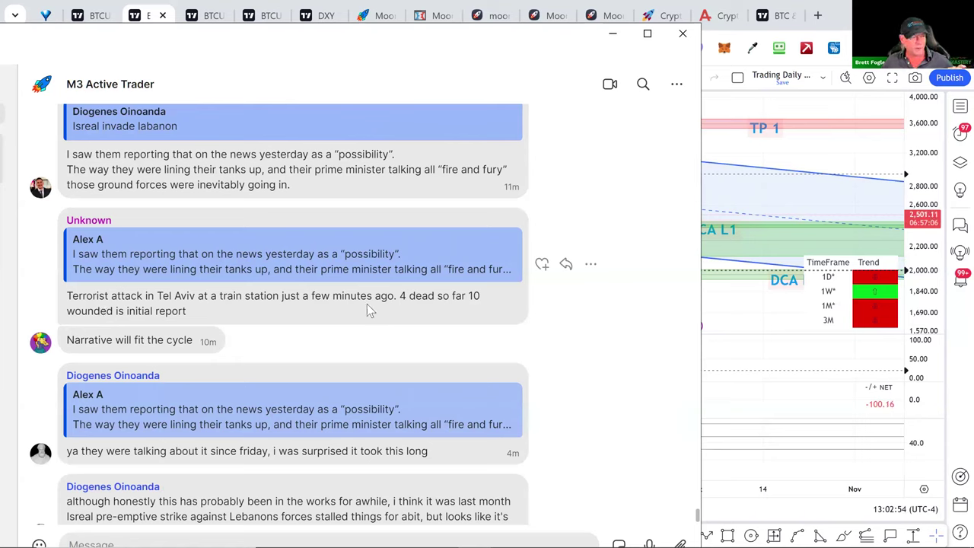
{"action": "scroll", "coordinate": [388, 304], "scroll_direction": "down", "scroll_amount": 1}
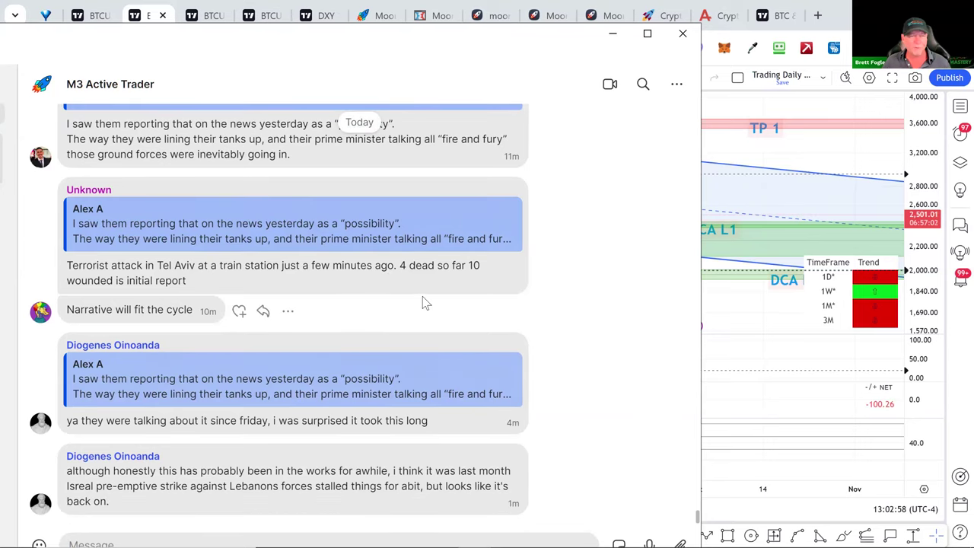
{"action": "left_click", "coordinate": [612, 37]}
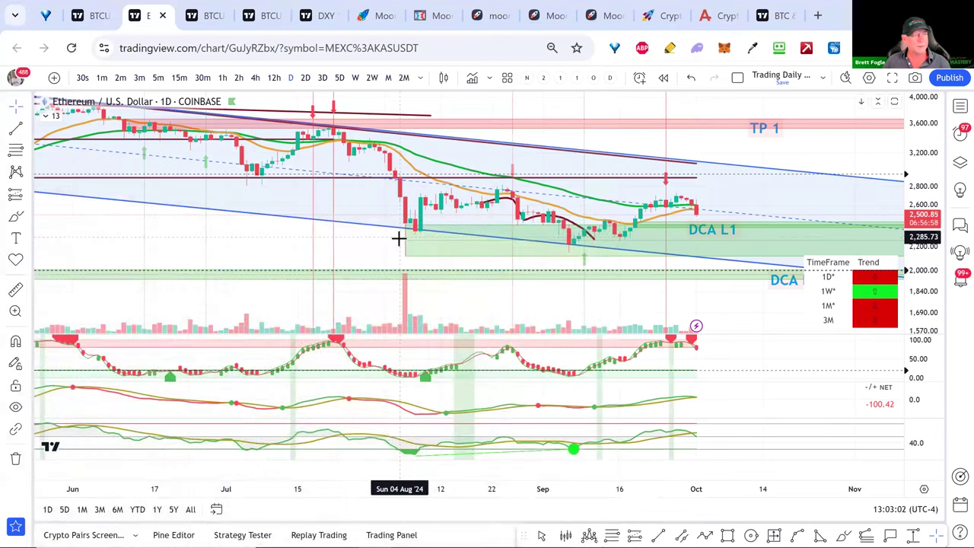
Step: Stretch the Ethereum chart's price scale and maximize its price pane
{"action": "left_click_drag", "start_coordinate": [928, 258], "coordinate": [880, 157]}
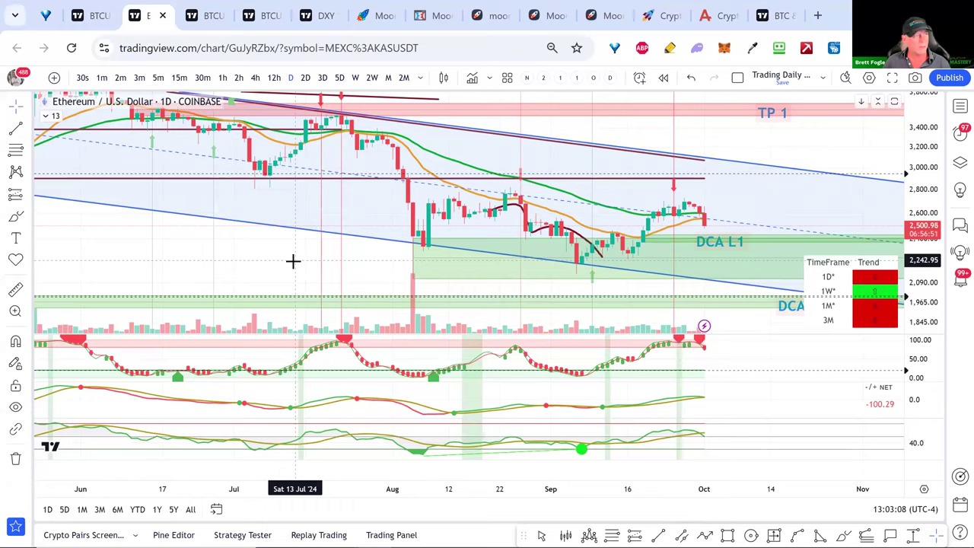
{"action": "scroll", "coordinate": [293, 261], "scroll_direction": "down", "scroll_amount": 1}
{"action": "double_click", "coordinate": [853, 191]}
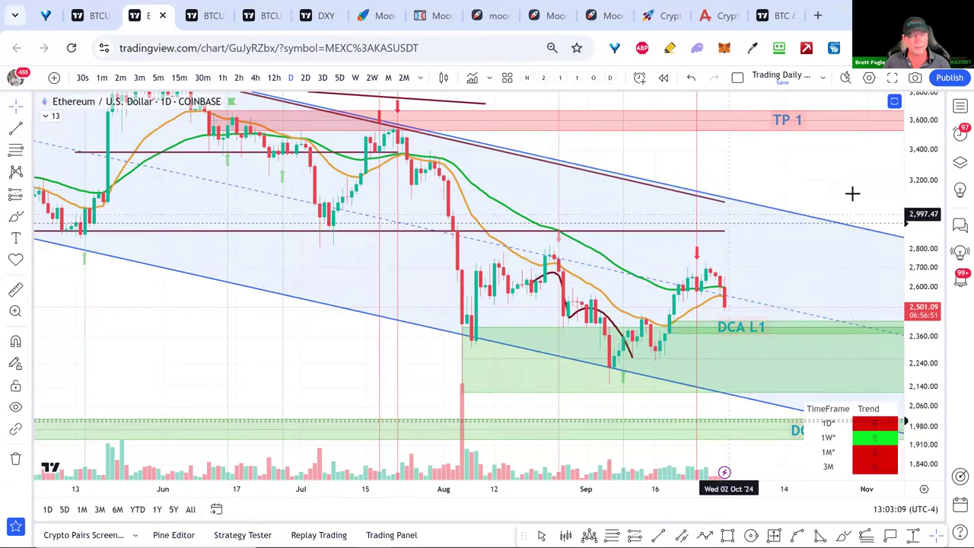
Step: Show the watchlist and switch the chart to LINKUSD to examine Chainlink's daily candles around the rising September trendline
{"action": "left_click", "coordinate": [955, 108]}
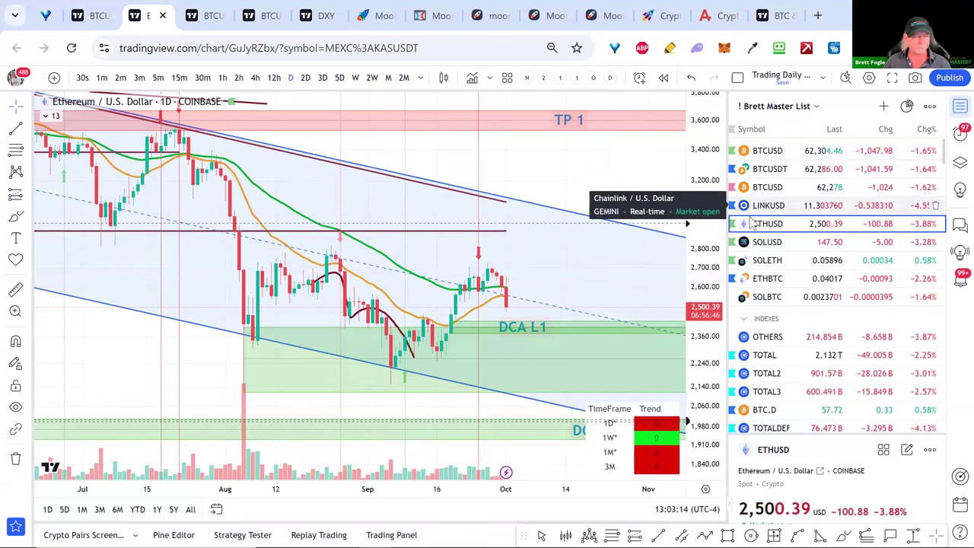
{"action": "left_click", "coordinate": [763, 241]}
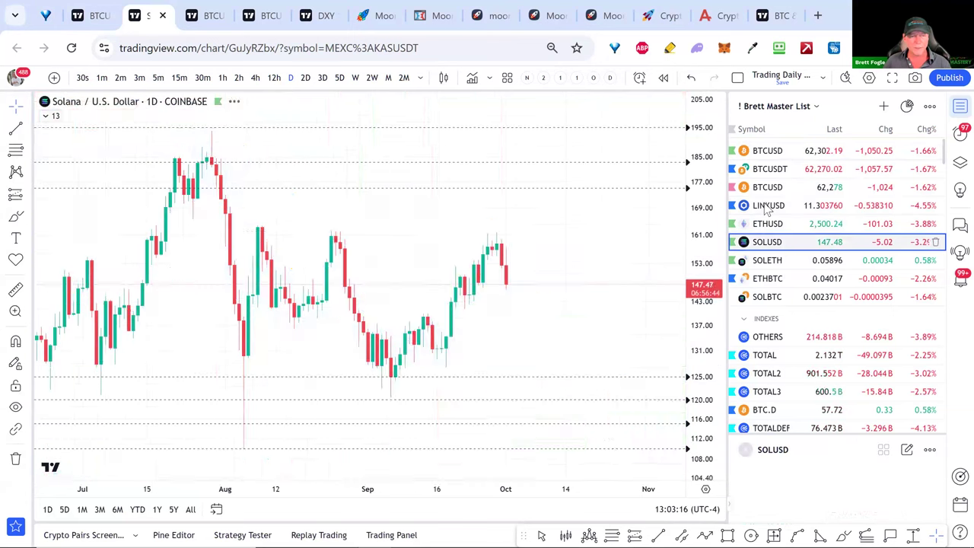
{"action": "key", "text": "Up"}
{"action": "key", "text": "Up"}
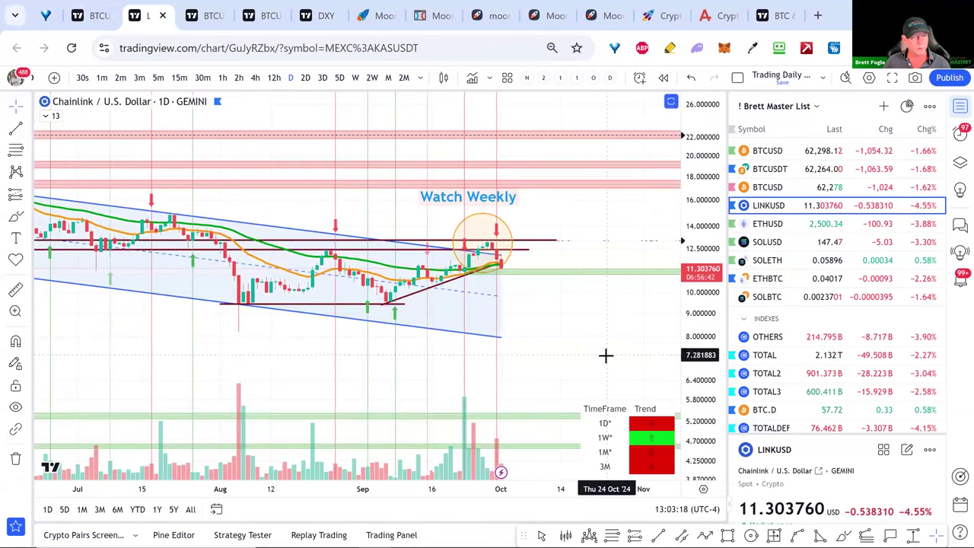
{"action": "left_click_drag", "start_coordinate": [709, 259], "coordinate": [709, 200]}
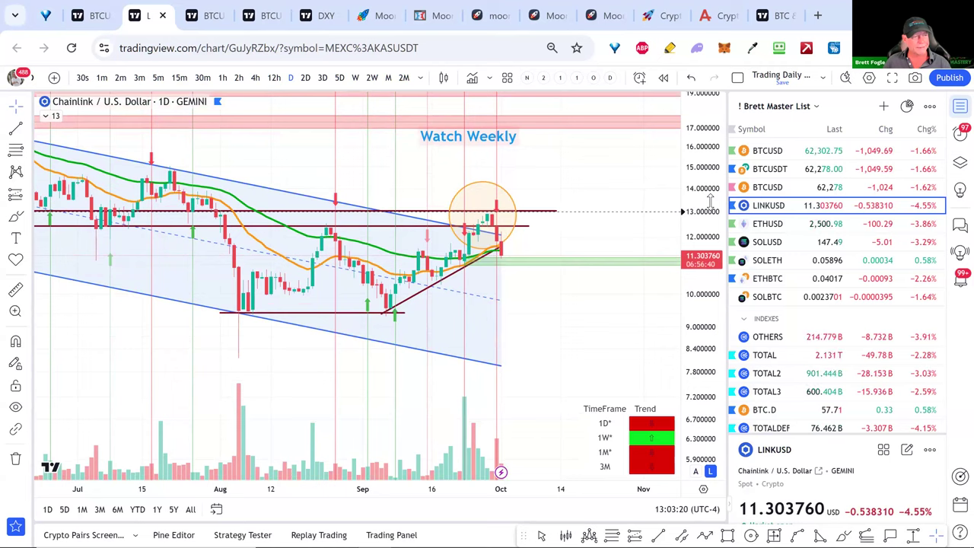
{"action": "left_click_drag", "start_coordinate": [491, 257], "coordinate": [543, 293]}
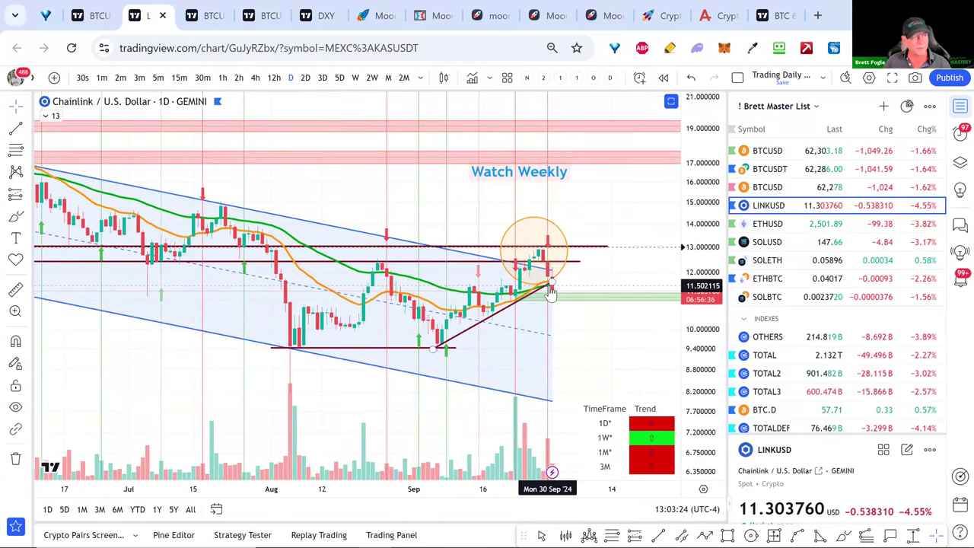
{"action": "scroll", "coordinate": [550, 292], "scroll_direction": "down", "scroll_amount": 3}
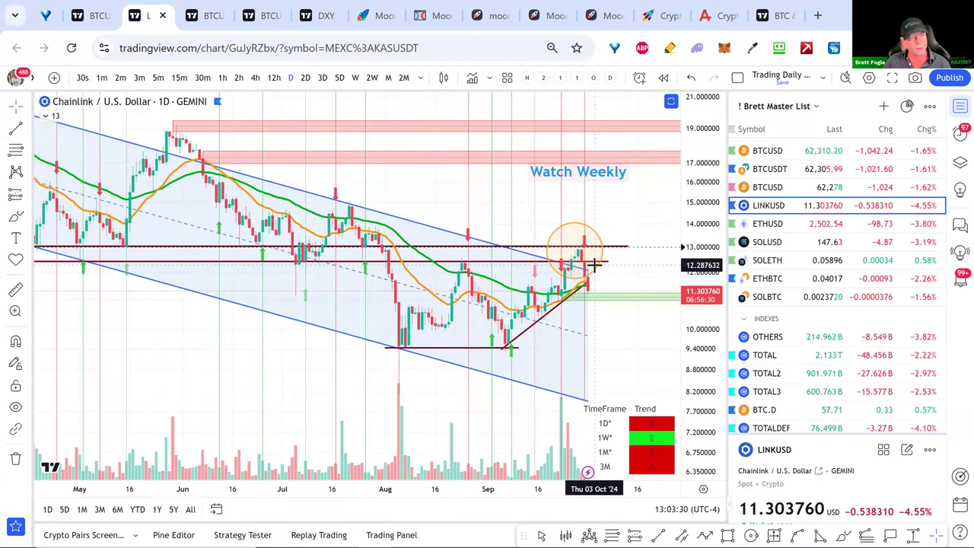
Step: Hide the watchlist and extend the descending channel on the daily LINKUSD chart to 5 Oct '24, fitting its upper line to the price highs
{"action": "left_click_drag", "start_coordinate": [458, 234], "coordinate": [477, 240]}
{"action": "left_click", "coordinate": [960, 105]}
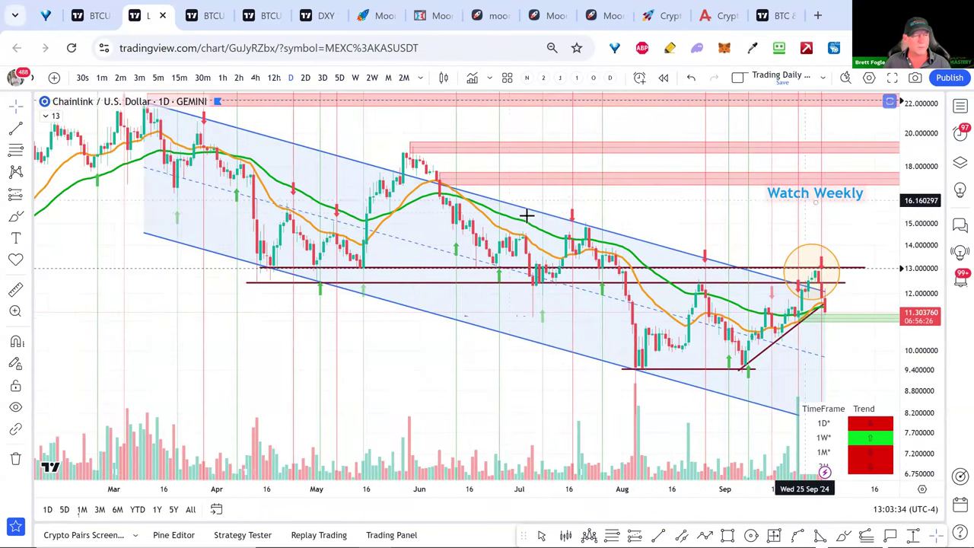
{"action": "left_click_drag", "start_coordinate": [549, 207], "coordinate": [522, 234]}
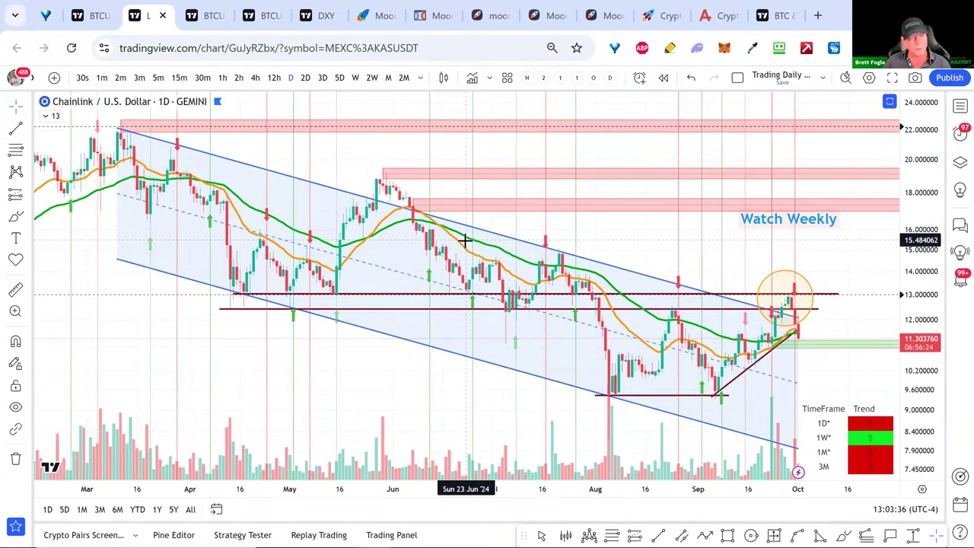
{"action": "left_click_drag", "start_coordinate": [800, 320], "coordinate": [811, 302]}
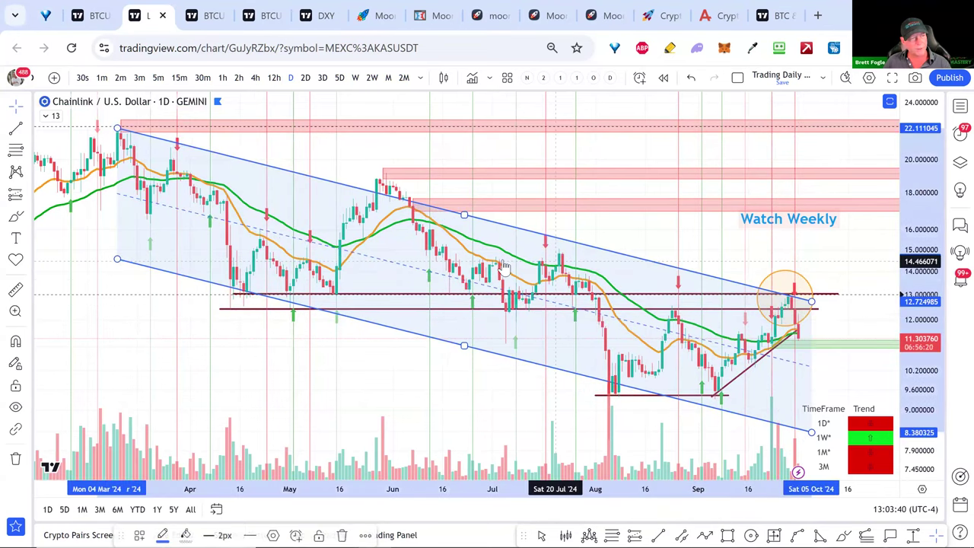
{"action": "mouse_move", "coordinate": [464, 214]}
{"action": "left_mouse_down"}
{"action": "mouse_move", "coordinate": [465, 199]}
{"action": "mouse_move", "coordinate": [450, 214]}
{"action": "left_mouse_up"}
{"action": "scroll", "coordinate": [840, 268], "scroll_direction": "down", "scroll_amount": 2}
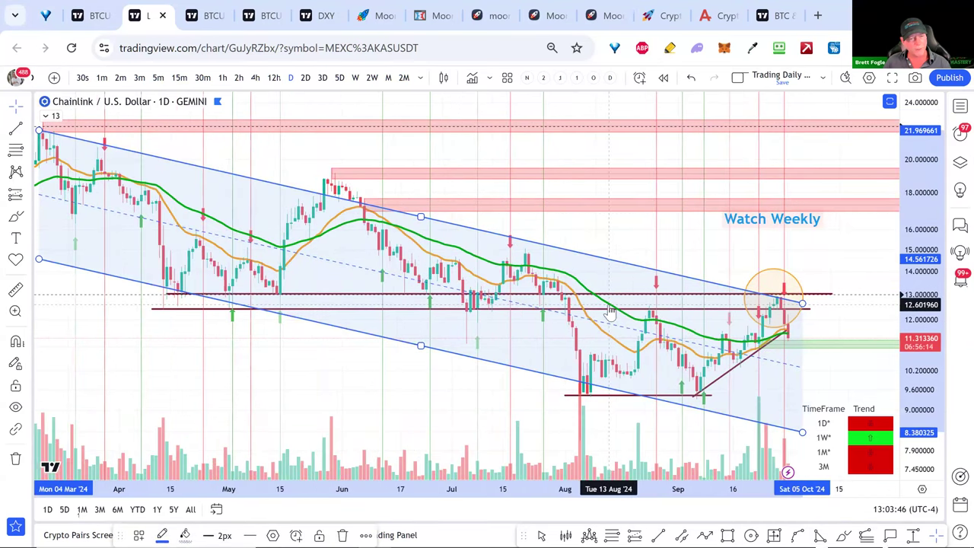
Step: Examine LINKUSD's recent daily candles between the 13.00 resistance line with its alert and the green support zone
{"action": "mouse_move", "coordinate": [869, 282]}
{"action": "left_mouse_down"}
{"action": "mouse_move", "coordinate": [880, 217]}
{"action": "mouse_move", "coordinate": [882, 229]}
{"action": "left_mouse_up"}
{"action": "left_click_drag", "start_coordinate": [924, 297], "coordinate": [922, 275]}
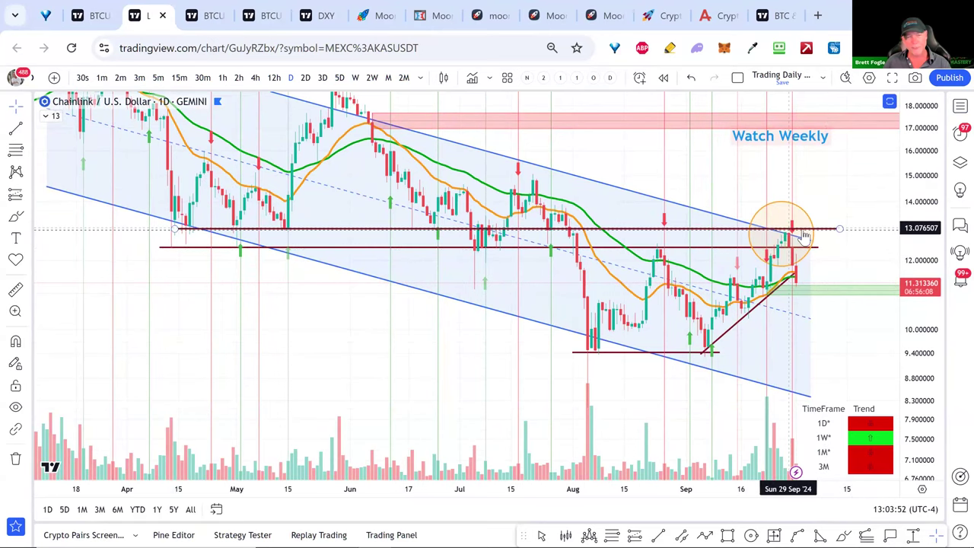
{"action": "left_click_drag", "start_coordinate": [861, 317], "coordinate": [861, 363]}
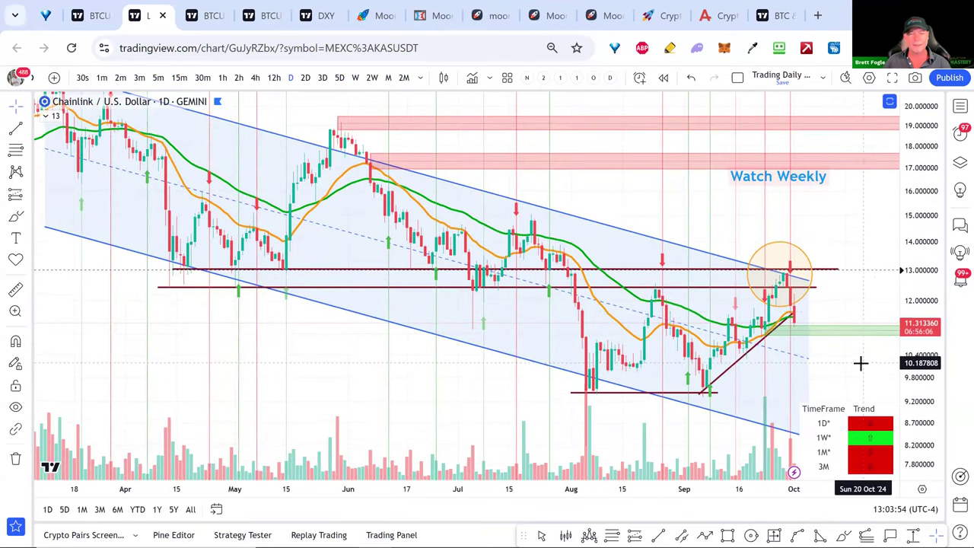
{"action": "scroll", "coordinate": [918, 289], "scroll_direction": "up", "scroll_amount": 1}
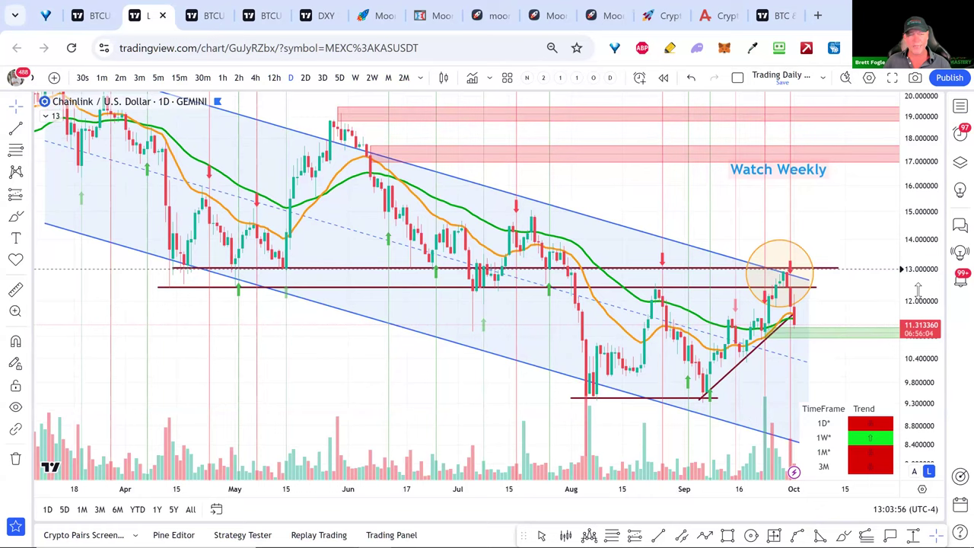
{"action": "mouse_move", "coordinate": [833, 278]}
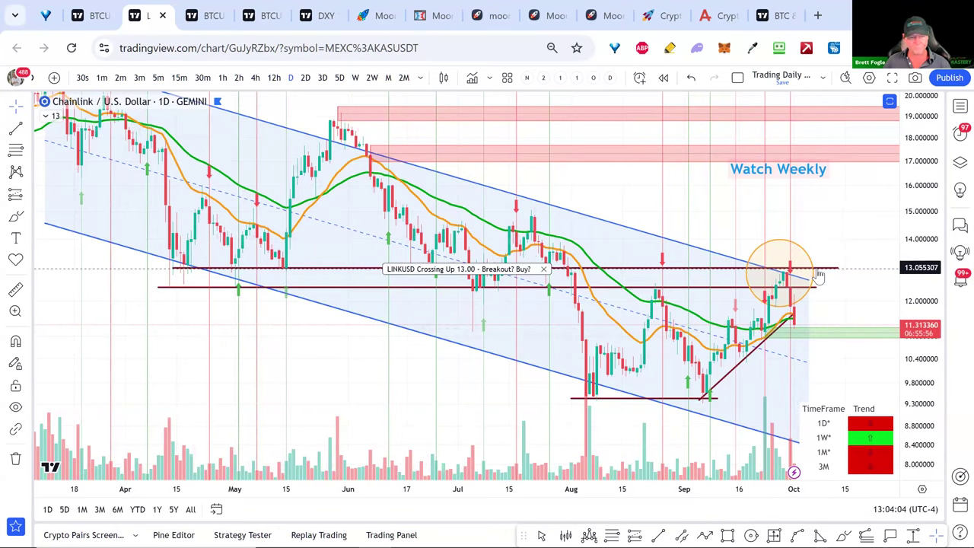
{"action": "scroll", "coordinate": [839, 361], "scroll_direction": "up", "scroll_amount": 4}
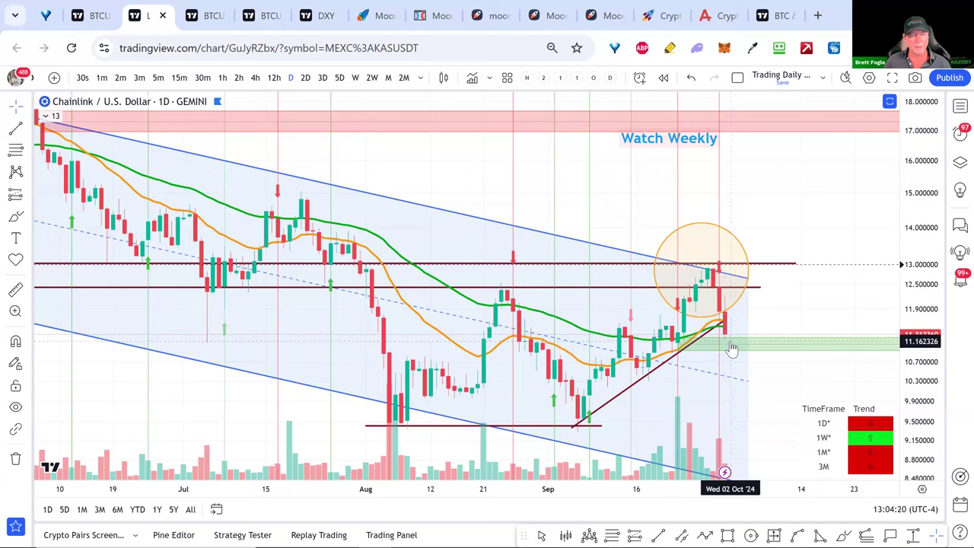
{"action": "scroll", "coordinate": [875, 346], "scroll_direction": "up", "scroll_amount": 2}
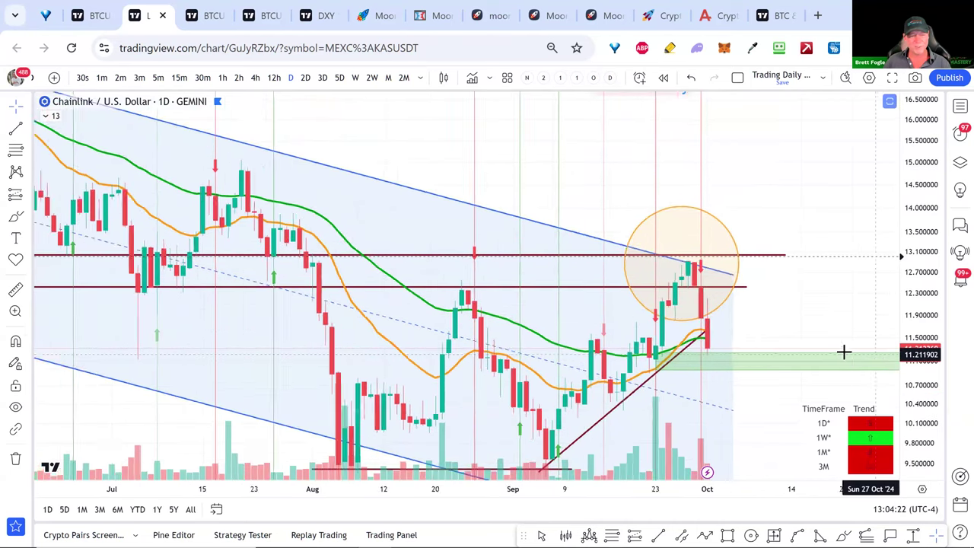
{"action": "scroll", "coordinate": [837, 348], "scroll_direction": "up", "scroll_amount": 2}
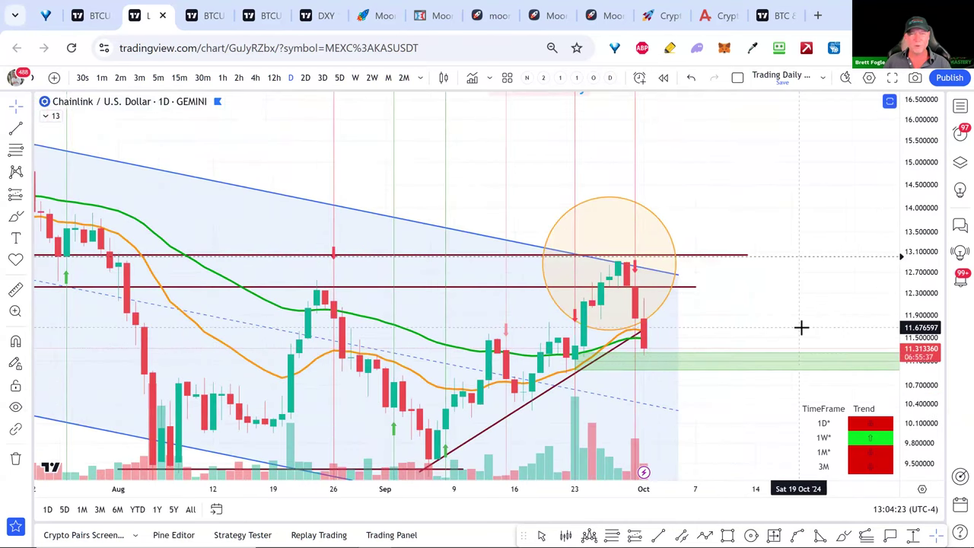
Step: Bring back the oscillator panes below the LINKUSD price chart and switch the chart to the weekly timeframe
{"action": "double_click", "coordinate": [665, 347]}
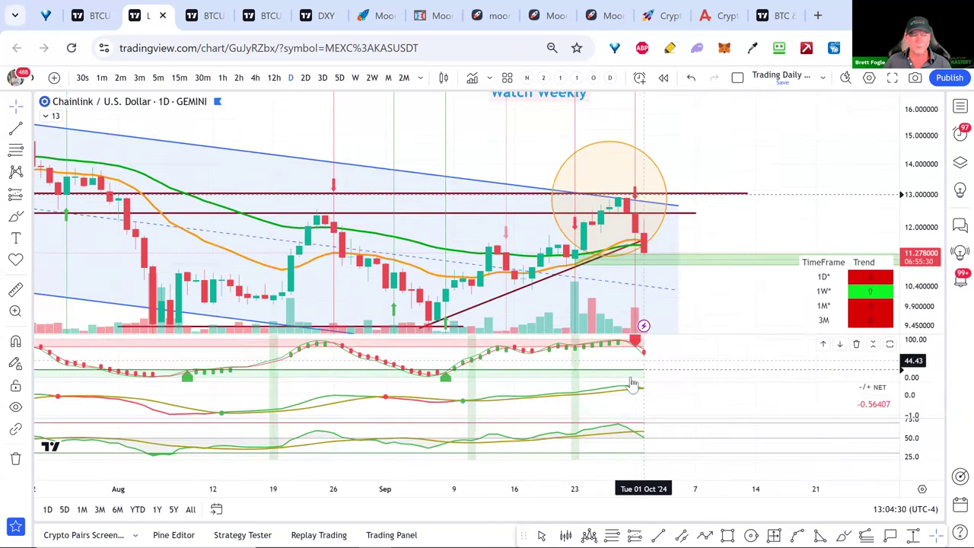
{"action": "scroll", "coordinate": [700, 320], "scroll_direction": "down", "scroll_amount": 2}
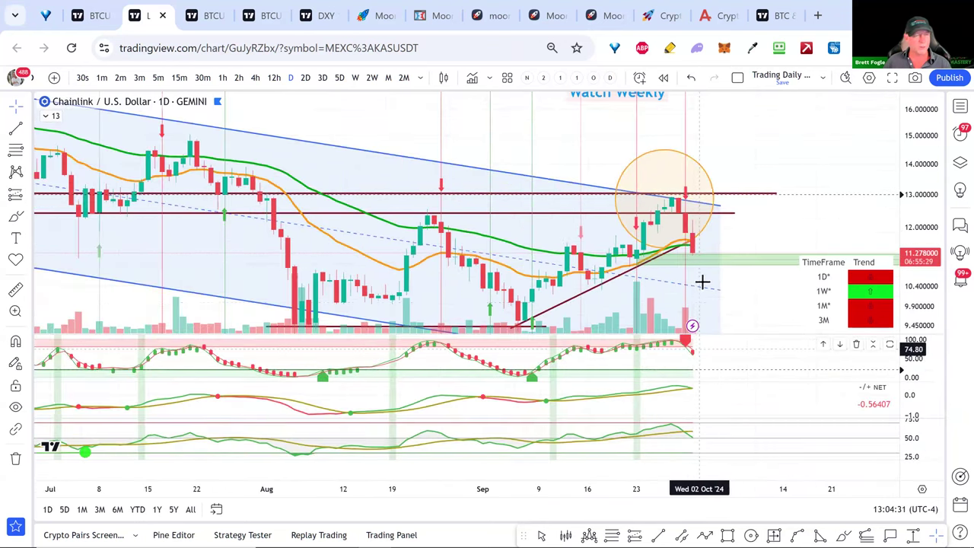
{"action": "left_click", "coordinate": [613, 113]}
{"action": "left_click", "coordinate": [355, 77]}
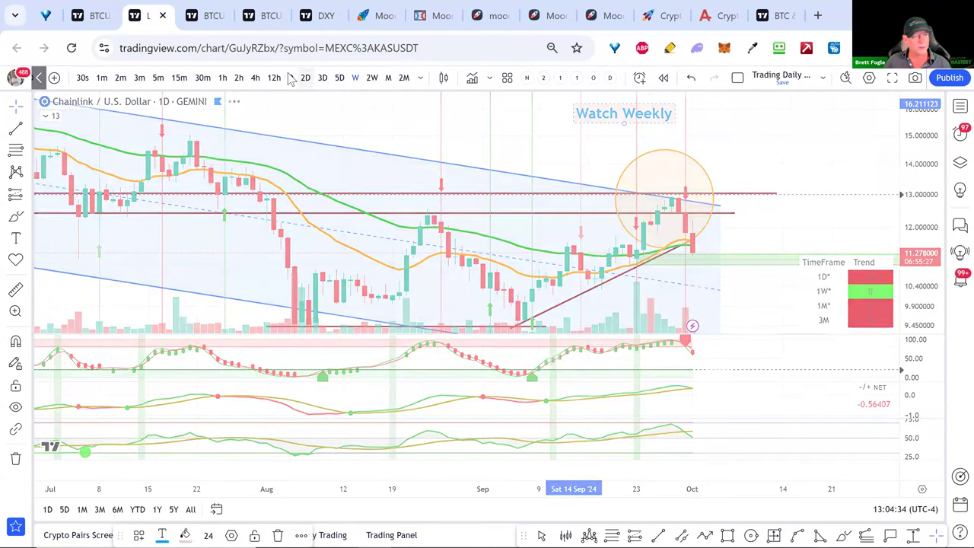
Step: Inspect the weekly TSI oscillator in a maximized pane, restore the layout and check the list of chart indicators
{"action": "double_click", "coordinate": [708, 355]}
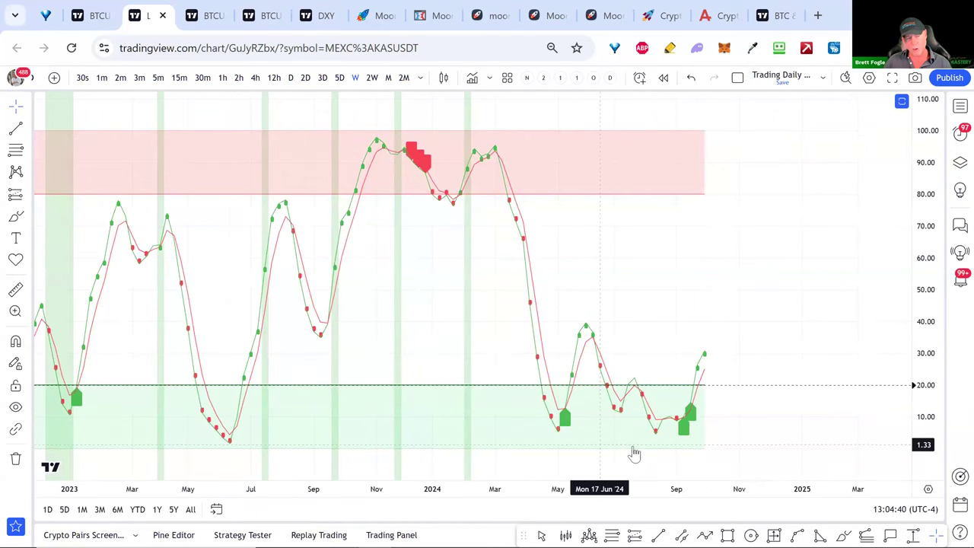
{"action": "double_click", "coordinate": [687, 402]}
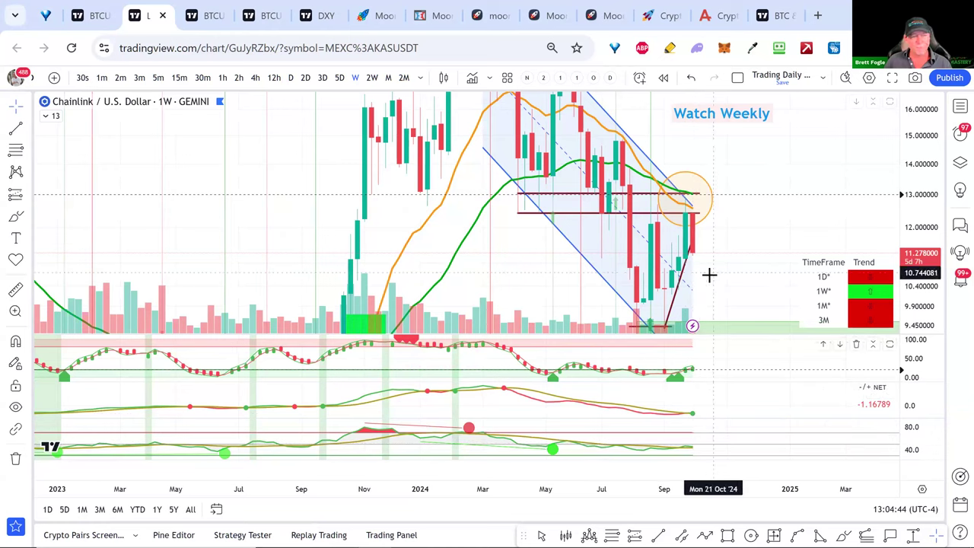
{"action": "mouse_move", "coordinate": [67, 158]}
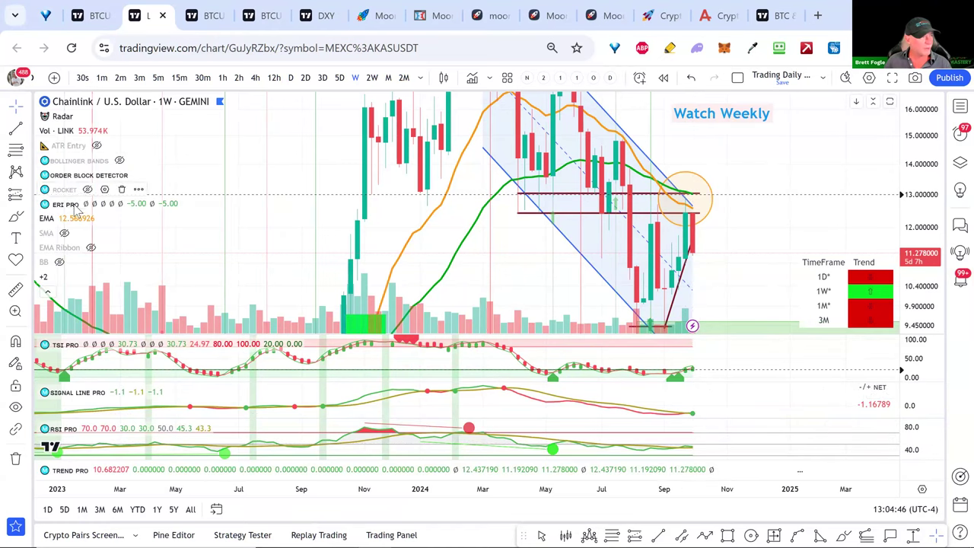
{"action": "left_click", "coordinate": [47, 293]}
Step: Compress the weekly price scale and move the "Watch Weekly" label up to about 22.39, above the upper red zone
{"action": "left_click_drag", "start_coordinate": [921, 236], "coordinate": [922, 283]}
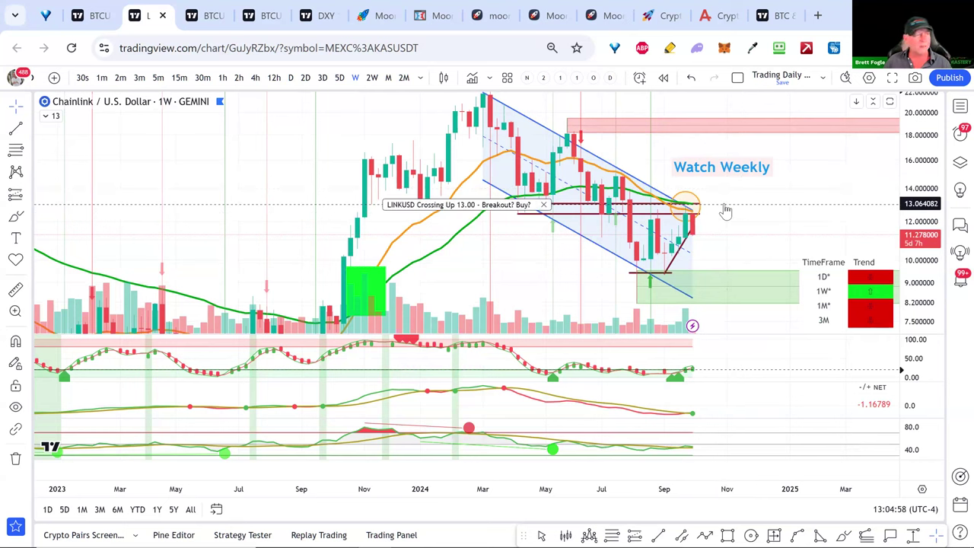
{"action": "left_click_drag", "start_coordinate": [730, 167], "coordinate": [730, 98]}
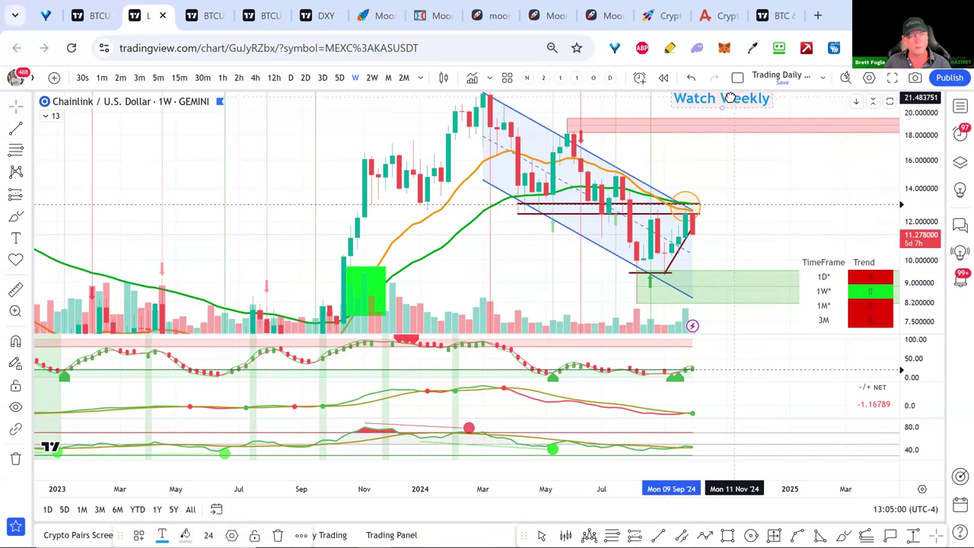
Step: Switch LINKUSD back to the daily timeframe and frame the latest candles around the green support zone
{"action": "left_click", "coordinate": [291, 78]}
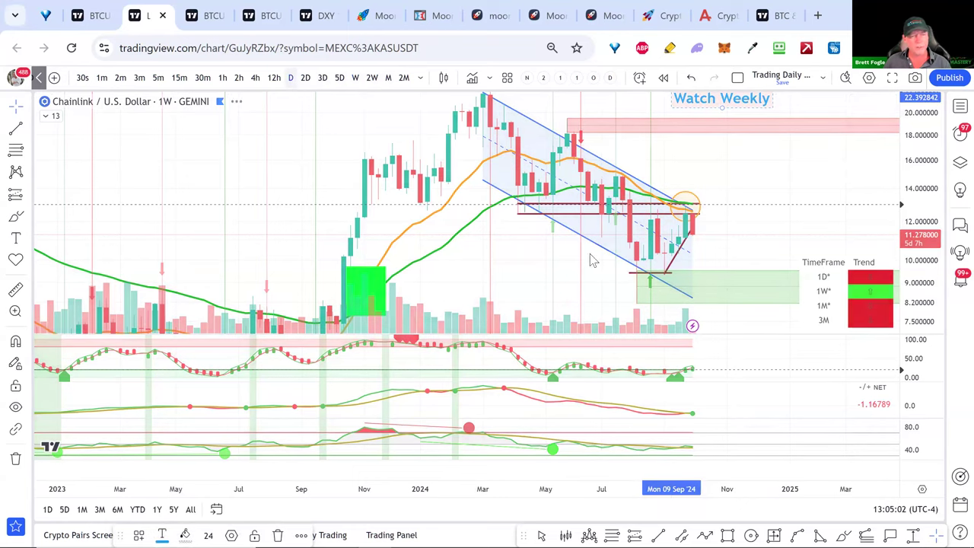
{"action": "scroll", "coordinate": [588, 254], "scroll_direction": "down", "scroll_amount": 5}
{"action": "scroll", "coordinate": [589, 259], "scroll_direction": "up", "scroll_amount": 3}
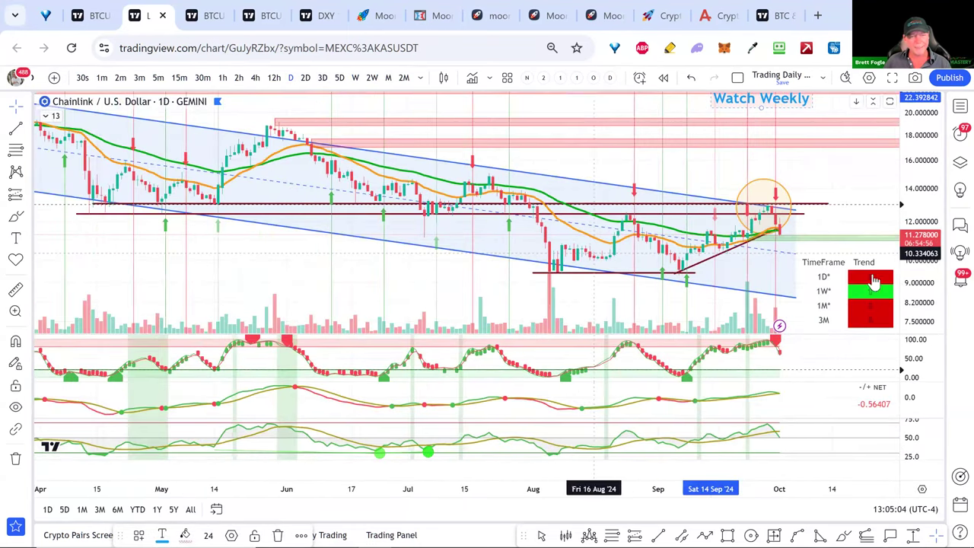
{"action": "left_click_drag", "start_coordinate": [917, 272], "coordinate": [926, 164]}
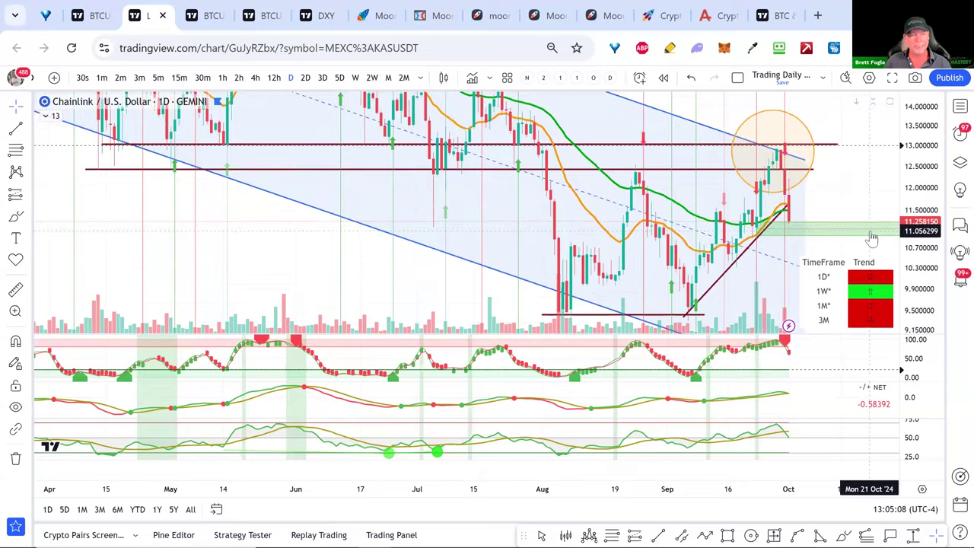
{"action": "scroll", "coordinate": [867, 232], "scroll_direction": "up", "scroll_amount": 4}
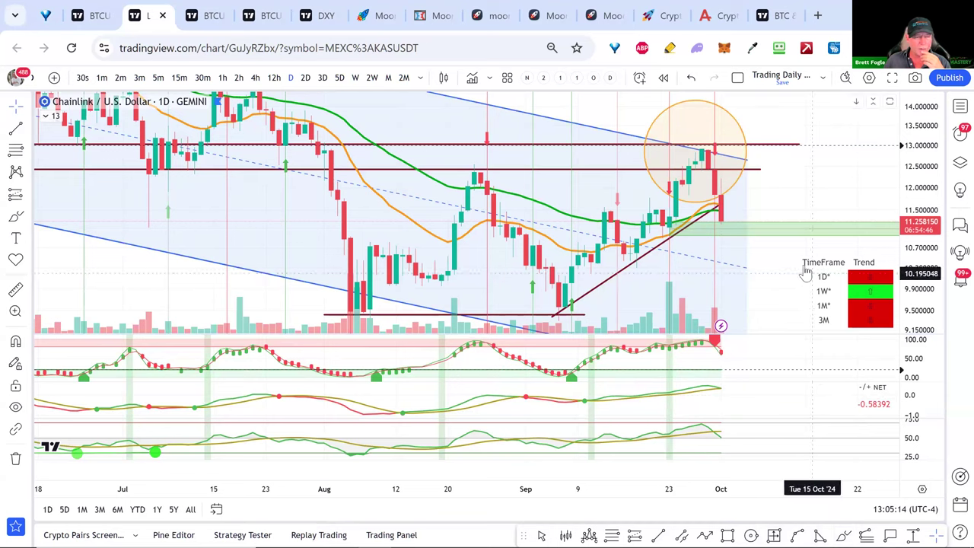
Step: Brush a projected price path rising from the green support zone to just above 13.00 in mid-October, and maximize the price pane
{"action": "mouse_move", "coordinate": [738, 225]}
{"action": "left_mouse_down"}
{"action": "mouse_move", "coordinate": [745, 211]}
{"action": "mouse_move", "coordinate": [769, 309]}
{"action": "left_mouse_up"}
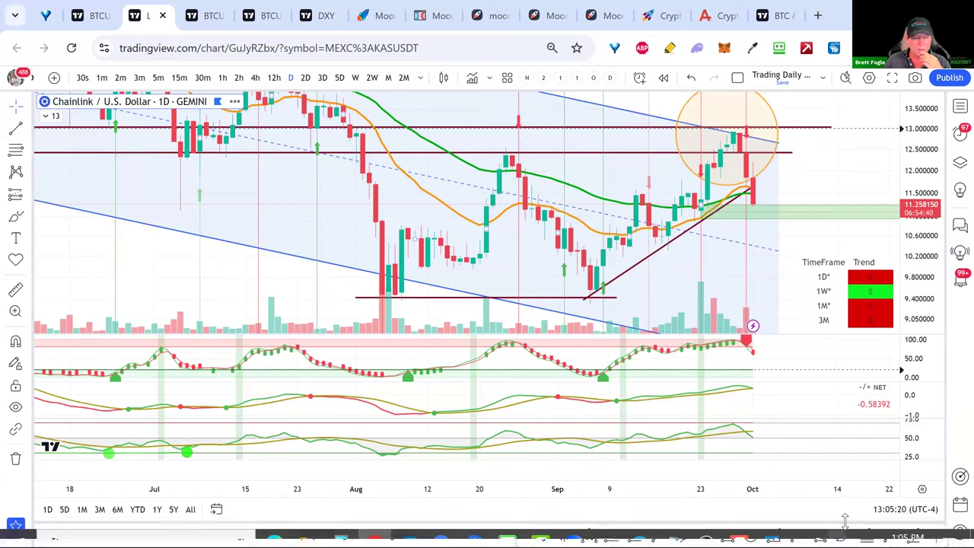
{"action": "left_click", "coordinate": [843, 535]}
{"action": "mouse_move", "coordinate": [766, 211]}
{"action": "left_mouse_down"}
{"action": "mouse_move", "coordinate": [791, 206]}
{"action": "mouse_move", "coordinate": [849, 115]}
{"action": "mouse_move", "coordinate": [856, 124]}
{"action": "left_mouse_up"}
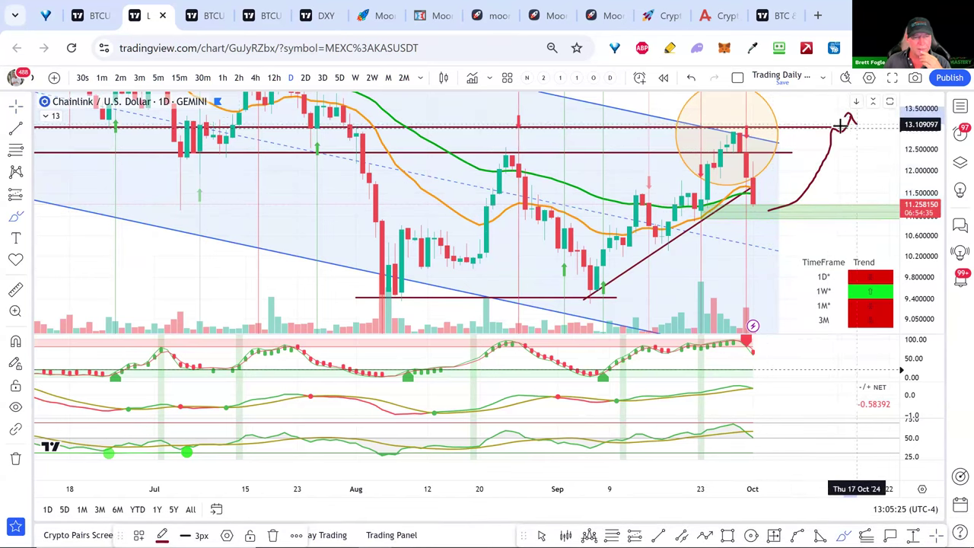
{"action": "left_click", "coordinate": [28, 107]}
{"action": "left_click", "coordinate": [47, 157]}
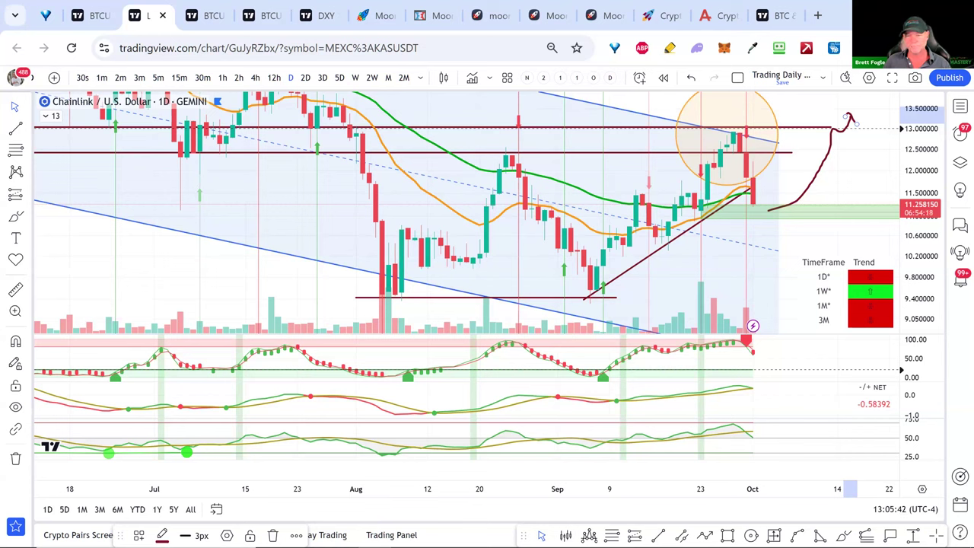
{"action": "double_click", "coordinate": [794, 303]}
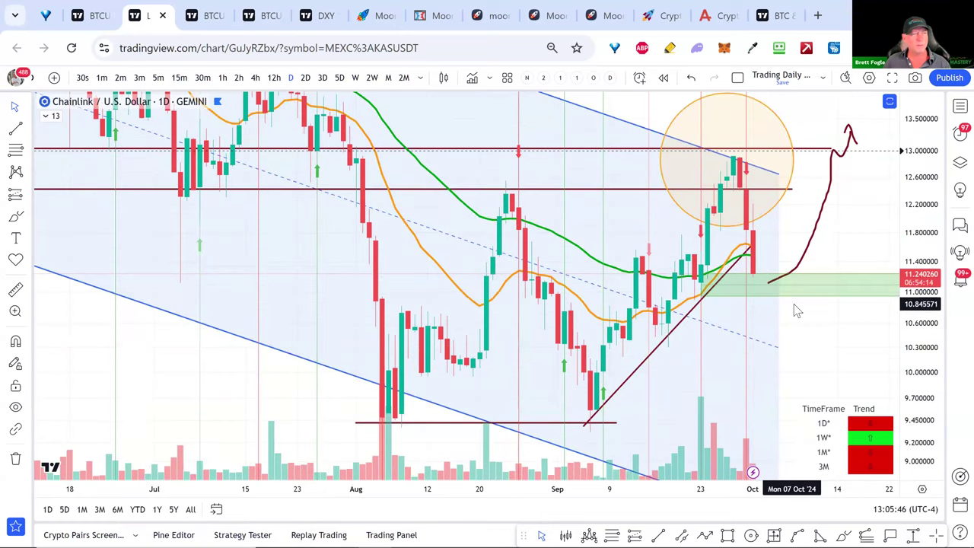
Step: Show the watchlist again at a narrower width and open the VIX chart from its indexes section
{"action": "left_click", "coordinate": [960, 106]}
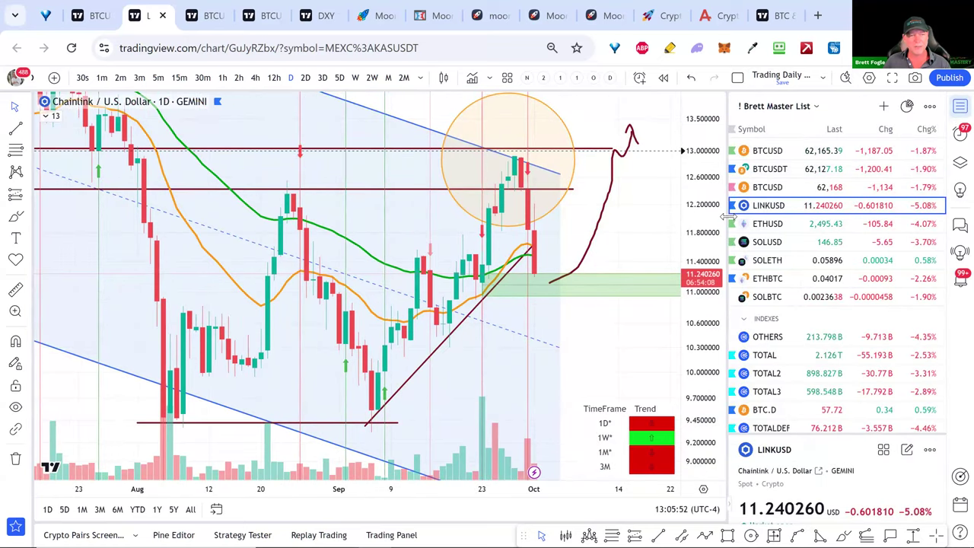
{"action": "left_click_drag", "start_coordinate": [742, 223], "coordinate": [759, 223]}
{"action": "scroll", "coordinate": [840, 289], "scroll_direction": "down", "scroll_amount": 5}
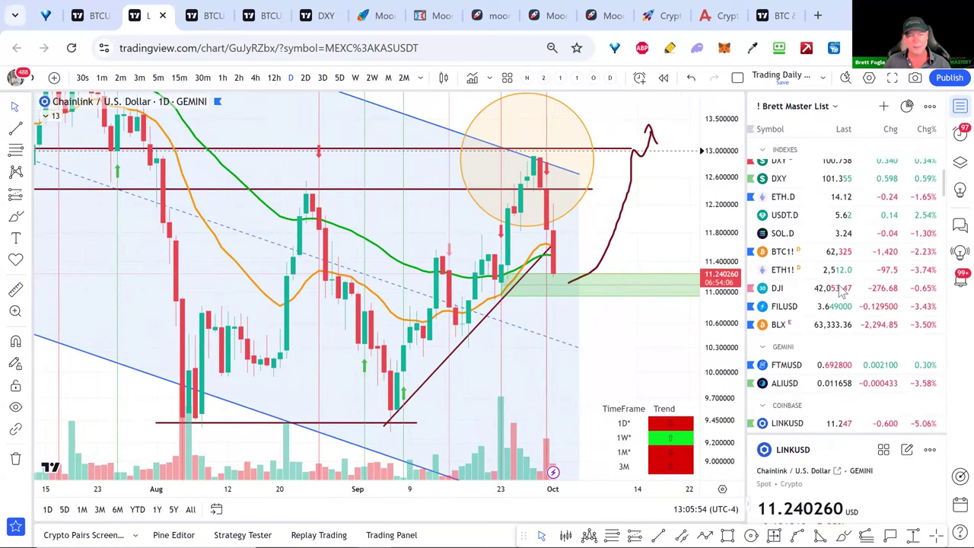
{"action": "scroll", "coordinate": [840, 289], "scroll_direction": "up", "scroll_amount": 3}
{"action": "left_click", "coordinate": [780, 295]}
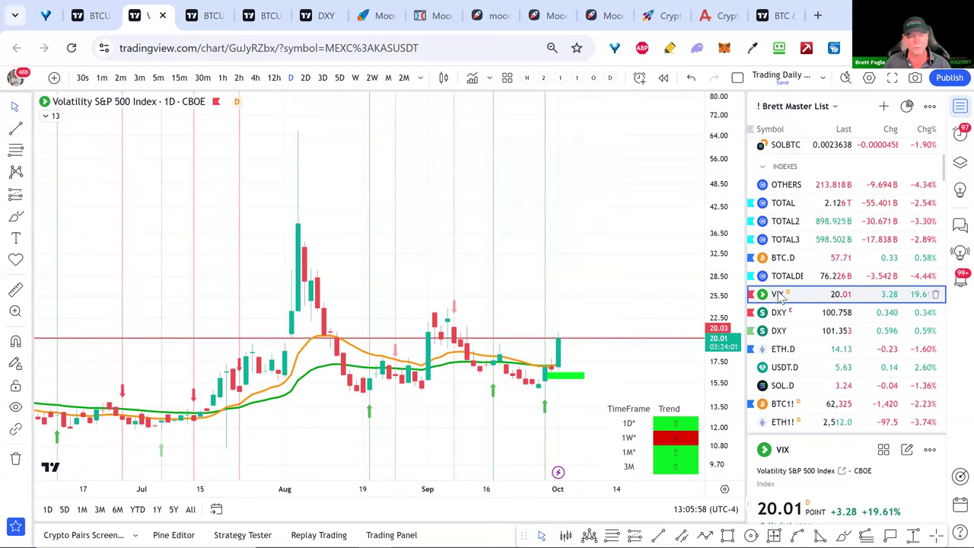
Step: Open the USDT.D market cap dominance chart from the watchlist and examine its latest daily candles
{"action": "scroll", "coordinate": [782, 301], "scroll_direction": "down", "scroll_amount": 4}
{"action": "scroll", "coordinate": [787, 319], "scroll_direction": "up", "scroll_amount": 2}
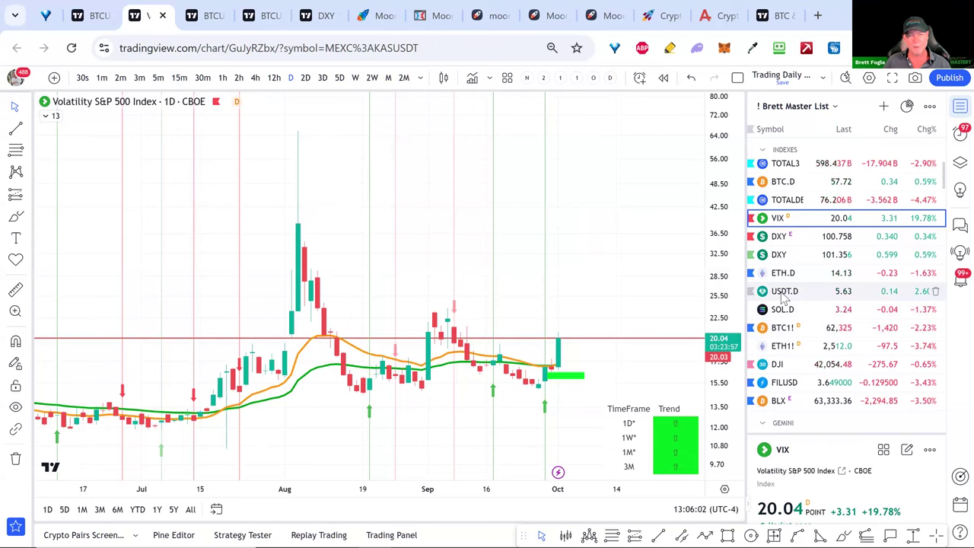
{"action": "left_click", "coordinate": [783, 293]}
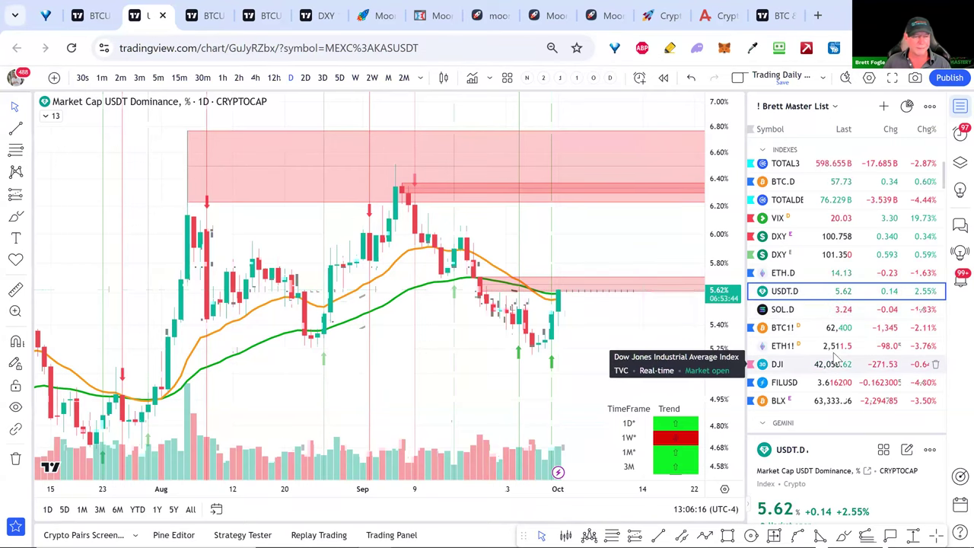
{"action": "scroll", "coordinate": [822, 358], "scroll_direction": "down", "scroll_amount": 4}
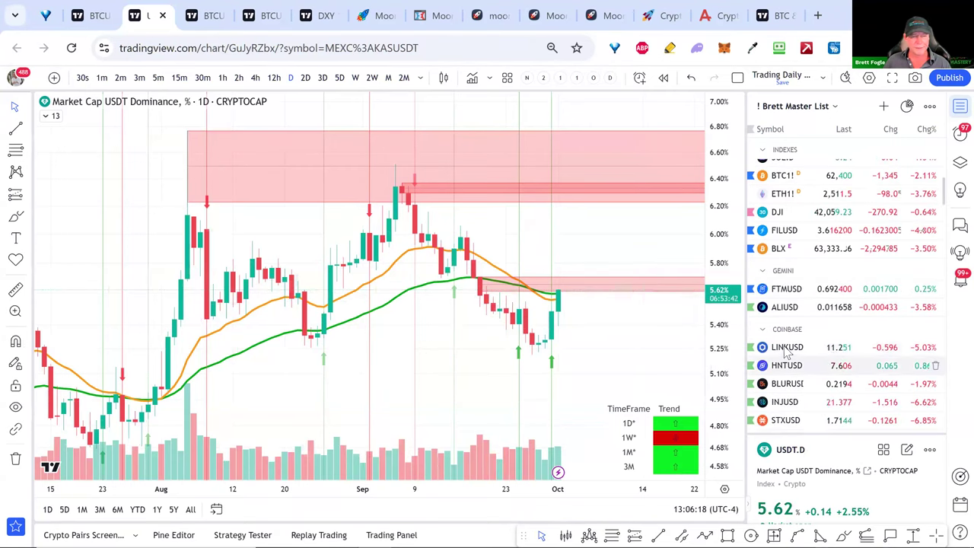
{"action": "left_click_drag", "start_coordinate": [646, 350], "coordinate": [692, 321]}
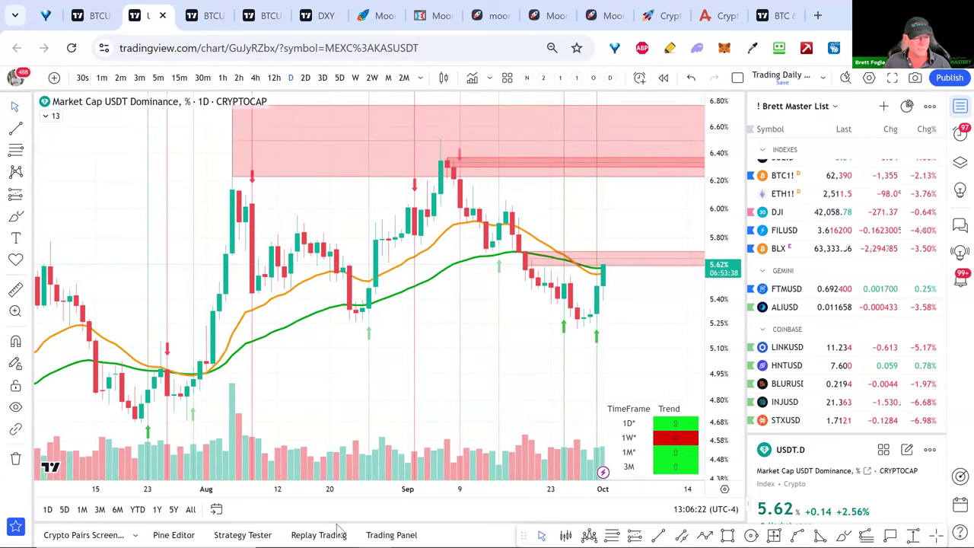
{"action": "mouse_move", "coordinate": [343, 541]}
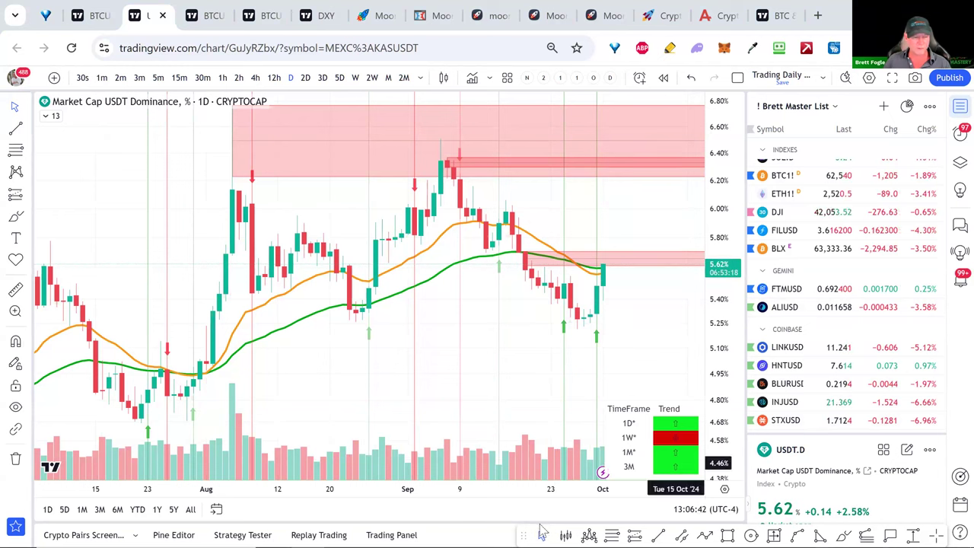
Step: Minimize the group chat window and close the Edge update page and checklist windows to return to the USDT.D chart
{"action": "mouse_move", "coordinate": [518, 542]}
{"action": "left_click", "coordinate": [476, 533]}
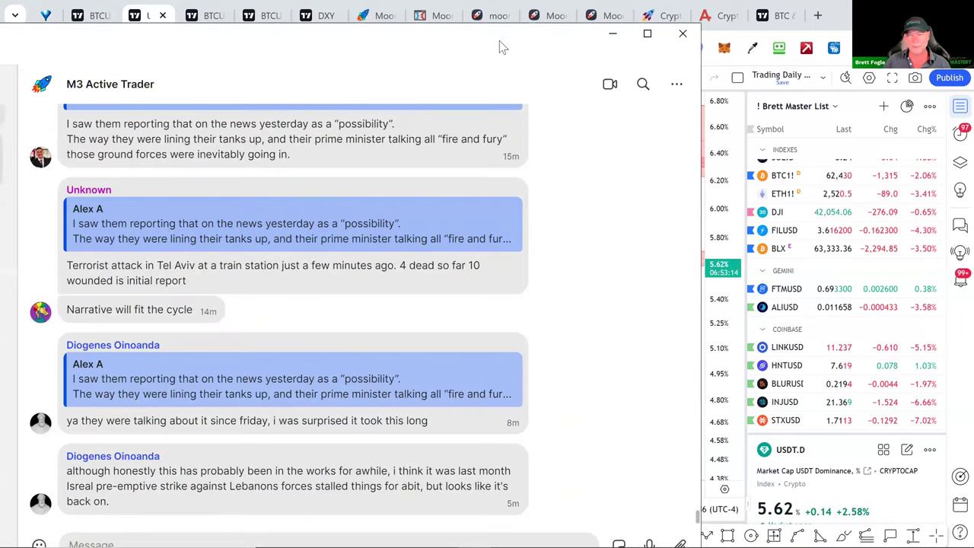
{"action": "left_click", "coordinate": [613, 33]}
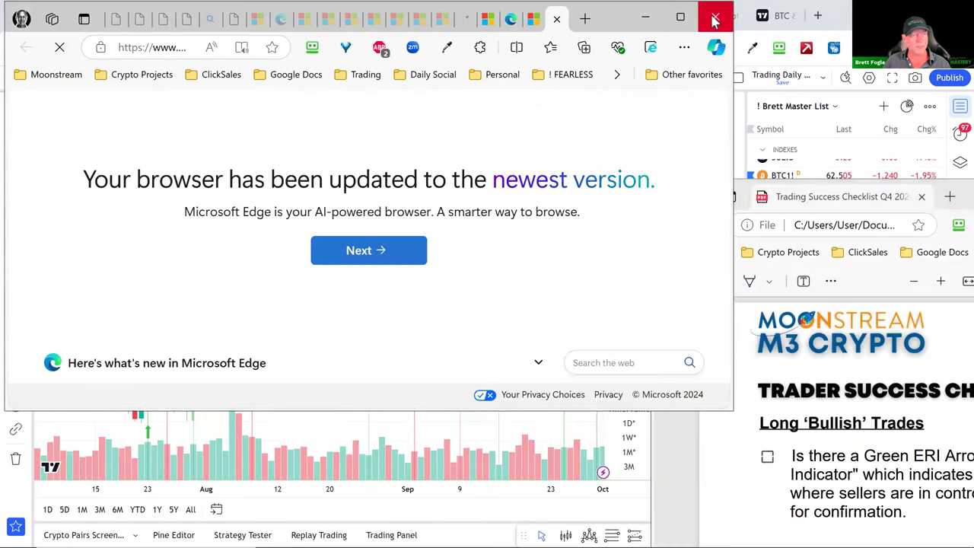
{"action": "left_click", "coordinate": [713, 18]}
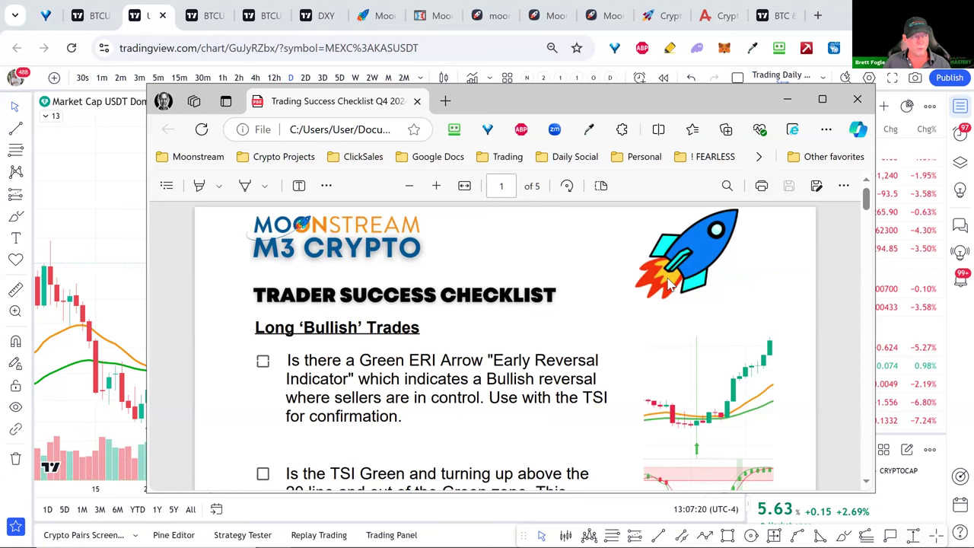
{"action": "left_click", "coordinate": [859, 103]}
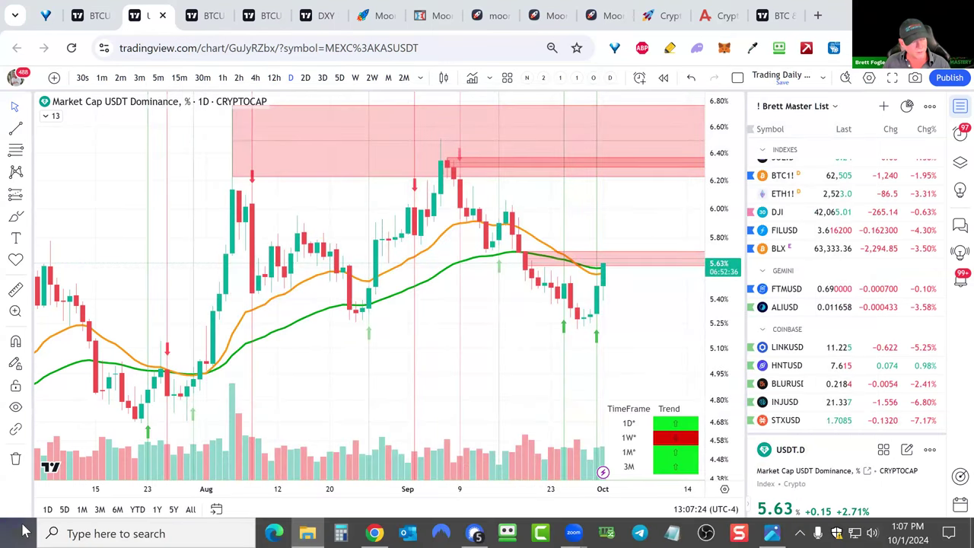
Step: Try opening Adobe Acrobat as the checklist's PDF viewer and close it again
{"action": "left_click", "coordinate": [18, 532]}
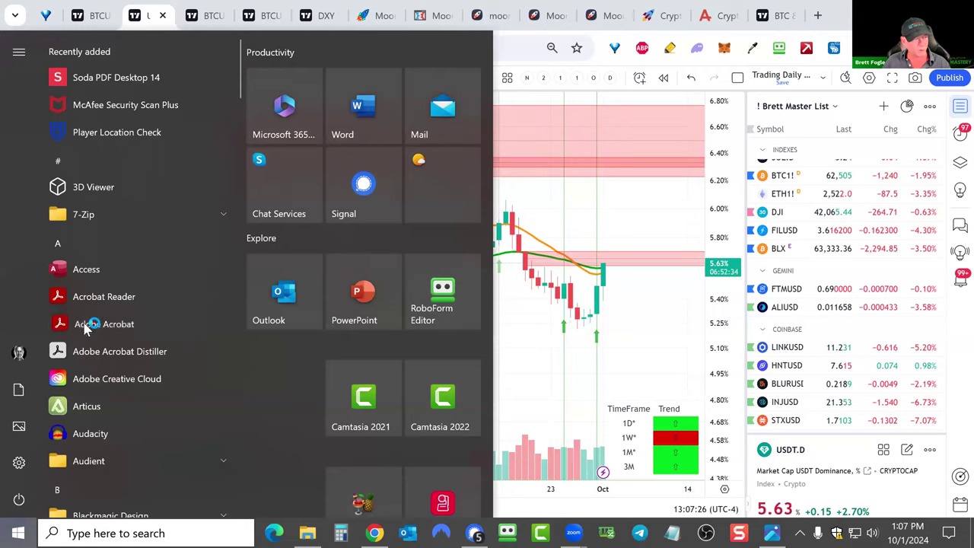
{"action": "left_click", "coordinate": [85, 324]}
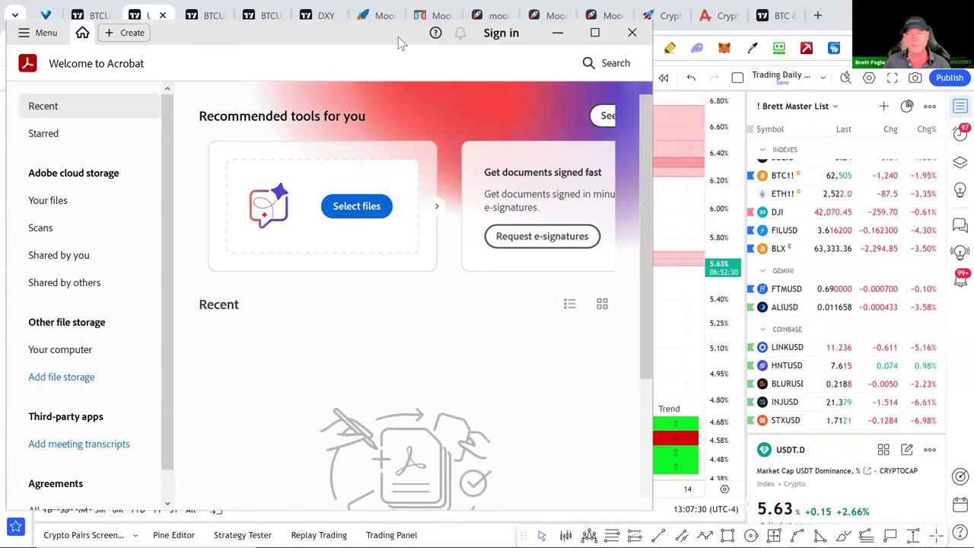
{"action": "key", "text": "alt+F4"}
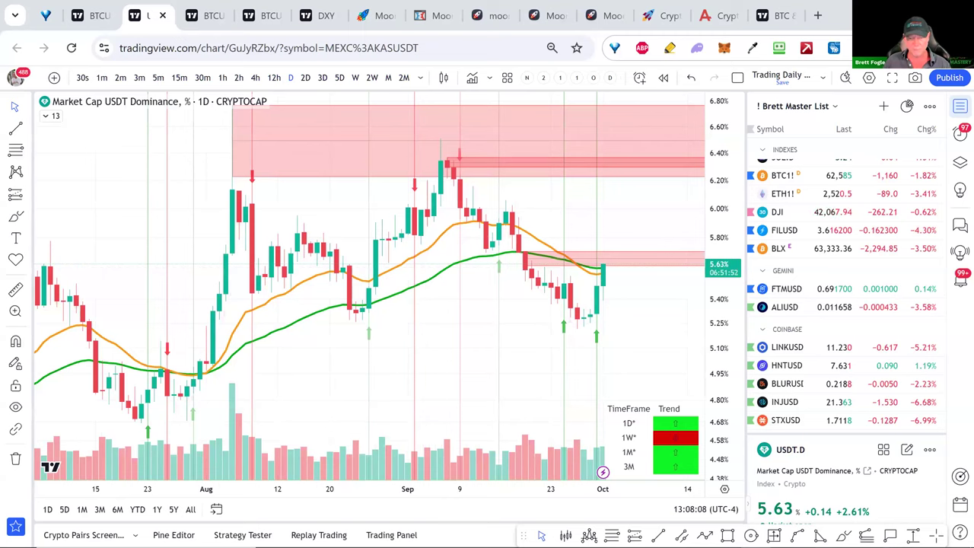
Step: Try Soda PDF Desktop 14, declining to make it the default viewer and dismissing the crash report, and return to the chart
{"action": "key", "text": "alt+Tab"}
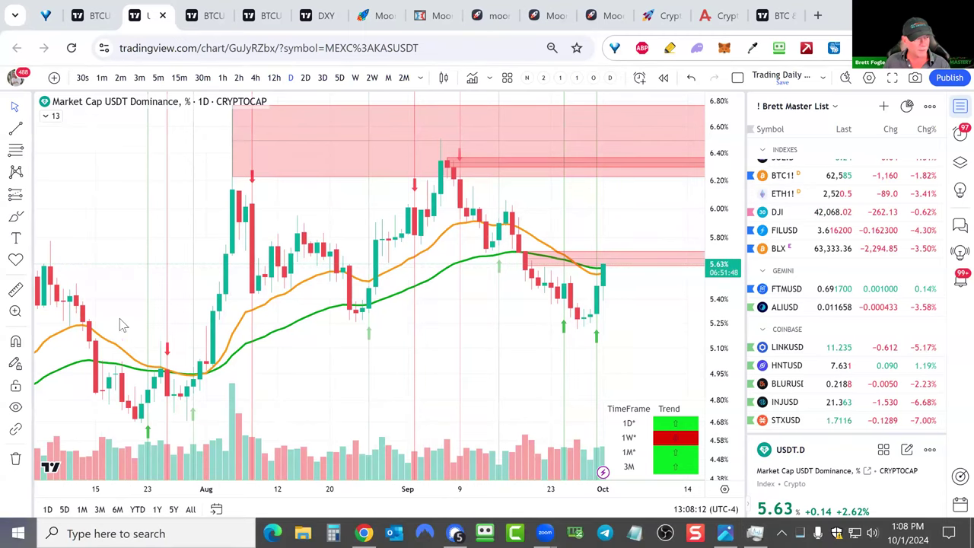
{"action": "key", "text": "super"}
{"action": "left_click", "coordinate": [123, 79]}
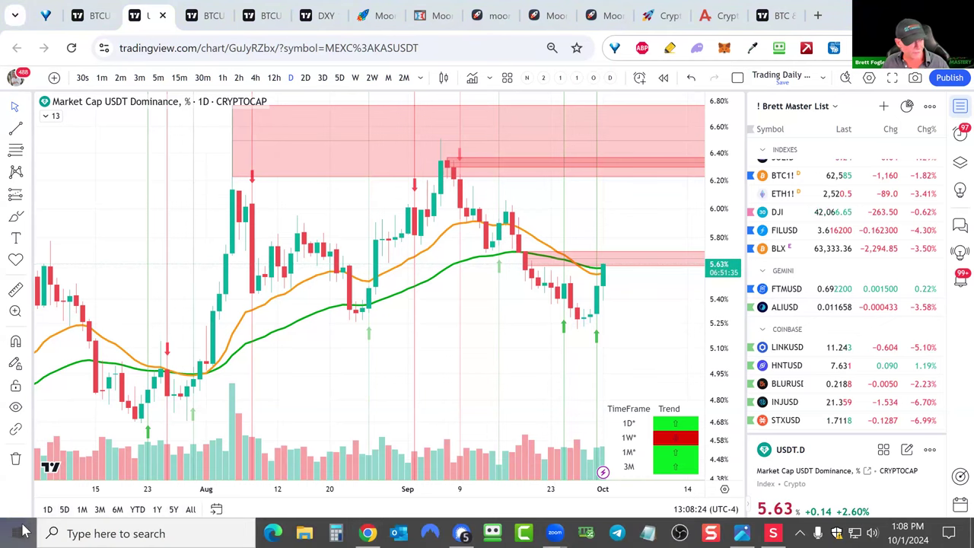
{"action": "left_click", "coordinate": [18, 533]}
{"action": "left_click", "coordinate": [104, 79]}
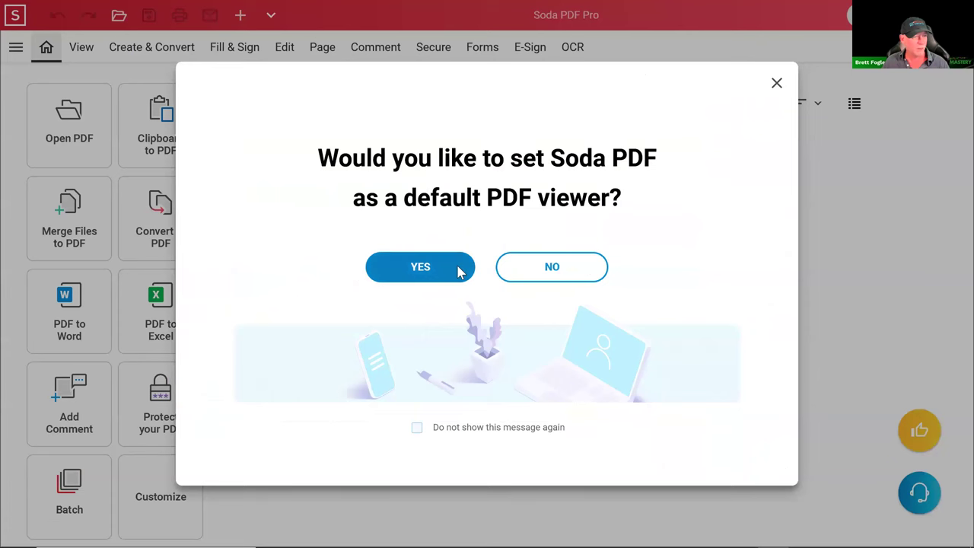
{"action": "left_click", "coordinate": [541, 267]}
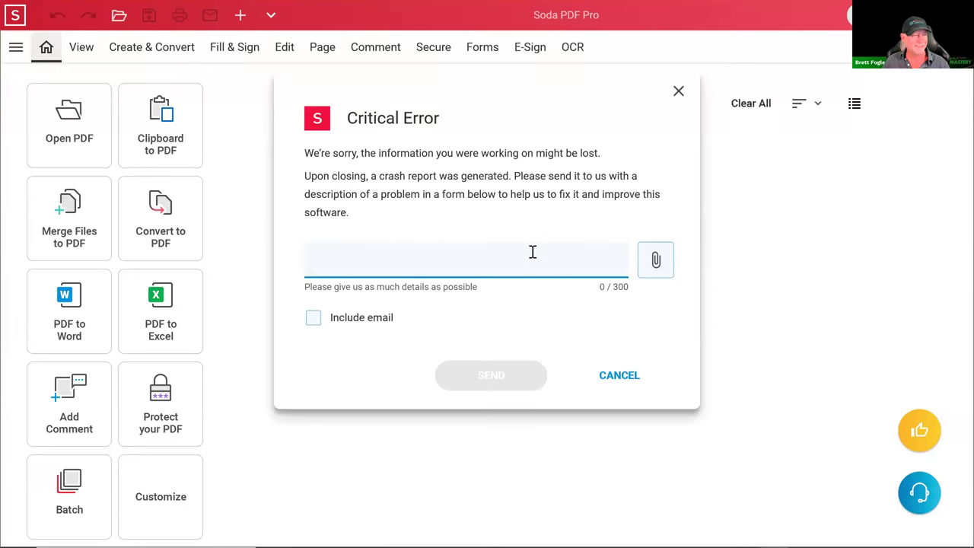
{"action": "left_click", "coordinate": [678, 91]}
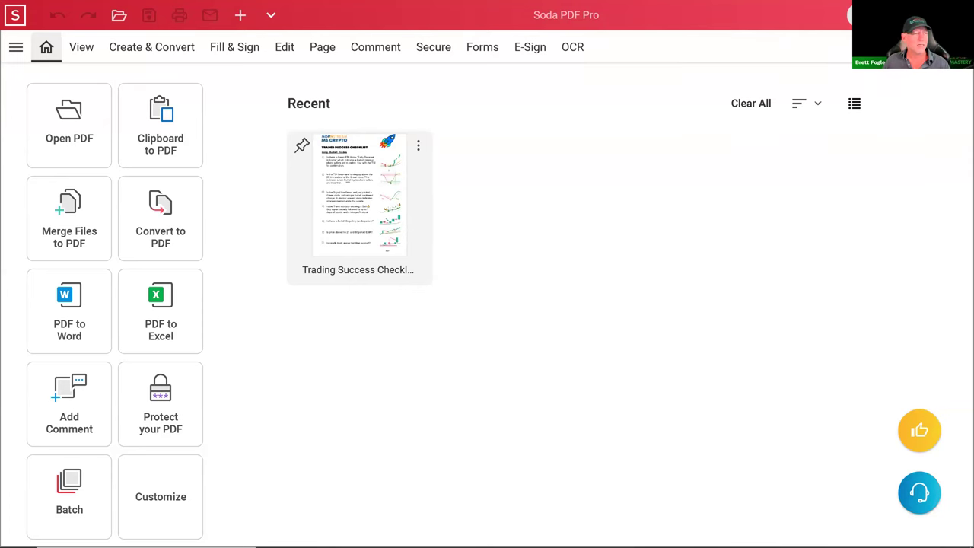
{"action": "key", "text": "alt+Tab"}
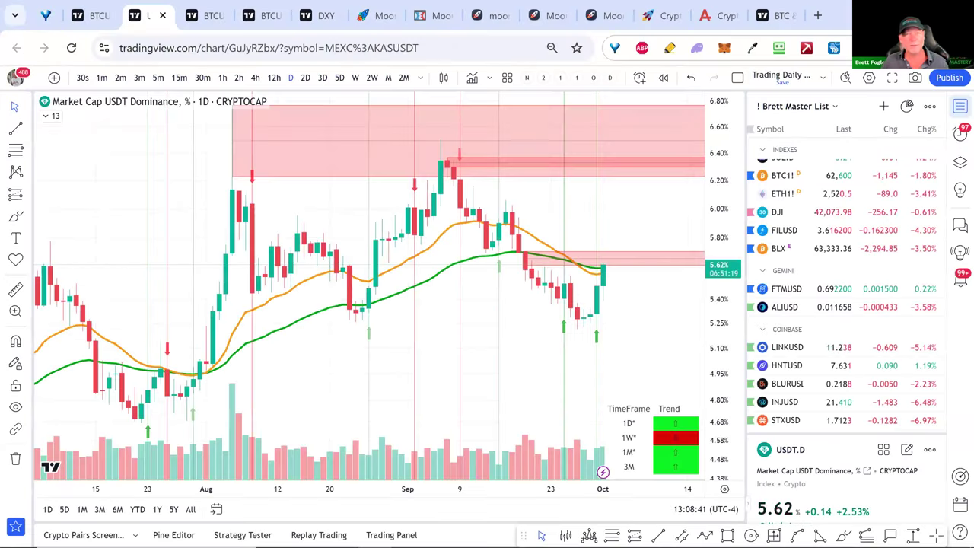
Step: Launch Acrobat Reader and open the recent Trading Success Checklist Q4 PDF in a maximized window
{"action": "left_click", "coordinate": [18, 532]}
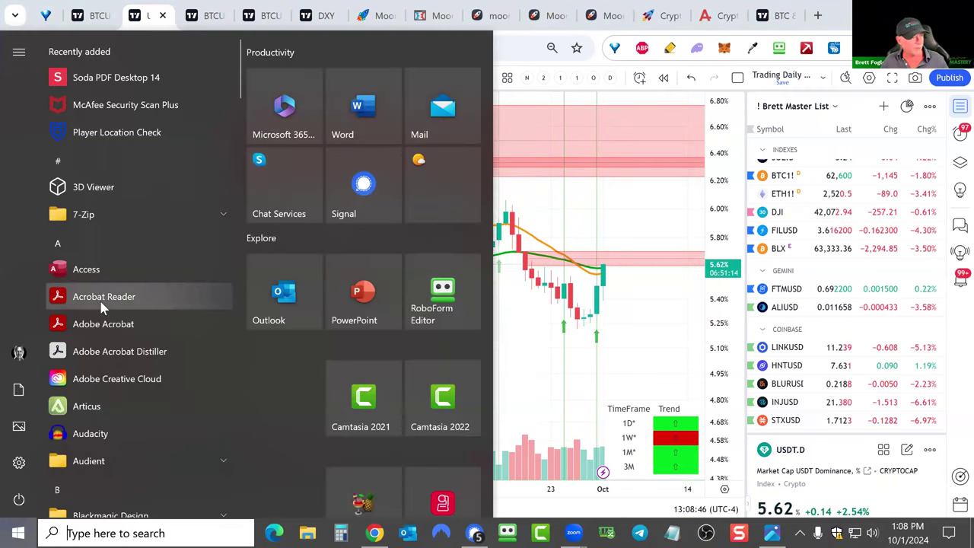
{"action": "left_click", "coordinate": [101, 300]}
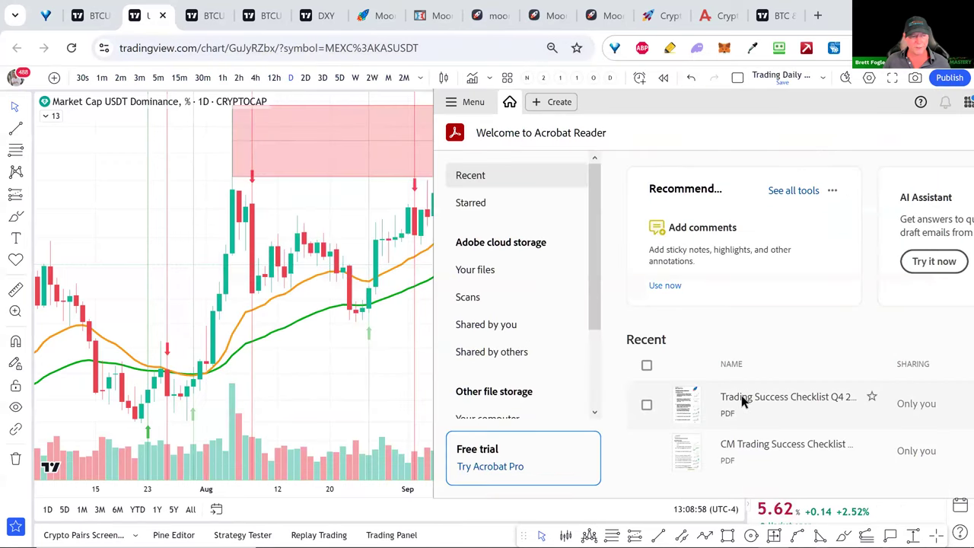
{"action": "double_click", "coordinate": [741, 394]}
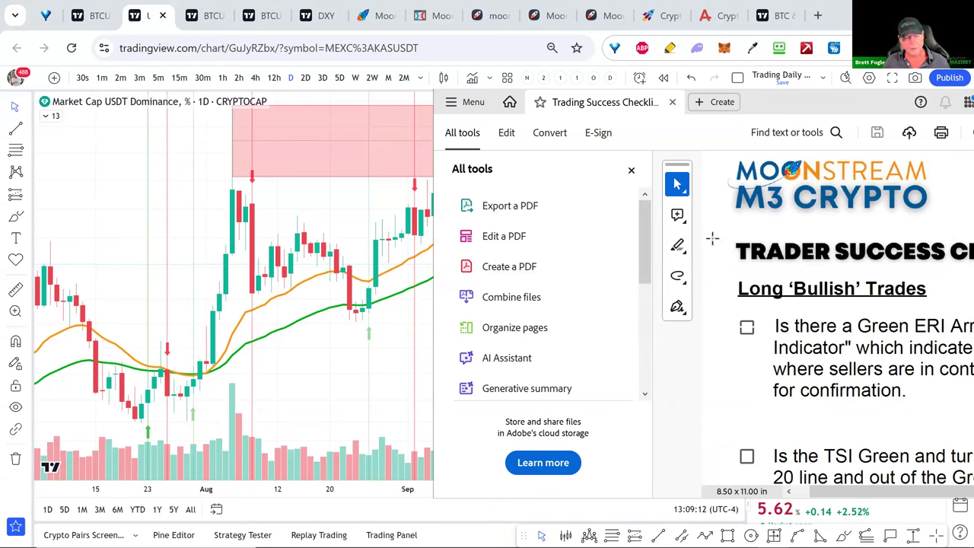
{"action": "double_click", "coordinate": [776, 101]}
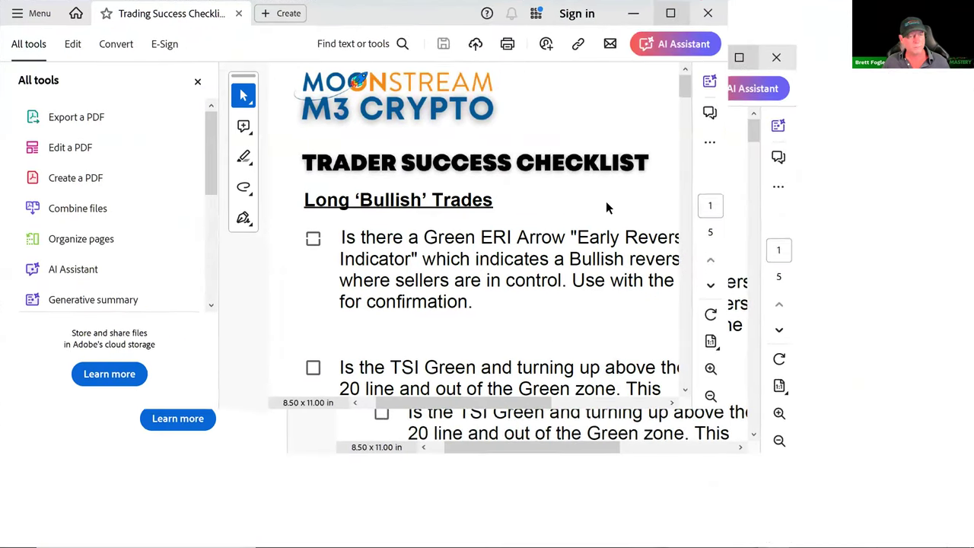
Step: Test the Signal line checkbox in the bullish trades checklist by ticking and clearing it, and hide the All tools pane
{"action": "scroll", "coordinate": [615, 274], "scroll_direction": "down", "scroll_amount": 1}
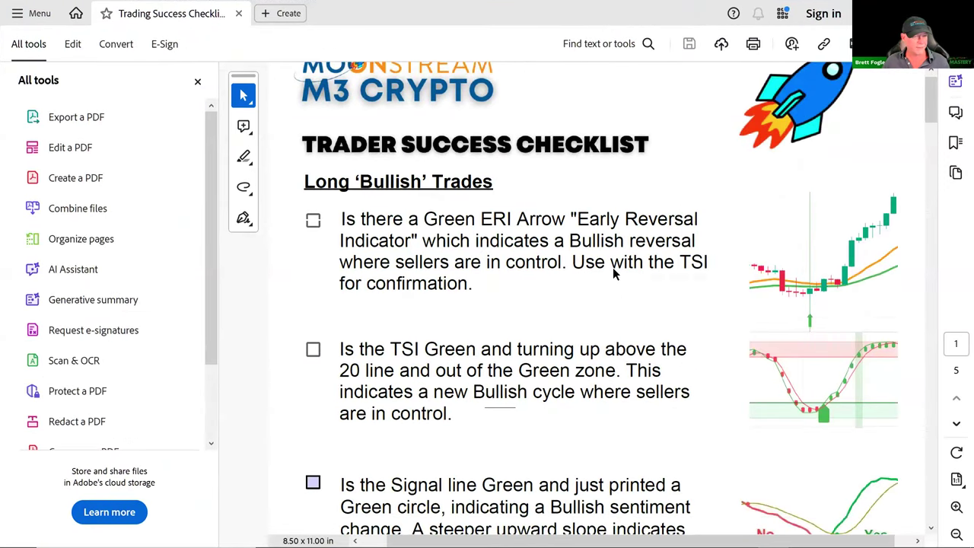
{"action": "scroll", "coordinate": [615, 274], "scroll_direction": "up", "scroll_amount": 1}
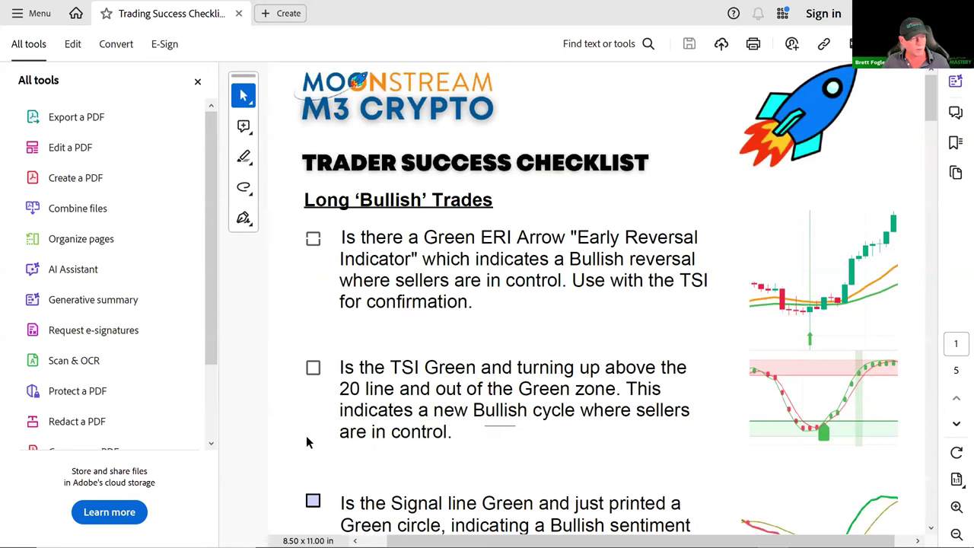
{"action": "left_click", "coordinate": [313, 501]}
{"action": "scroll", "coordinate": [546, 461], "scroll_direction": "down", "scroll_amount": 9}
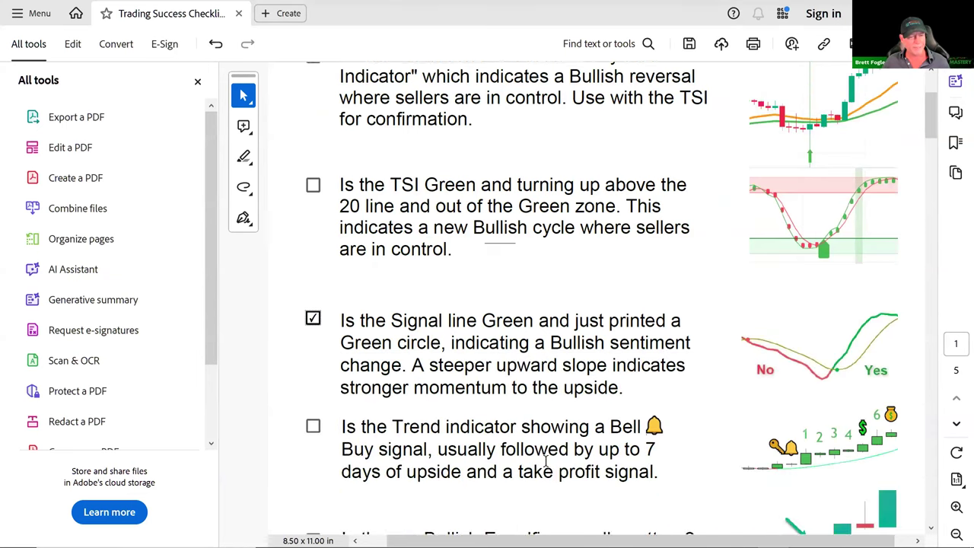
{"action": "scroll", "coordinate": [548, 466], "scroll_direction": "down", "scroll_amount": 7}
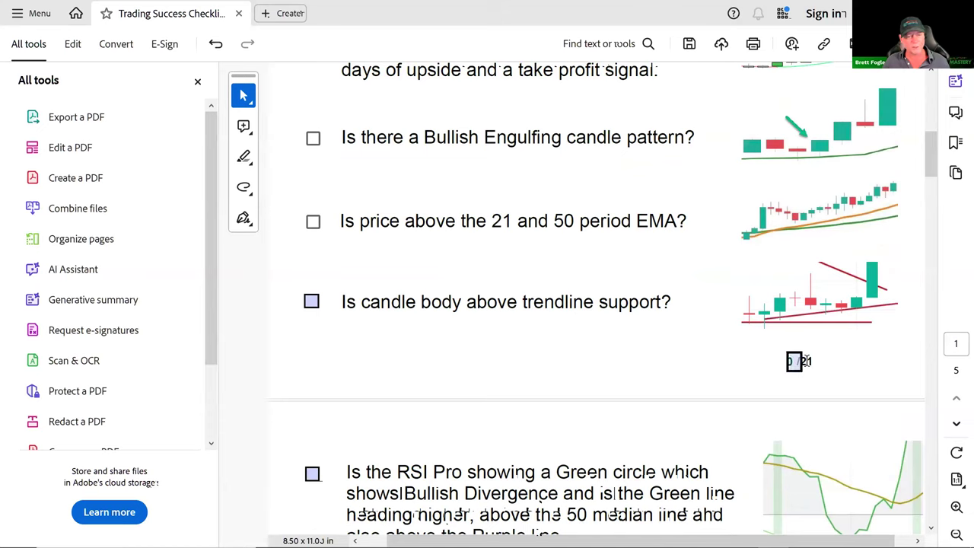
{"action": "scroll", "coordinate": [584, 370], "scroll_direction": "up", "scroll_amount": 12}
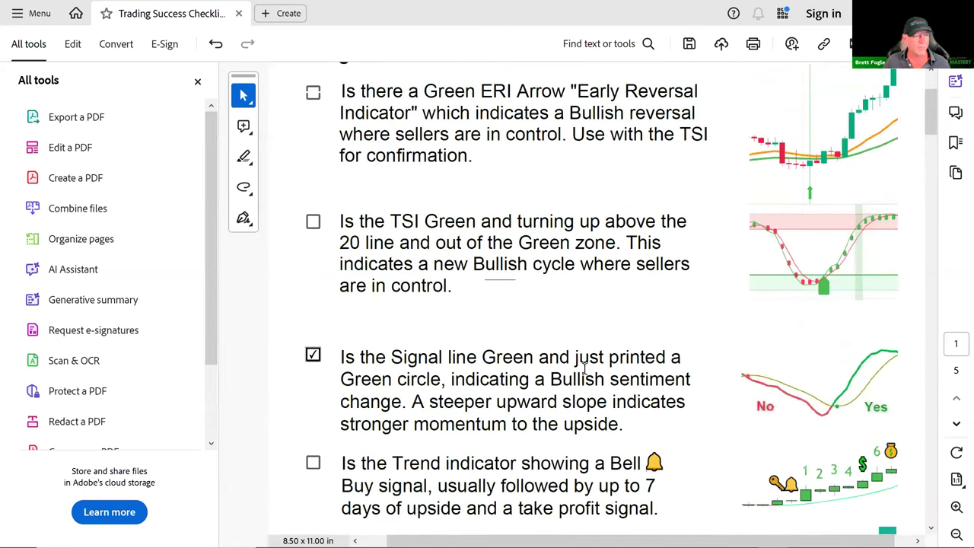
{"action": "left_click", "coordinate": [197, 81]}
{"action": "scroll", "coordinate": [380, 189], "scroll_direction": "up", "scroll_amount": 3}
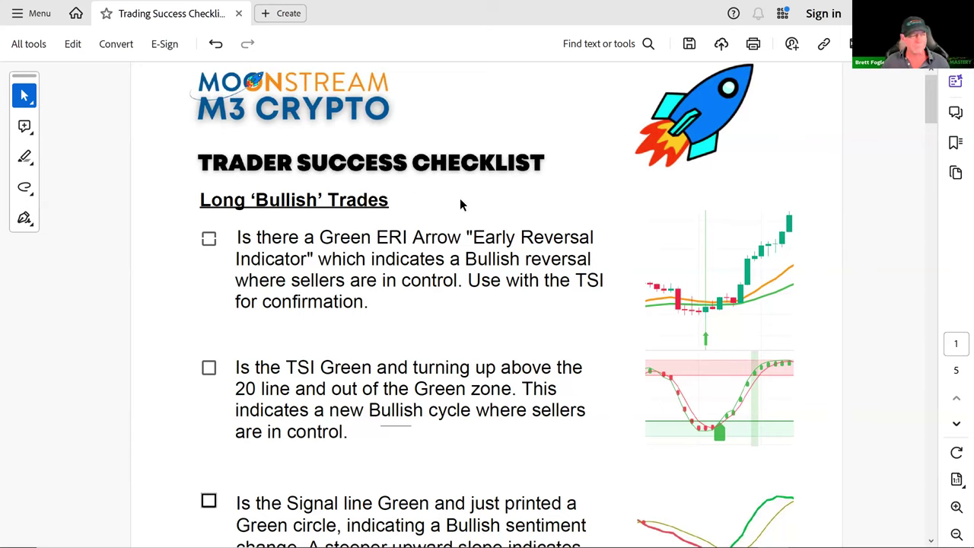
Step: Review the first Long 'Bullish' Trades criteria, highlighting the Early Reversal Indicator explanation and comparing the TSI and Signal line items
{"action": "left_click_drag", "start_coordinate": [320, 239], "coordinate": [465, 294]}
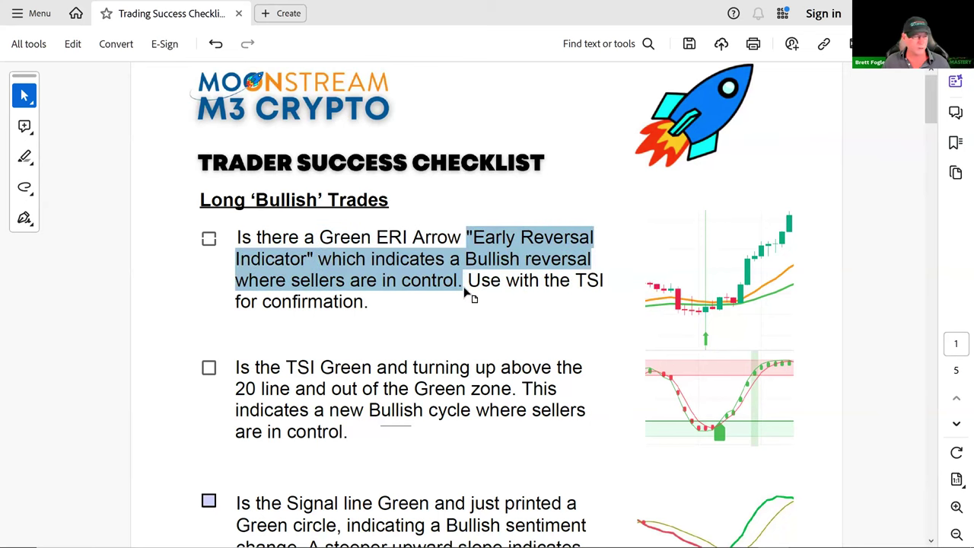
{"action": "left_click", "coordinate": [387, 326]}
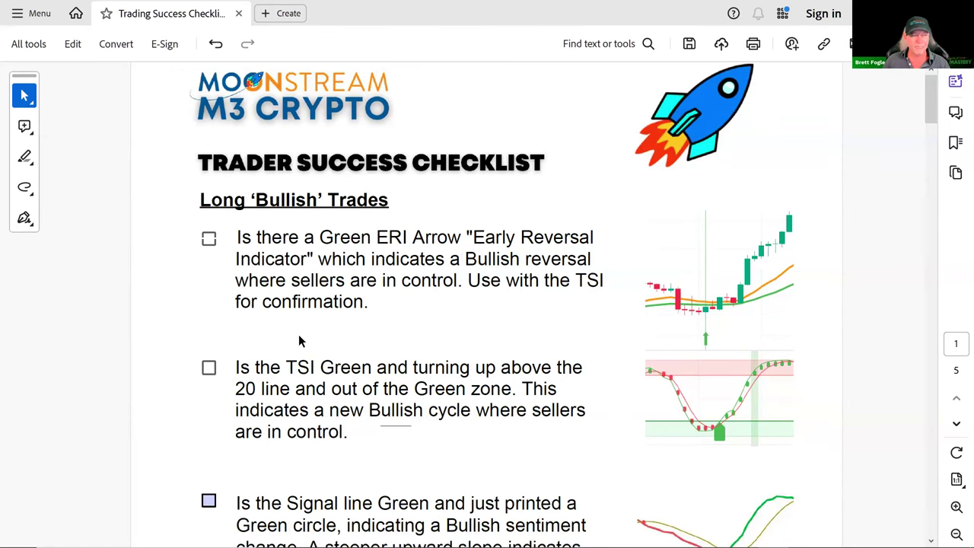
{"action": "scroll", "coordinate": [299, 339], "scroll_direction": "down", "scroll_amount": 5}
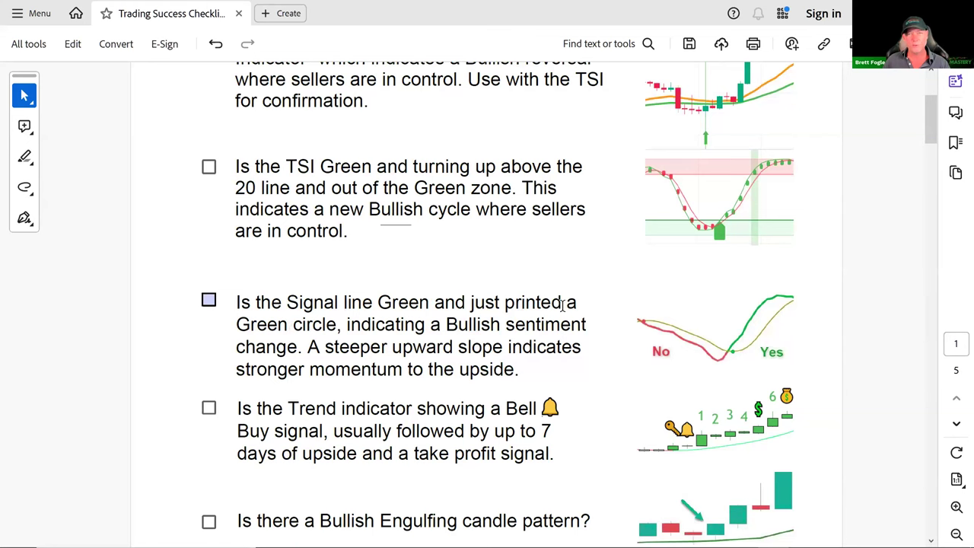
{"action": "scroll", "coordinate": [649, 307], "scroll_direction": "up", "scroll_amount": 2}
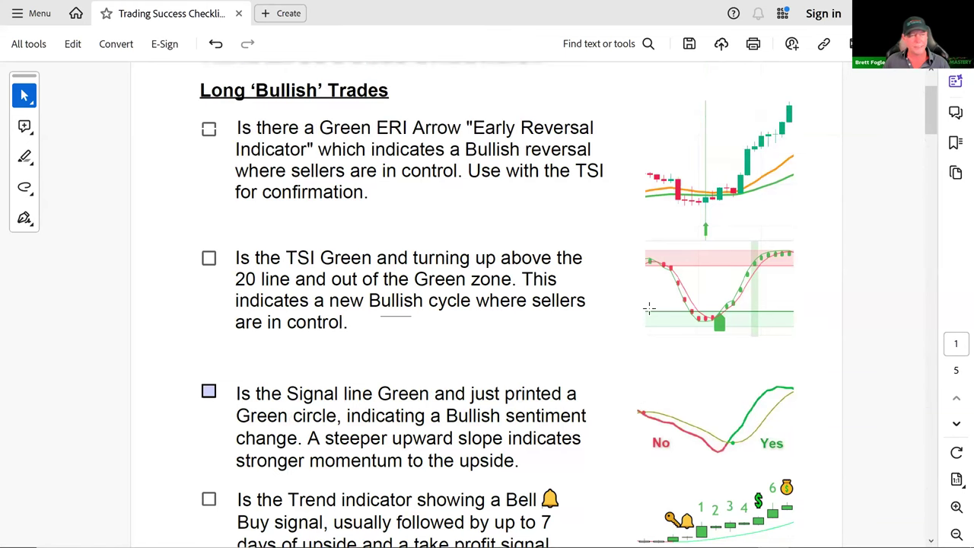
Step: Switch back to TradingView and load the daily ATOM chart of Atomera Incorporated on NASDAQ, with its price scale compressed
{"action": "key", "text": "alt+Tab"}
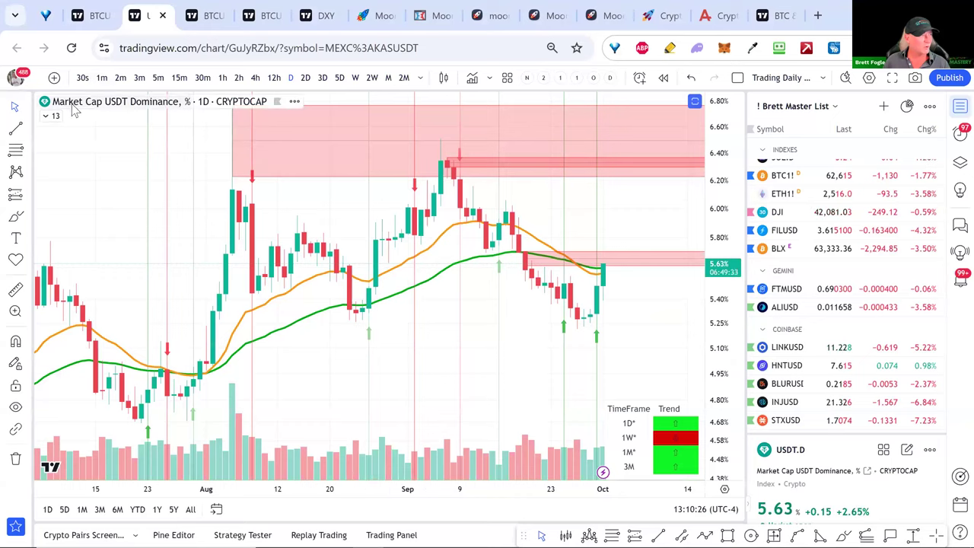
{"action": "type", "text": "ATOM"}
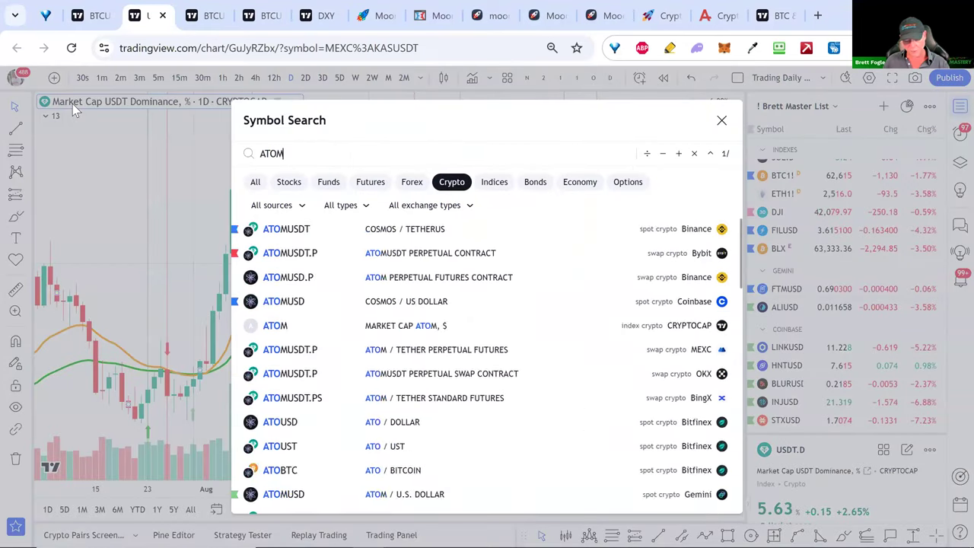
{"action": "key", "text": "Return"}
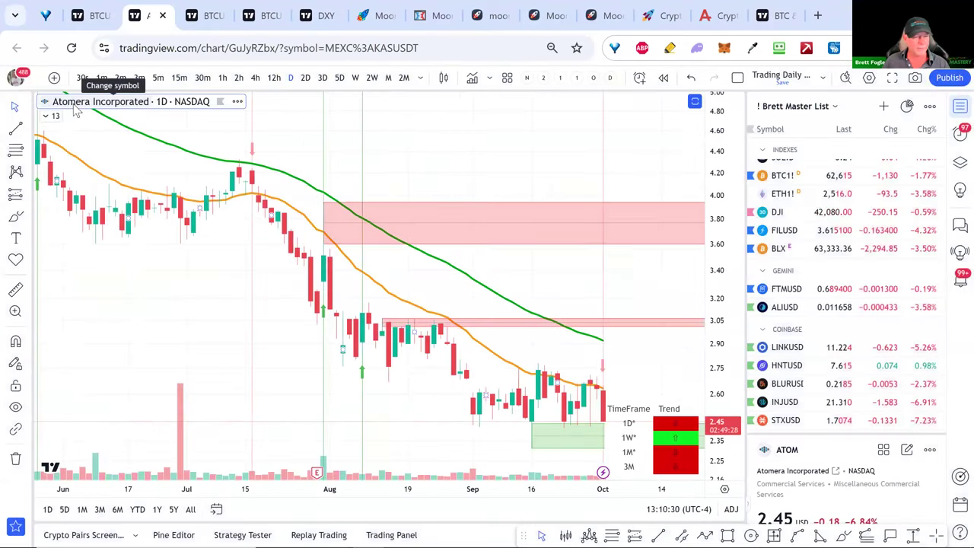
{"action": "scroll", "coordinate": [173, 215], "scroll_direction": "down", "scroll_amount": 5}
{"action": "left_click_drag", "start_coordinate": [737, 274], "coordinate": [737, 332]}
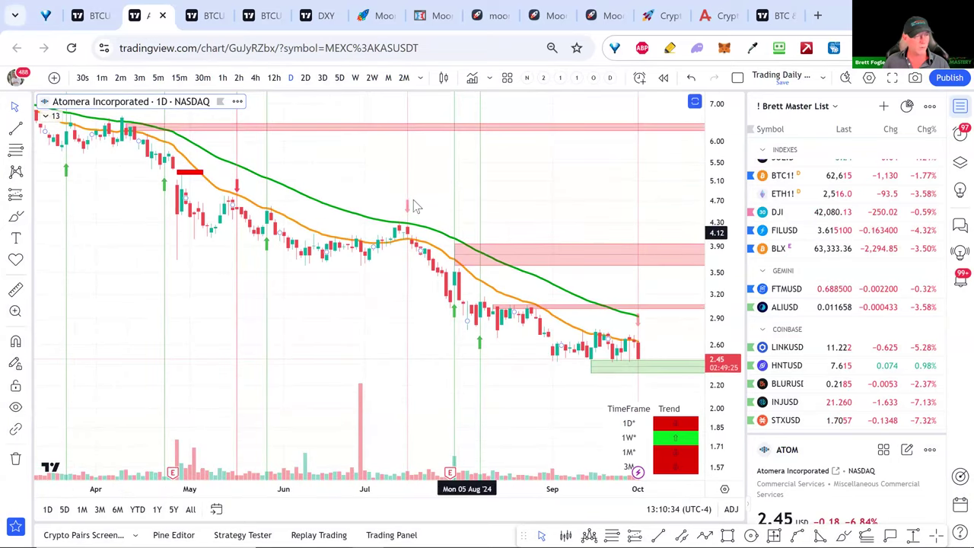
Step: Hide the watchlist and widen the ATOM daily chart's range back to spring 2023 to examine the long-term decline
{"action": "left_click", "coordinate": [960, 106]}
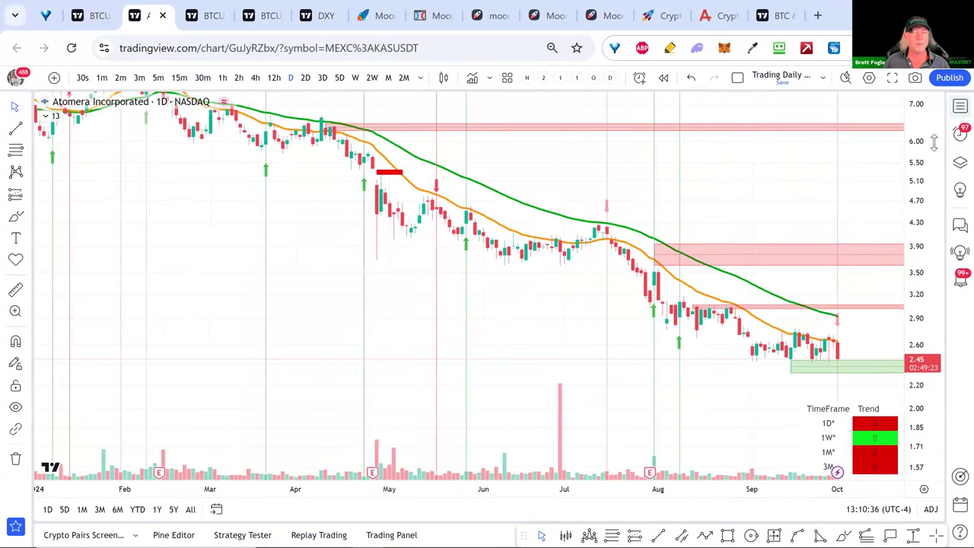
{"action": "scroll", "coordinate": [772, 220], "scroll_direction": "down", "scroll_amount": 3}
{"action": "left_click_drag", "start_coordinate": [772, 220], "coordinate": [713, 267]}
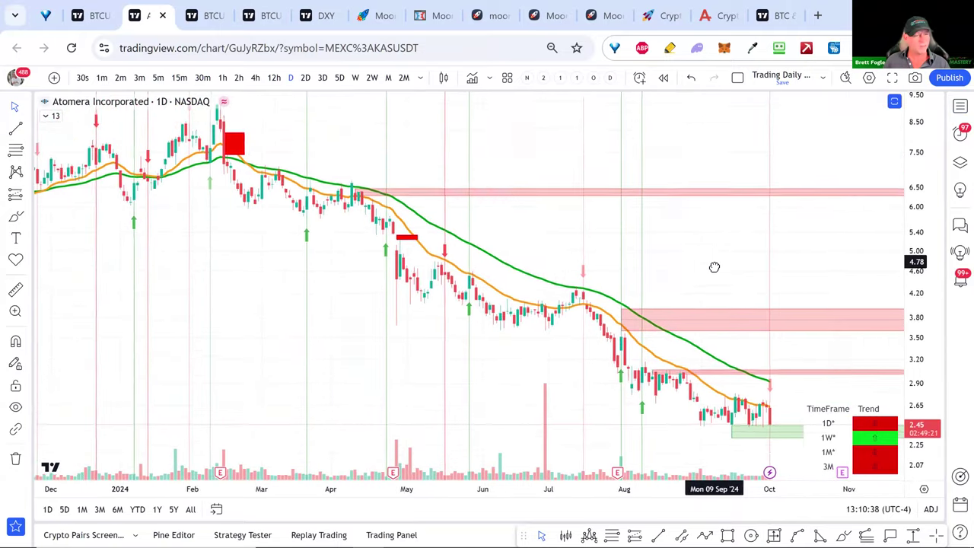
{"action": "left_click_drag", "start_coordinate": [913, 179], "coordinate": [913, 213]}
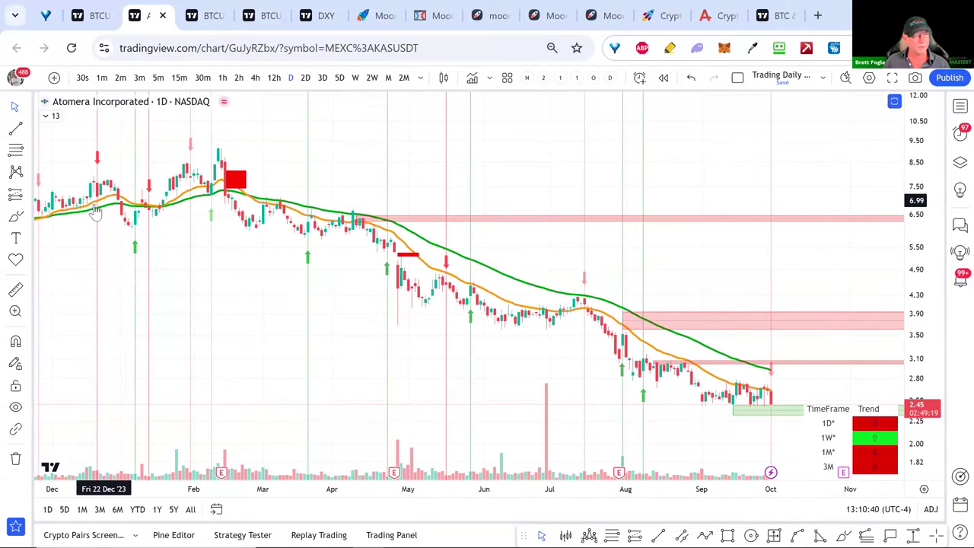
{"action": "scroll", "coordinate": [87, 191], "scroll_direction": "down", "scroll_amount": 2}
{"action": "scroll", "coordinate": [84, 190], "scroll_direction": "down", "scroll_amount": 2}
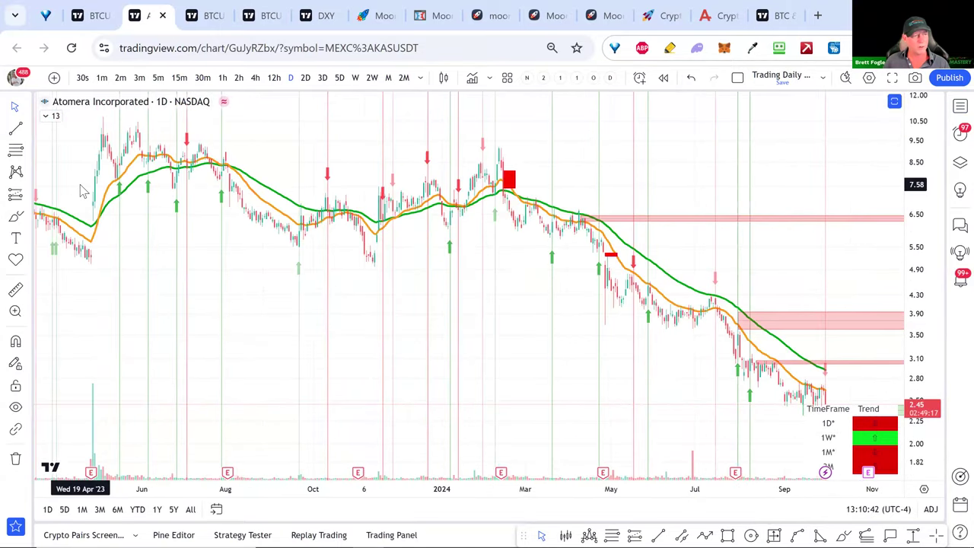
Step: Draw a descending parallel channel over the 2024 decline, its upper line from about 9.01 on 16 Feb to about 2.84 on 4 Oct
{"action": "scroll", "coordinate": [84, 190], "scroll_direction": "up", "scroll_amount": 4}
{"action": "left_click_drag", "start_coordinate": [489, 370], "coordinate": [504, 328]}
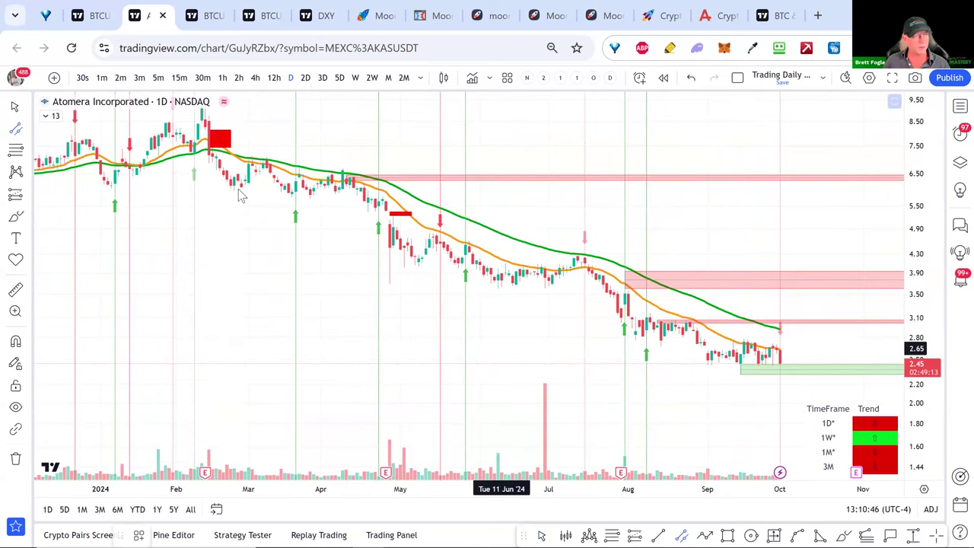
{"action": "left_click", "coordinate": [215, 110]}
{"action": "left_click", "coordinate": [753, 301]}
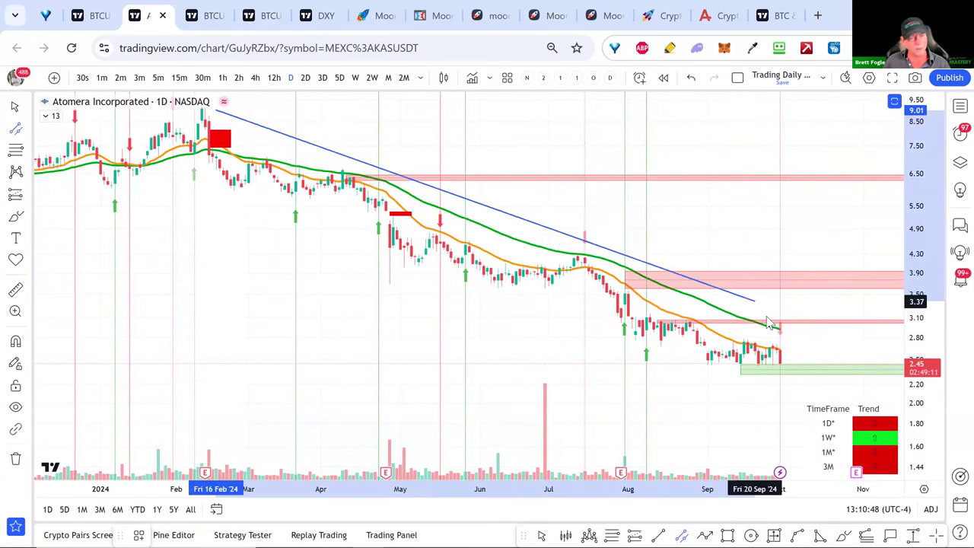
{"action": "left_click_drag", "start_coordinate": [753, 300], "coordinate": [796, 338]}
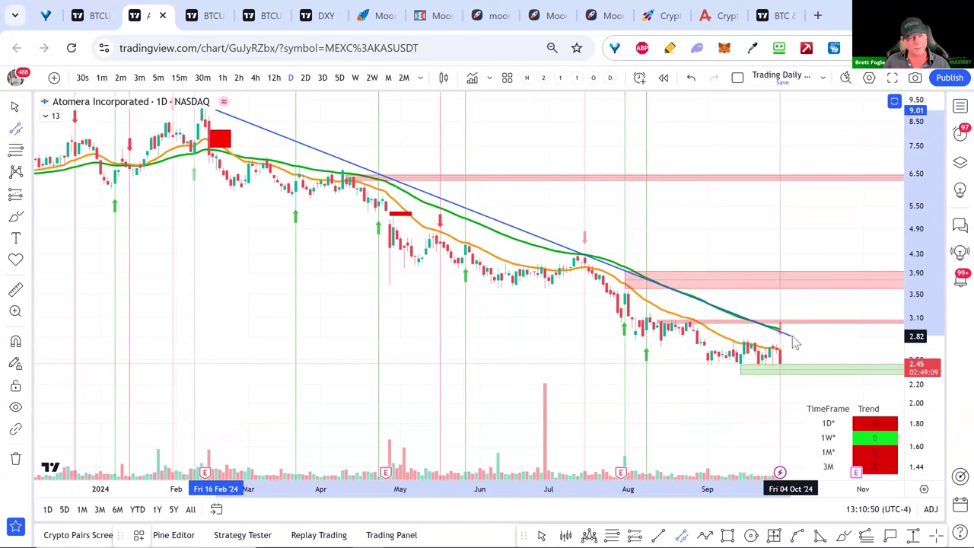
{"action": "left_click_drag", "start_coordinate": [792, 336], "coordinate": [786, 337]}
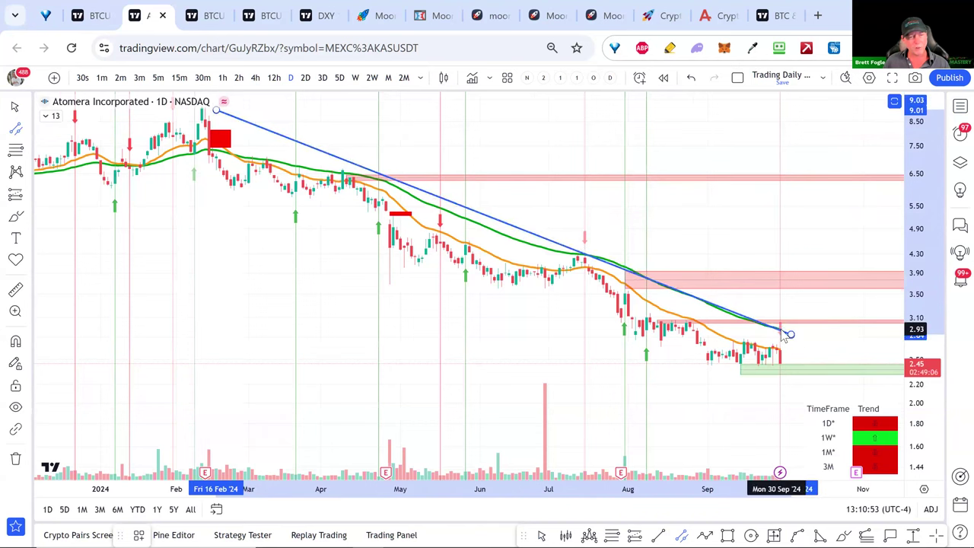
{"action": "left_click", "coordinate": [736, 390]}
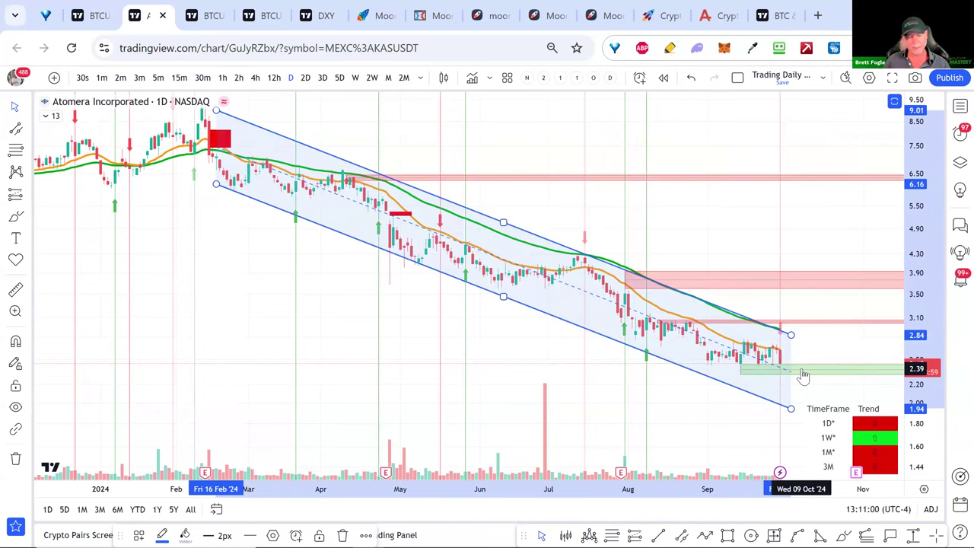
Step: Examine Atomera's longer price history back to 2021 with a compressed price scale, and view it on the weekly timeframe
{"action": "scroll", "coordinate": [806, 381], "scroll_direction": "down", "scroll_amount": 2}
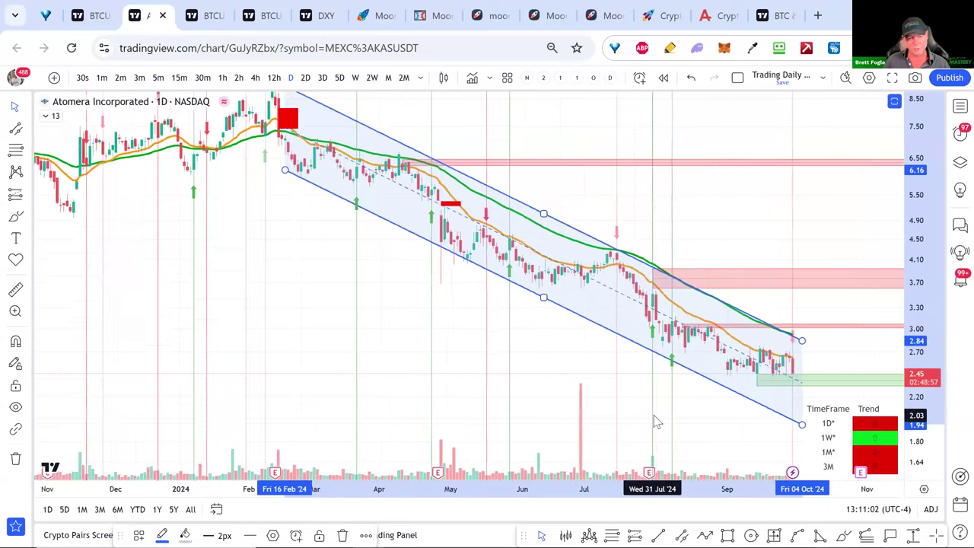
{"action": "scroll", "coordinate": [657, 423], "scroll_direction": "down", "scroll_amount": 2}
{"action": "left_click_drag", "start_coordinate": [669, 415], "coordinate": [676, 396]}
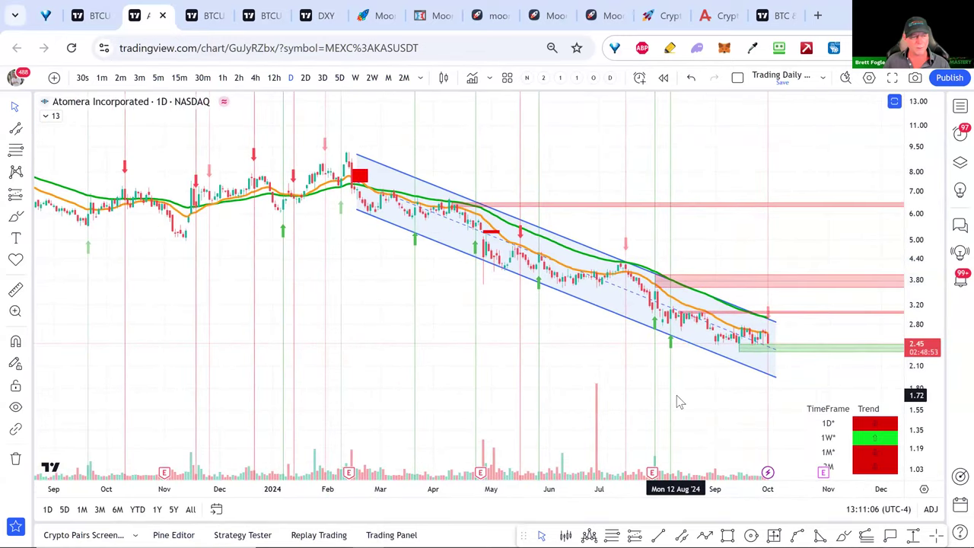
{"action": "scroll", "coordinate": [680, 402], "scroll_direction": "down", "scroll_amount": 3}
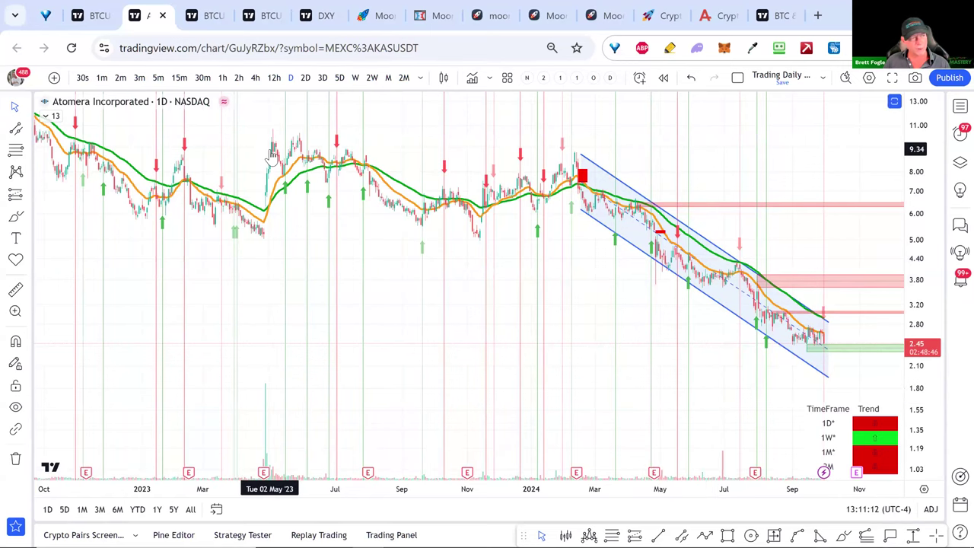
{"action": "scroll", "coordinate": [639, 306], "scroll_direction": "down", "scroll_amount": 3}
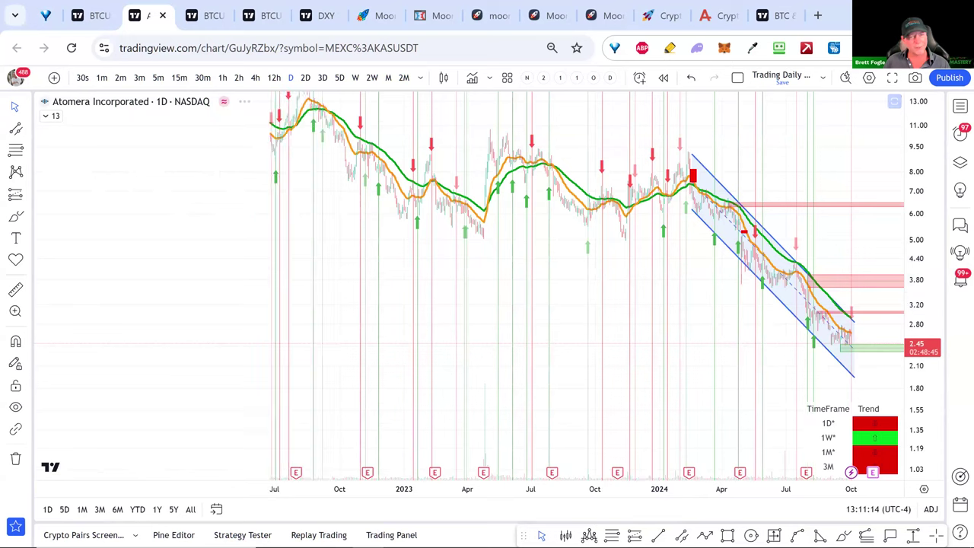
{"action": "left_click_drag", "start_coordinate": [921, 304], "coordinate": [923, 325]}
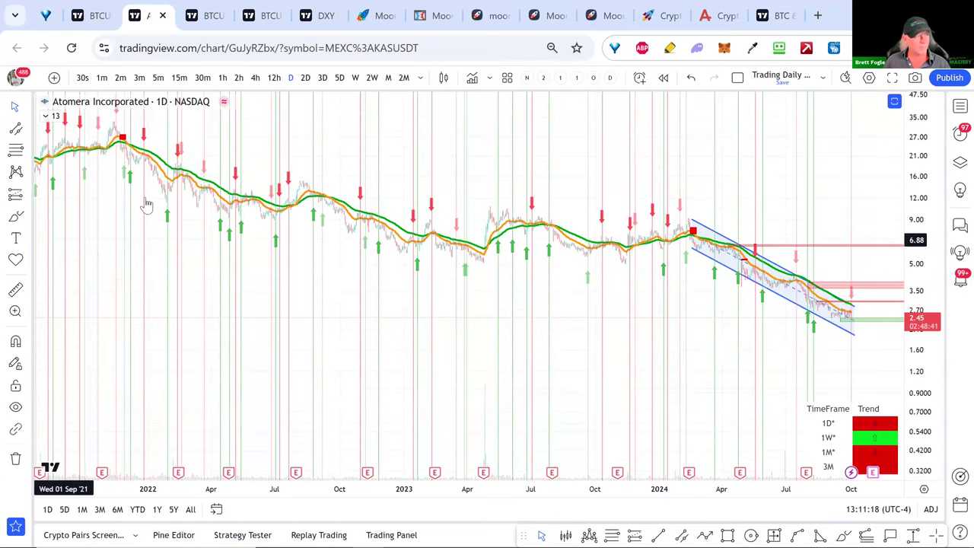
{"action": "left_click", "coordinate": [355, 78]}
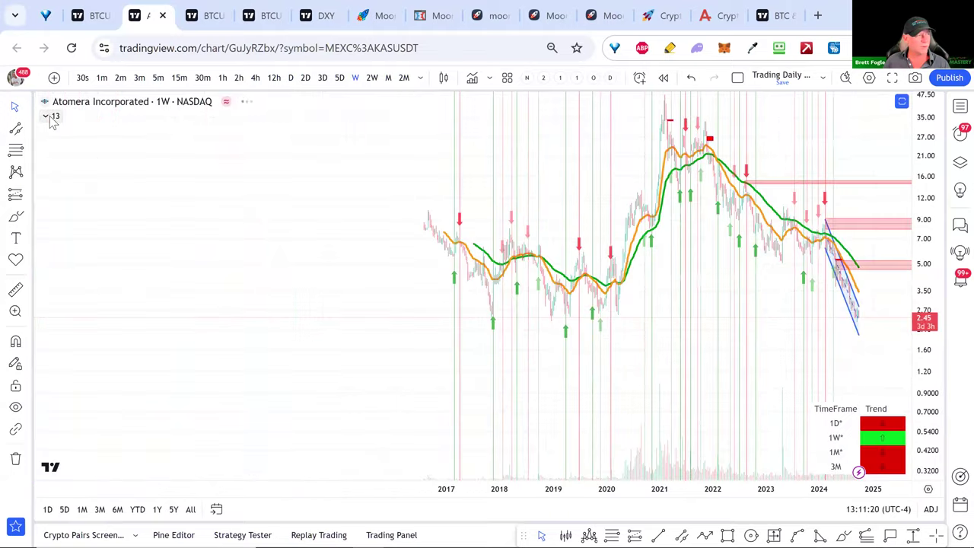
Step: Load the Coinbase ATOMUSD (Cosmos / US Dollar) weekly chart and view its price action from 2021 to 2024
{"action": "left_click", "coordinate": [89, 105]}
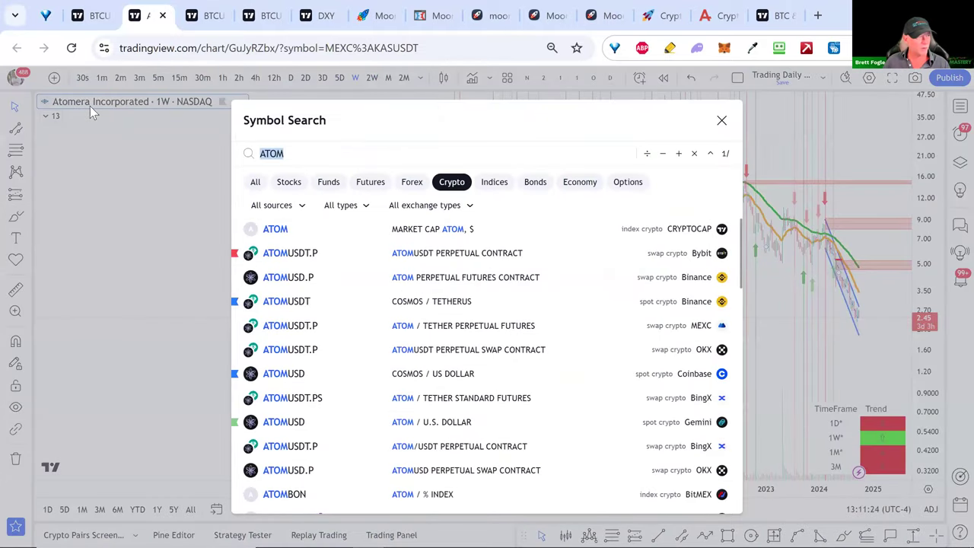
{"action": "left_click", "coordinate": [321, 375]}
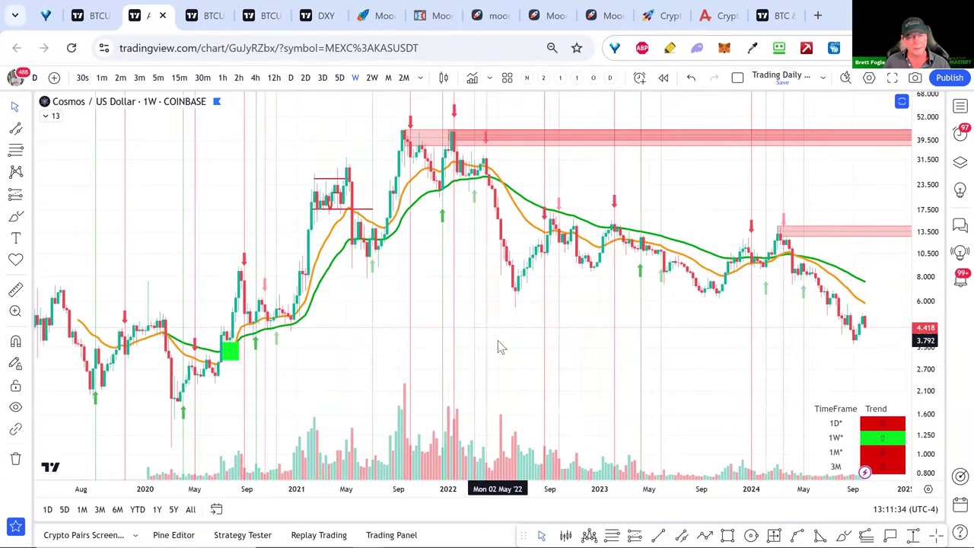
{"action": "left_click_drag", "start_coordinate": [668, 347], "coordinate": [639, 372]}
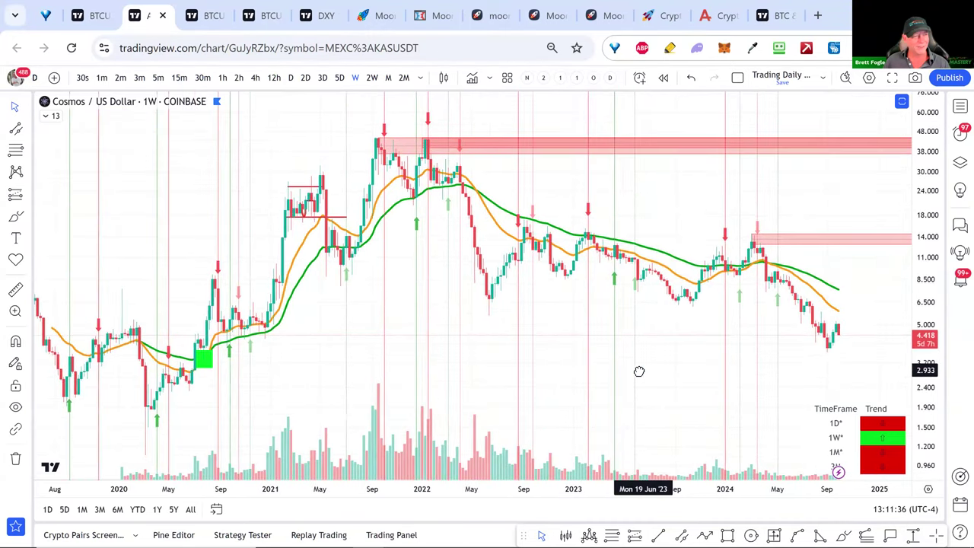
{"action": "scroll", "coordinate": [647, 380], "scroll_direction": "up", "scroll_amount": 3}
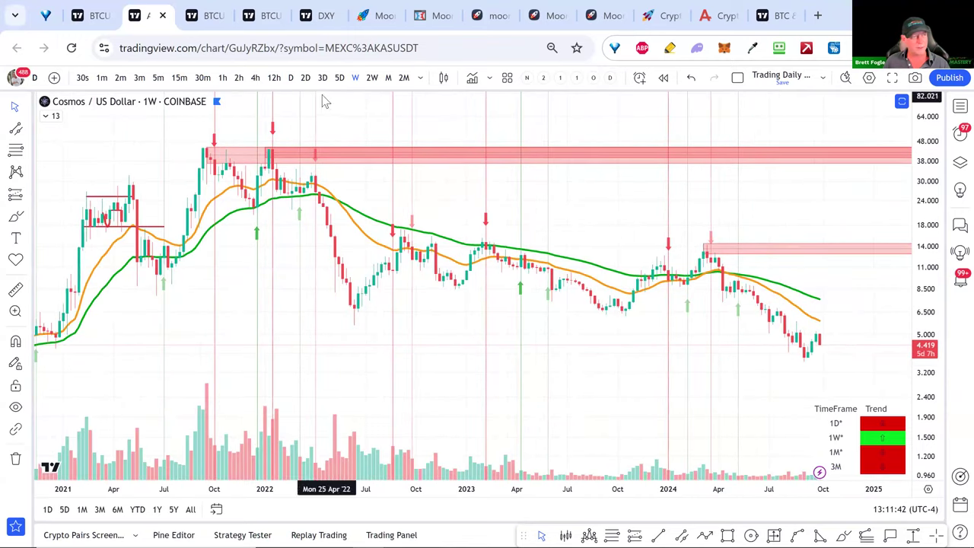
Step: Set the Cosmos chart to the daily timeframe and fit the 2024 decline into view by adjusting the price scale
{"action": "left_click", "coordinate": [292, 79]}
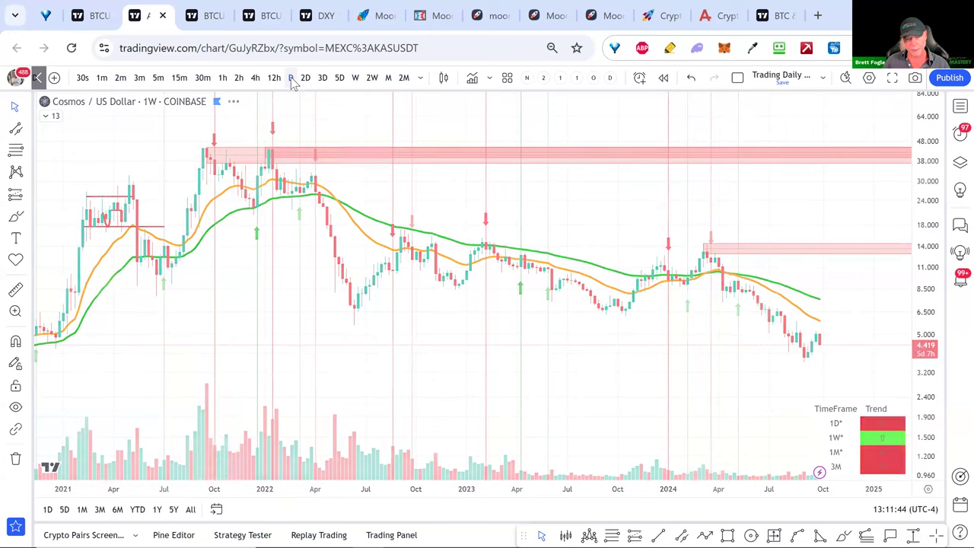
{"action": "left_click_drag", "start_coordinate": [926, 389], "coordinate": [906, 163]}
{"action": "left_click_drag", "start_coordinate": [824, 163], "coordinate": [830, 140]}
{"action": "scroll", "coordinate": [893, 285], "scroll_direction": "down", "scroll_amount": 2}
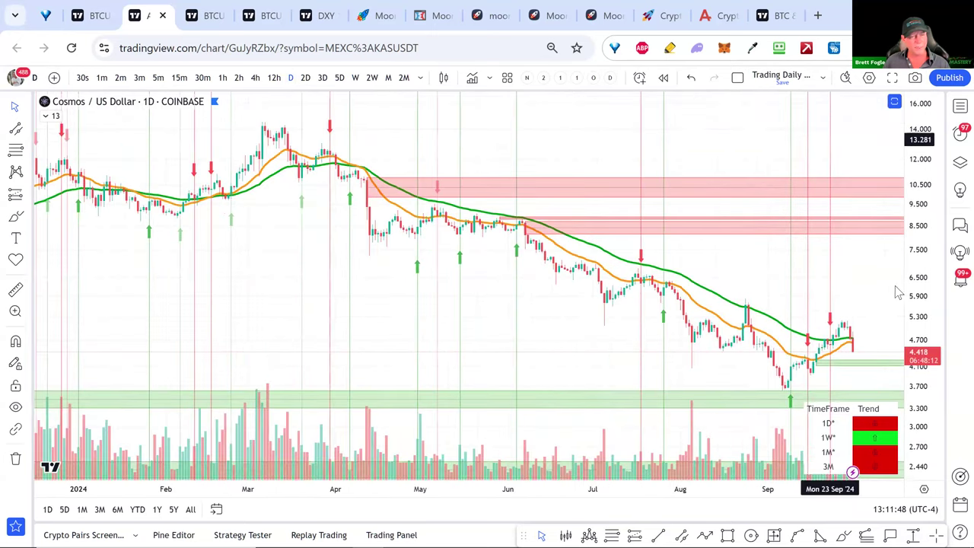
{"action": "left_click_drag", "start_coordinate": [858, 274], "coordinate": [843, 268]}
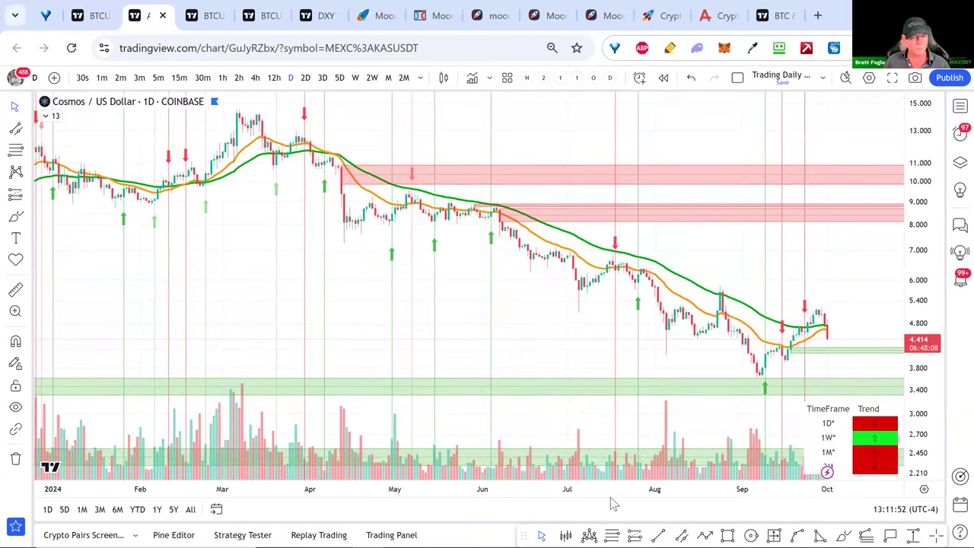
Step: Draw a descending parallel channel on Cosmos, its upper line from about 14.416 on 16 Mar '24 to about 4.214 on 8 Oct '24
{"action": "left_click", "coordinate": [682, 535]}
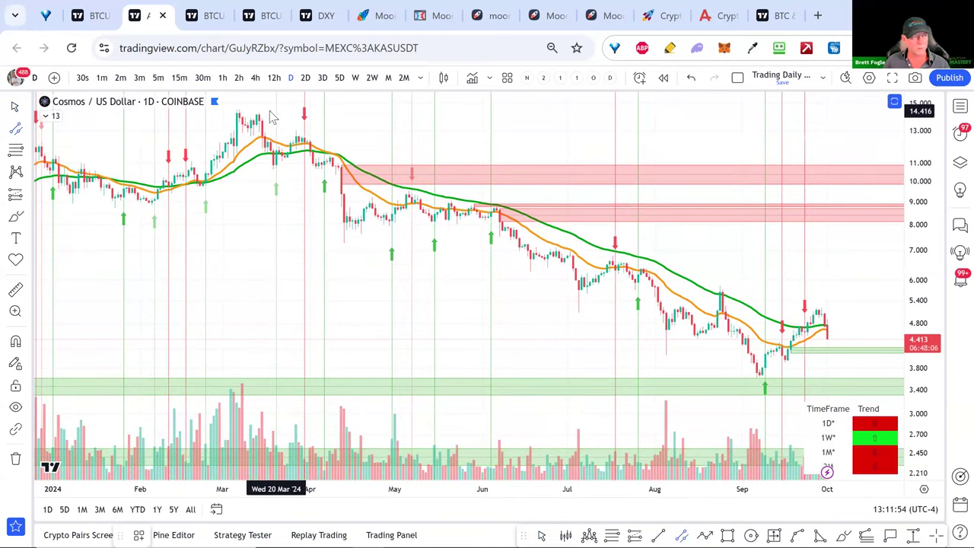
{"action": "left_click", "coordinate": [264, 112]}
{"action": "left_click", "coordinate": [817, 309]}
{"action": "left_click_drag", "start_coordinate": [817, 308], "coordinate": [850, 355]}
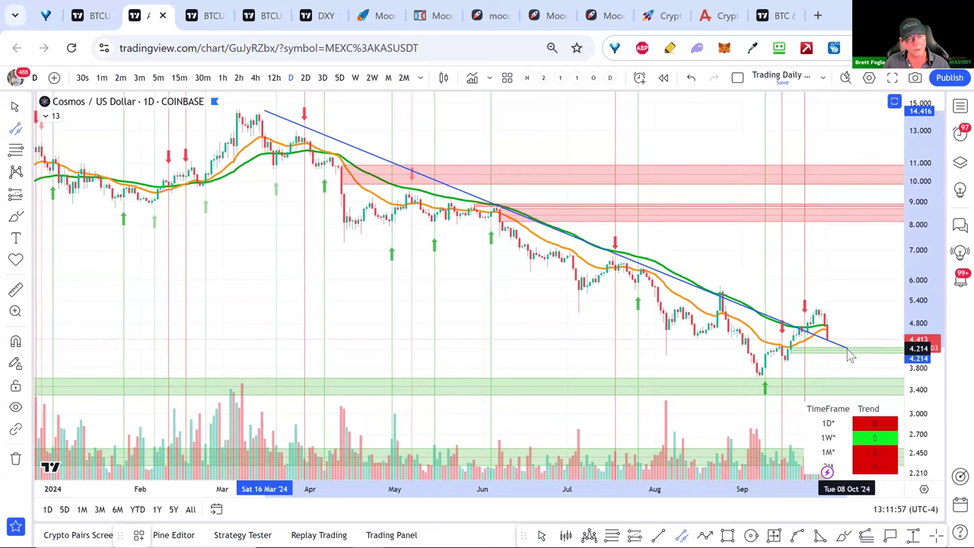
{"action": "left_click", "coordinate": [796, 410]}
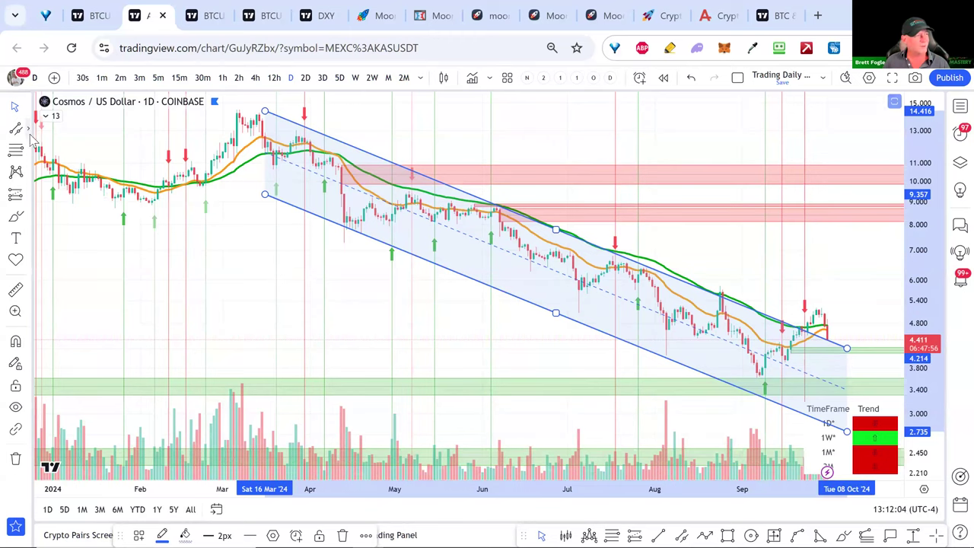
Step: Draw a rising trend line from the September low at about 3.600 along the recent higher lows to early October
{"action": "left_click", "coordinate": [33, 133]}
{"action": "left_click", "coordinate": [76, 96]}
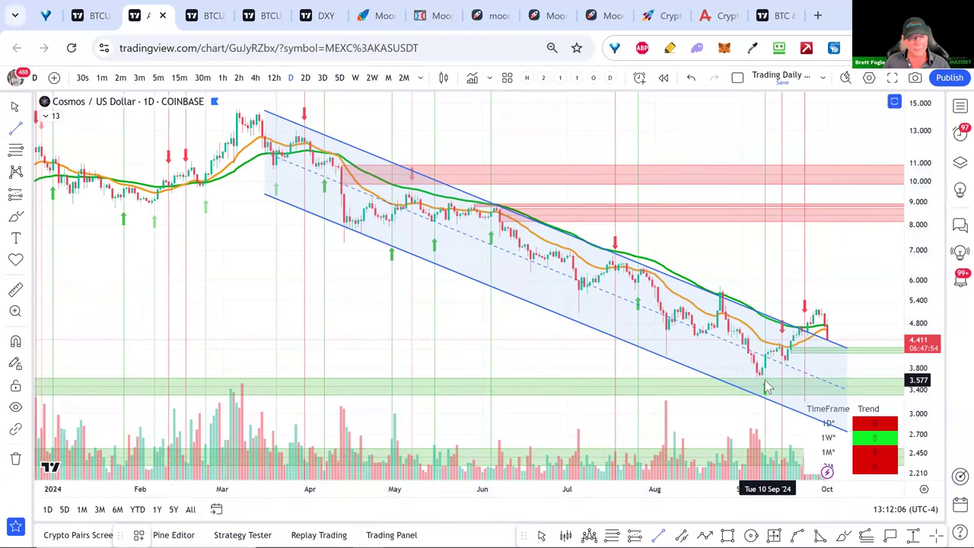
{"action": "left_click", "coordinate": [756, 379]}
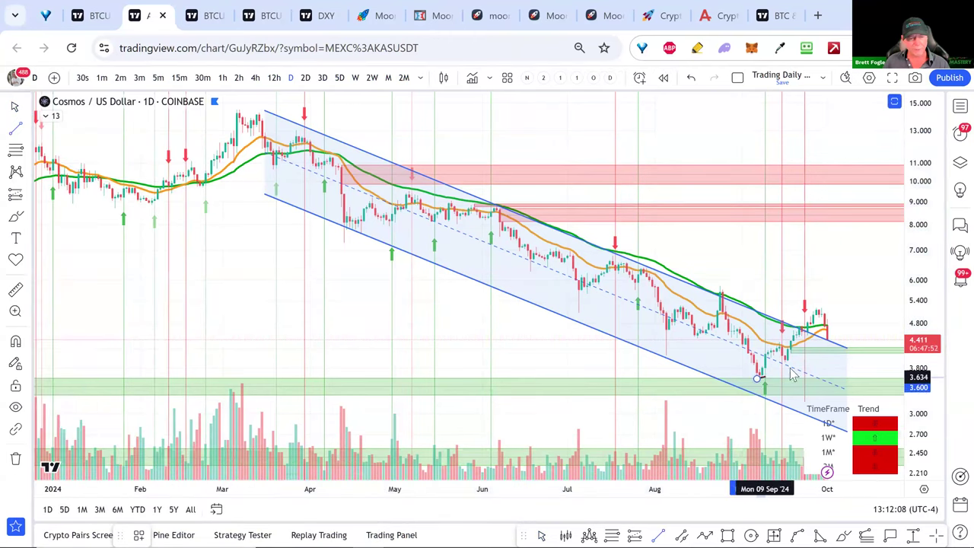
{"action": "left_click", "coordinate": [854, 329]}
Step: Draw an ascending parallel channel along the rising trend line, its lower line from about 3.173 on 19 Aug '24 to about 5.740 on 3 Nov '24
{"action": "left_click_drag", "start_coordinate": [581, 387], "coordinate": [555, 334]}
{"action": "left_click", "coordinate": [682, 534]}
{"action": "left_click", "coordinate": [677, 352]}
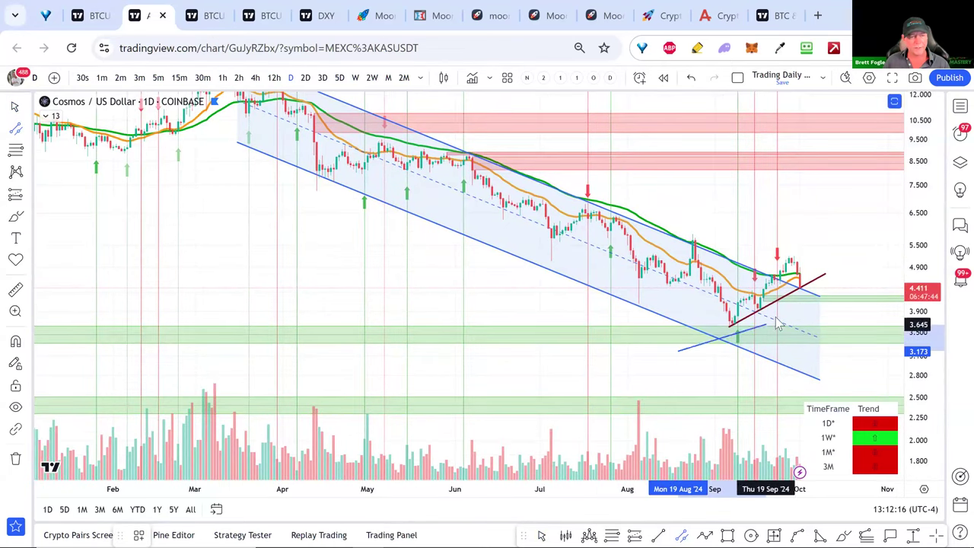
{"action": "left_click", "coordinate": [894, 232]}
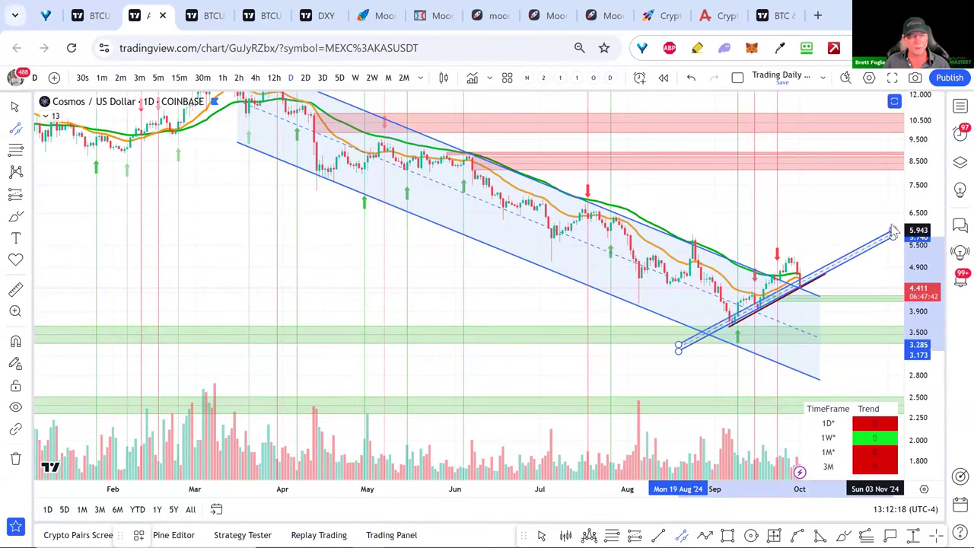
{"action": "left_click", "coordinate": [875, 178]}
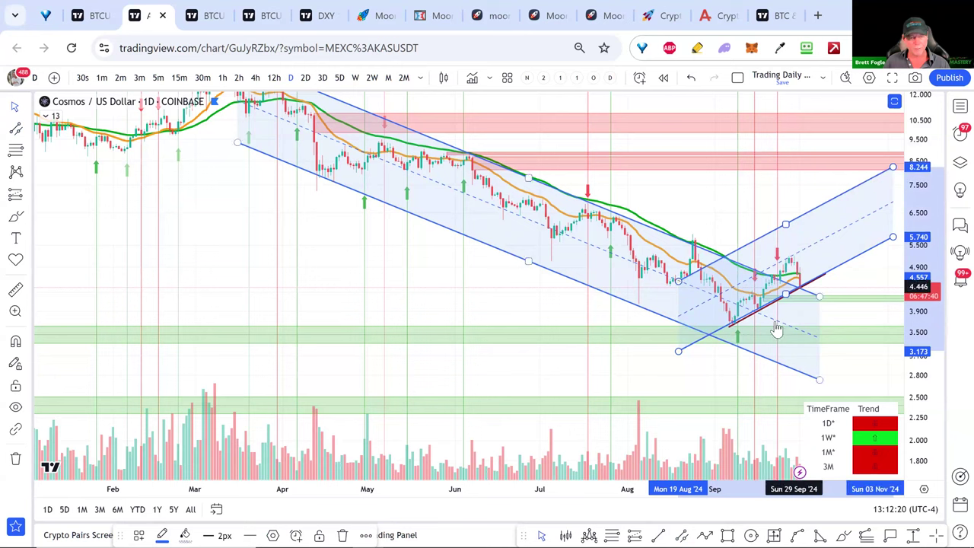
{"action": "left_click", "coordinate": [28, 107]}
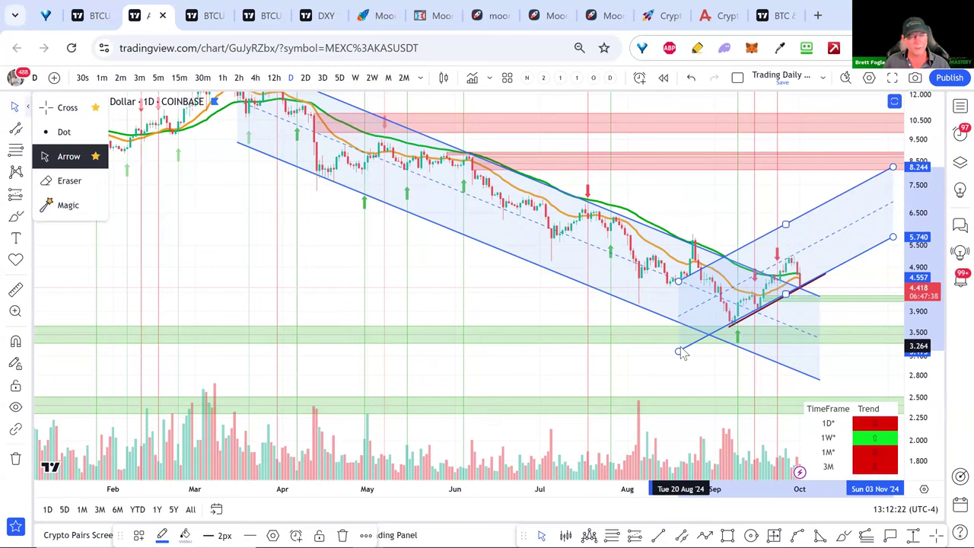
{"action": "left_click", "coordinate": [683, 353]}
Step: Draw a horizontal trend line at about 5.609 from the 5 Jul '24 low across the August high to 1 Nov '24
{"action": "scroll", "coordinate": [695, 364], "scroll_direction": "up", "scroll_amount": 2}
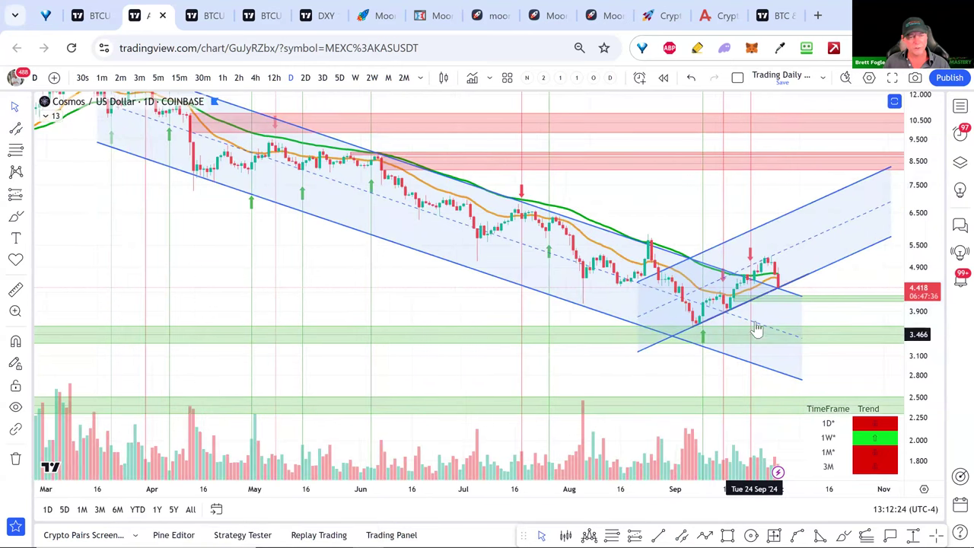
{"action": "left_click_drag", "start_coordinate": [915, 342], "coordinate": [916, 356]}
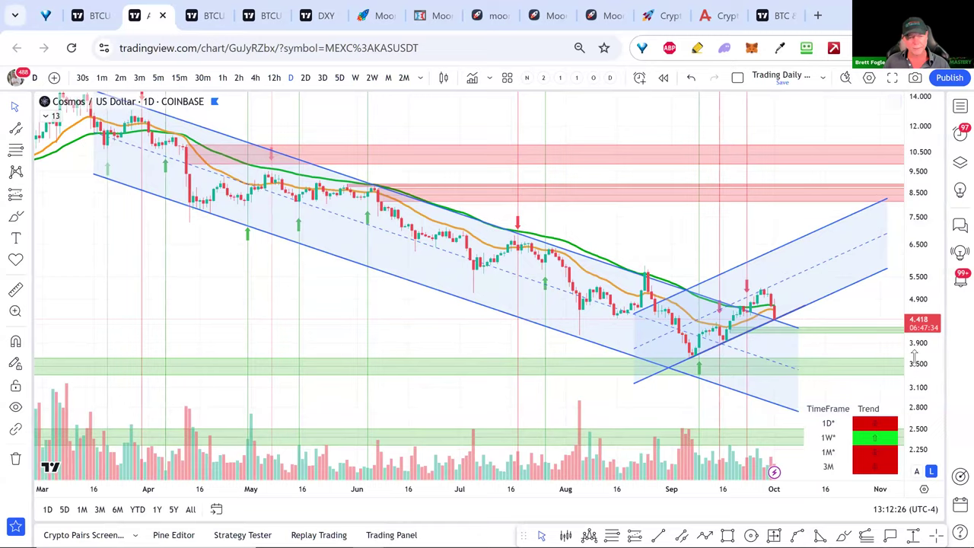
{"action": "double_click", "coordinate": [915, 357]}
{"action": "scroll", "coordinate": [861, 359], "scroll_direction": "up", "scroll_amount": 2}
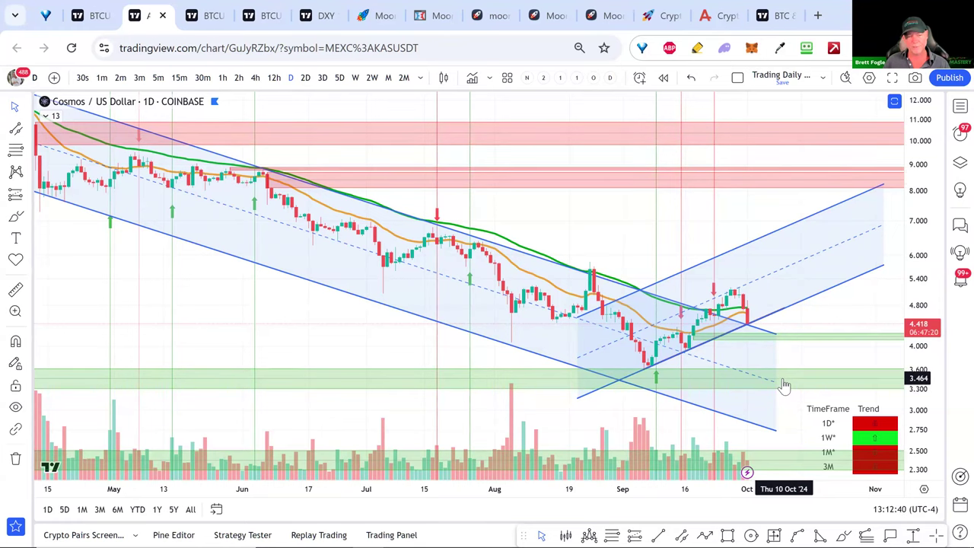
{"action": "scroll", "coordinate": [784, 385], "scroll_direction": "down", "scroll_amount": 3}
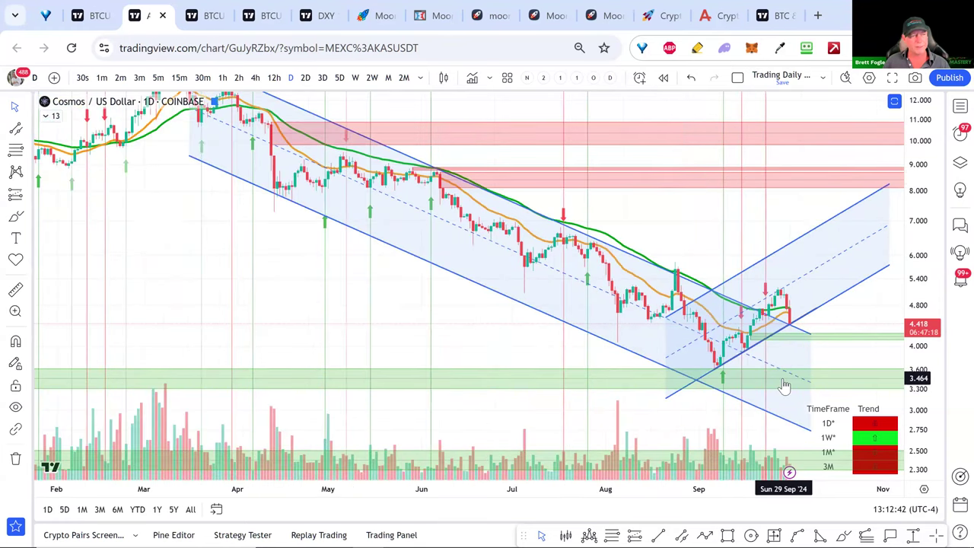
{"action": "left_click_drag", "start_coordinate": [517, 357], "coordinate": [504, 387]}
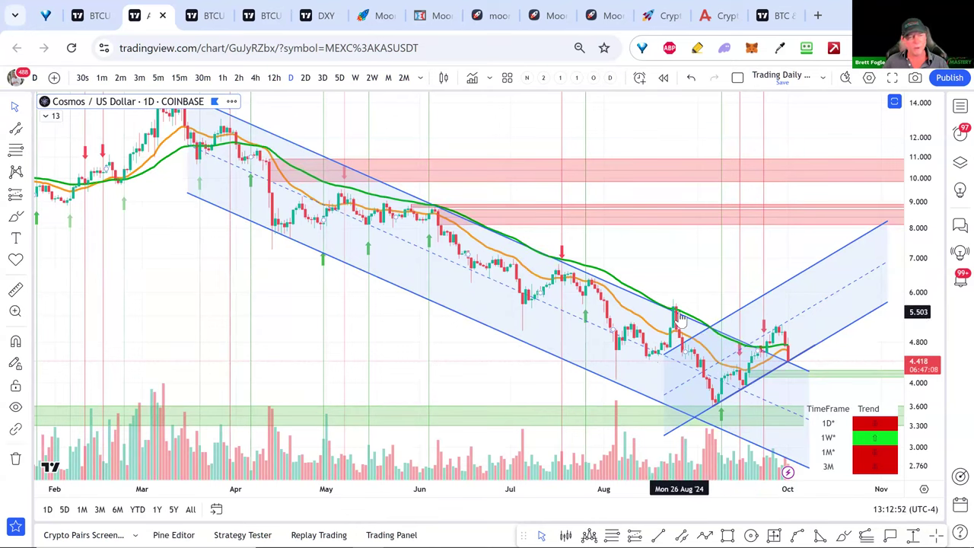
{"action": "left_click", "coordinate": [27, 127]}
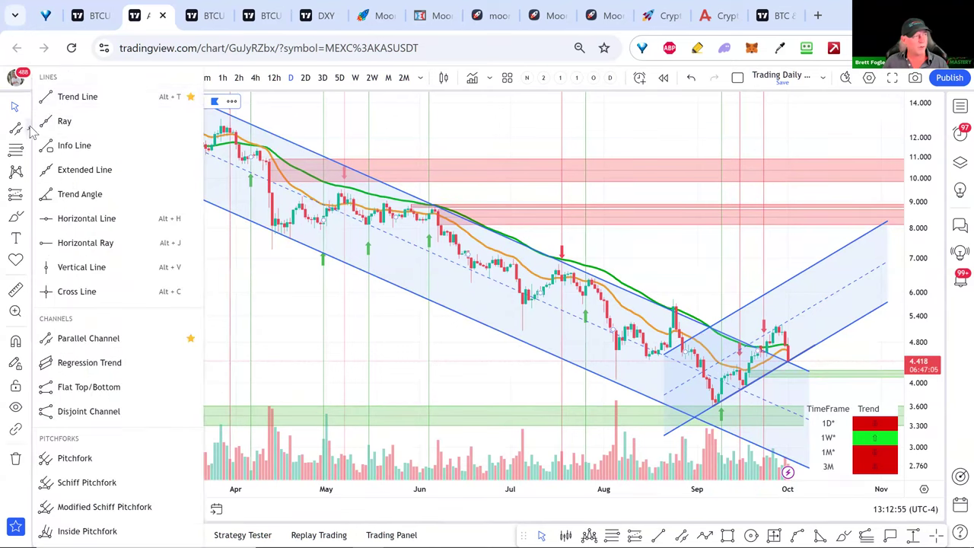
{"action": "left_click", "coordinate": [198, 122]}
{"action": "left_click", "coordinate": [522, 307]}
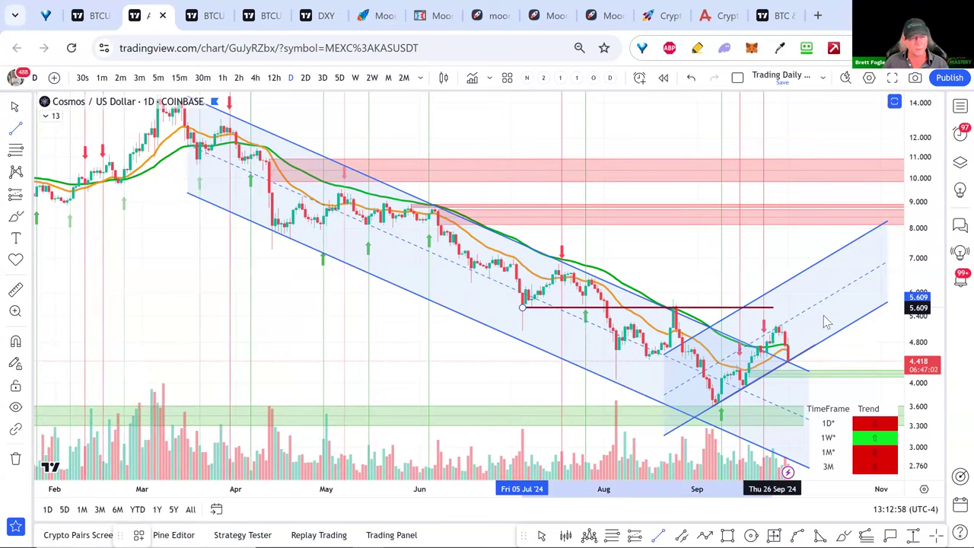
{"action": "left_click", "coordinate": [880, 318]}
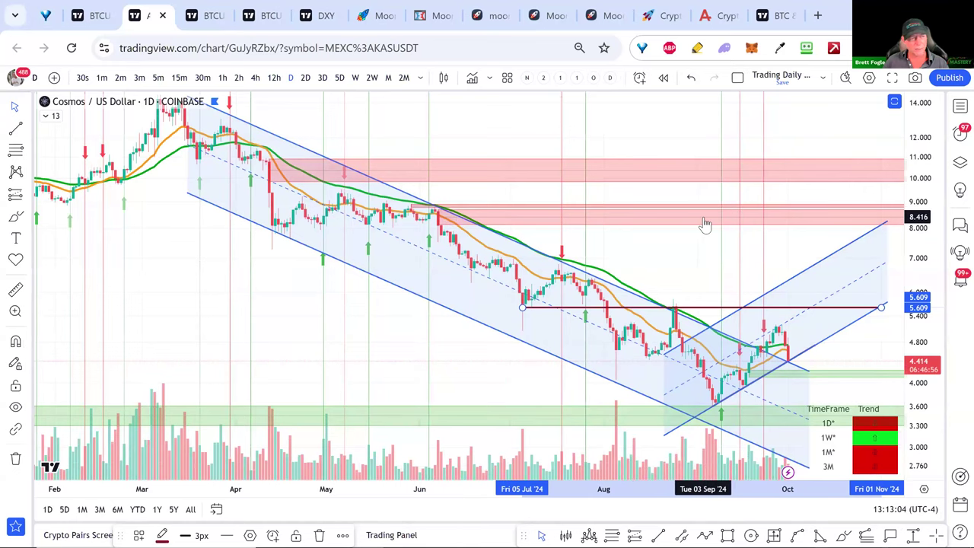
Step: Bring back the indicator panes under the Cosmos daily chart and examine the TSI oscillator's latest turn at full size
{"action": "scroll", "coordinate": [705, 225], "scroll_direction": "down", "scroll_amount": 3}
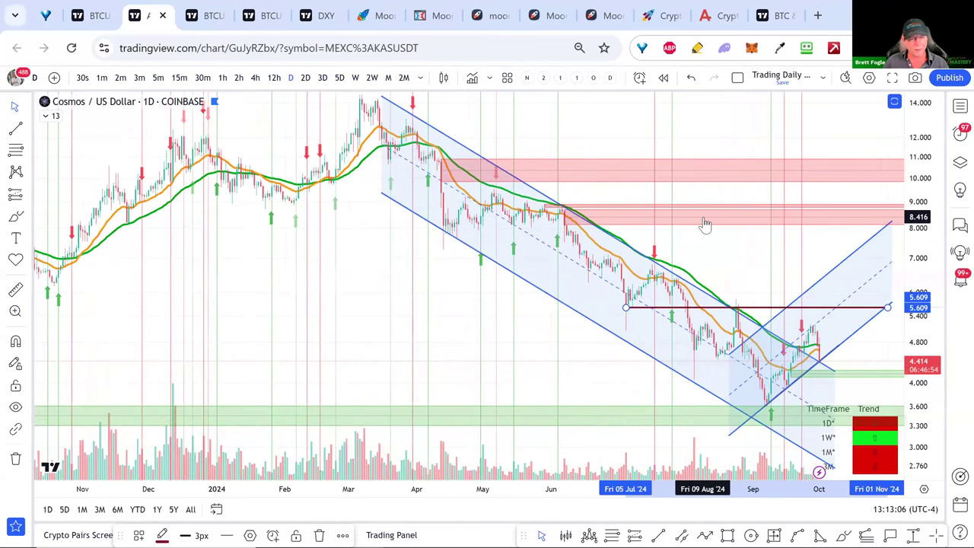
{"action": "scroll", "coordinate": [705, 224], "scroll_direction": "up", "scroll_amount": 3}
{"action": "mouse_move", "coordinate": [789, 250]}
{"action": "left_mouse_down"}
{"action": "mouse_move", "coordinate": [791, 262]}
{"action": "mouse_move", "coordinate": [800, 242]}
{"action": "left_mouse_up"}
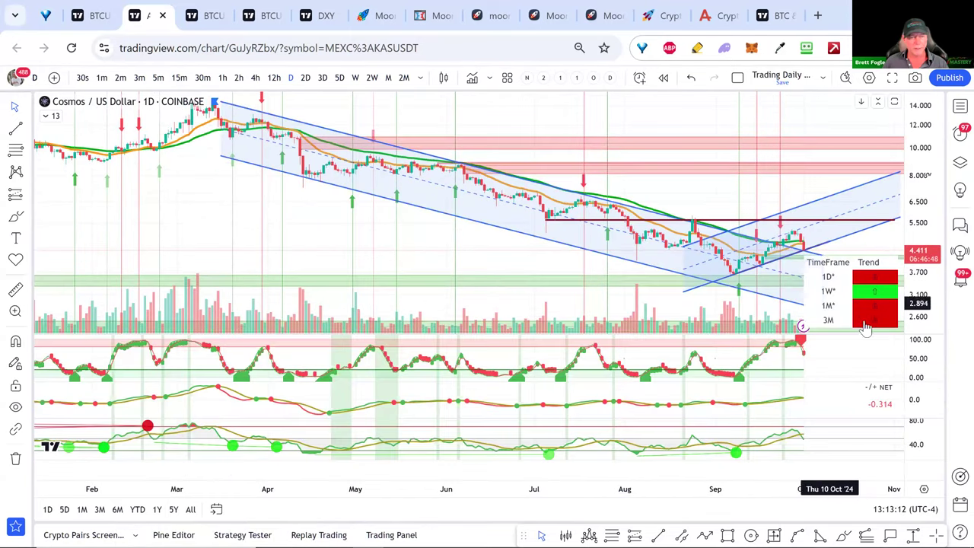
{"action": "double_click", "coordinate": [829, 370]}
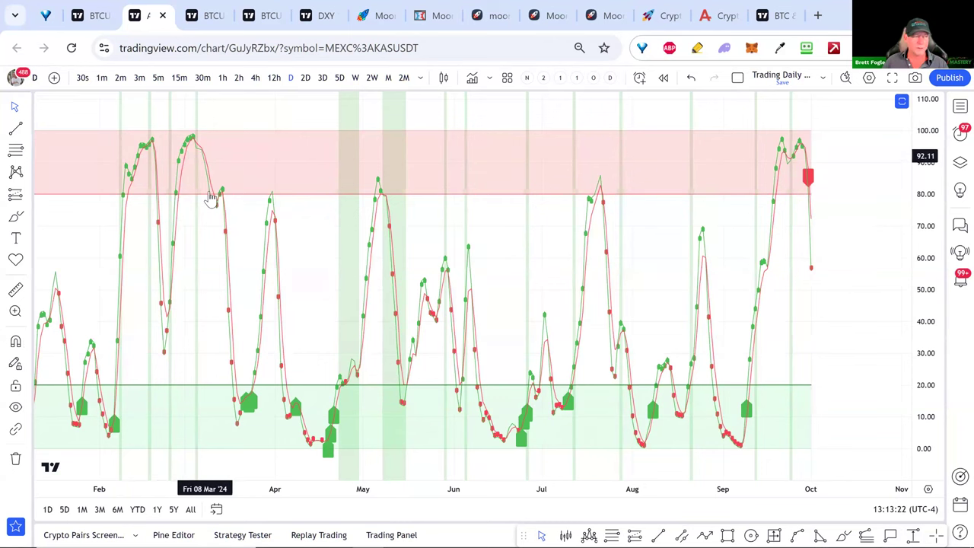
{"action": "double_click", "coordinate": [797, 326]}
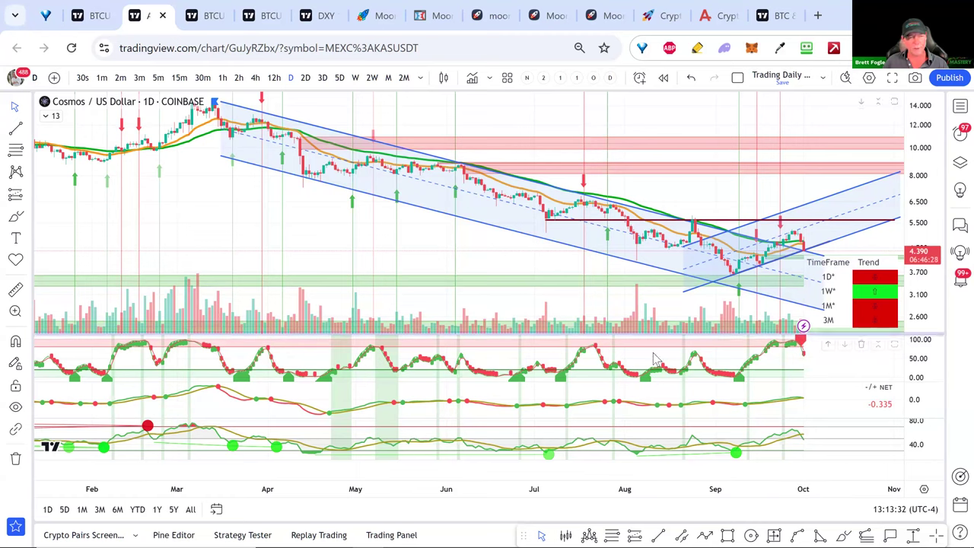
{"action": "double_click", "coordinate": [519, 265]}
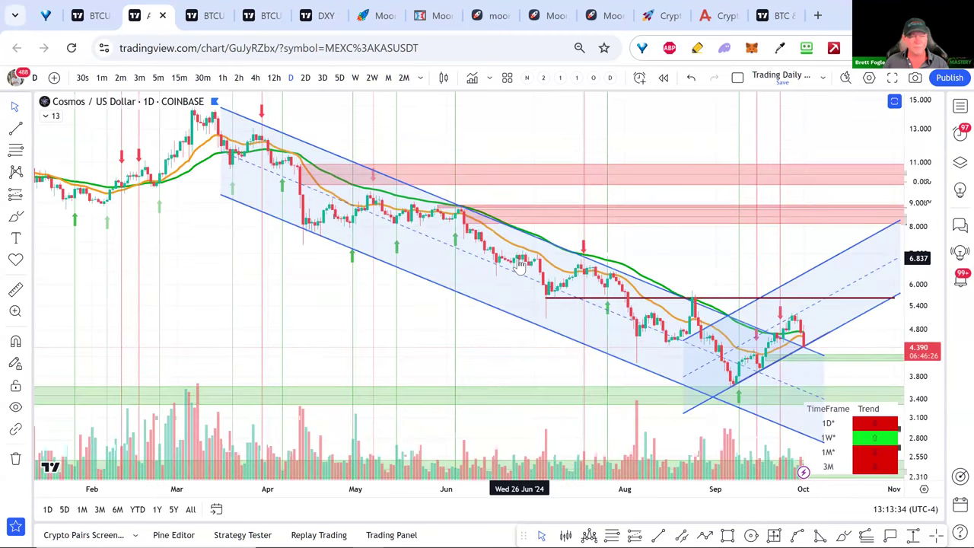
{"action": "key", "text": "alt+Tab"}
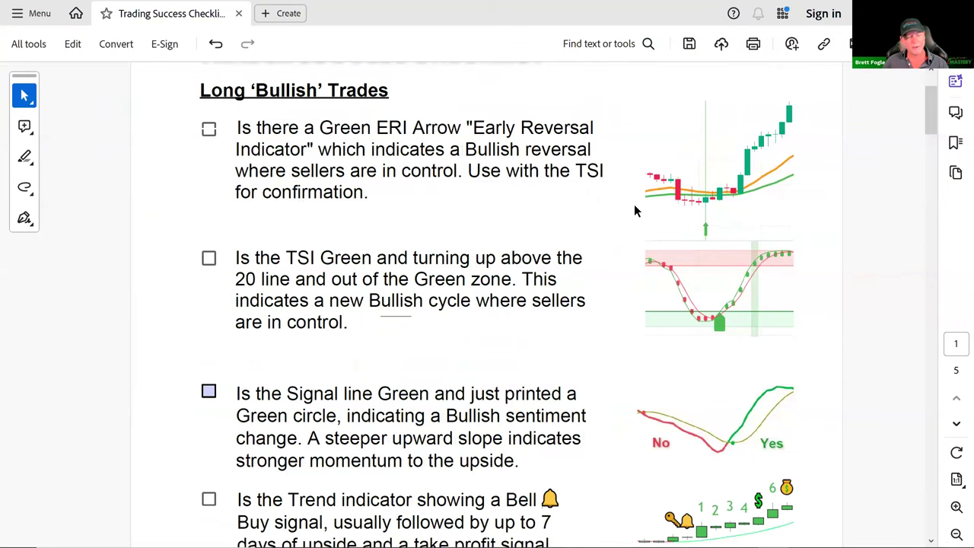
{"action": "key", "text": "alt+Tab"}
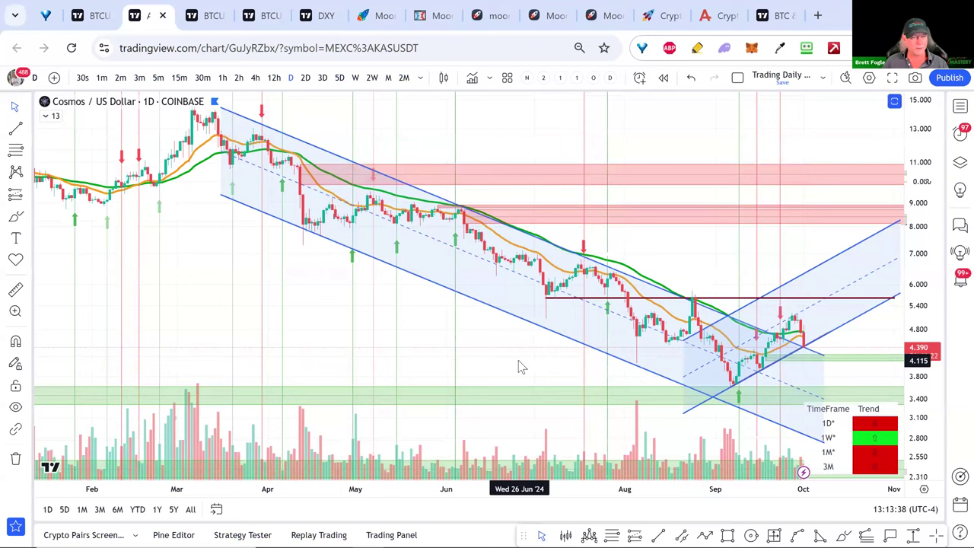
Step: Start a bar replay of the Cosmos daily chart from early September 2024 with the indicator panes shown
{"action": "left_click_drag", "start_coordinate": [518, 361], "coordinate": [685, 272]}
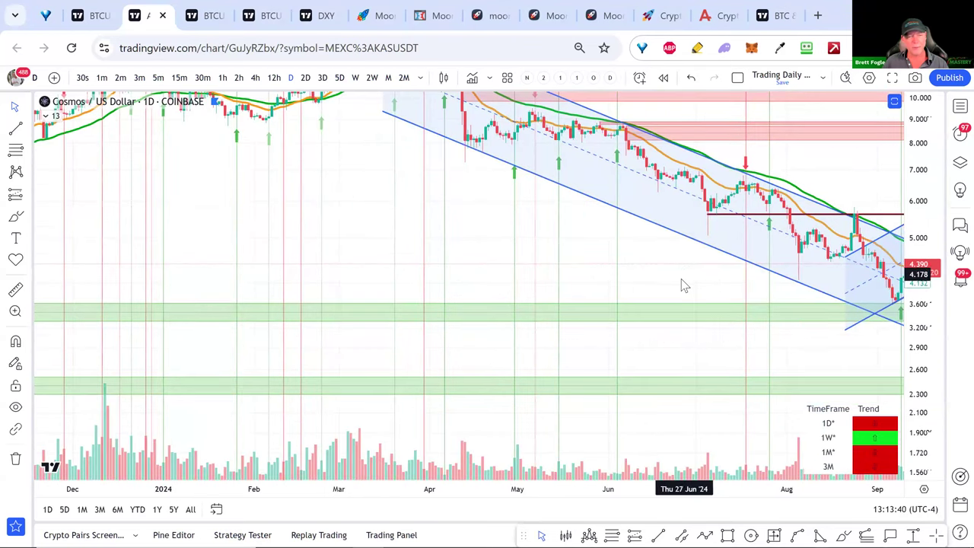
{"action": "double_click", "coordinate": [683, 285]}
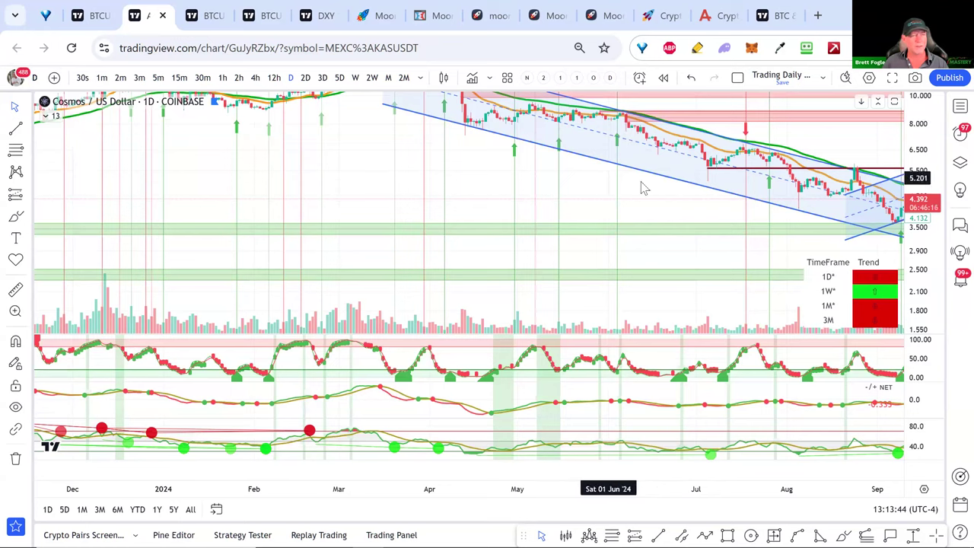
{"action": "left_click_drag", "start_coordinate": [568, 201], "coordinate": [410, 222]}
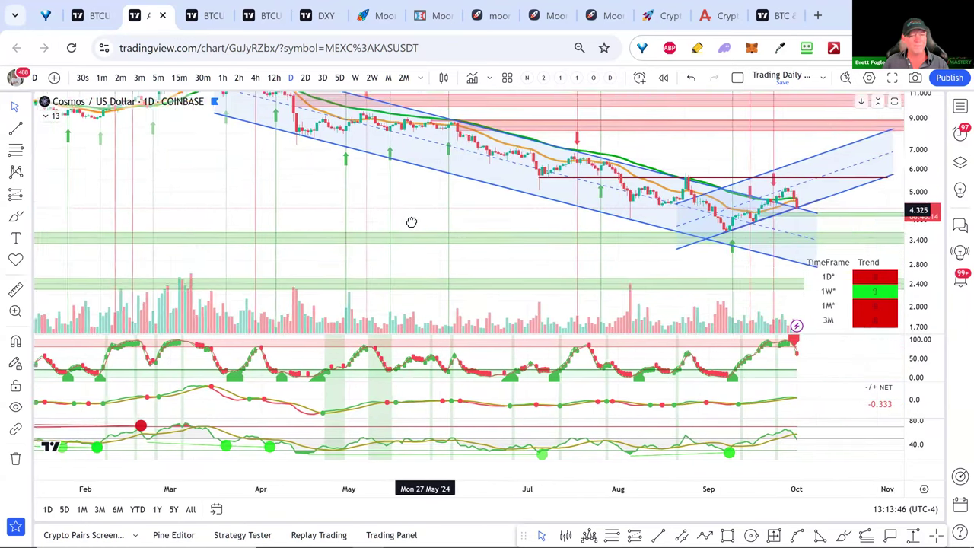
{"action": "left_click", "coordinate": [663, 78]}
{"action": "left_click", "coordinate": [701, 166]}
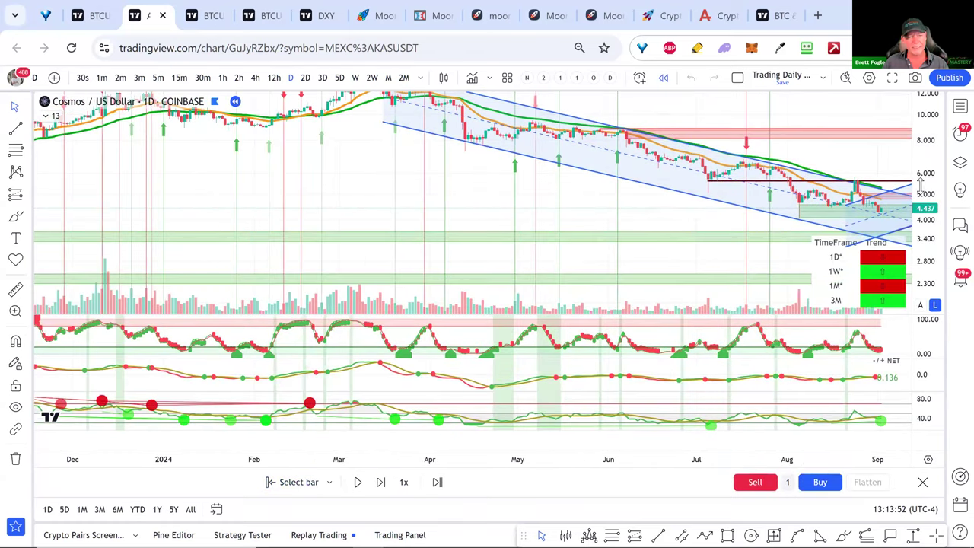
{"action": "left_click_drag", "start_coordinate": [921, 248], "coordinate": [917, 229]}
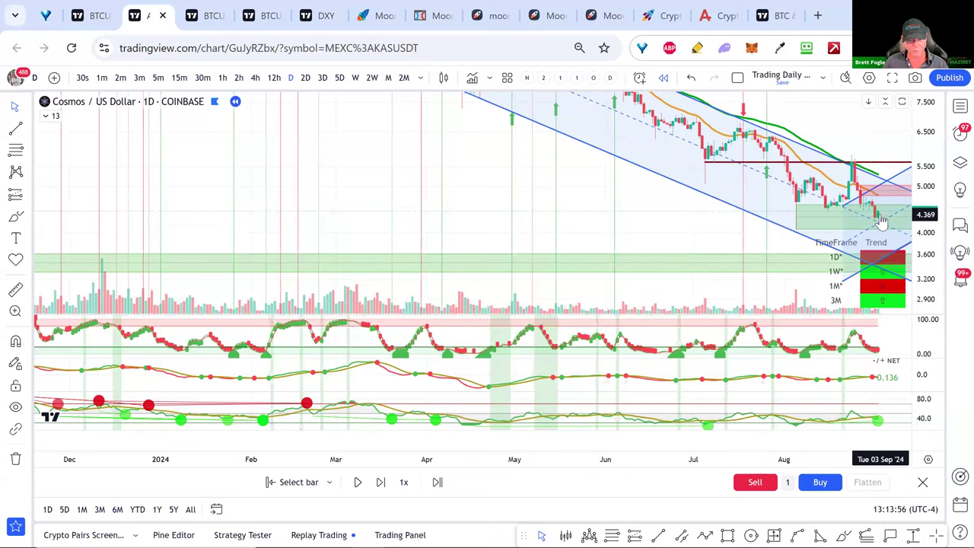
Step: Advance the replay candle by candle to the first green candle off the September low and buy 1 unit at 3.807
{"action": "left_click", "coordinate": [381, 482]}
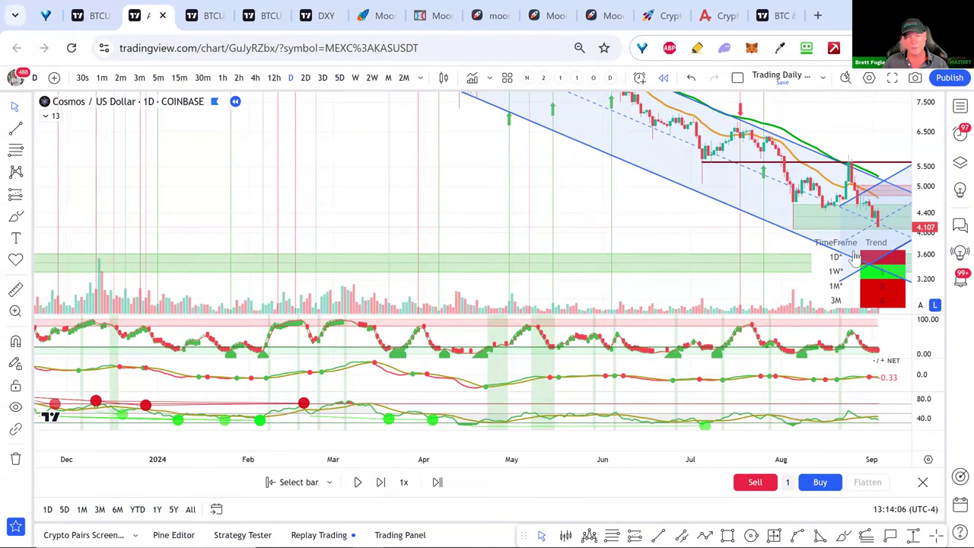
{"action": "scroll", "coordinate": [852, 255], "scroll_direction": "up", "scroll_amount": 3}
{"action": "left_click_drag", "start_coordinate": [852, 251], "coordinate": [502, 242]}
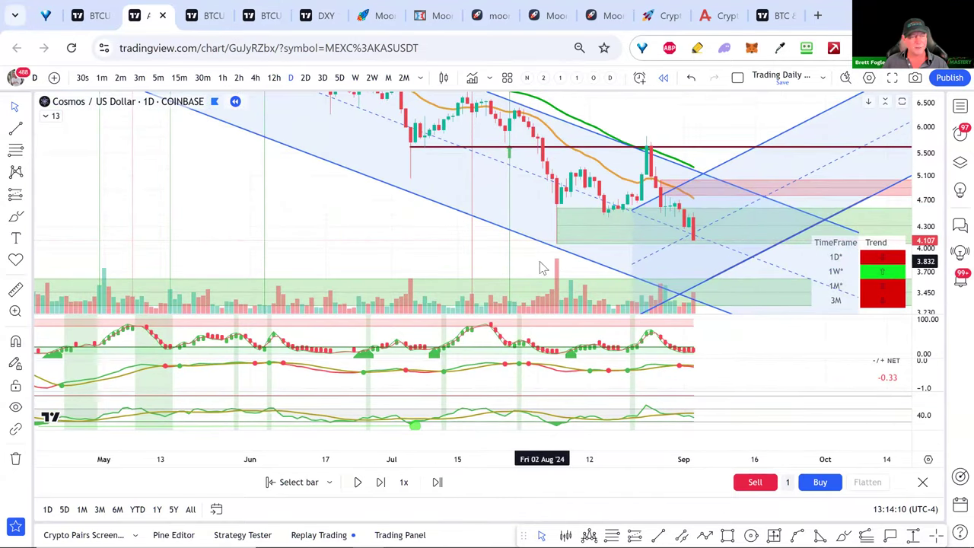
{"action": "scroll", "coordinate": [533, 254], "scroll_direction": "right", "scroll_amount": 2}
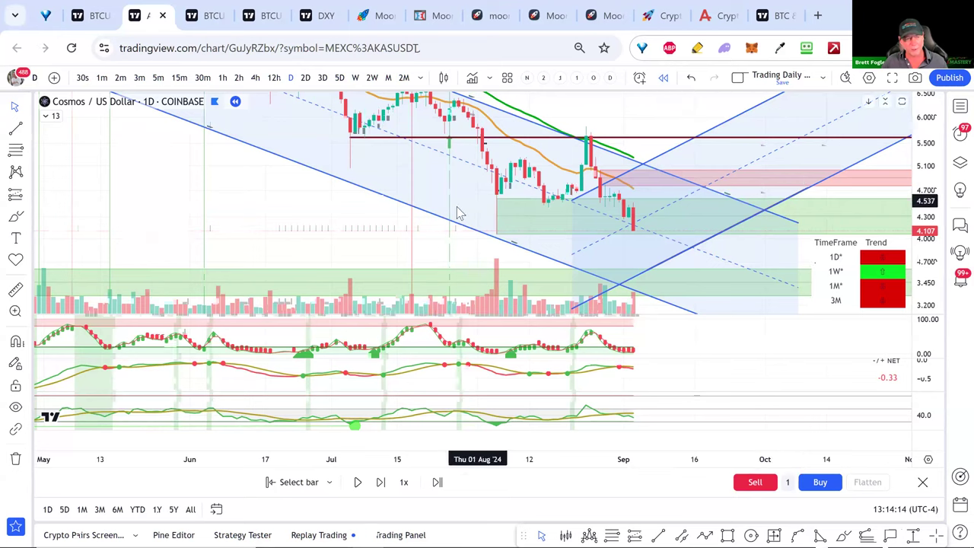
{"action": "left_click", "coordinate": [381, 481]}
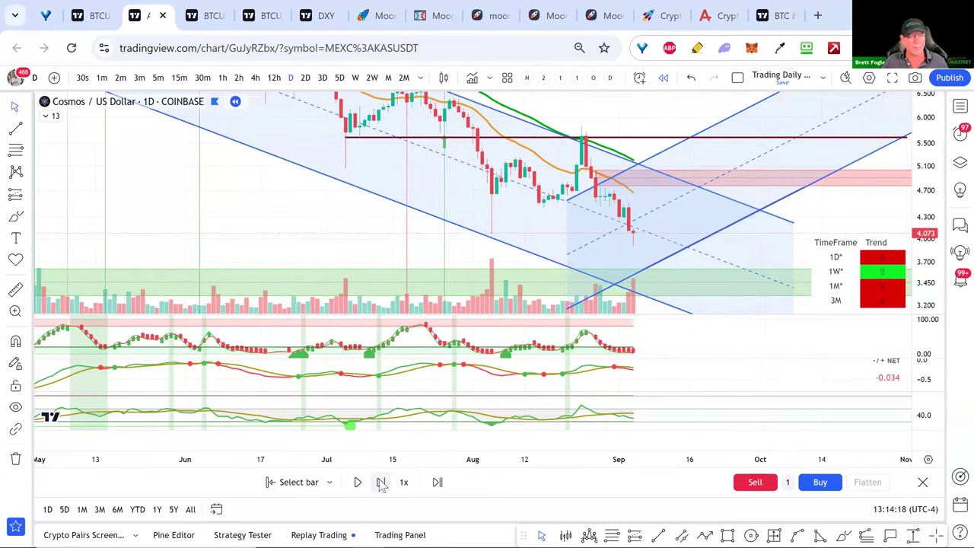
{"action": "left_click", "coordinate": [381, 481]}
{"action": "left_click", "coordinate": [381, 482]}
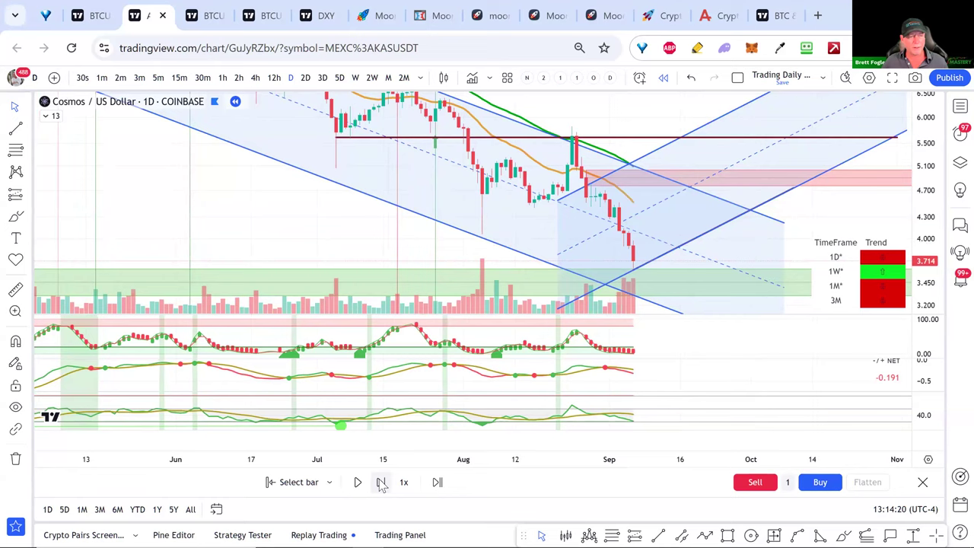
{"action": "left_click", "coordinate": [381, 481]}
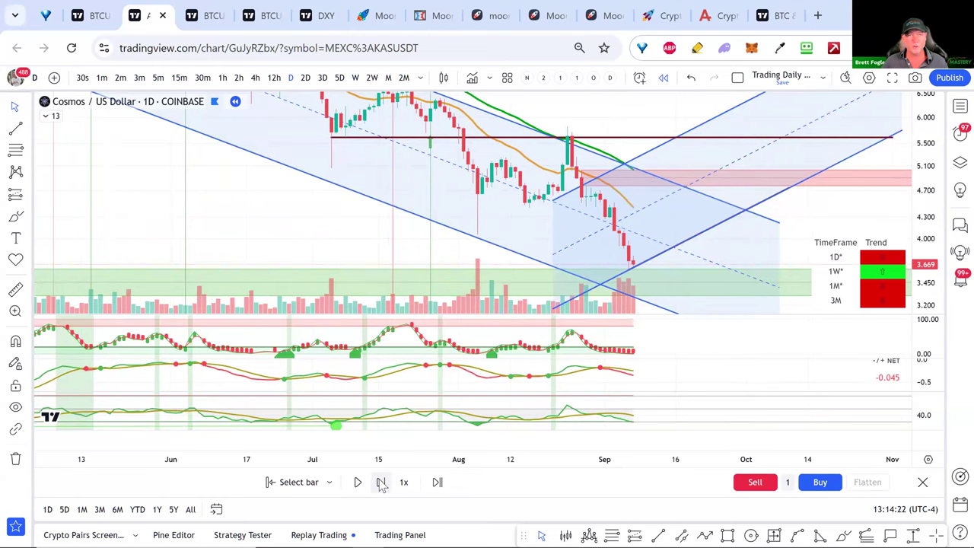
{"action": "left_click", "coordinate": [381, 482]}
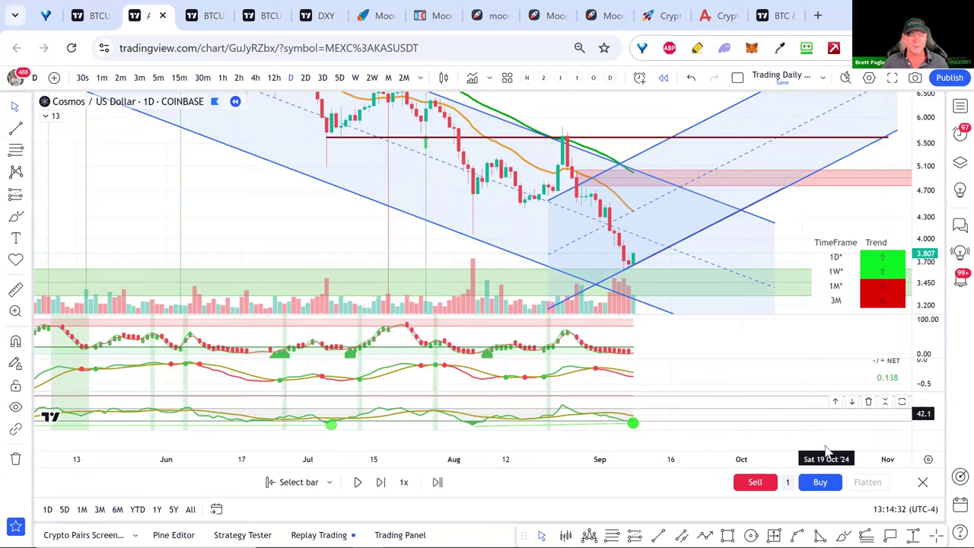
{"action": "left_click", "coordinate": [822, 484]}
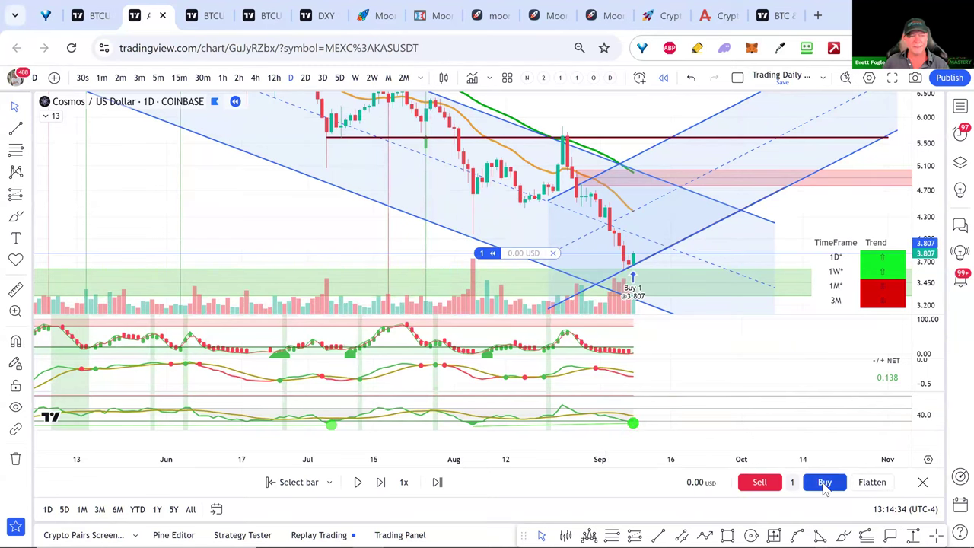
Step: Switch to the Trading Success Checklist PDF and review the bullish trade criteria through to the start of the short trades section
{"action": "key", "text": "alt+Tab"}
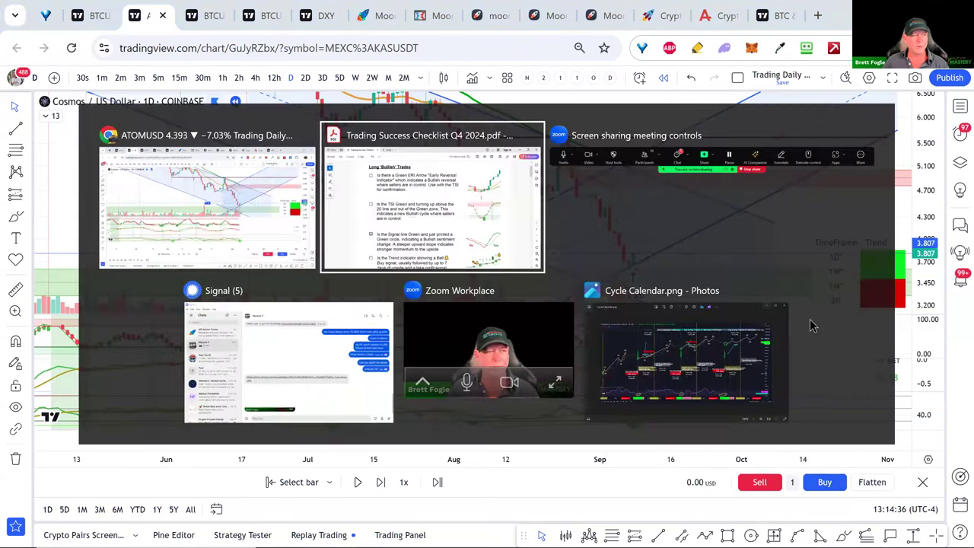
{"action": "scroll", "coordinate": [669, 297], "scroll_direction": "down", "scroll_amount": 10}
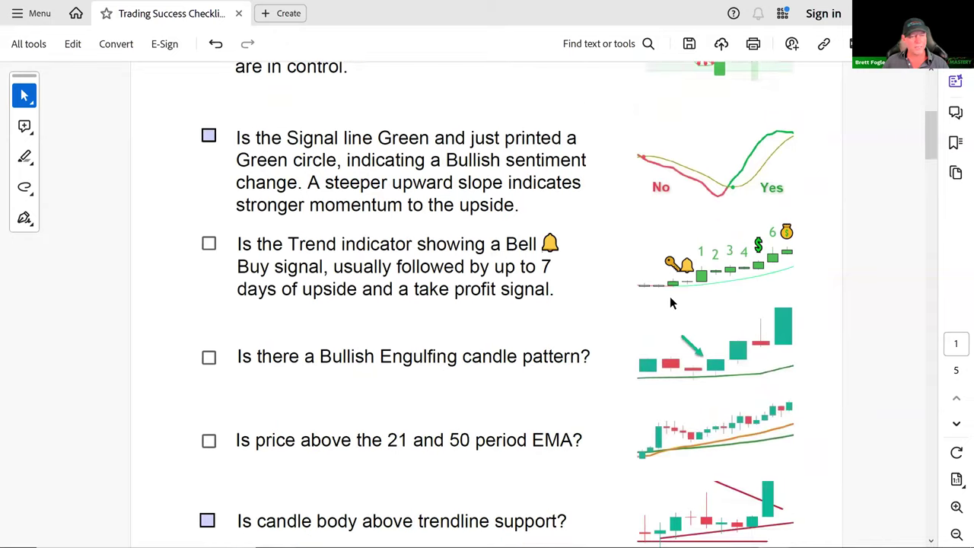
{"action": "scroll", "coordinate": [661, 305], "scroll_direction": "down", "scroll_amount": 3}
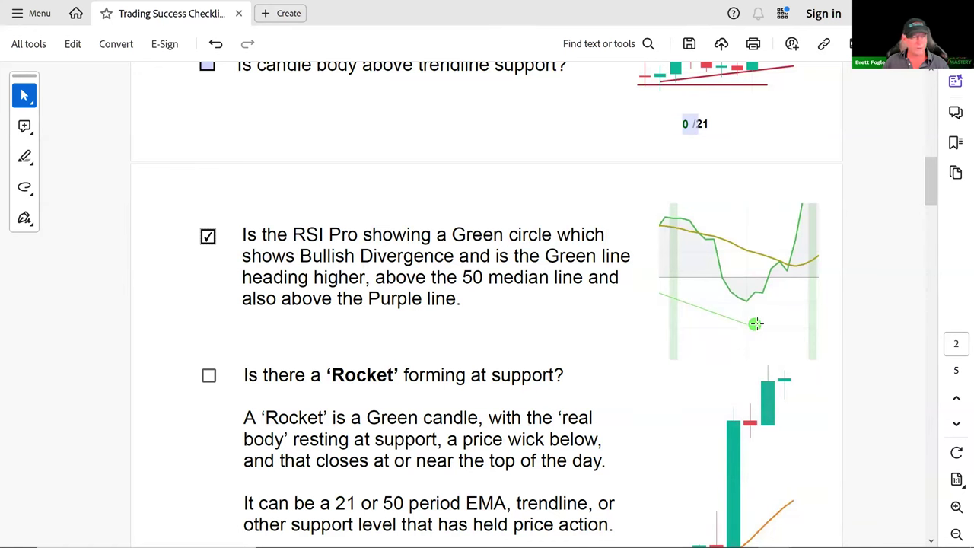
{"action": "scroll", "coordinate": [662, 381], "scroll_direction": "down", "scroll_amount": 5}
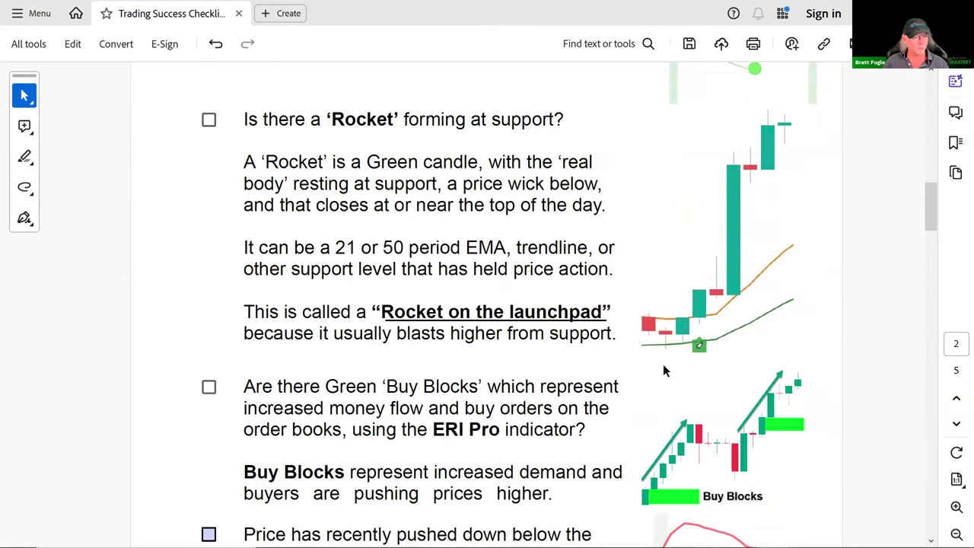
{"action": "scroll", "coordinate": [662, 365], "scroll_direction": "down", "scroll_amount": 8}
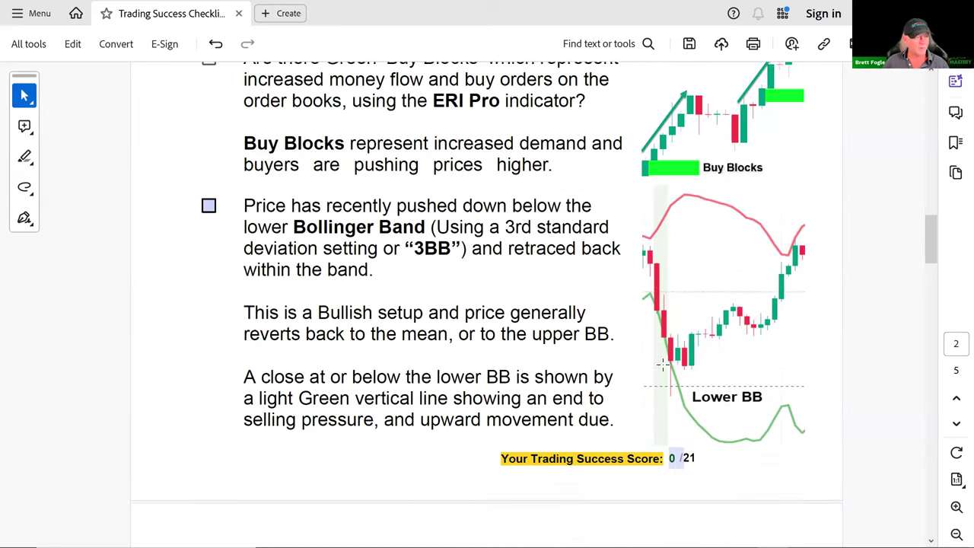
{"action": "scroll", "coordinate": [662, 366], "scroll_direction": "down", "scroll_amount": 7}
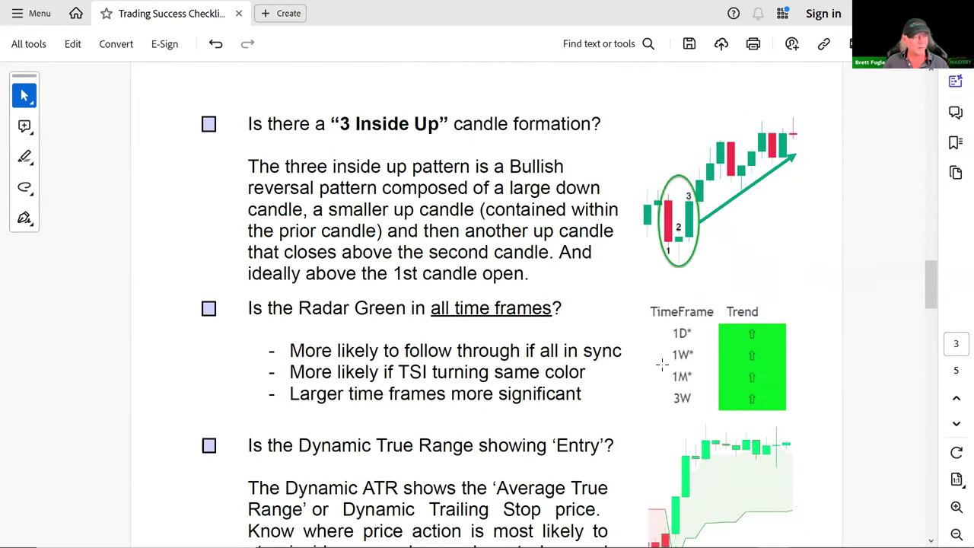
{"action": "scroll", "coordinate": [576, 339], "scroll_direction": "down", "scroll_amount": 6}
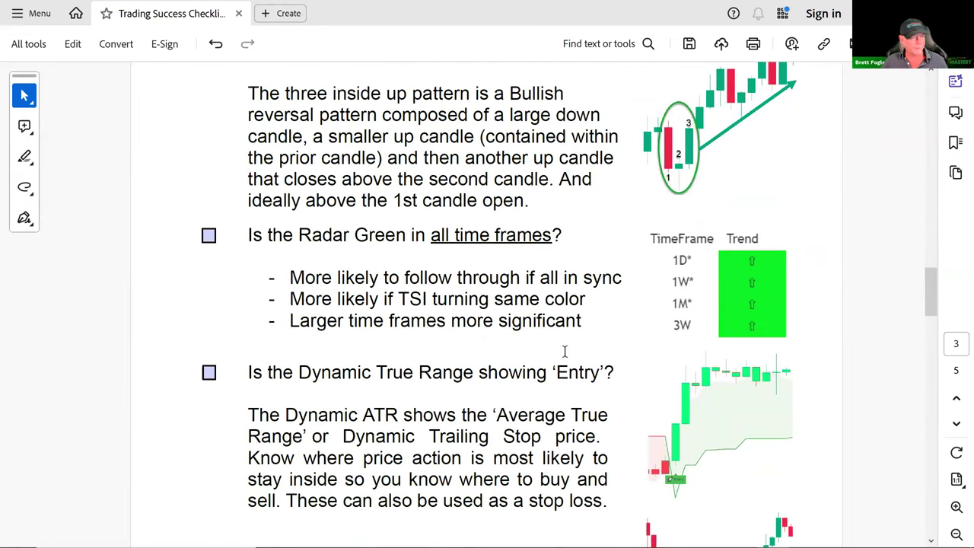
{"action": "scroll", "coordinate": [505, 340], "scroll_direction": "down", "scroll_amount": 7}
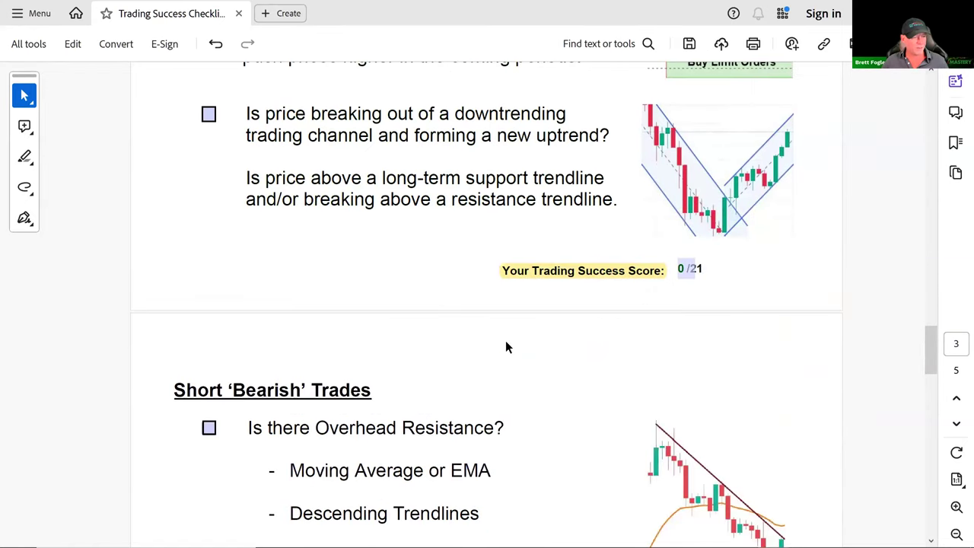
{"action": "scroll", "coordinate": [508, 347], "scroll_direction": "down", "scroll_amount": 1}
Step: Return to the checklist's first page, examine the Bell signal, Bullish Engulfing and EMA criteria, and switch back to the Cosmos chart
{"action": "left_click_drag", "start_coordinate": [932, 364], "coordinate": [933, 200]}
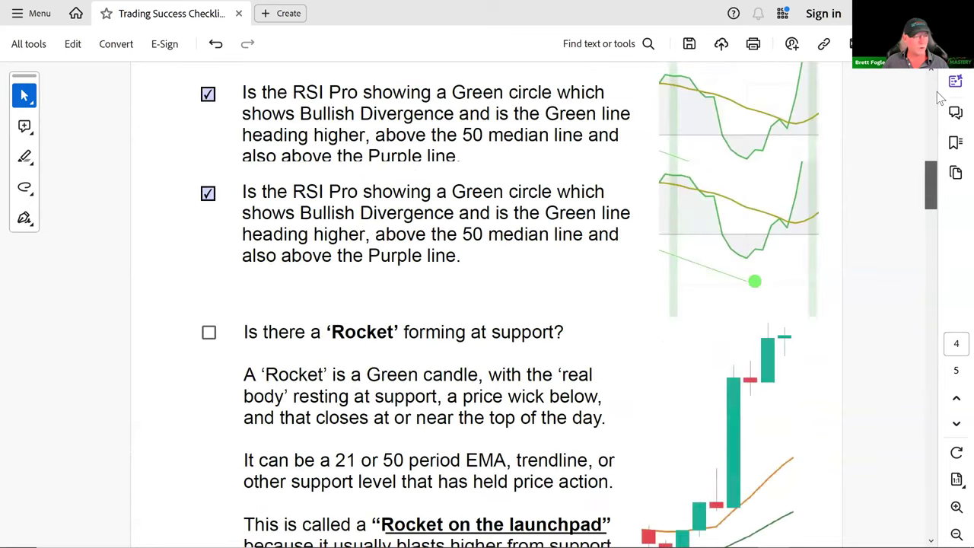
{"action": "key", "text": "Home"}
{"action": "scroll", "coordinate": [289, 347], "scroll_direction": "down", "scroll_amount": 4}
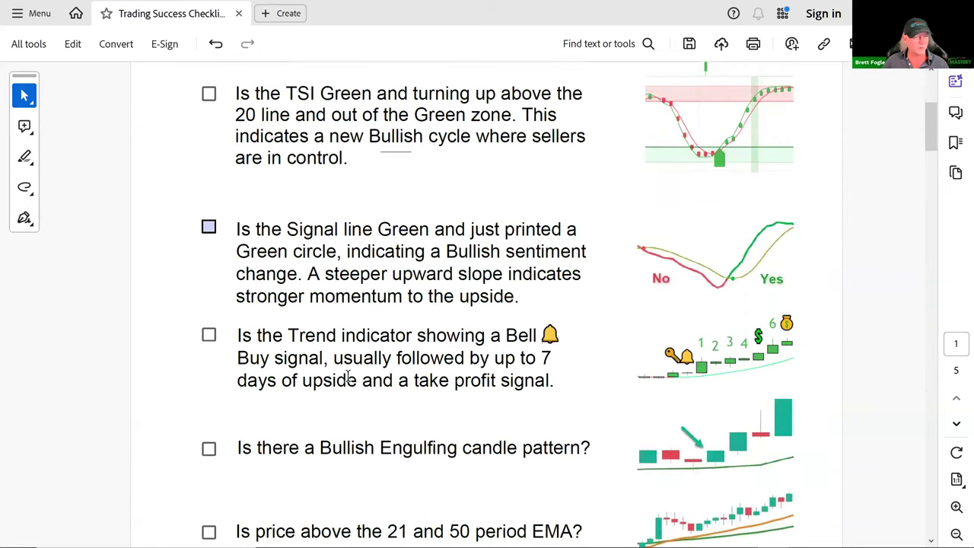
{"action": "scroll", "coordinate": [348, 376], "scroll_direction": "down", "scroll_amount": 2}
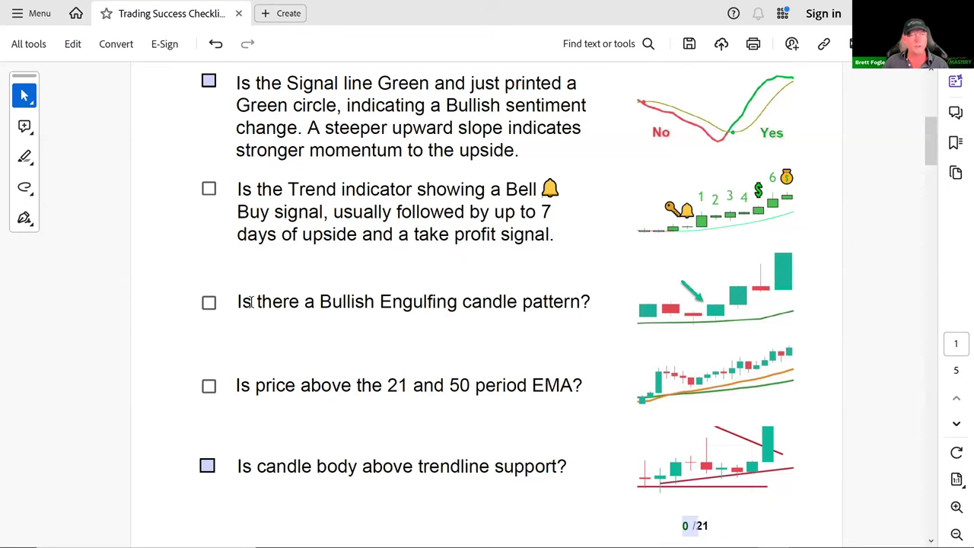
{"action": "key", "text": "alt+Tab"}
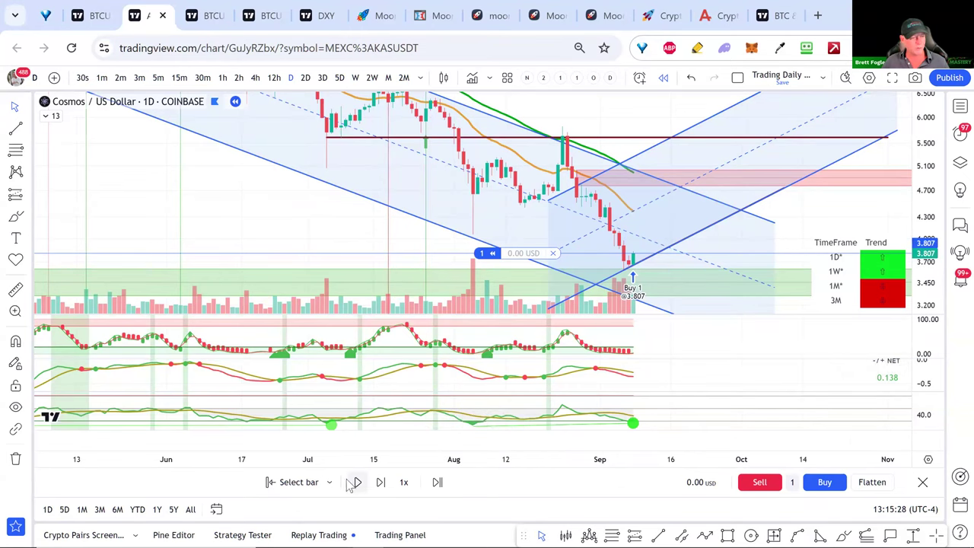
Step: Advance the replay one candle to 9 Sep '24 and buy 1 more unit of Cosmos at 4.092
{"action": "left_click", "coordinate": [381, 483]}
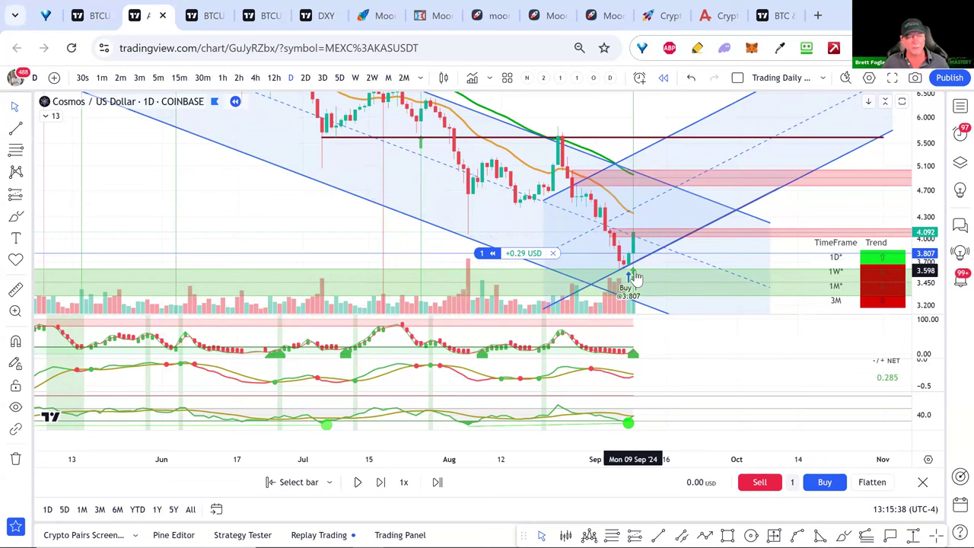
{"action": "left_click", "coordinate": [826, 482]}
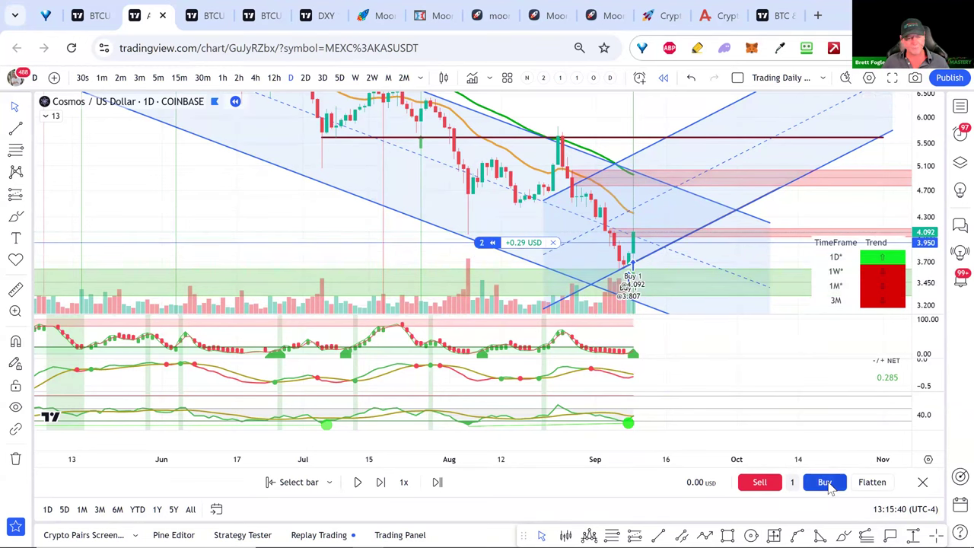
Step: Enlarge the TSI oscillator to examine the green marker at 9 Sep '24
{"action": "double_click", "coordinate": [637, 352]}
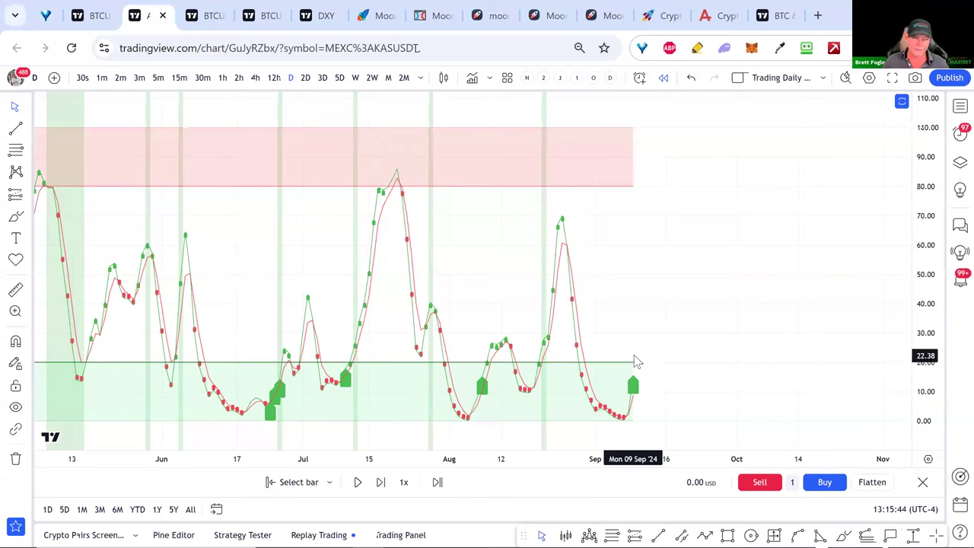
Step: Restore the full chart, advance the replay one candle to 10 Sep '24 and buy 1 more unit of Cosmos at 4.132
{"action": "double_click", "coordinate": [636, 352]}
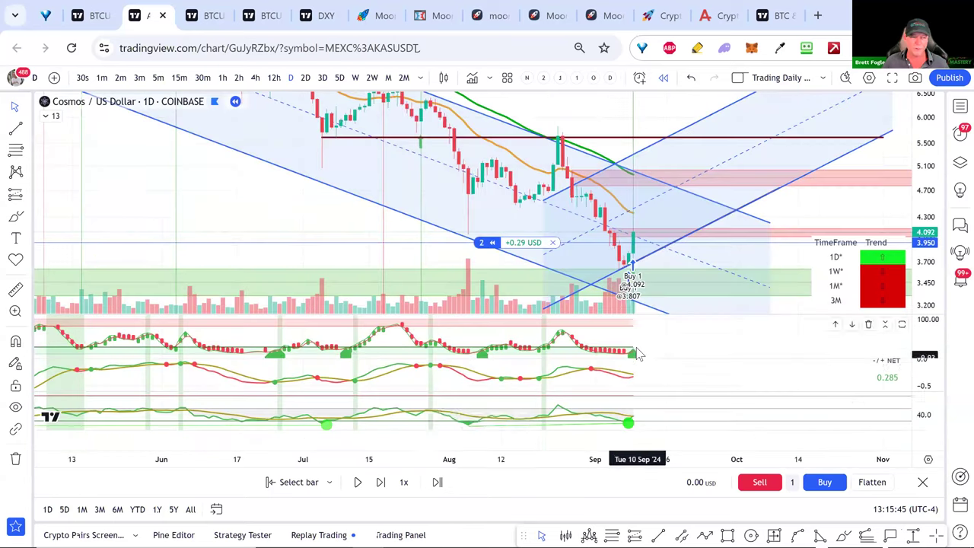
{"action": "left_click", "coordinate": [381, 483]}
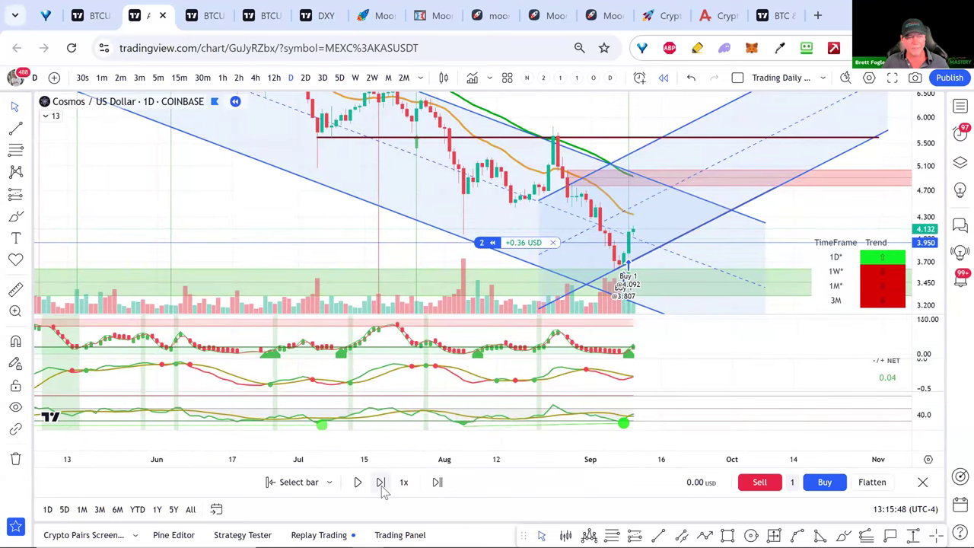
{"action": "double_click", "coordinate": [652, 349]}
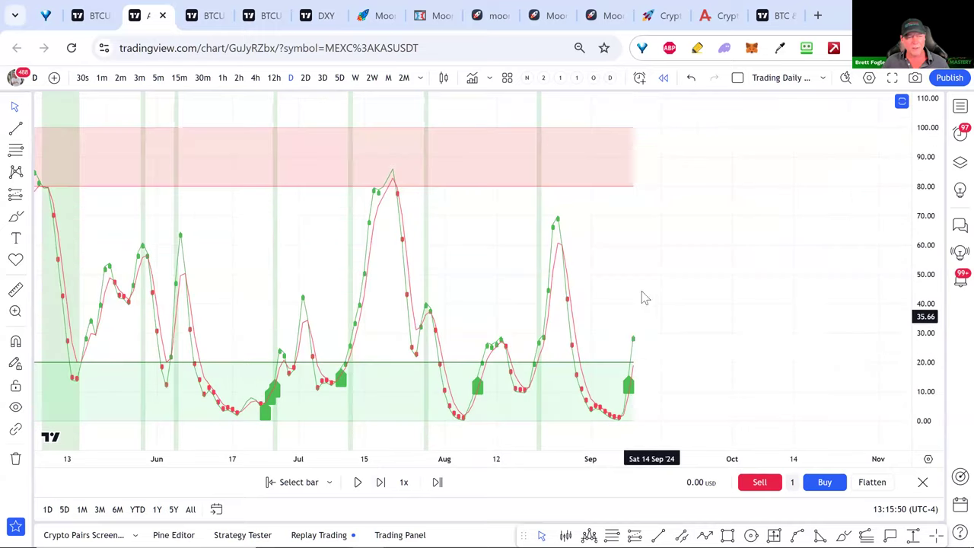
{"action": "double_click", "coordinate": [662, 319]}
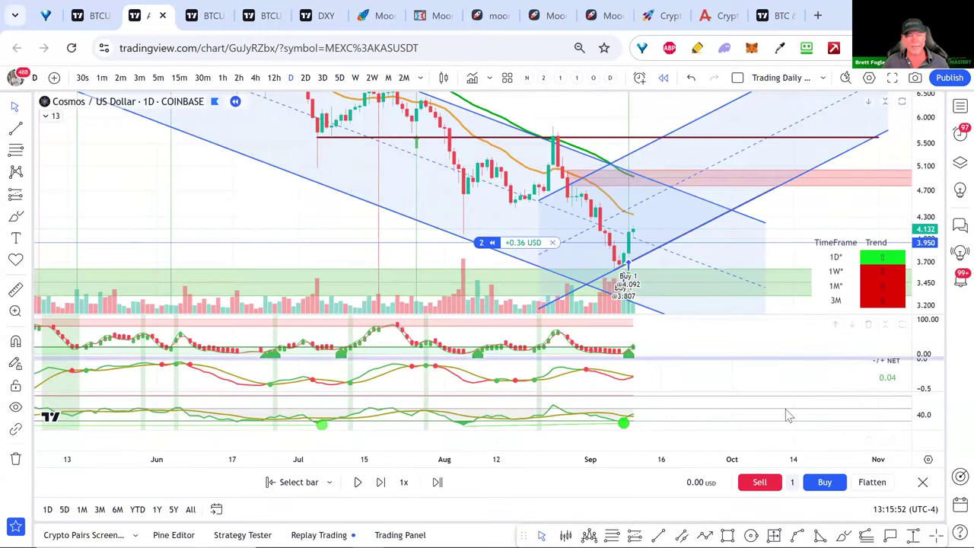
{"action": "left_click", "coordinate": [824, 485]}
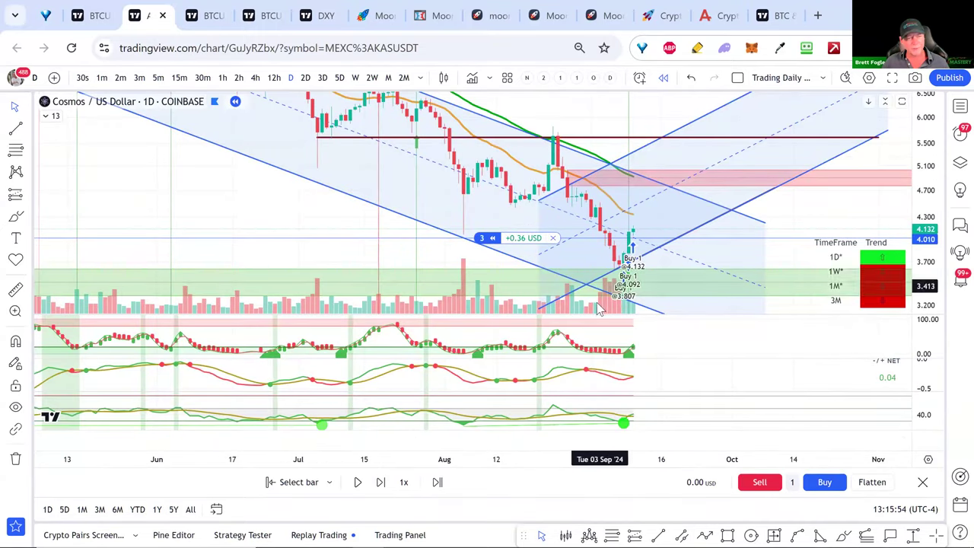
Step: Advance the replay two candles to 12 Sep '24 and buy 1 more unit of Cosmos at 4.145
{"action": "left_click", "coordinate": [380, 482]}
{"action": "left_click", "coordinate": [382, 482]}
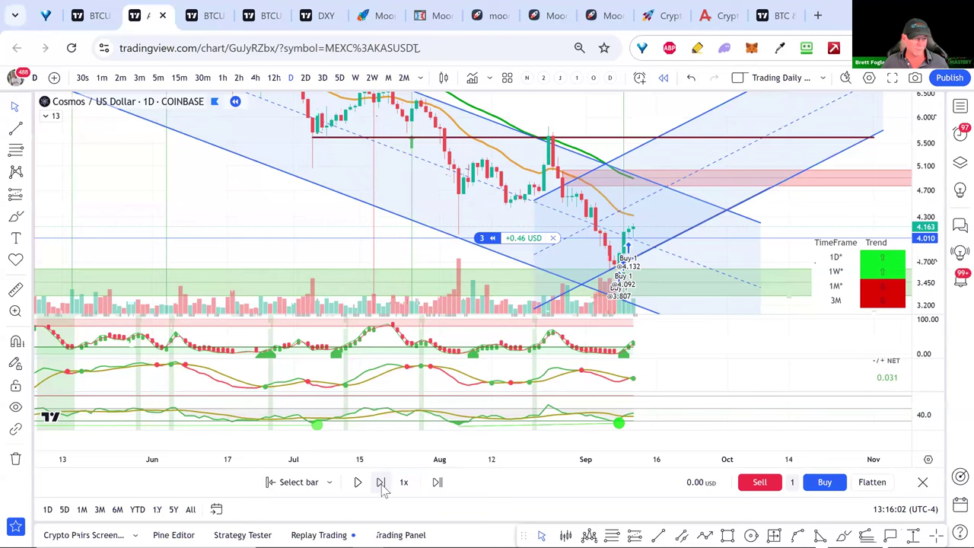
{"action": "left_click", "coordinate": [380, 481]}
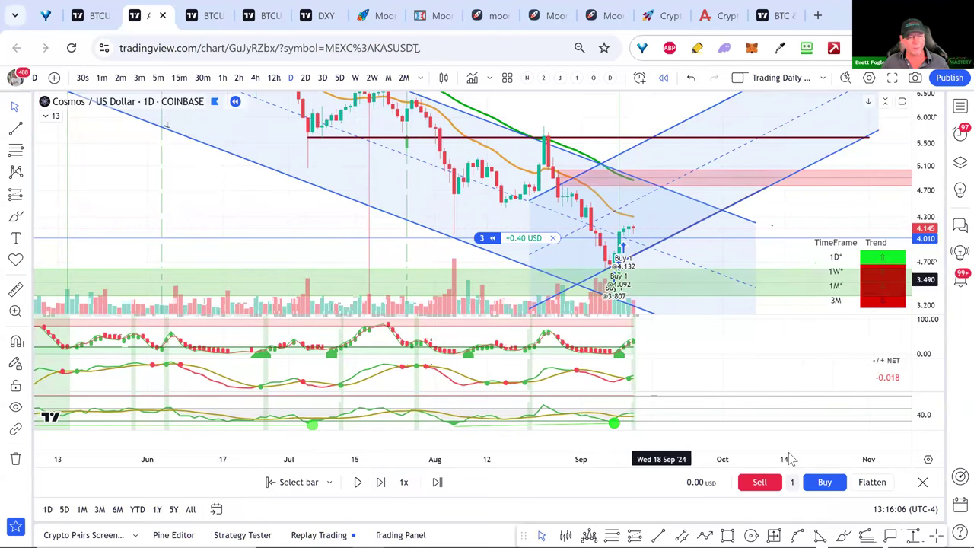
{"action": "left_click", "coordinate": [826, 483]}
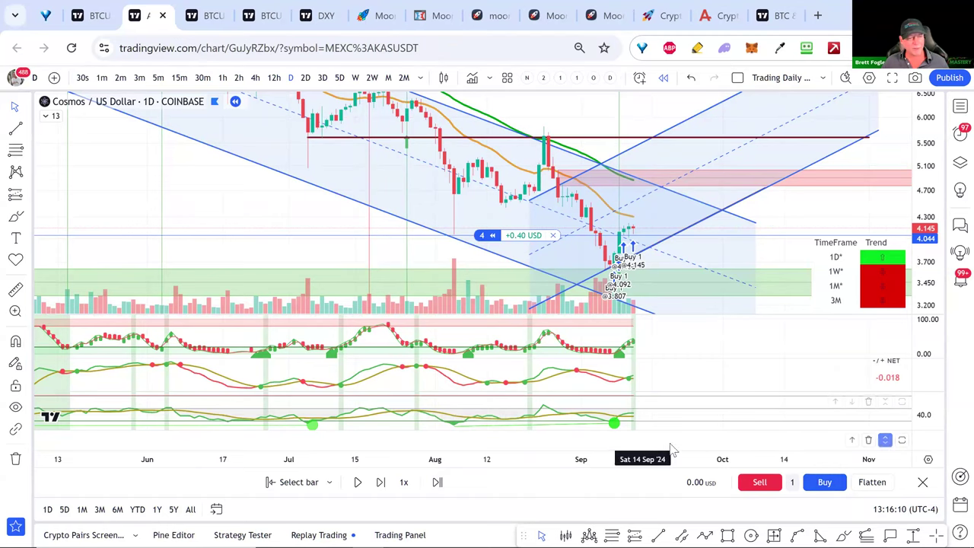
Step: Expand the collapsed key-and-bell signal pane, examine its 12 Sep '24 signal at full size, and buy 1 more unit of Cosmos at 4.145
{"action": "left_click", "coordinate": [885, 440]}
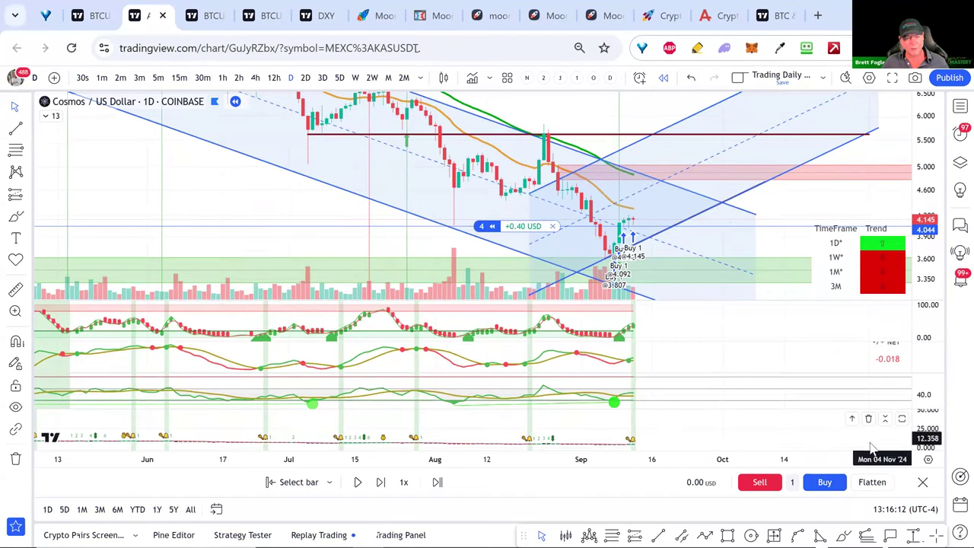
{"action": "double_click", "coordinate": [668, 423]}
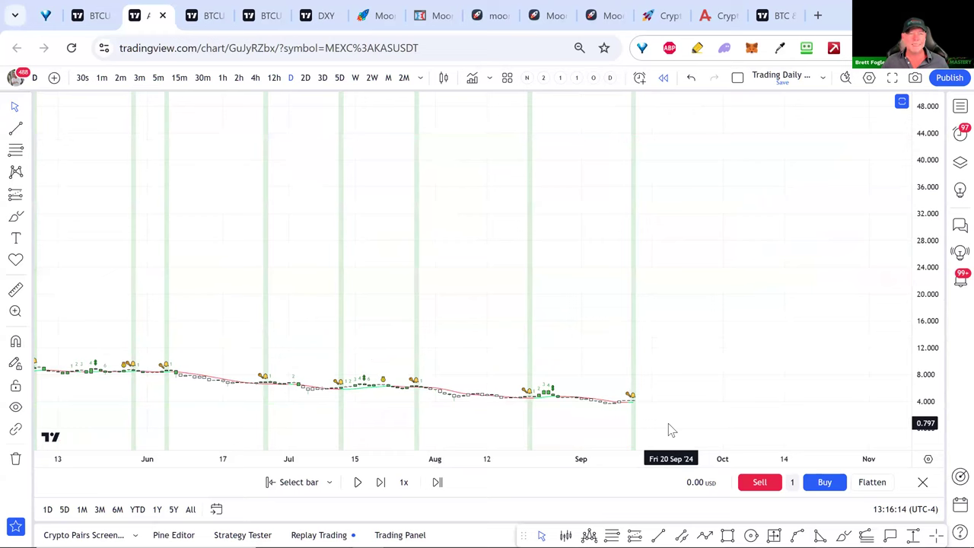
{"action": "left_click_drag", "start_coordinate": [929, 417], "coordinate": [852, 114]}
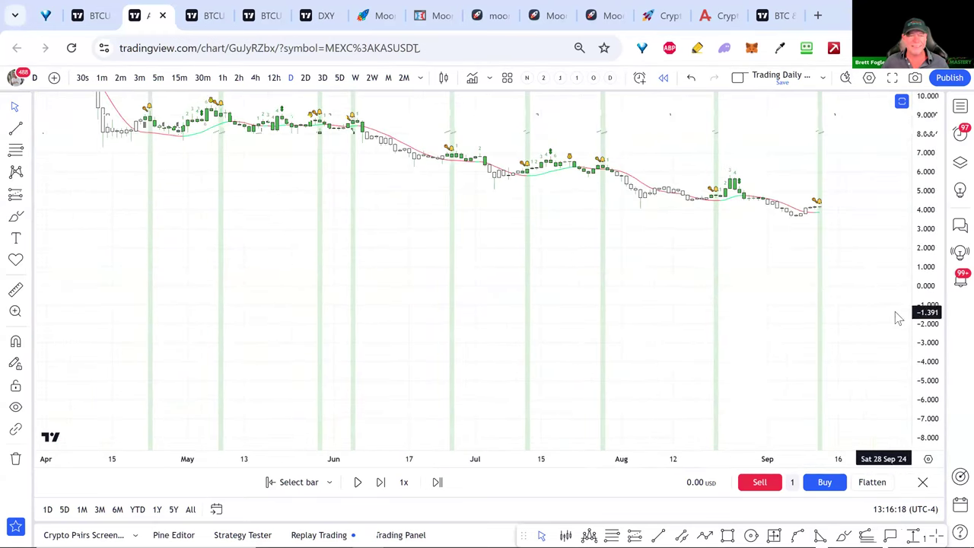
{"action": "left_click_drag", "start_coordinate": [921, 318], "coordinate": [913, 168]}
{"action": "left_click_drag", "start_coordinate": [674, 174], "coordinate": [700, 435]}
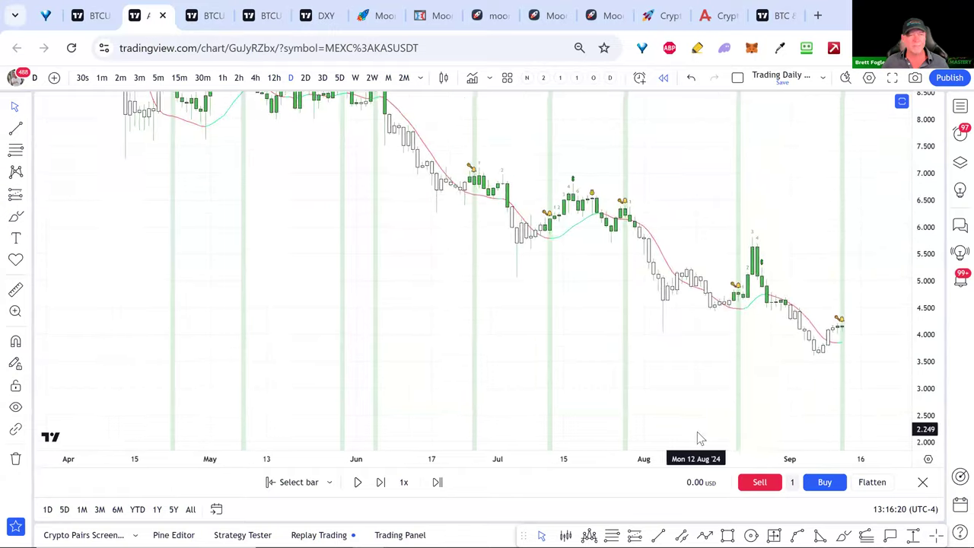
{"action": "scroll", "coordinate": [660, 390], "scroll_direction": "up", "scroll_amount": 2}
{"action": "scroll", "coordinate": [661, 389], "scroll_direction": "up", "scroll_amount": 4}
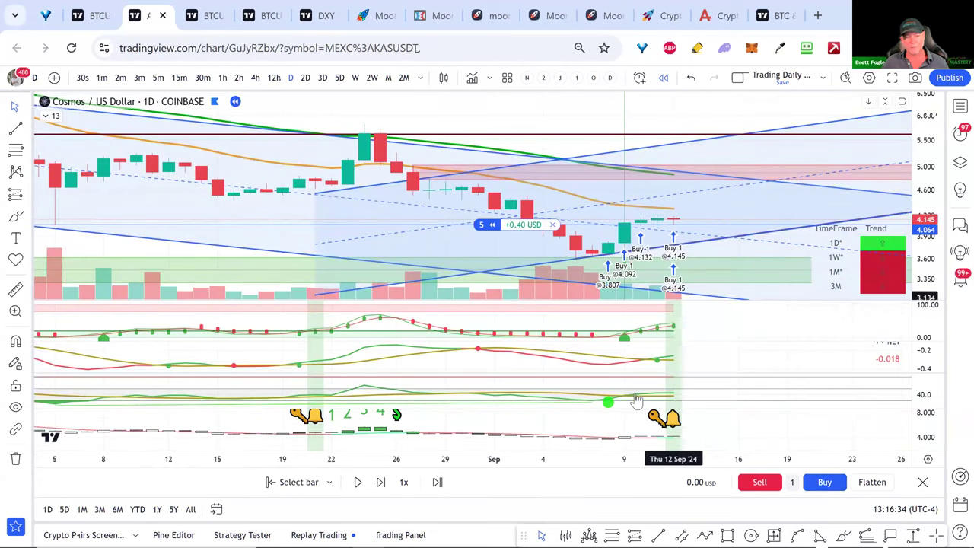
Step: Advance the replay three candles to 15 Sep '24 and sell 2 units of Cosmos, one at a time, at 4.055
{"action": "left_click", "coordinate": [381, 484]}
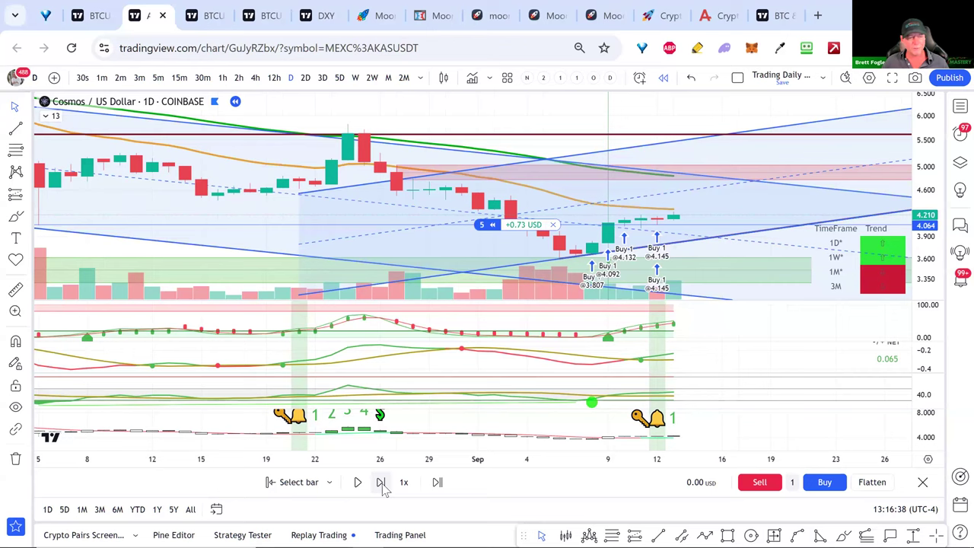
{"action": "left_click", "coordinate": [382, 484]}
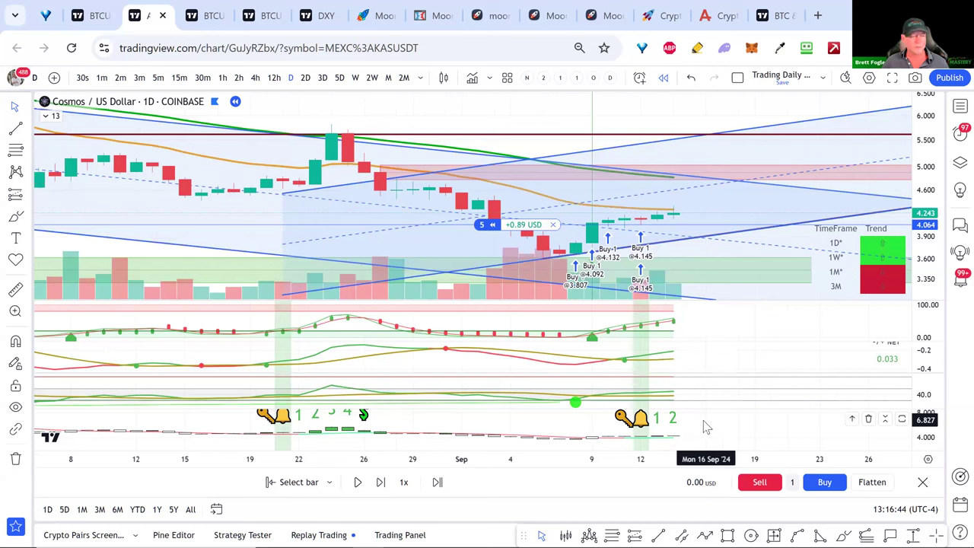
{"action": "left_click", "coordinate": [380, 482]}
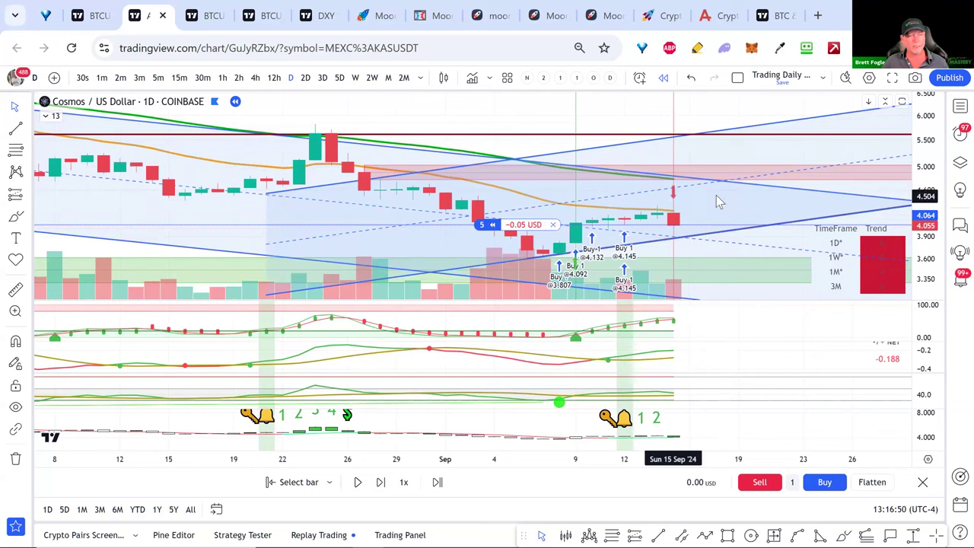
{"action": "left_click_drag", "start_coordinate": [928, 234], "coordinate": [927, 210]}
{"action": "left_click_drag", "start_coordinate": [773, 281], "coordinate": [778, 208]}
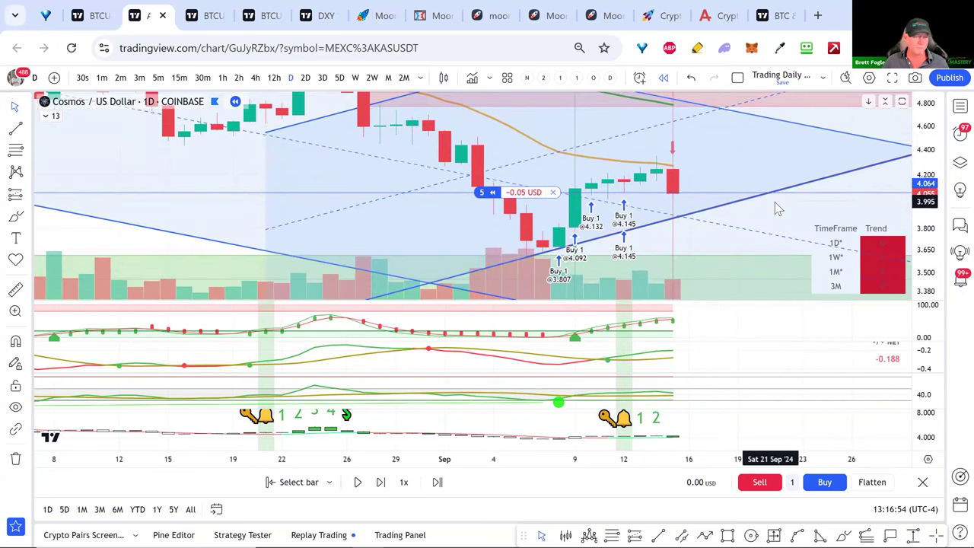
{"action": "left_click", "coordinate": [764, 485]}
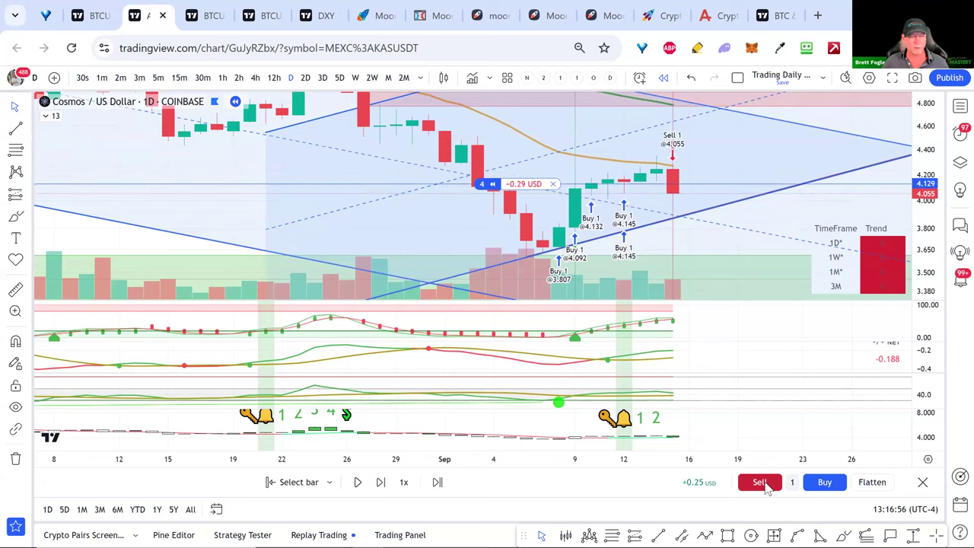
{"action": "left_click", "coordinate": [764, 483]}
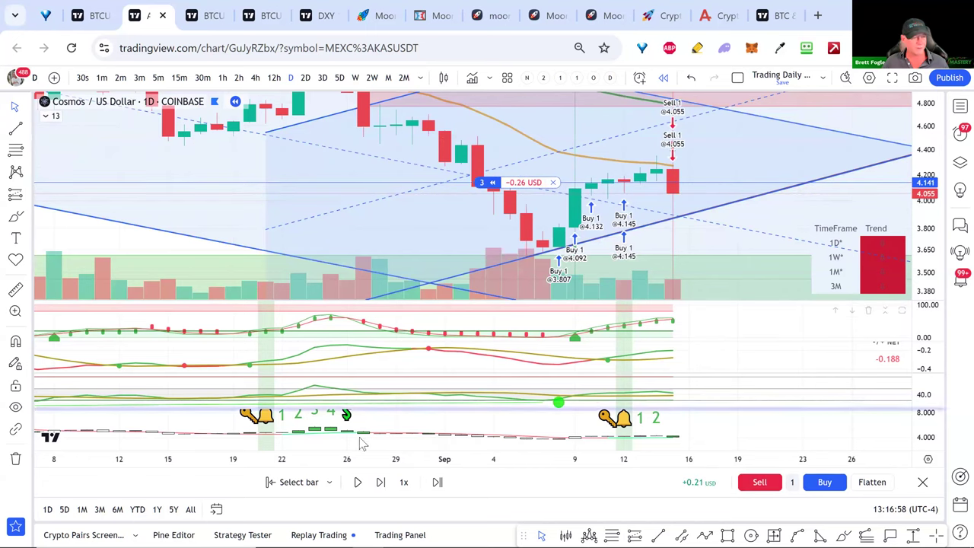
Step: Advance the replay two candles to 17 Sep '24, buy 1 unit of Cosmos at 4.192, and move on to 18 Sep '24
{"action": "left_click", "coordinate": [380, 485]}
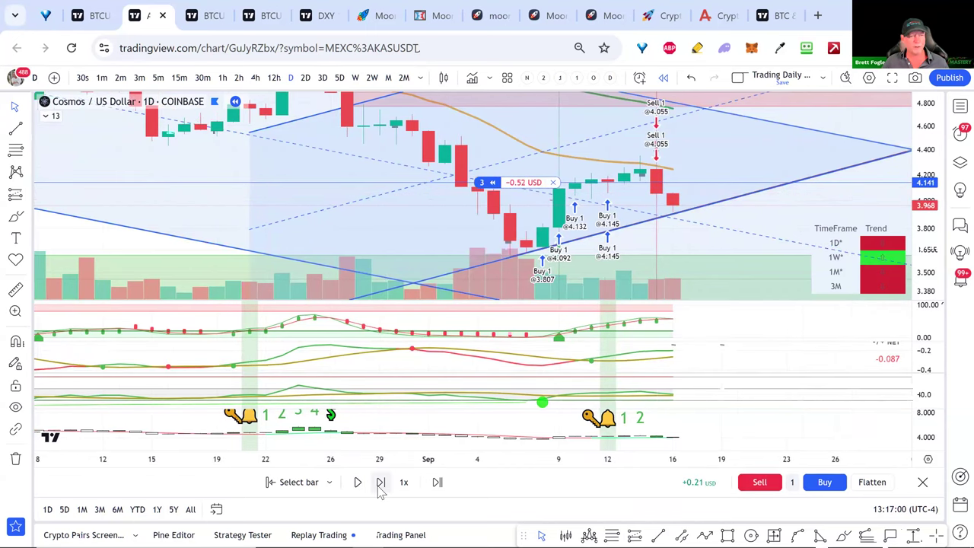
{"action": "left_click", "coordinate": [379, 483]}
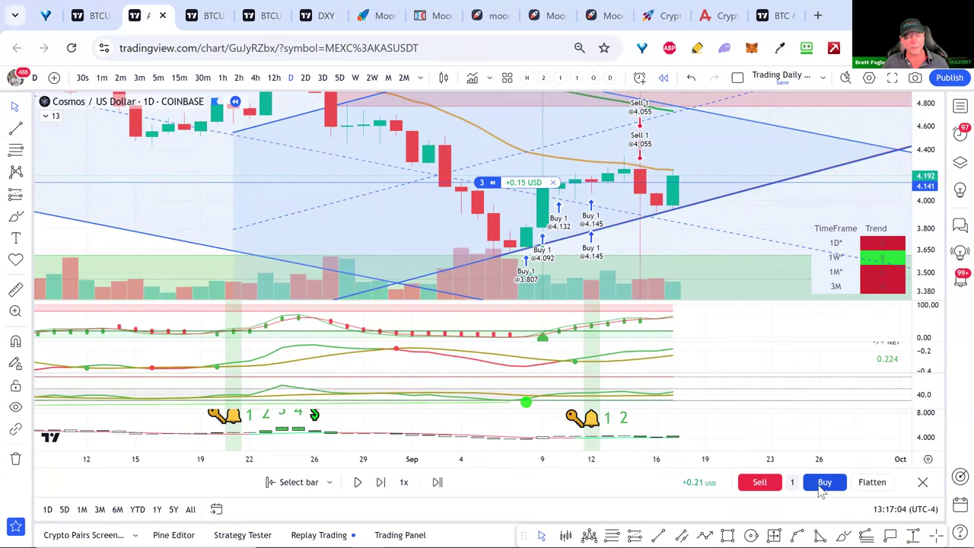
{"action": "left_click", "coordinate": [381, 483]}
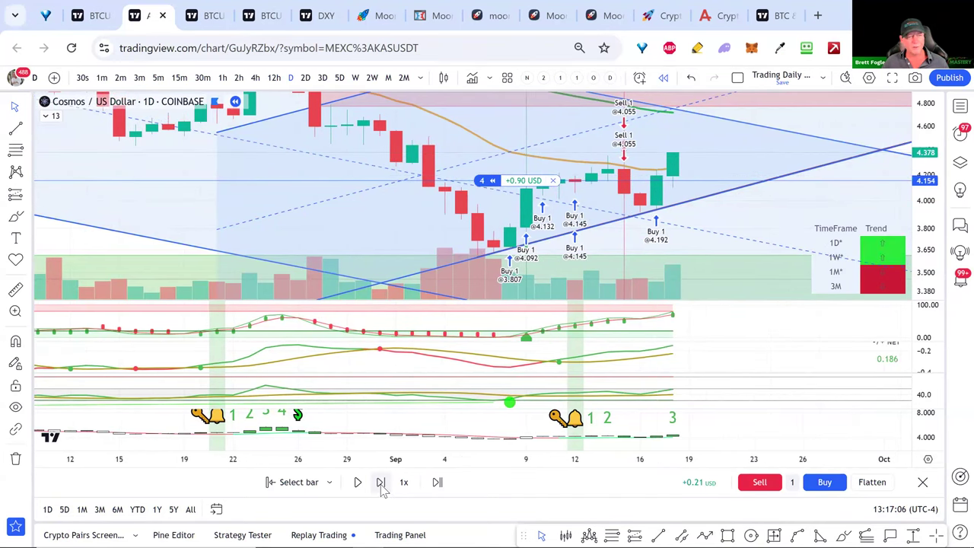
Step: Advance the replay to 22 Sep '24 and sell 3 units of Cosmos, one at a time, at 4.595
{"action": "left_click", "coordinate": [381, 482]}
{"action": "left_click", "coordinate": [380, 482]}
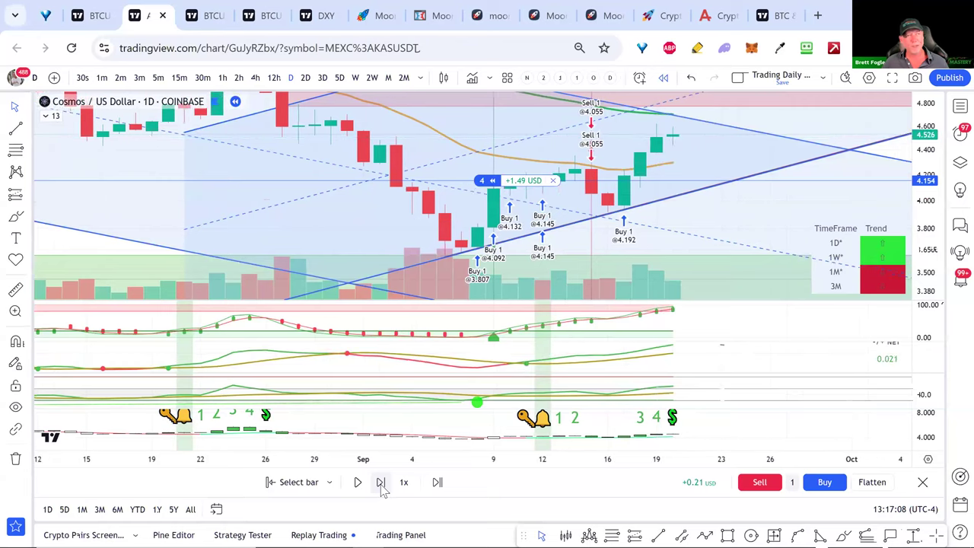
{"action": "left_click", "coordinate": [380, 482]}
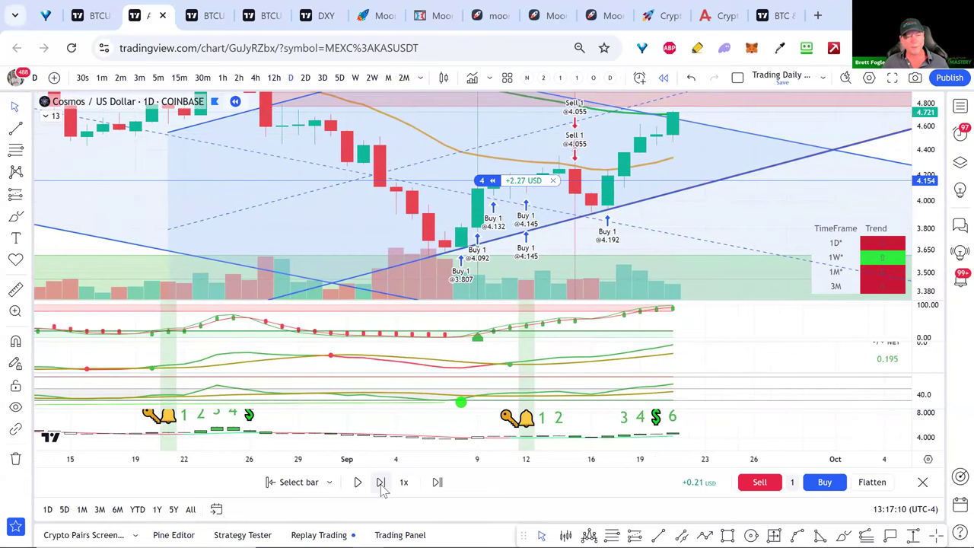
{"action": "left_click", "coordinate": [380, 483]}
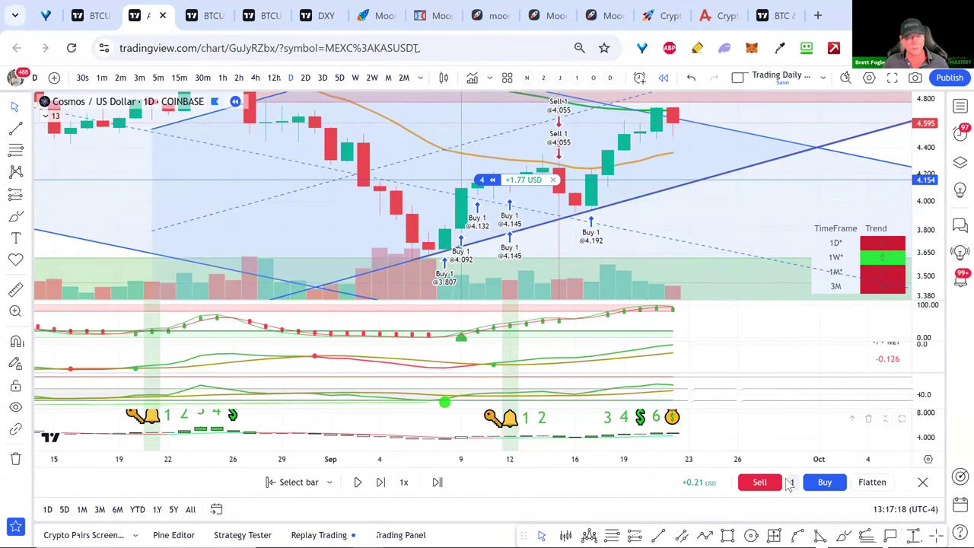
{"action": "left_click", "coordinate": [768, 487]}
{"action": "left_click", "coordinate": [769, 487]}
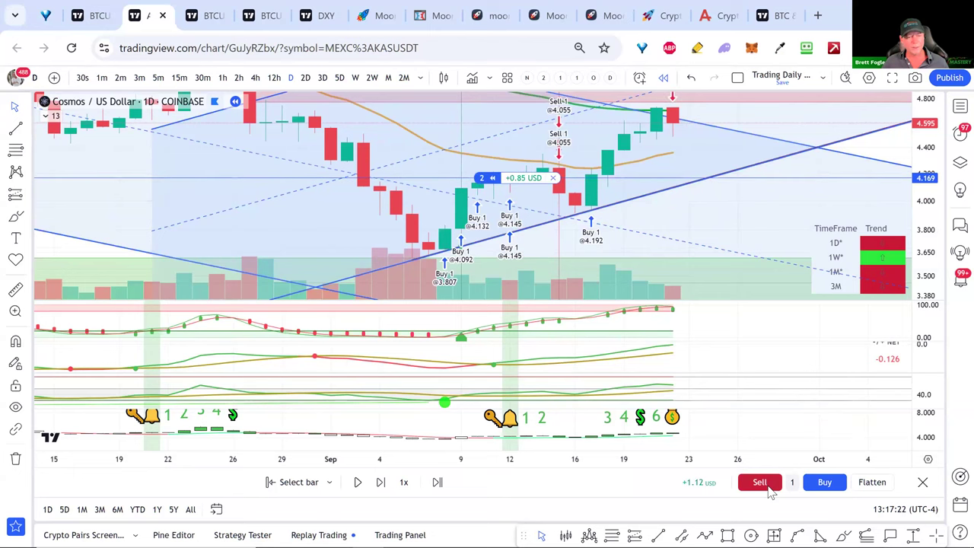
{"action": "left_click", "coordinate": [768, 487]}
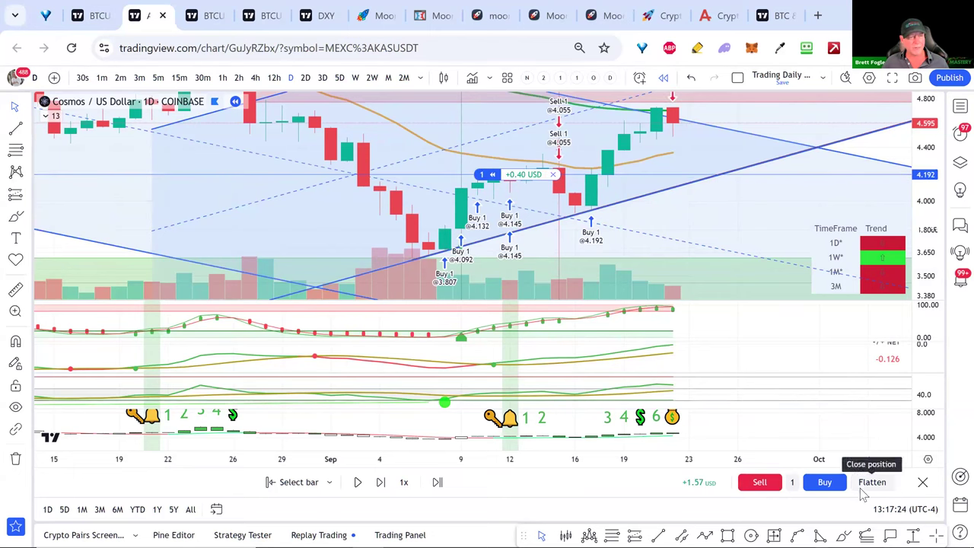
Step: Review the price chart and signal pane, advance the replay one candle to 23 Sep '24 and close the remaining Cosmos position at 4.581
{"action": "scroll", "coordinate": [681, 244], "scroll_direction": "up", "scroll_amount": 2}
{"action": "left_click_drag", "start_coordinate": [919, 217], "coordinate": [905, 333]}
{"action": "double_click", "coordinate": [907, 332]}
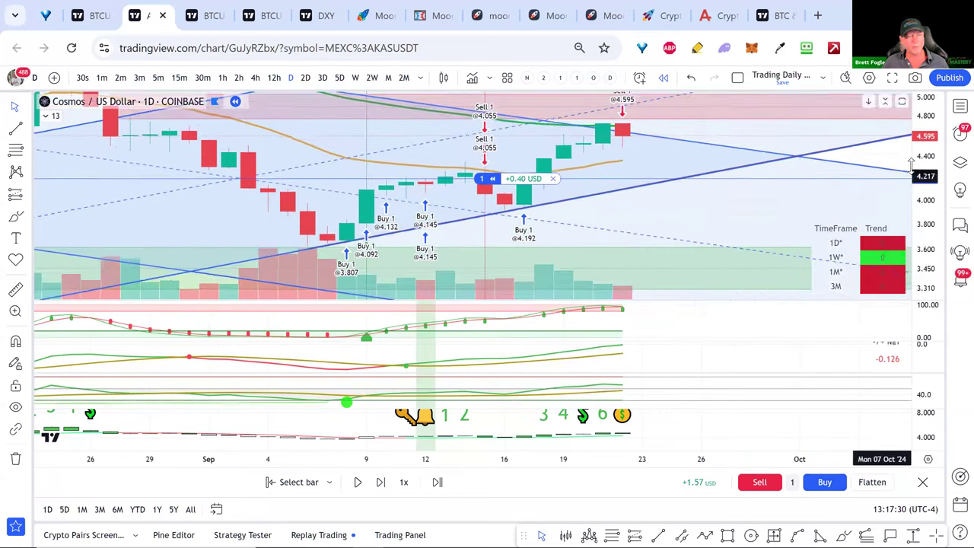
{"action": "double_click", "coordinate": [642, 426]}
{"action": "double_click", "coordinate": [675, 289]}
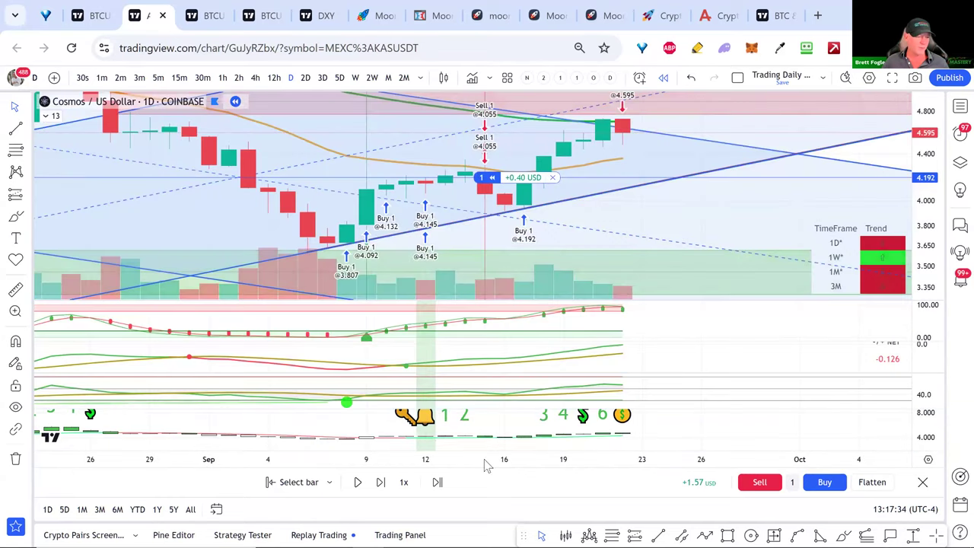
{"action": "left_click", "coordinate": [380, 482]}
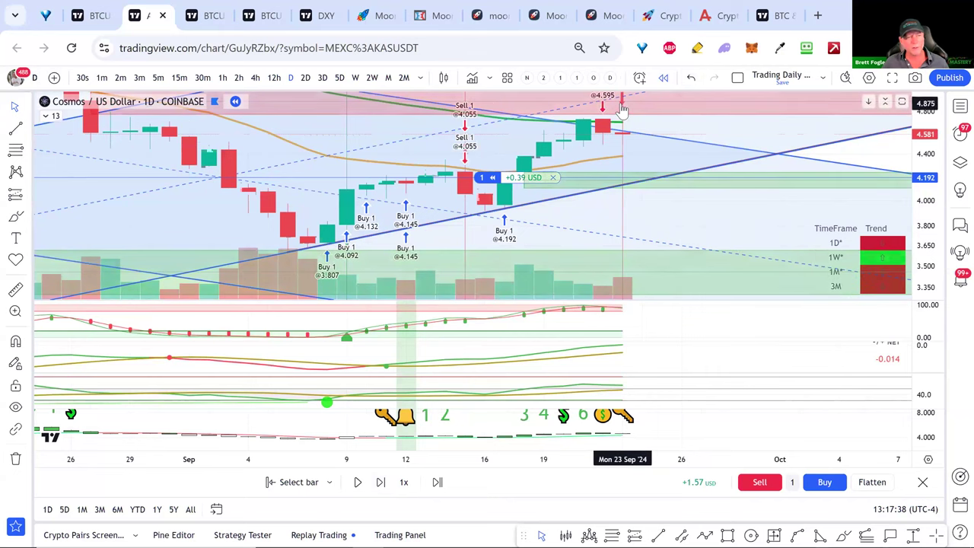
{"action": "left_click", "coordinate": [875, 483]}
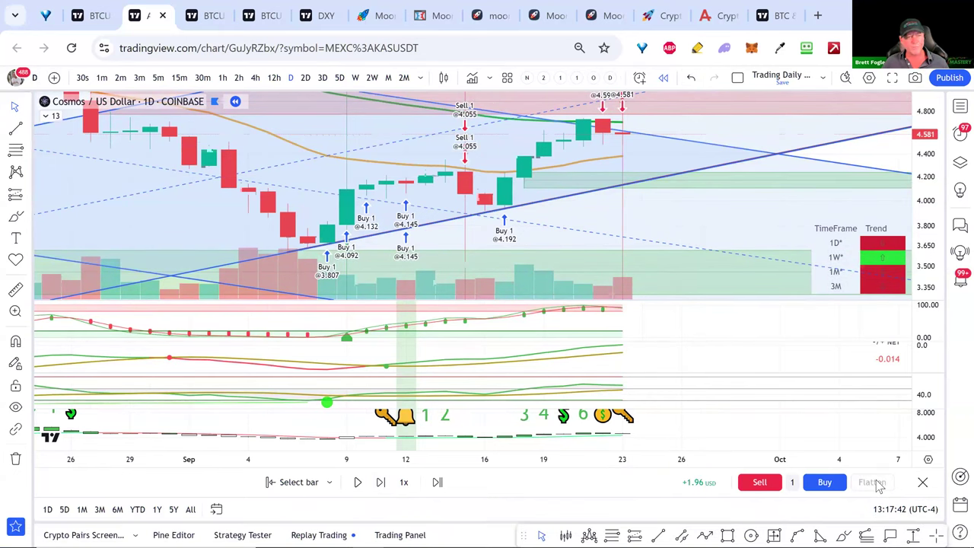
Step: Open a 2-unit short position on Cosmos at 4.581 and flatten it again on the same candle
{"action": "left_click", "coordinate": [765, 484]}
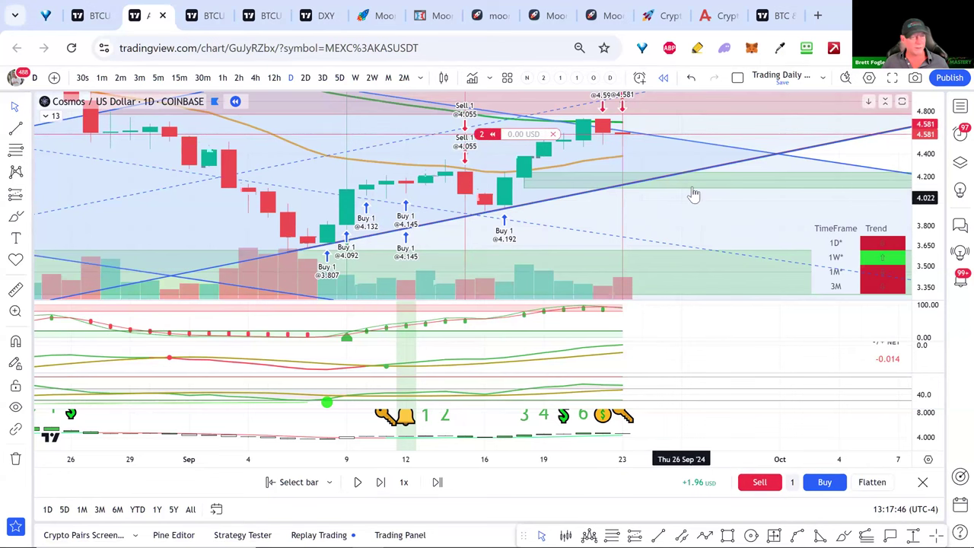
{"action": "left_click_drag", "start_coordinate": [930, 238], "coordinate": [913, 319]}
{"action": "left_click", "coordinate": [871, 482]}
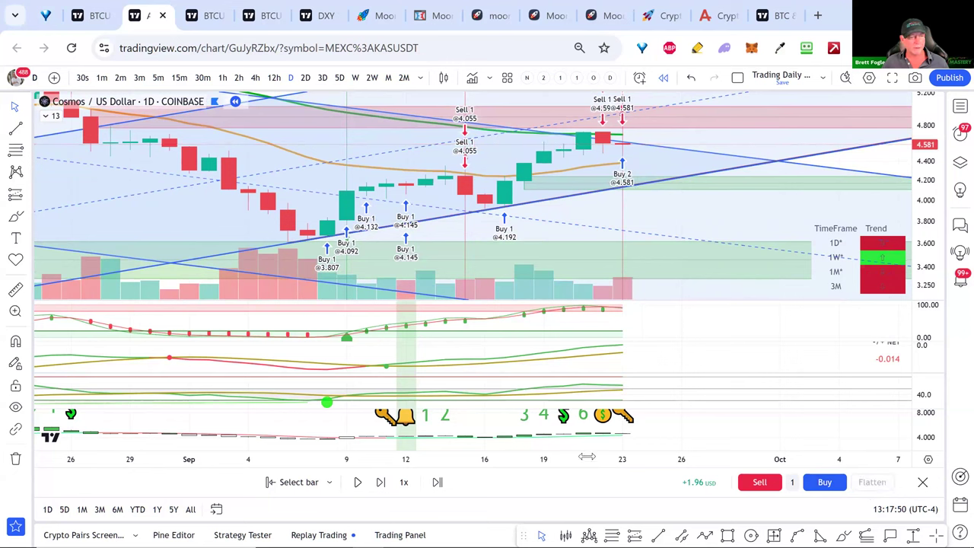
Step: Play the replay on to 28 Sep '24 and examine the TSI oscillator at full size
{"action": "left_click", "coordinate": [357, 481]}
{"action": "double_click", "coordinate": [655, 320]}
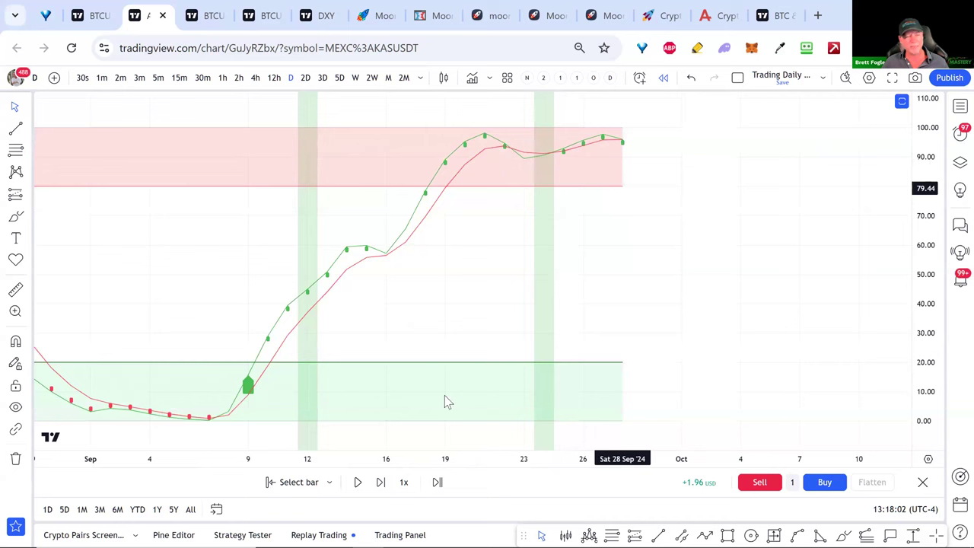
{"action": "double_click", "coordinate": [674, 324]}
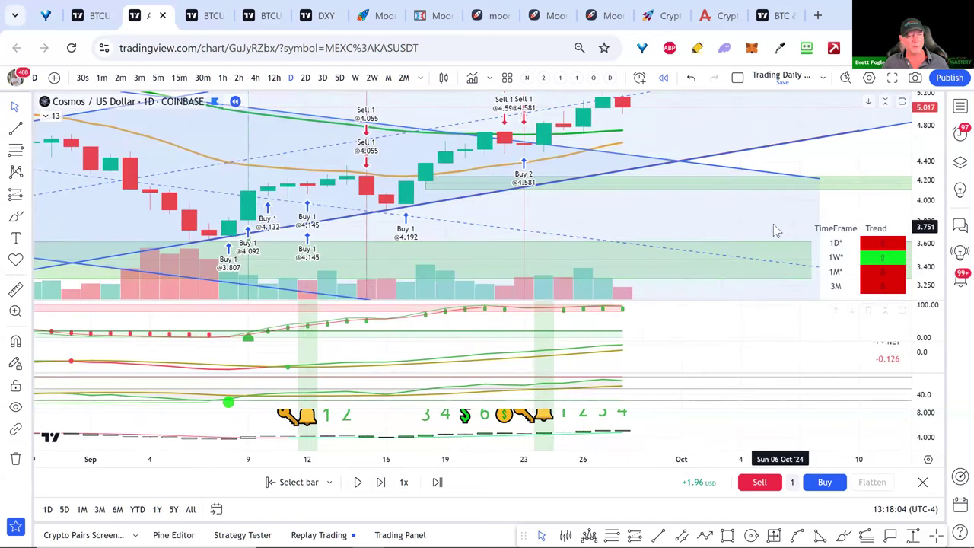
Step: Maximise the Cosmos price pane, play the replay on to 1 Oct '24 and dismiss the replay results dialog
{"action": "double_click", "coordinate": [840, 215]}
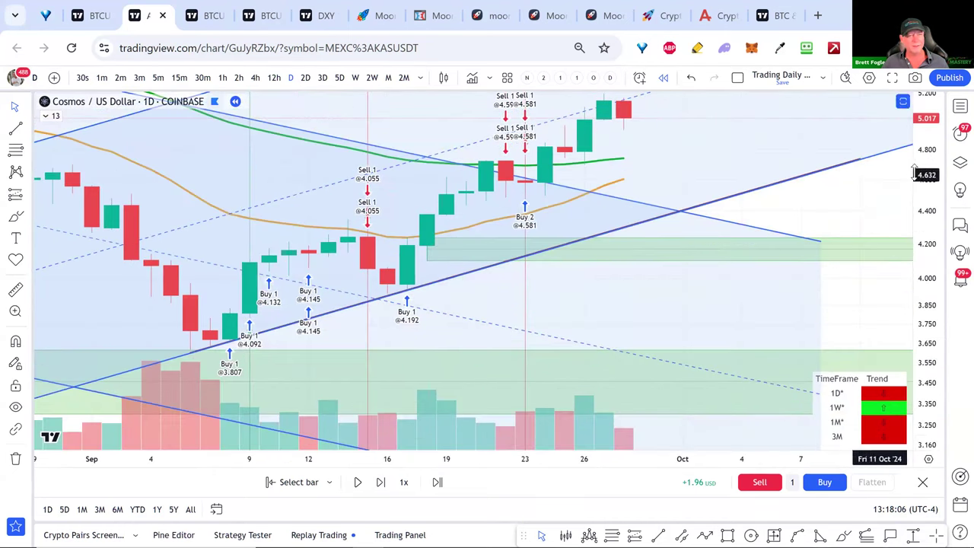
{"action": "double_click", "coordinate": [915, 225]}
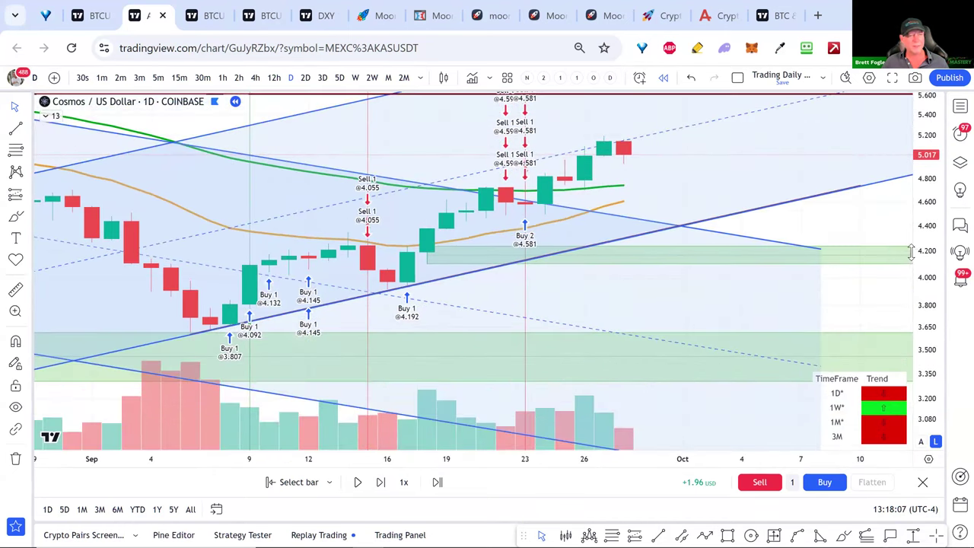
{"action": "left_click", "coordinate": [381, 483]}
{"action": "left_click", "coordinate": [363, 487]}
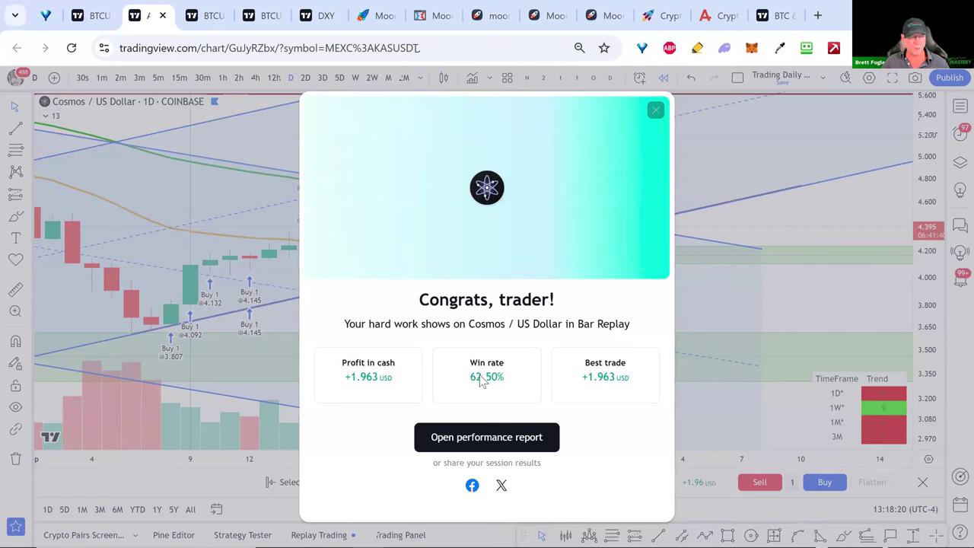
{"action": "left_click", "coordinate": [656, 109]}
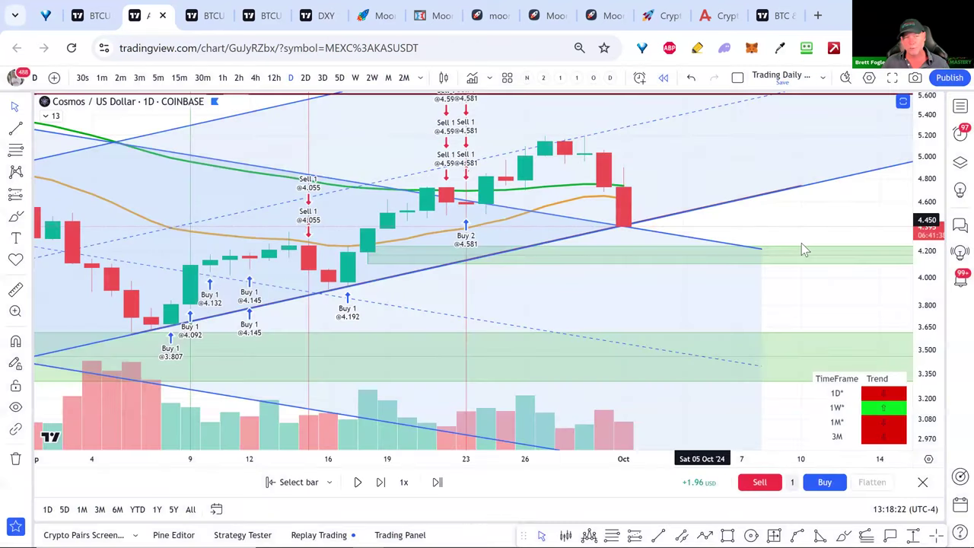
Step: Switch to the Trading Success Checklist PDF and review the Long 'Bullish' Trades items through the Radar and Dynamic True Range questions
{"action": "key", "text": "alt+Tab"}
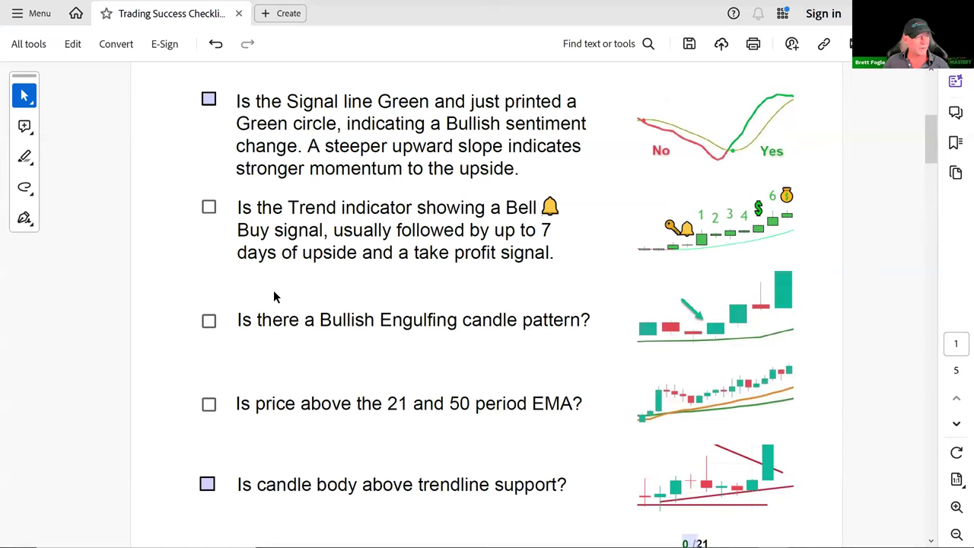
{"action": "scroll", "coordinate": [273, 290], "scroll_direction": "up", "scroll_amount": 2}
{"action": "scroll", "coordinate": [560, 266], "scroll_direction": "up", "scroll_amount": 1}
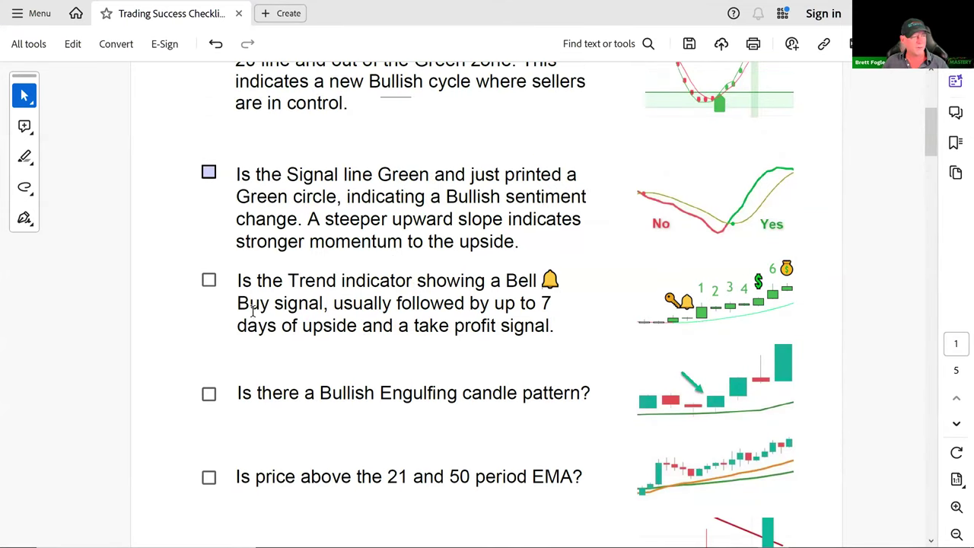
{"action": "scroll", "coordinate": [253, 311], "scroll_direction": "up", "scroll_amount": 6}
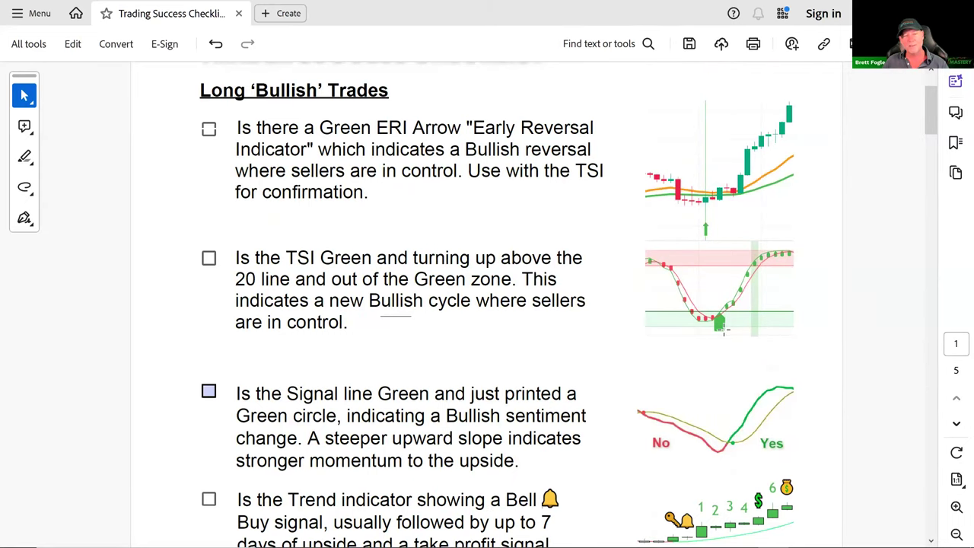
{"action": "scroll", "coordinate": [734, 426], "scroll_direction": "down", "scroll_amount": 3}
{"action": "scroll", "coordinate": [720, 404], "scroll_direction": "down", "scroll_amount": 4}
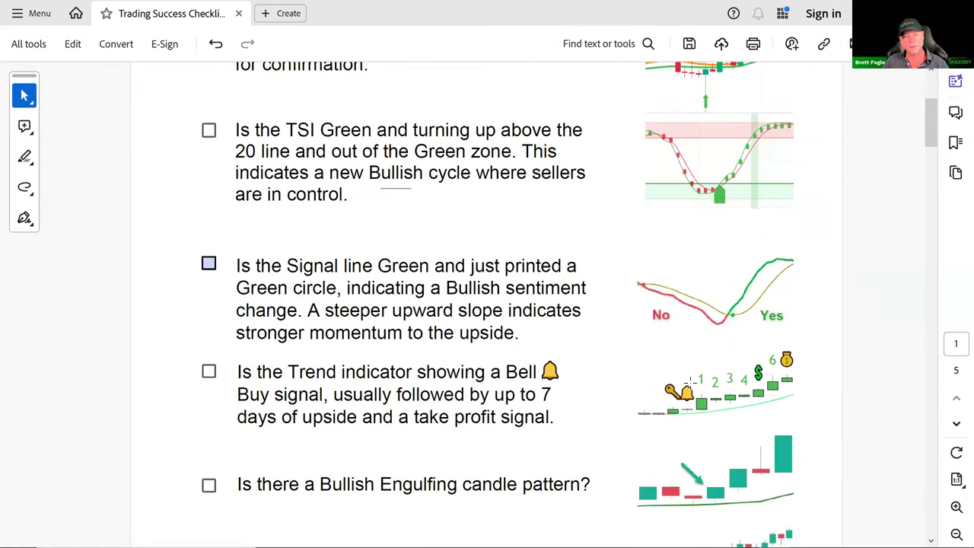
{"action": "scroll", "coordinate": [528, 344], "scroll_direction": "down", "scroll_amount": 4}
{"action": "scroll", "coordinate": [529, 344], "scroll_direction": "down", "scroll_amount": 18}
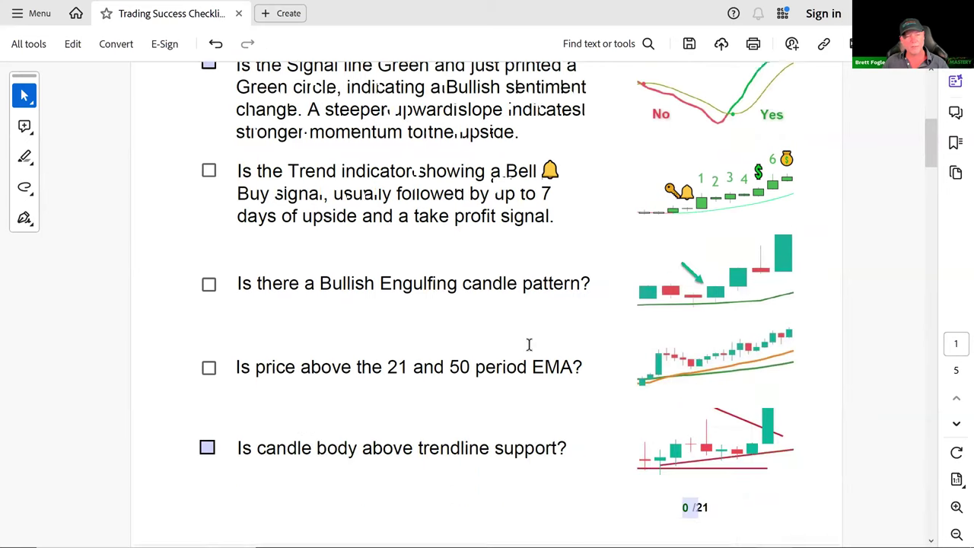
{"action": "scroll", "coordinate": [530, 351], "scroll_direction": "down", "scroll_amount": 8}
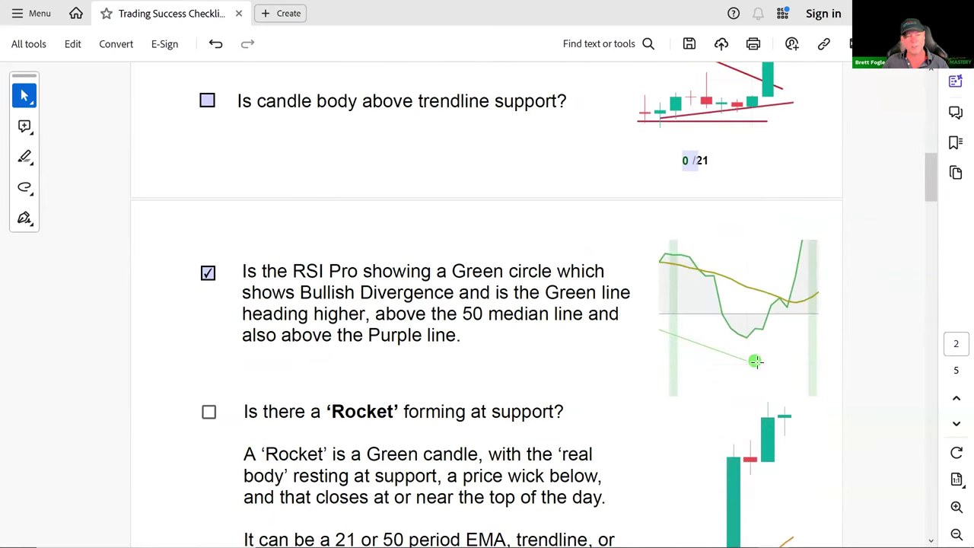
{"action": "left_click_drag", "start_coordinate": [930, 179], "coordinate": [928, 307]}
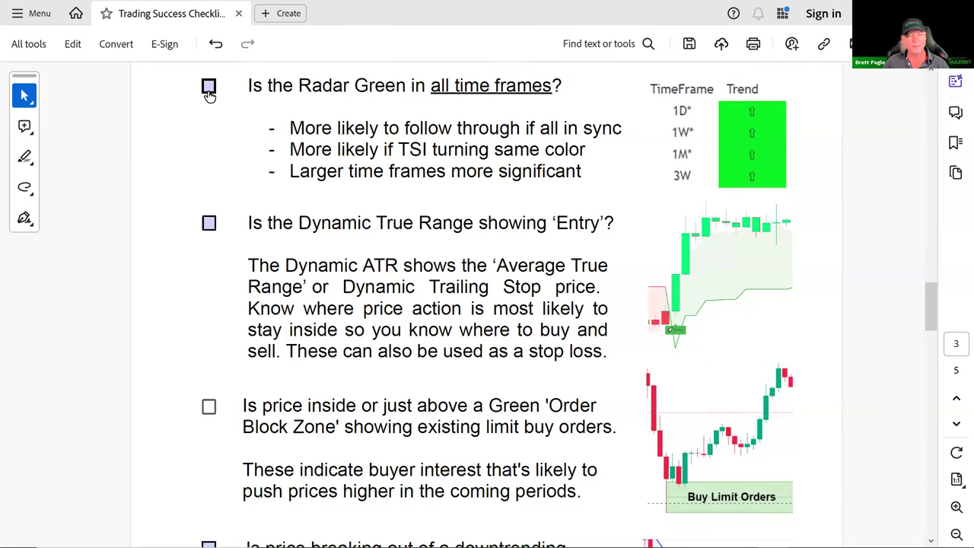
{"action": "mouse_move", "coordinate": [936, 302]}
{"action": "left_mouse_down"}
{"action": "mouse_move", "coordinate": [938, 324]}
{"action": "mouse_move", "coordinate": [936, 305]}
{"action": "left_mouse_up"}
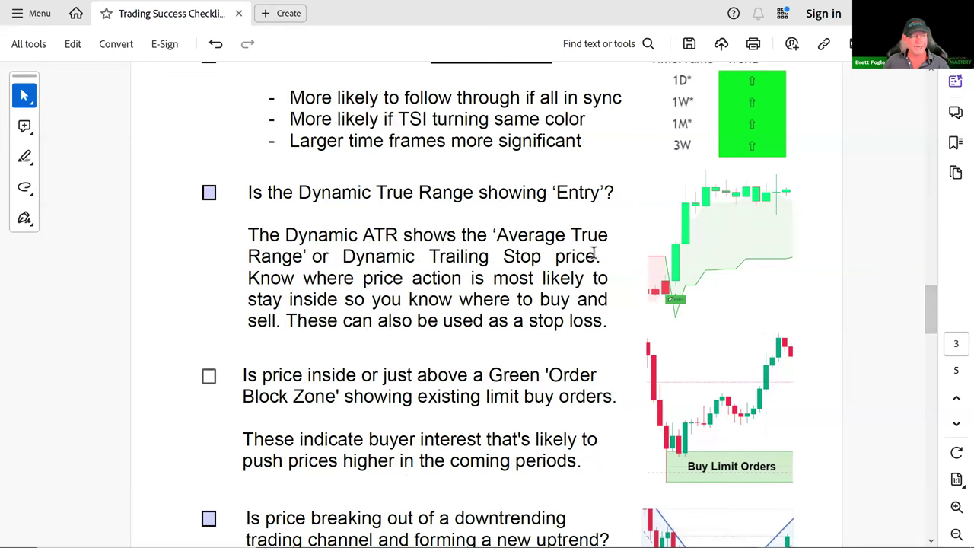
Step: Switch back to TradingView in the browser and reload the page to leave the Cosmos replay, confirming the reload
{"action": "key", "text": "alt+Tab"}
{"action": "scroll", "coordinate": [722, 240], "scroll_direction": "down", "scroll_amount": 3}
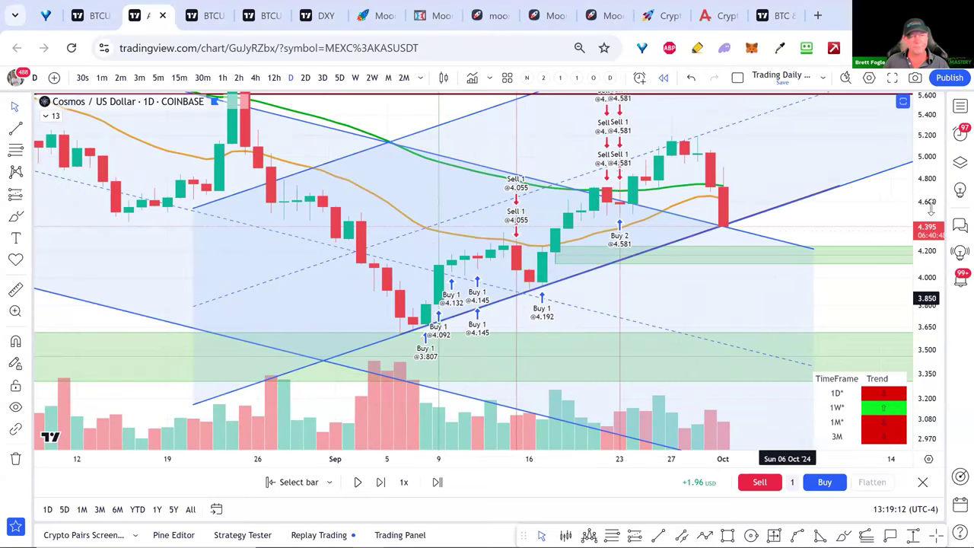
{"action": "scroll", "coordinate": [366, 287], "scroll_direction": "down", "scroll_amount": 3}
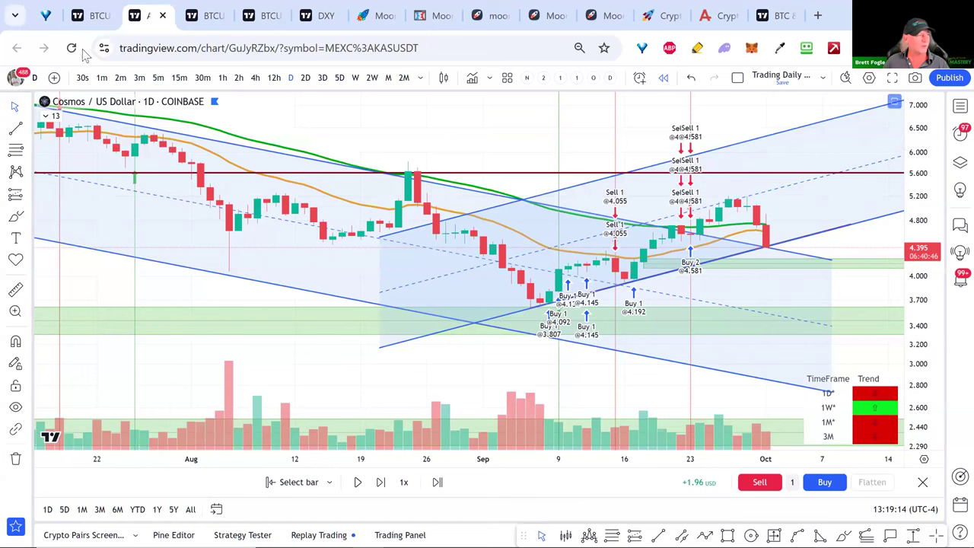
{"action": "left_click", "coordinate": [72, 48]}
{"action": "left_click", "coordinate": [554, 145]}
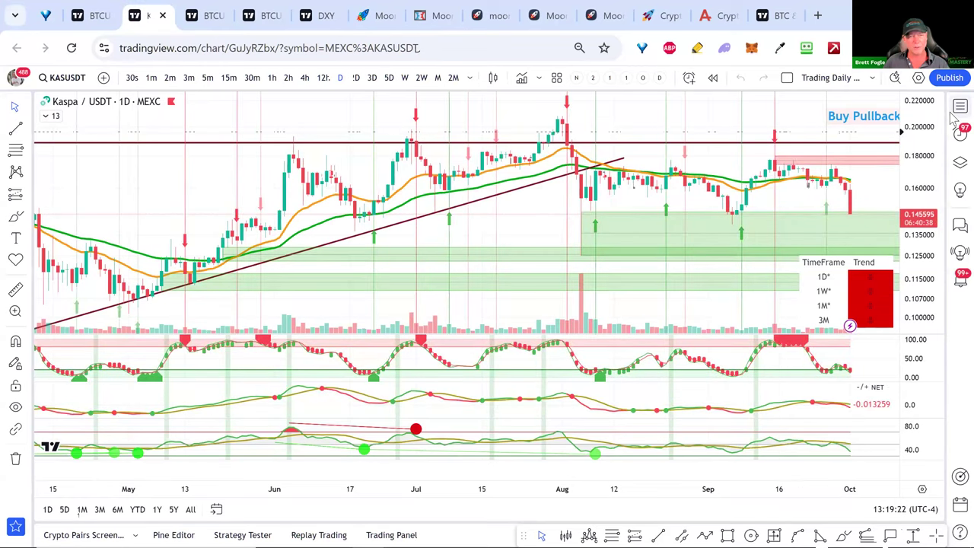
Step: Show the Master List watchlist beside the Kaspa chart and load SUIUSD from its Coinbase section
{"action": "left_click", "coordinate": [959, 107]}
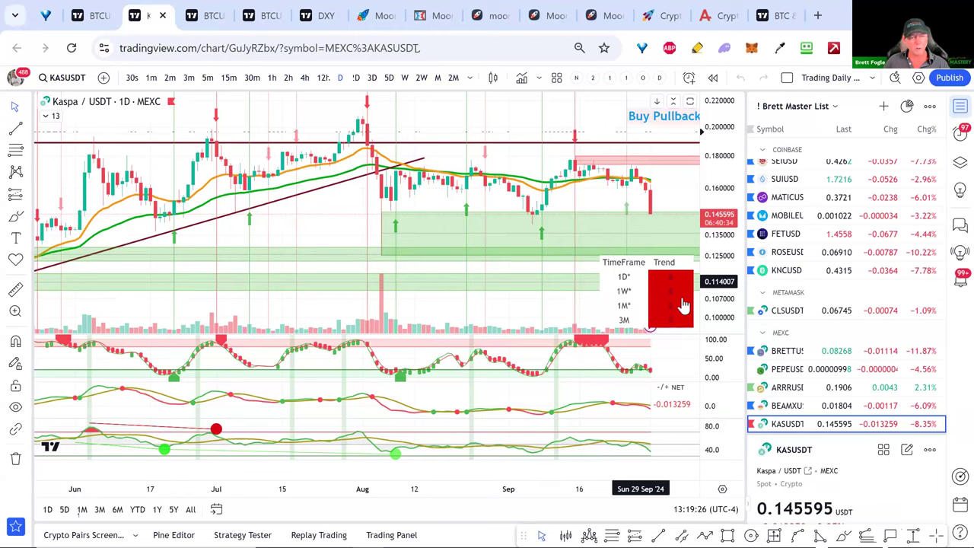
{"action": "left_click_drag", "start_coordinate": [481, 306], "coordinate": [417, 307]}
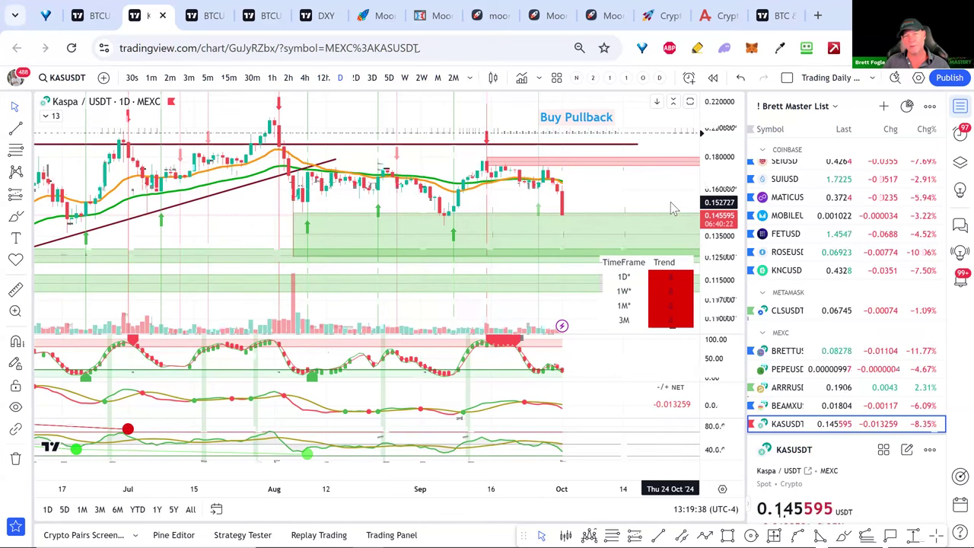
{"action": "scroll", "coordinate": [657, 202], "scroll_direction": "down", "scroll_amount": 2}
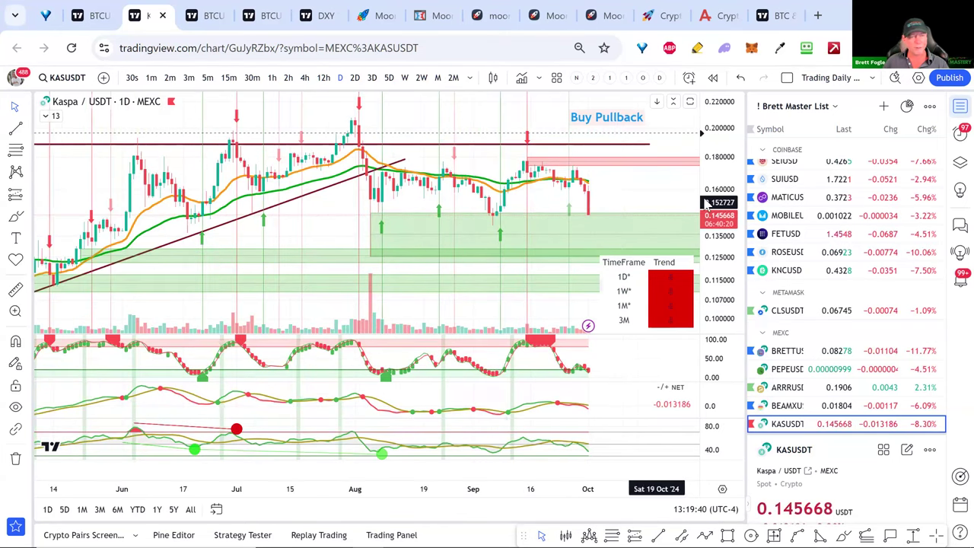
{"action": "scroll", "coordinate": [784, 250], "scroll_direction": "up", "scroll_amount": 3}
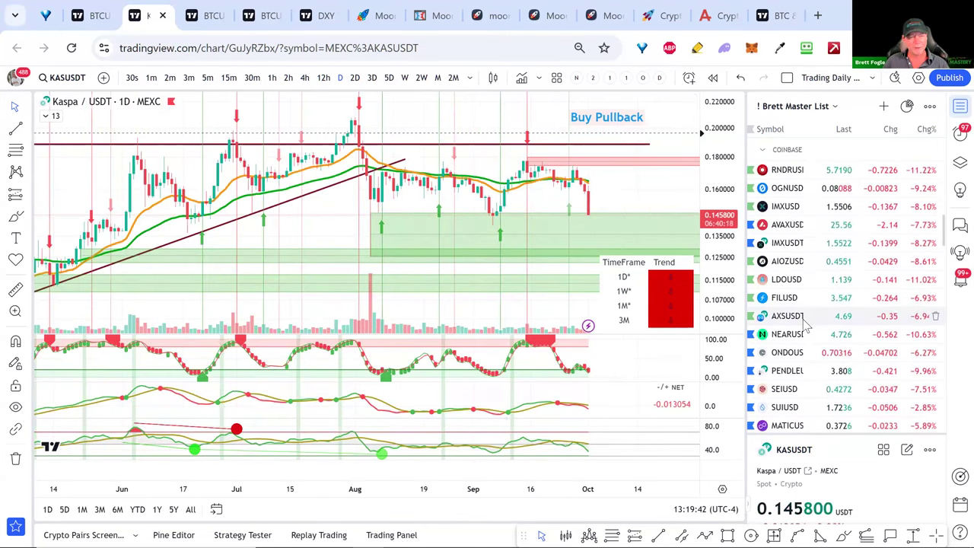
{"action": "scroll", "coordinate": [805, 319], "scroll_direction": "down", "scroll_amount": 3}
{"action": "left_click", "coordinate": [784, 256]}
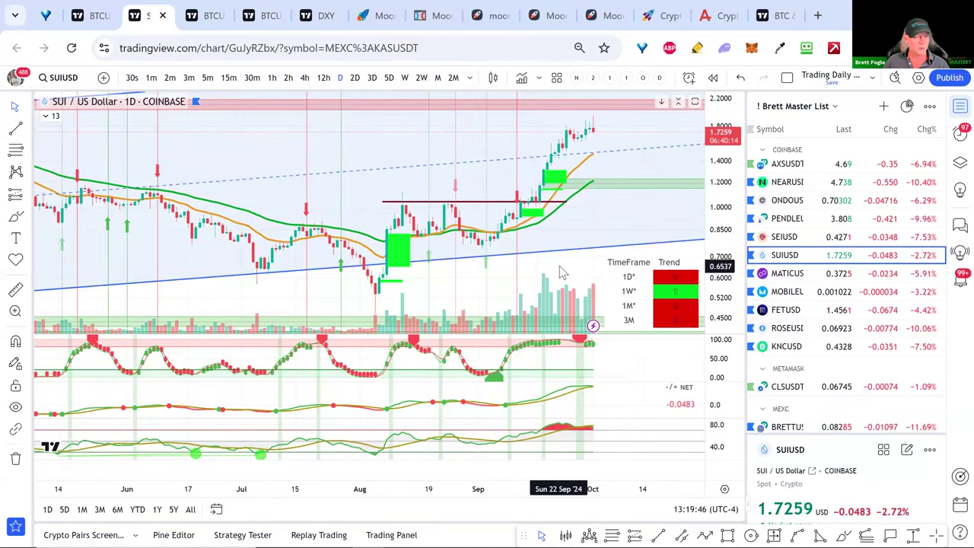
Step: Enlarge the SUI / US Dollar price pane and unhide the ATR Entry indicator, collapsing the indicator list again
{"action": "left_click_drag", "start_coordinate": [719, 258], "coordinate": [708, 312]}
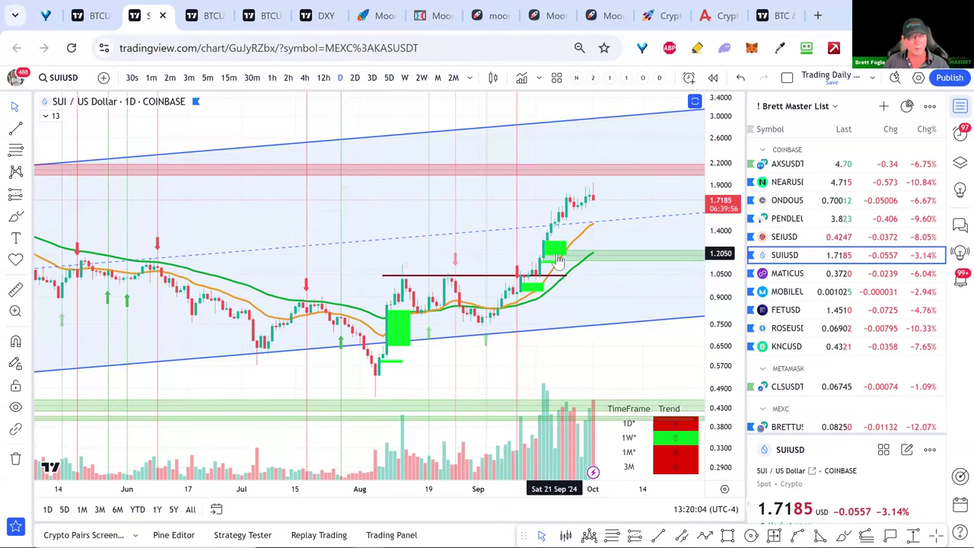
{"action": "scroll", "coordinate": [591, 206], "scroll_direction": "down", "scroll_amount": 5}
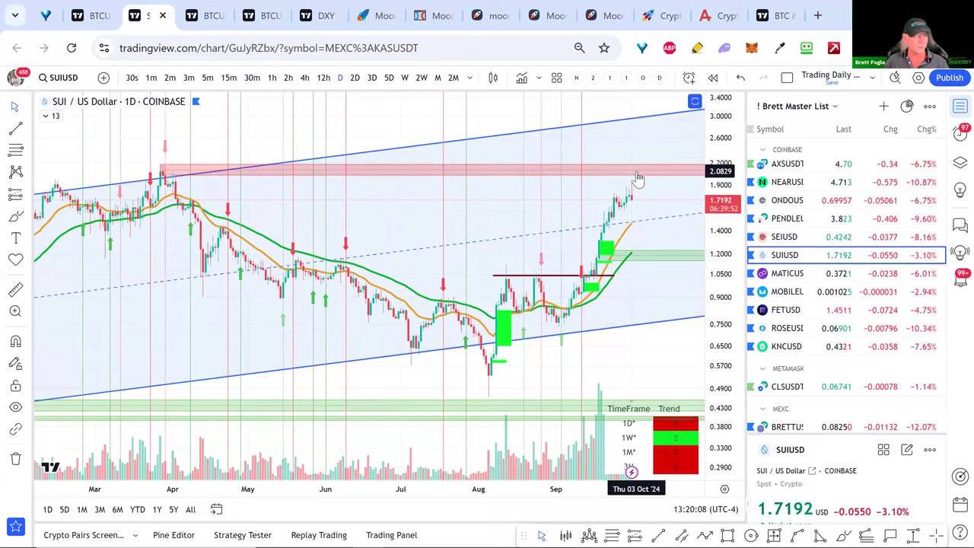
{"action": "scroll", "coordinate": [637, 178], "scroll_direction": "up", "scroll_amount": 2}
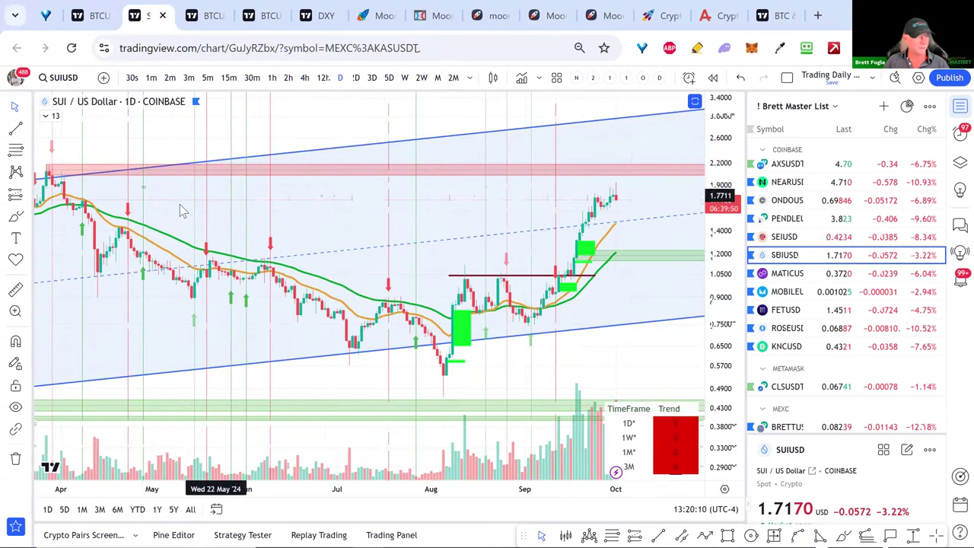
{"action": "left_click", "coordinate": [54, 116]}
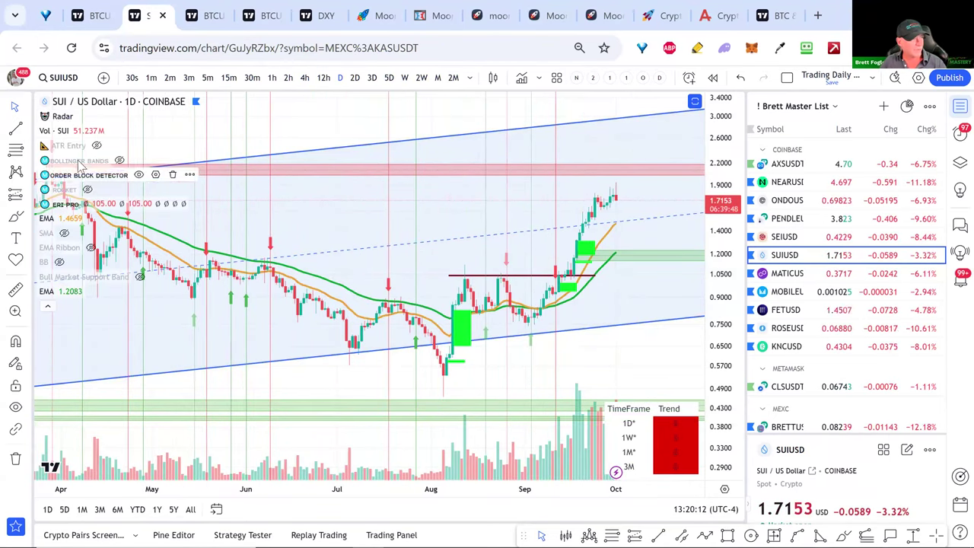
{"action": "left_click", "coordinate": [97, 145]}
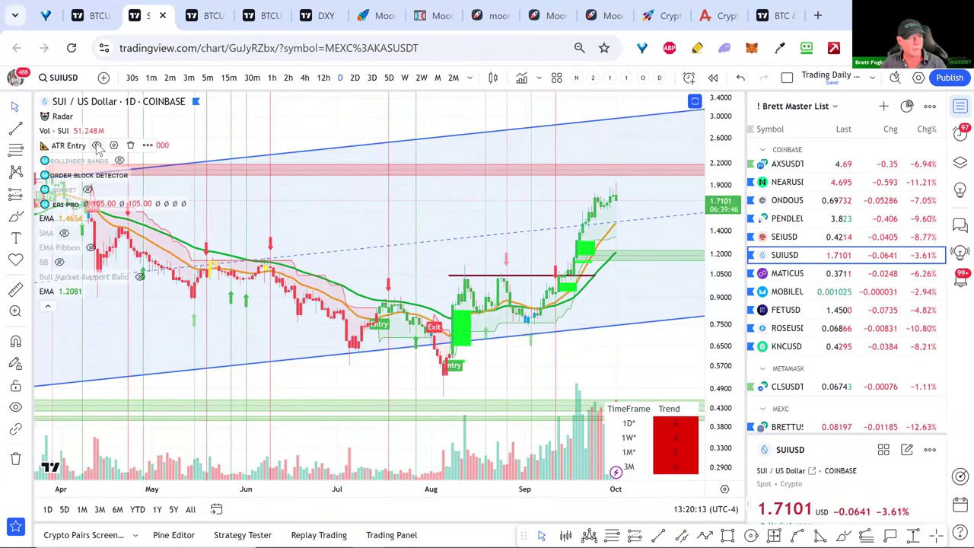
{"action": "left_click", "coordinate": [47, 306]}
{"action": "scroll", "coordinate": [518, 354], "scroll_direction": "up", "scroll_amount": 2}
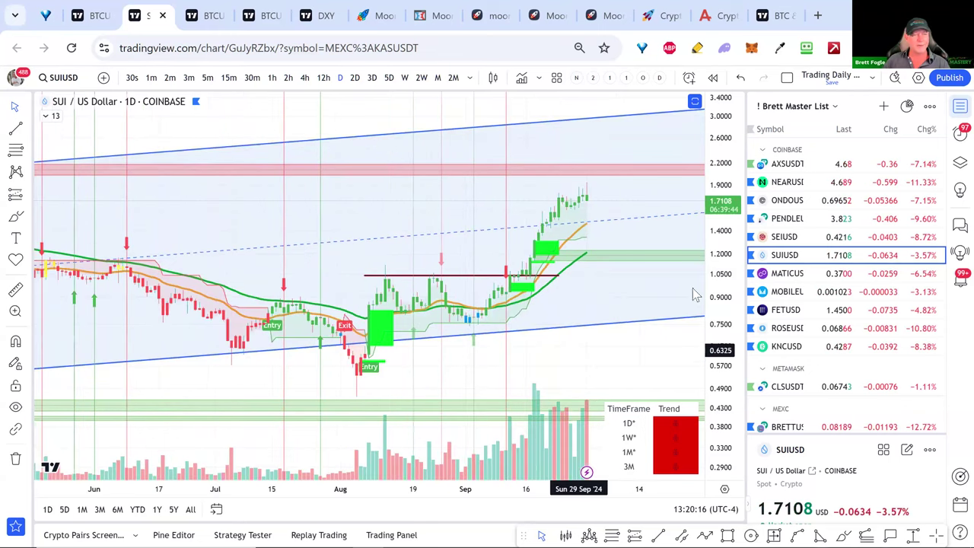
Step: Hide the watchlist and examine the ATR Entry and Exit signals on SUI's daily chart from February to October 2024
{"action": "left_click", "coordinate": [960, 106]}
{"action": "scroll", "coordinate": [488, 381], "scroll_direction": "up", "scroll_amount": 1}
{"action": "left_click_drag", "start_coordinate": [488, 381], "coordinate": [664, 371]}
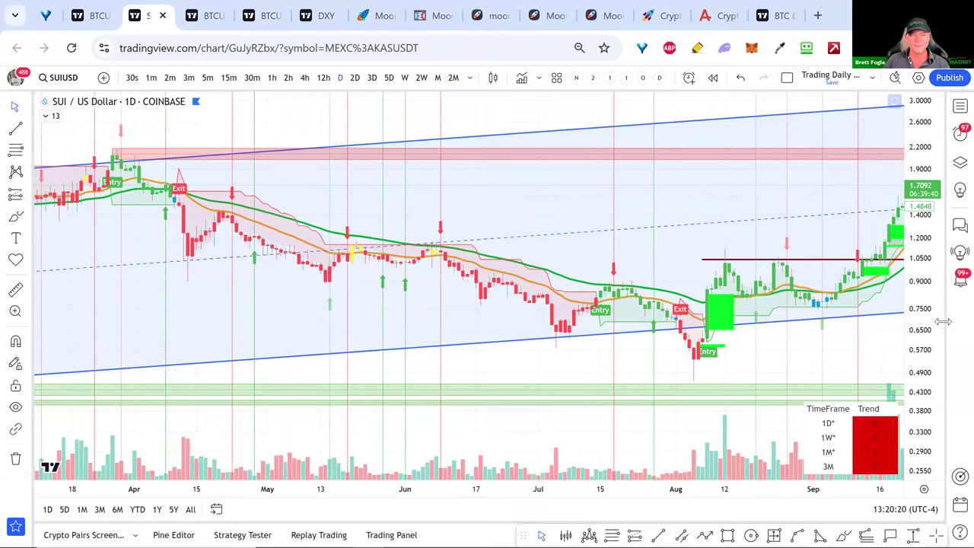
{"action": "left_click_drag", "start_coordinate": [728, 366], "coordinate": [808, 268]}
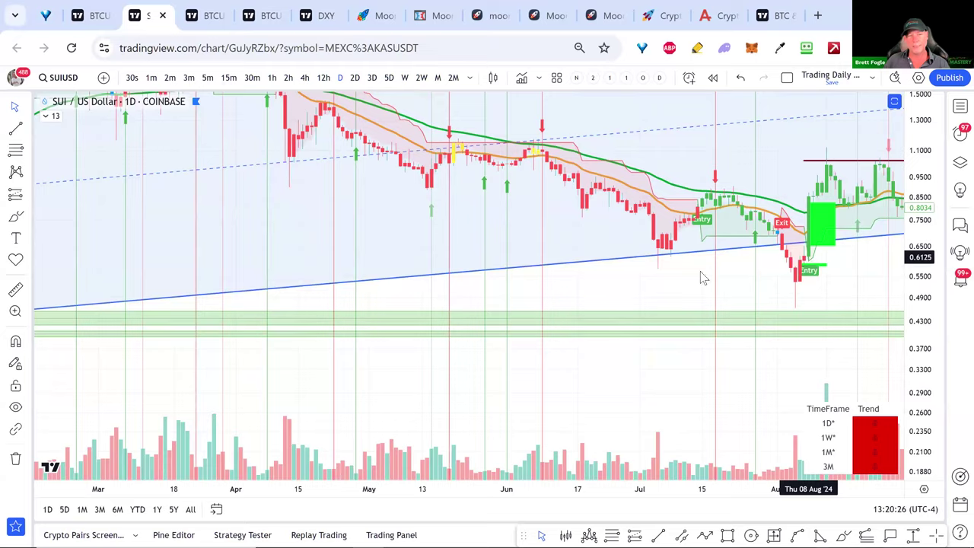
{"action": "scroll", "coordinate": [394, 255], "scroll_direction": "left", "scroll_amount": 5}
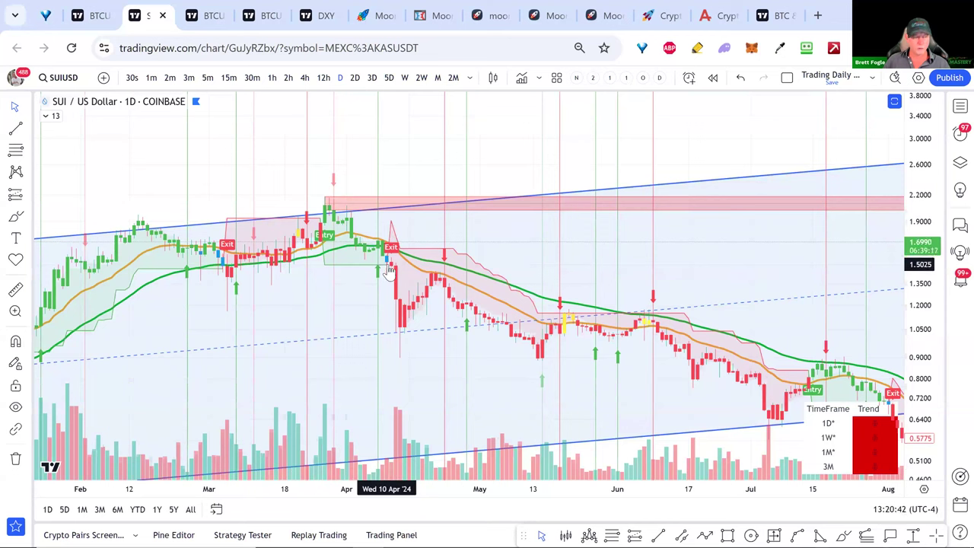
{"action": "scroll", "coordinate": [494, 235], "scroll_direction": "right", "scroll_amount": 2}
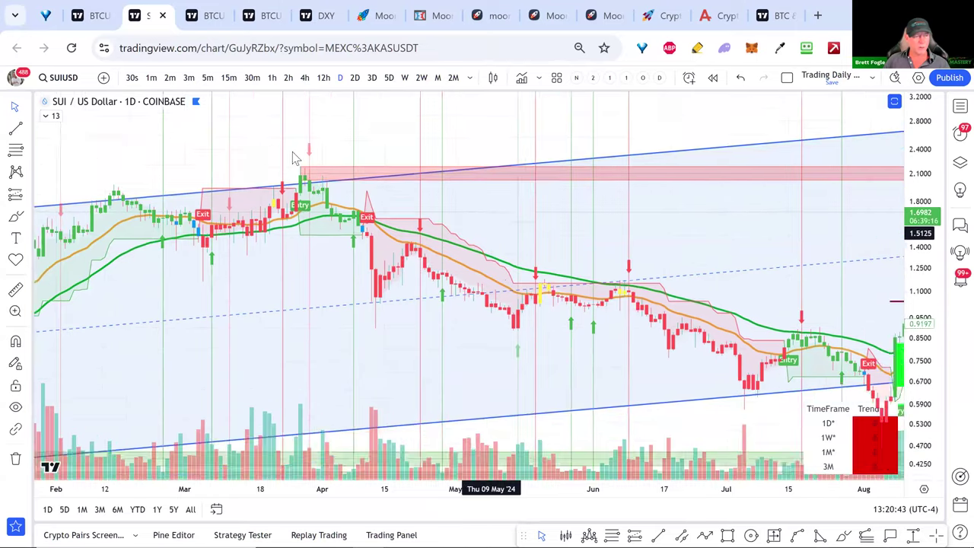
{"action": "scroll", "coordinate": [297, 157], "scroll_direction": "right", "scroll_amount": 10}
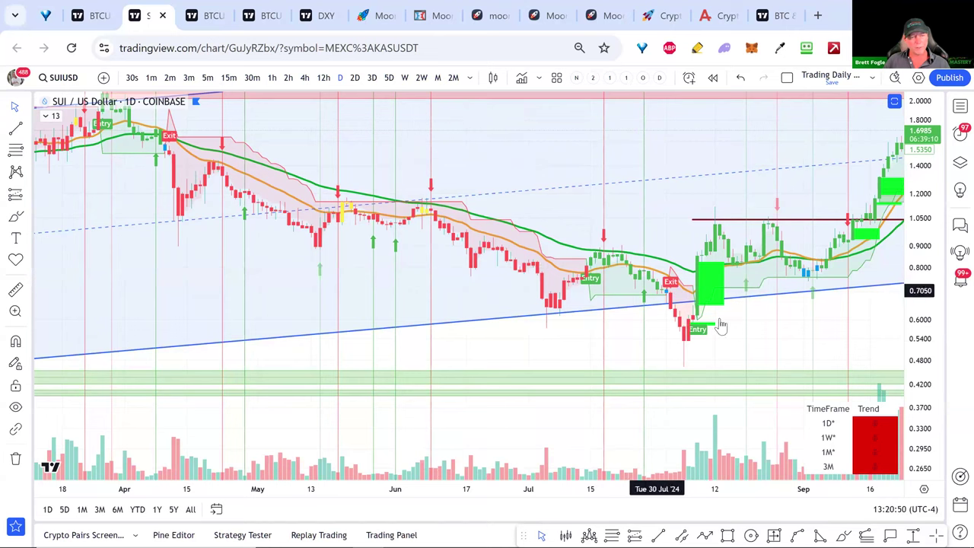
{"action": "left_click_drag", "start_coordinate": [796, 327], "coordinate": [690, 358]}
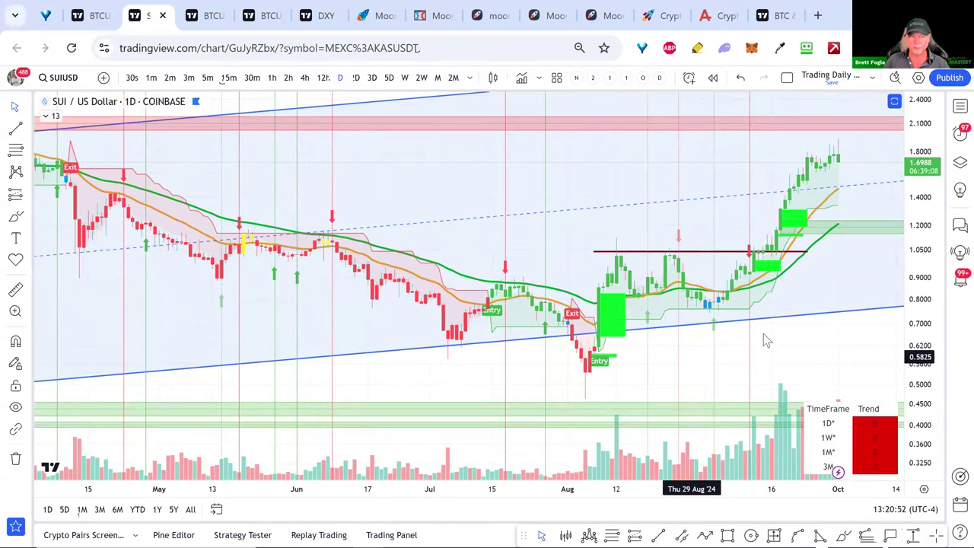
Step: Switch to the Trading Success Checklist PDF and read from the Dynamic True Range item through to the Short 'Bearish' Trades section
{"action": "key", "text": "alt+Tab"}
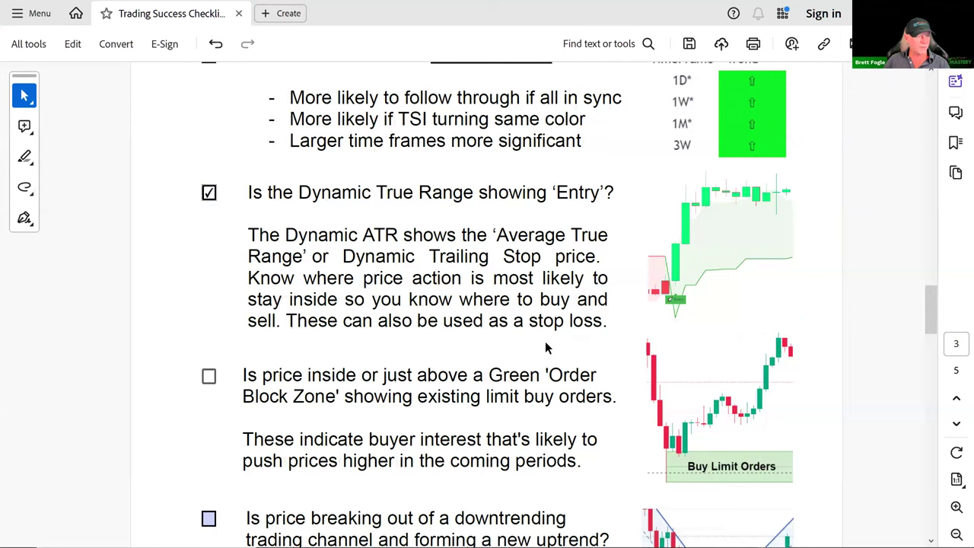
{"action": "scroll", "coordinate": [590, 335], "scroll_direction": "down", "scroll_amount": 5}
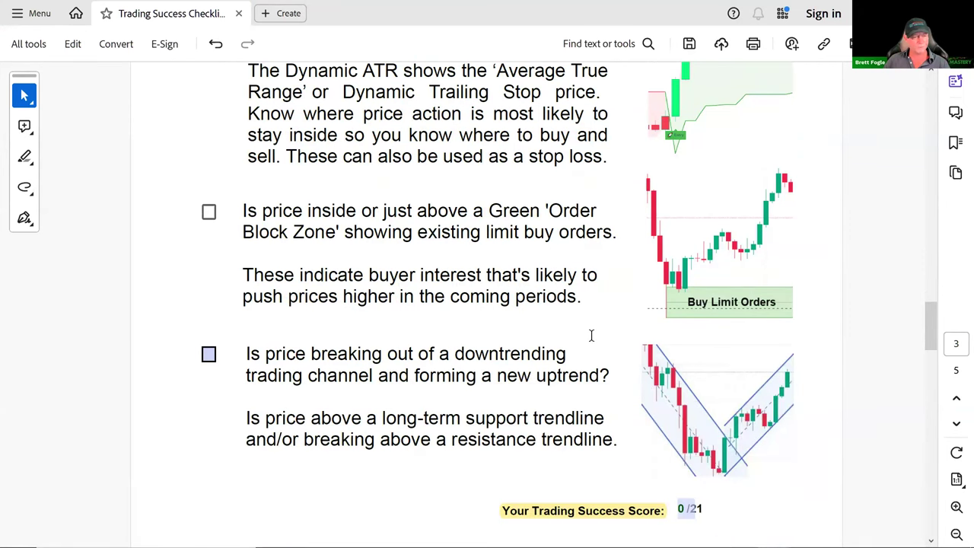
{"action": "scroll", "coordinate": [590, 334], "scroll_direction": "down", "scroll_amount": 6}
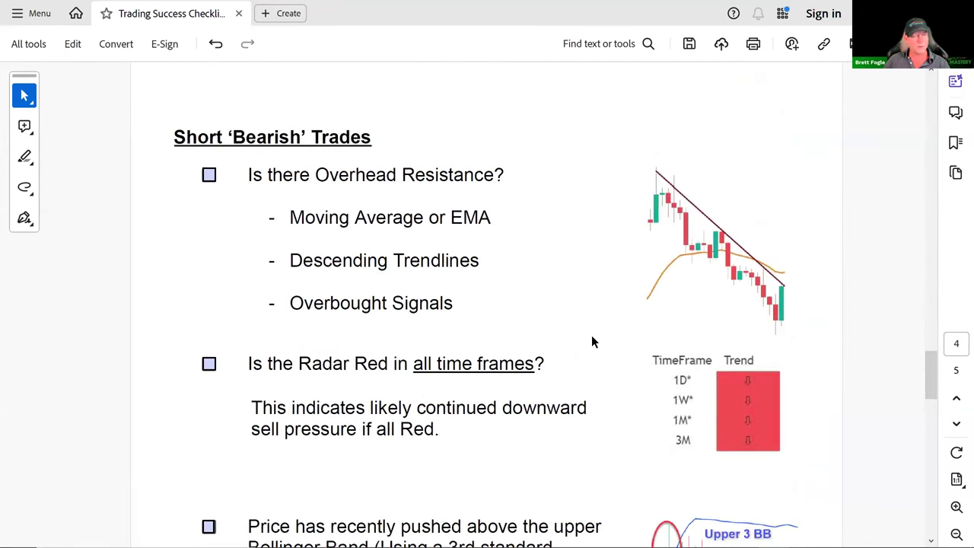
Step: Read the checklist's bearish 3BB and 3 Inside Down items, and hide the ATR Entry indicator back on the SUI chart
{"action": "scroll", "coordinate": [619, 275], "scroll_direction": "down", "scroll_amount": 3}
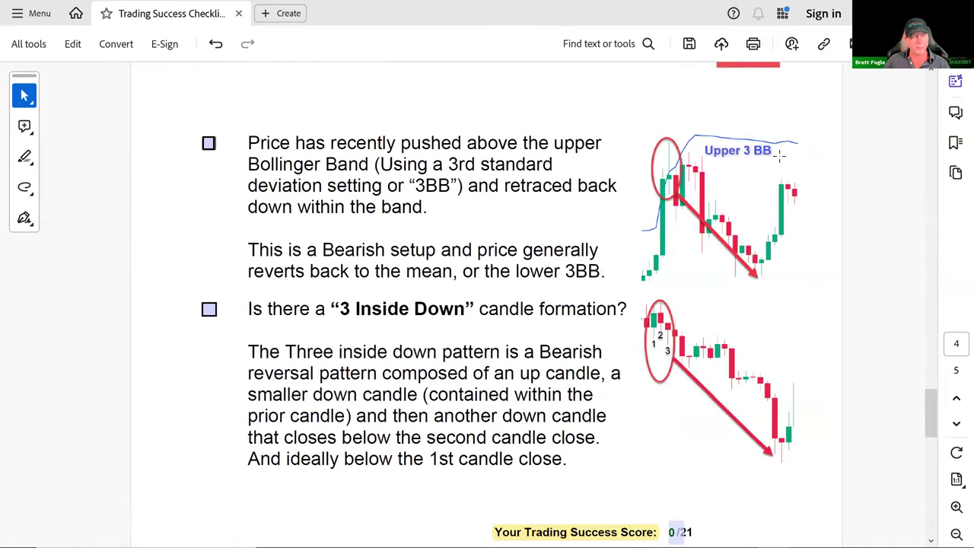
{"action": "key", "text": "alt+Tab"}
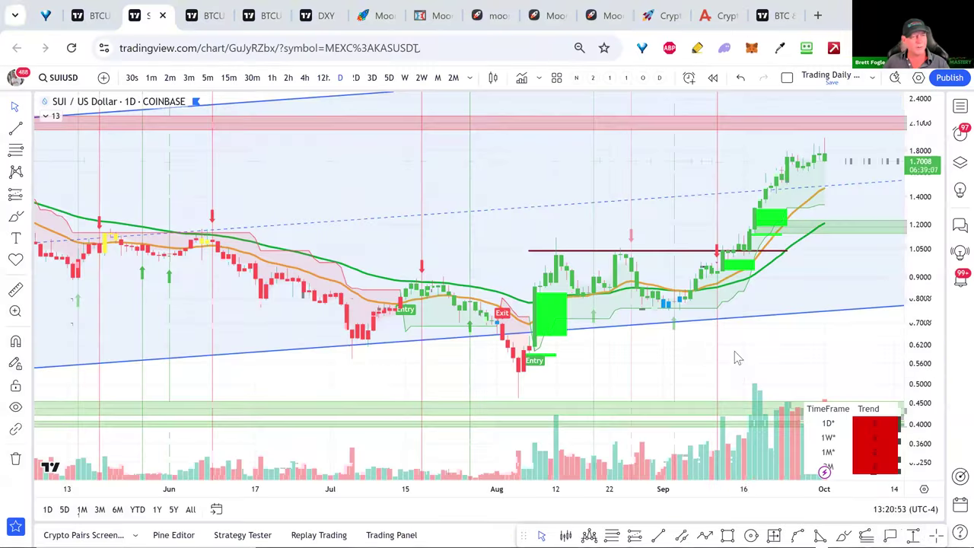
{"action": "scroll", "coordinate": [735, 358], "scroll_direction": "down", "scroll_amount": 4}
{"action": "left_click", "coordinate": [49, 116]}
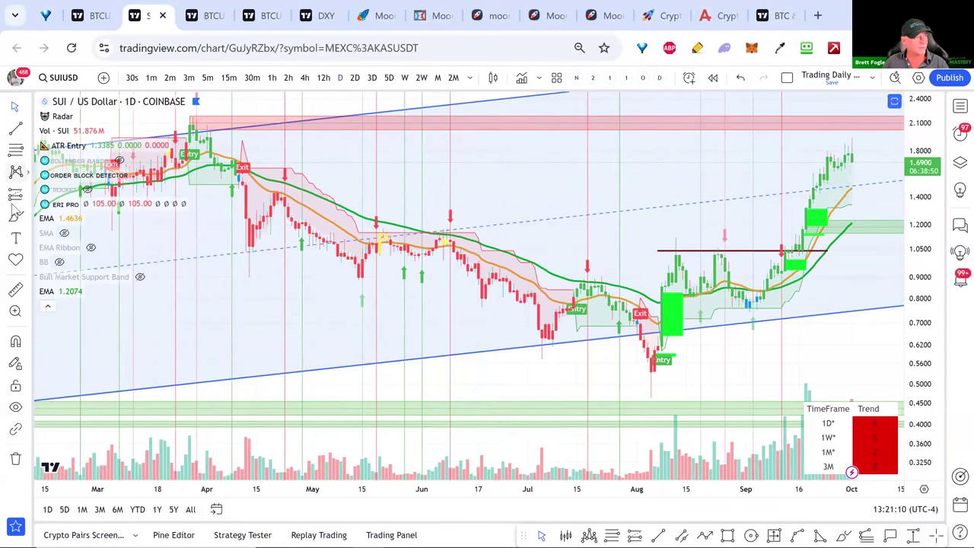
{"action": "left_click", "coordinate": [96, 146]}
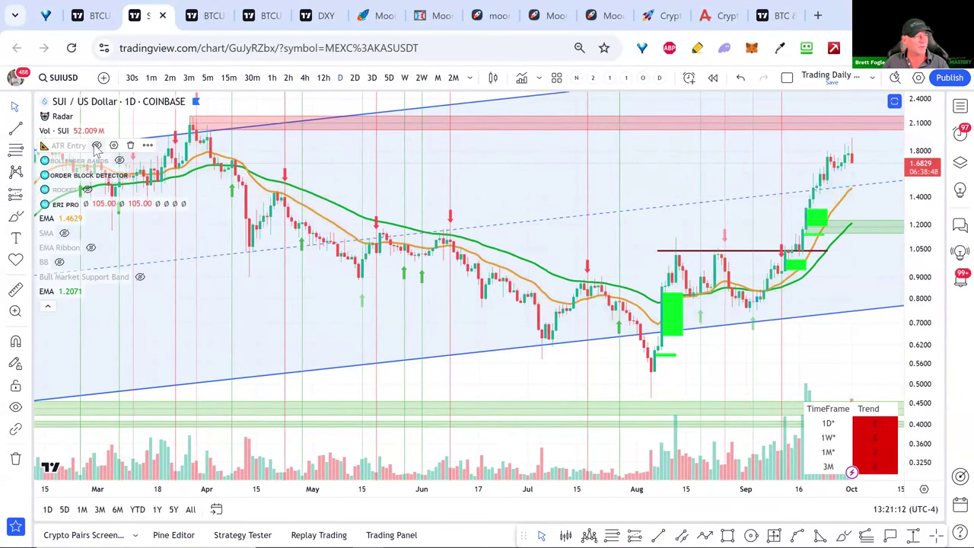
{"action": "left_click", "coordinate": [47, 308]}
{"action": "scroll", "coordinate": [543, 342], "scroll_direction": "down", "scroll_amount": 3}
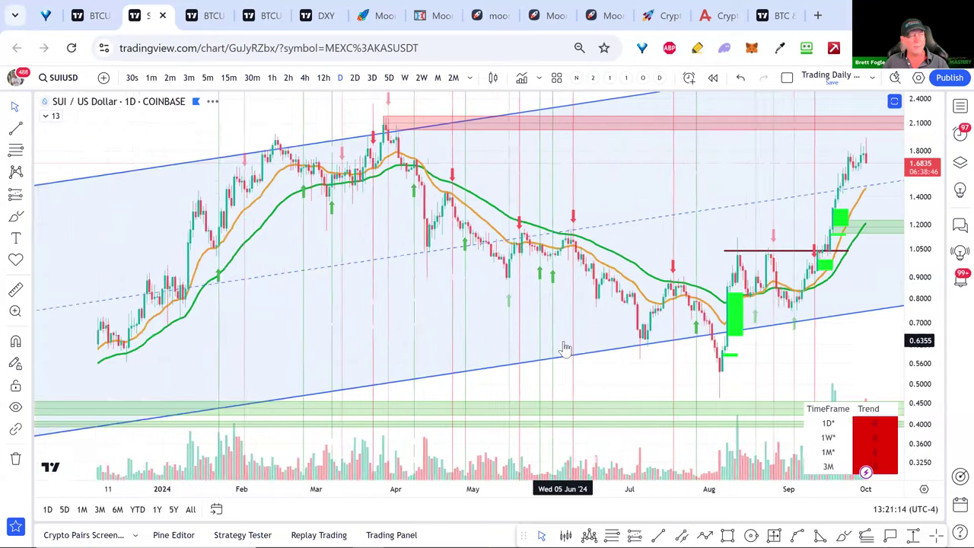
{"action": "scroll", "coordinate": [544, 342], "scroll_direction": "up", "scroll_amount": 3}
Step: Unhide the BOLLINGER BANDS indicator on SUI's daily chart and compress the price scale to fit both bands
{"action": "left_click", "coordinate": [47, 116]}
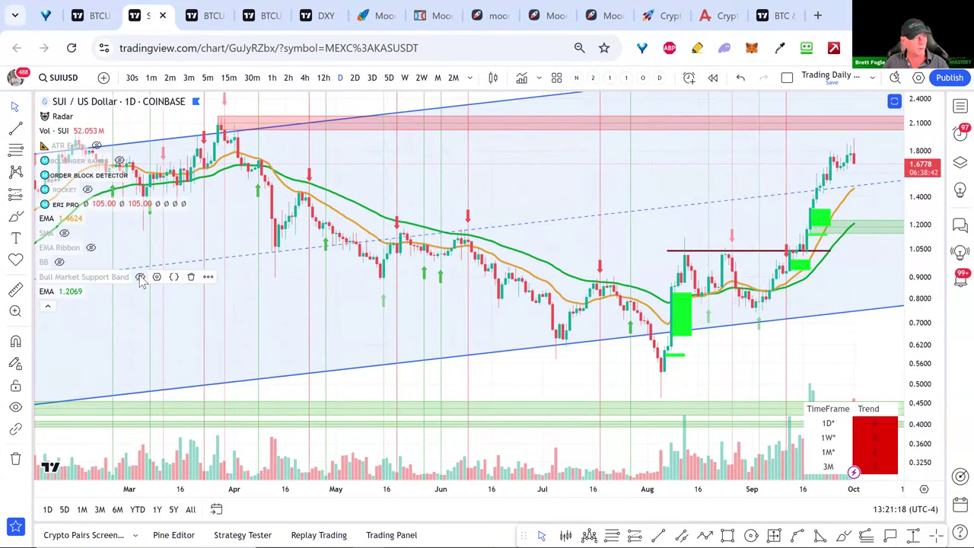
{"action": "left_click", "coordinate": [120, 160]}
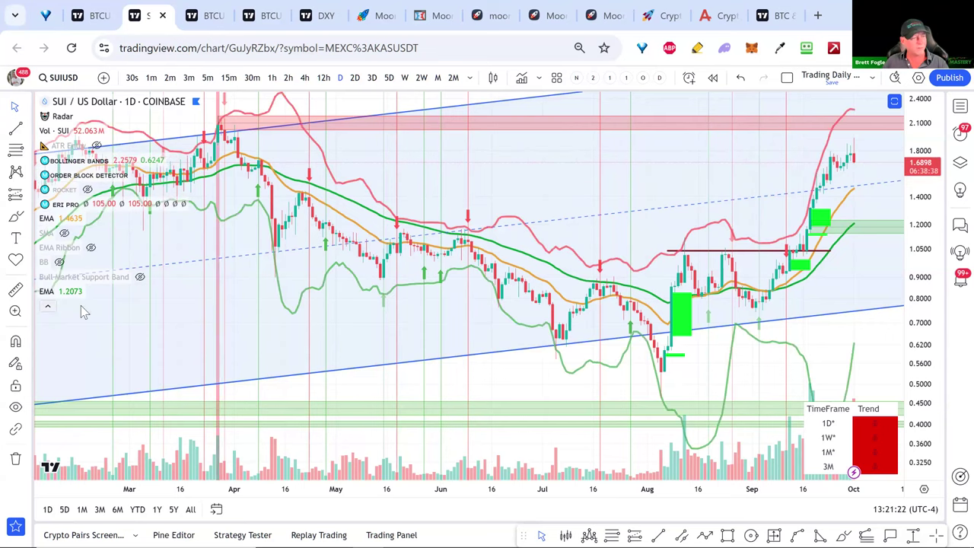
{"action": "left_click", "coordinate": [47, 306]}
{"action": "scroll", "coordinate": [847, 330], "scroll_direction": "up", "scroll_amount": 5}
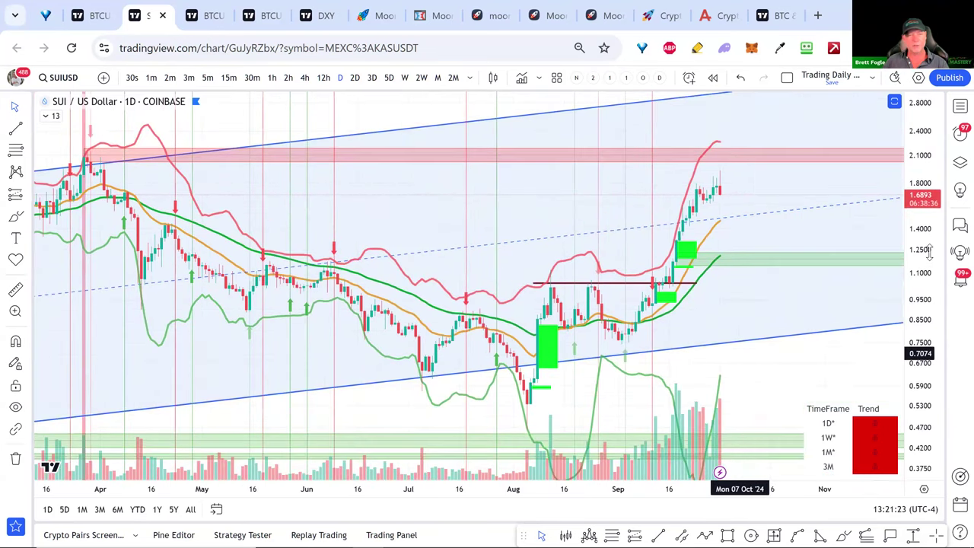
{"action": "left_click_drag", "start_coordinate": [927, 235], "coordinate": [924, 343]}
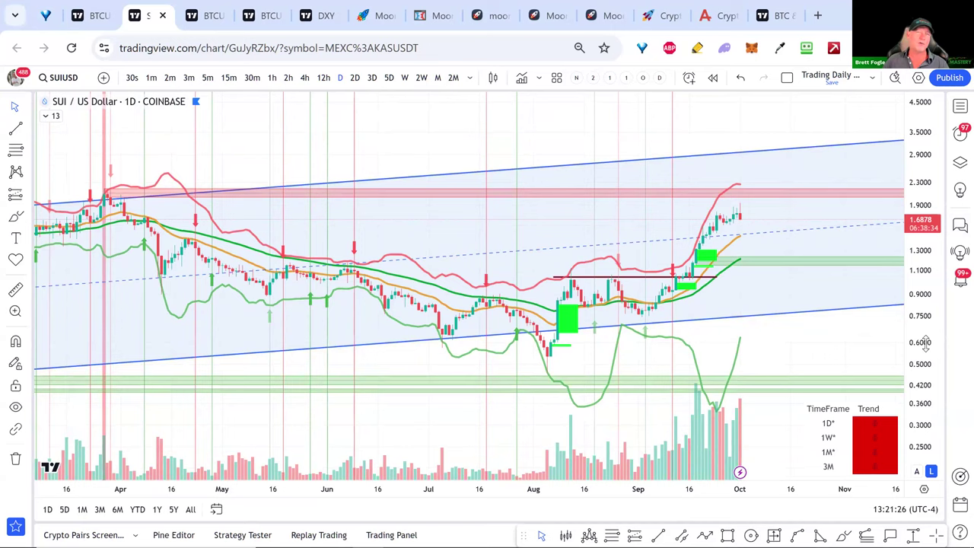
{"action": "scroll", "coordinate": [850, 335], "scroll_direction": "down", "scroll_amount": 4}
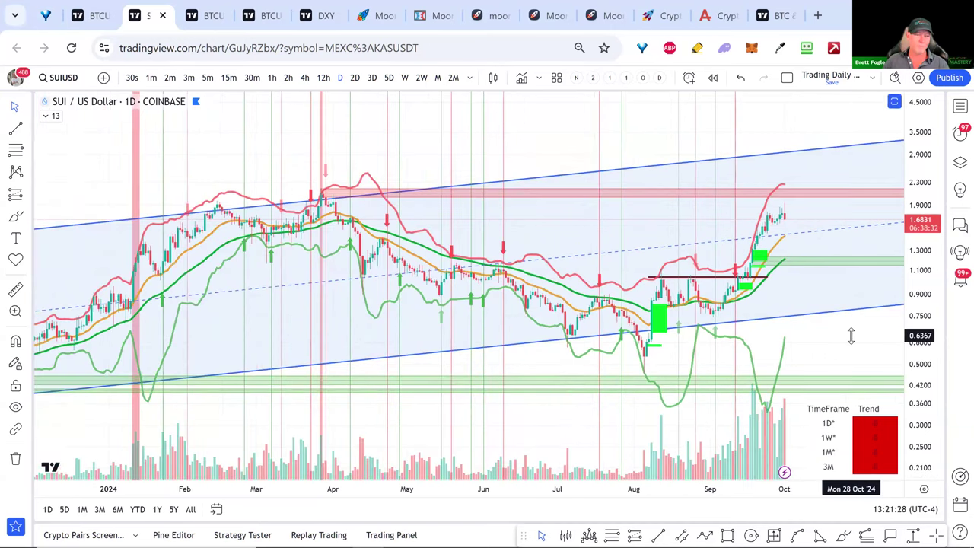
{"action": "scroll", "coordinate": [536, 267], "scroll_direction": "down", "scroll_amount": 5}
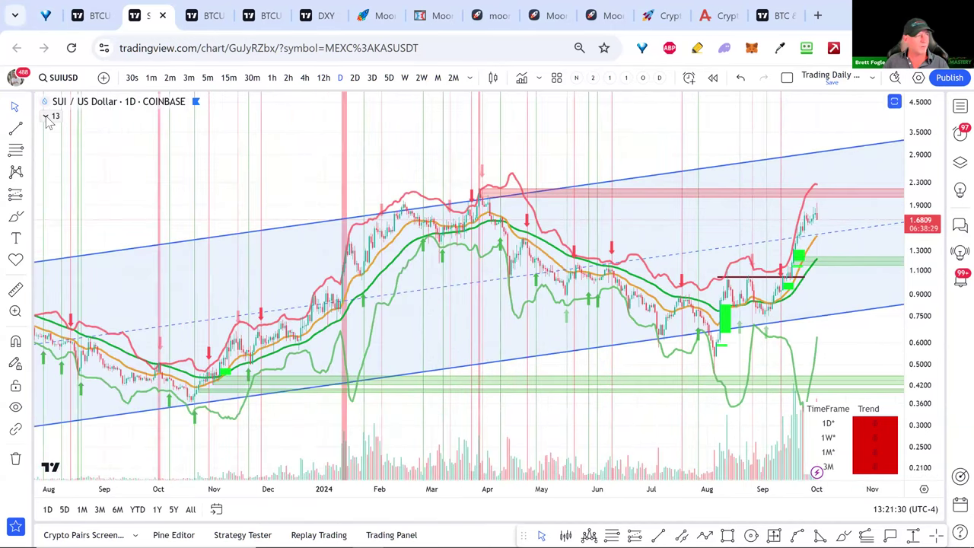
Step: Hide the ERI PRO indicator on the SUI chart and collapse the indicator list again
{"action": "left_click", "coordinate": [46, 116]}
{"action": "left_click", "coordinate": [89, 205]}
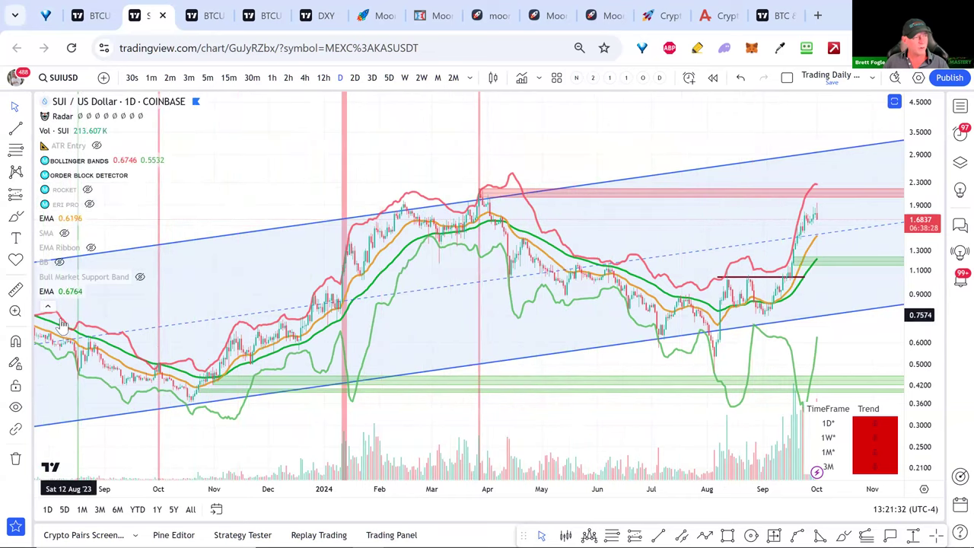
{"action": "scroll", "coordinate": [151, 285], "scroll_direction": "up", "scroll_amount": 3}
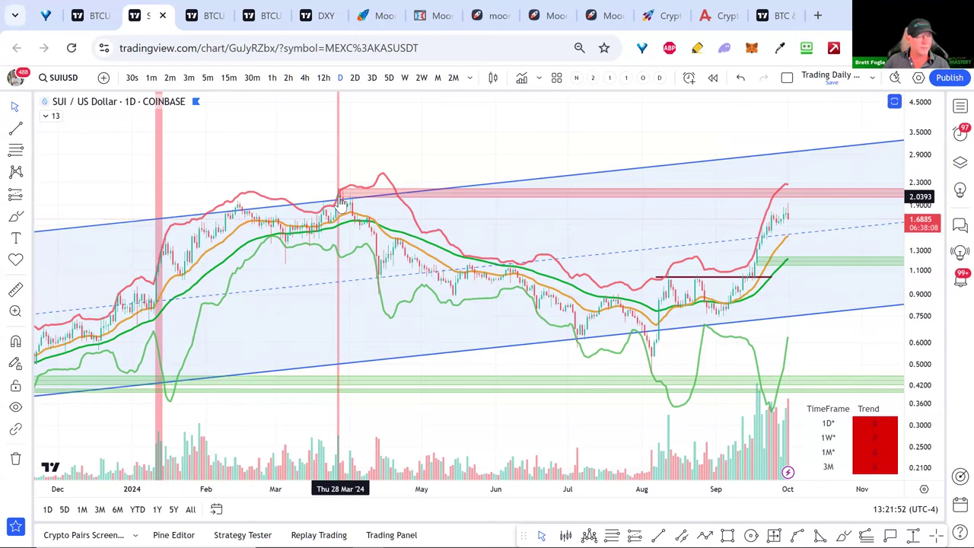
Step: Examine how SUI's price behaves around the upper and lower Bollinger Bands from January to October 2024
{"action": "left_click_drag", "start_coordinate": [341, 202], "coordinate": [222, 201]}
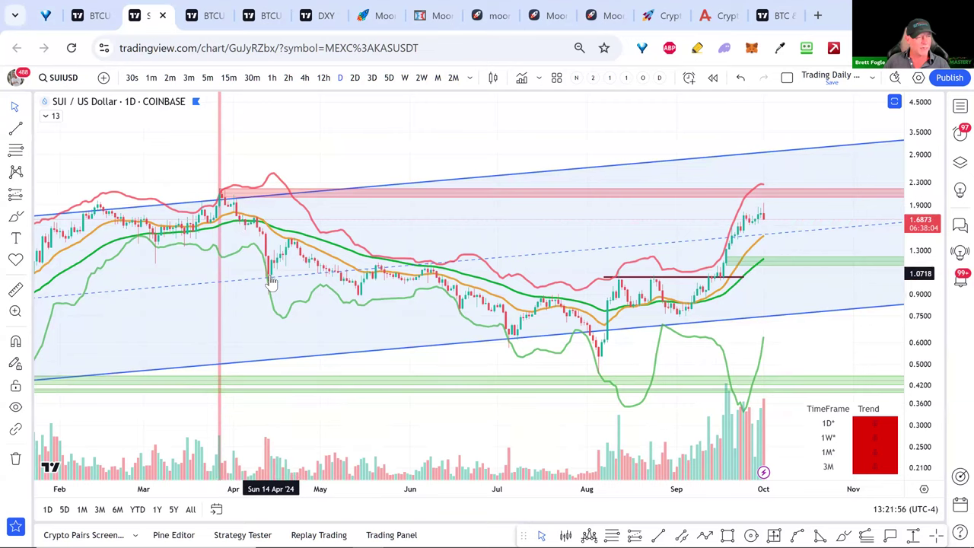
{"action": "left_click_drag", "start_coordinate": [346, 373], "coordinate": [621, 357]}
{"action": "scroll", "coordinate": [621, 358], "scroll_direction": "up", "scroll_amount": 5}
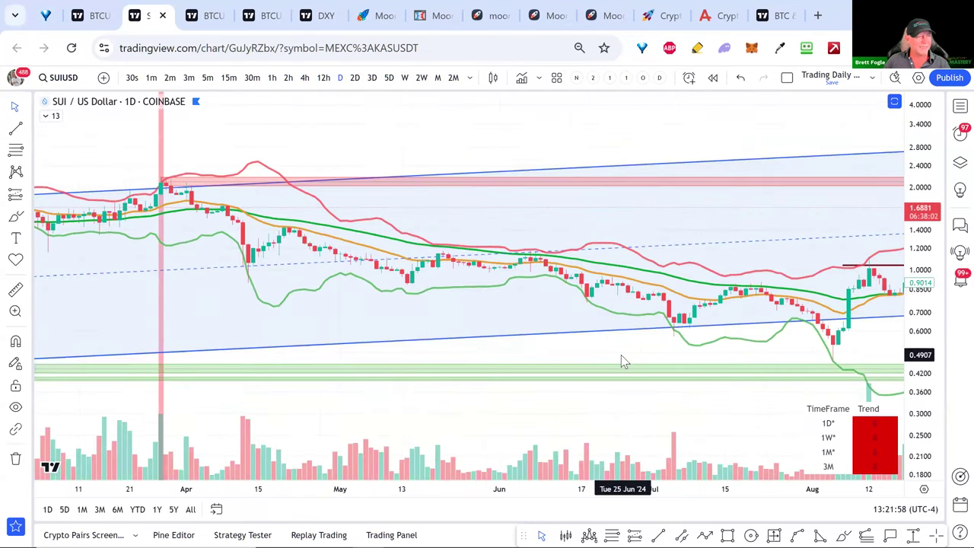
{"action": "scroll", "coordinate": [621, 362], "scroll_direction": "down", "scroll_amount": 2}
{"action": "left_click_drag", "start_coordinate": [460, 156], "coordinate": [614, 190]}
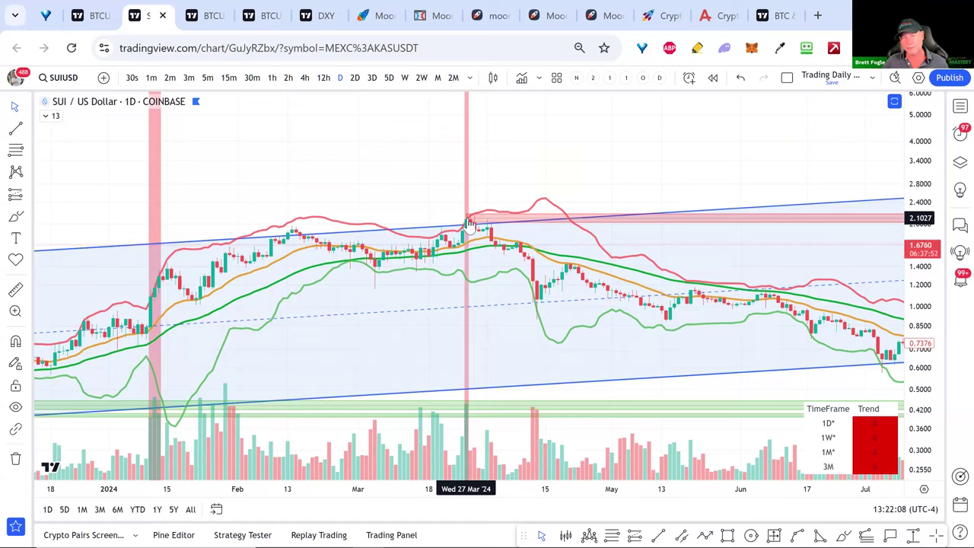
{"action": "left_click_drag", "start_coordinate": [467, 222], "coordinate": [430, 143]}
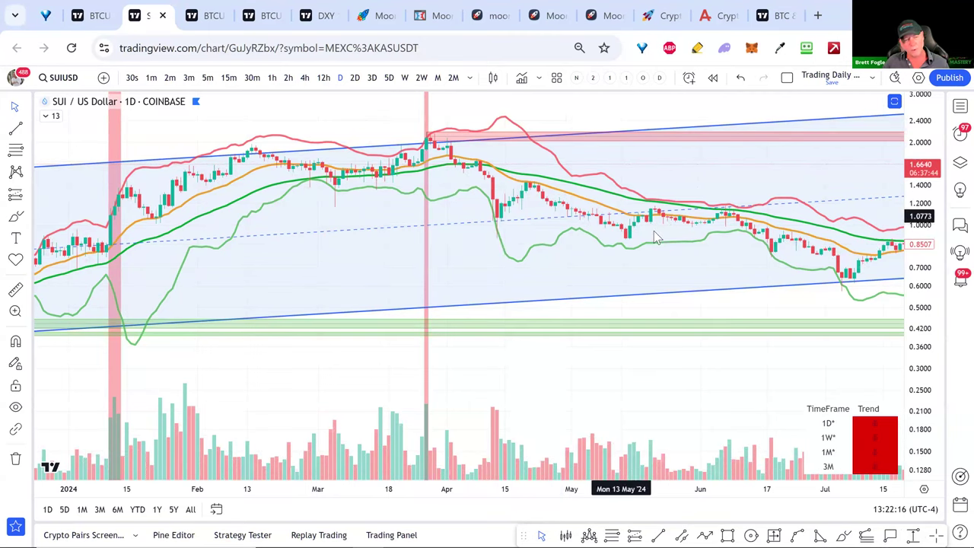
{"action": "left_click_drag", "start_coordinate": [761, 305], "coordinate": [148, 400]}
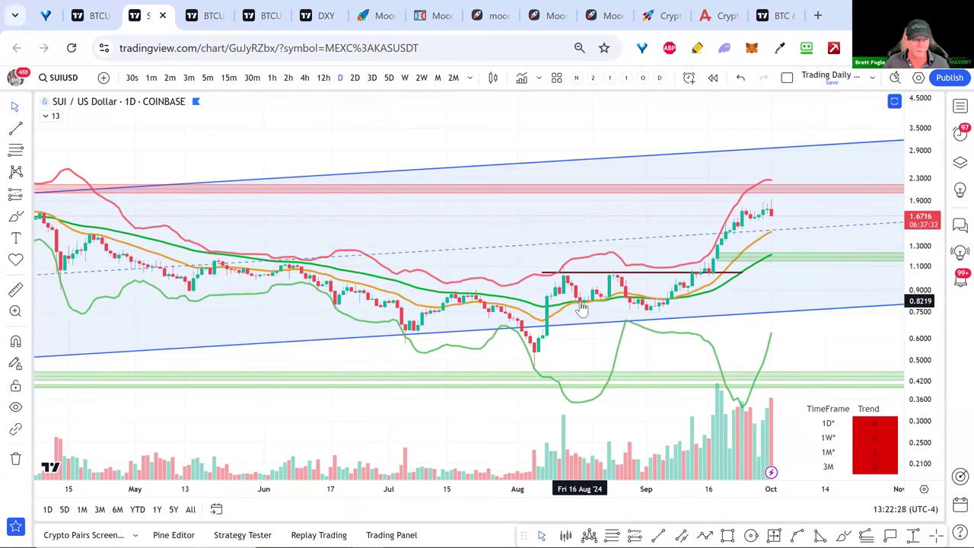
{"action": "scroll", "coordinate": [582, 305], "scroll_direction": "down", "scroll_amount": 2}
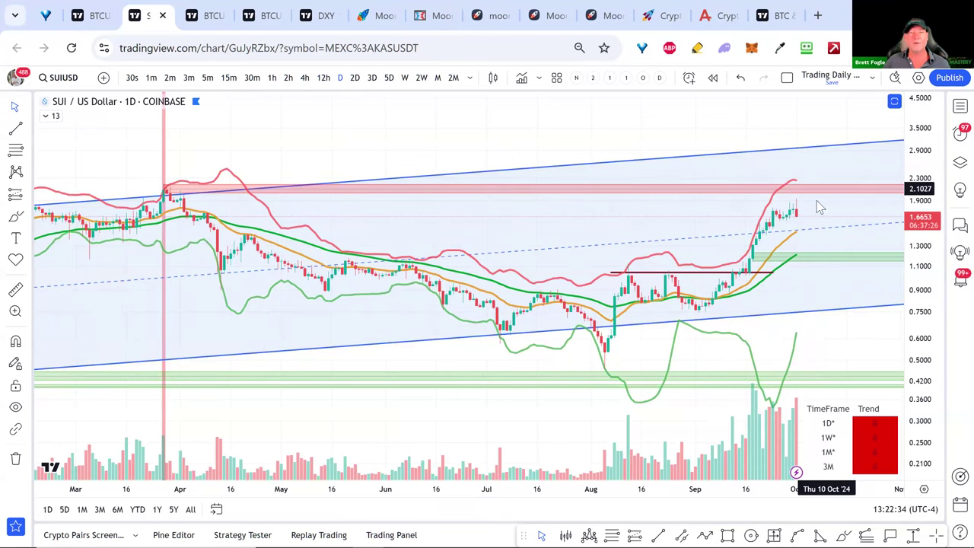
{"action": "scroll", "coordinate": [702, 247], "scroll_direction": "up", "scroll_amount": 2}
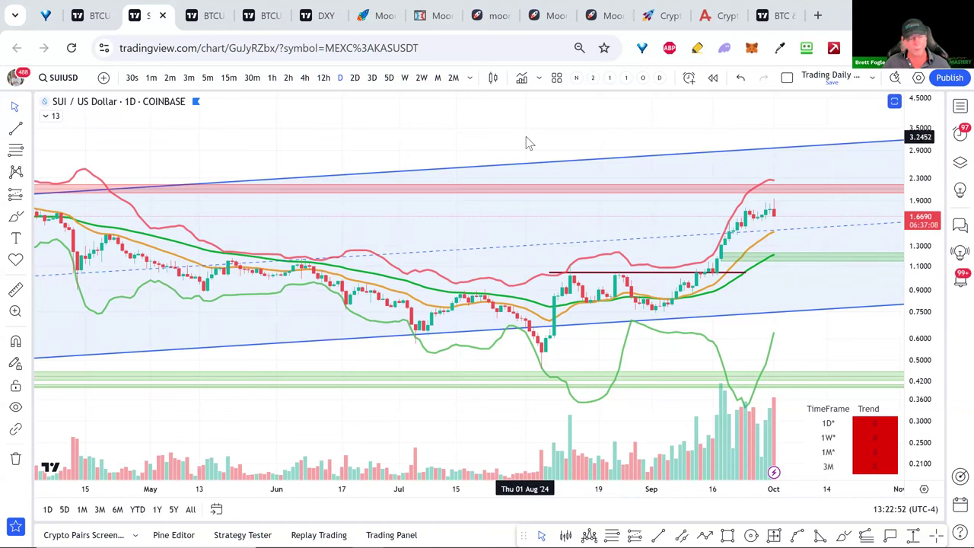
Step: Close the Cycle Calendar image and read the Trading Success Checklist PDF's page 1 Long 'Bullish' Trades items down to the score field
{"action": "key", "text": "alt+Tab"}
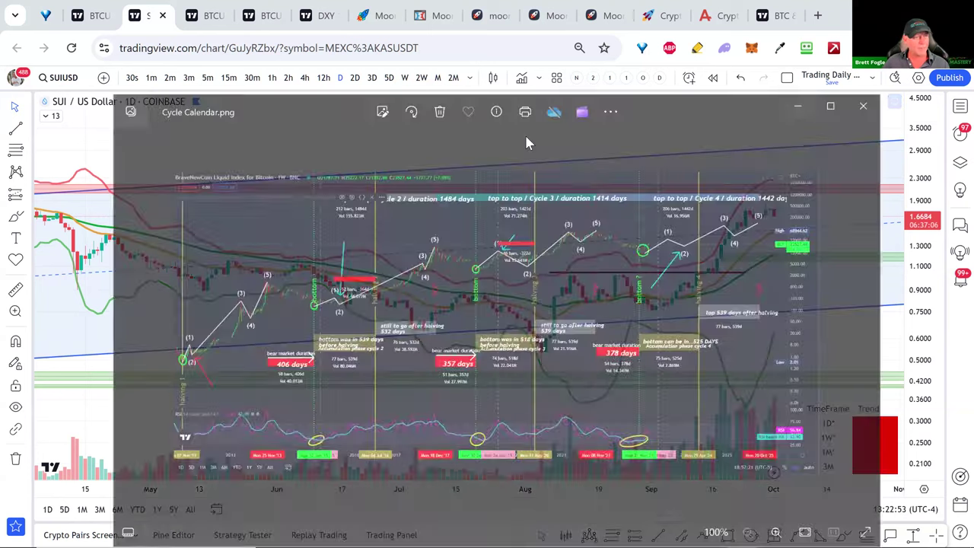
{"action": "left_click", "coordinate": [865, 73]}
{"action": "key", "text": "alt+Tab"}
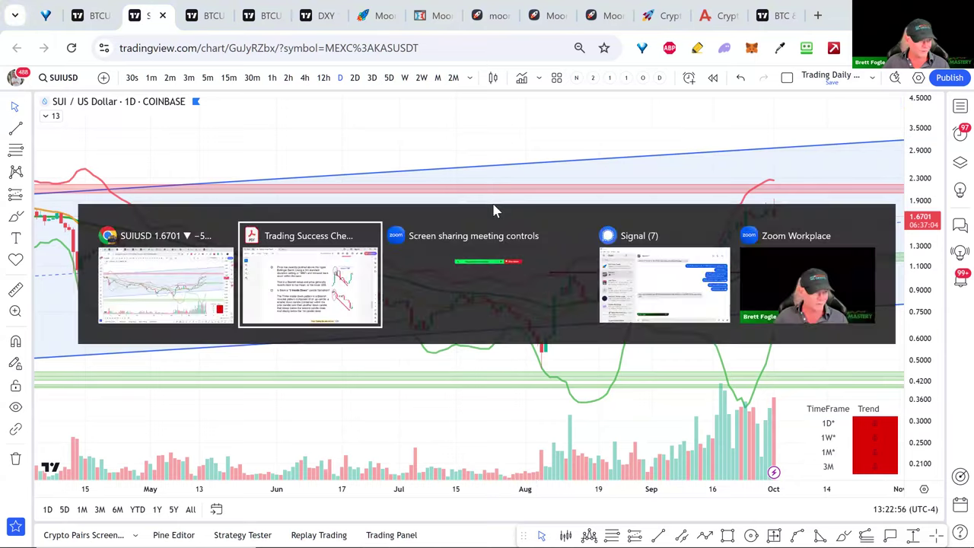
{"action": "scroll", "coordinate": [874, 352], "scroll_direction": "up", "scroll_amount": 5}
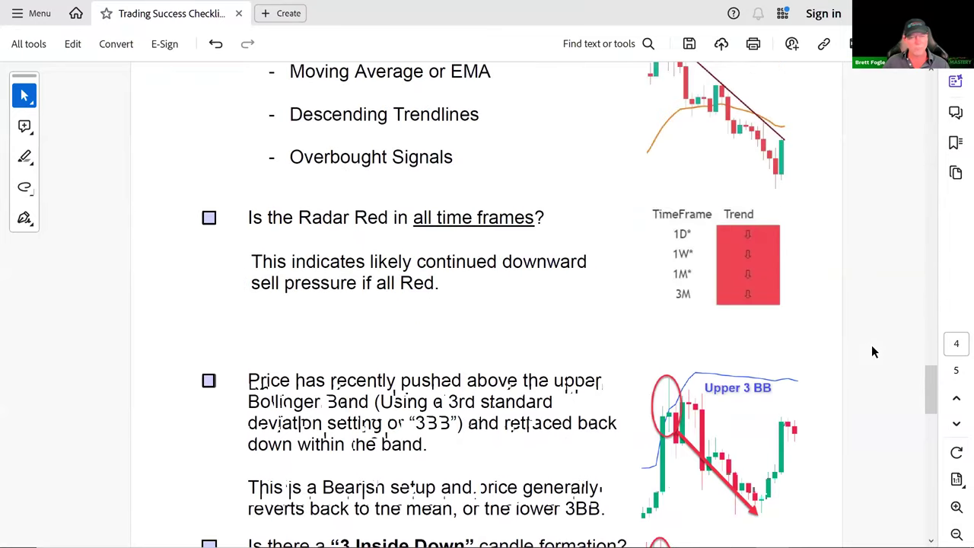
{"action": "scroll", "coordinate": [938, 348], "scroll_direction": "up", "scroll_amount": 15}
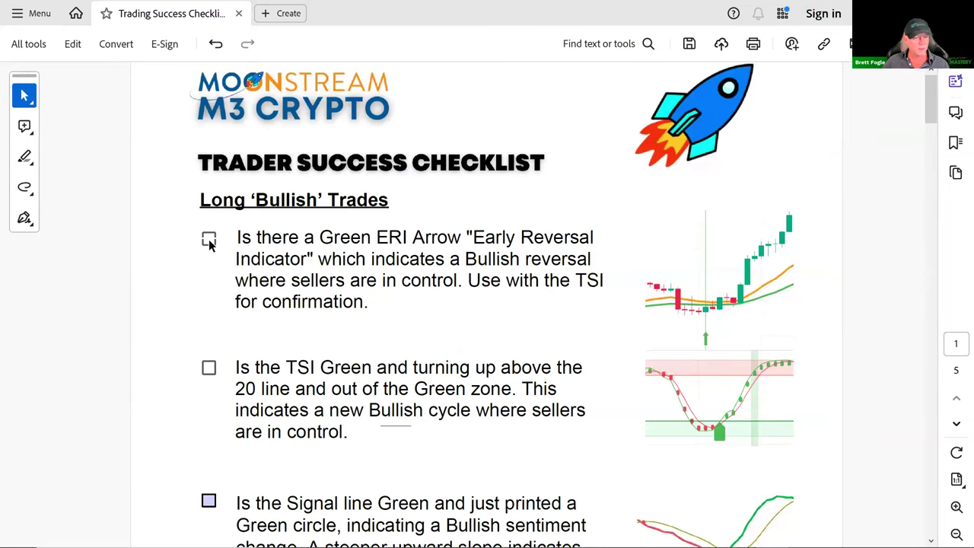
{"action": "scroll", "coordinate": [209, 242], "scroll_direction": "down", "scroll_amount": 5}
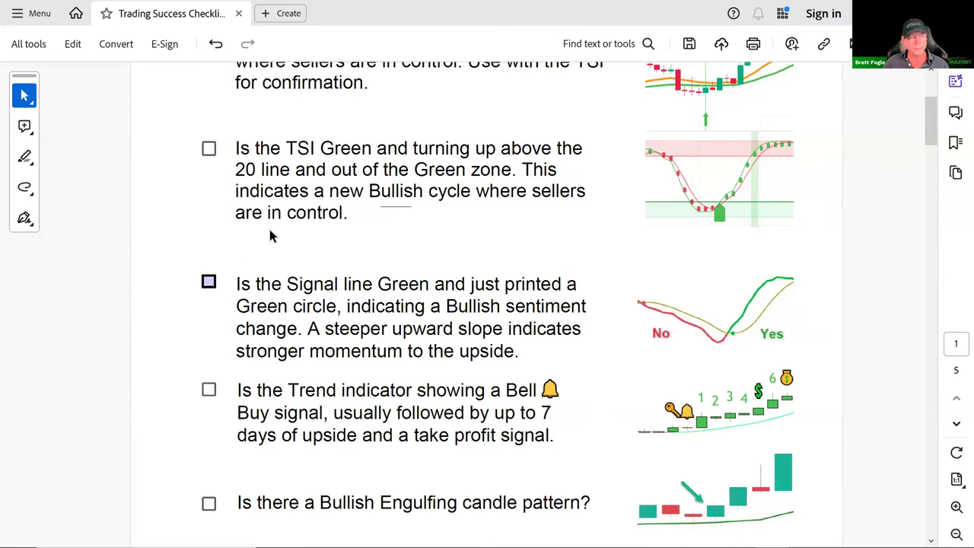
{"action": "scroll", "coordinate": [330, 243], "scroll_direction": "down", "scroll_amount": 7}
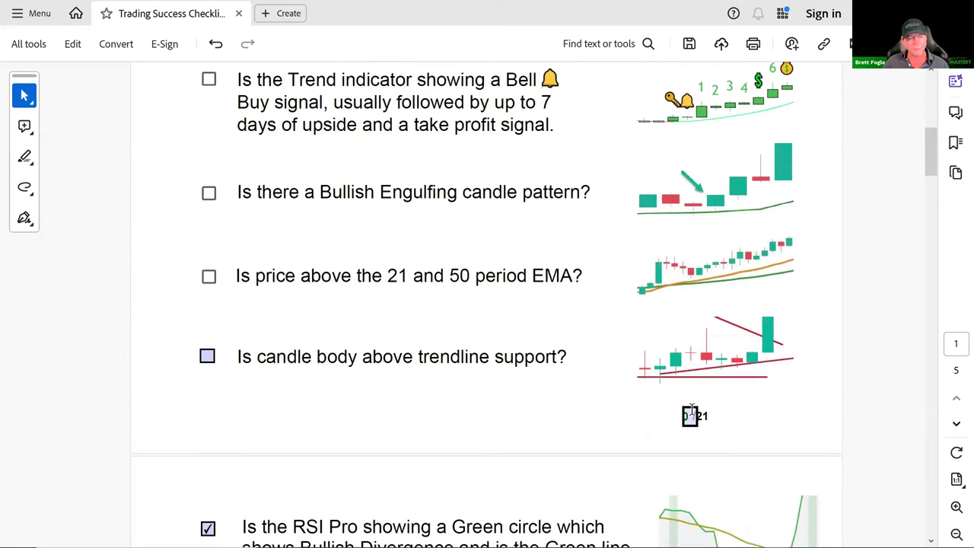
{"action": "left_click", "coordinate": [687, 414]}
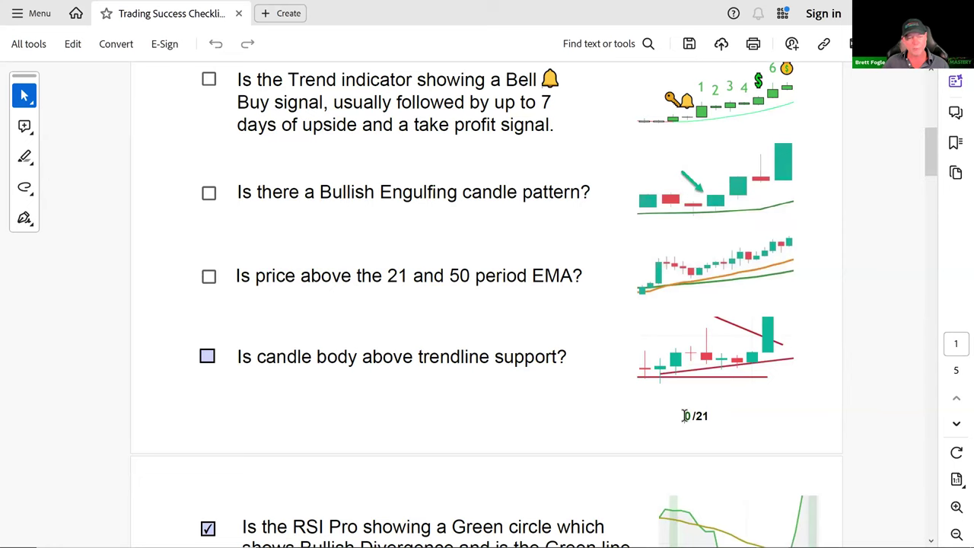
{"action": "left_click_drag", "start_coordinate": [689, 417], "coordinate": [681, 415]}
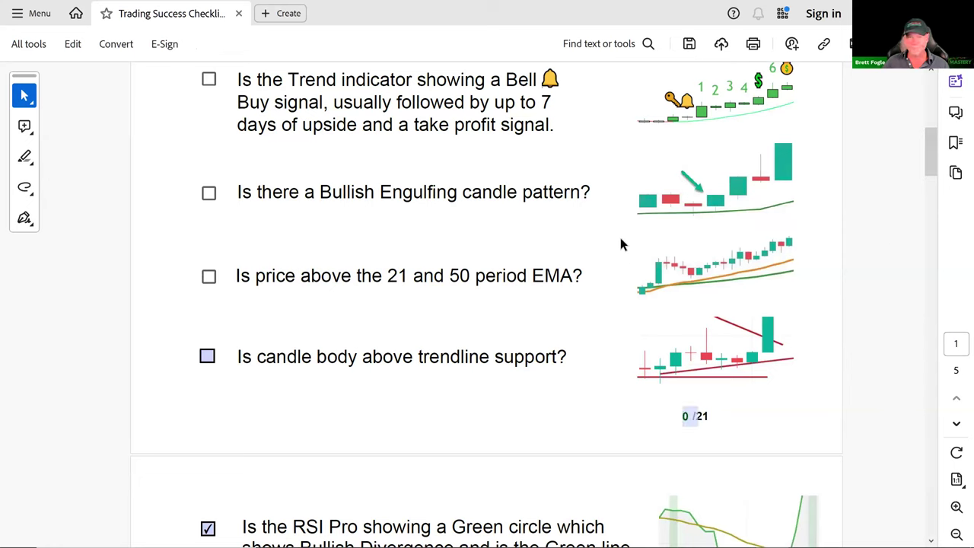
Step: Return to the SUI chart, add the invite-only Stochastic Oscillator below the price pane and remove its pane again
{"action": "key", "text": "alt+Tab"}
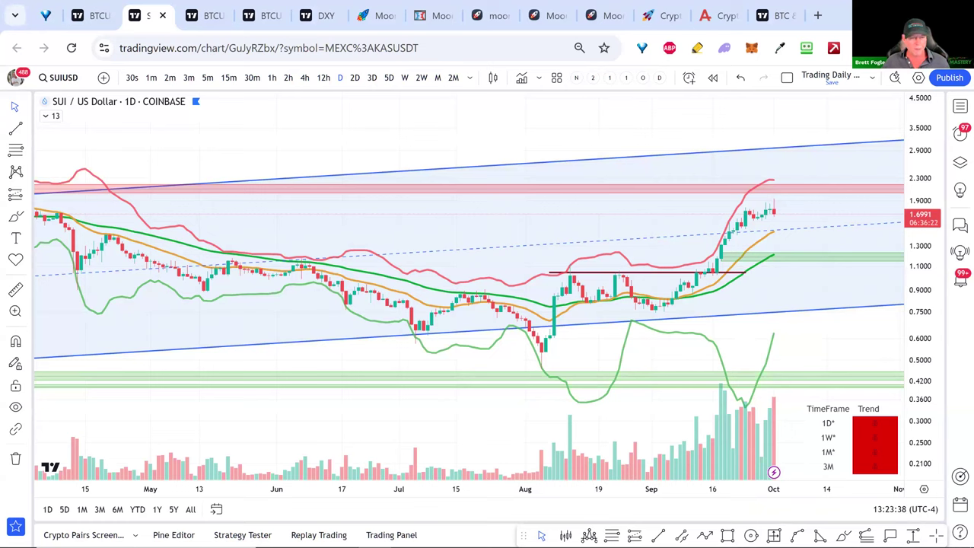
{"action": "left_click_drag", "start_coordinate": [629, 384], "coordinate": [633, 334]}
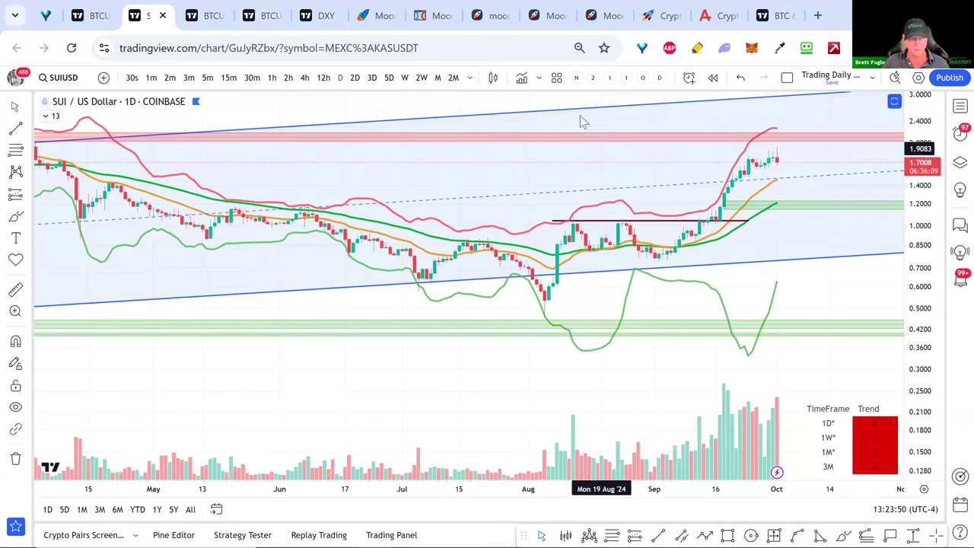
{"action": "left_click", "coordinate": [521, 78]}
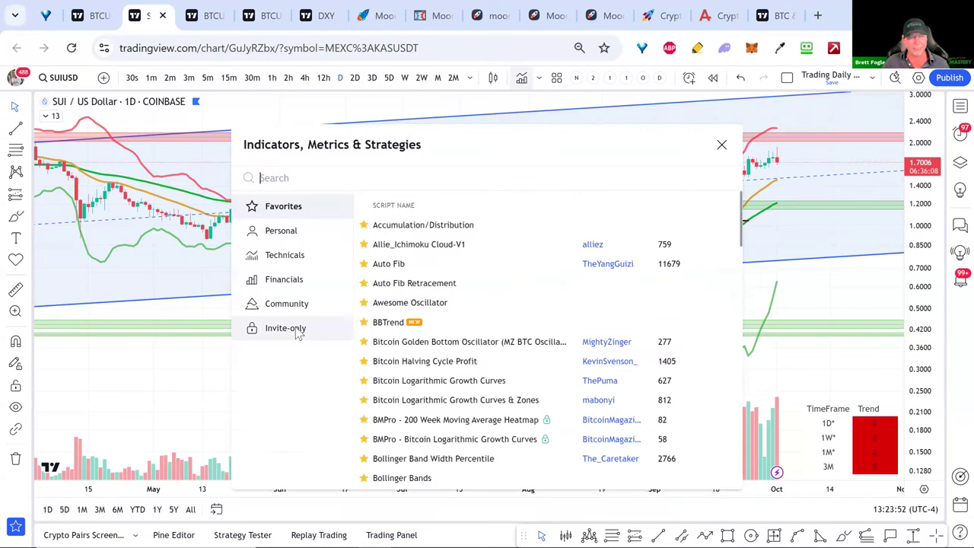
{"action": "left_click", "coordinate": [311, 330]}
{"action": "scroll", "coordinate": [431, 341], "scroll_direction": "down", "scroll_amount": 3}
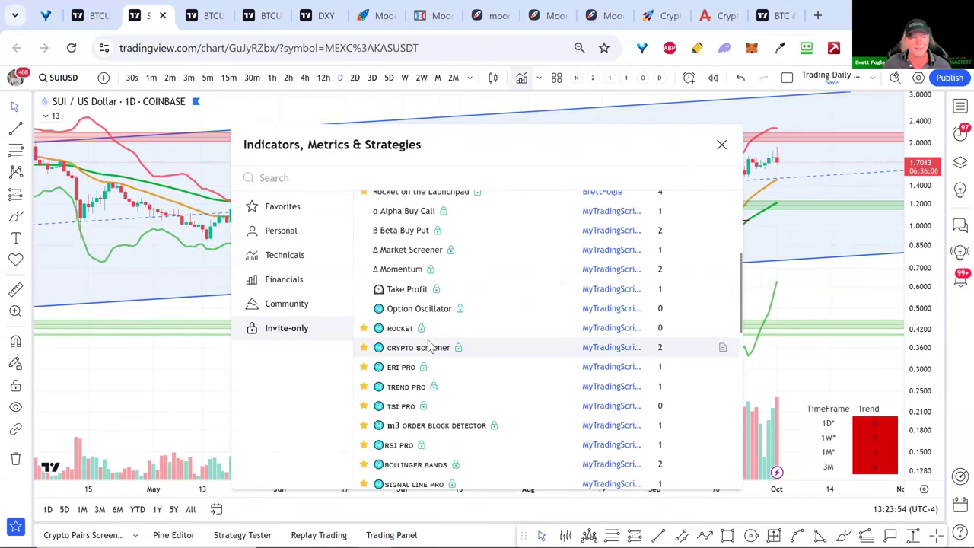
{"action": "scroll", "coordinate": [431, 347], "scroll_direction": "down", "scroll_amount": 2}
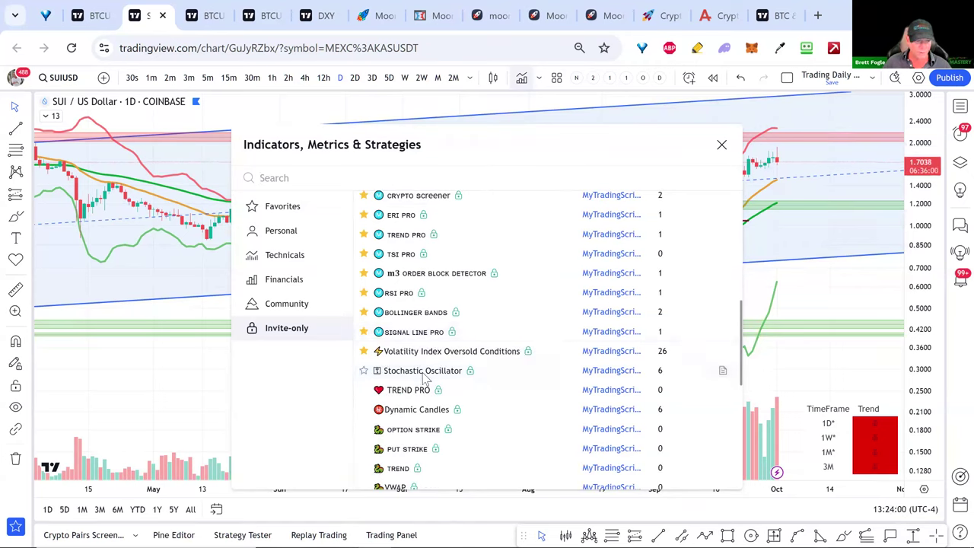
{"action": "left_click", "coordinate": [424, 376]}
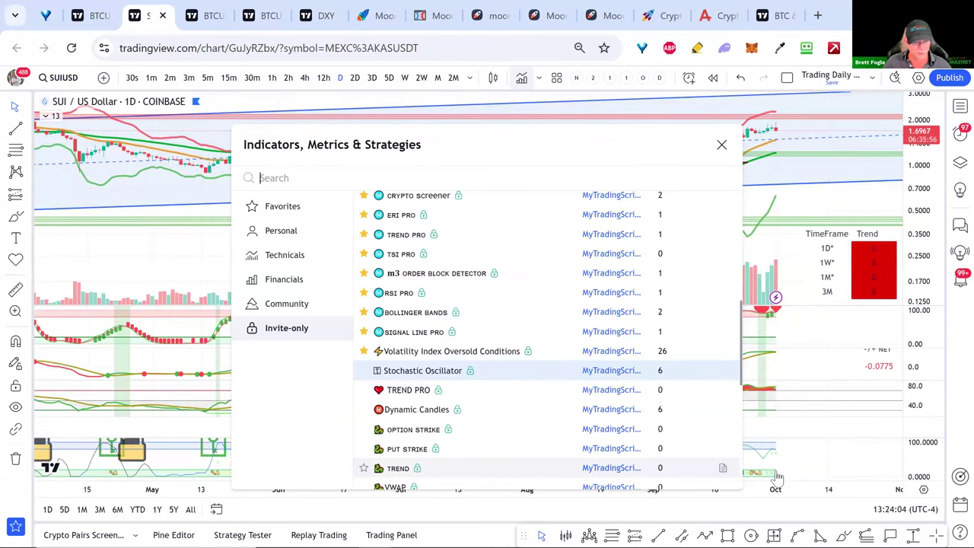
{"action": "left_click", "coordinate": [860, 449]}
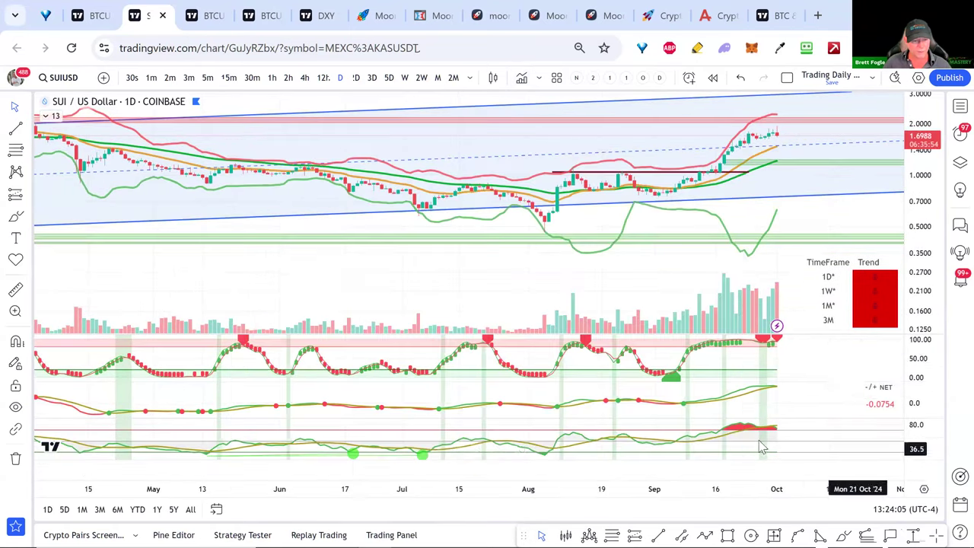
Step: Add the invite-only TSI.1 Stochastic indicator to the daily SUI chart and close the indicator library
{"action": "left_click", "coordinate": [522, 77]}
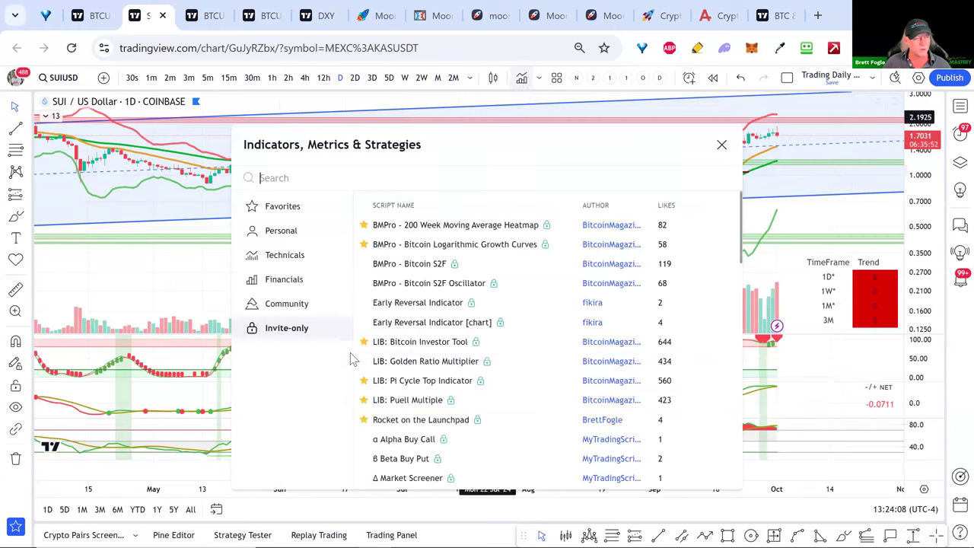
{"action": "scroll", "coordinate": [378, 401], "scroll_direction": "down", "scroll_amount": 8}
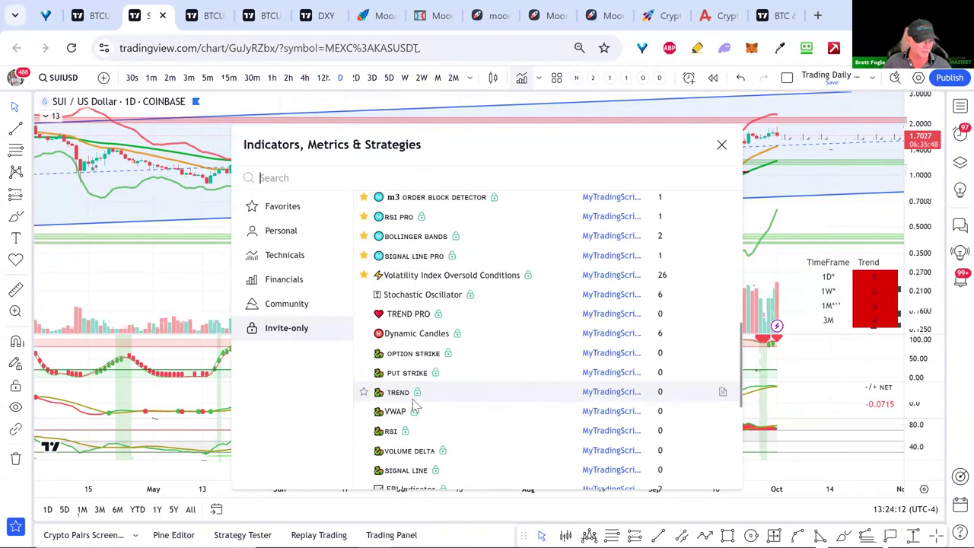
{"action": "scroll", "coordinate": [415, 405], "scroll_direction": "down", "scroll_amount": 3}
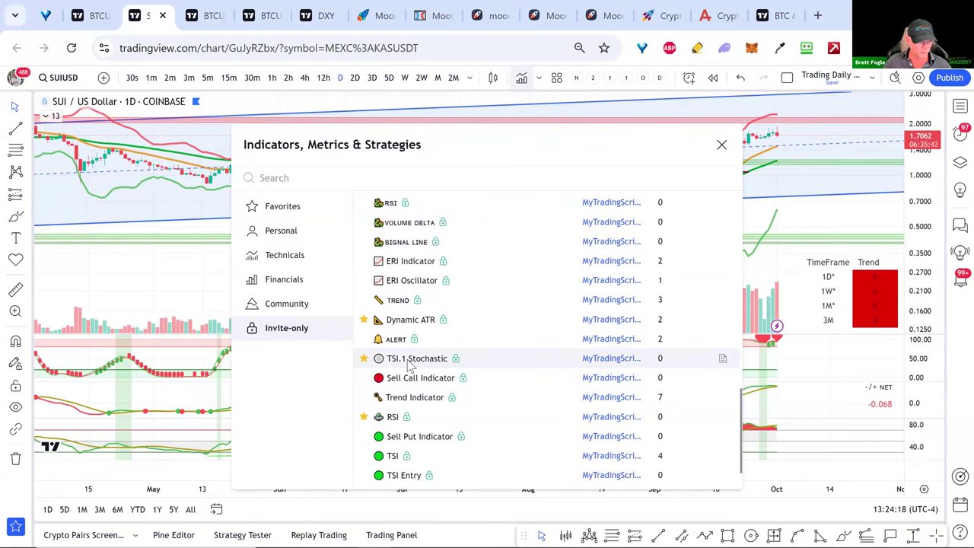
{"action": "left_click", "coordinate": [409, 364]}
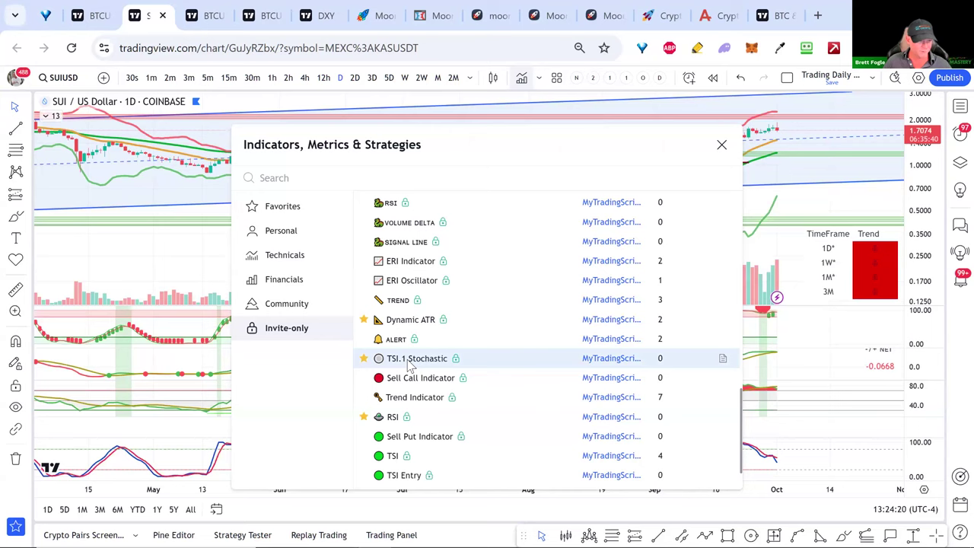
{"action": "left_click", "coordinate": [720, 144]}
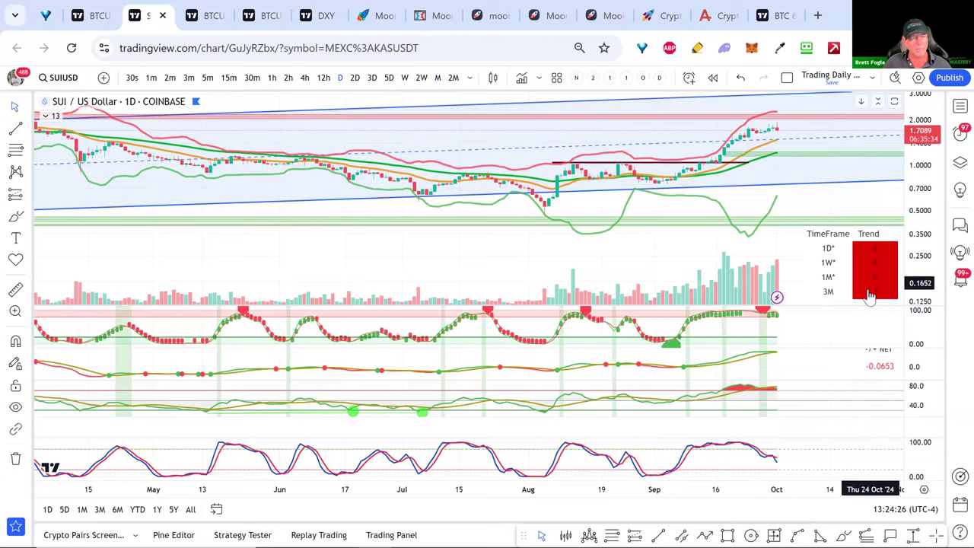
Step: Examine SUI's daily TSI.1 Stochastic and price around August 2024 in maximized panes, and restore the multi-pane view
{"action": "double_click", "coordinate": [790, 467]}
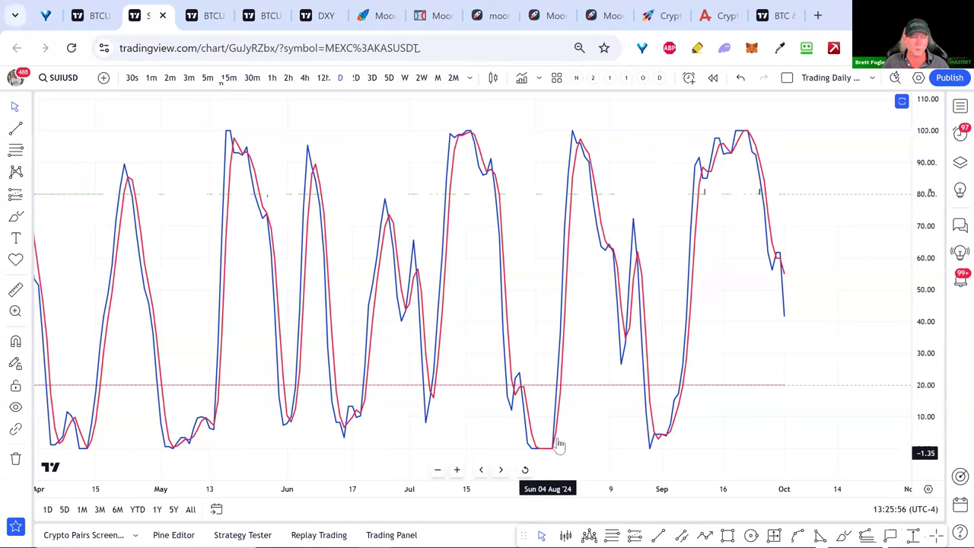
{"action": "double_click", "coordinate": [576, 128]}
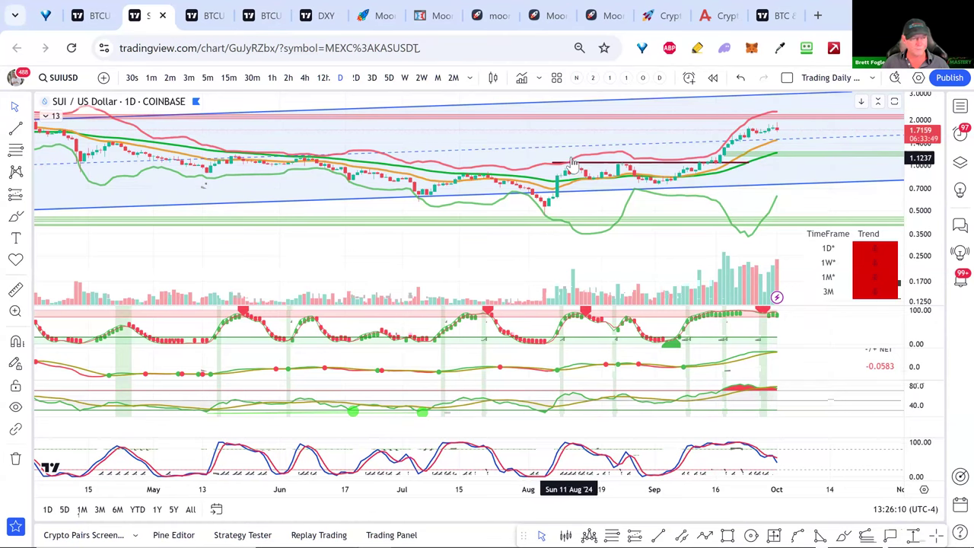
{"action": "double_click", "coordinate": [578, 201]}
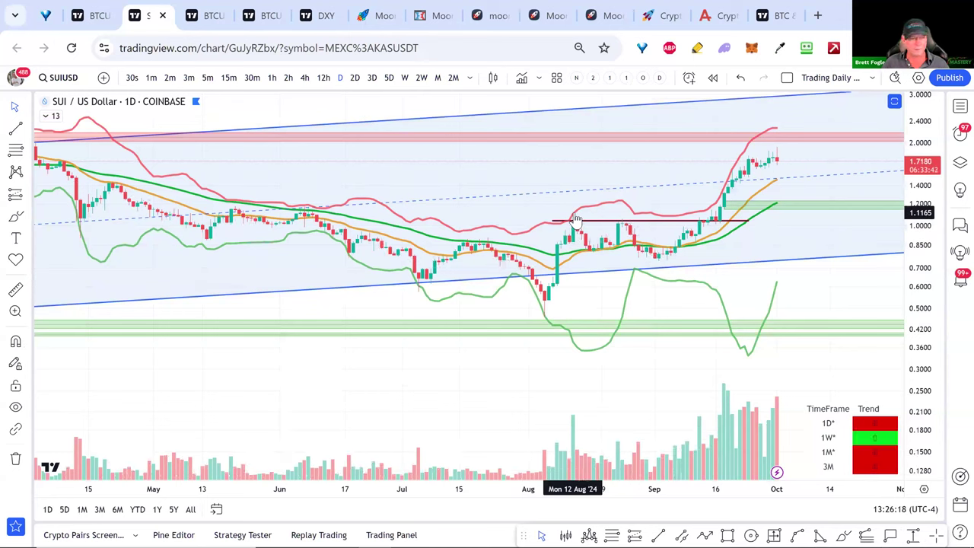
{"action": "double_click", "coordinate": [572, 301]}
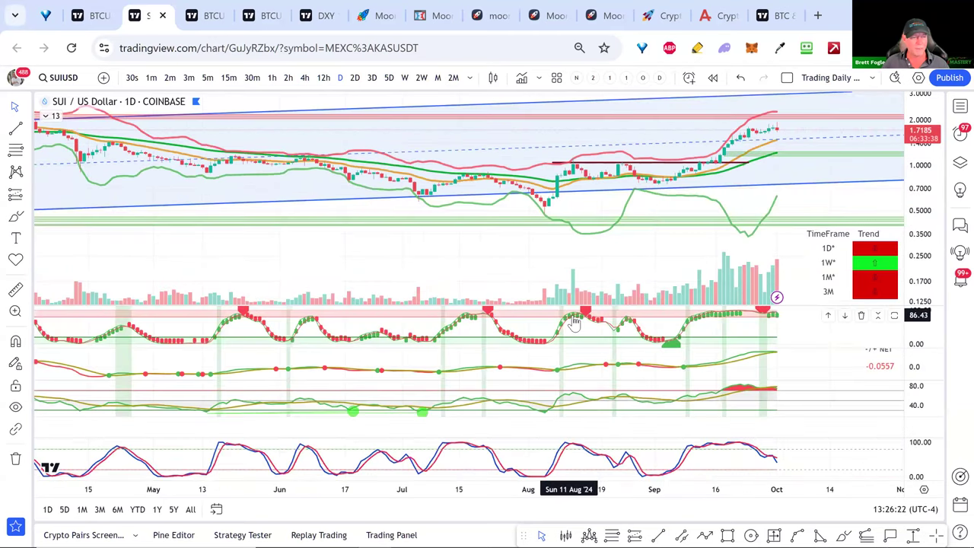
Step: Collapse the three oscillator panes between SUI's price pane and the TSI.1 Stochastic pane
{"action": "left_click", "coordinate": [877, 315]}
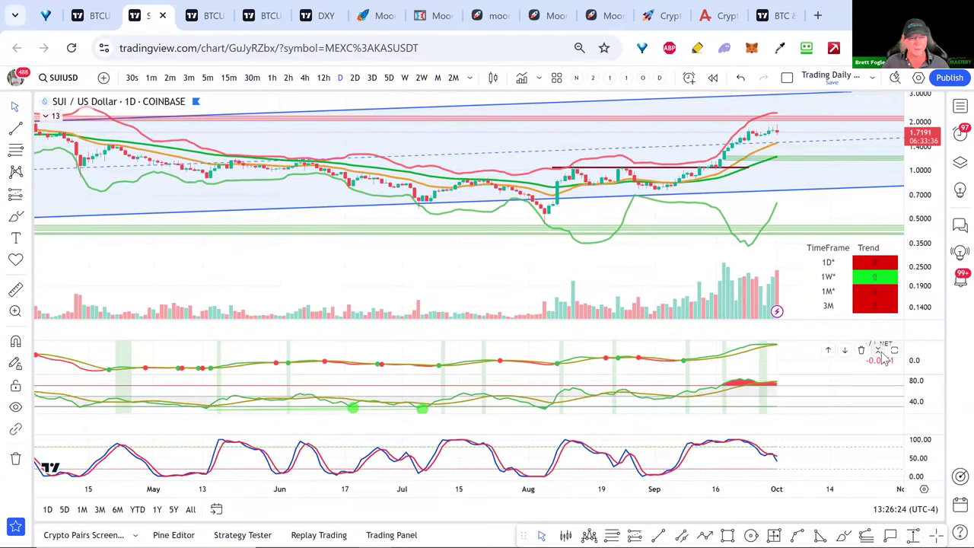
{"action": "left_click", "coordinate": [878, 350]}
{"action": "left_click", "coordinate": [877, 376]}
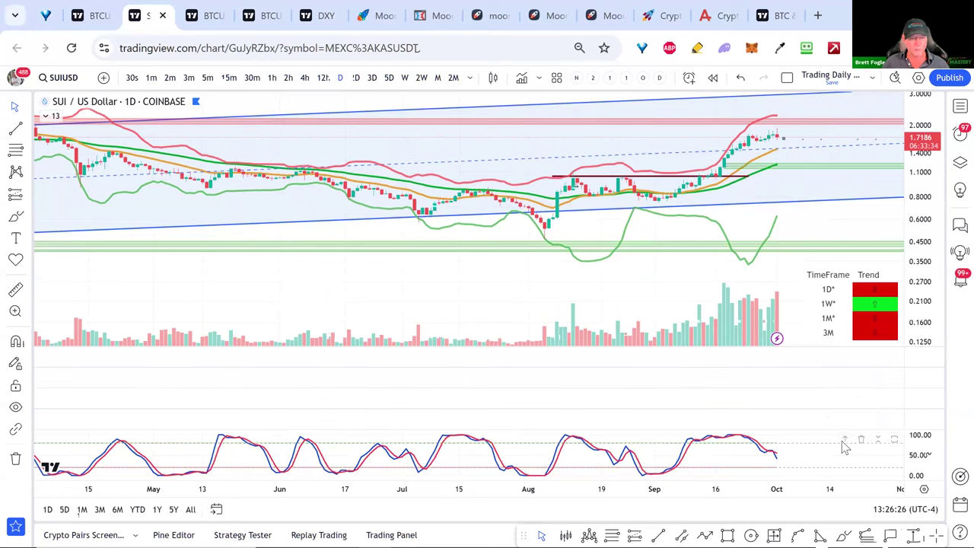
Step: Move the TSI.1 Stochastic pane up directly beneath the SUI price pane and make it taller
{"action": "left_click", "coordinate": [844, 440]}
{"action": "left_click", "coordinate": [829, 419]}
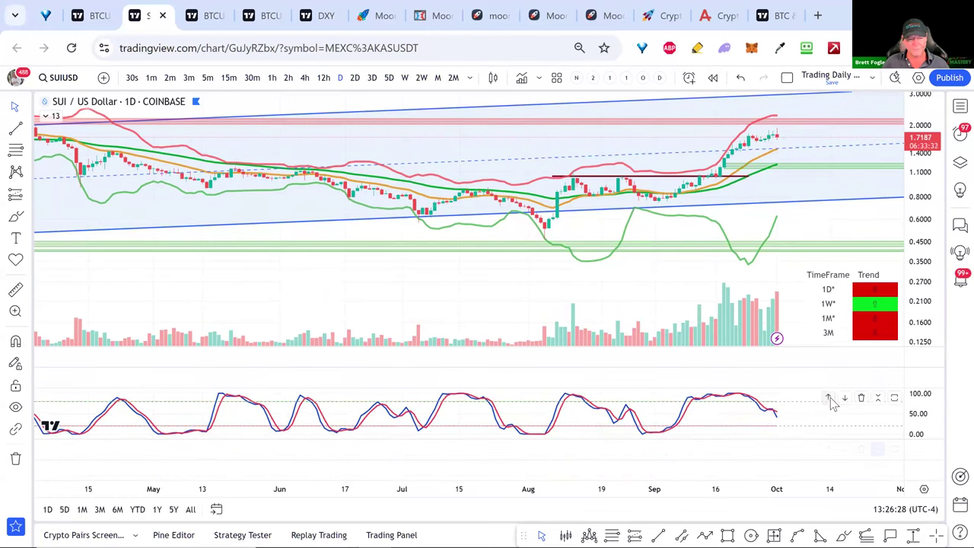
{"action": "left_click", "coordinate": [829, 397]}
{"action": "left_click", "coordinate": [829, 378]}
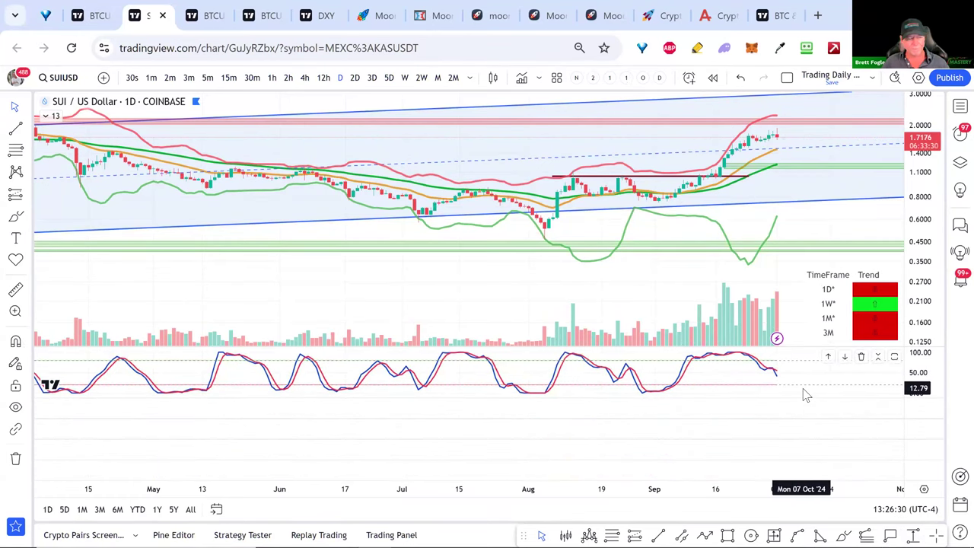
{"action": "scroll", "coordinate": [799, 372], "scroll_direction": "up", "scroll_amount": 2}
{"action": "left_click_drag", "start_coordinate": [776, 347], "coordinate": [778, 306]}
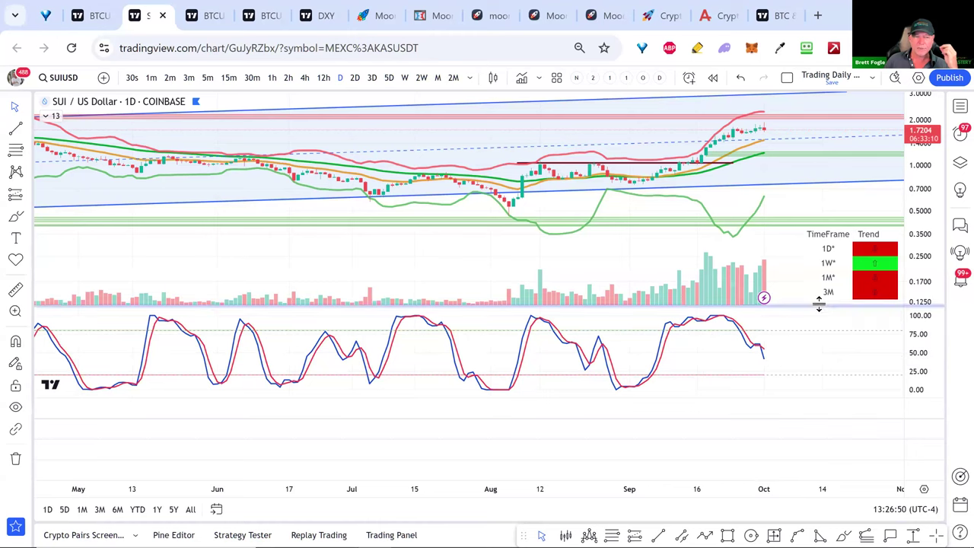
Step: Switch SUI to the weekly timeframe and examine the stochastic and the latest price candles in maximized panes
{"action": "left_click", "coordinate": [404, 78]}
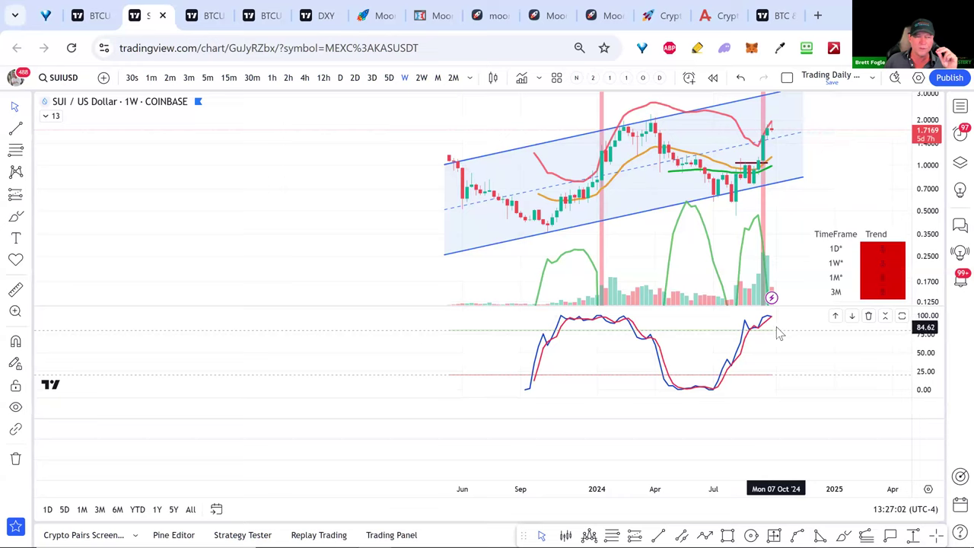
{"action": "double_click", "coordinate": [776, 330]}
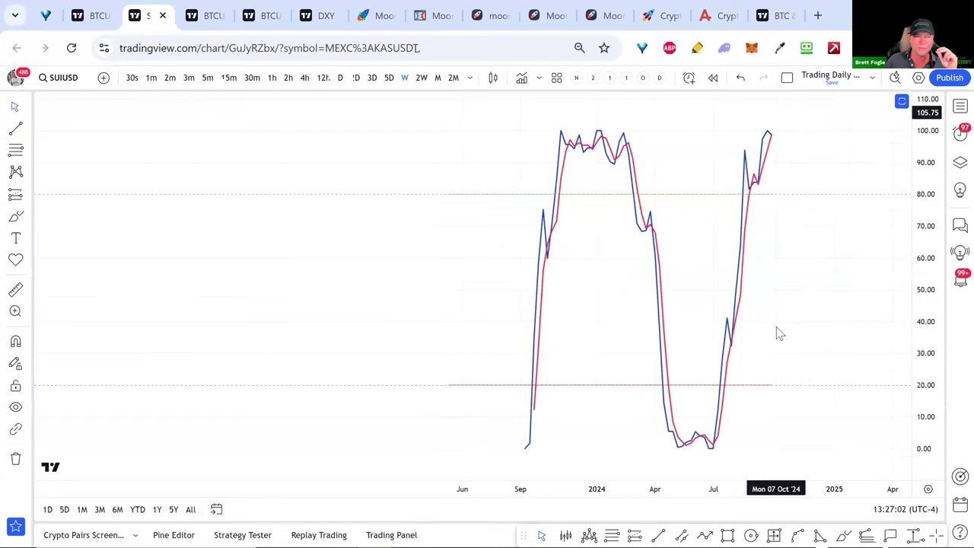
{"action": "double_click", "coordinate": [782, 151]}
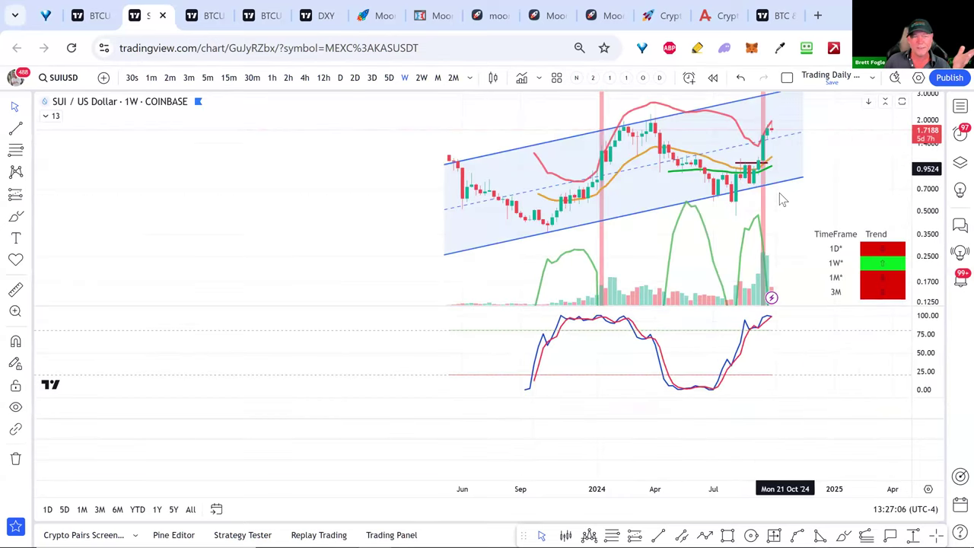
{"action": "left_click_drag", "start_coordinate": [785, 210], "coordinate": [819, 237]}
{"action": "scroll", "coordinate": [820, 238], "scroll_direction": "up", "scroll_amount": 1}
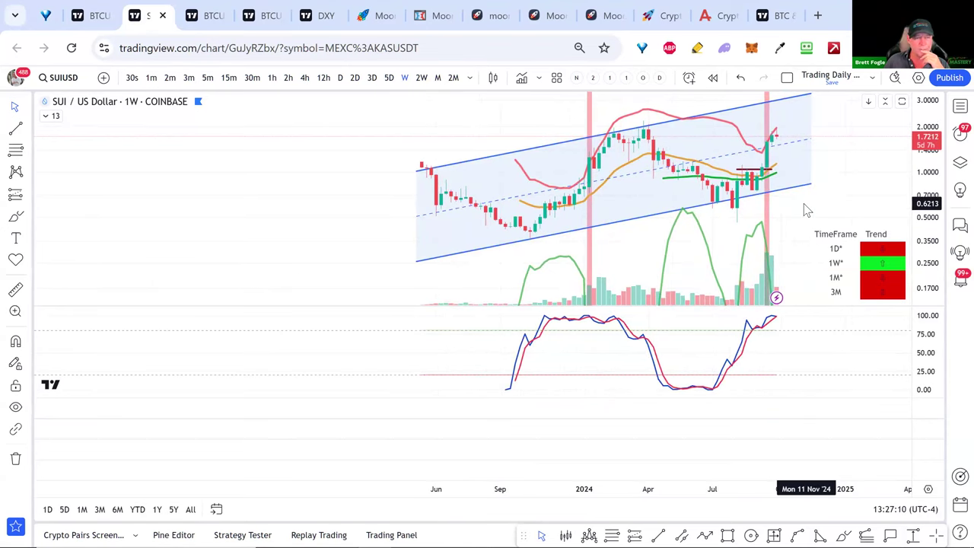
{"action": "double_click", "coordinate": [803, 203]}
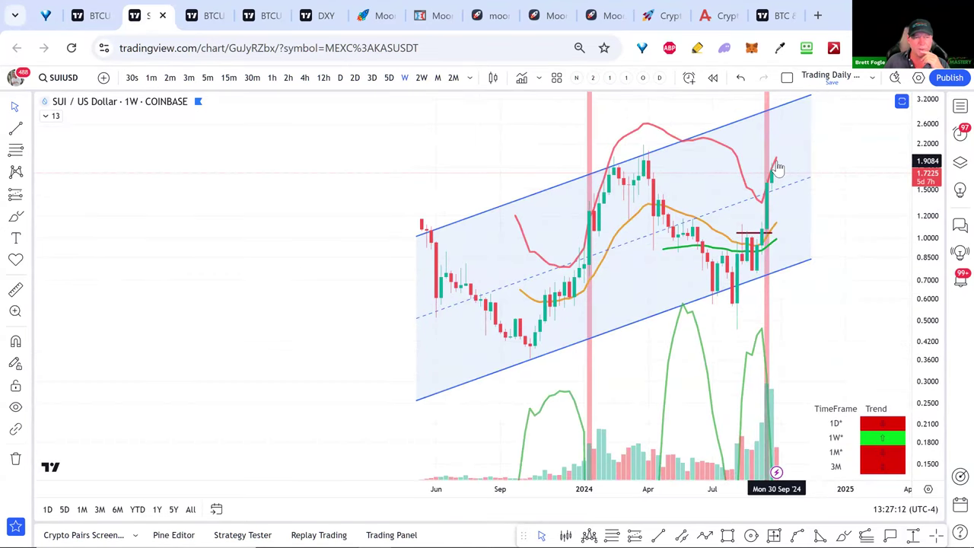
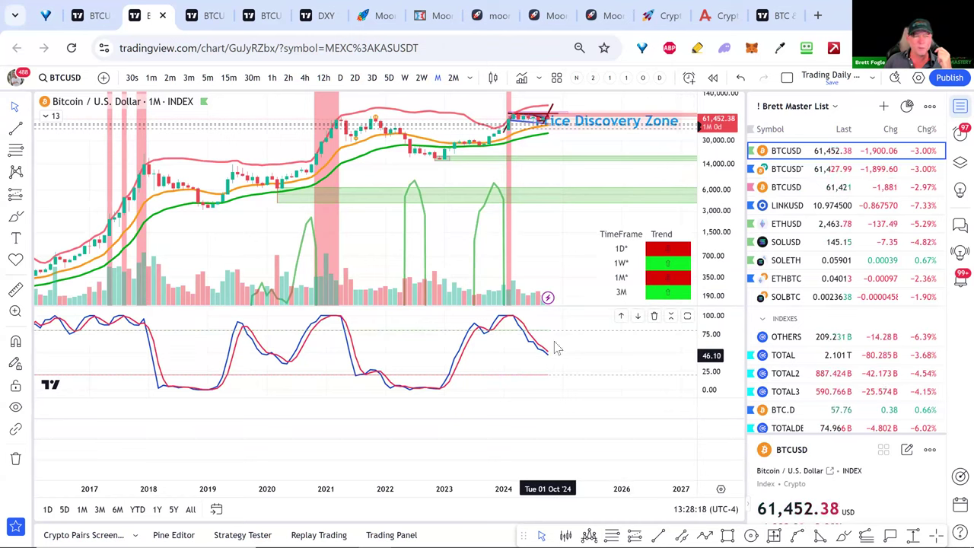
Step: Switch the Bitcoin chart to the weekly timeframe and rescale it to compare 2023–2024 price action with the stochastic
{"action": "left_click", "coordinate": [404, 78]}
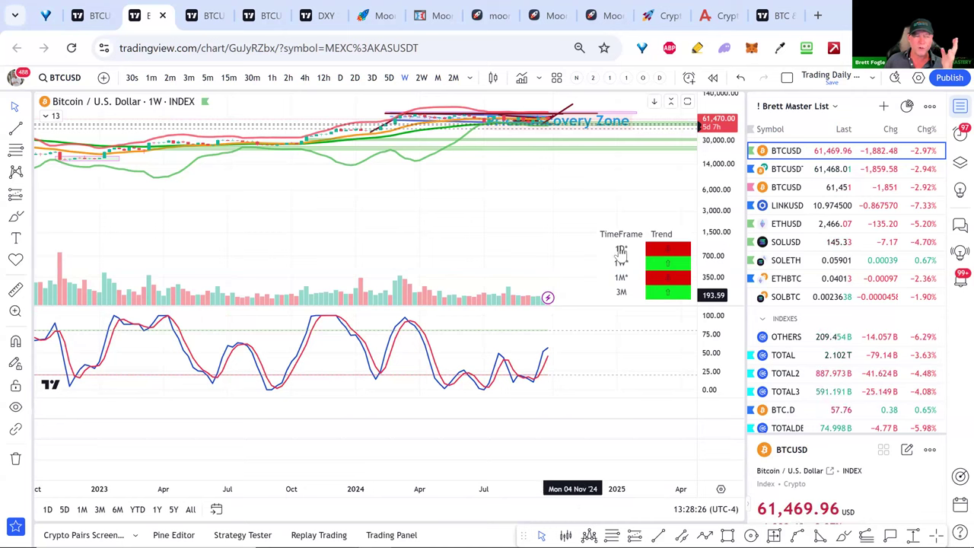
{"action": "double_click", "coordinate": [581, 248]}
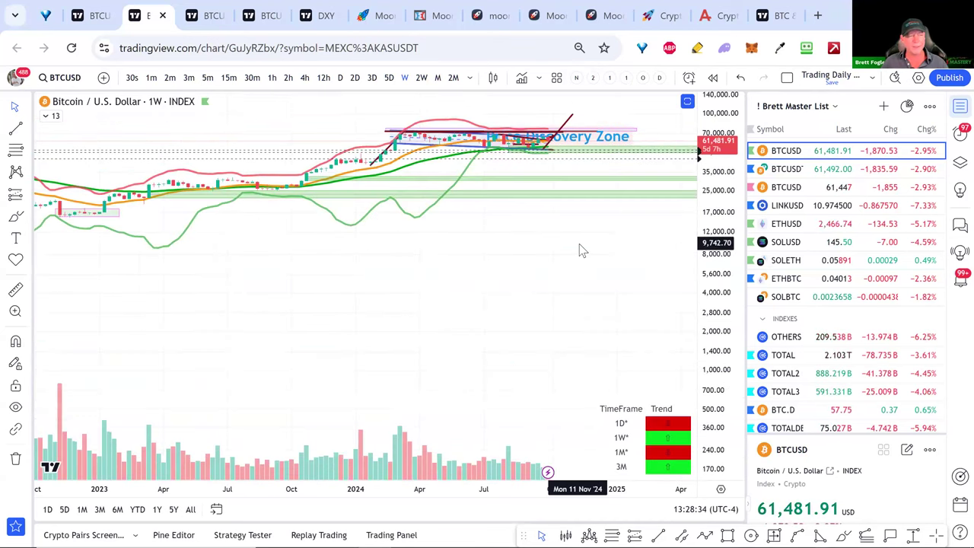
{"action": "scroll", "coordinate": [581, 308], "scroll_direction": "down", "scroll_amount": 4}
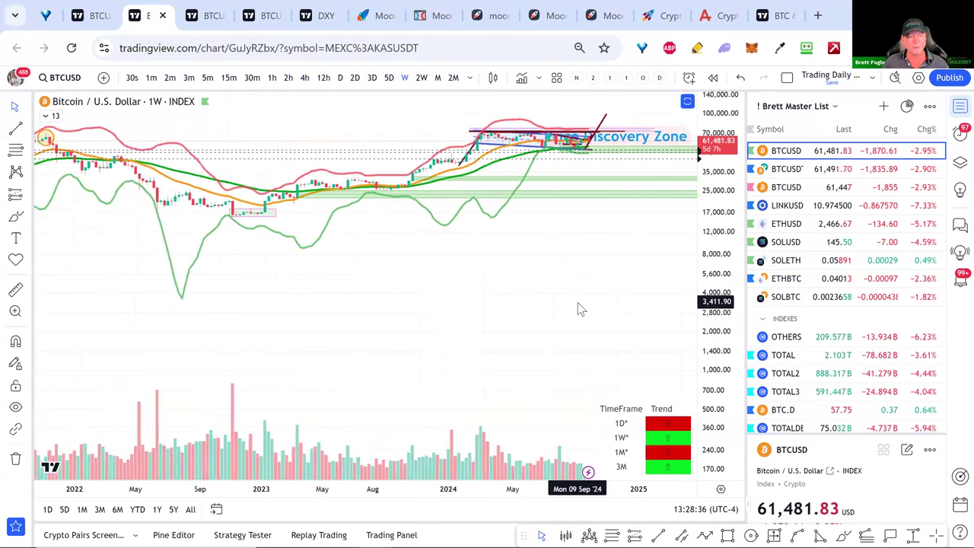
{"action": "scroll", "coordinate": [580, 308], "scroll_direction": "up", "scroll_amount": 3}
{"action": "left_click_drag", "start_coordinate": [651, 263], "coordinate": [716, 251]}
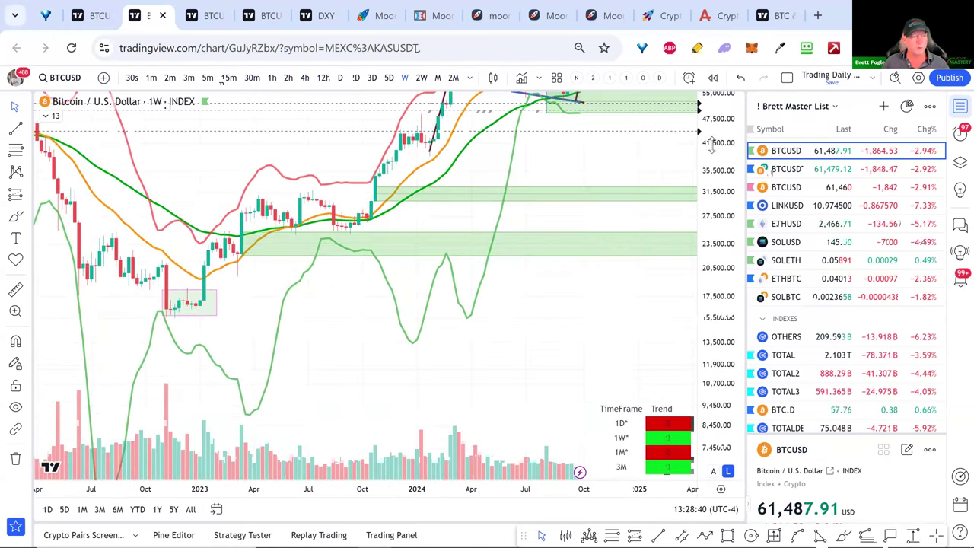
{"action": "scroll", "coordinate": [641, 294], "scroll_direction": "up", "scroll_amount": 3}
{"action": "left_click_drag", "start_coordinate": [641, 311], "coordinate": [640, 381]}
{"action": "scroll", "coordinate": [640, 380], "scroll_direction": "up", "scroll_amount": 3}
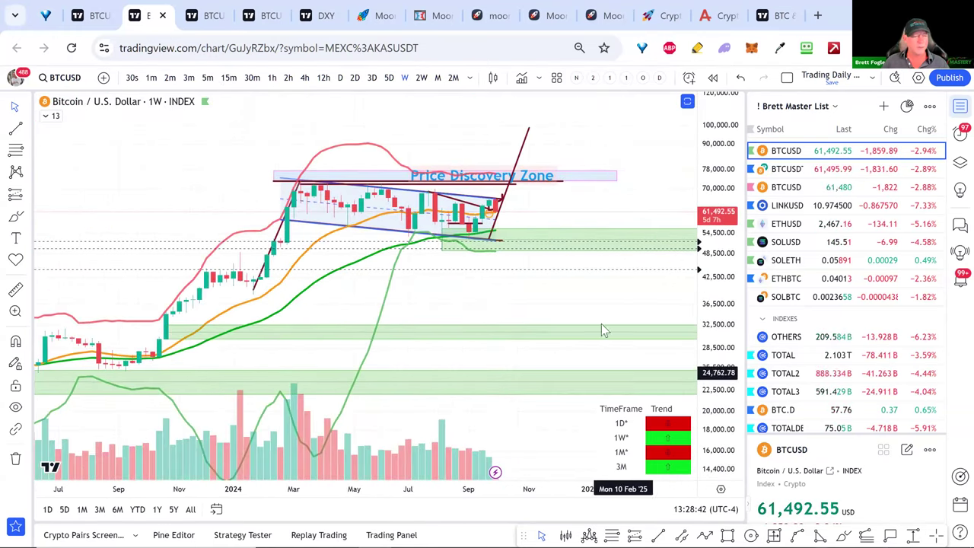
{"action": "double_click", "coordinate": [601, 296]}
{"action": "left_click_drag", "start_coordinate": [413, 355], "coordinate": [543, 351]}
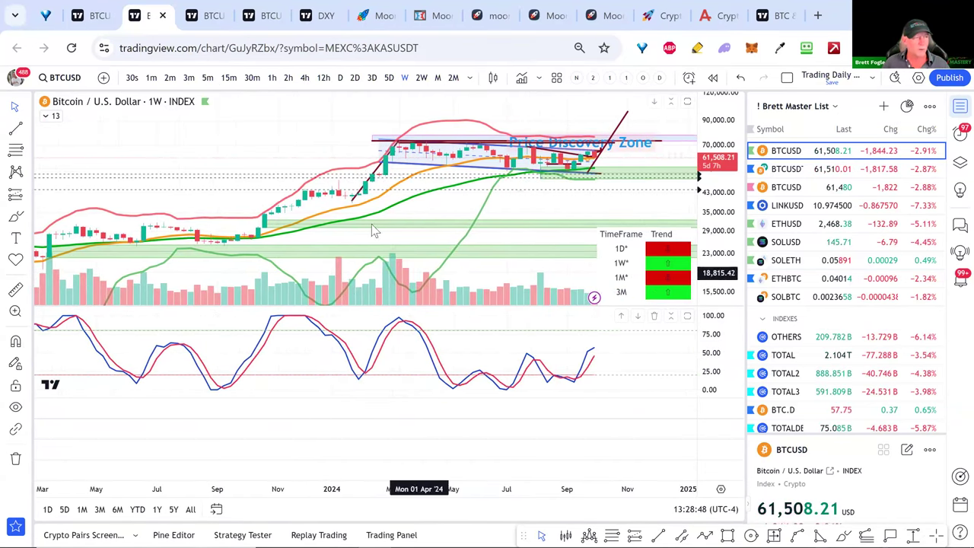
Step: Switch Bitcoin to the daily timeframe, then rescale the stochastic pane and move it below the collapsed panes
{"action": "left_click", "coordinate": [339, 77]}
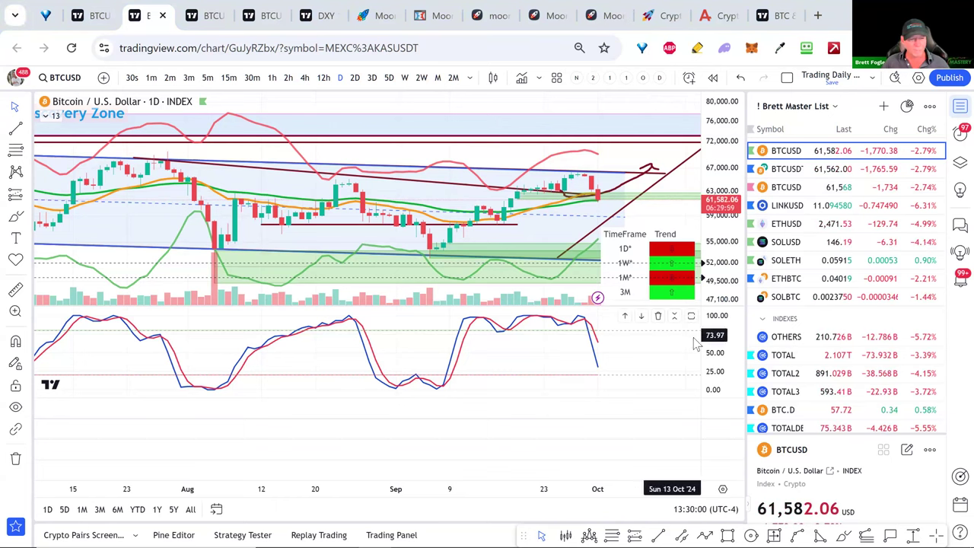
{"action": "left_click_drag", "start_coordinate": [709, 331], "coordinate": [712, 341]}
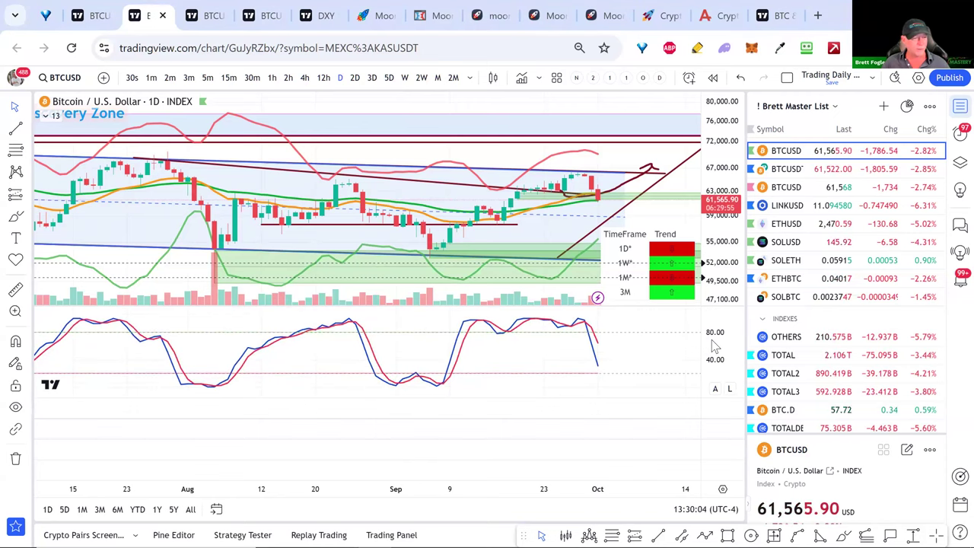
{"action": "left_click_drag", "start_coordinate": [584, 367], "coordinate": [656, 378]}
{"action": "left_click_drag", "start_coordinate": [709, 339], "coordinate": [707, 347]}
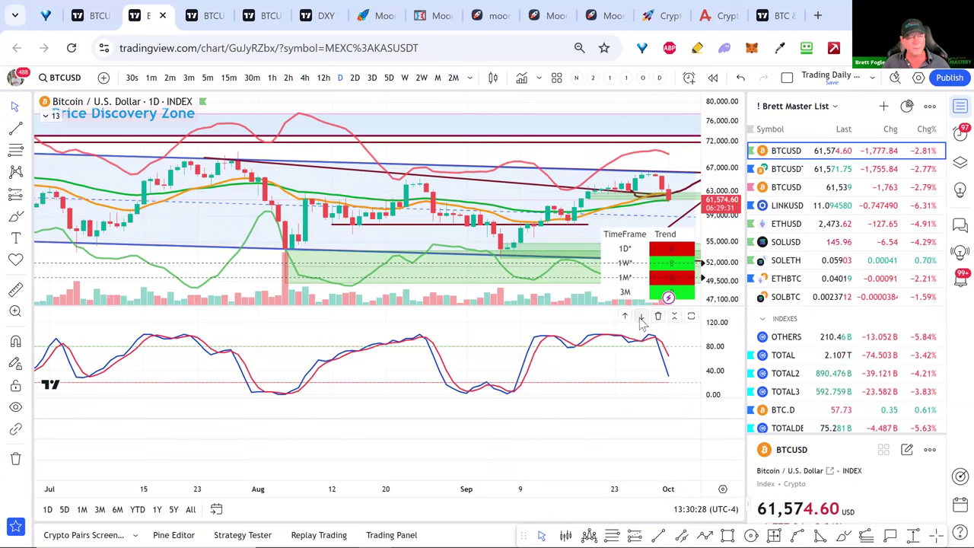
{"action": "left_click_drag", "start_coordinate": [648, 342], "coordinate": [672, 467]}
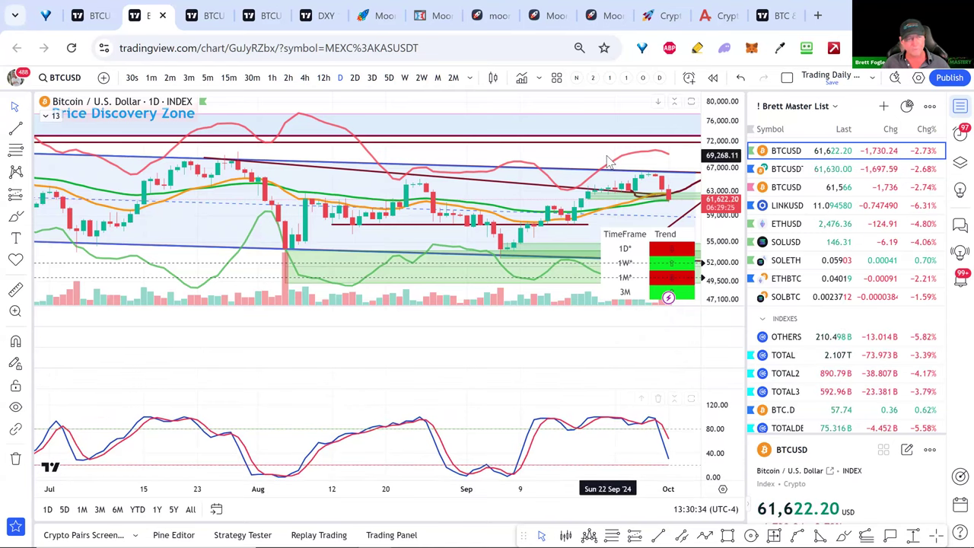
Step: Load the saved chart layout "BTC Path To $155k 2024-2025"
{"action": "left_click", "coordinate": [873, 79]}
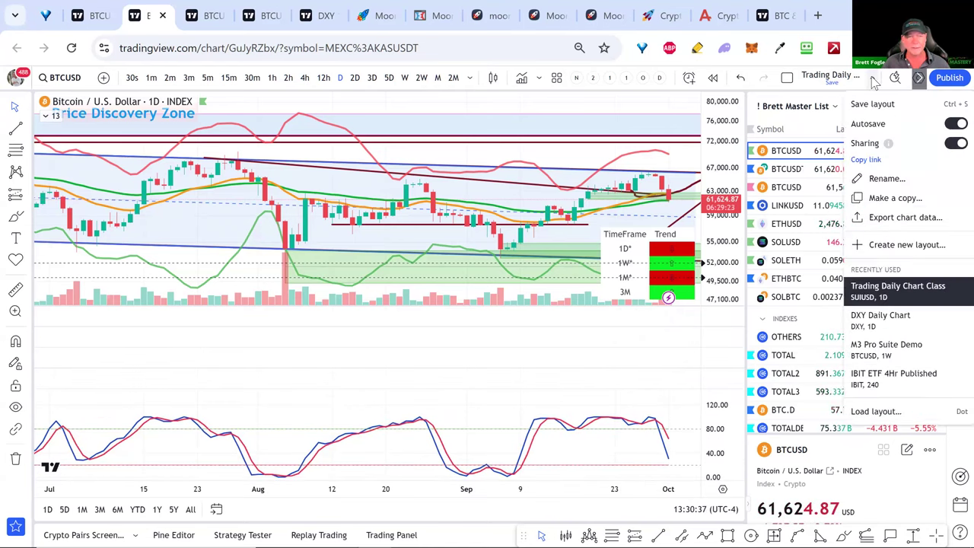
{"action": "left_click", "coordinate": [876, 411]}
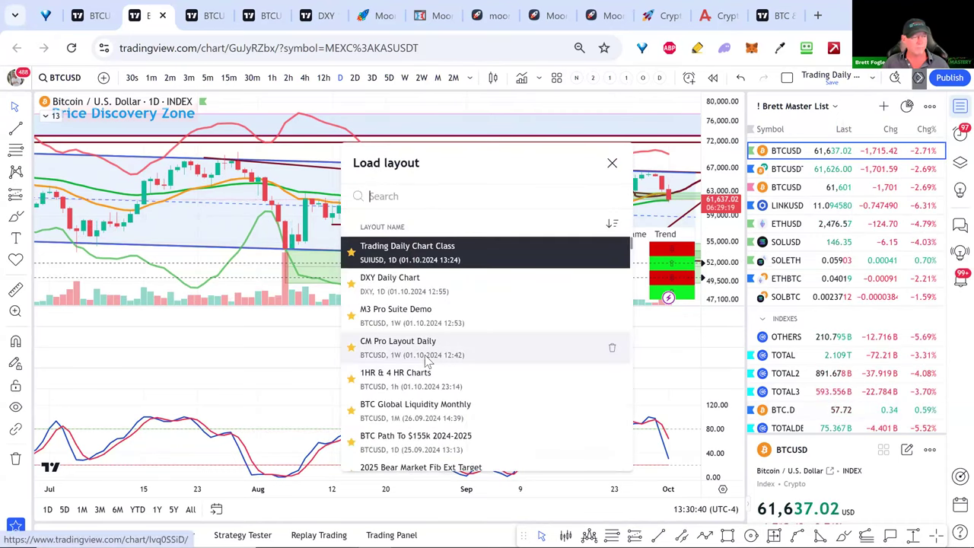
{"action": "left_click", "coordinate": [430, 445]}
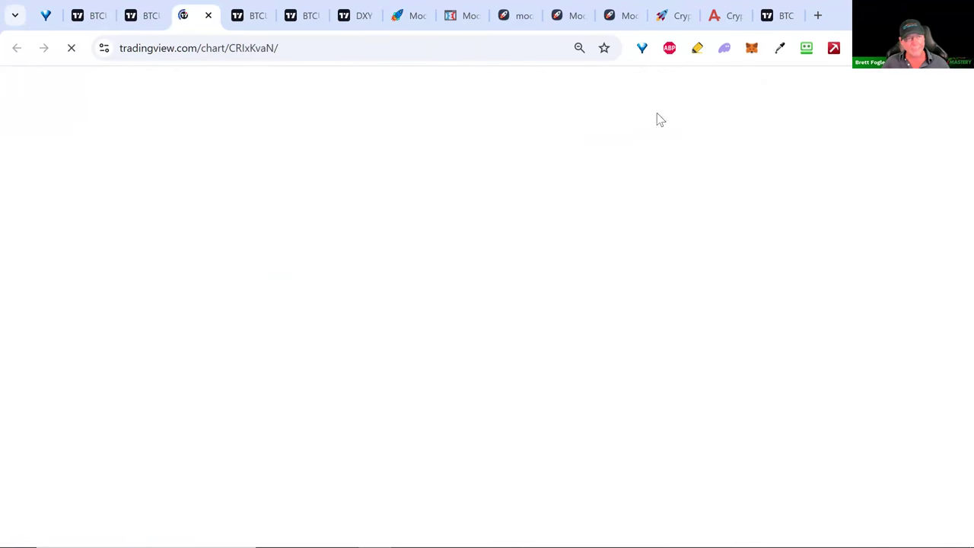
Step: Look through the open browser tabs for the published idea "BTC & Crypto Market Forecast. 4 Yr Cycle Top and Elliot Waves"
{"action": "left_click", "coordinate": [624, 15]}
{"action": "left_click", "coordinate": [535, 21]}
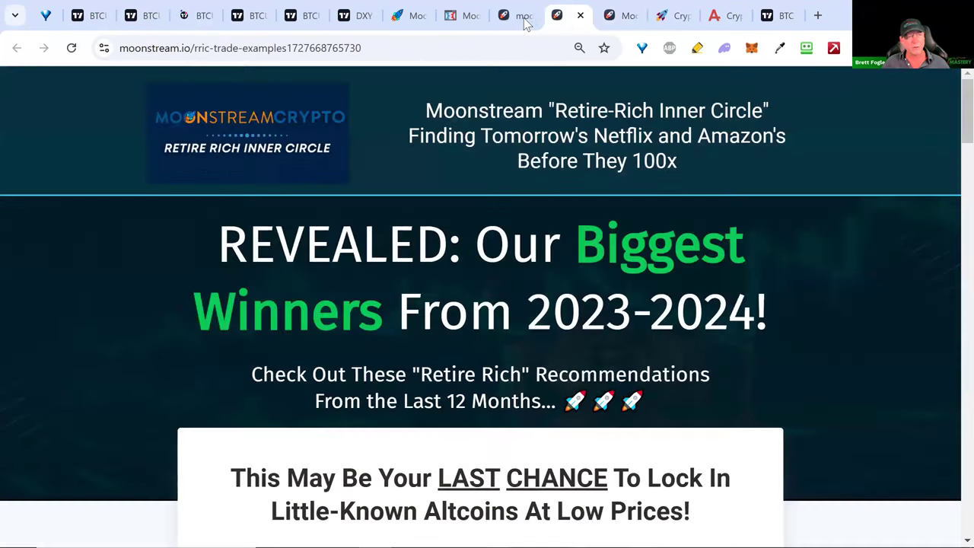
{"action": "left_click", "coordinate": [776, 16]}
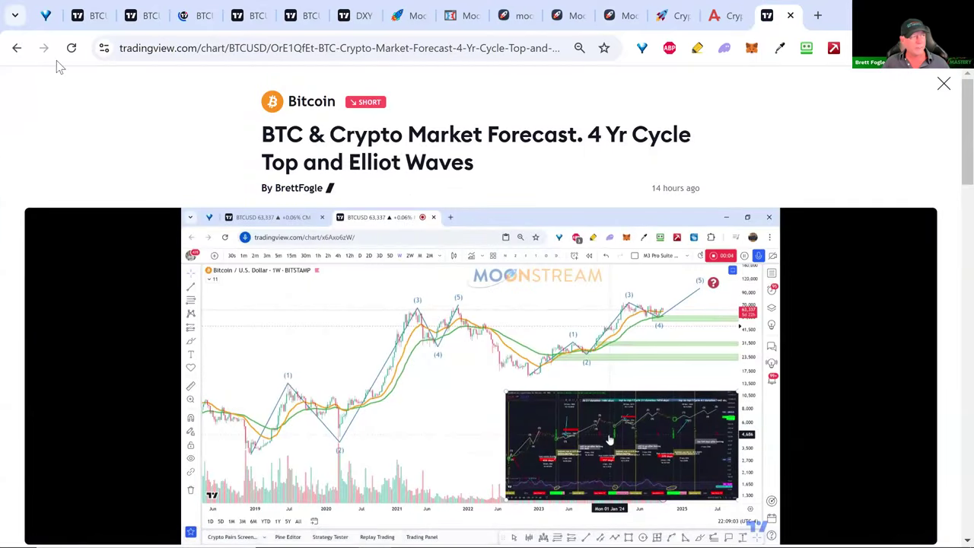
Step: Return to the author's profile and browse the published ideas for the update on the top 10 factors leading Bitcoin to $150k–$250k
{"action": "left_click", "coordinate": [17, 48]}
{"action": "scroll", "coordinate": [504, 243], "scroll_direction": "down", "scroll_amount": 7}
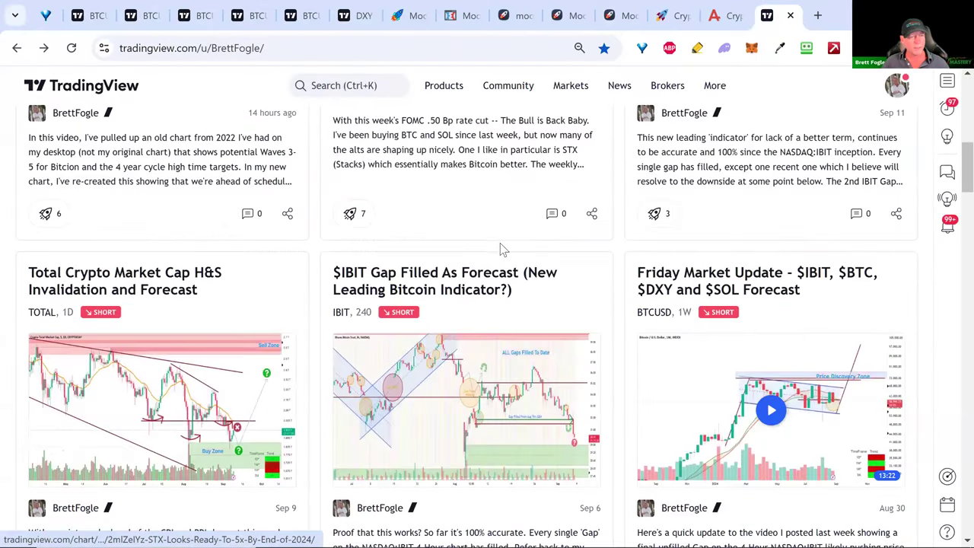
{"action": "scroll", "coordinate": [476, 237], "scroll_direction": "down", "scroll_amount": 2}
{"action": "scroll", "coordinate": [477, 238], "scroll_direction": "down", "scroll_amount": 2}
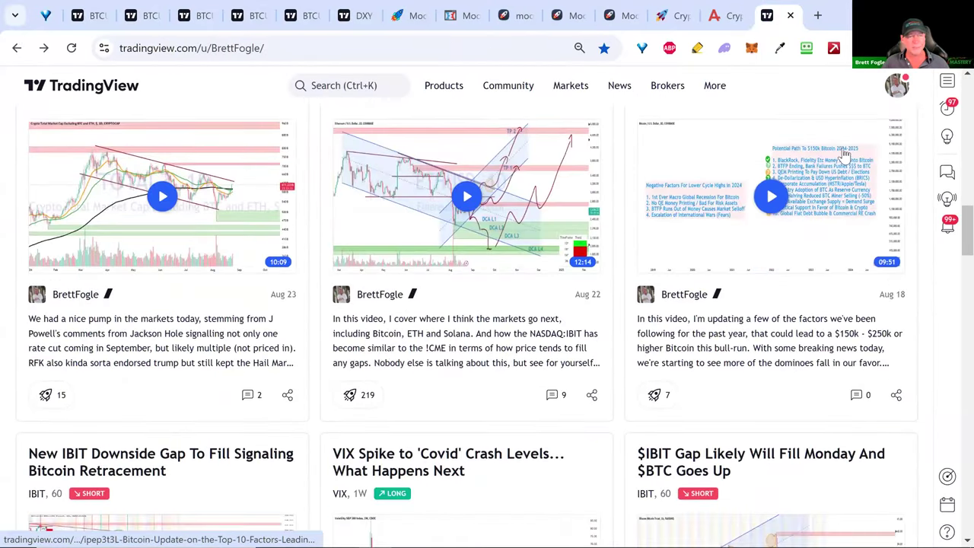
{"action": "scroll", "coordinate": [742, 167], "scroll_direction": "up", "scroll_amount": 1}
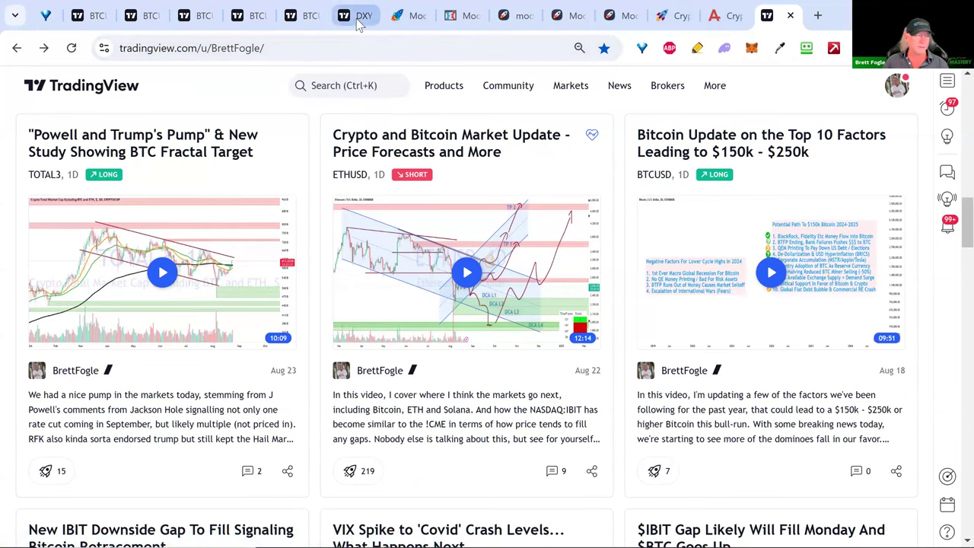
Step: Reopen the Bitcoin "BTC Path To $155k" chart, hide the watchlist, and bring the negative factors and $150k path lists fully into view
{"action": "left_click", "coordinate": [311, 24]}
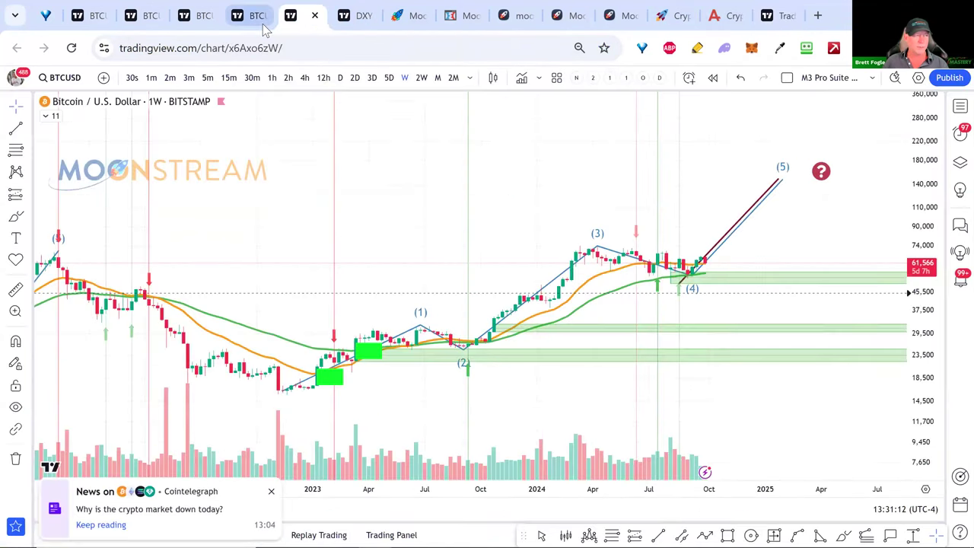
{"action": "left_click", "coordinate": [243, 27]}
{"action": "left_click", "coordinate": [192, 28]}
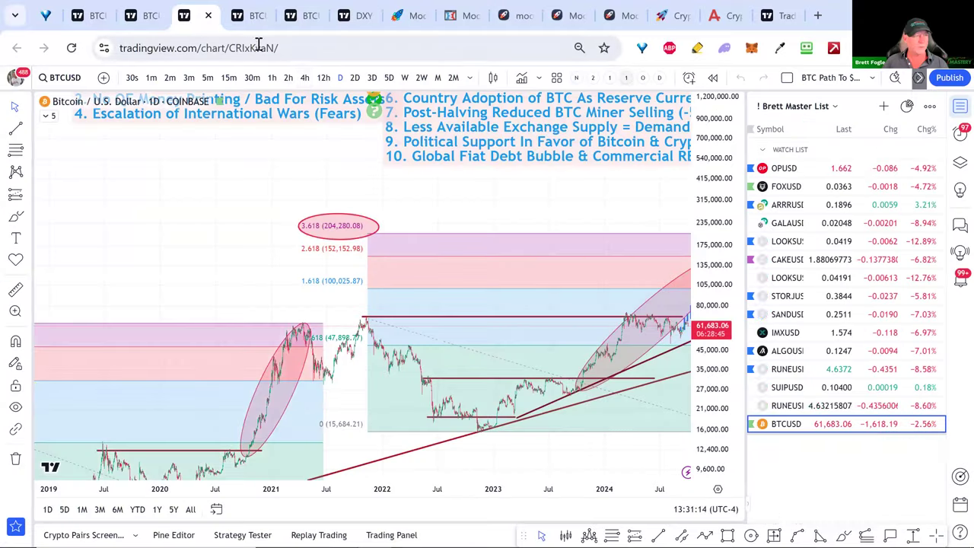
{"action": "left_click", "coordinate": [960, 105]}
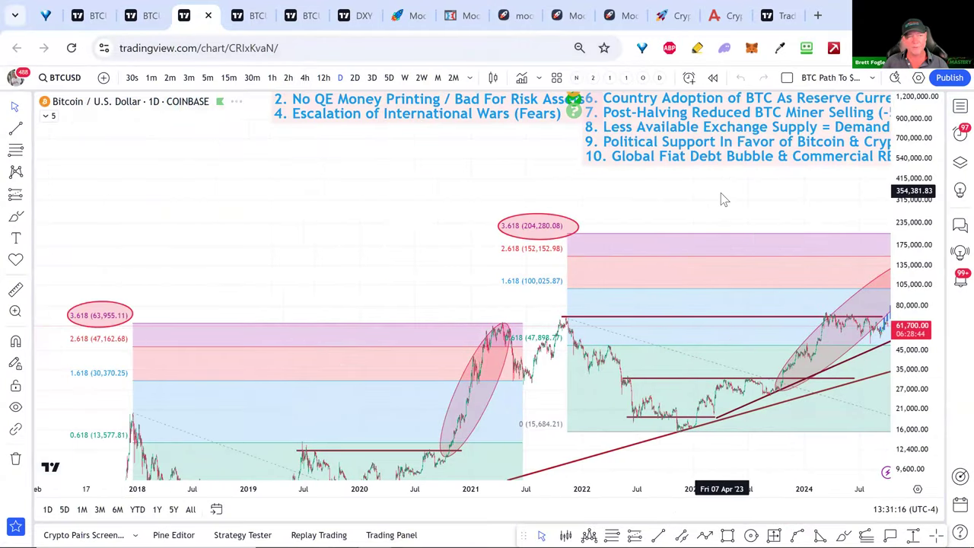
{"action": "left_click_drag", "start_coordinate": [776, 215], "coordinate": [678, 466]}
{"action": "left_click_drag", "start_coordinate": [439, 253], "coordinate": [304, 254]}
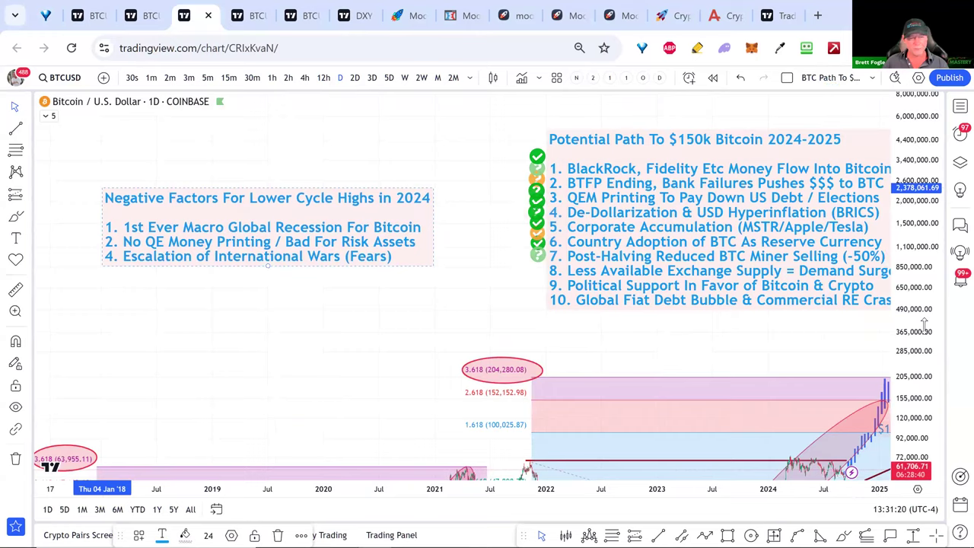
{"action": "left_click_drag", "start_coordinate": [919, 237], "coordinate": [909, 248]}
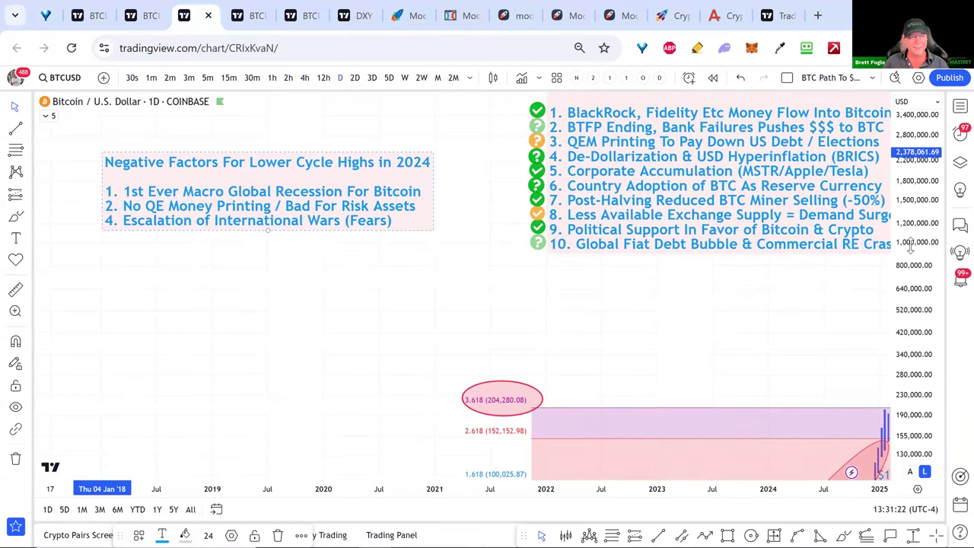
{"action": "mouse_move", "coordinate": [826, 289]}
{"action": "left_mouse_down"}
{"action": "mouse_move", "coordinate": [829, 374]}
{"action": "mouse_move", "coordinate": [771, 396]}
{"action": "left_mouse_up"}
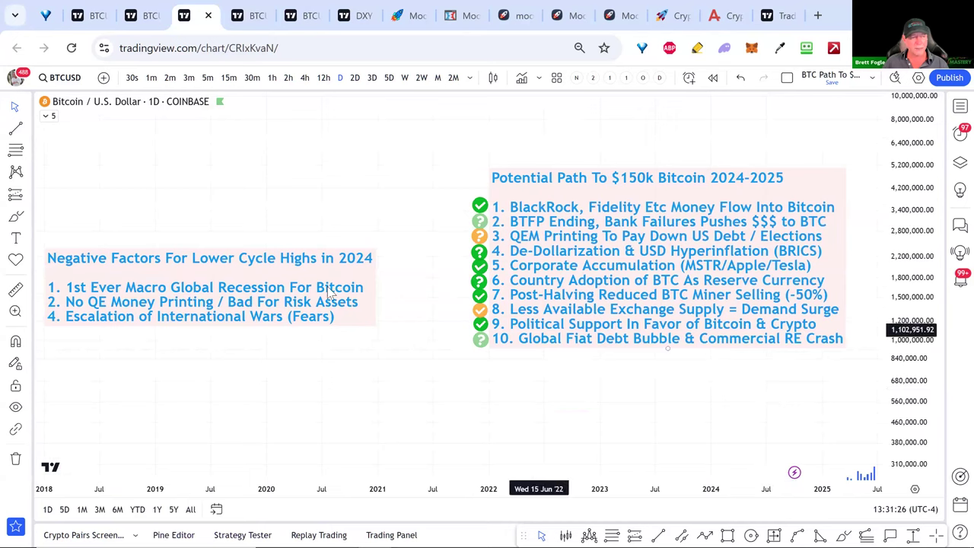
Step: Move the "Negative Factors For Lower Cycle Highs in 2024" text level with the $150k path list and dismiss the news notification
{"action": "mouse_move", "coordinate": [254, 261]}
{"action": "left_mouse_down"}
{"action": "mouse_move", "coordinate": [287, 220]}
{"action": "mouse_move", "coordinate": [272, 190]}
{"action": "mouse_move", "coordinate": [281, 178]}
{"action": "mouse_move", "coordinate": [282, 188]}
{"action": "left_mouse_up"}
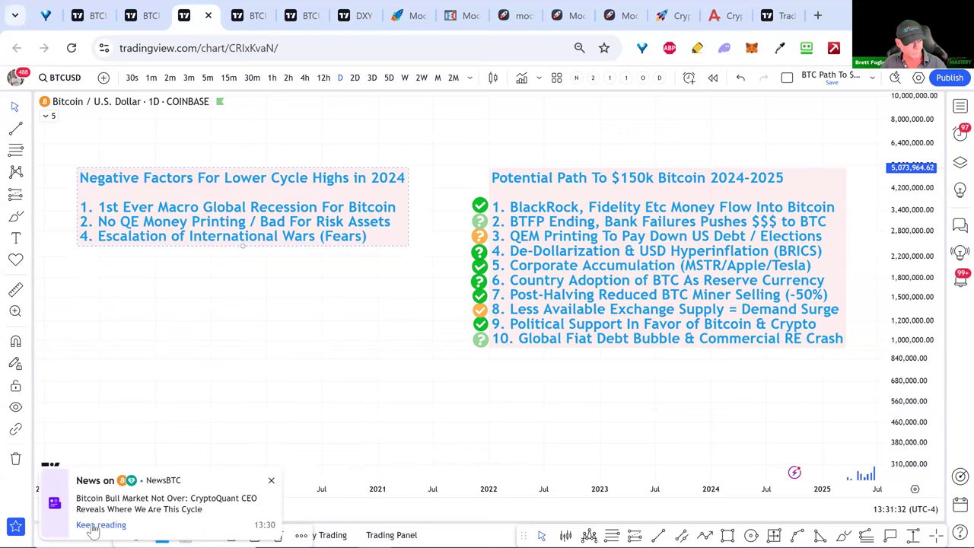
{"action": "left_click", "coordinate": [272, 483]}
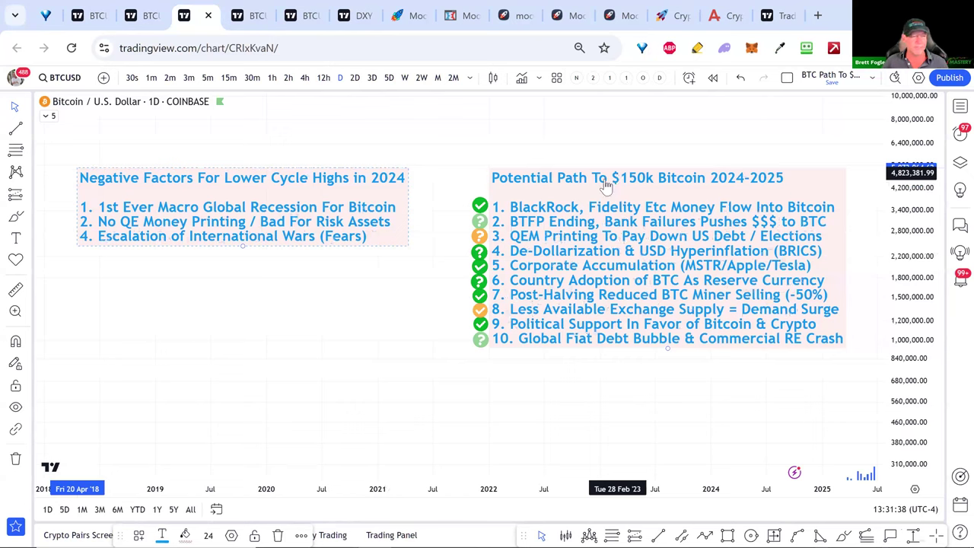
{"action": "left_click", "coordinate": [479, 210]}
{"action": "left_click_drag", "start_coordinate": [480, 215], "coordinate": [481, 210]}
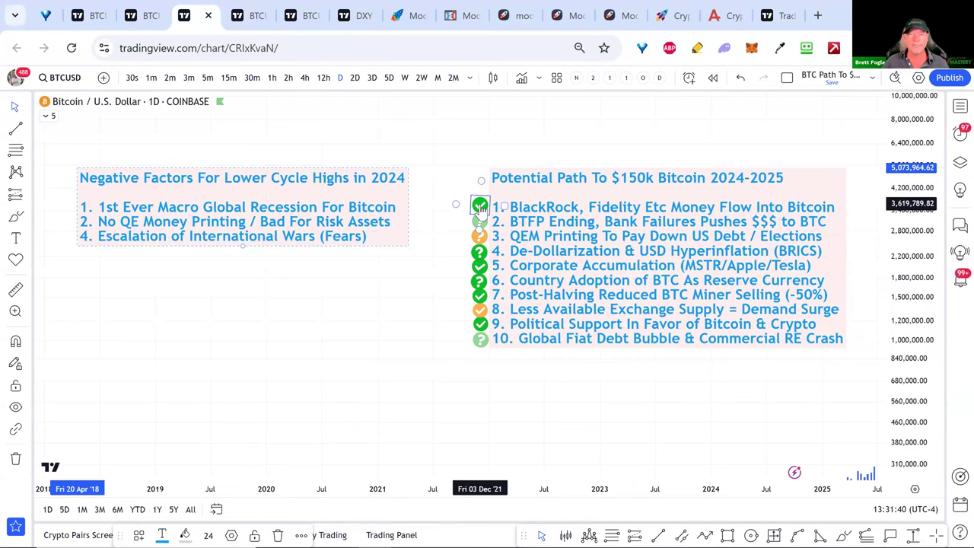
{"action": "left_click", "coordinate": [482, 211]}
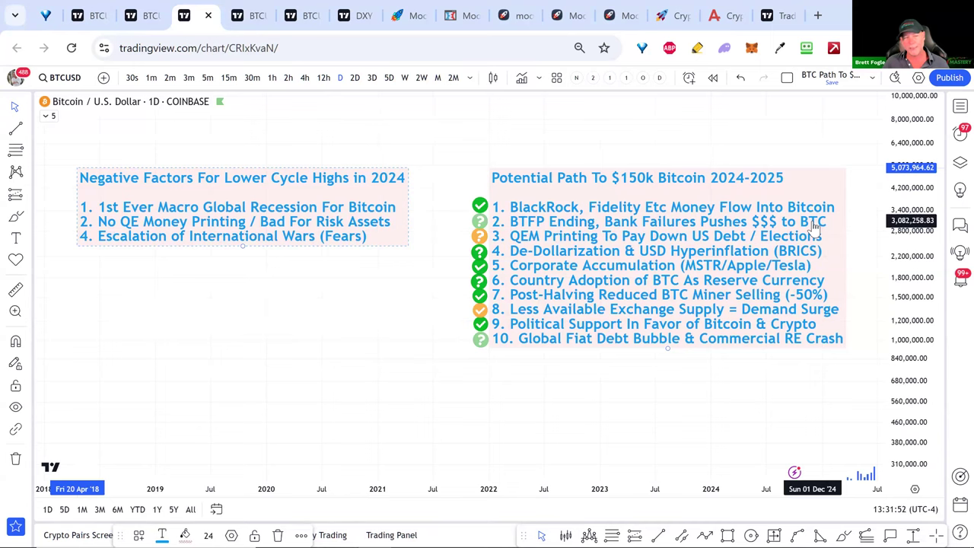
{"action": "left_click", "coordinate": [479, 221]}
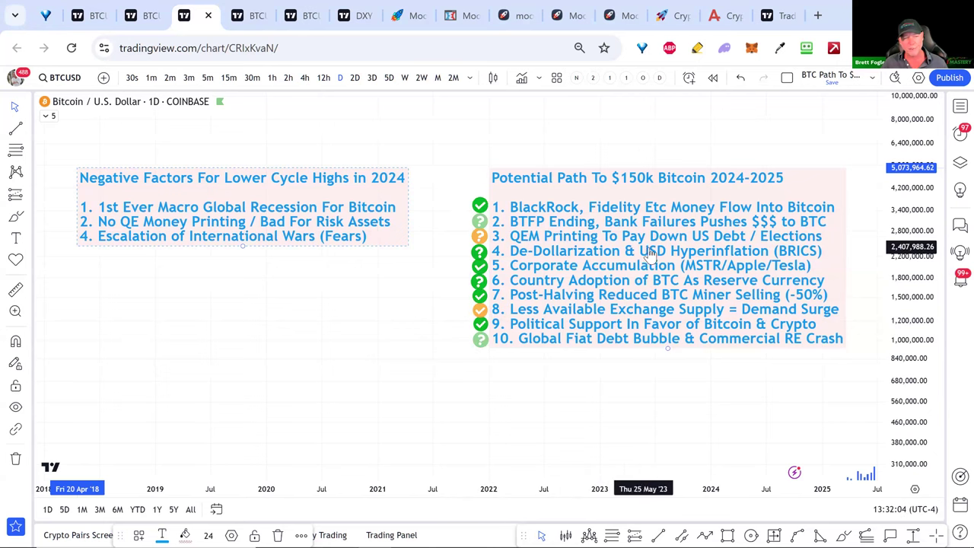
Step: Remove the green question mark icon beside factor 4, De-Dollarization & USD Hyperinflation (BRICS)
{"action": "left_click", "coordinate": [480, 256]}
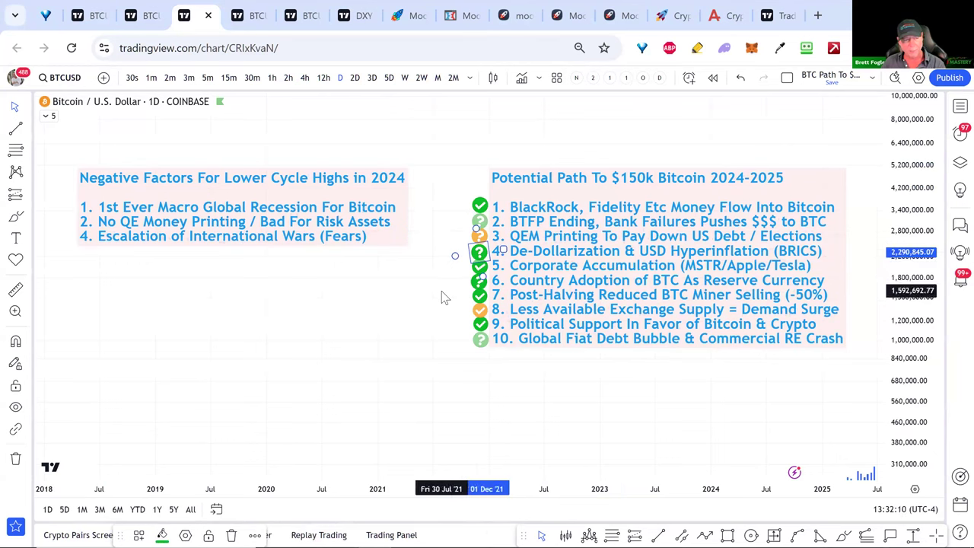
{"action": "left_click_drag", "start_coordinate": [476, 280], "coordinate": [475, 264]}
{"action": "left_click", "coordinate": [479, 206]}
{"action": "left_click_drag", "start_coordinate": [480, 206], "coordinate": [481, 210]}
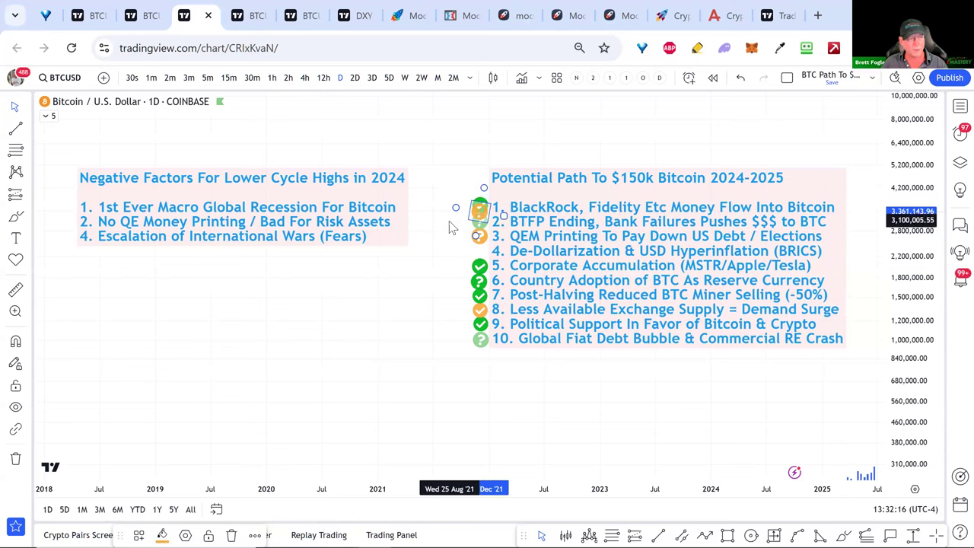
{"action": "key", "text": "ctrl+z"}
Step: Duplicate the green check mark icon and place the copy beside factor 4, De-Dollarization & USD Hyperinflation (BRICS)
{"action": "left_click", "coordinate": [479, 266]}
{"action": "left_click_drag", "start_coordinate": [479, 268], "coordinate": [480, 221]}
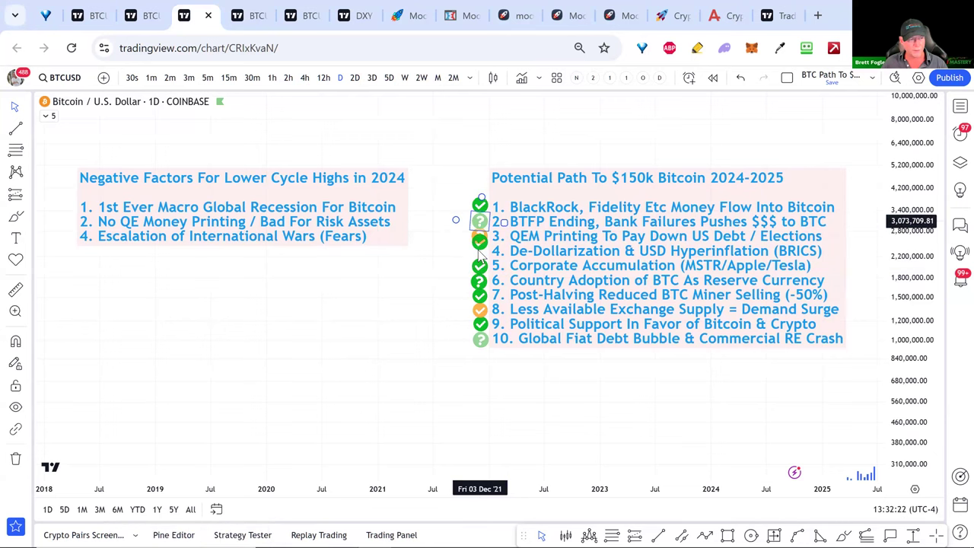
{"action": "left_click_drag", "start_coordinate": [478, 245], "coordinate": [482, 266]}
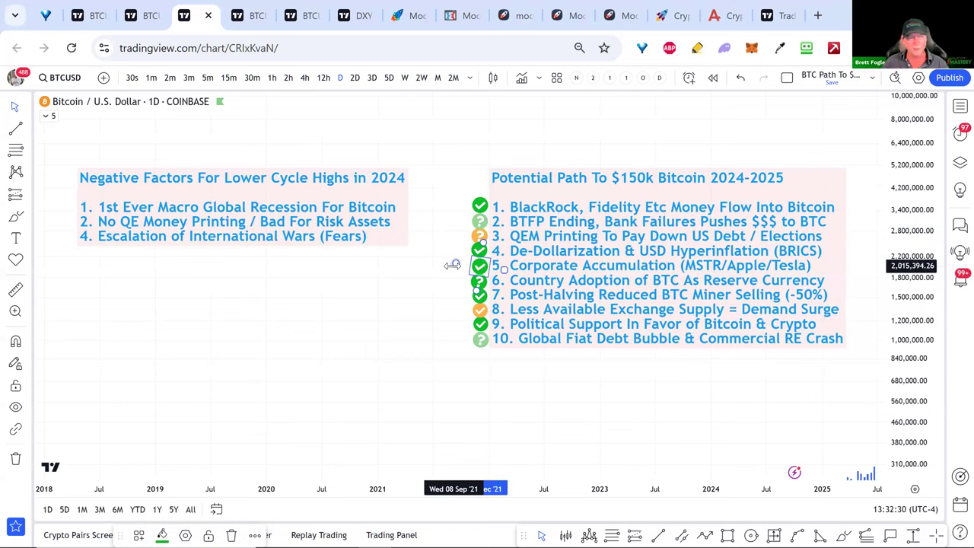
{"action": "left_click", "coordinate": [448, 230]}
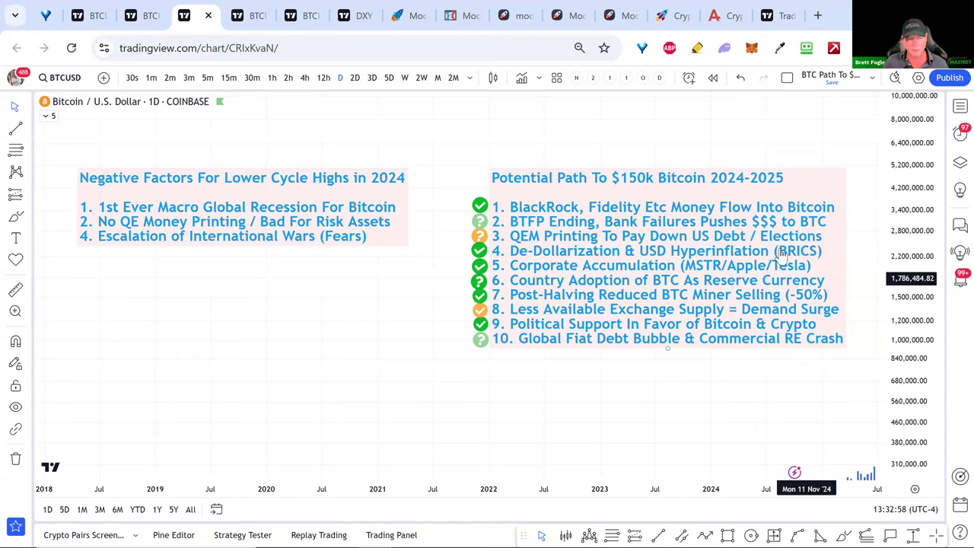
{"action": "left_click", "coordinate": [479, 309]}
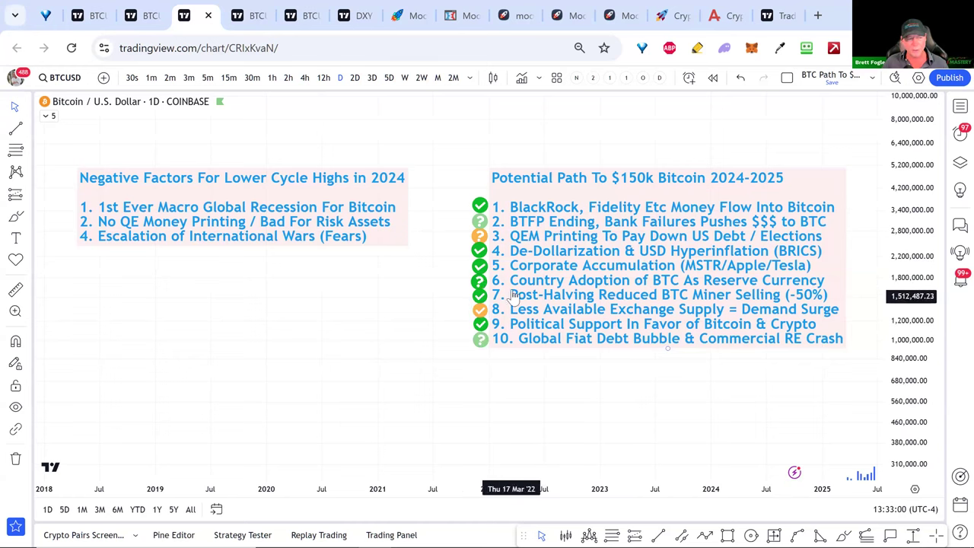
{"action": "left_click", "coordinate": [480, 281]}
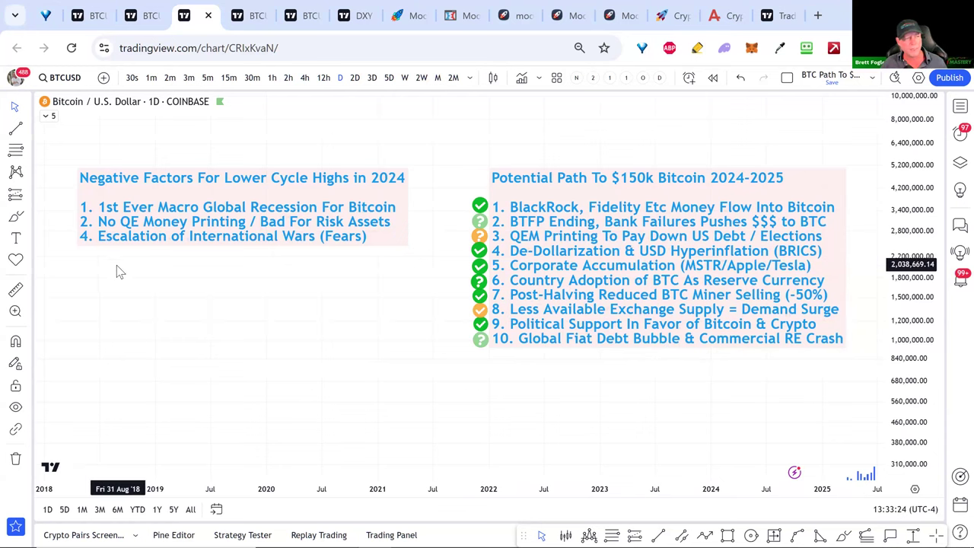
{"action": "left_click", "coordinate": [114, 191]}
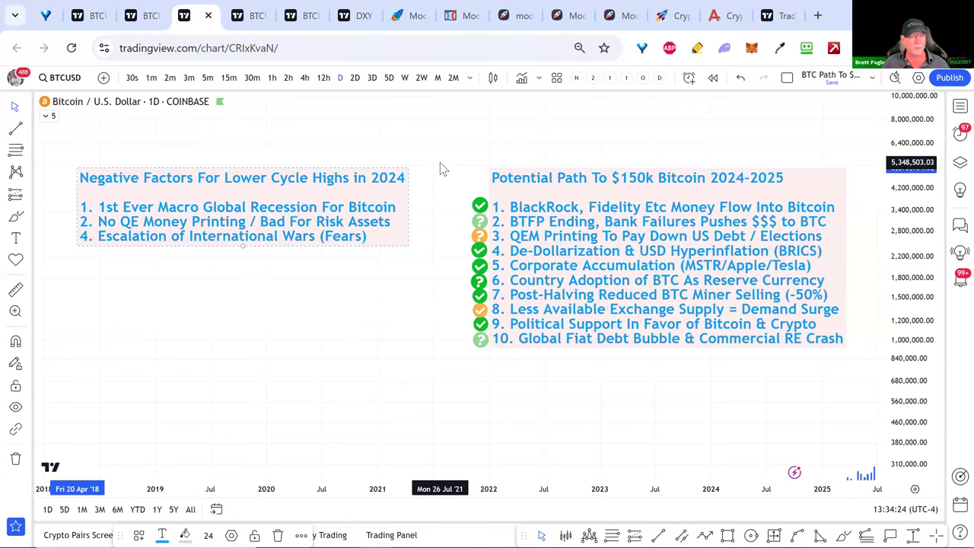
Step: Switch to the weekly Bitcoin chart with the price range measurement and move the measurement's starting point to about 61,683
{"action": "left_click", "coordinate": [251, 25]}
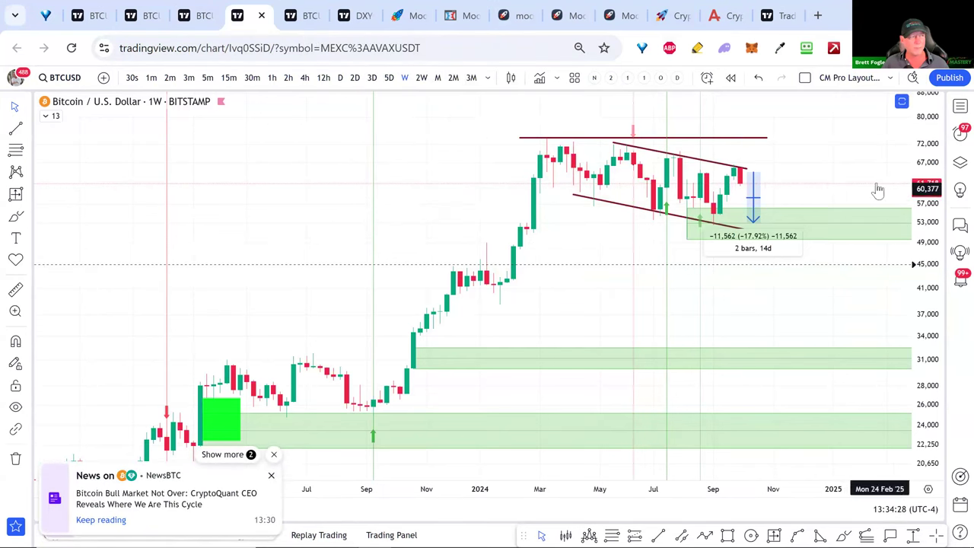
{"action": "left_click", "coordinate": [741, 185]}
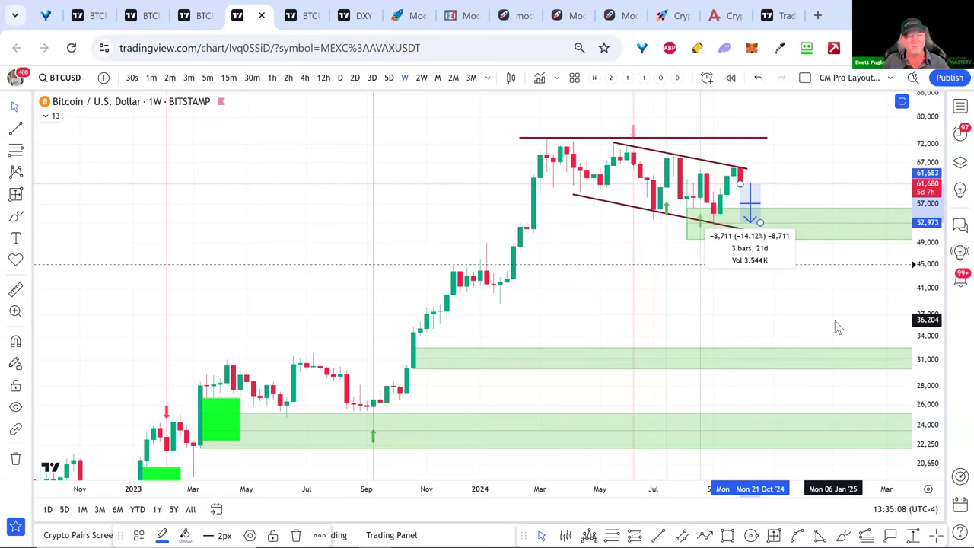
{"action": "left_click", "coordinate": [828, 146]}
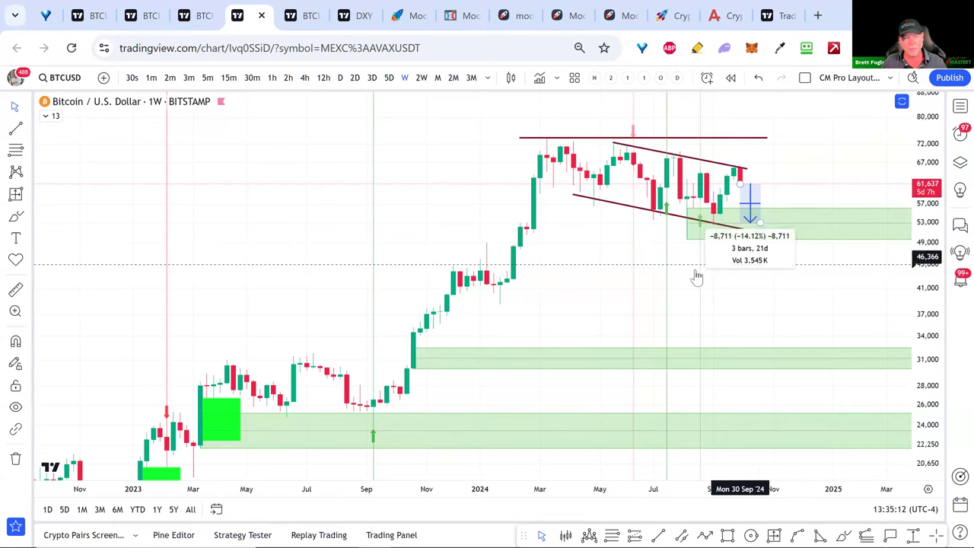
Step: Extend the upper descending channel trendline back to the week of 8 April 2024 at about 74,435
{"action": "scroll", "coordinate": [585, 330], "scroll_direction": "up", "scroll_amount": 1}
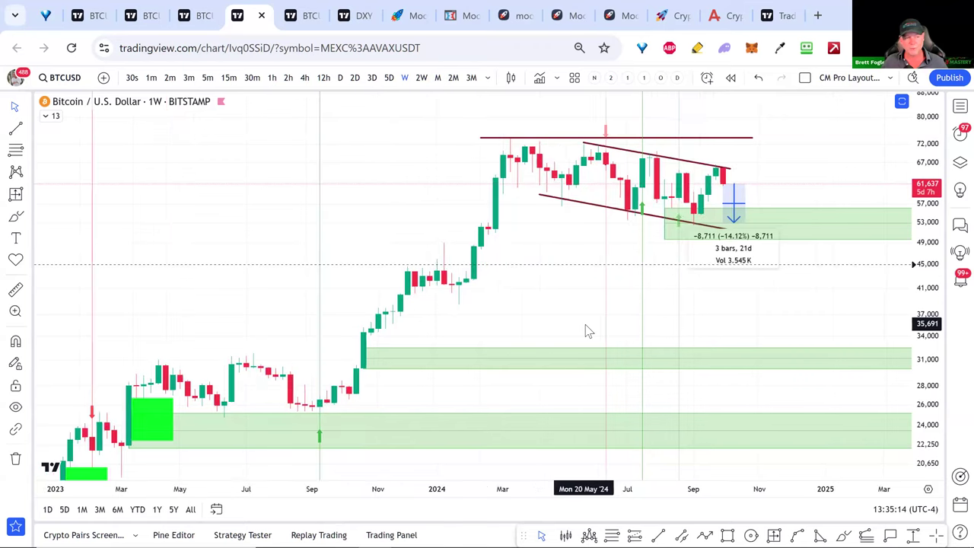
{"action": "left_click_drag", "start_coordinate": [597, 321], "coordinate": [644, 325]}
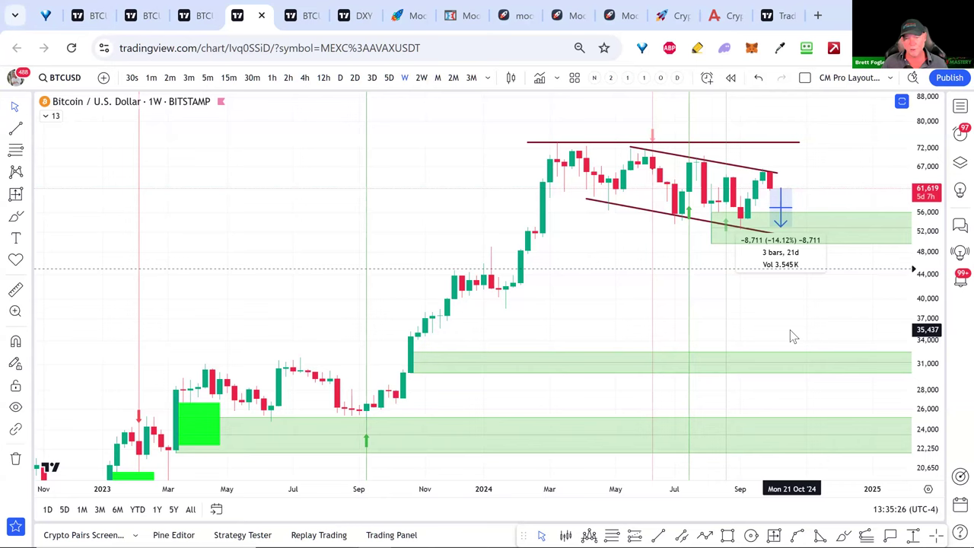
{"action": "left_click_drag", "start_coordinate": [773, 311], "coordinate": [777, 336]}
{"action": "scroll", "coordinate": [776, 342], "scroll_direction": "up", "scroll_amount": 1}
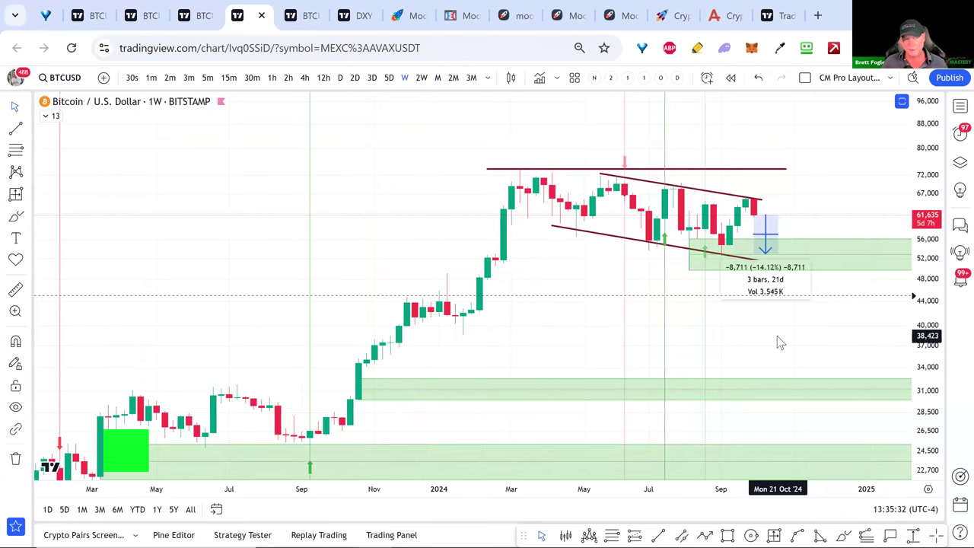
{"action": "left_click_drag", "start_coordinate": [601, 174], "coordinate": [550, 172]}
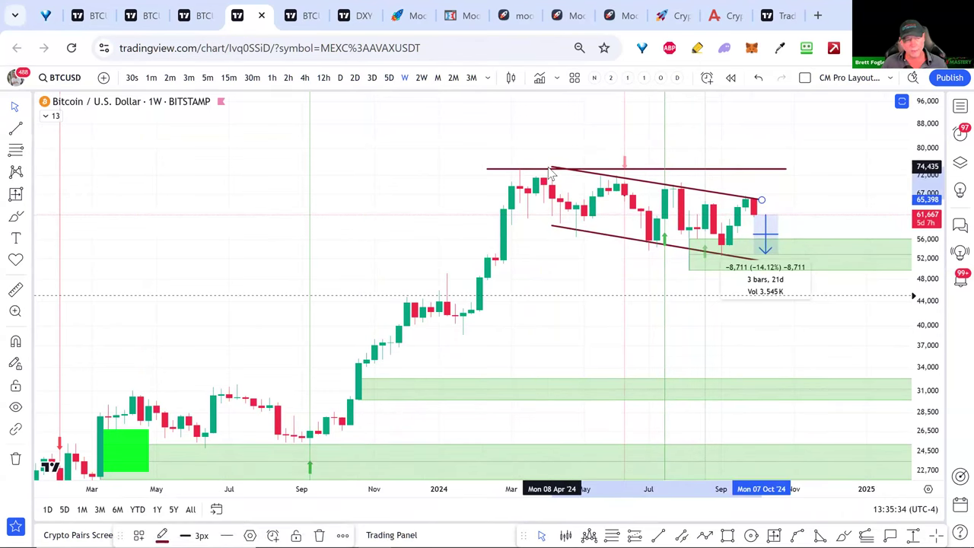
{"action": "scroll", "coordinate": [788, 347], "scroll_direction": "down", "scroll_amount": 1}
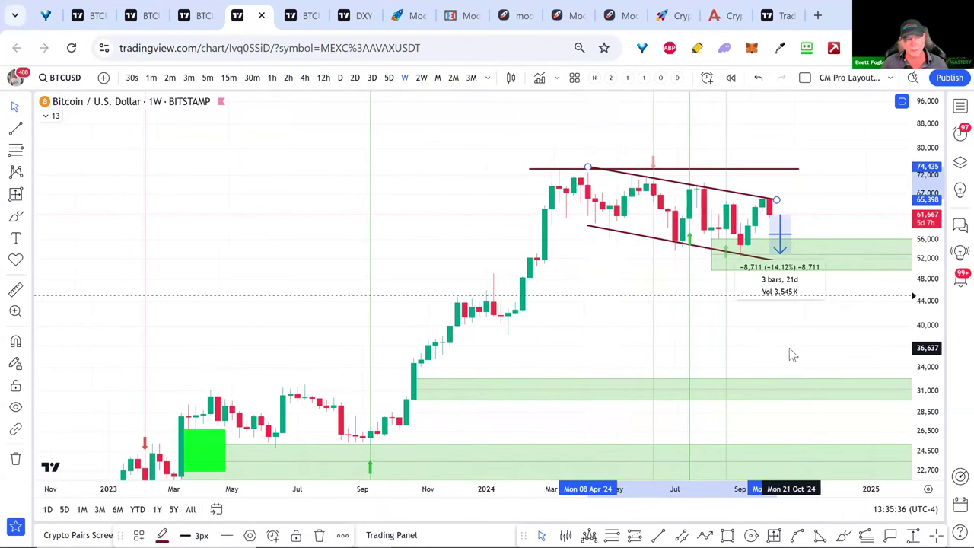
{"action": "left_click", "coordinate": [786, 354]}
{"action": "mouse_move", "coordinate": [922, 341]}
{"action": "left_mouse_down"}
{"action": "mouse_move", "coordinate": [917, 304]}
{"action": "mouse_move", "coordinate": [913, 318]}
{"action": "left_mouse_up"}
{"action": "scroll", "coordinate": [741, 346], "scroll_direction": "up", "scroll_amount": 1}
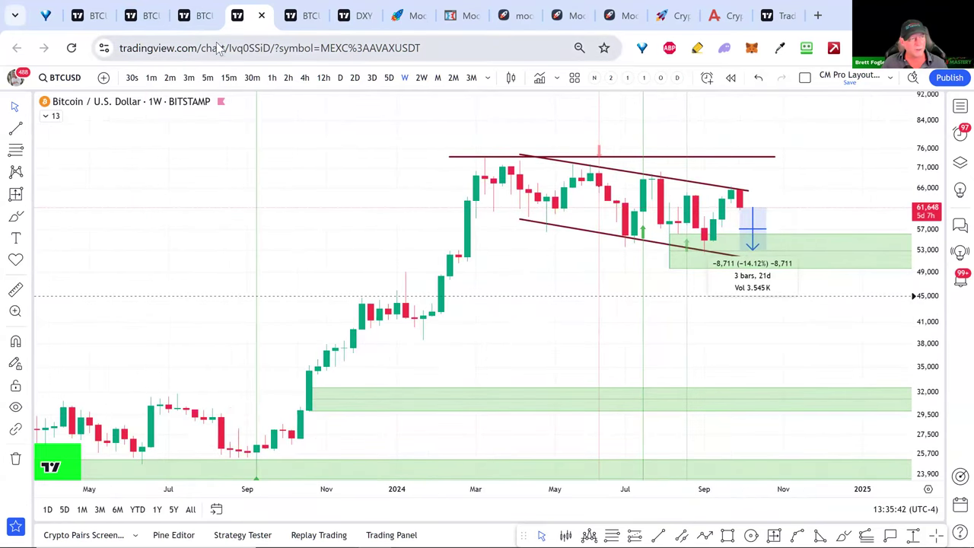
Step: Look through the open charts for the daily U.S. Dollar Index and select its horizontal line at 100.846
{"action": "left_click", "coordinate": [191, 20]}
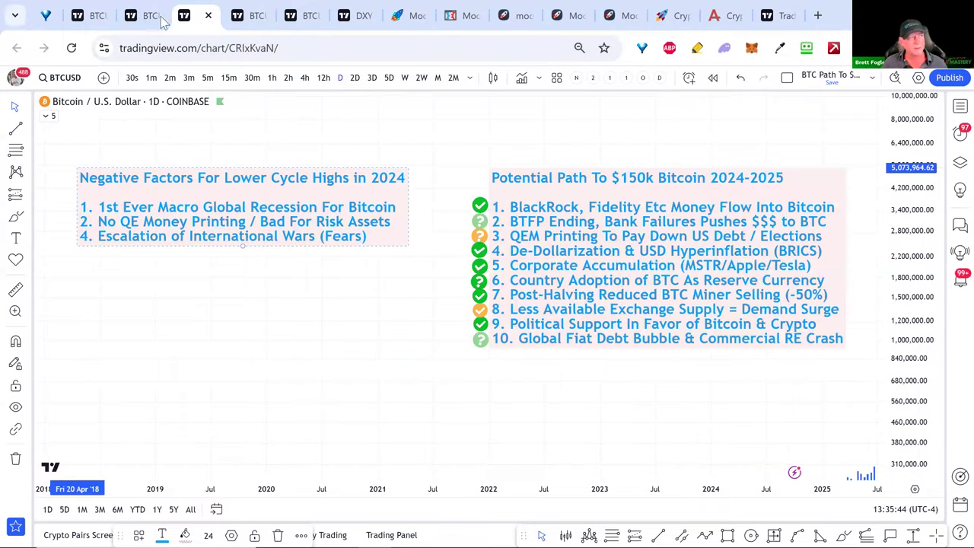
{"action": "left_click", "coordinate": [144, 17]}
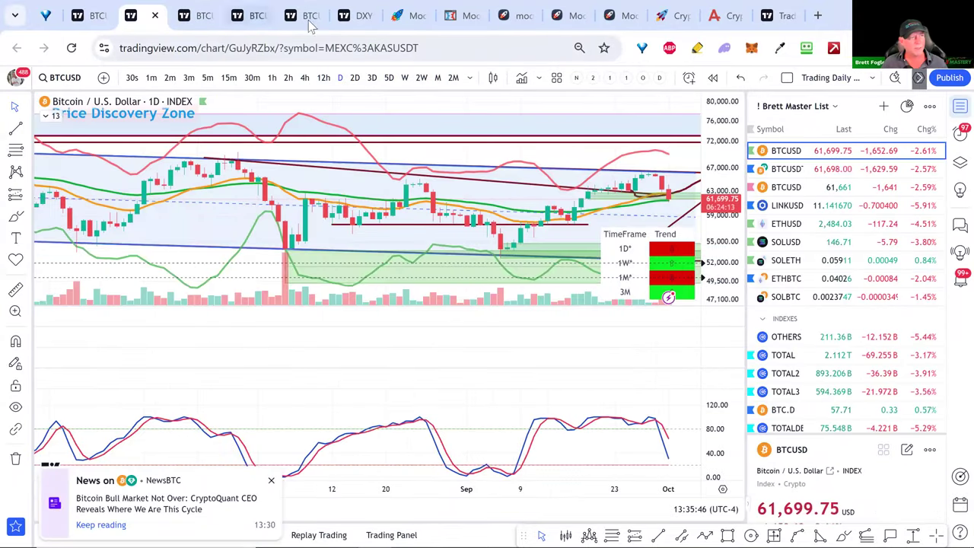
{"action": "left_click", "coordinate": [358, 16]}
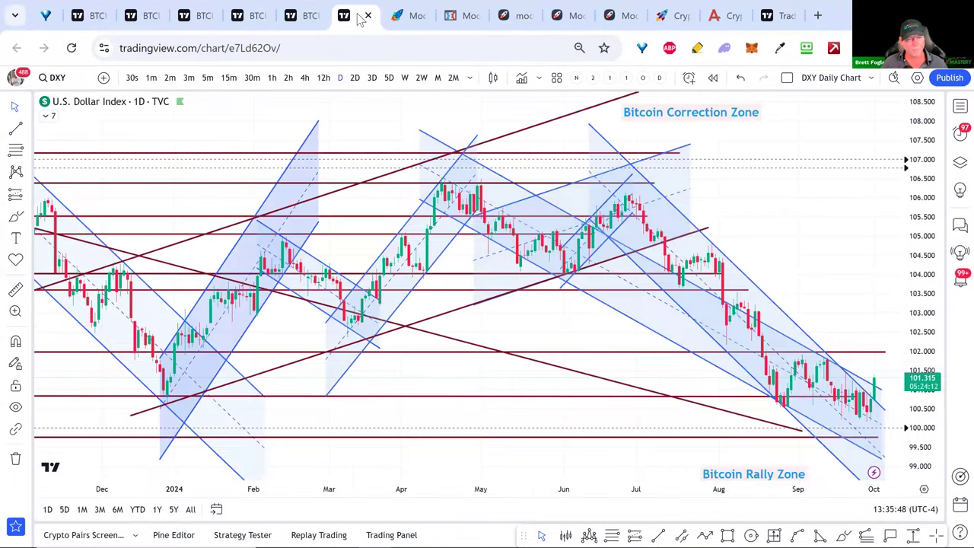
{"action": "left_click", "coordinate": [884, 400]}
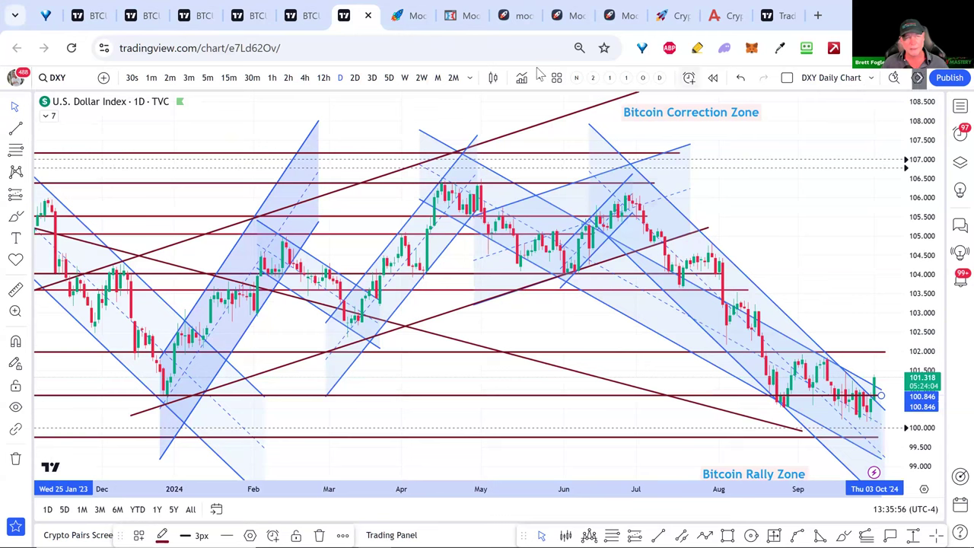
Step: Close the U.S. Dollar Index chart, switch to the weekly Bitcoin chart in the M3 Pro Suite Demo layout, and dismiss the news notification
{"action": "key", "text": "ctrl+Tab"}
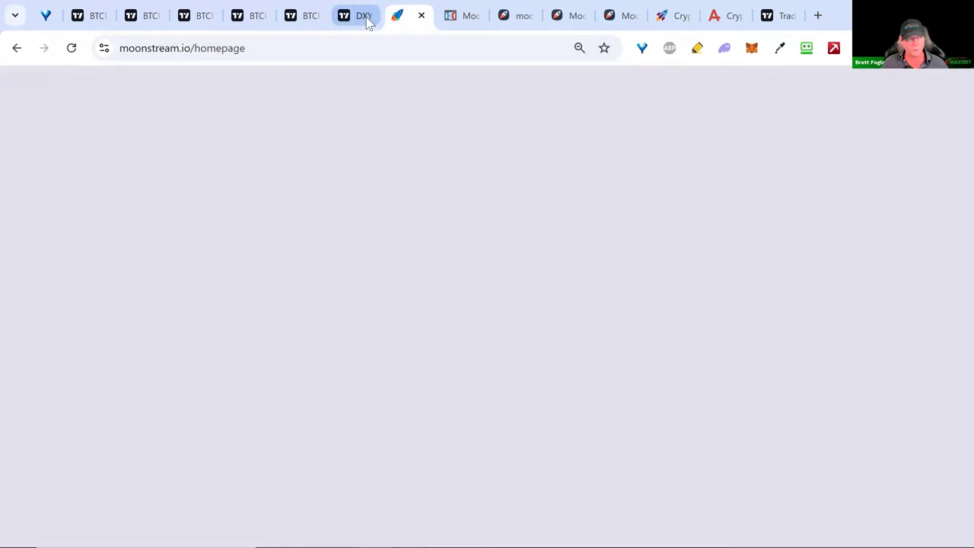
{"action": "middle_click", "coordinate": [367, 18]}
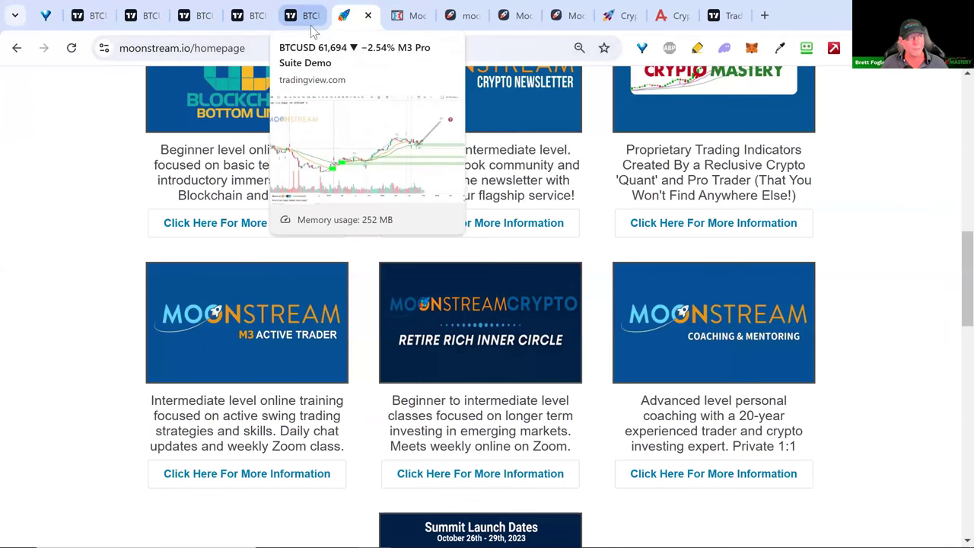
{"action": "left_click", "coordinate": [312, 23]}
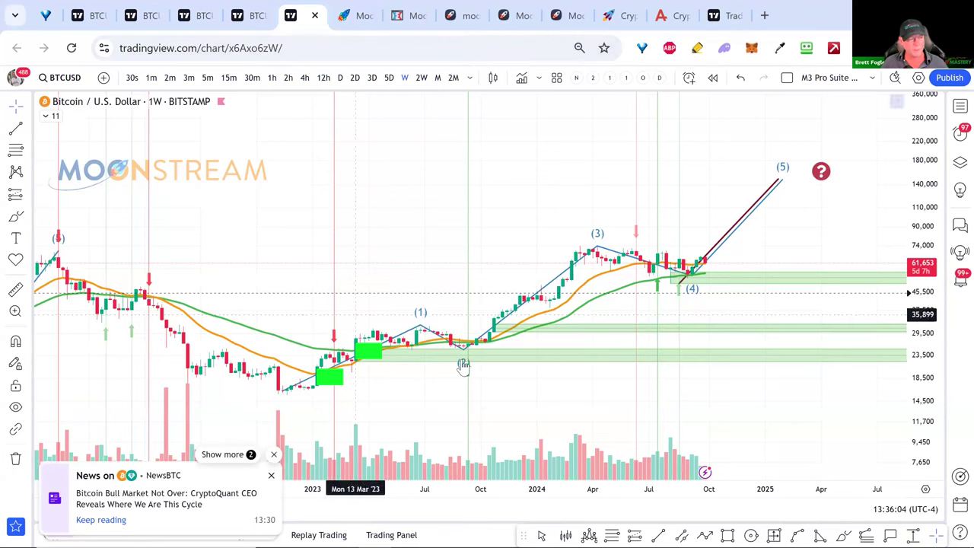
{"action": "left_click", "coordinate": [271, 477]}
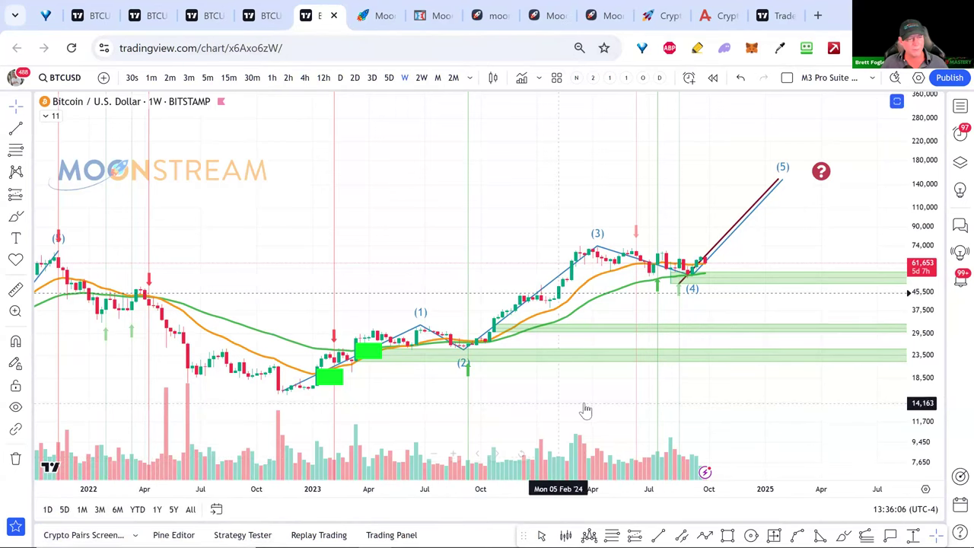
Step: Examine Bitcoin's weekly five-wave count from the November 2022 low alongside the previous cycle's waves
{"action": "scroll", "coordinate": [583, 407], "scroll_direction": "down", "scroll_amount": 4}
{"action": "scroll", "coordinate": [585, 408], "scroll_direction": "up", "scroll_amount": 4}
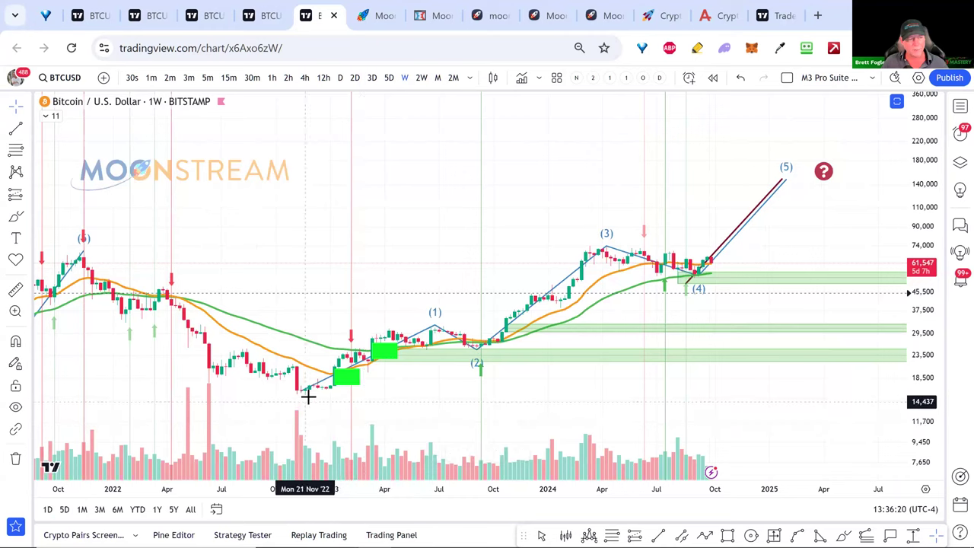
{"action": "scroll", "coordinate": [328, 395], "scroll_direction": "down", "scroll_amount": 2}
{"action": "scroll", "coordinate": [327, 394], "scroll_direction": "down", "scroll_amount": 2}
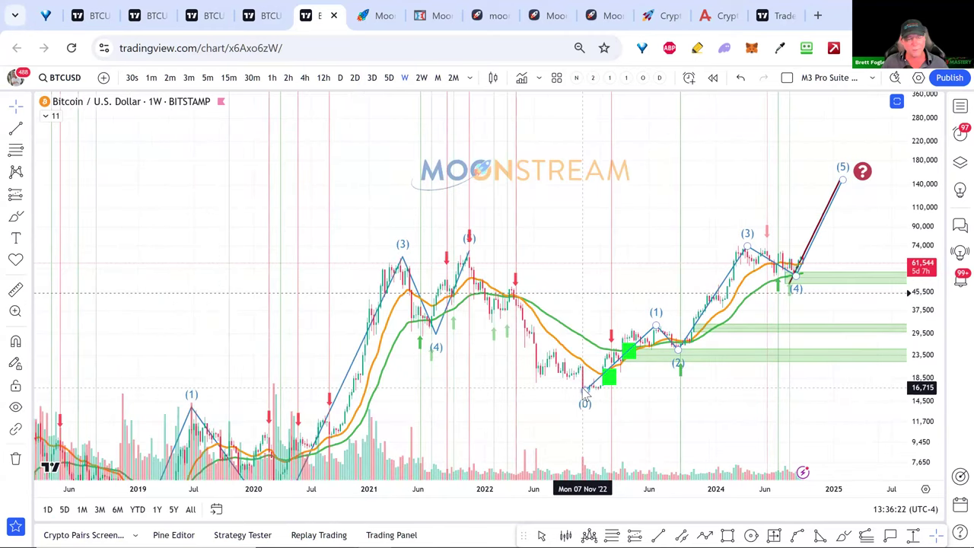
{"action": "scroll", "coordinate": [452, 402], "scroll_direction": "up", "scroll_amount": 2}
{"action": "scroll", "coordinate": [482, 327], "scroll_direction": "up", "scroll_amount": 2}
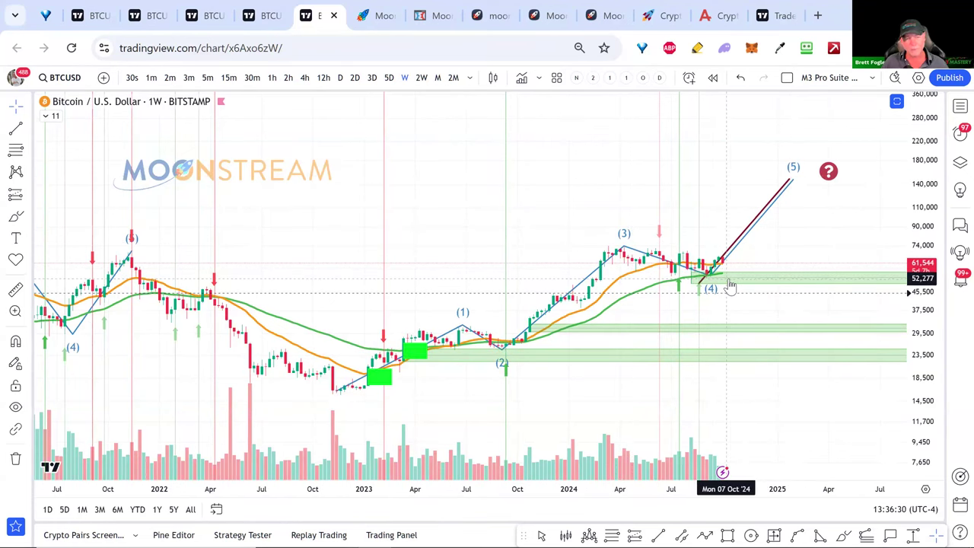
{"action": "scroll", "coordinate": [730, 285], "scroll_direction": "down", "scroll_amount": 2}
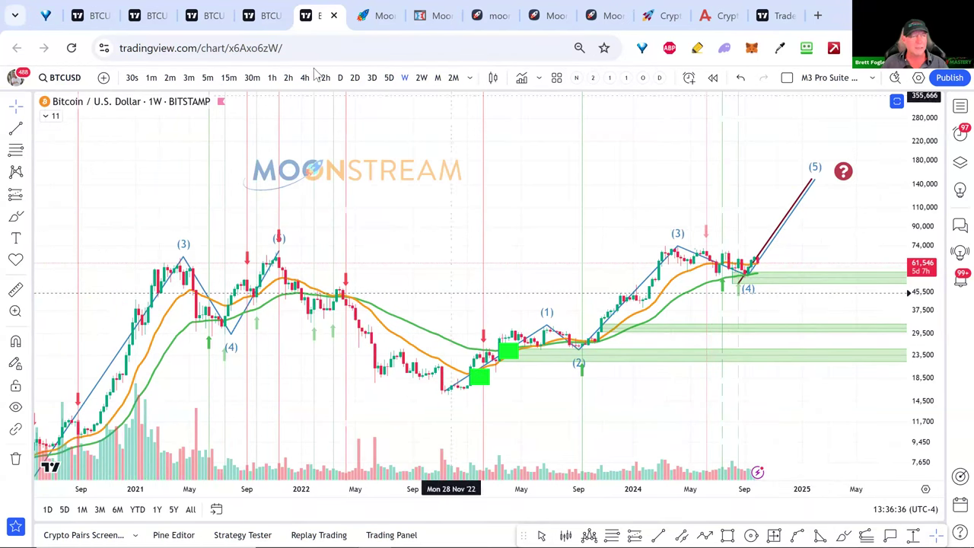
Step: Look through the saved chart layouts and close the list without loading one
{"action": "left_click", "coordinate": [871, 78]}
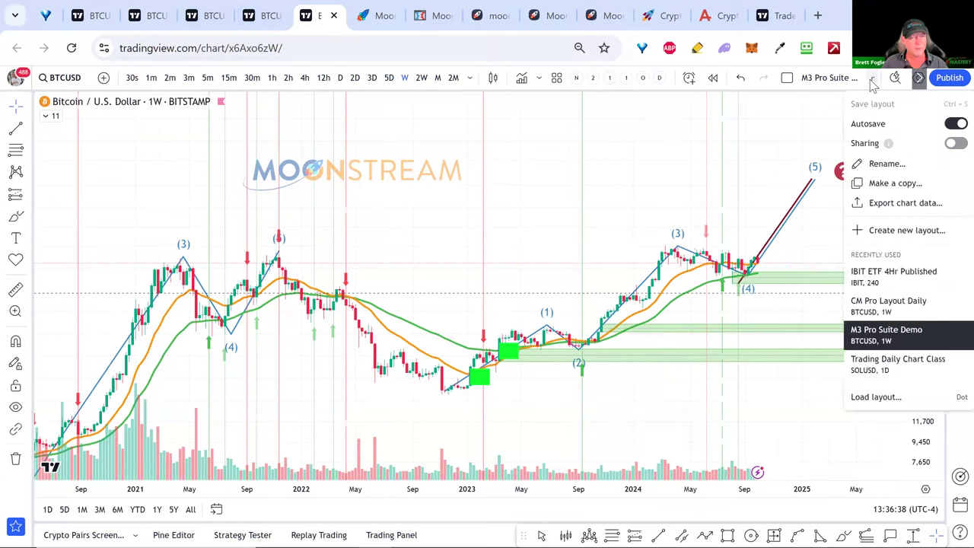
{"action": "left_click", "coordinate": [875, 398]}
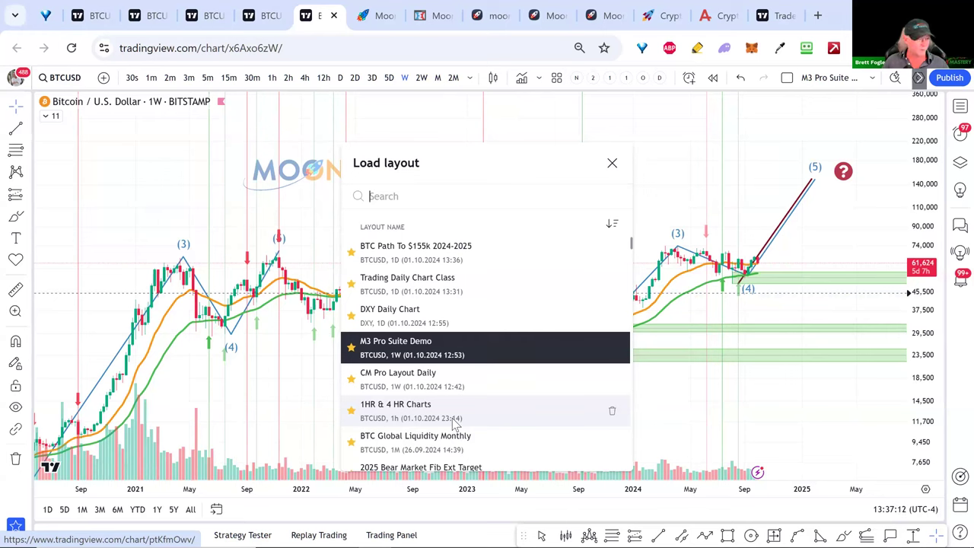
{"action": "scroll", "coordinate": [456, 426], "scroll_direction": "down", "scroll_amount": 2}
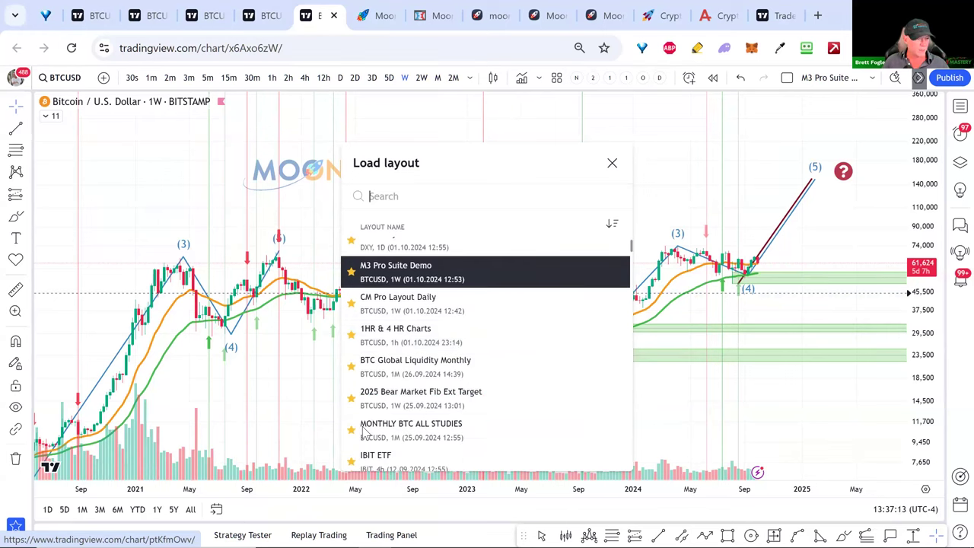
{"action": "left_click", "coordinate": [682, 173]}
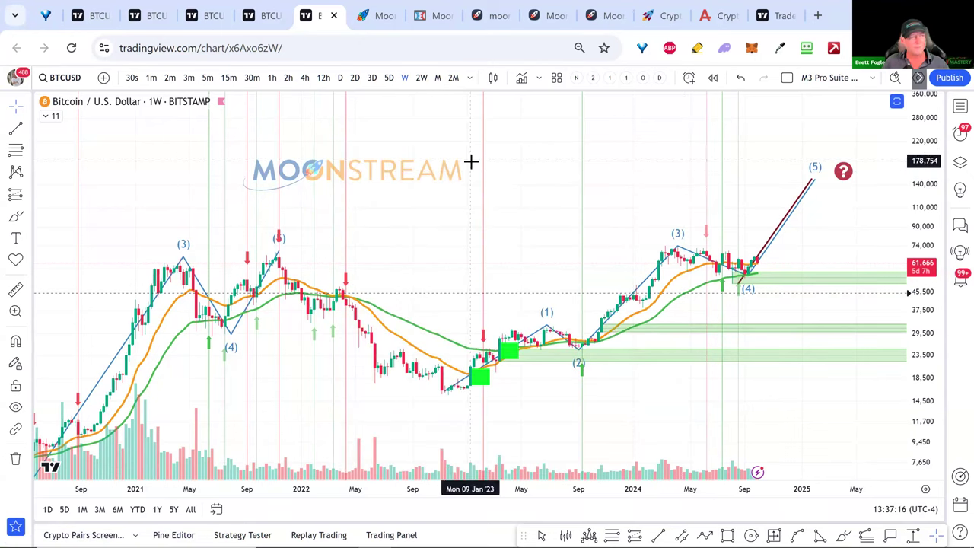
Step: Return to the weekly Bitcoin channel chart and move the price range measurement's end point down to about 52,644
{"action": "left_click", "coordinate": [258, 15]}
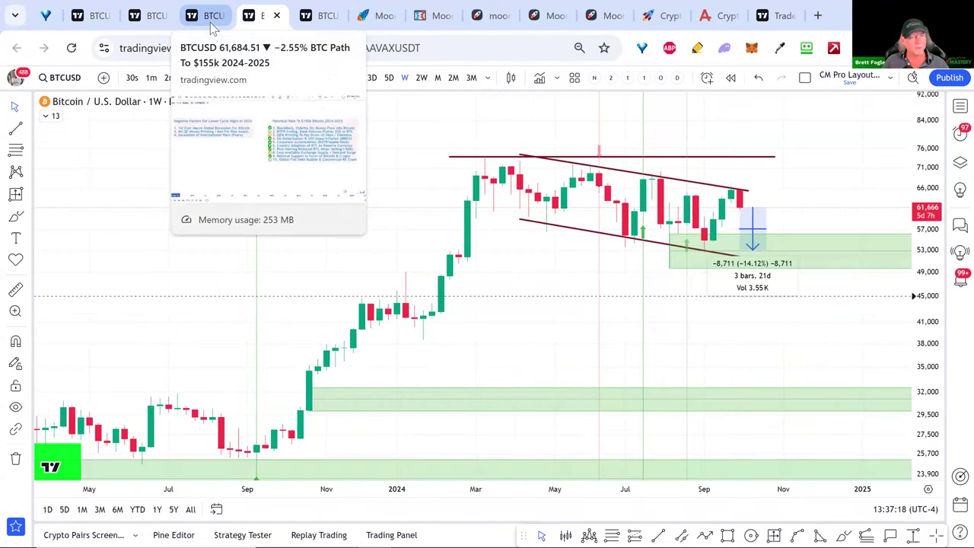
{"action": "left_click", "coordinate": [766, 251]}
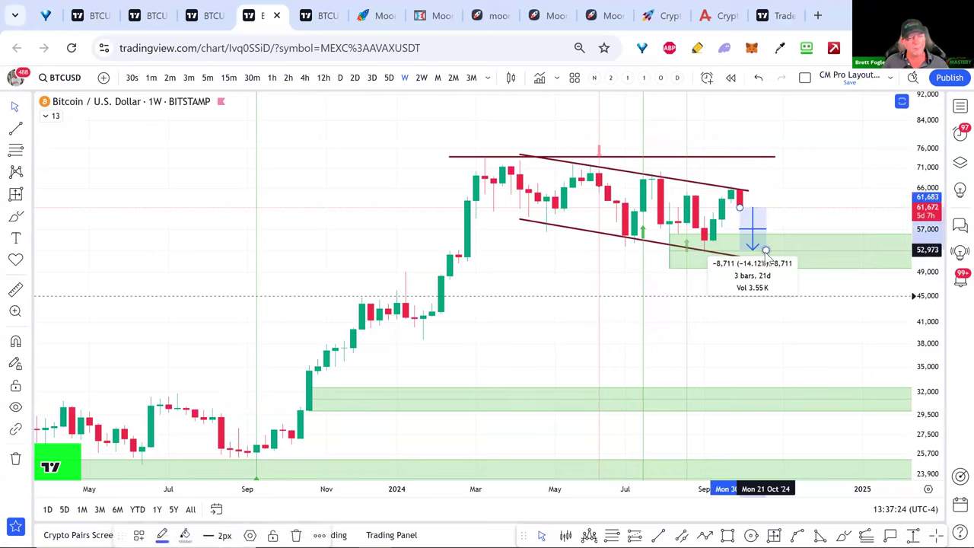
{"action": "left_click_drag", "start_coordinate": [765, 251], "coordinate": [767, 257]}
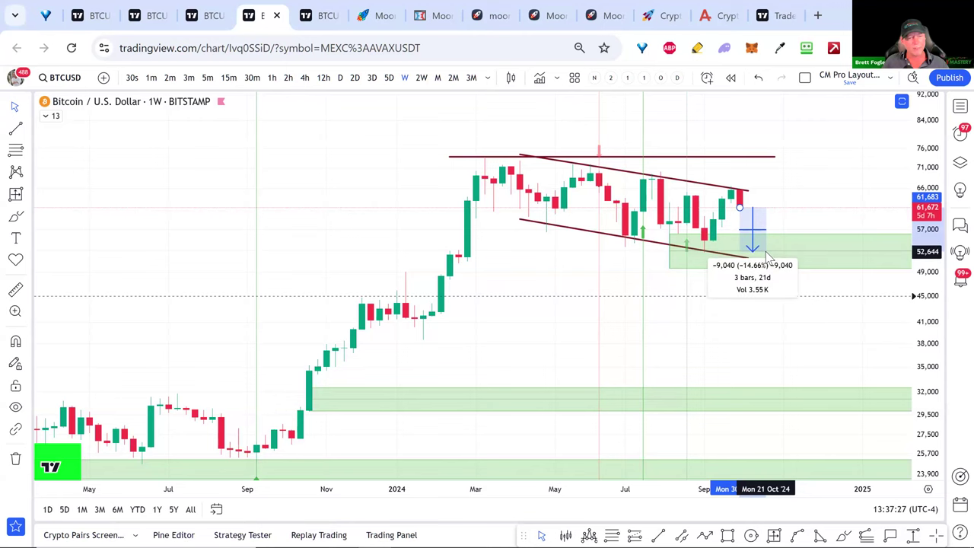
Step: Restore the indicator panes beneath the weekly Bitcoin price chart and compare their signals back to 2023
{"action": "double_click", "coordinate": [776, 302]}
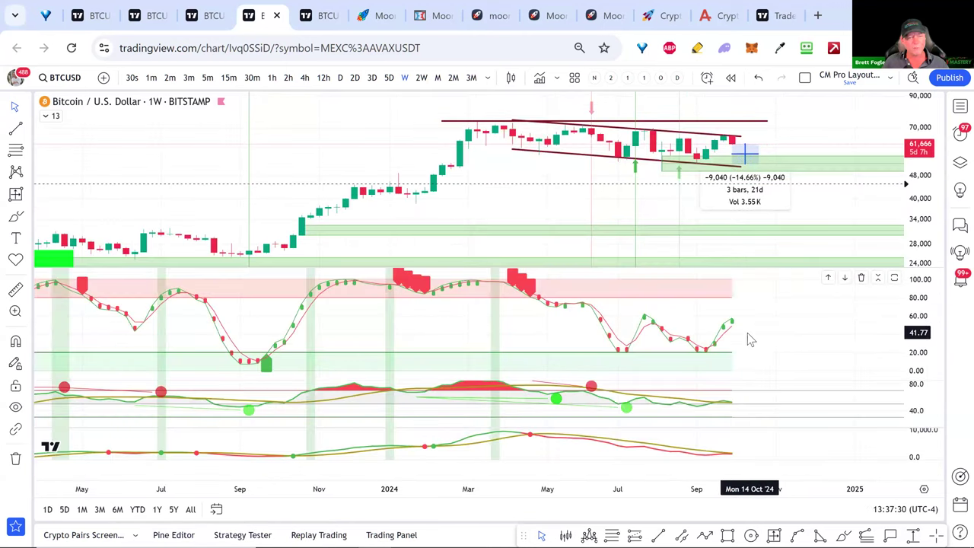
{"action": "scroll", "coordinate": [747, 335], "scroll_direction": "down", "scroll_amount": 3}
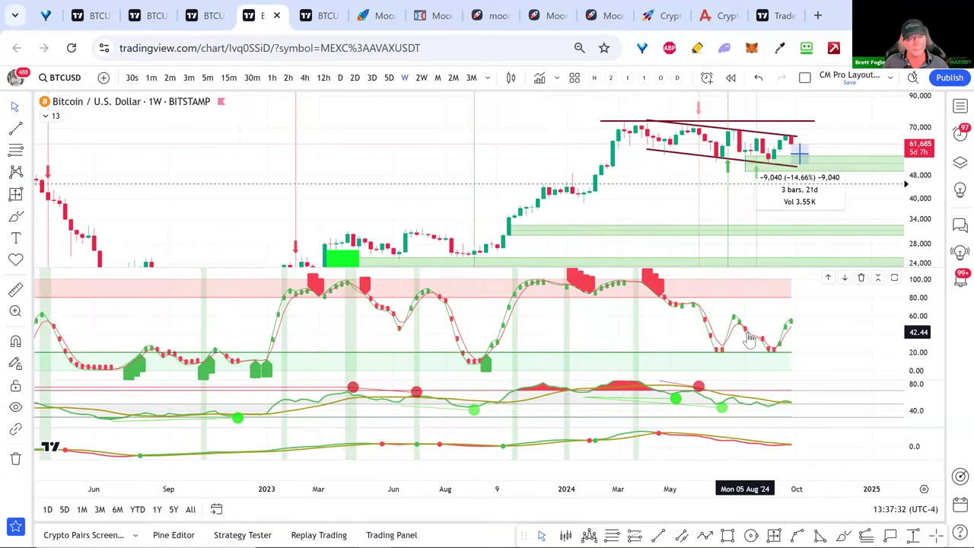
{"action": "scroll", "coordinate": [748, 341], "scroll_direction": "up", "scroll_amount": 2}
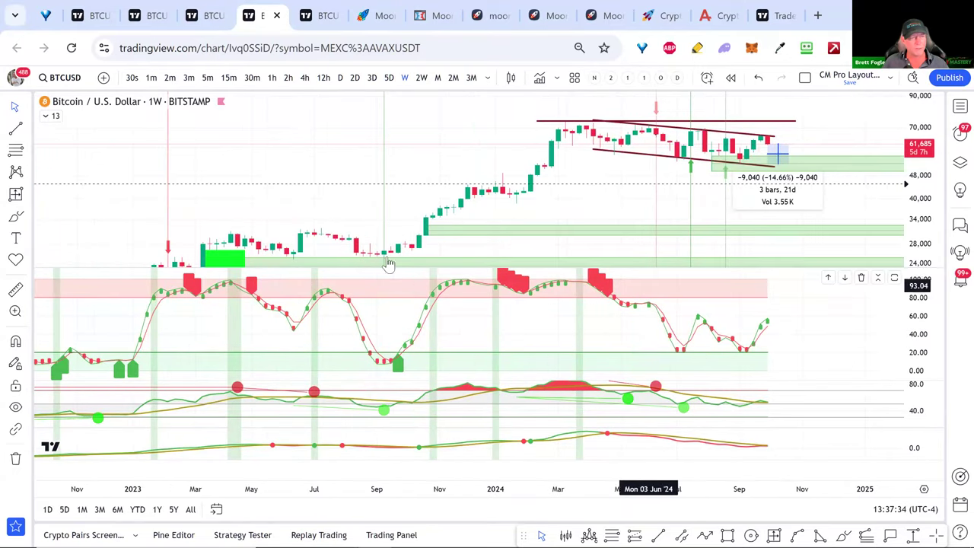
Step: Show the M3 Screener table on the Bitcoin chart and change the timeframe to daily
{"action": "left_click", "coordinate": [46, 115]}
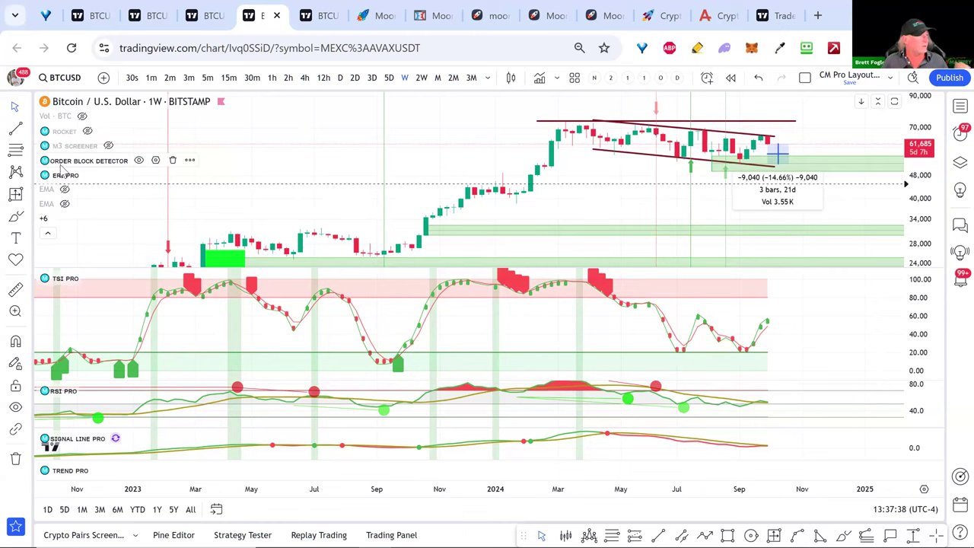
{"action": "left_click", "coordinate": [109, 145]}
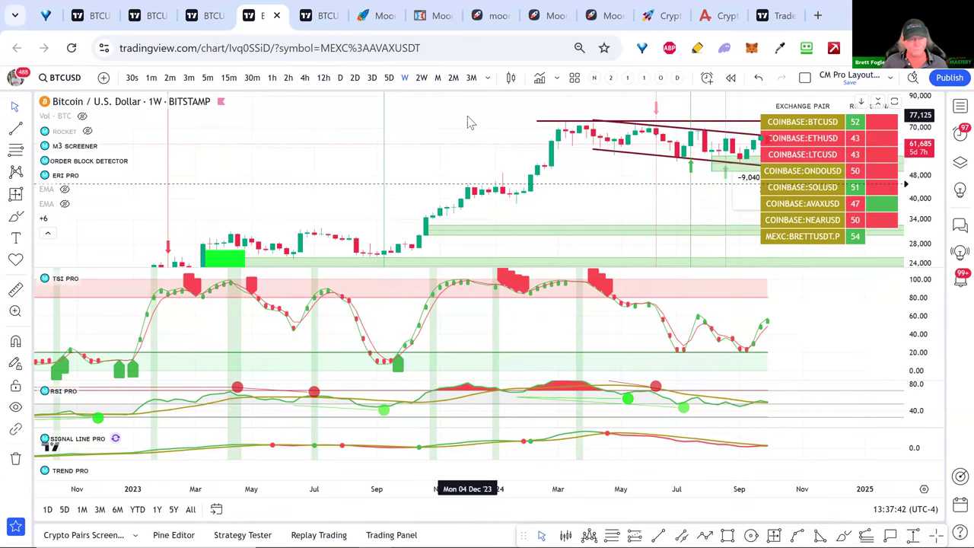
{"action": "left_click_drag", "start_coordinate": [510, 198], "coordinate": [394, 199]}
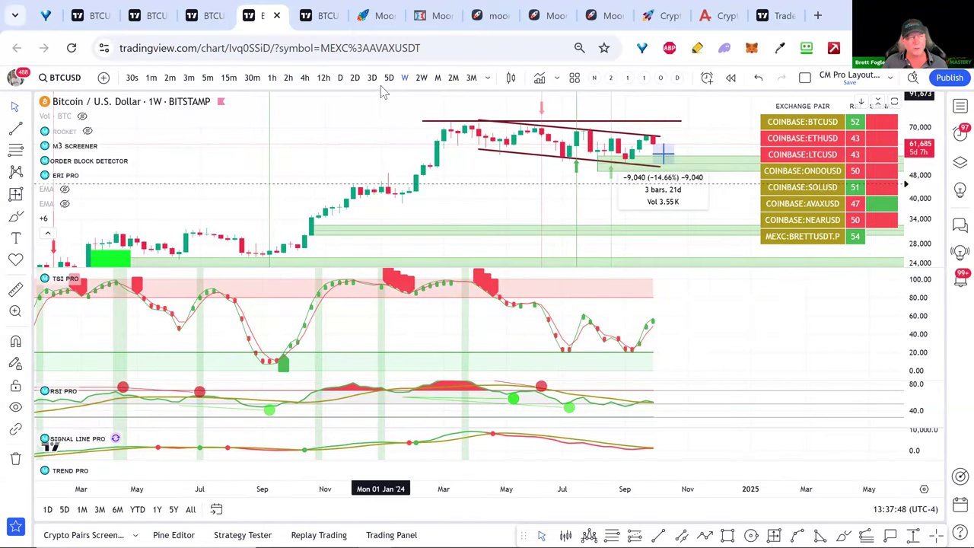
{"action": "left_click", "coordinate": [342, 81]}
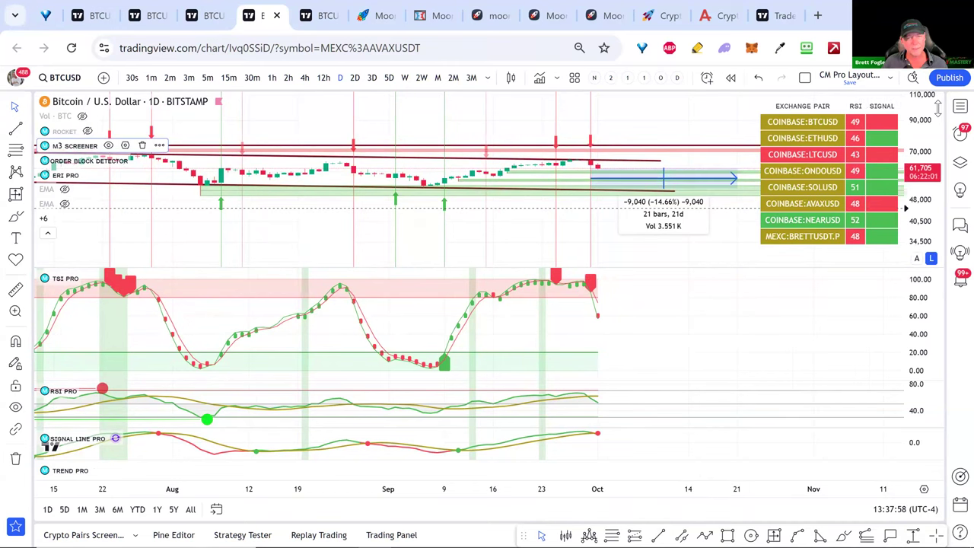
Step: Open the watchlist and go through the Coinbase symbols LINKUSD and HNTUSD to load the daily BLURUSD chart
{"action": "left_click", "coordinate": [961, 105]}
{"action": "scroll", "coordinate": [847, 319], "scroll_direction": "down", "scroll_amount": 10}
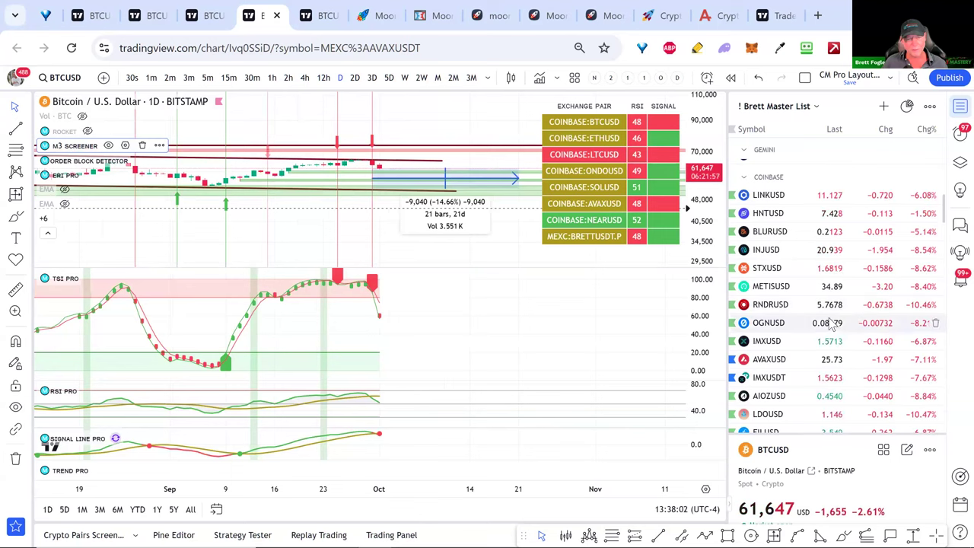
{"action": "left_click", "coordinate": [768, 196]}
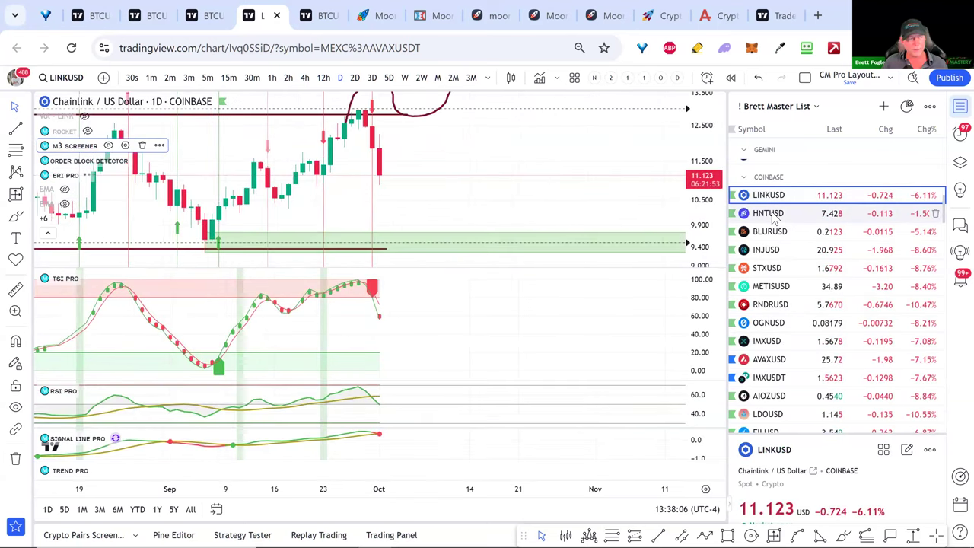
{"action": "left_click", "coordinate": [773, 216]}
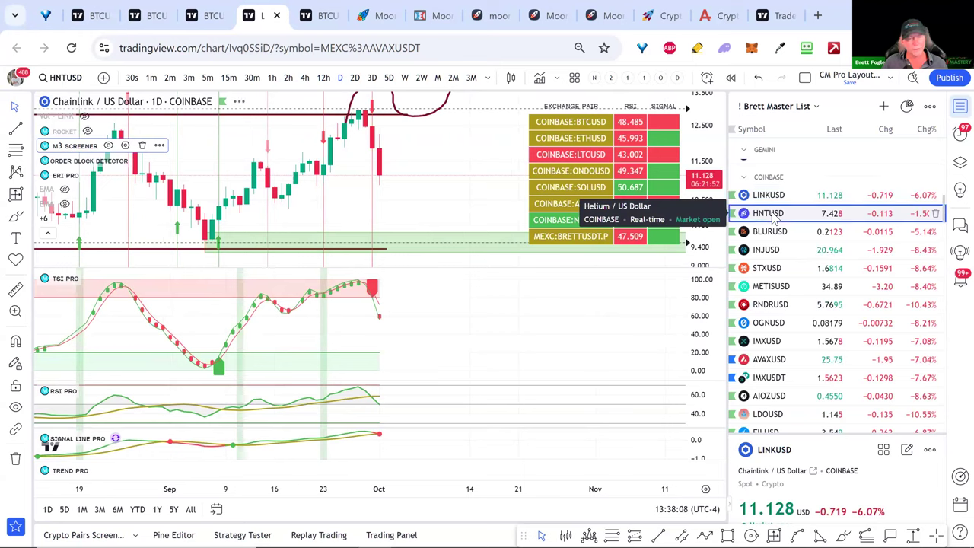
{"action": "left_click", "coordinate": [771, 235]}
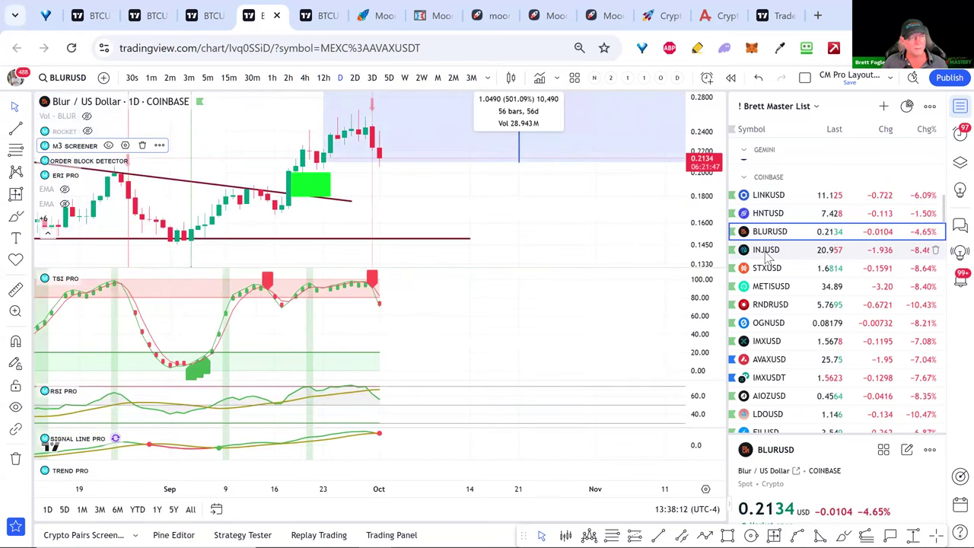
Step: Hide the M3 Screener table on the BLURUSD chart and close the watchlist
{"action": "left_click_drag", "start_coordinate": [487, 211], "coordinate": [513, 231]}
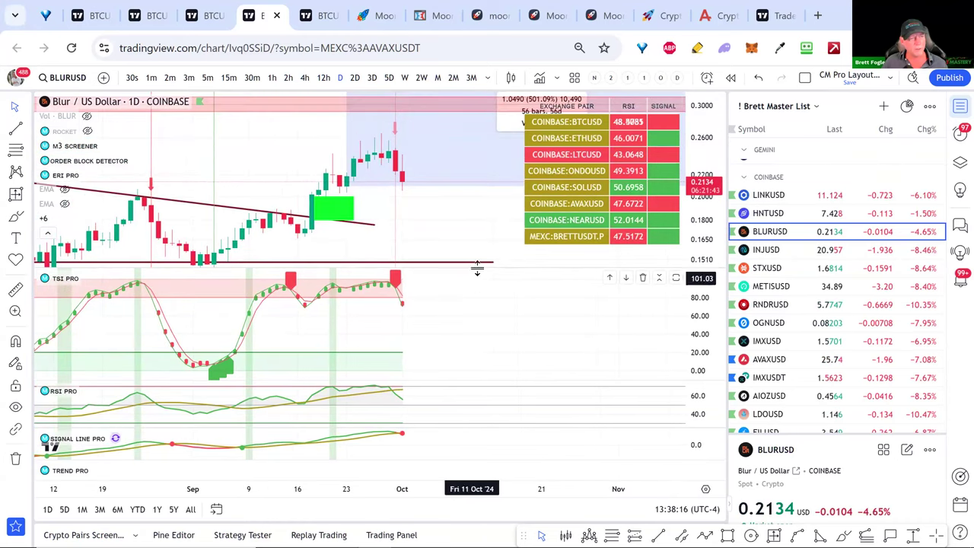
{"action": "mouse_move", "coordinate": [66, 194]}
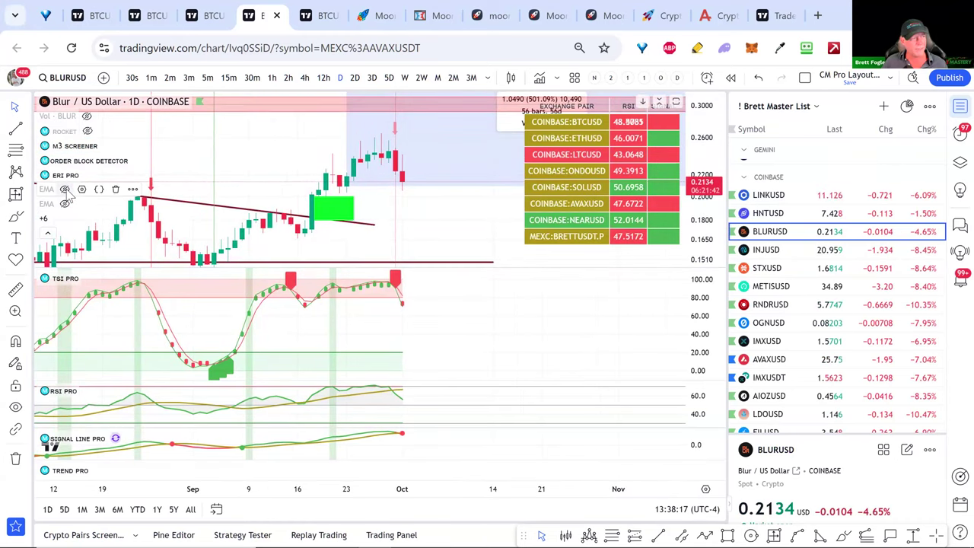
{"action": "left_click", "coordinate": [109, 145]}
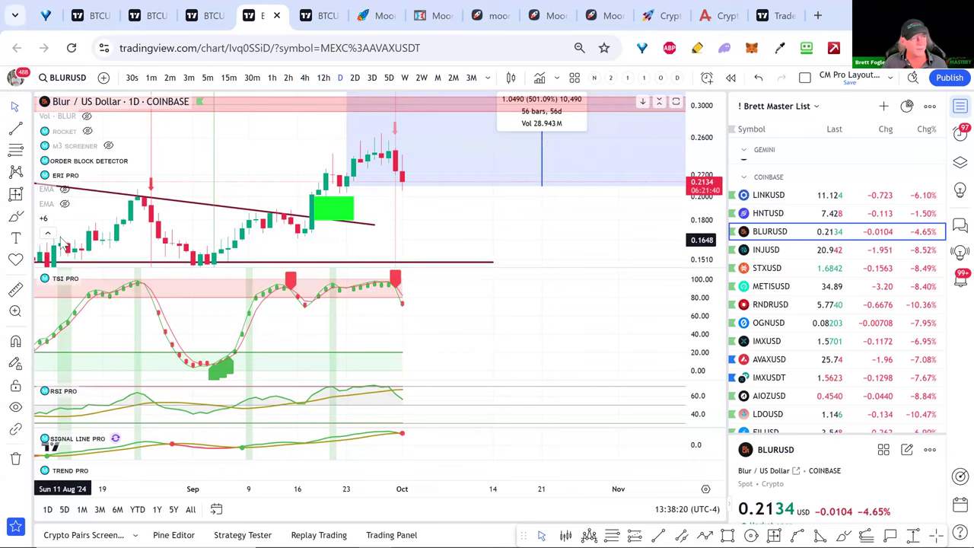
{"action": "left_click", "coordinate": [952, 111]}
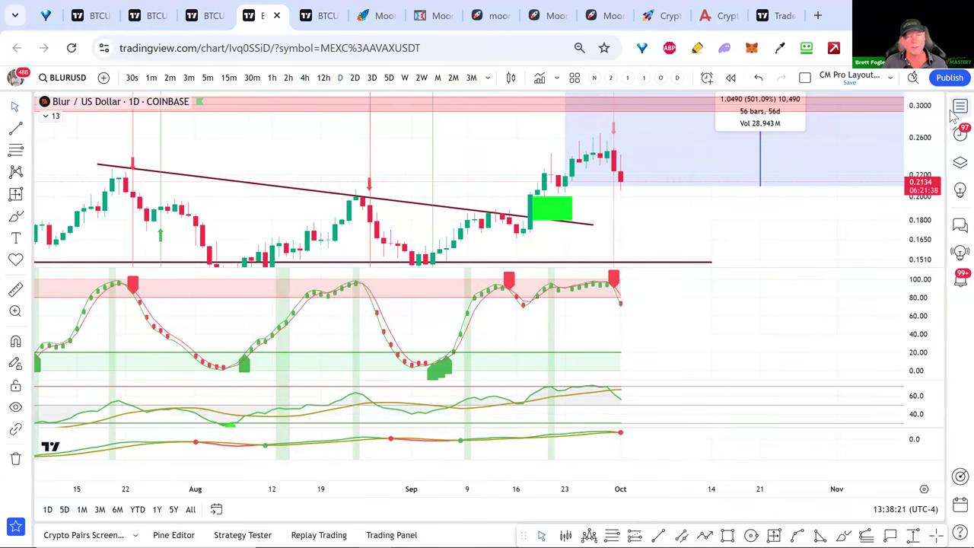
Step: Examine BLURUSD's late-September sell signal and enlarge the Signal Line Pro pane to inspect its crossover, restoring all panes when done
{"action": "left_click_drag", "start_coordinate": [342, 163], "coordinate": [526, 170]}
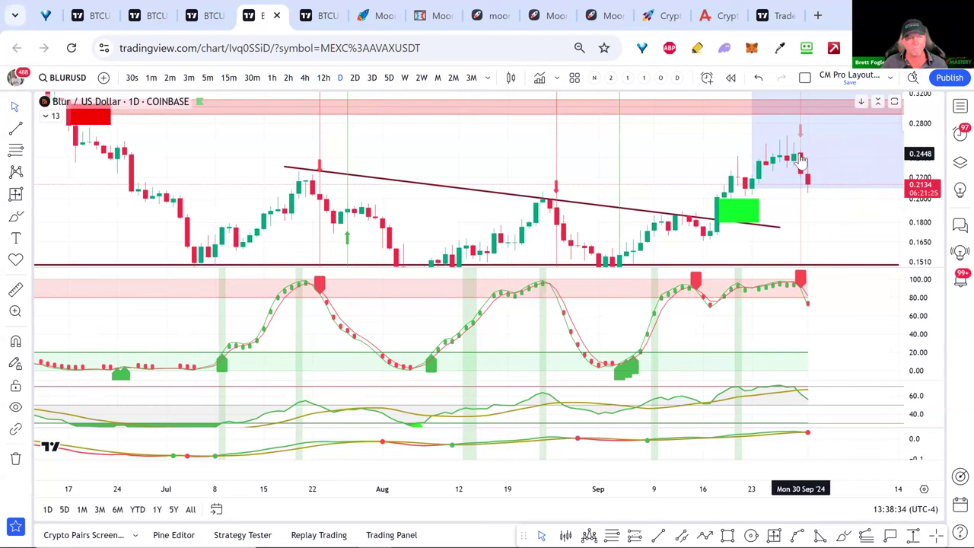
{"action": "double_click", "coordinate": [806, 447]}
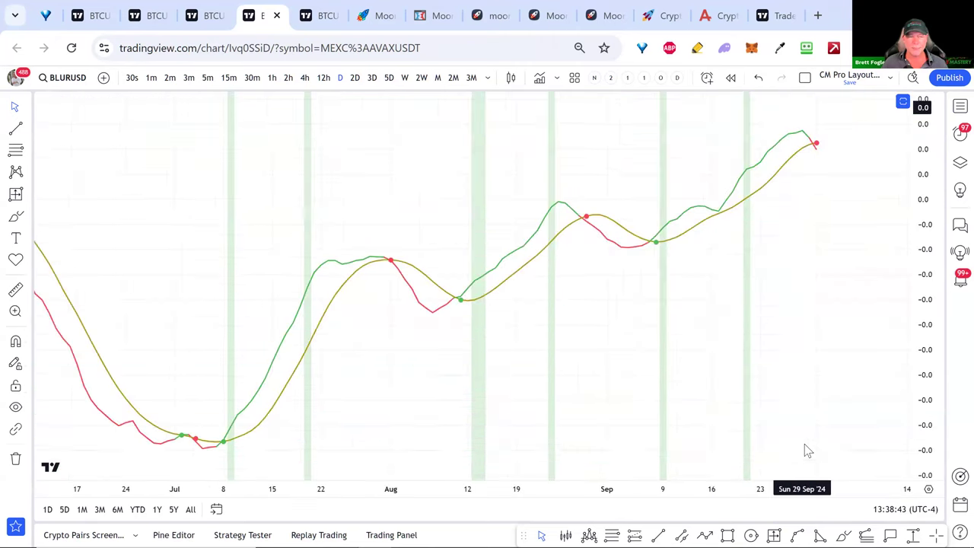
{"action": "double_click", "coordinate": [790, 308]}
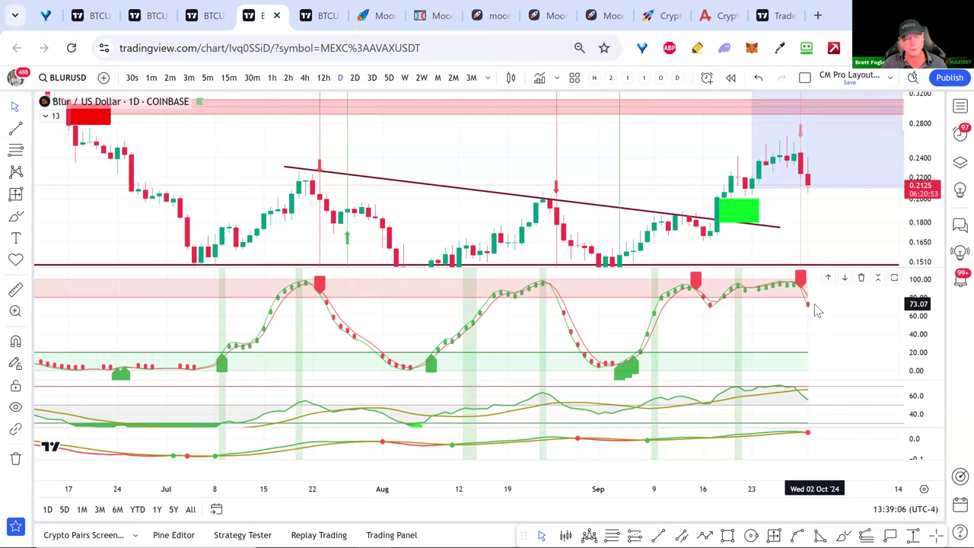
Step: Extend BLURUSD's descending trendline forward to early October 2024 at about 0.17
{"action": "left_click_drag", "start_coordinate": [779, 226], "coordinate": [835, 234]}
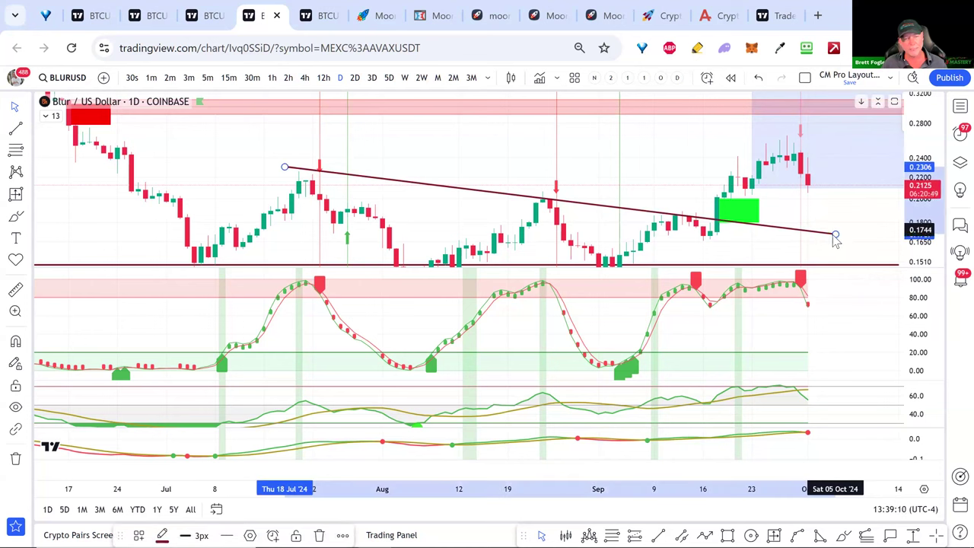
{"action": "left_click", "coordinate": [834, 237]}
{"action": "left_click", "coordinate": [830, 233]}
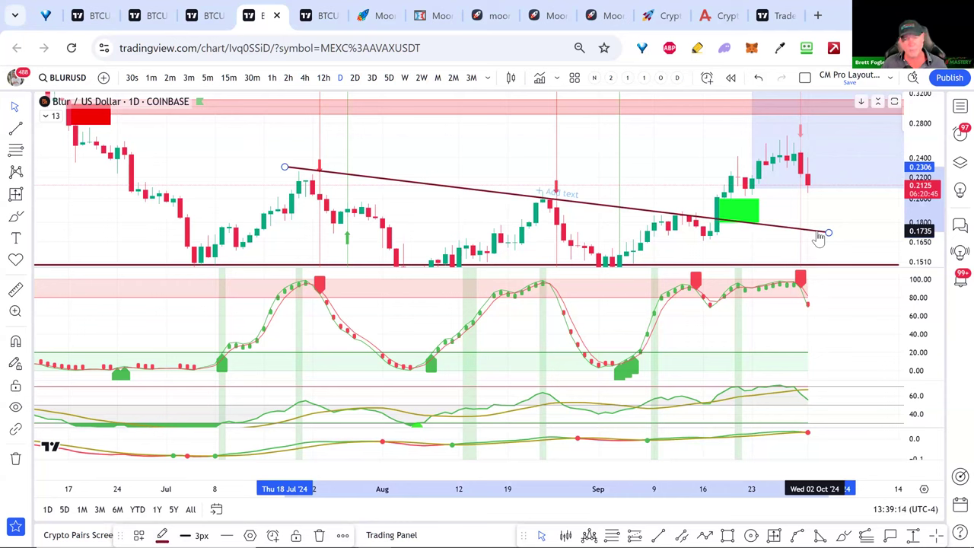
Step: Reopen the watchlist and load INJUSD from the Coinbase section on the daily chart
{"action": "left_click", "coordinate": [959, 106]}
{"action": "scroll", "coordinate": [792, 293], "scroll_direction": "down", "scroll_amount": 3}
{"action": "left_click", "coordinate": [775, 293]}
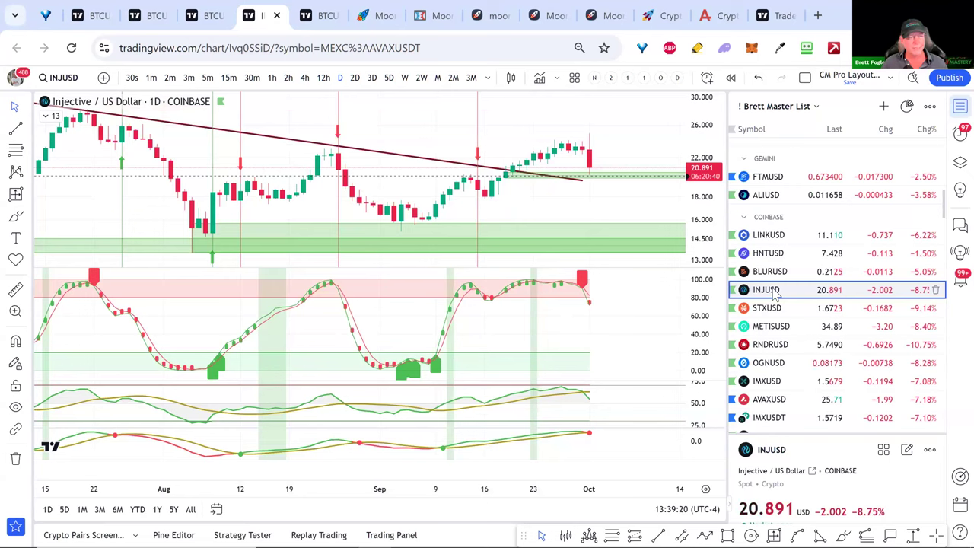
{"action": "scroll", "coordinate": [775, 294], "scroll_direction": "down", "scroll_amount": 2}
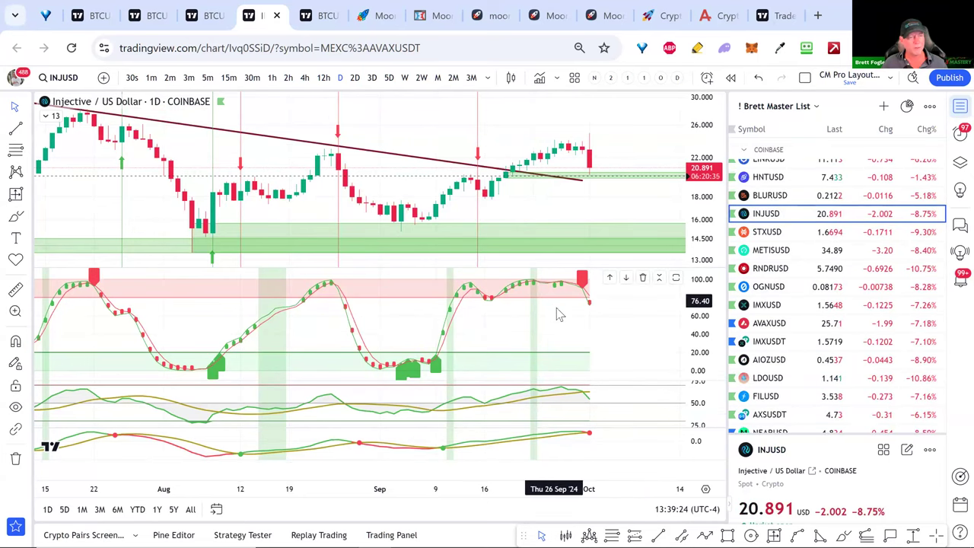
Step: Enlarge INJUSD's price pane to examine its descending trendline from the March 2024 high and the support zone near 20, restoring all panes when done
{"action": "double_click", "coordinate": [589, 208]}
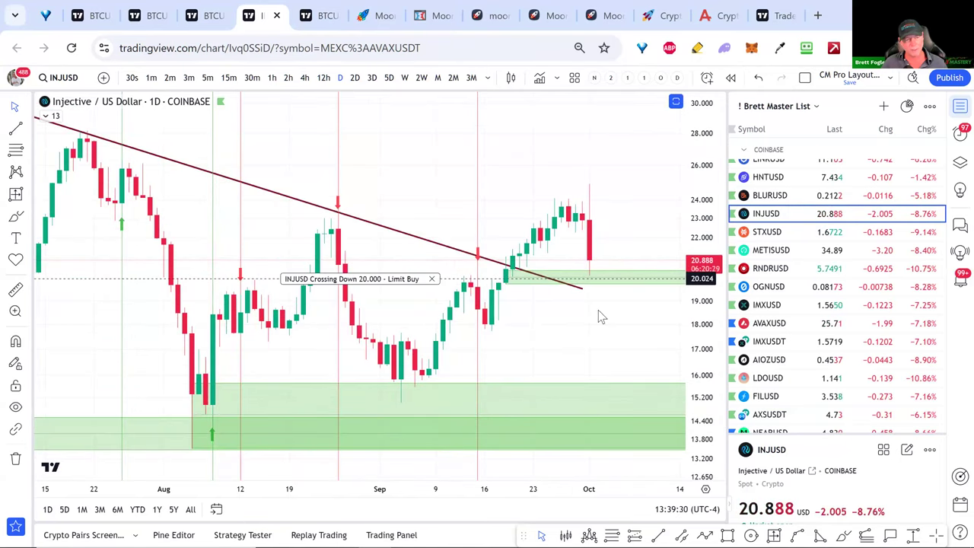
{"action": "scroll", "coordinate": [599, 306], "scroll_direction": "down", "scroll_amount": 4}
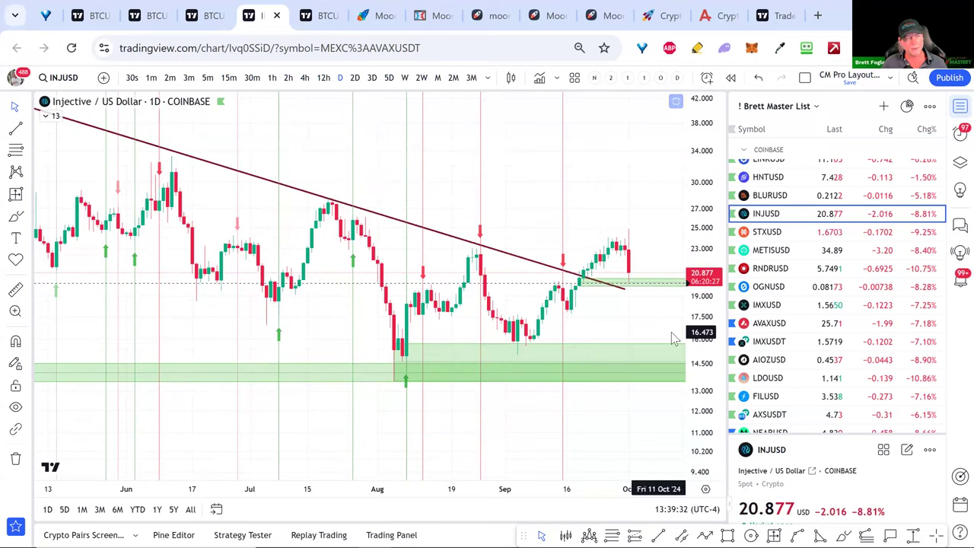
{"action": "scroll", "coordinate": [674, 338], "scroll_direction": "down", "scroll_amount": 2}
{"action": "scroll", "coordinate": [457, 282], "scroll_direction": "down", "scroll_amount": 4}
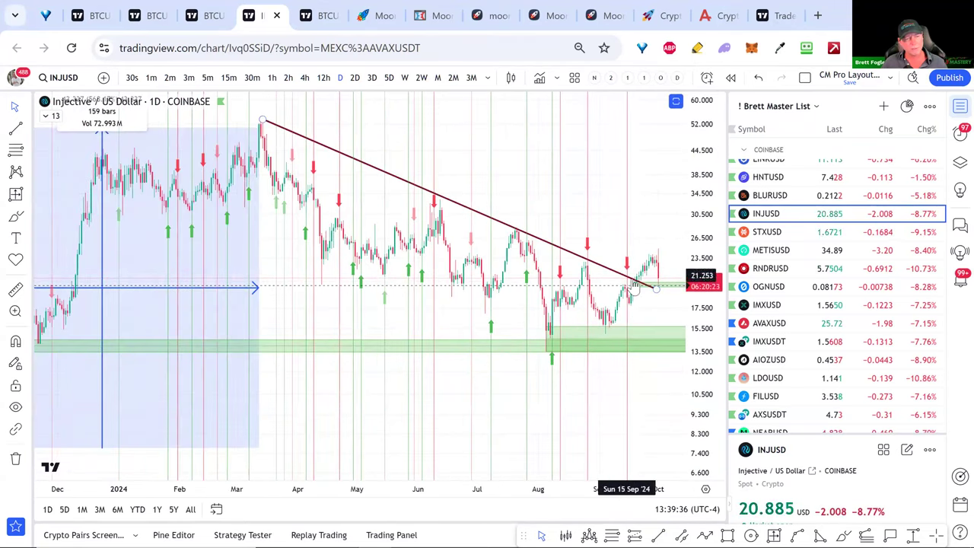
{"action": "scroll", "coordinate": [642, 312], "scroll_direction": "up", "scroll_amount": 4}
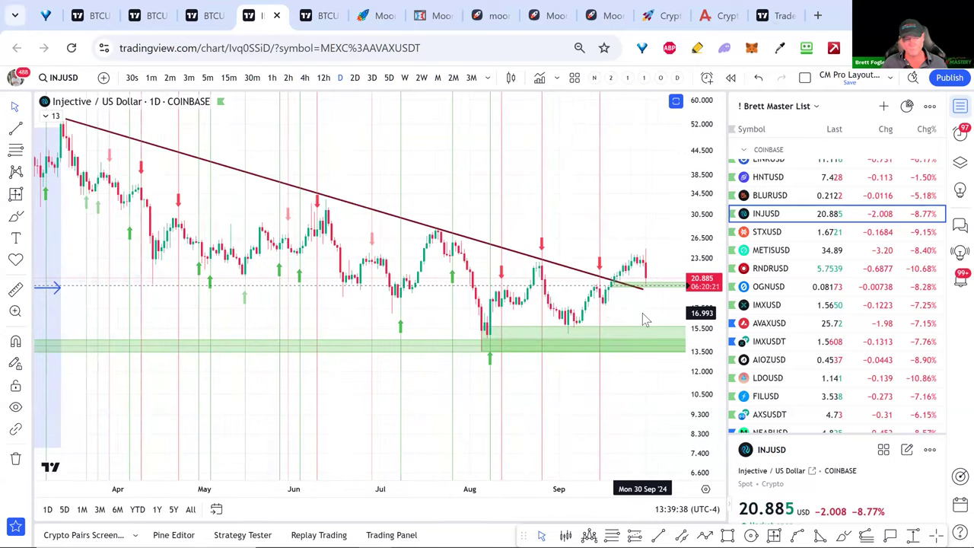
{"action": "left_click_drag", "start_coordinate": [695, 312], "coordinate": [698, 218]}
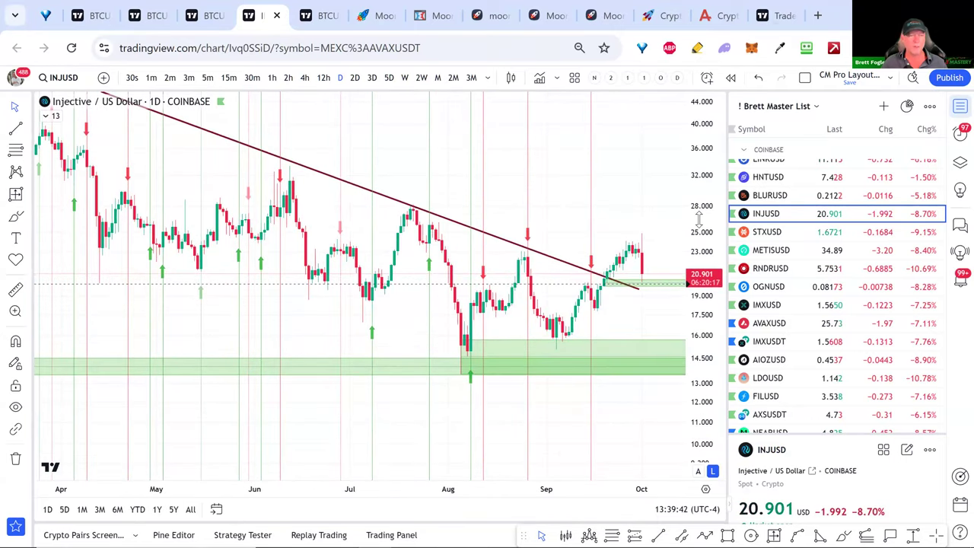
{"action": "scroll", "coordinate": [661, 301], "scroll_direction": "up", "scroll_amount": 1}
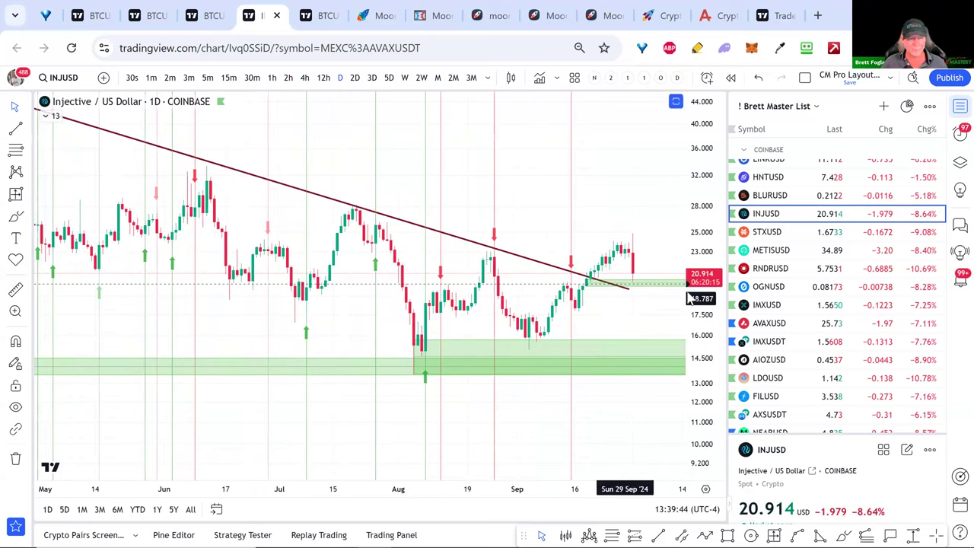
{"action": "left_click_drag", "start_coordinate": [639, 327], "coordinate": [542, 280]}
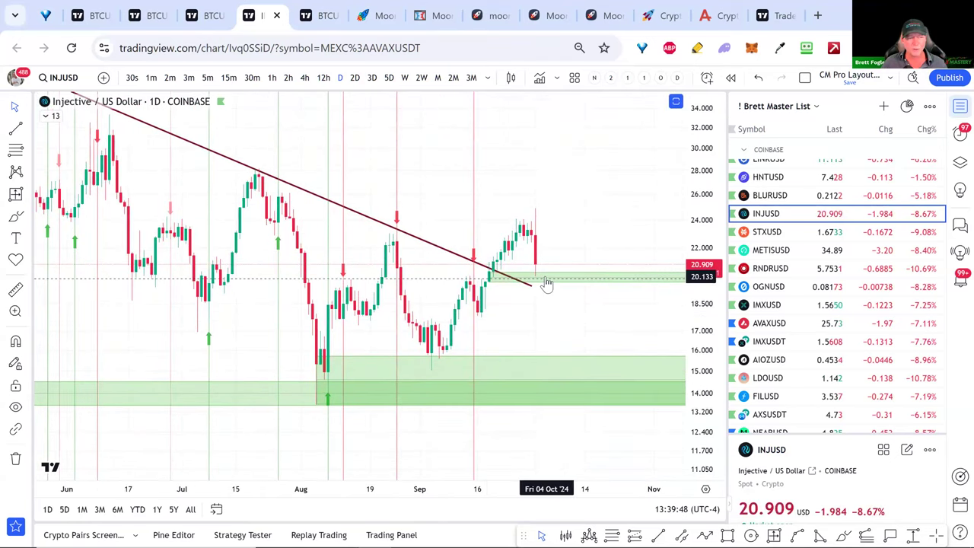
{"action": "double_click", "coordinate": [537, 305]}
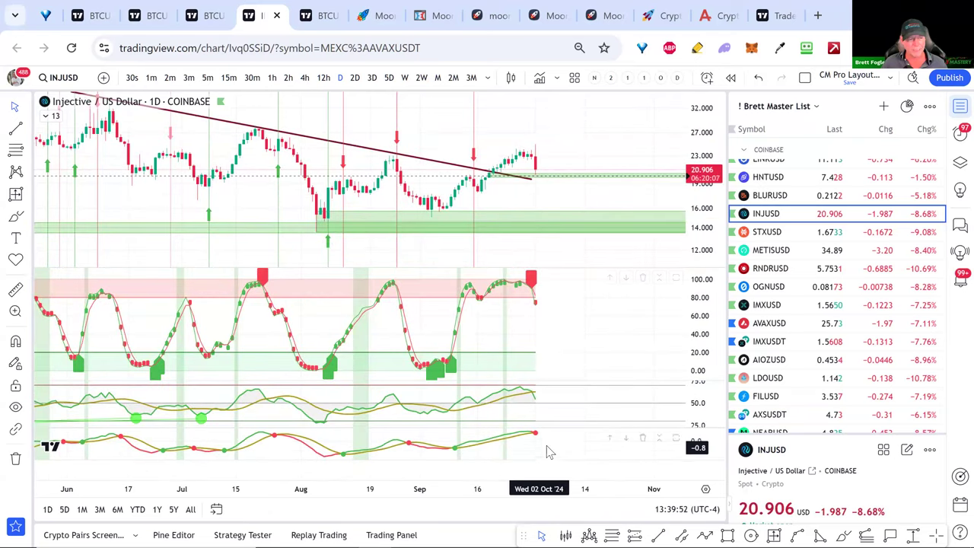
Step: Check INJUSD's indicators on the weekly timeframe, then return the chart to daily
{"action": "left_click", "coordinate": [404, 78]}
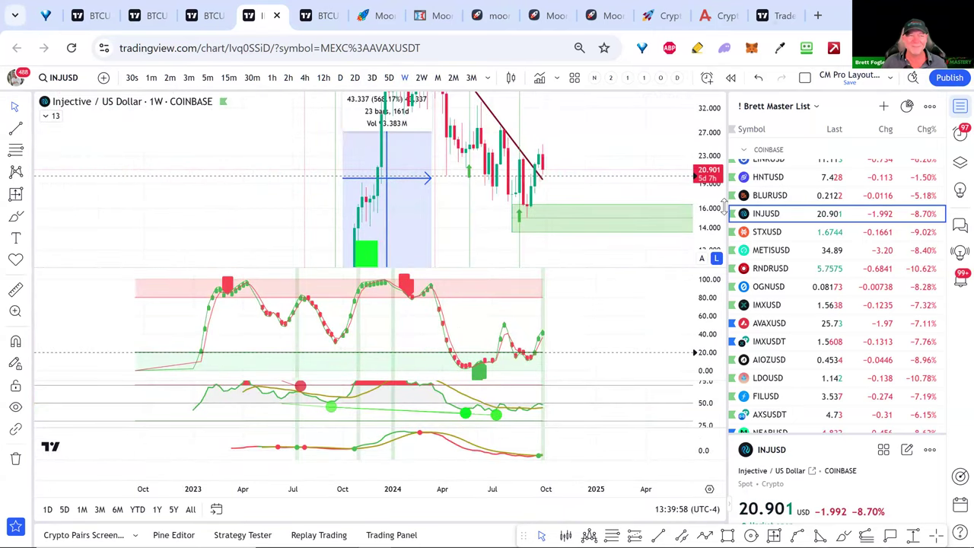
{"action": "scroll", "coordinate": [611, 250], "scroll_direction": "up", "scroll_amount": 4}
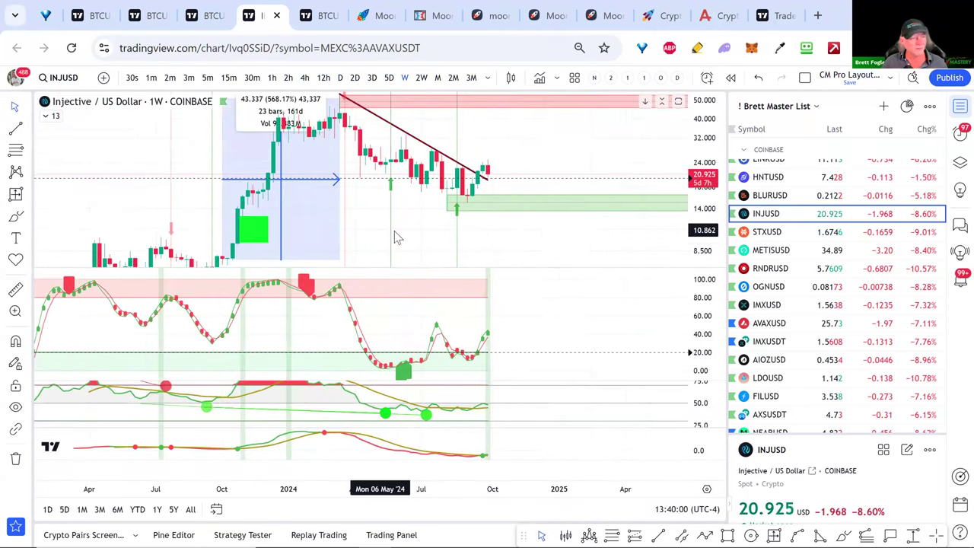
{"action": "scroll", "coordinate": [586, 246], "scroll_direction": "up", "scroll_amount": 4}
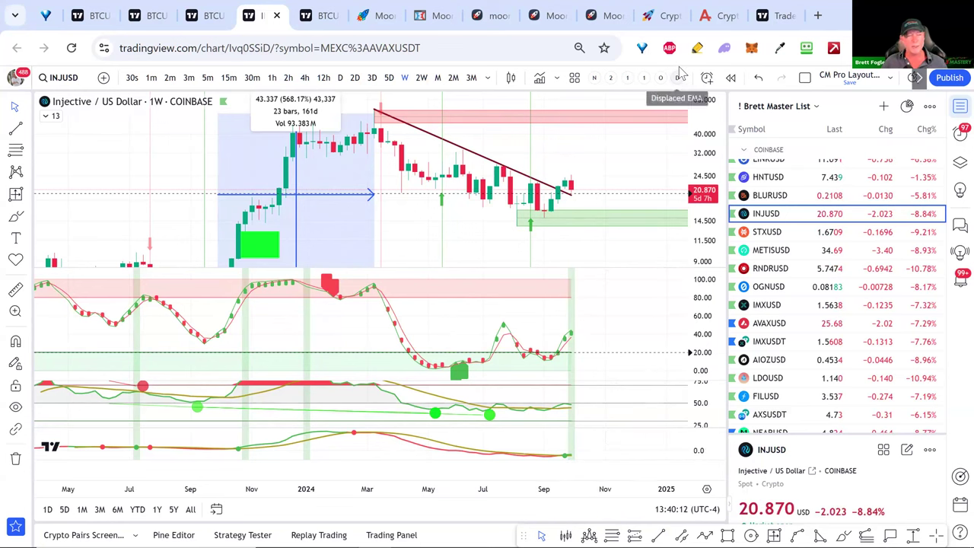
{"action": "left_click", "coordinate": [340, 77]}
{"action": "scroll", "coordinate": [413, 221], "scroll_direction": "down", "scroll_amount": 5}
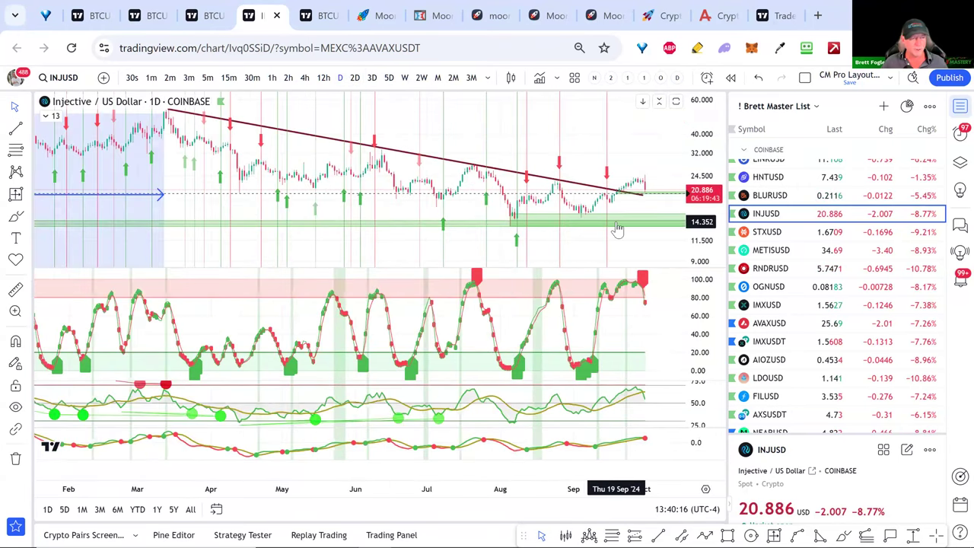
Step: Load the daily STXUSD chart and examine its latest sell signal with the projected price path in view
{"action": "left_click", "coordinate": [771, 234]}
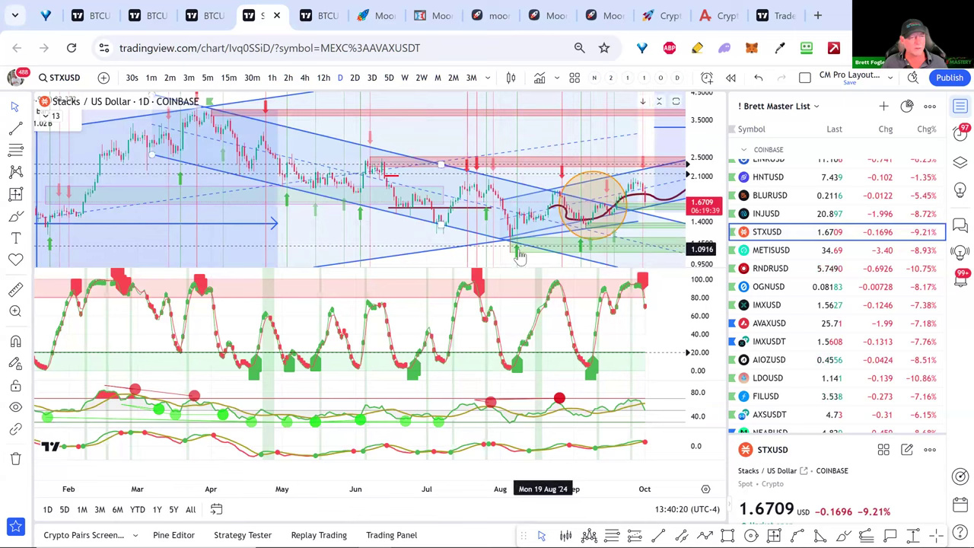
{"action": "scroll", "coordinate": [343, 258], "scroll_direction": "right", "scroll_amount": 3}
{"action": "scroll", "coordinate": [337, 251], "scroll_direction": "right", "scroll_amount": 2}
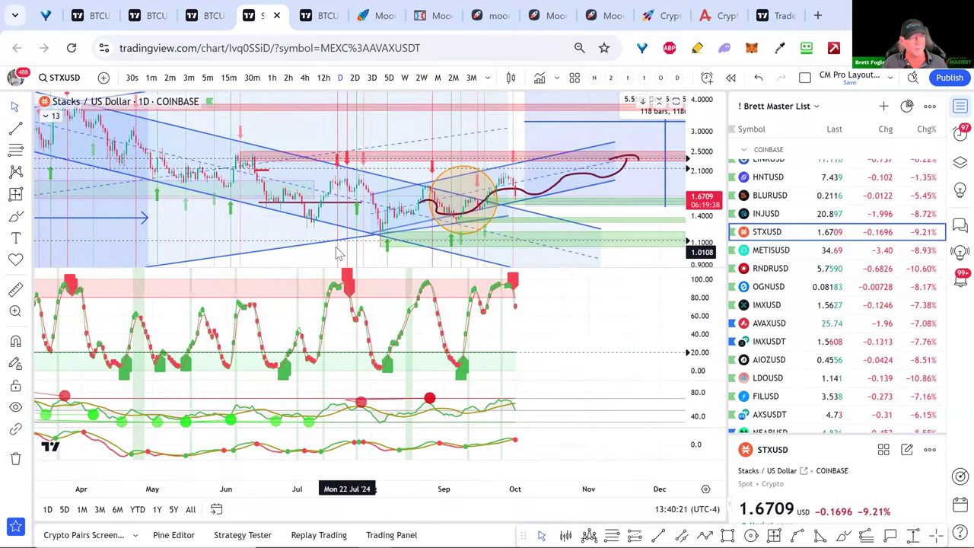
{"action": "scroll", "coordinate": [330, 254], "scroll_direction": "right", "scroll_amount": 3}
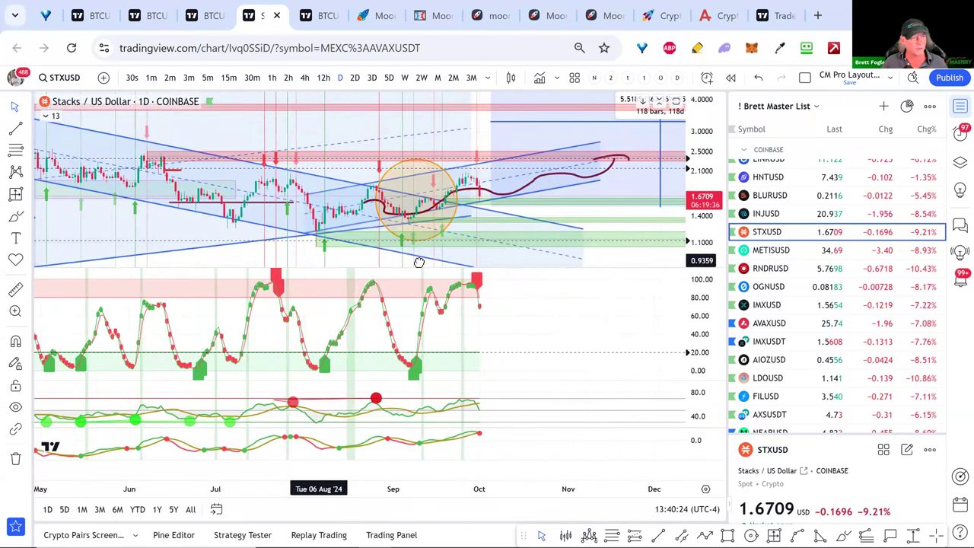
{"action": "scroll", "coordinate": [338, 261], "scroll_direction": "up", "scroll_amount": 3}
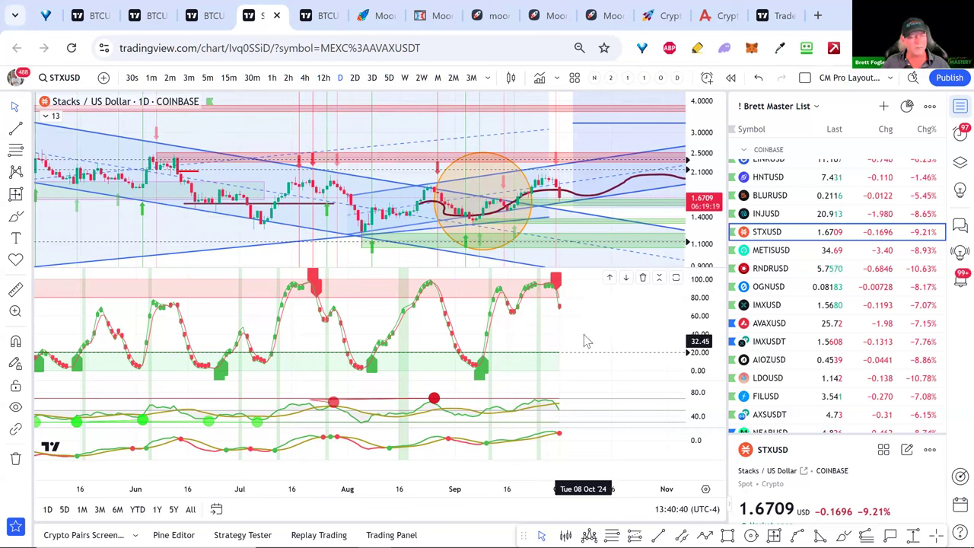
Step: Rescale STXUSD's price axis and follow the rising channel and drawn forecast from early October to the mid-November resistance zone
{"action": "left_click_drag", "start_coordinate": [711, 171], "coordinate": [708, 194]}
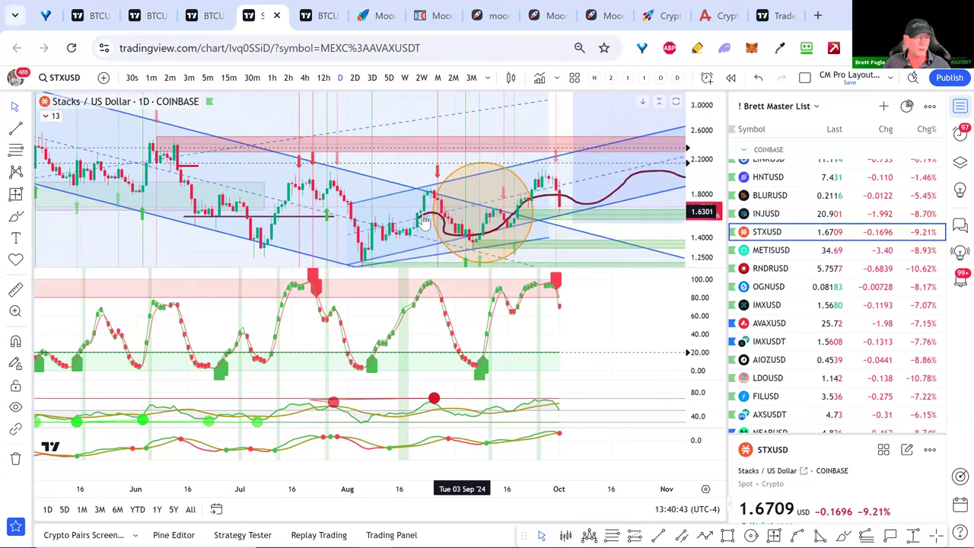
{"action": "left_click", "coordinate": [559, 221]}
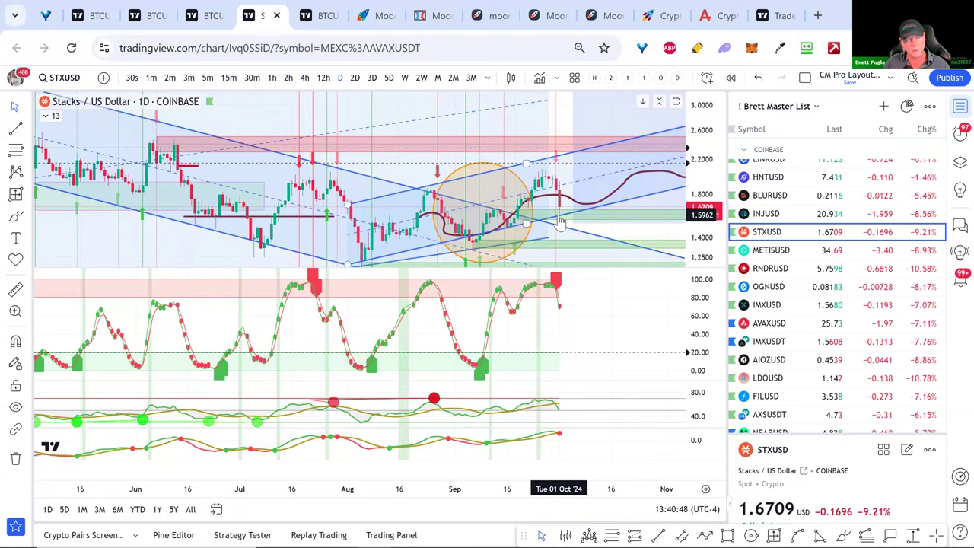
{"action": "scroll", "coordinate": [632, 221], "scroll_direction": "down", "scroll_amount": 3}
{"action": "left_click_drag", "start_coordinate": [343, 229], "coordinate": [200, 228]}
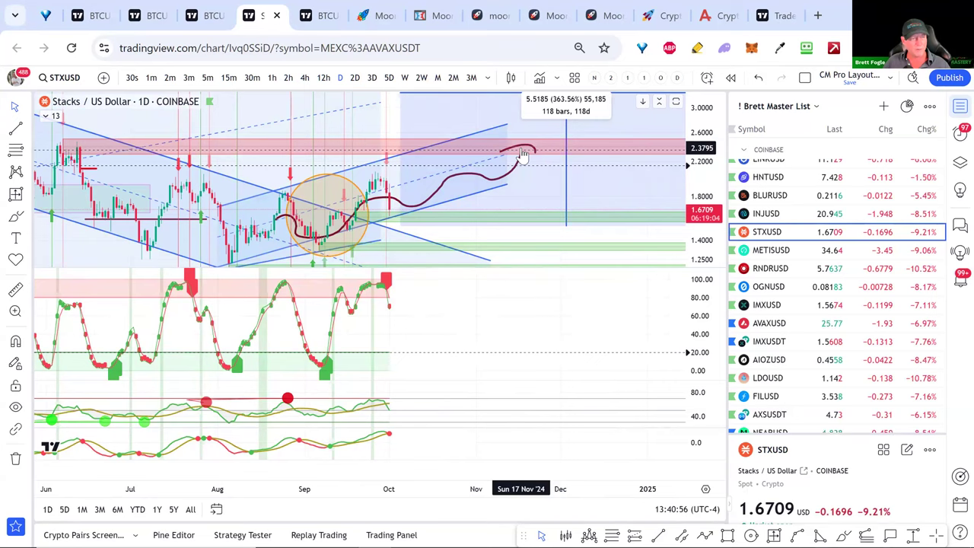
{"action": "scroll", "coordinate": [522, 155], "scroll_direction": "down", "scroll_amount": 2}
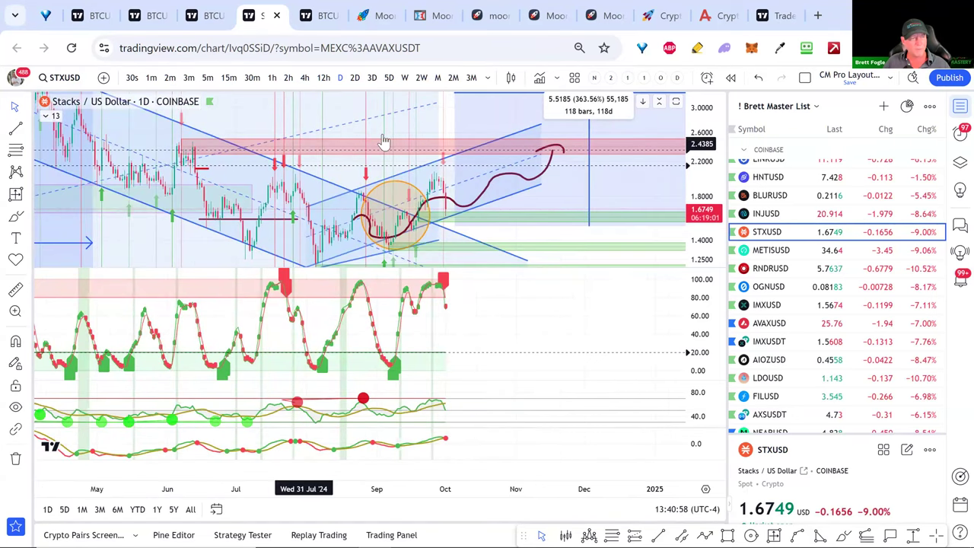
Step: Go through the Coinbase symbols METISUSD, RNDRUSD and LDOUSD to load the daily AIOZUSD chart
{"action": "left_click", "coordinate": [778, 251]}
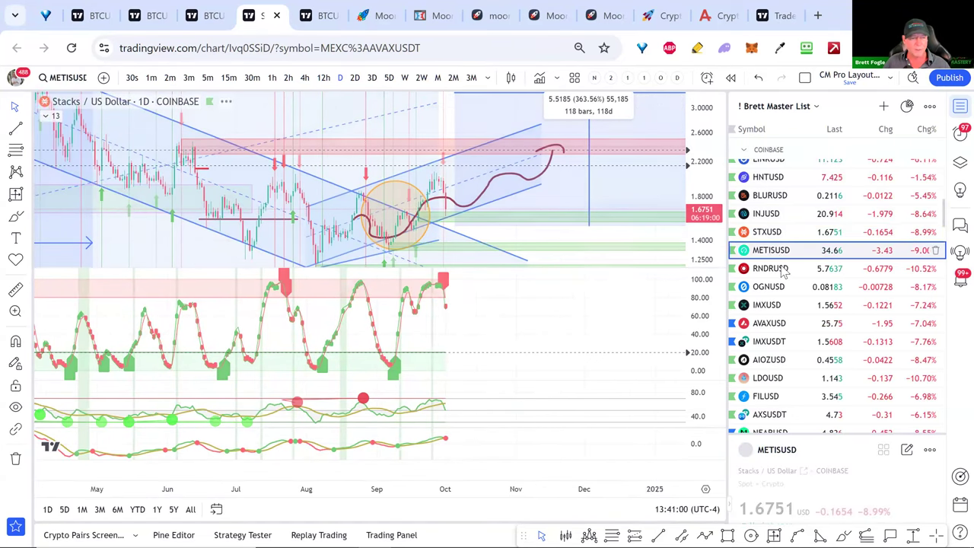
{"action": "left_click", "coordinate": [780, 271]}
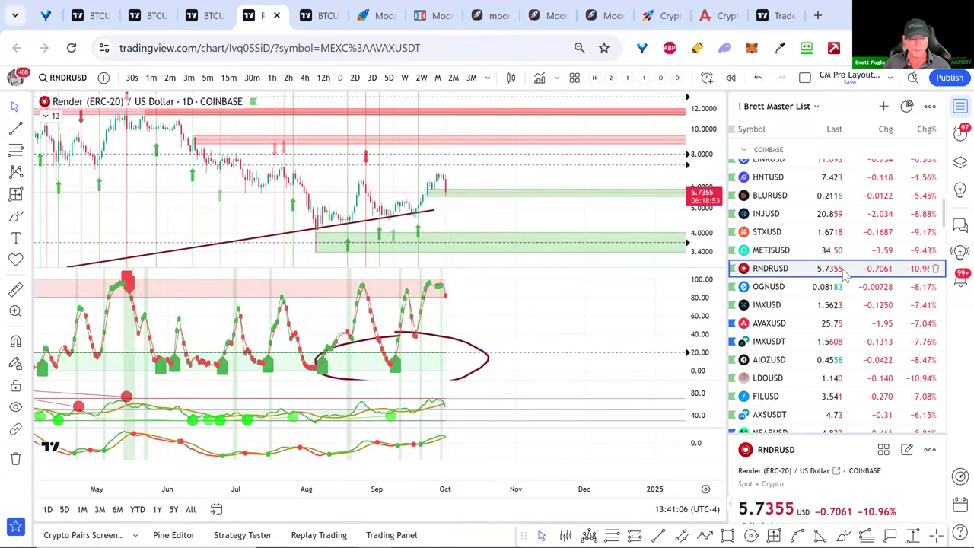
{"action": "scroll", "coordinate": [845, 275], "scroll_direction": "down", "scroll_amount": 2}
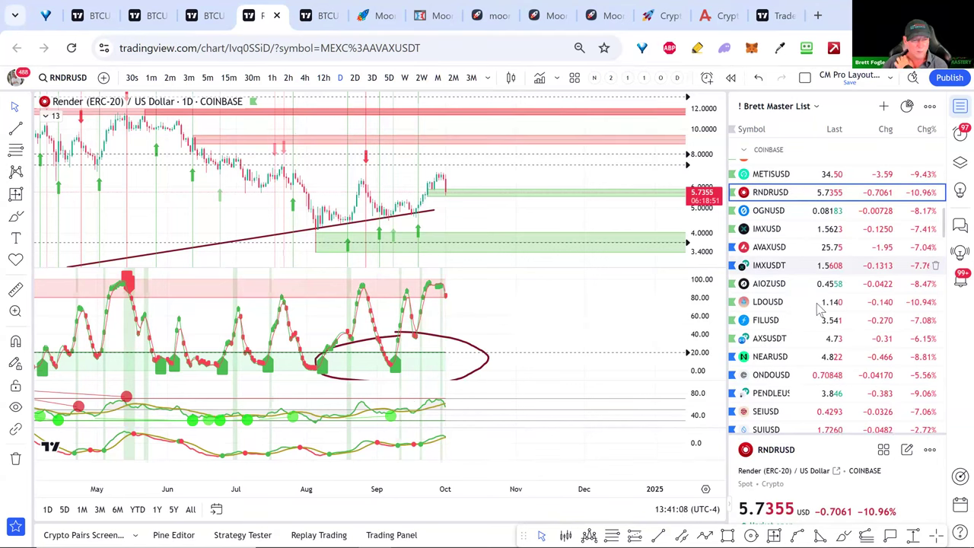
{"action": "left_click", "coordinate": [779, 307]}
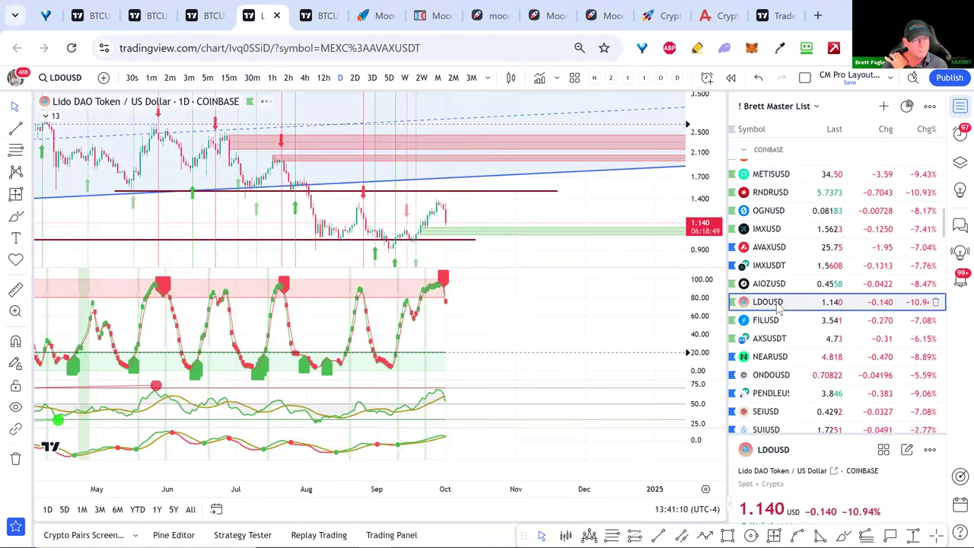
{"action": "left_click", "coordinate": [772, 286]}
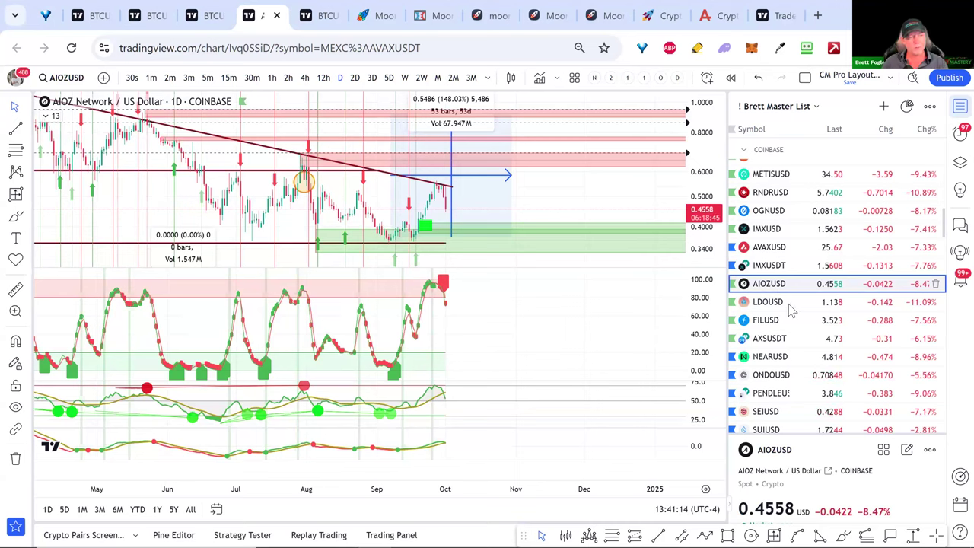
{"action": "scroll", "coordinate": [770, 318], "scroll_direction": "down", "scroll_amount": 1}
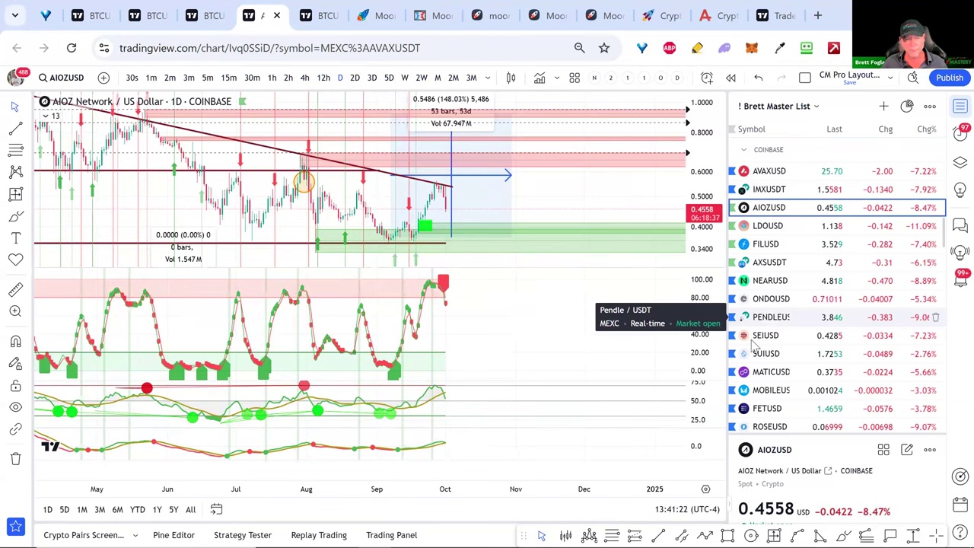
Step: Enlarge AIOZUSD's price pane and examine its descending trendline, horizontal support and supply and demand zones back to March 2024
{"action": "double_click", "coordinate": [539, 205]}
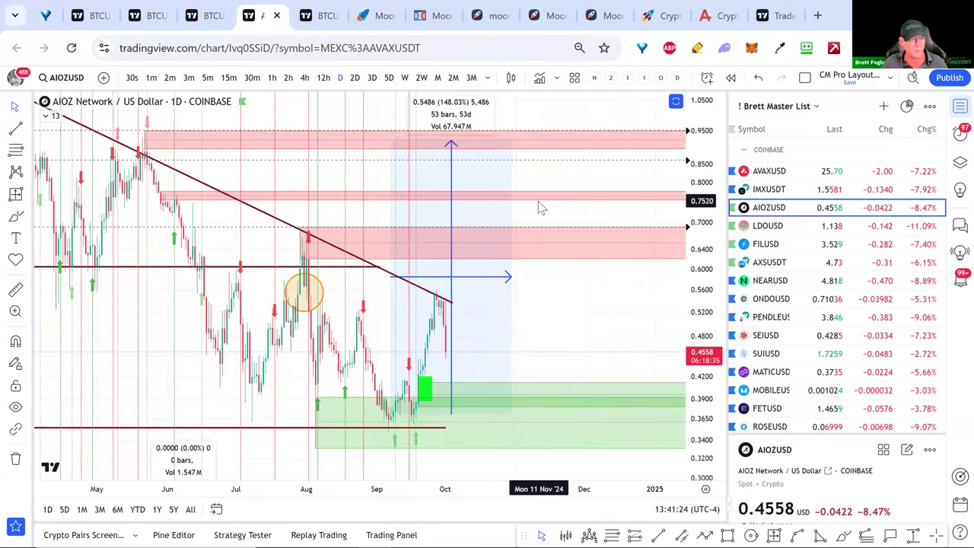
{"action": "mouse_move", "coordinate": [693, 306]}
{"action": "left_mouse_down"}
{"action": "mouse_move", "coordinate": [694, 321]}
{"action": "mouse_move", "coordinate": [694, 305]}
{"action": "left_mouse_up"}
{"action": "scroll", "coordinate": [602, 337], "scroll_direction": "down", "scroll_amount": 2}
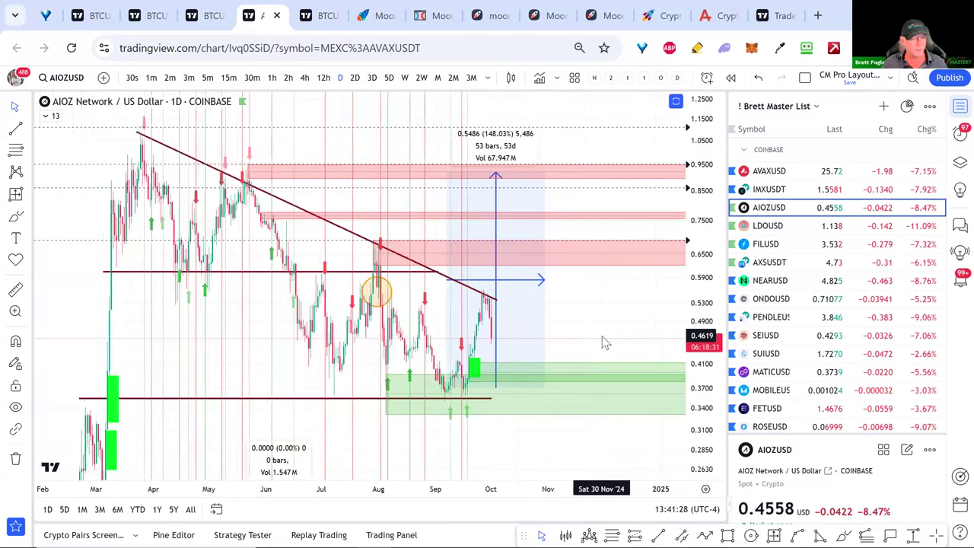
{"action": "scroll", "coordinate": [555, 338], "scroll_direction": "up", "scroll_amount": 2}
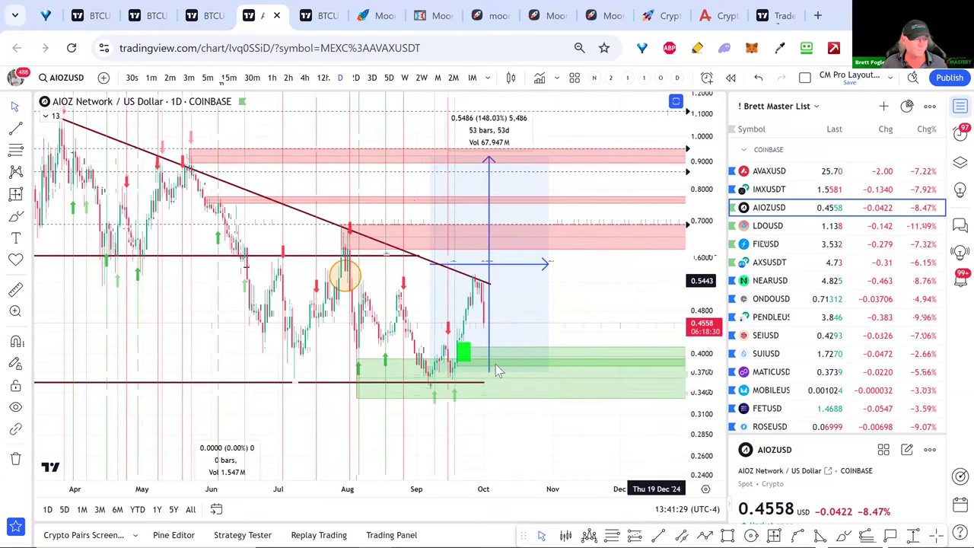
{"action": "scroll", "coordinate": [297, 375], "scroll_direction": "up", "scroll_amount": 1}
{"action": "left_click_drag", "start_coordinate": [308, 371], "coordinate": [394, 367]}
{"action": "scroll", "coordinate": [396, 348], "scroll_direction": "up", "scroll_amount": 4}
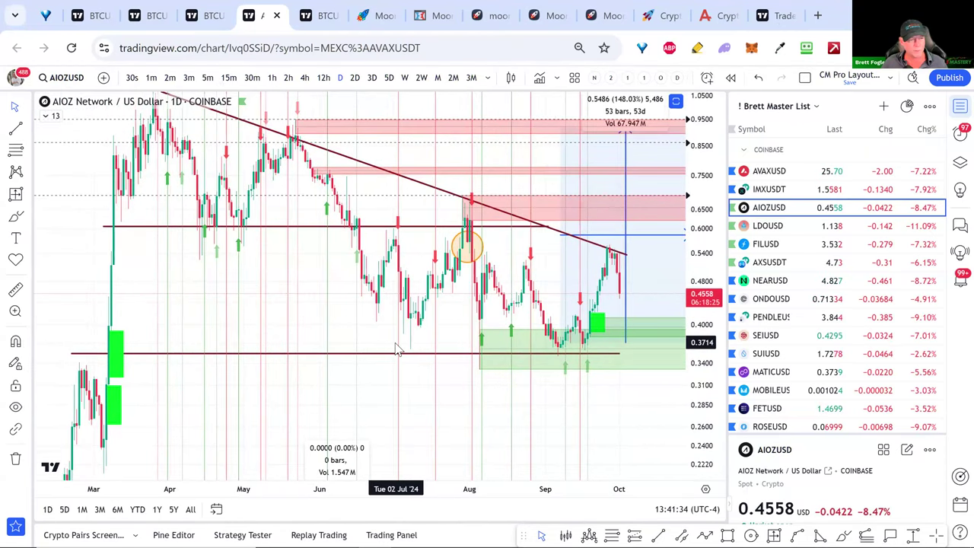
{"action": "mouse_move", "coordinate": [439, 340]}
{"action": "left_mouse_down"}
{"action": "mouse_move", "coordinate": [420, 362]}
{"action": "mouse_move", "coordinate": [438, 351]}
{"action": "left_mouse_up"}
Step: Return to the start of the watchlist and load the daily BTCUSD index chart
{"action": "scroll", "coordinate": [808, 364], "scroll_direction": "up", "scroll_amount": 10}
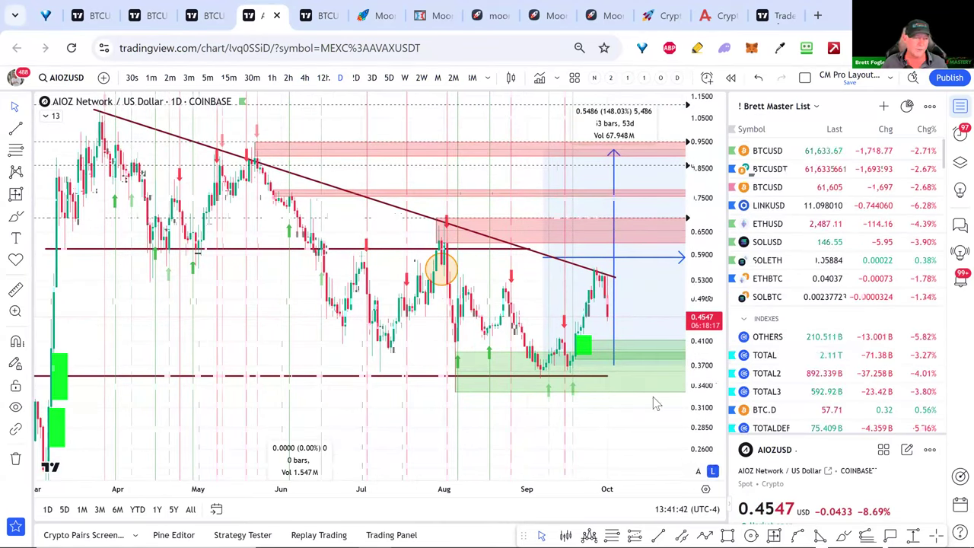
{"action": "scroll", "coordinate": [322, 382], "scroll_direction": "up", "scroll_amount": 2}
{"action": "scroll", "coordinate": [323, 382], "scroll_direction": "up", "scroll_amount": 2}
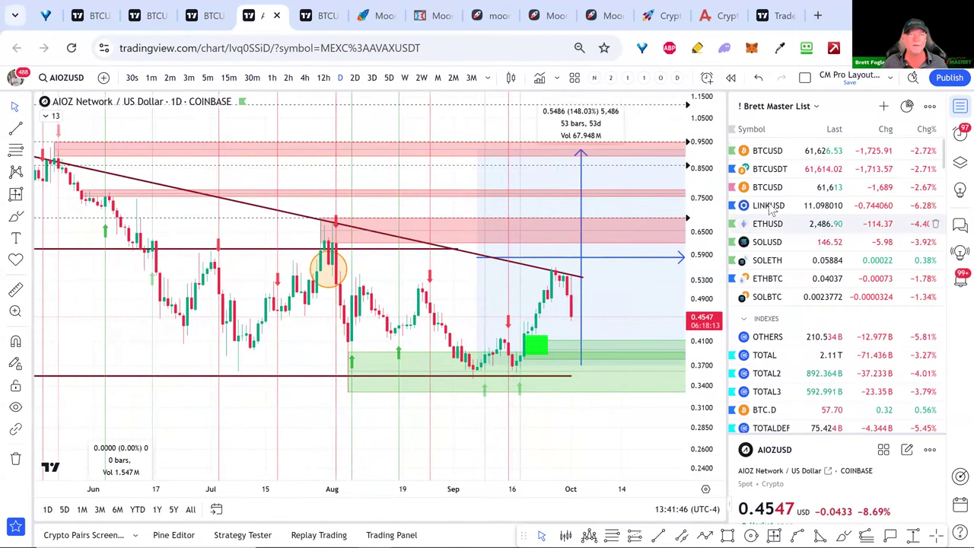
{"action": "left_click", "coordinate": [769, 152]}
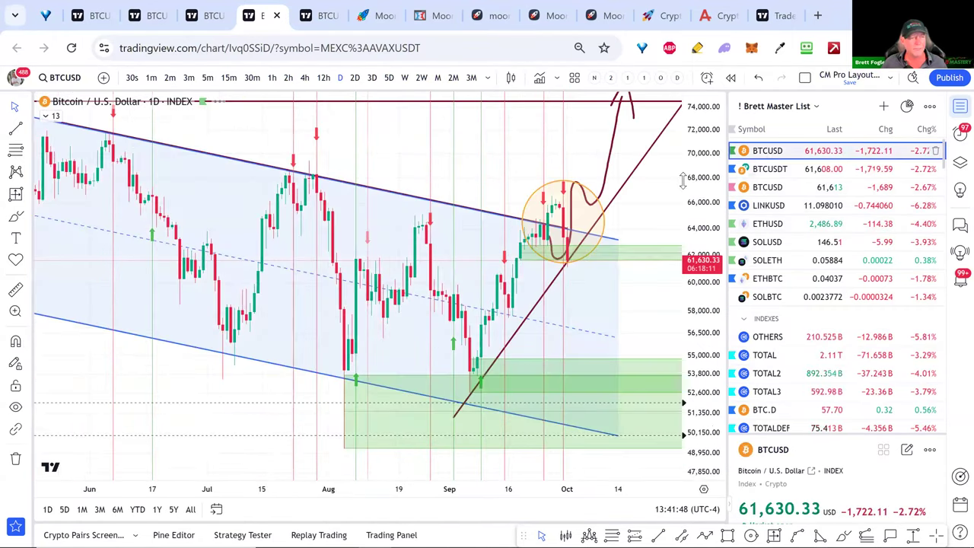
Step: Shift Bitcoin's hand-drawn forecast path and its arrowhead a few days later so the initial dip lines up with the latest daily candles
{"action": "scroll", "coordinate": [681, 190], "scroll_direction": "up", "scroll_amount": 2}
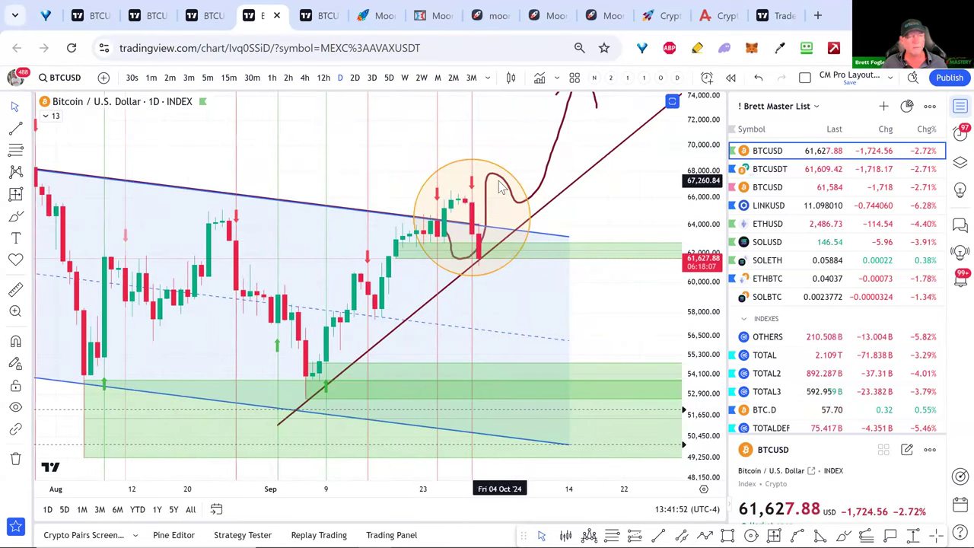
{"action": "scroll", "coordinate": [499, 190], "scroll_direction": "up", "scroll_amount": 1}
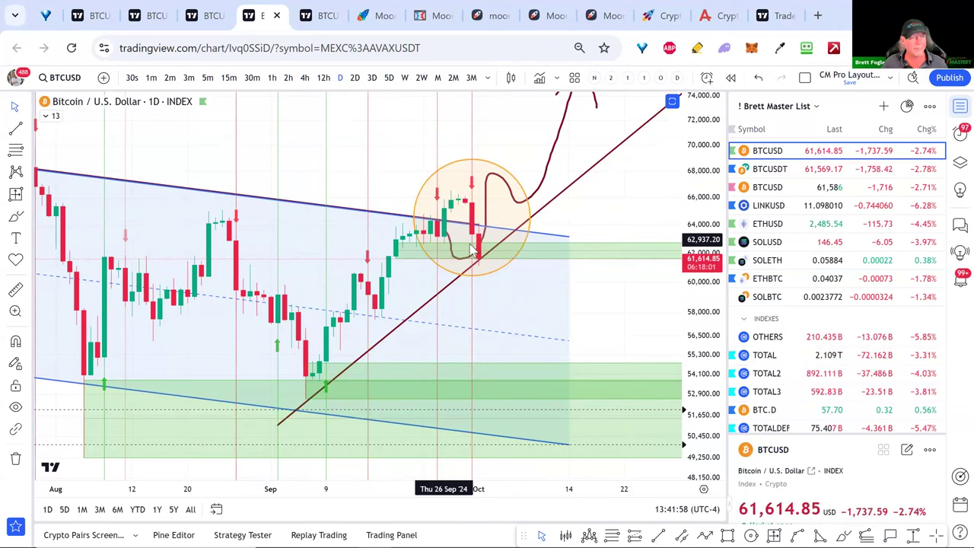
{"action": "left_click_drag", "start_coordinate": [469, 262], "coordinate": [473, 288]}
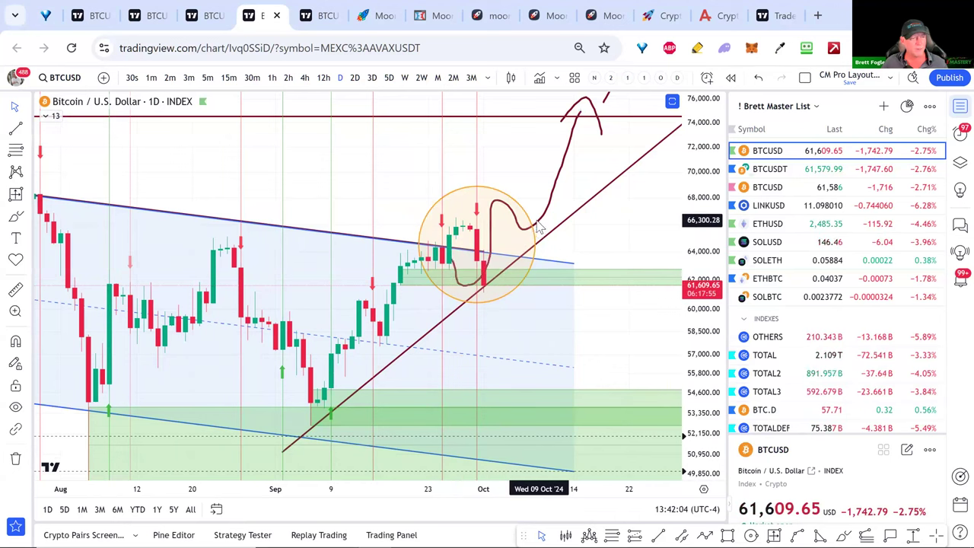
{"action": "left_click_drag", "start_coordinate": [547, 221], "coordinate": [559, 215]}
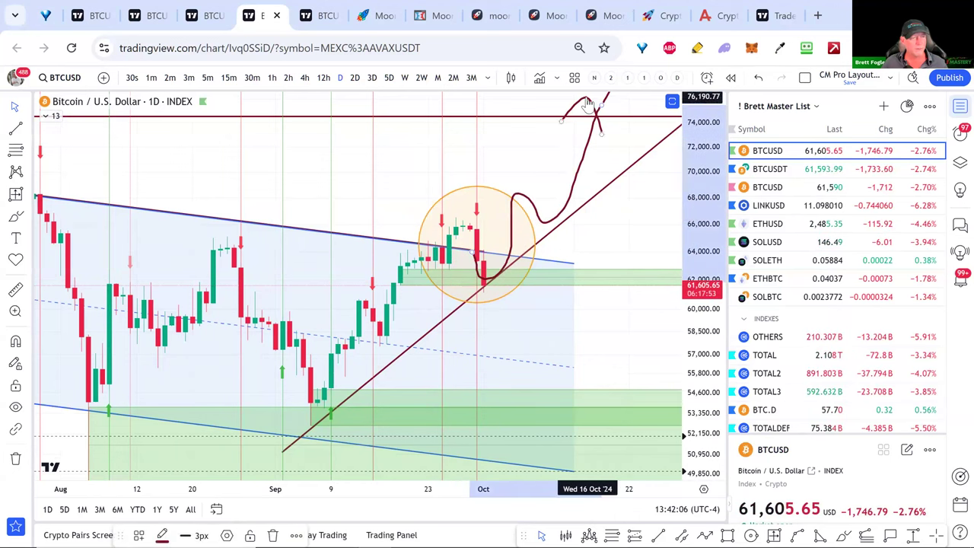
{"action": "left_click_drag", "start_coordinate": [593, 99], "coordinate": [608, 95]}
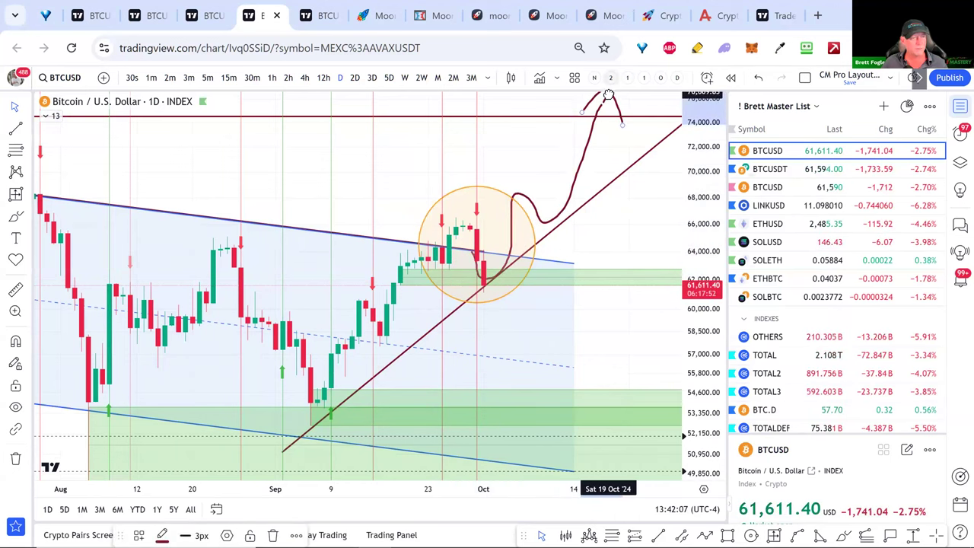
{"action": "left_click", "coordinate": [644, 196]}
Step: Join the forecast's upper segment to the shifted path above the horizontal line near 74,000 and remove the intermediate arrowhead
{"action": "left_click_drag", "start_coordinate": [693, 194], "coordinate": [687, 228]}
{"action": "left_click_drag", "start_coordinate": [631, 107], "coordinate": [622, 108]}
{"action": "left_click_drag", "start_coordinate": [636, 200], "coordinate": [410, 341]}
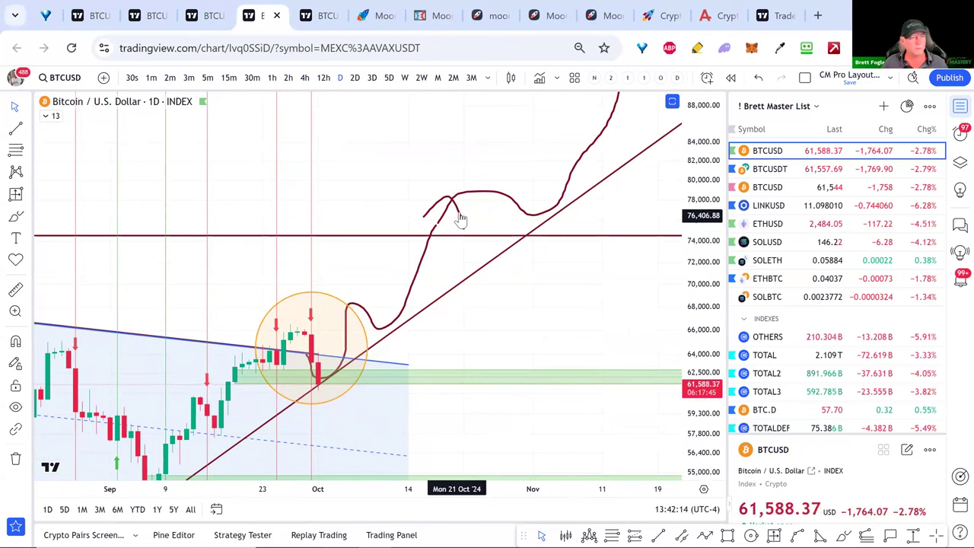
{"action": "left_click_drag", "start_coordinate": [586, 235], "coordinate": [687, 296]}
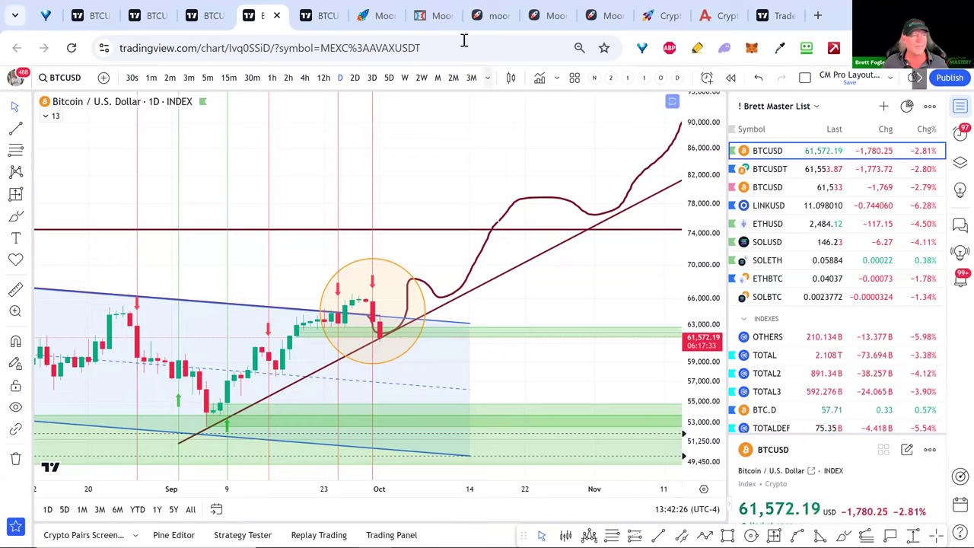
Step: Switch to the Moonstream website and go through its introductory video, homepage, Retire Rich presentation and trade examples pages
{"action": "left_click", "coordinate": [433, 17]}
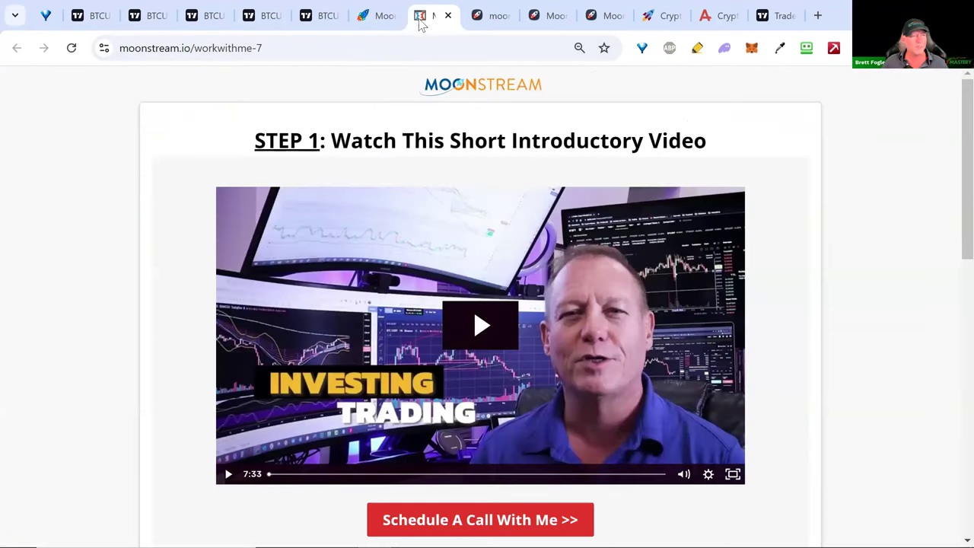
{"action": "left_click", "coordinate": [380, 16]}
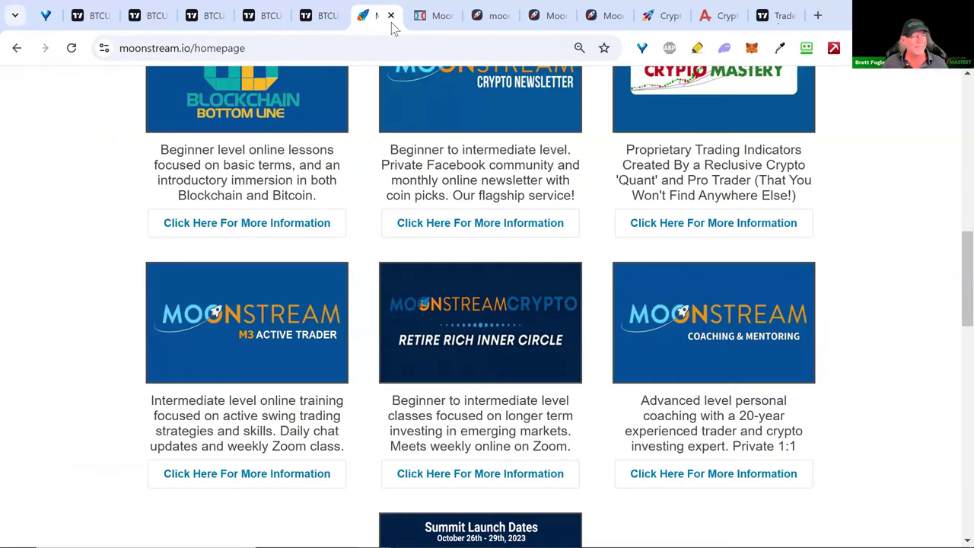
{"action": "left_click", "coordinate": [437, 24]}
{"action": "left_click", "coordinate": [481, 25]}
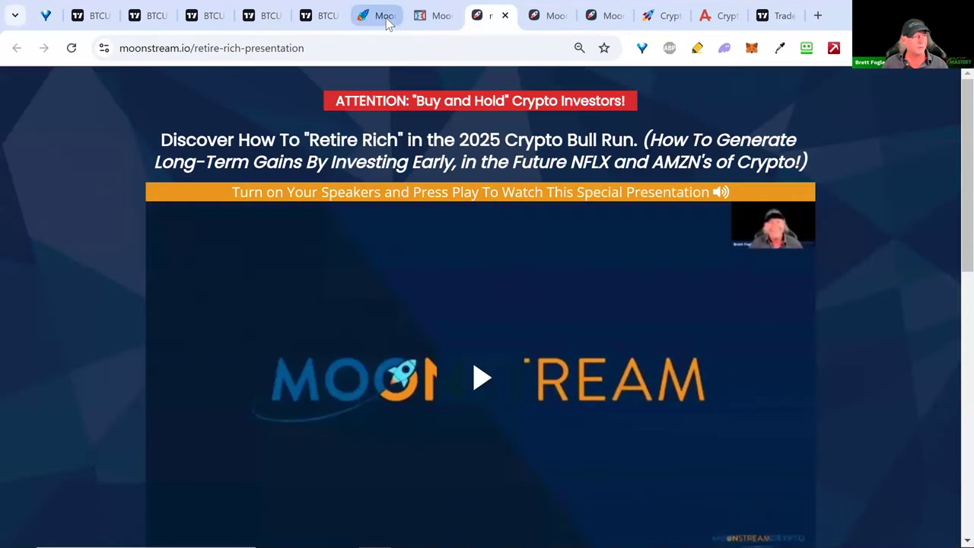
{"action": "key", "text": "alt+Tab"}
{"action": "left_click", "coordinate": [535, 17]}
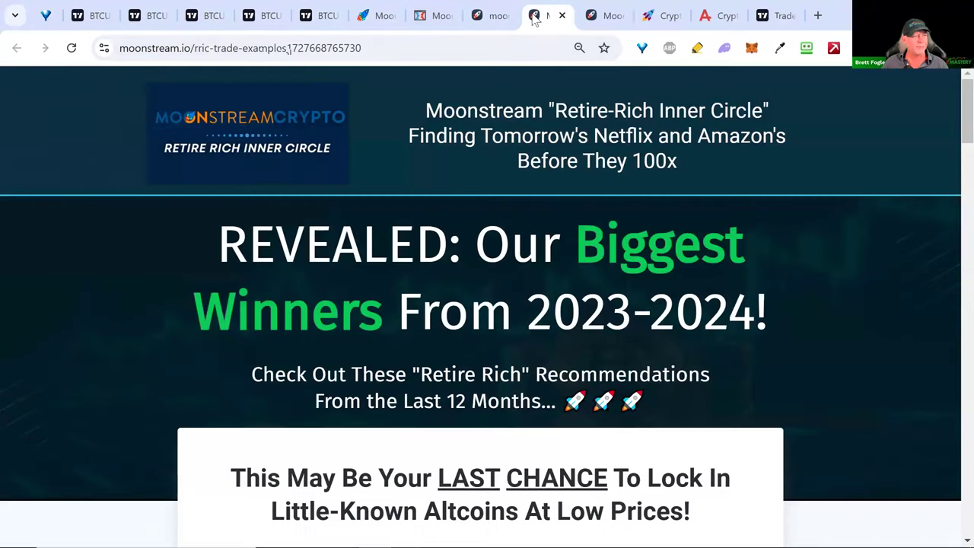
Step: Show the Moonstream M3 offer page and look through its extra bonuses, including the DCA investing worksheet and portfolio tracker
{"action": "left_click", "coordinate": [592, 17]}
{"action": "scroll", "coordinate": [586, 124], "scroll_direction": "up", "scroll_amount": 5}
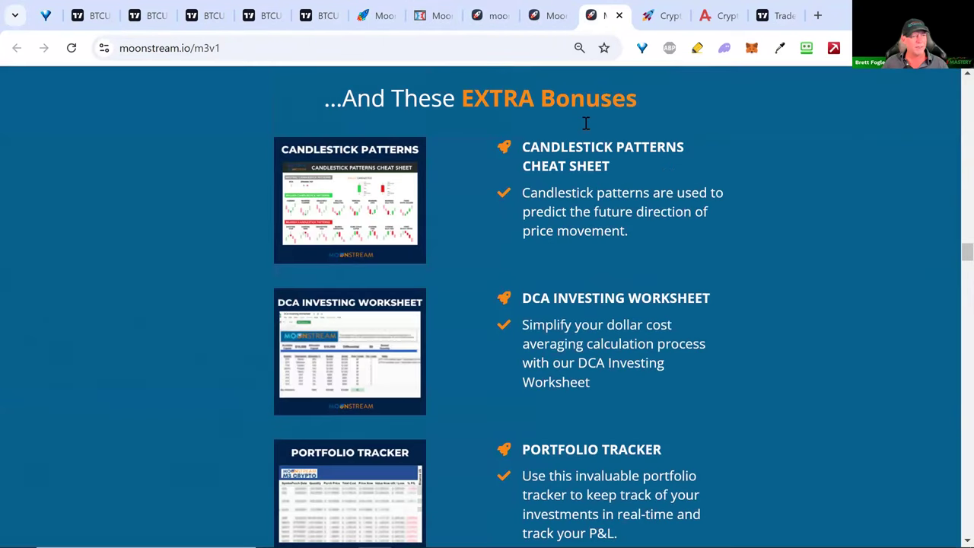
{"action": "scroll", "coordinate": [403, 207], "scroll_direction": "down", "scroll_amount": 1}
{"action": "scroll", "coordinate": [403, 207], "scroll_direction": "up", "scroll_amount": 1}
{"action": "scroll", "coordinate": [403, 207], "scroll_direction": "down", "scroll_amount": 2}
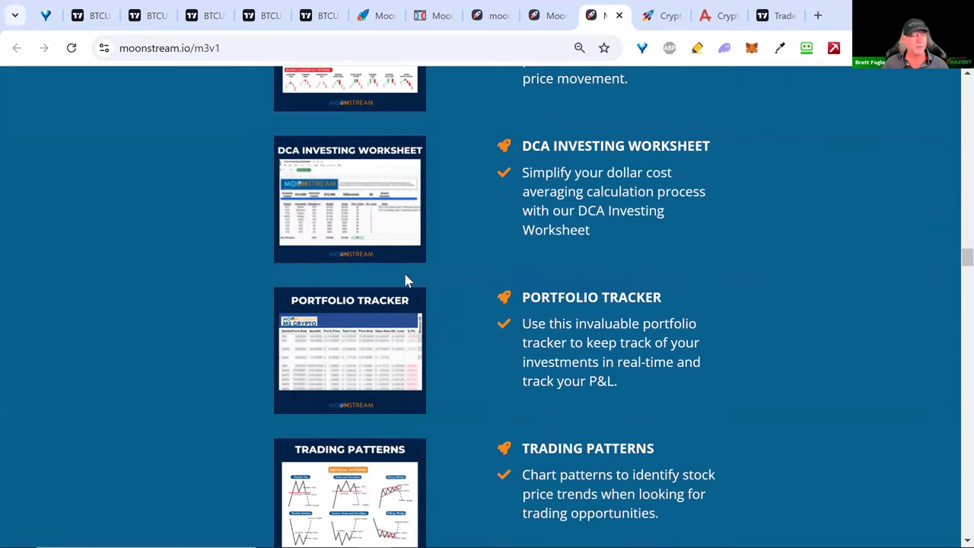